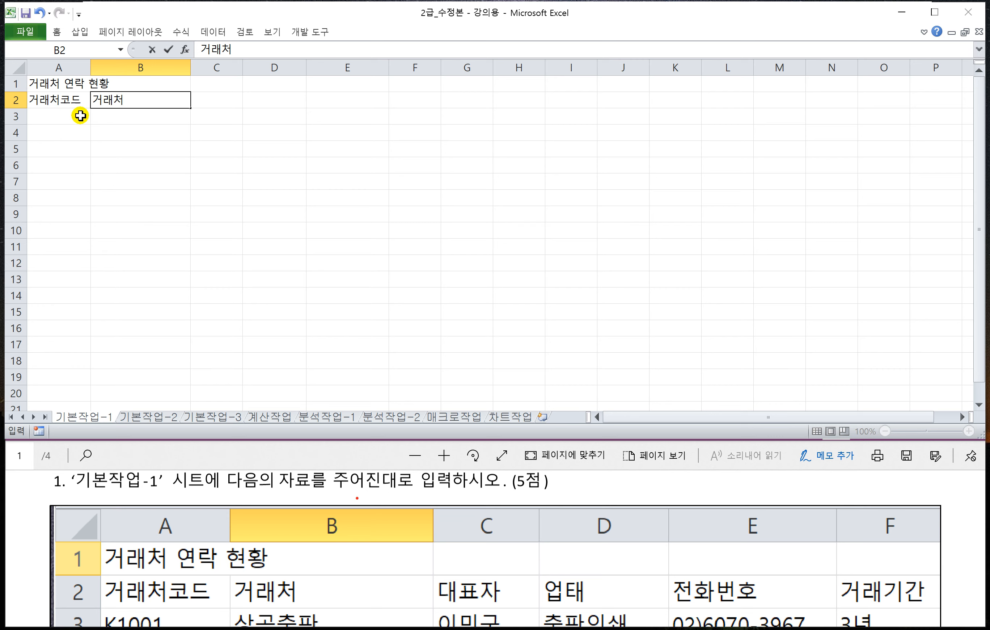
Finish the 거래처 entry in B2, switch to the 기본작업-2 sheet and bring up problem 2 in 문제_수정본_1.pdf
{"action": "left_click", "coordinate": [247, 278]}
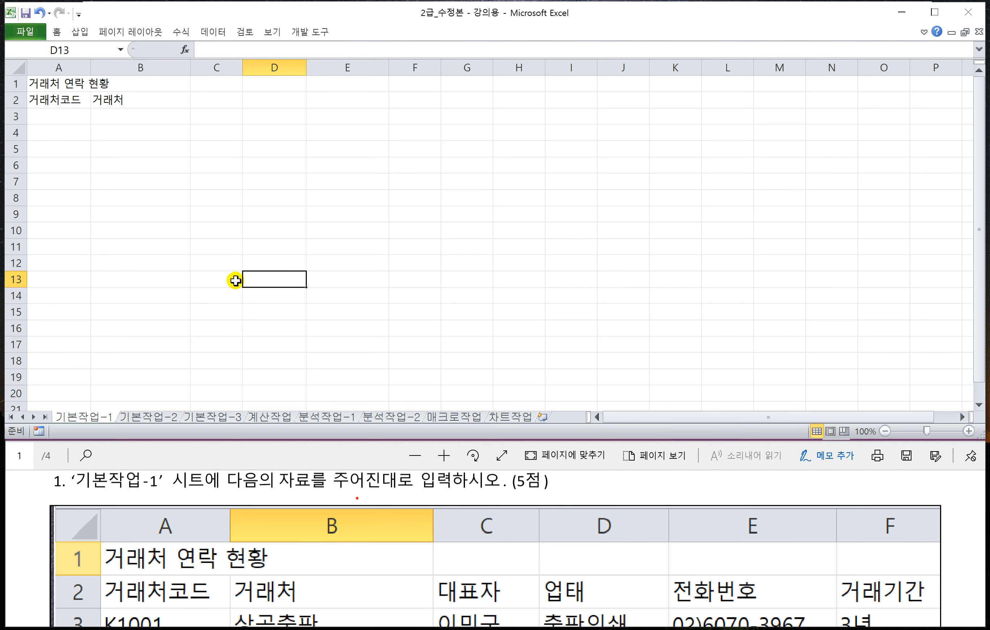
{"action": "left_click", "coordinate": [150, 416]}
{"action": "left_click", "coordinate": [255, 359]}
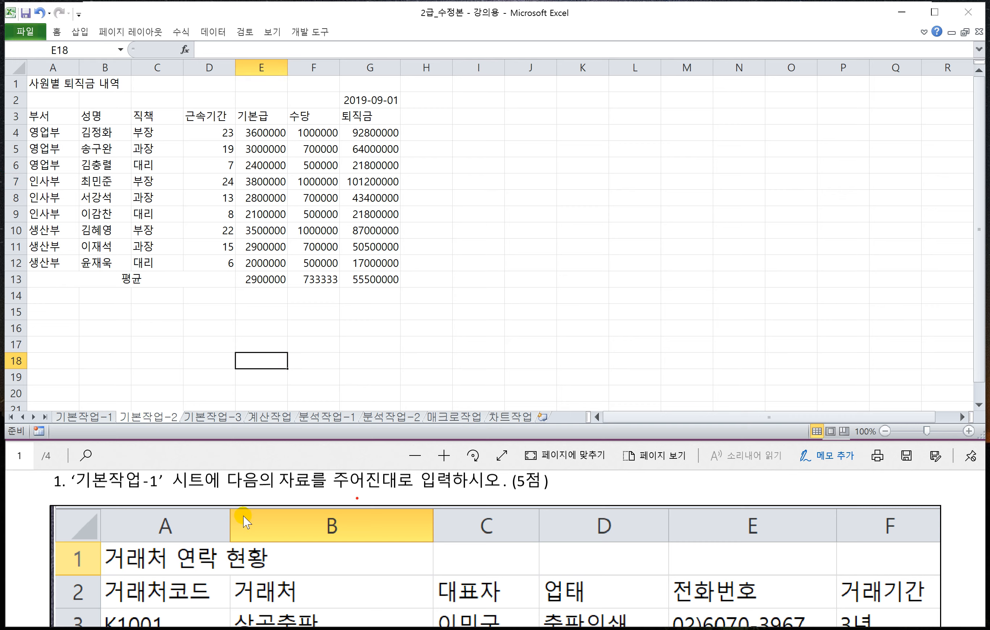
{"action": "left_click", "coordinate": [212, 454]}
{"action": "scroll", "coordinate": [210, 509], "scroll_direction": "down", "scroll_amount": 3}
{"action": "scroll", "coordinate": [208, 505], "scroll_direction": "down", "scroll_amount": 5}
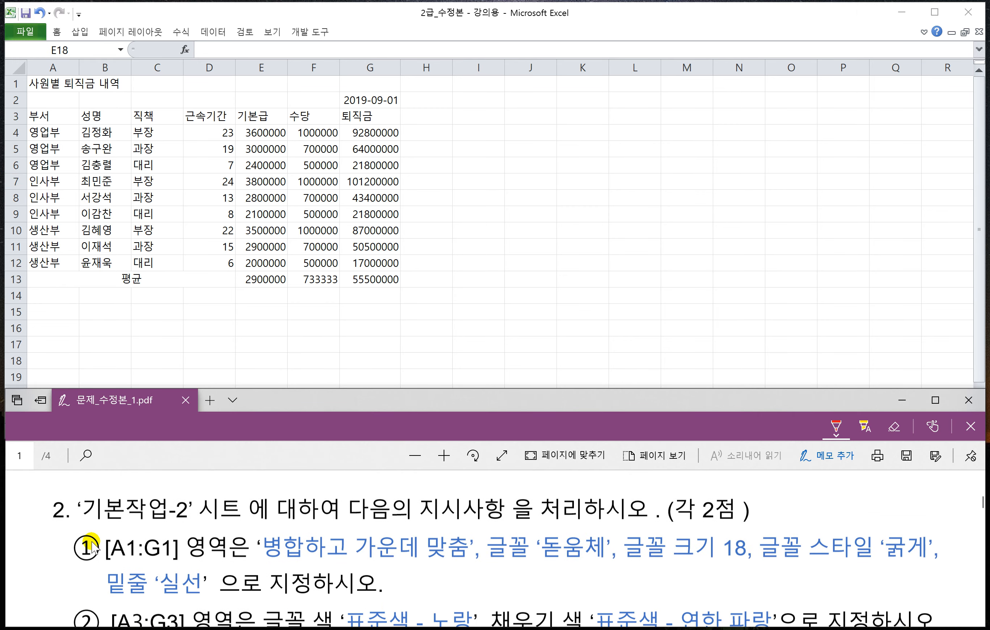
{"action": "scroll", "coordinate": [112, 540], "scroll_direction": "down", "scroll_amount": 1}
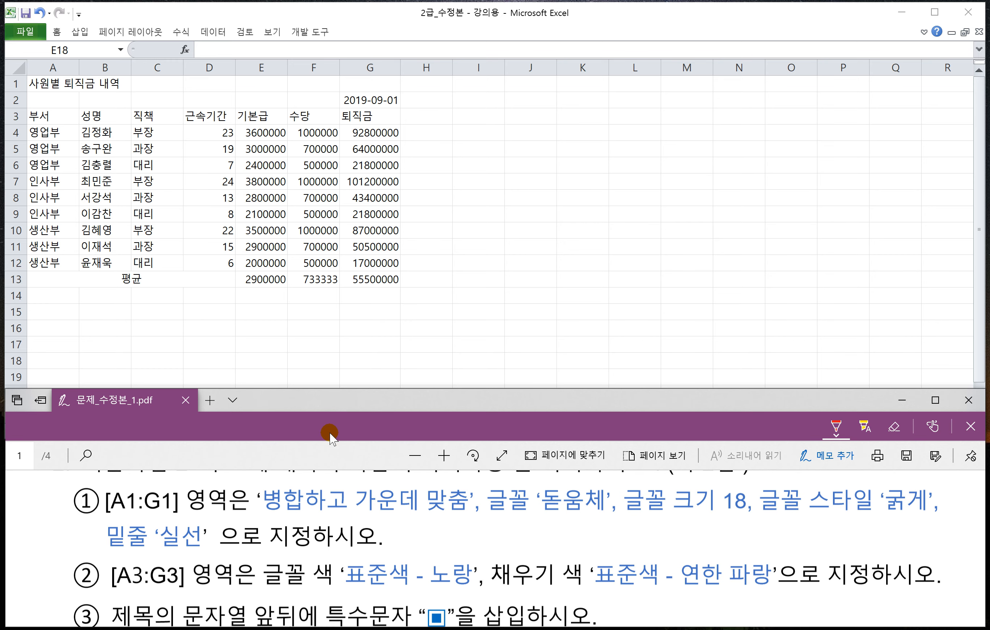
Show the full ribbon in Excel and merge and center the title across A1:G1
{"action": "left_click", "coordinate": [425, 268]}
{"action": "key", "text": "ctrl+F1"}
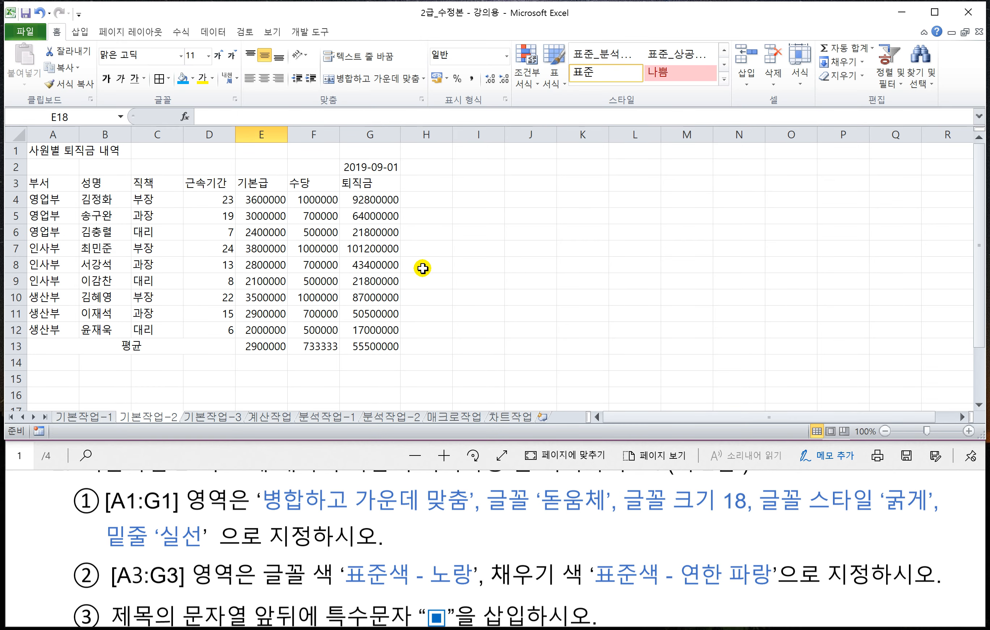
{"action": "left_click_drag", "start_coordinate": [51, 148], "coordinate": [348, 155]}
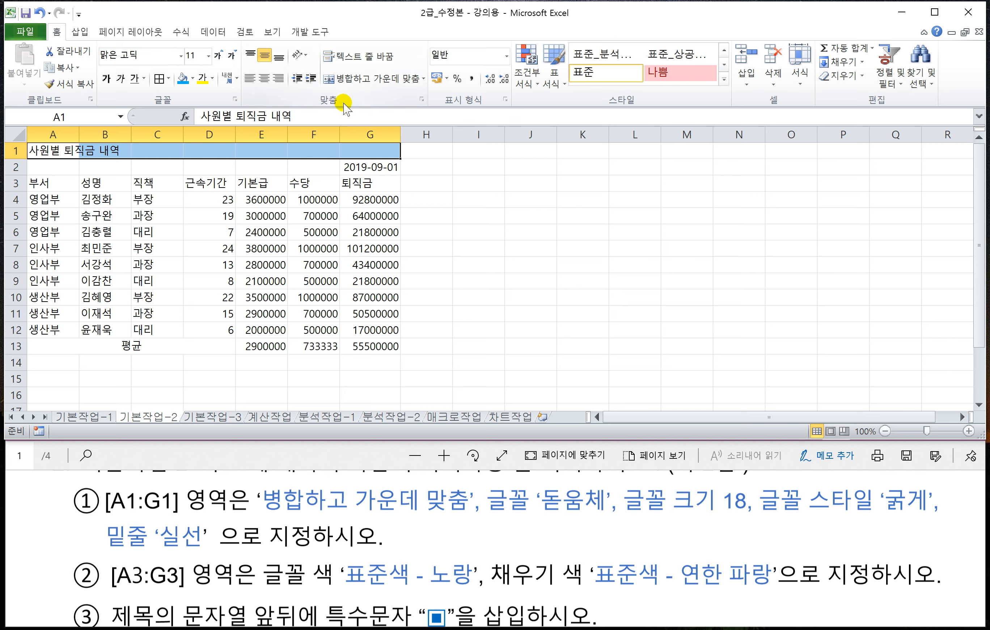
{"action": "left_click", "coordinate": [362, 81]}
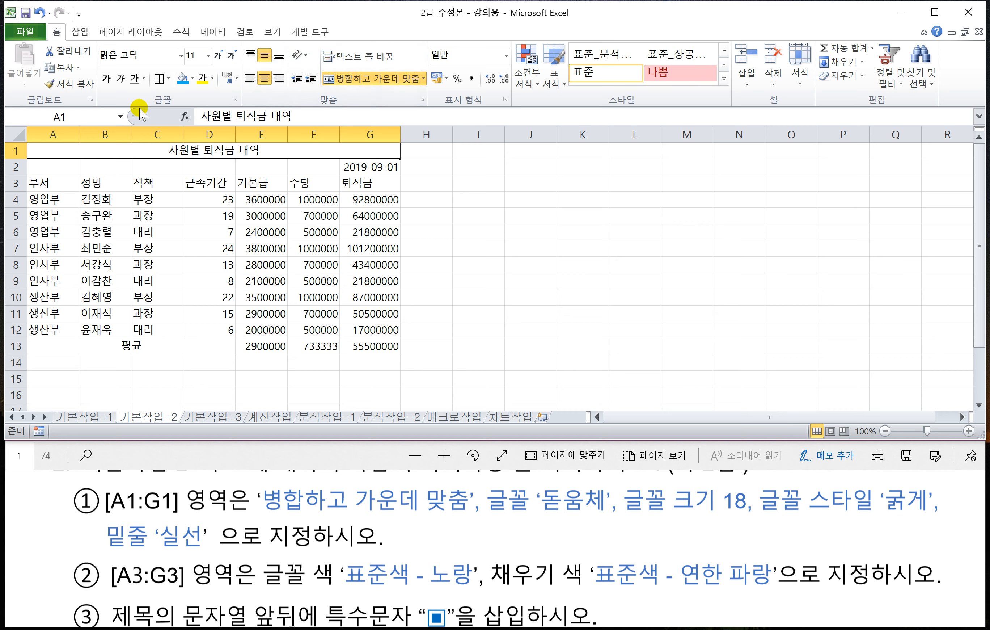
Set the merged title's font to 돋움체 at size 18
{"action": "left_click", "coordinate": [143, 59]}
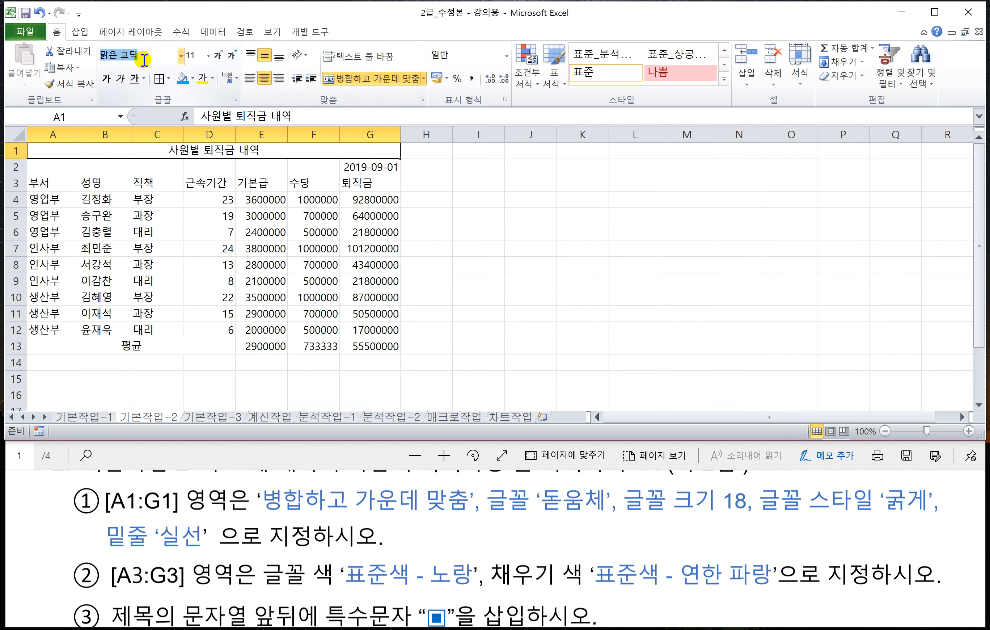
{"action": "type", "text": "ㄷ"}
{"action": "type", "text": "움체"}
{"action": "key", "text": "Tab"}
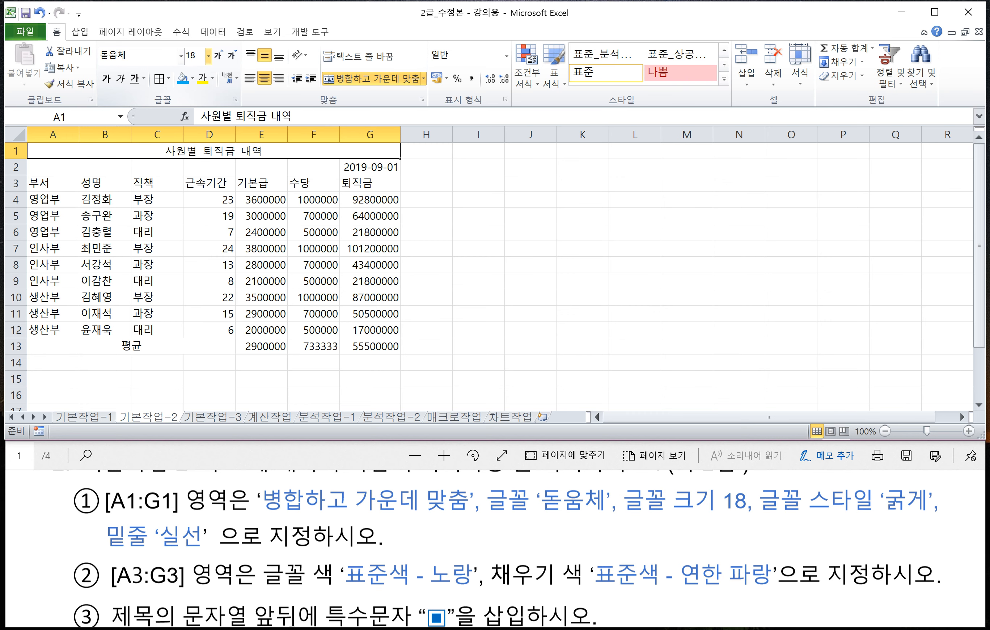
{"action": "type", "text": "18"}
{"action": "key", "text": "Return"}
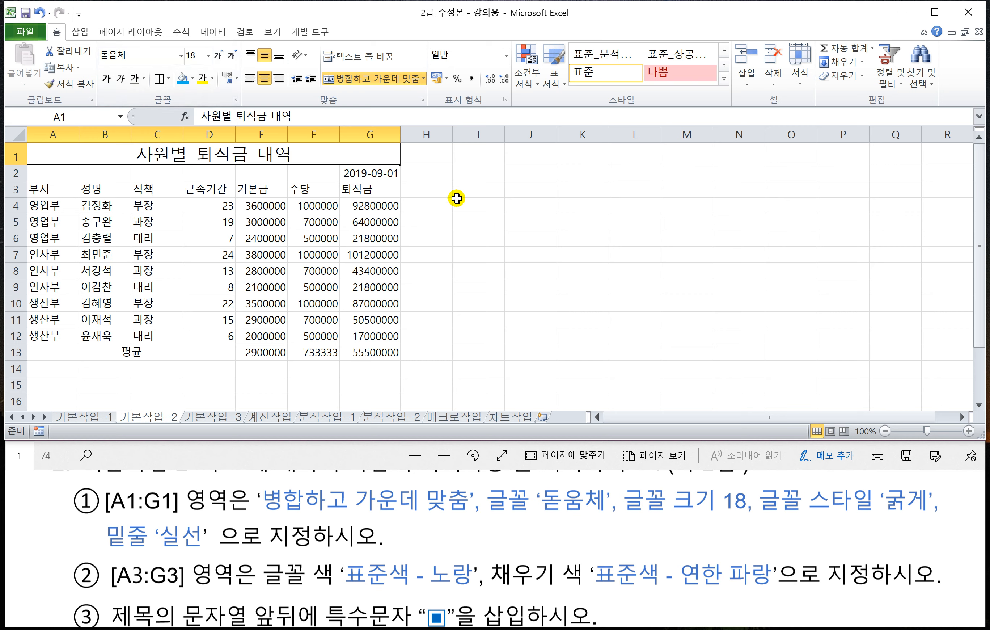
Make the title in A1 bold and give it a solid single underline (실선)
{"action": "left_click", "coordinate": [105, 79]}
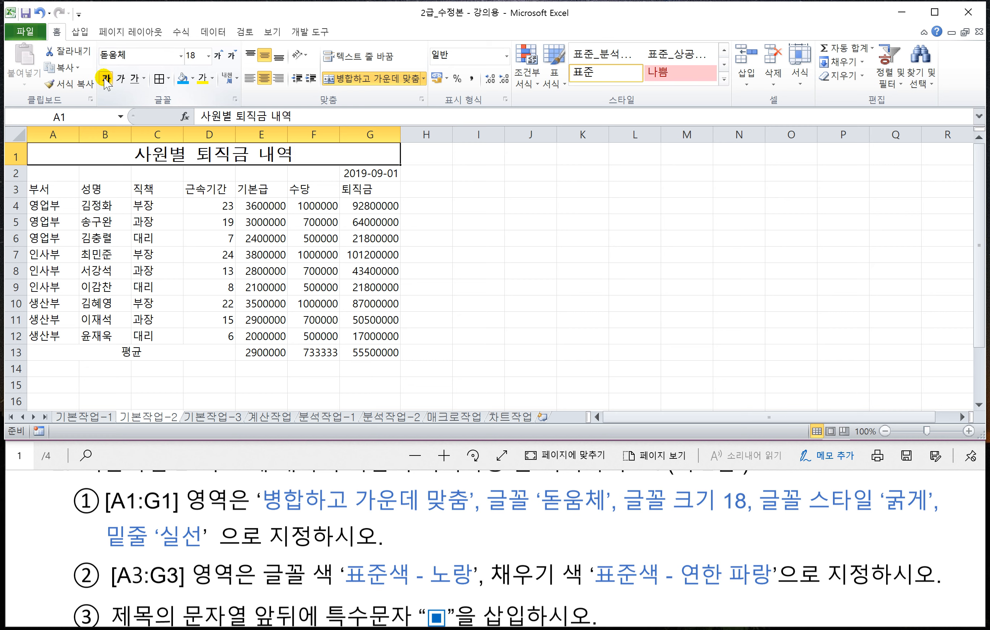
{"action": "left_click", "coordinate": [143, 79]}
{"action": "left_click", "coordinate": [111, 95]}
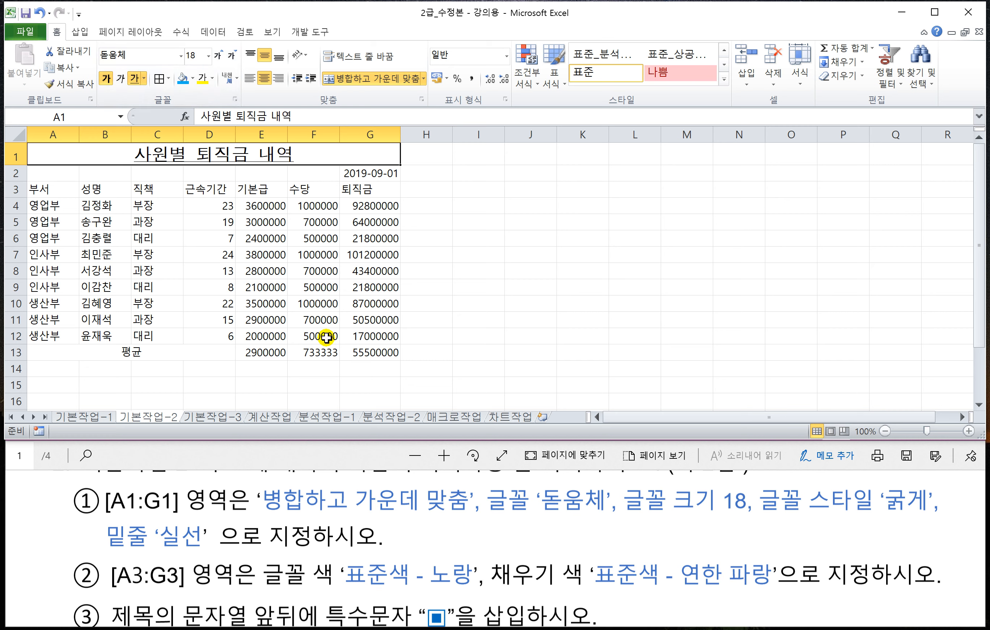
Format the header cells A3:G3 with standard yellow font color and standard light blue fill
{"action": "left_click", "coordinate": [220, 501]}
{"action": "scroll", "coordinate": [220, 504], "scroll_direction": "down", "scroll_amount": 2}
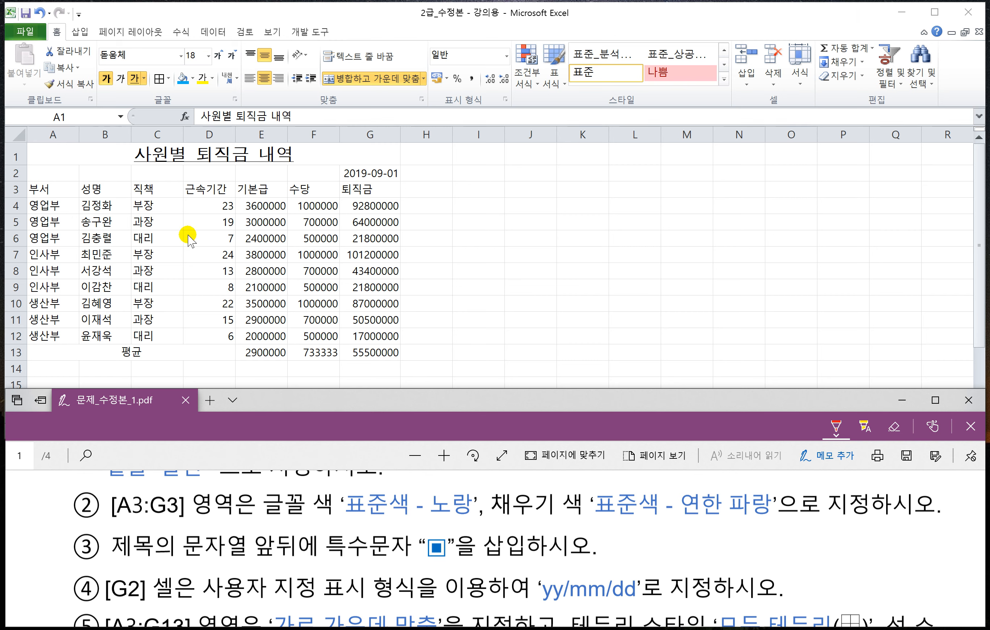
{"action": "left_click", "coordinate": [55, 190]}
{"action": "left_click_drag", "start_coordinate": [55, 187], "coordinate": [356, 193]}
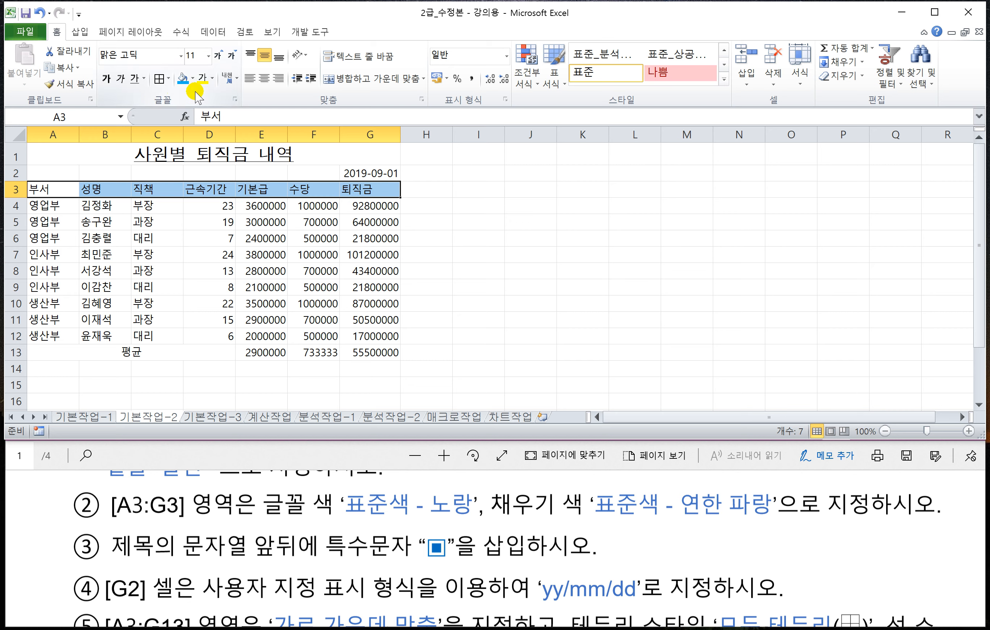
{"action": "left_click", "coordinate": [212, 79]}
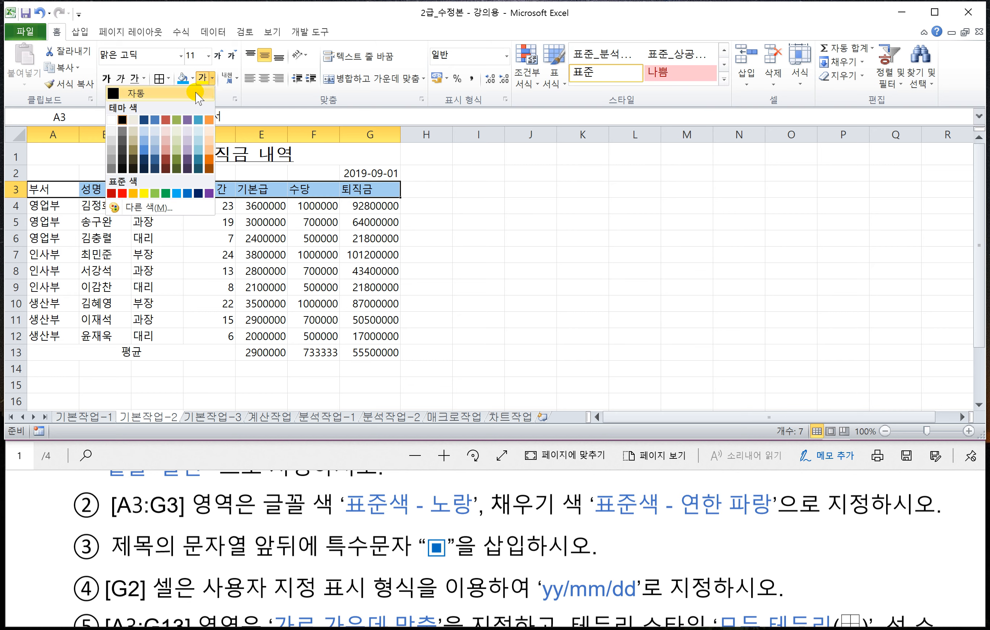
{"action": "left_click", "coordinate": [144, 193]}
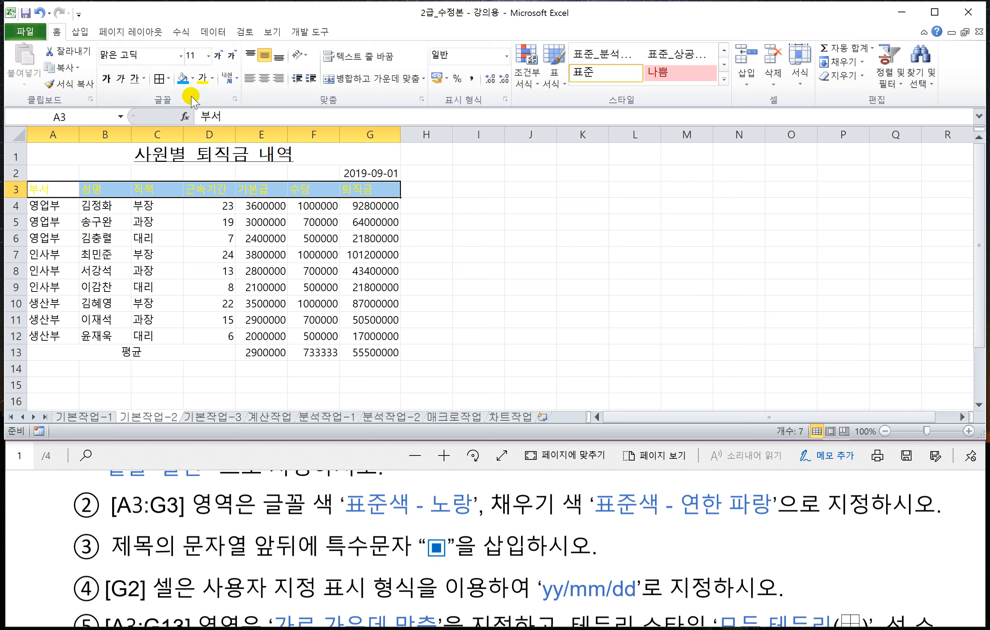
{"action": "left_click", "coordinate": [192, 78]}
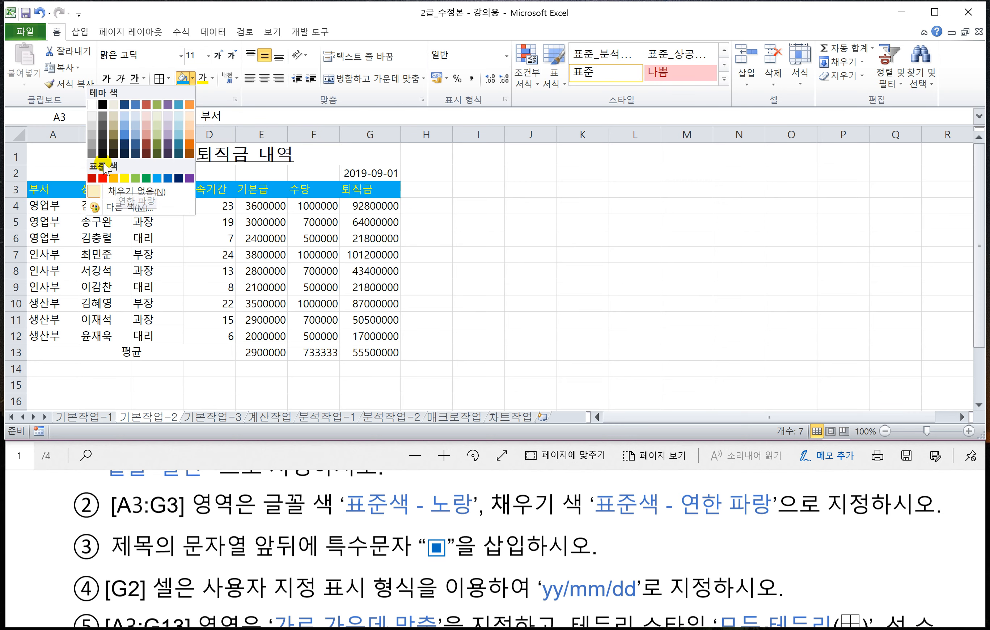
{"action": "left_click", "coordinate": [157, 179]}
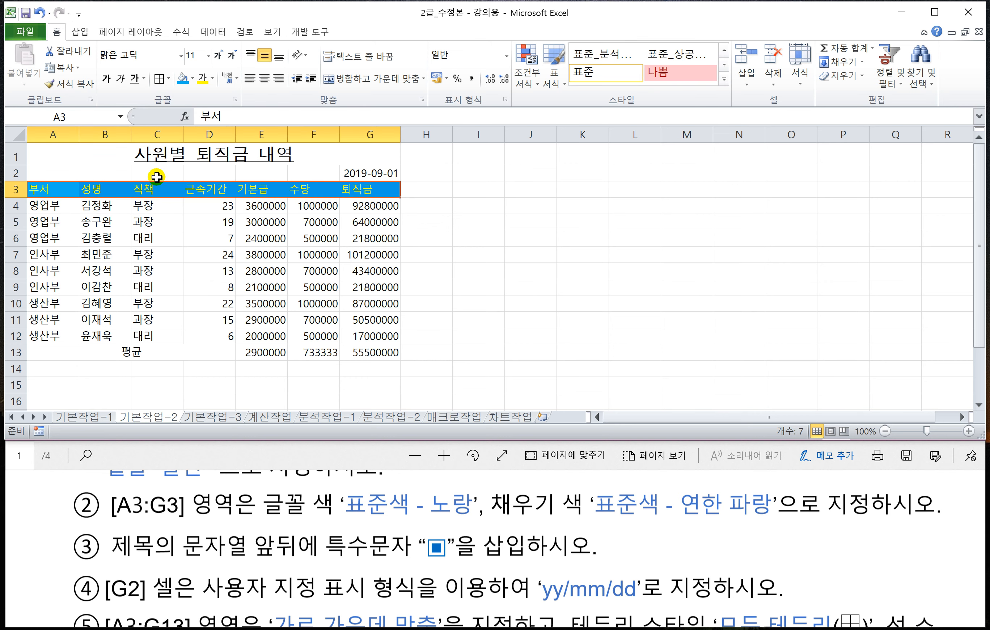
{"action": "left_click", "coordinate": [465, 300]}
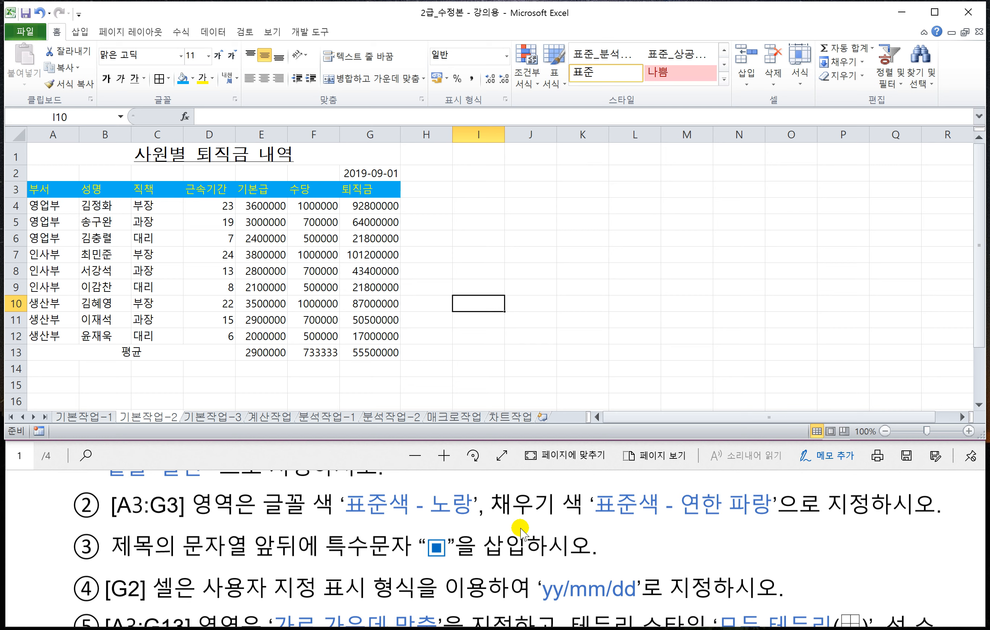
Insert the special character ▣ in front of the title text in A1
{"action": "left_click", "coordinate": [139, 156]}
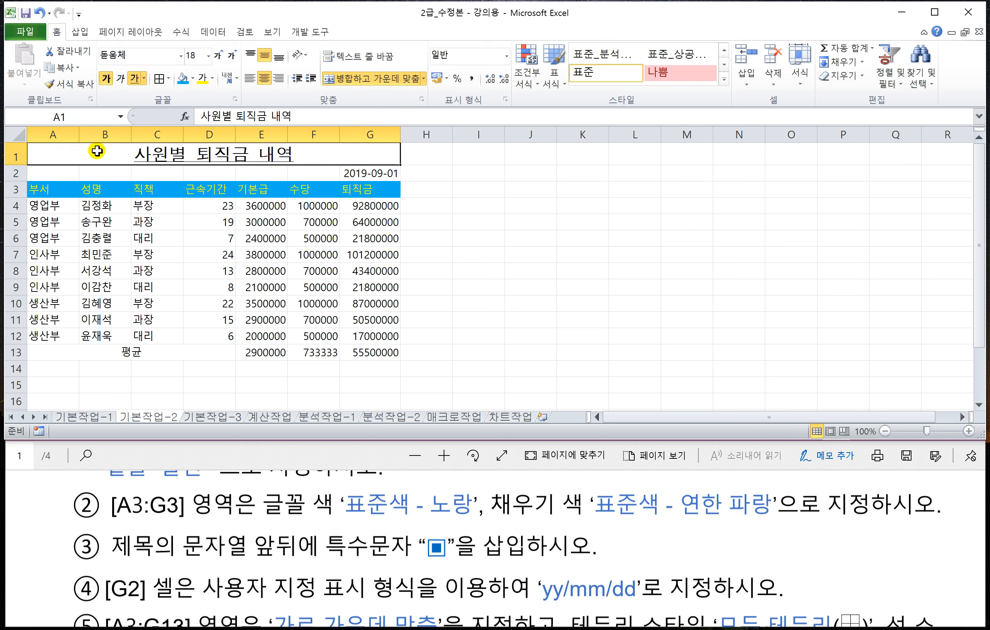
{"action": "double_click", "coordinate": [131, 156]}
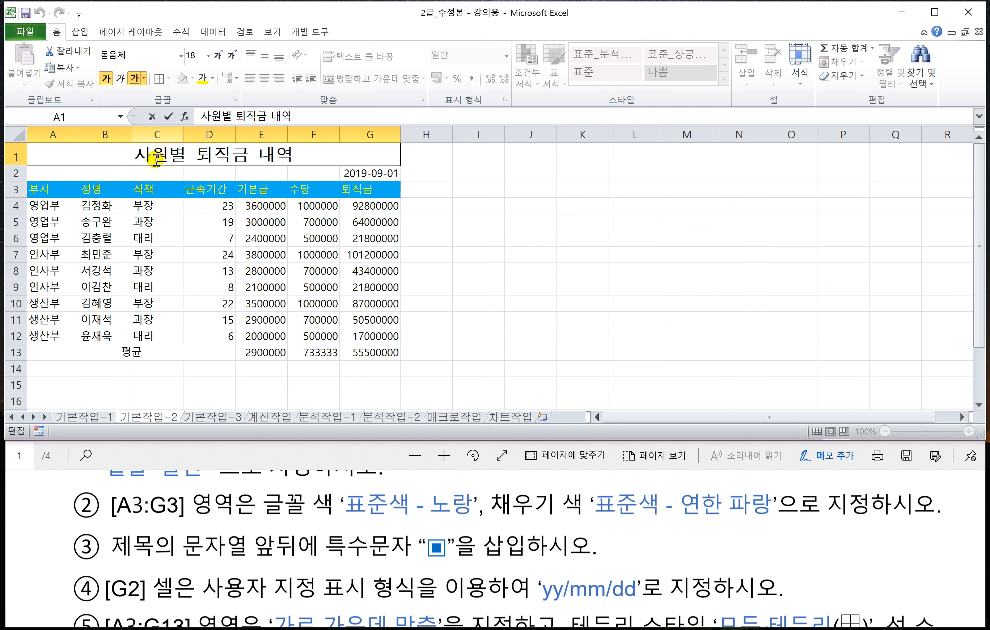
{"action": "type", "text": "ㅁ"}
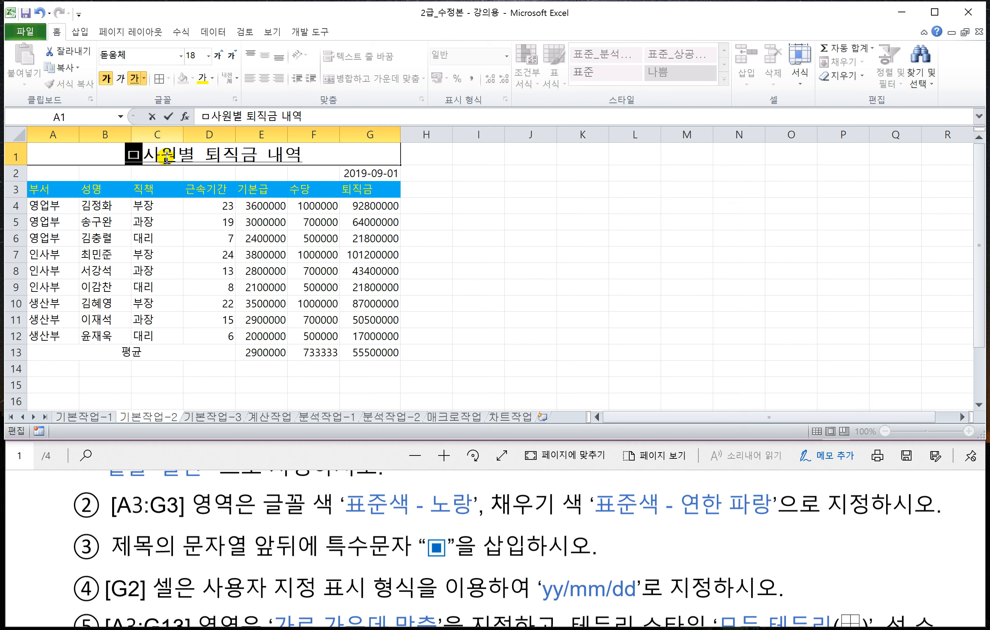
{"action": "key", "text": "Hangul_Hanja"}
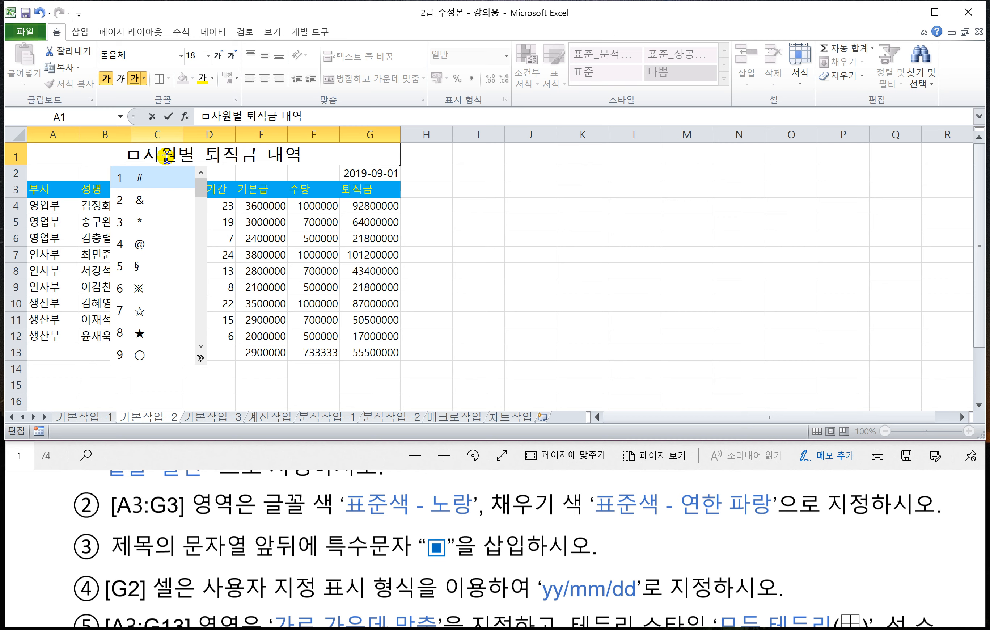
{"action": "left_click", "coordinate": [200, 357]}
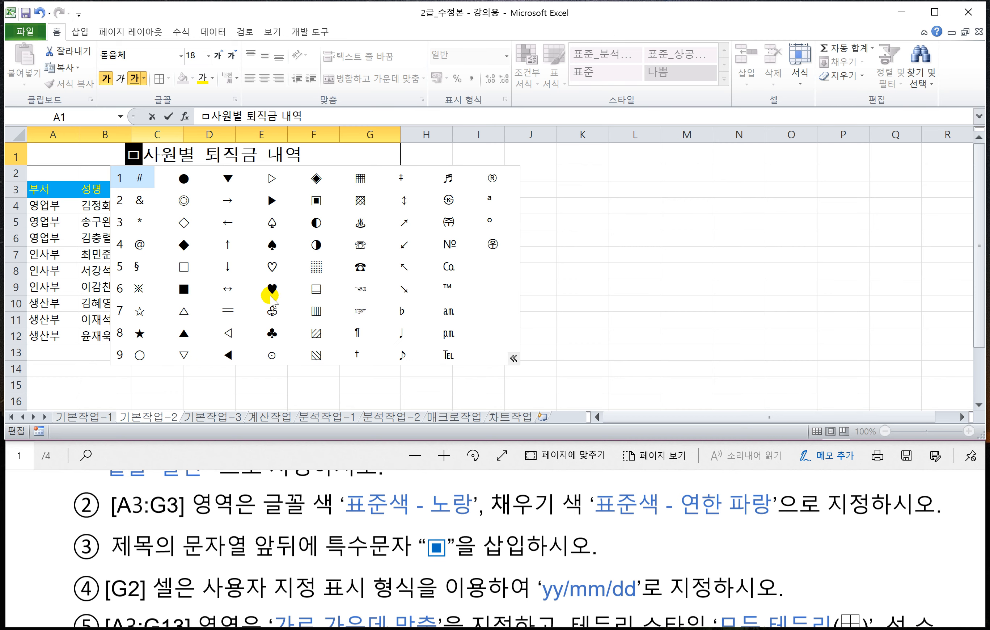
{"action": "left_click", "coordinate": [316, 202]}
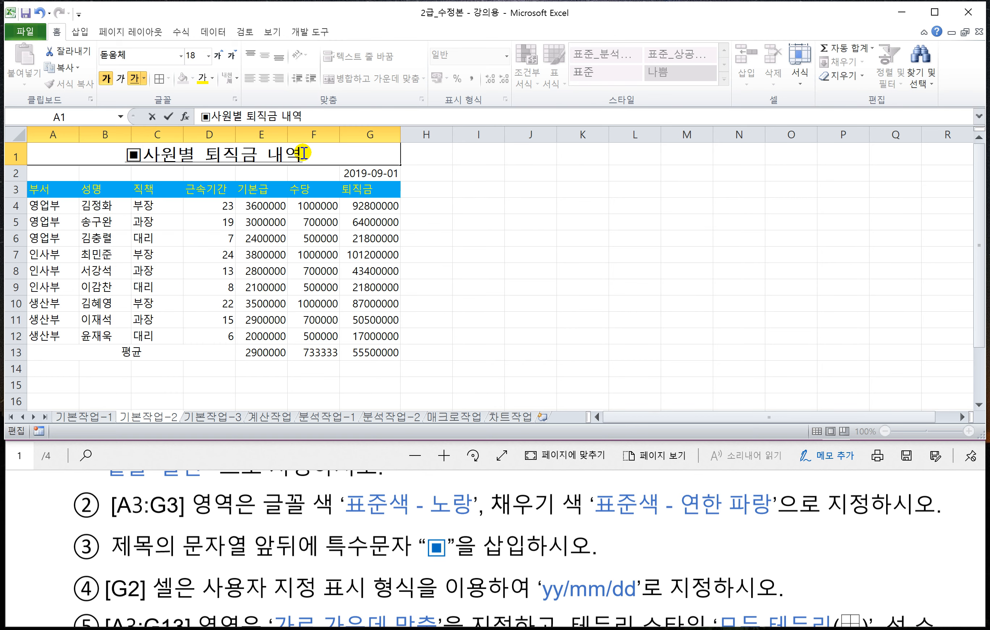
Add the special character ▣ at the end of the A1 title and commit the edit
{"action": "left_click", "coordinate": [303, 153]}
{"action": "type", "text": "ㅁ"}
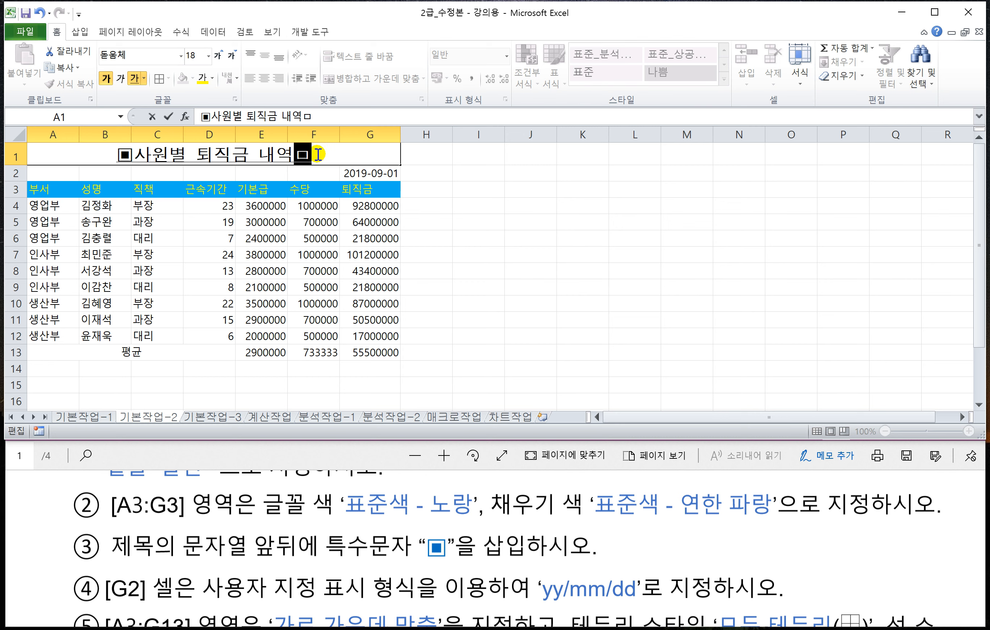
{"action": "key", "text": "Hangul_Hanja"}
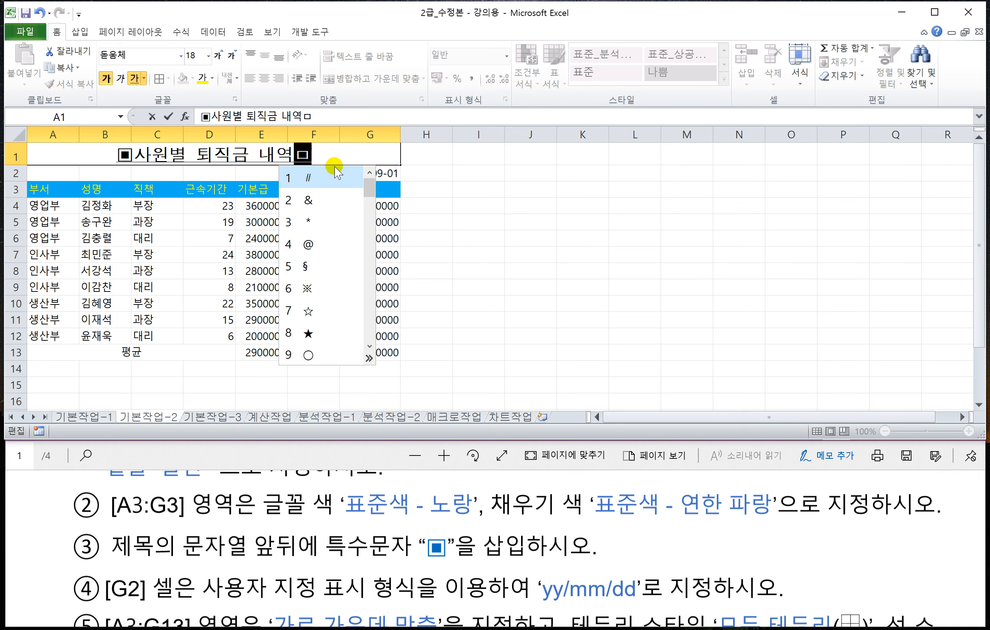
{"action": "left_click", "coordinate": [368, 356]}
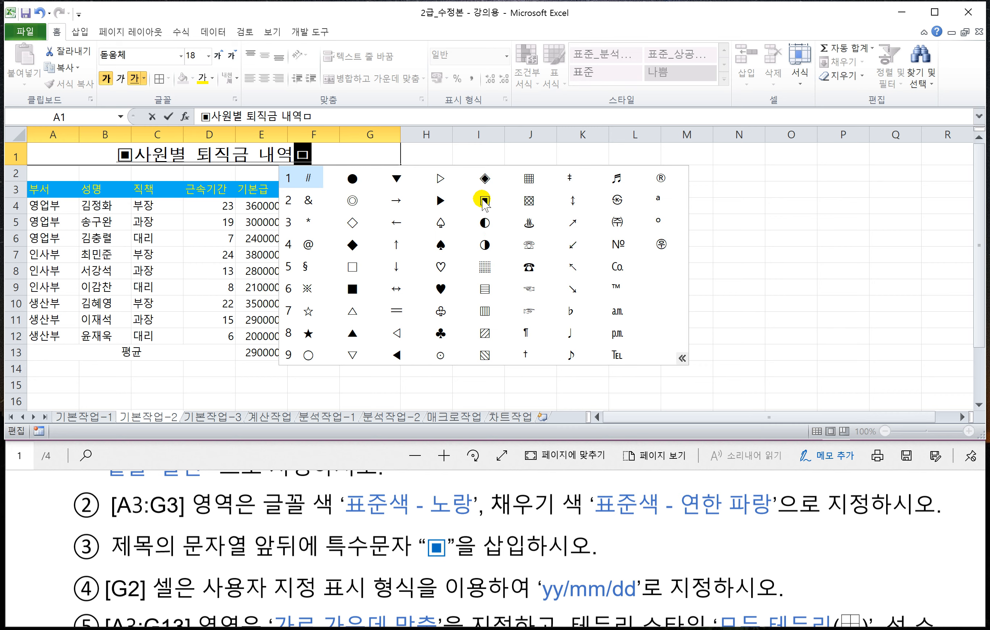
{"action": "left_click", "coordinate": [484, 201]}
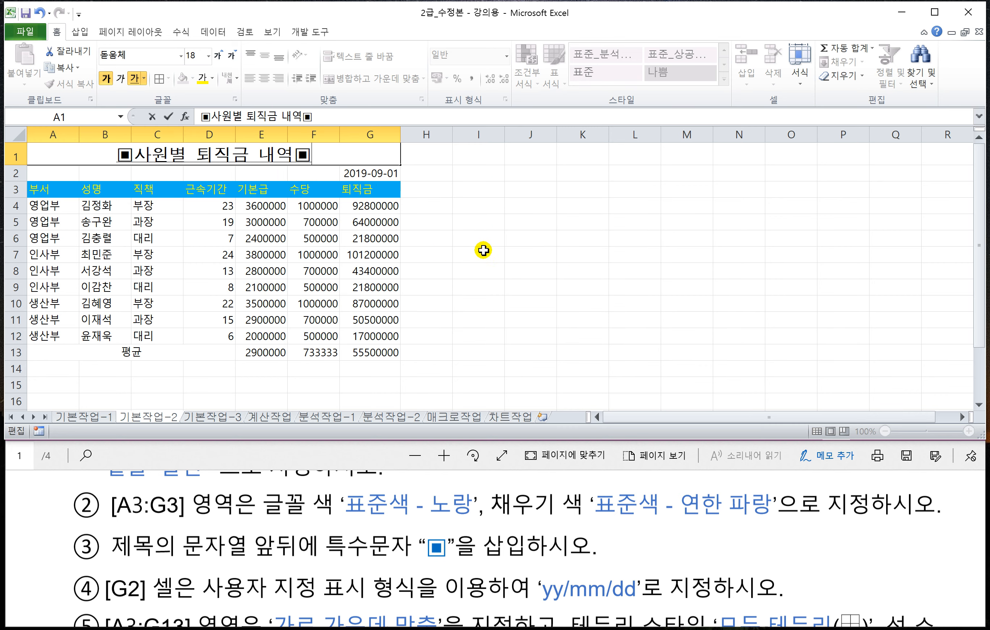
{"action": "left_click", "coordinate": [483, 250]}
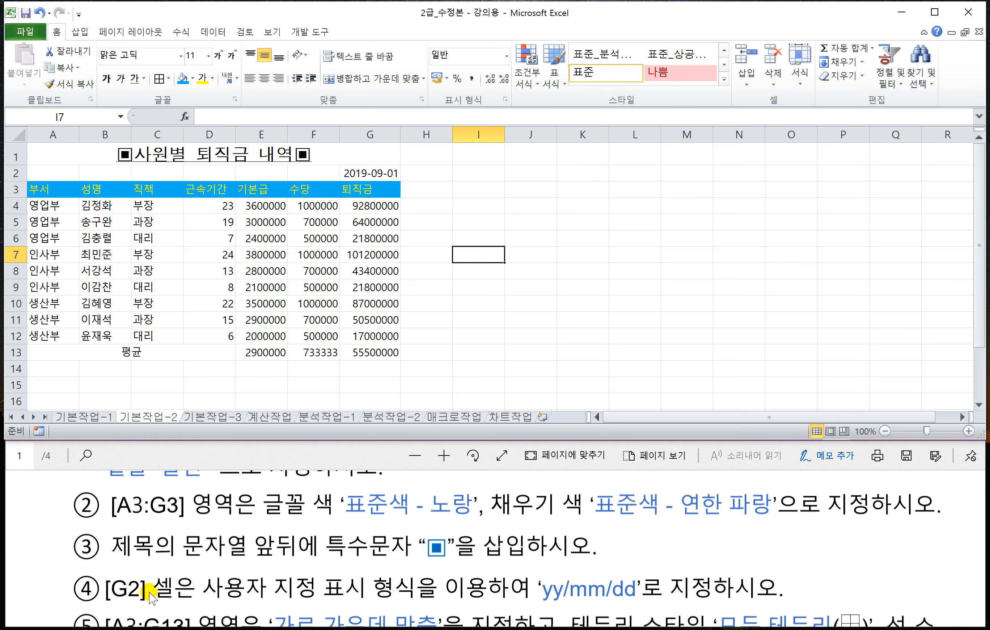
Apply the custom number format yy/mm/dd to the date in cell G2
{"action": "left_click", "coordinate": [245, 457]}
{"action": "scroll", "coordinate": [244, 568], "scroll_direction": "down", "scroll_amount": 3}
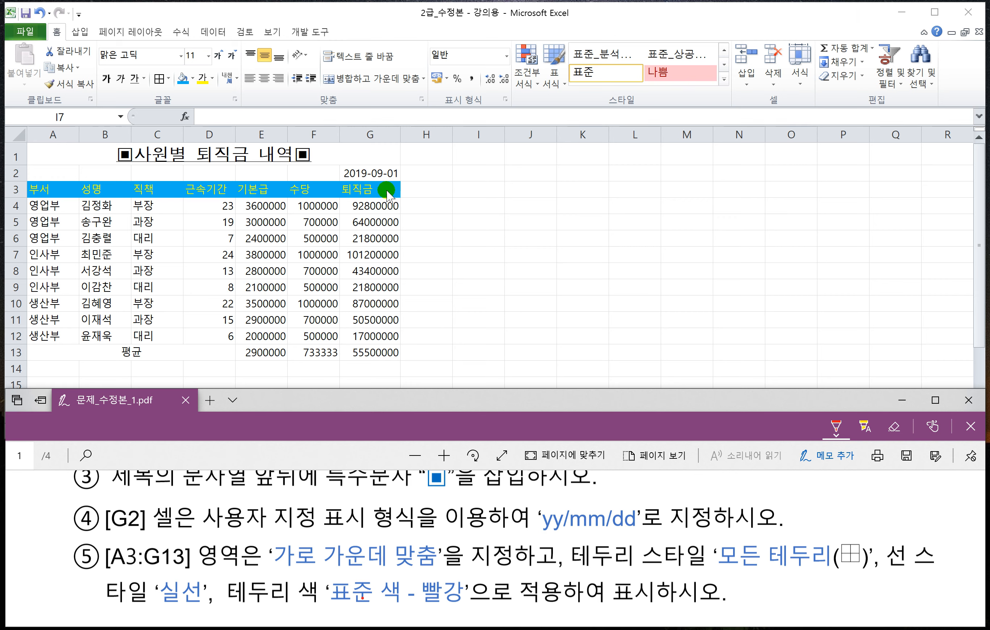
{"action": "left_click", "coordinate": [375, 172]}
{"action": "left_click", "coordinate": [373, 173]}
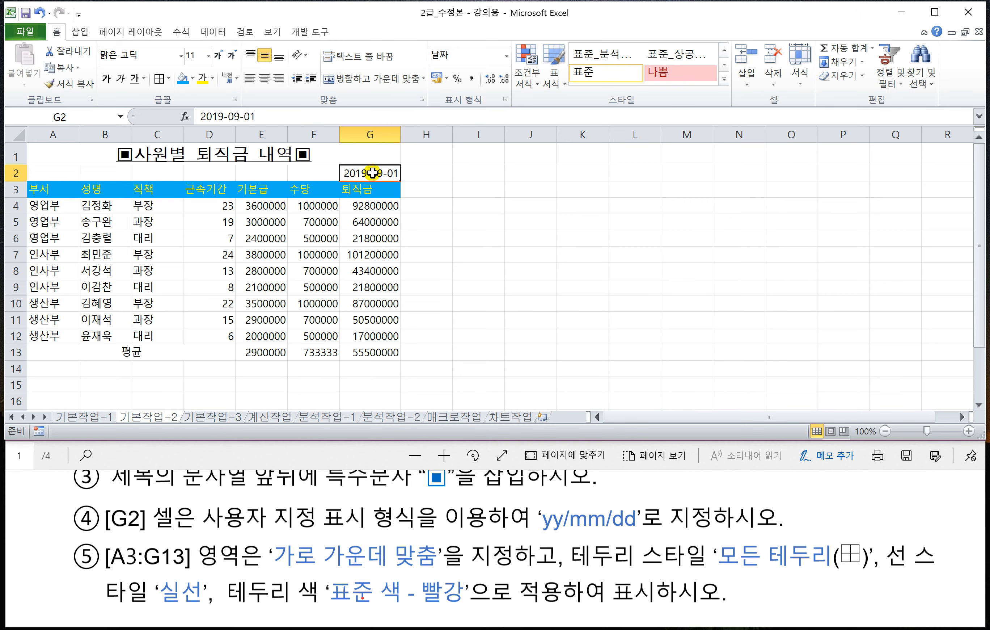
{"action": "right_click", "coordinate": [372, 172]}
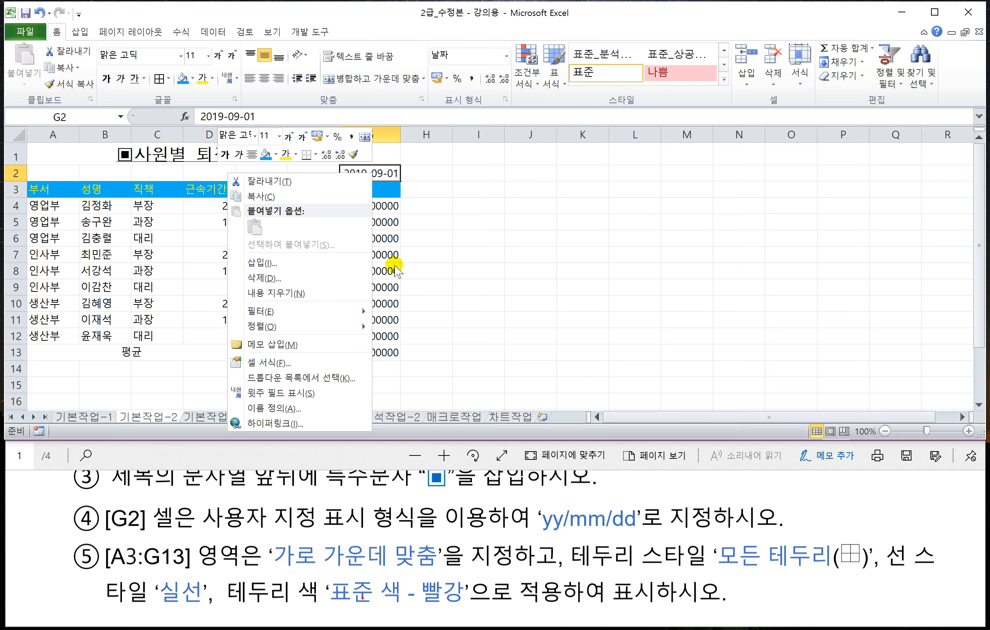
{"action": "left_click", "coordinate": [384, 169]}
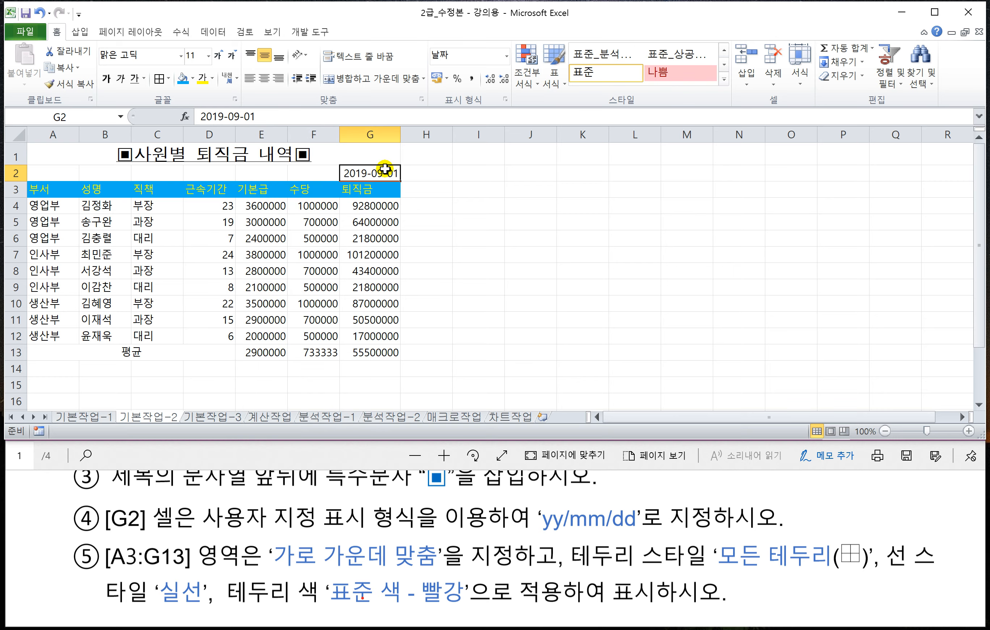
{"action": "key", "text": "ctrl+1"}
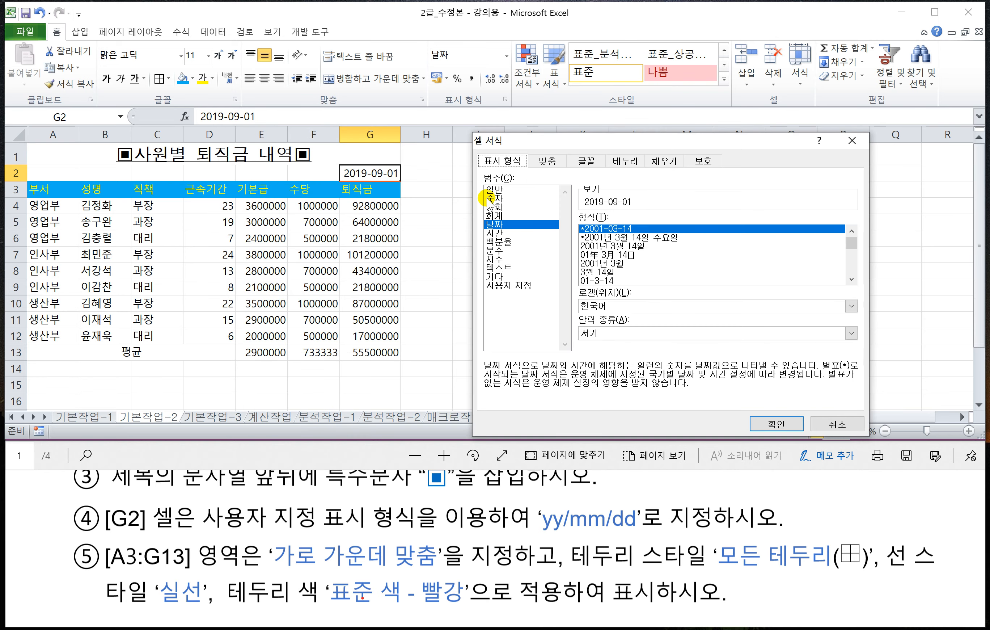
{"action": "left_click", "coordinate": [512, 286]}
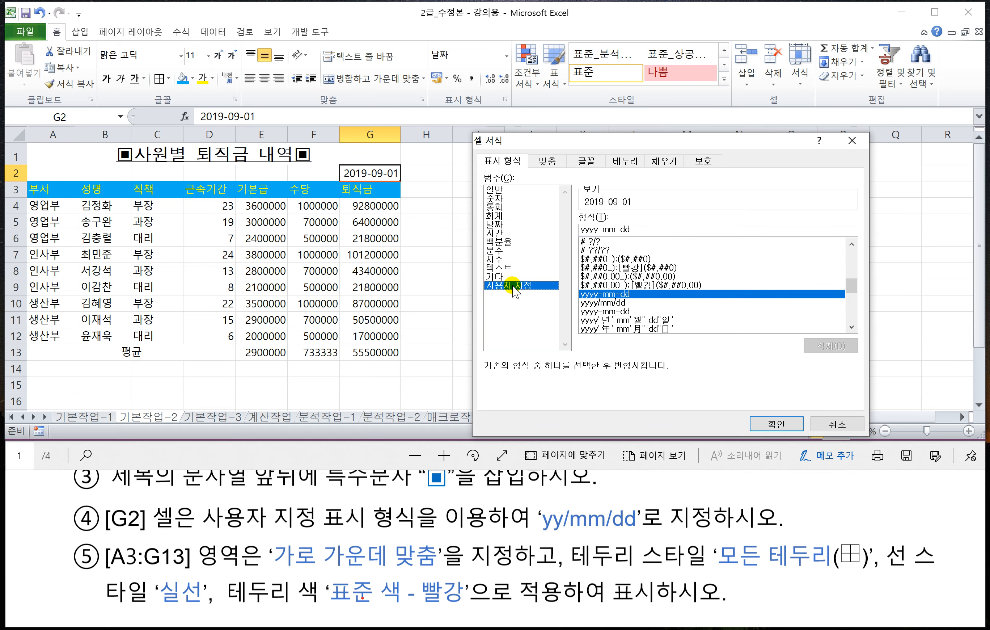
{"action": "double_click", "coordinate": [647, 227]}
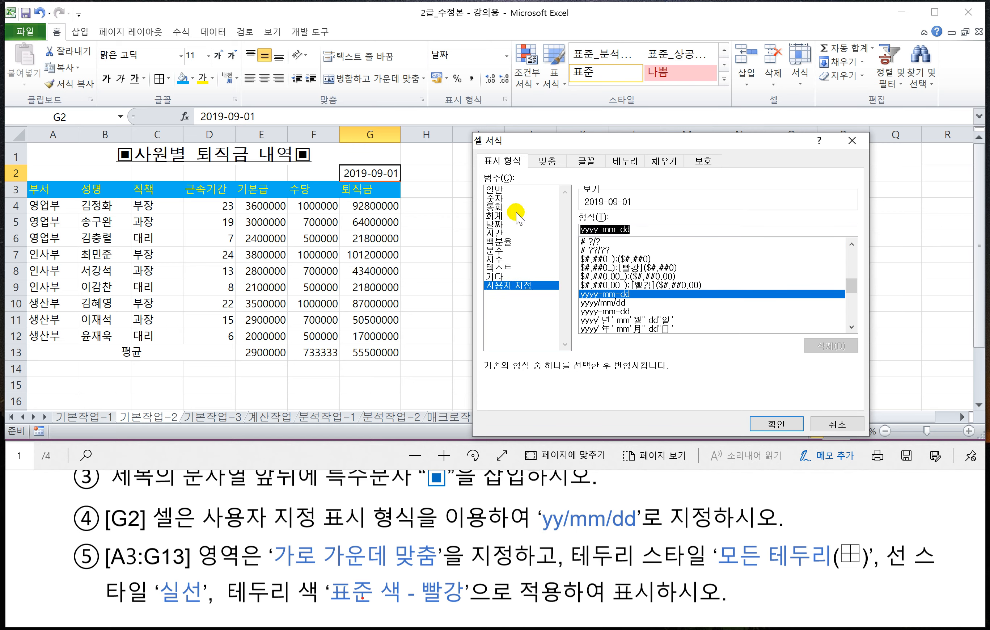
{"action": "key", "text": "BackSpace"}
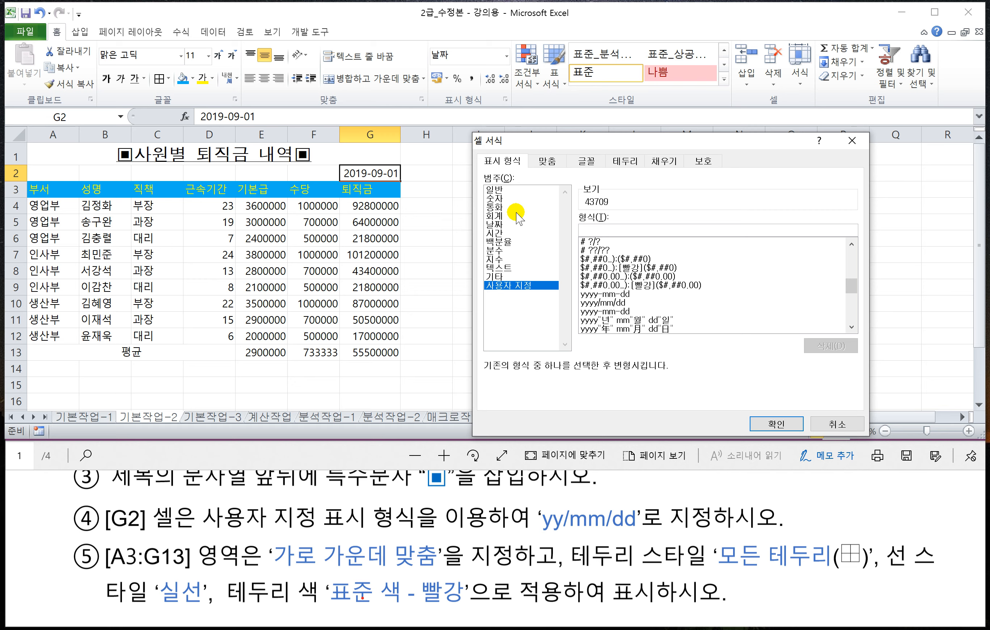
{"action": "type", "text": "yy/mm/dd"}
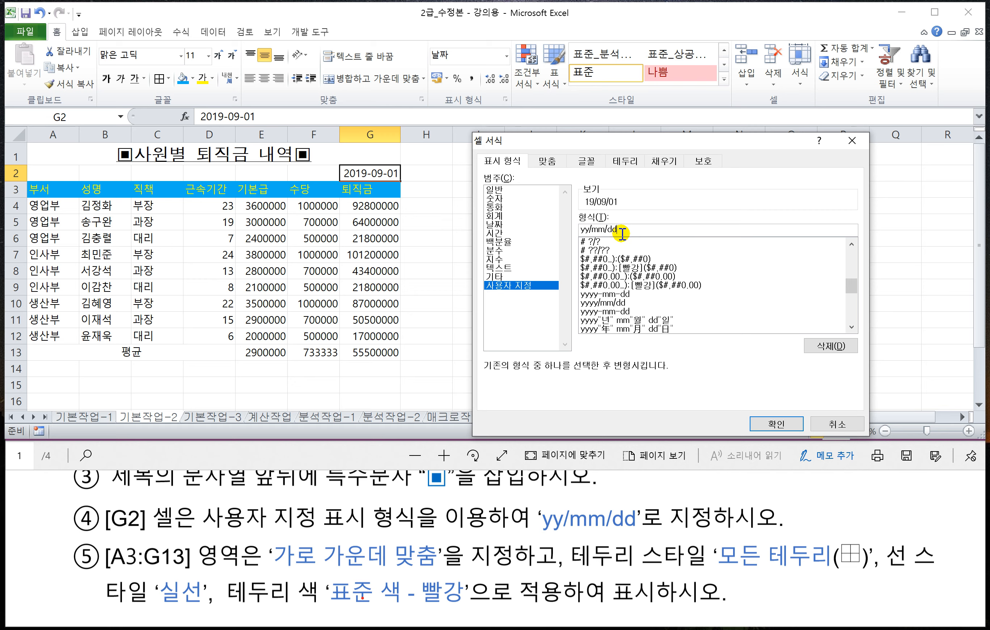
{"action": "left_click", "coordinate": [776, 424]}
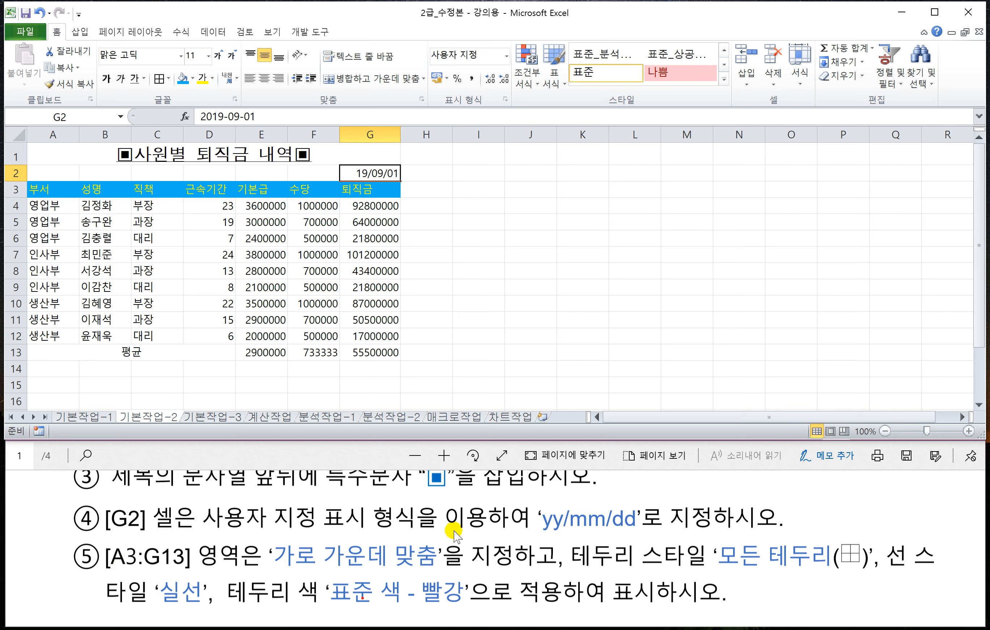
Center the contents of the range A3:G13 horizontally
{"action": "left_click", "coordinate": [42, 193]}
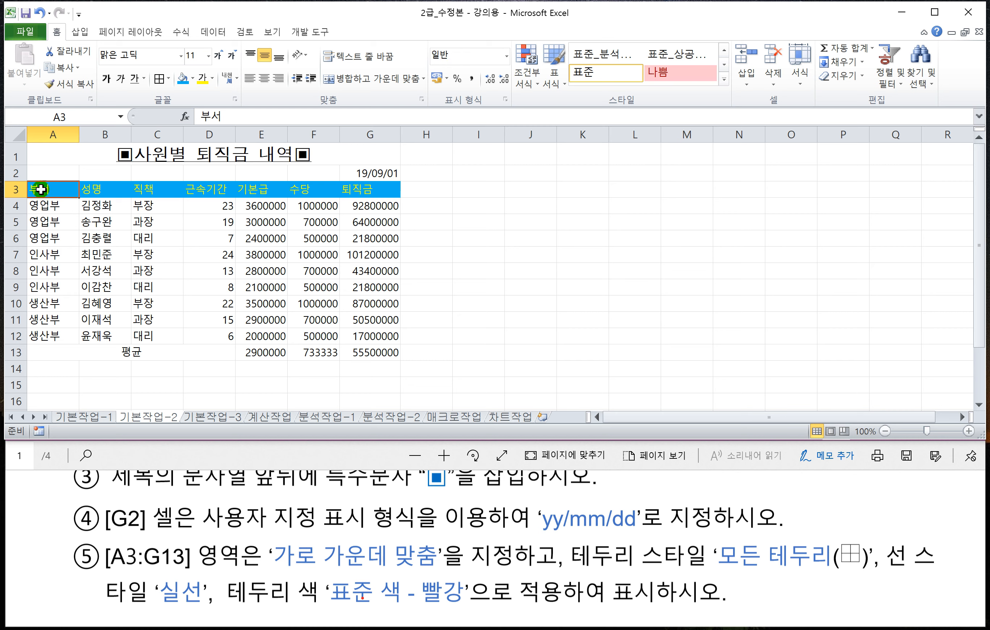
{"action": "left_click_drag", "start_coordinate": [40, 189], "coordinate": [376, 347]}
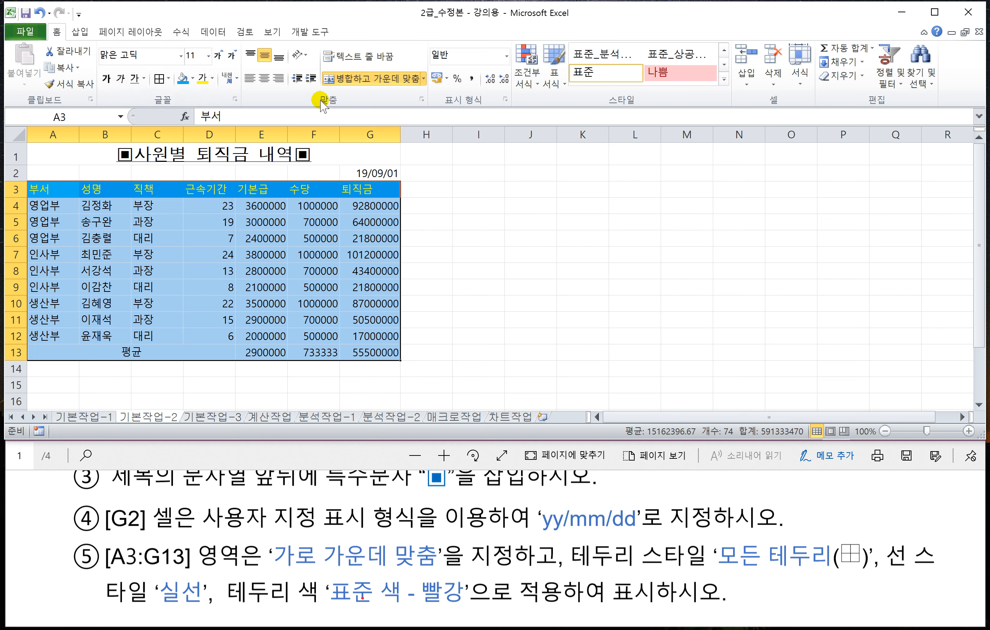
{"action": "left_click", "coordinate": [264, 79]}
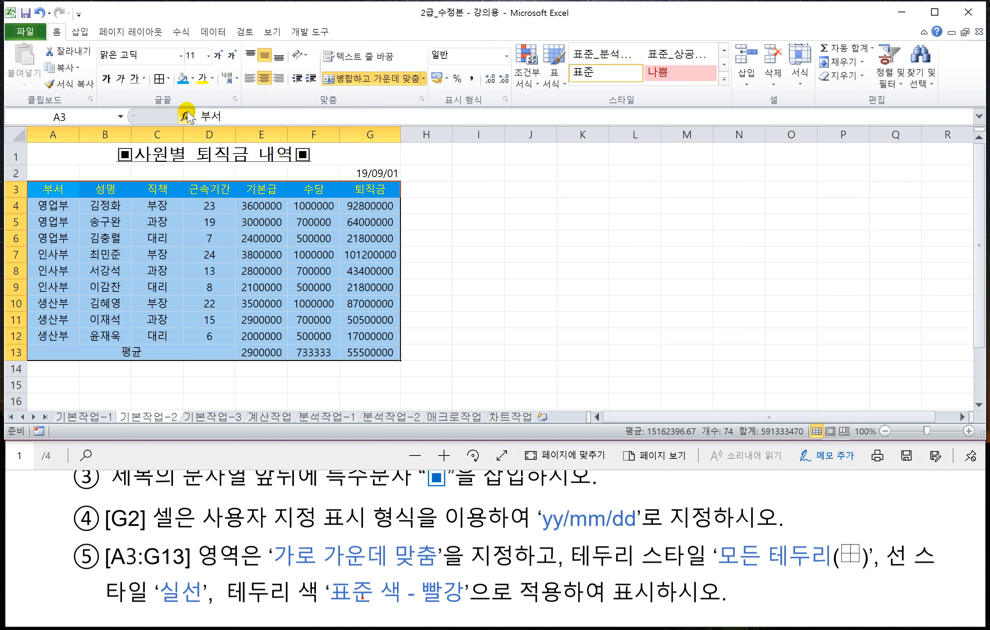
Apply all borders (모든 테두리) to A3:G13 using a solid line style and the standard red line color
{"action": "left_click", "coordinate": [168, 80]}
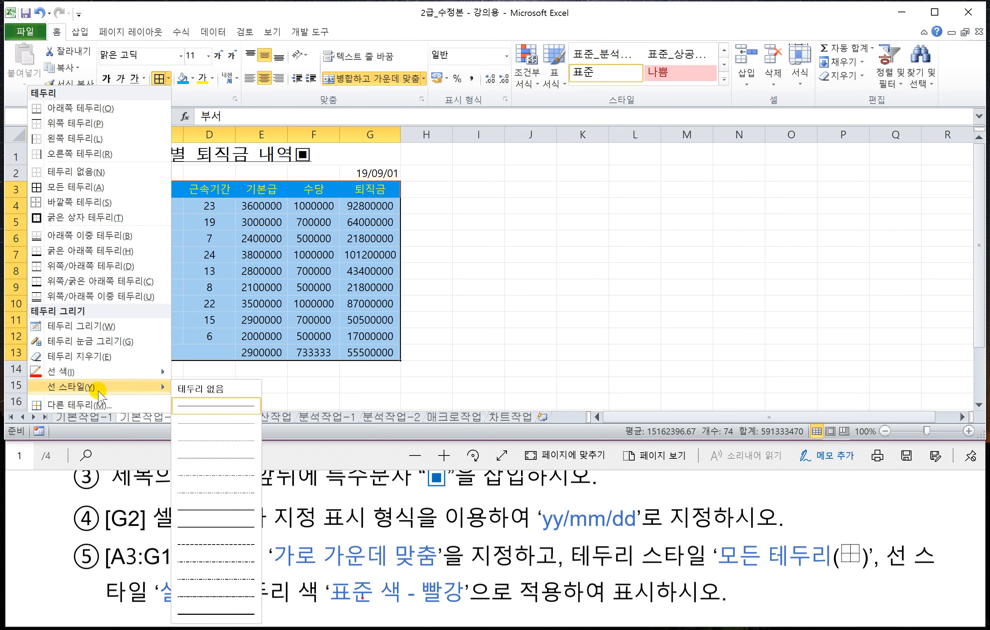
{"action": "mouse_move", "coordinate": [99, 374]}
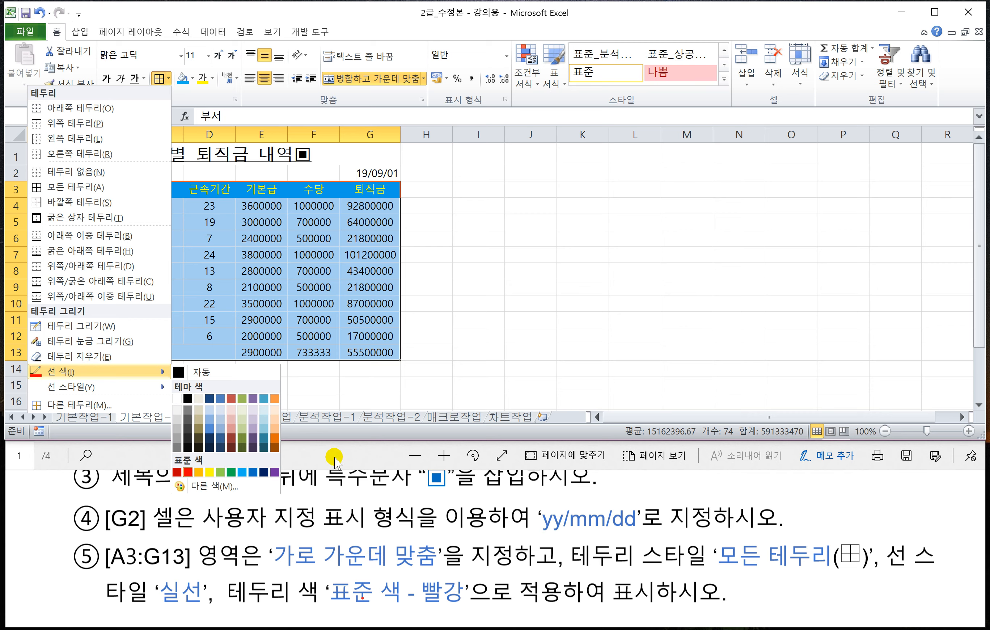
{"action": "mouse_move", "coordinate": [158, 386]}
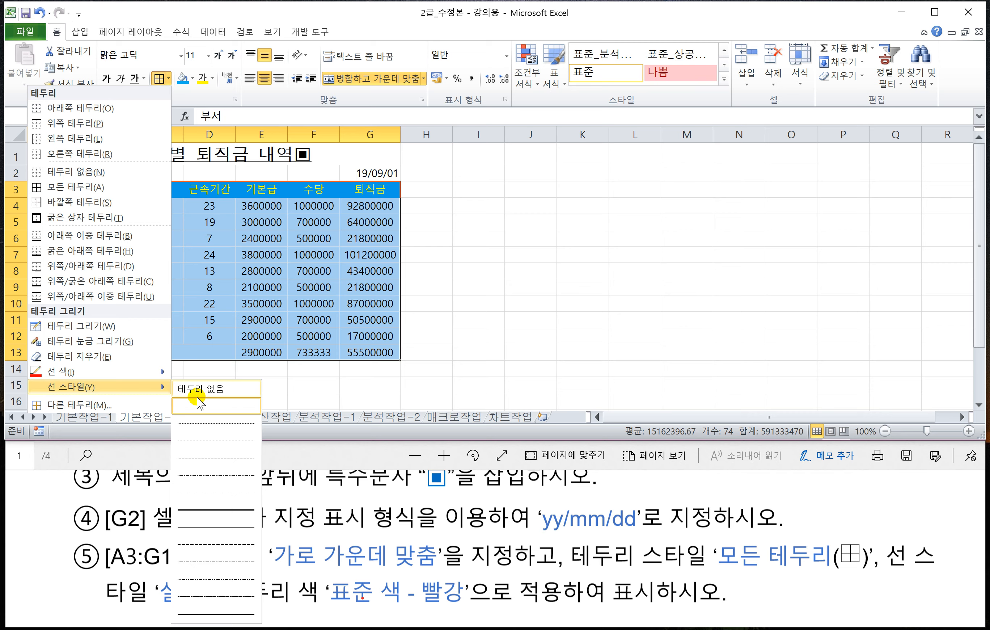
{"action": "left_click", "coordinate": [204, 407]}
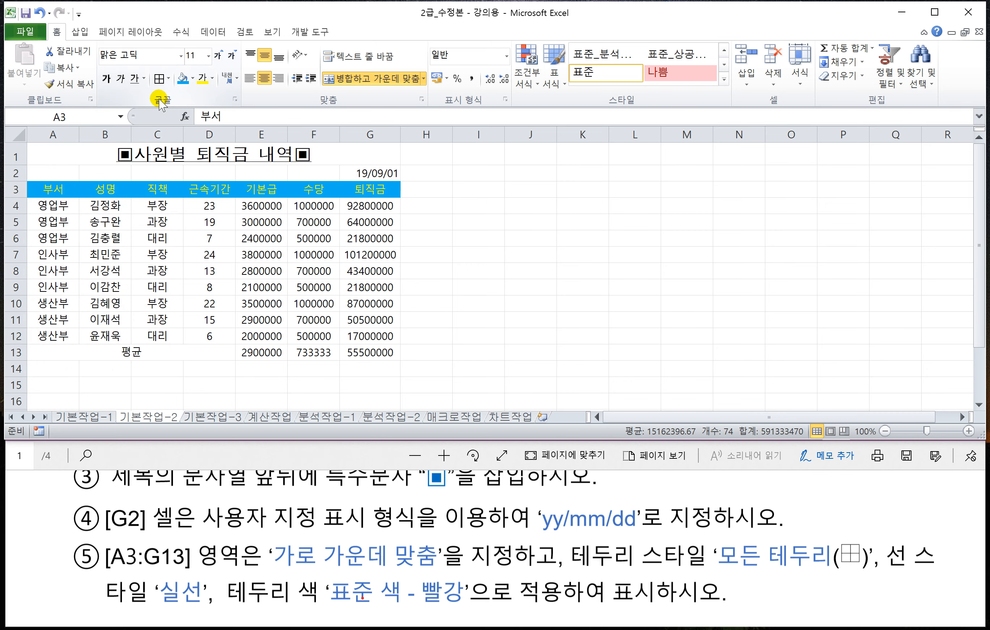
{"action": "left_click", "coordinate": [168, 79]}
{"action": "mouse_move", "coordinate": [165, 371]}
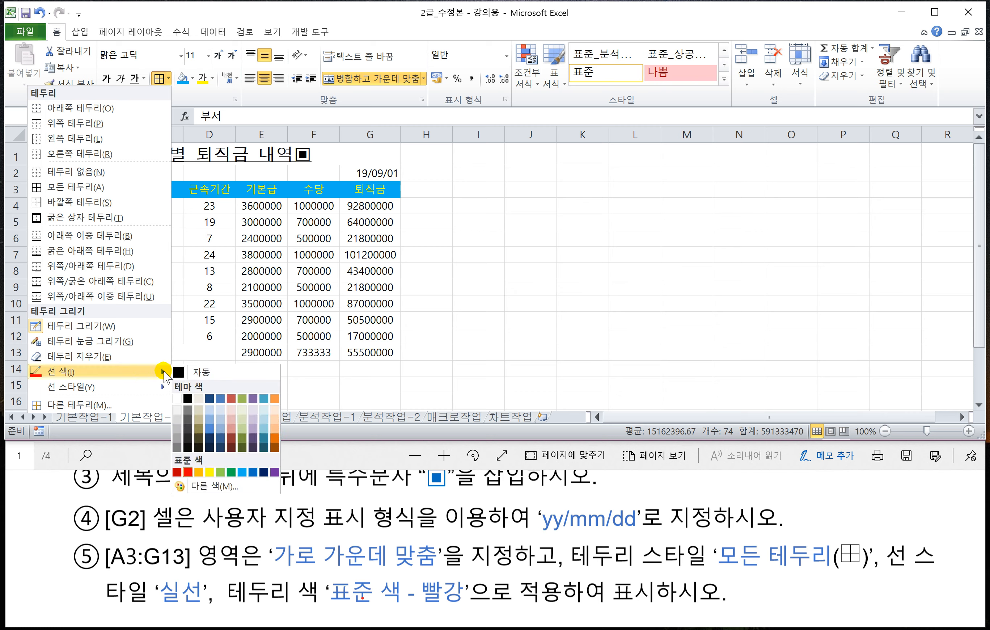
{"action": "left_click", "coordinate": [187, 472]}
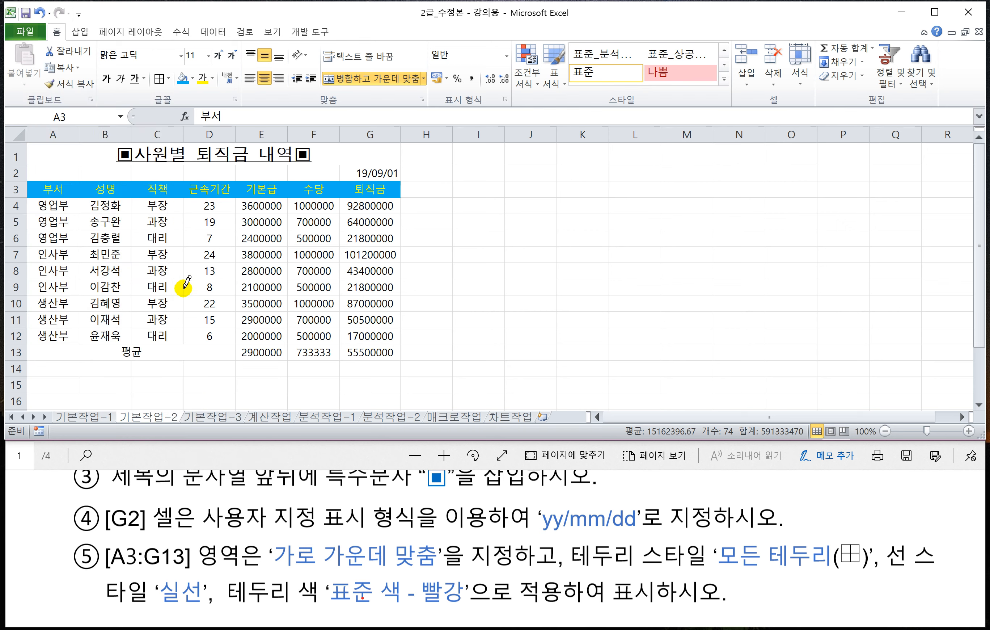
{"action": "left_click", "coordinate": [168, 79]}
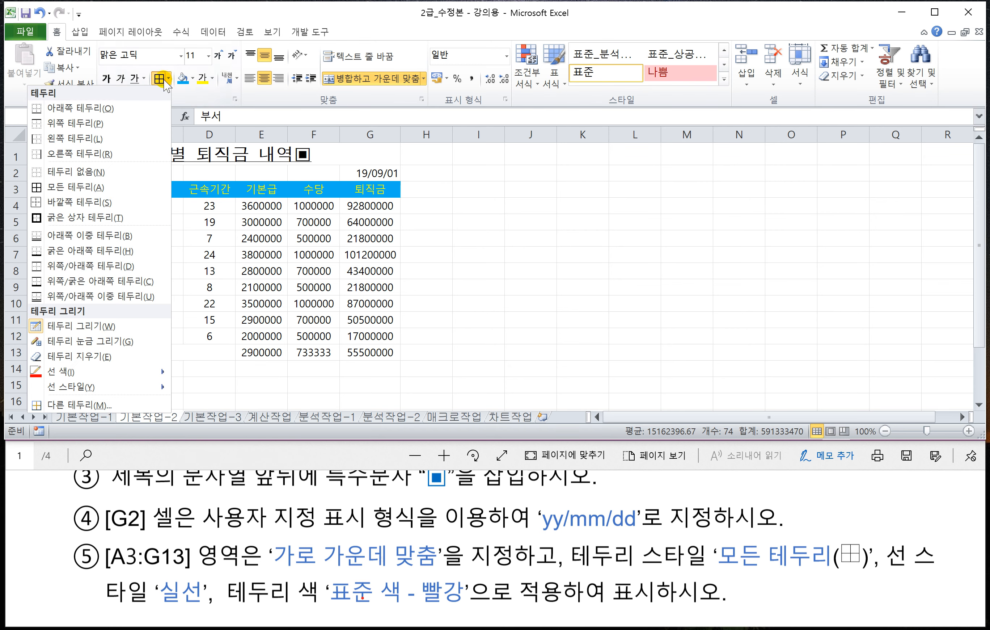
{"action": "left_click", "coordinate": [99, 187]}
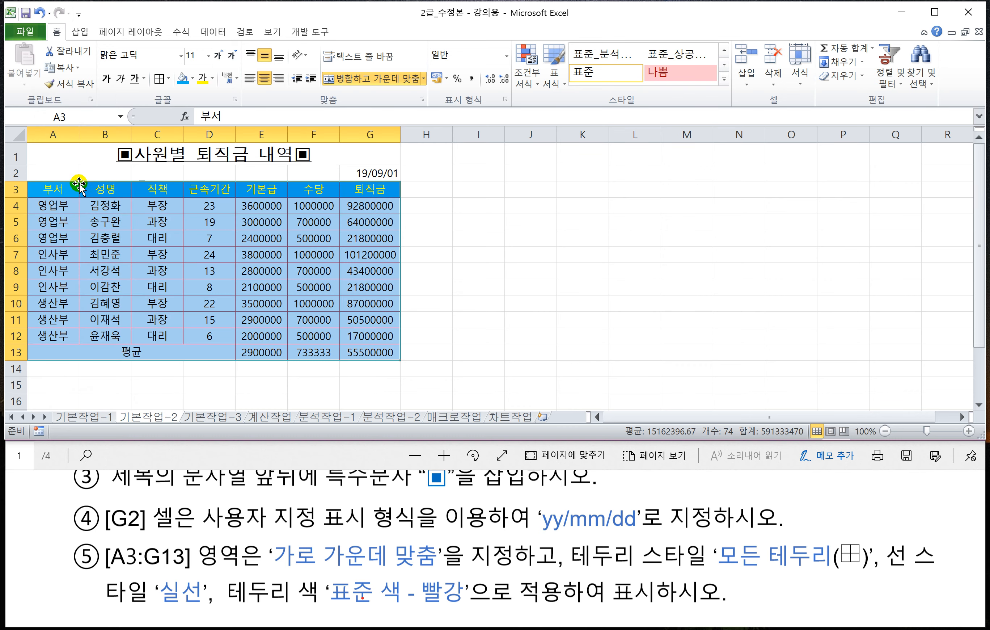
{"action": "left_click", "coordinate": [168, 79]}
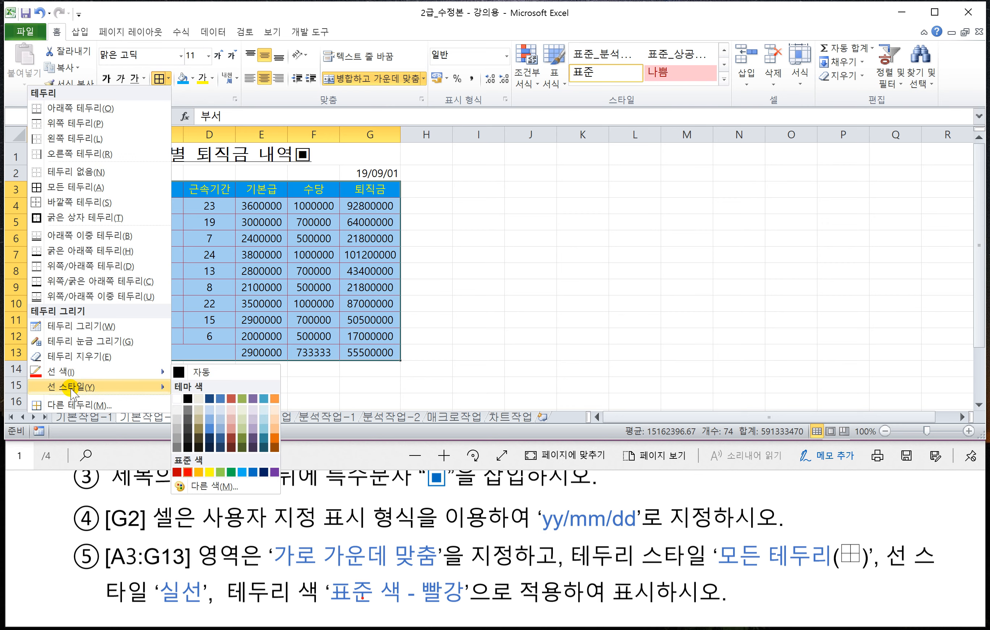
{"action": "mouse_move", "coordinate": [72, 388]}
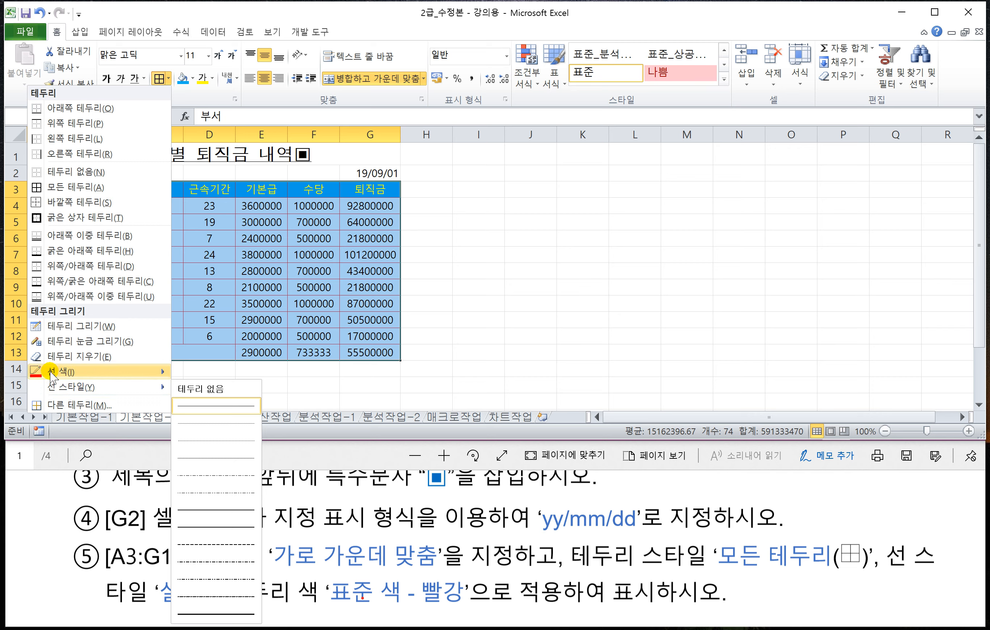
{"action": "mouse_move", "coordinate": [52, 373]}
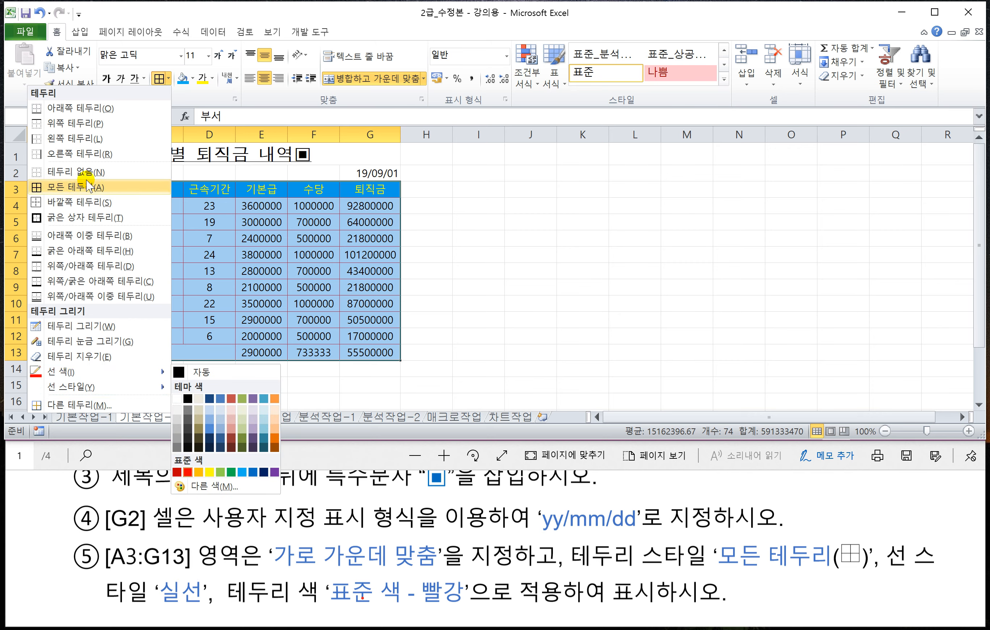
{"action": "left_click", "coordinate": [453, 300]}
{"action": "left_click", "coordinate": [452, 300]}
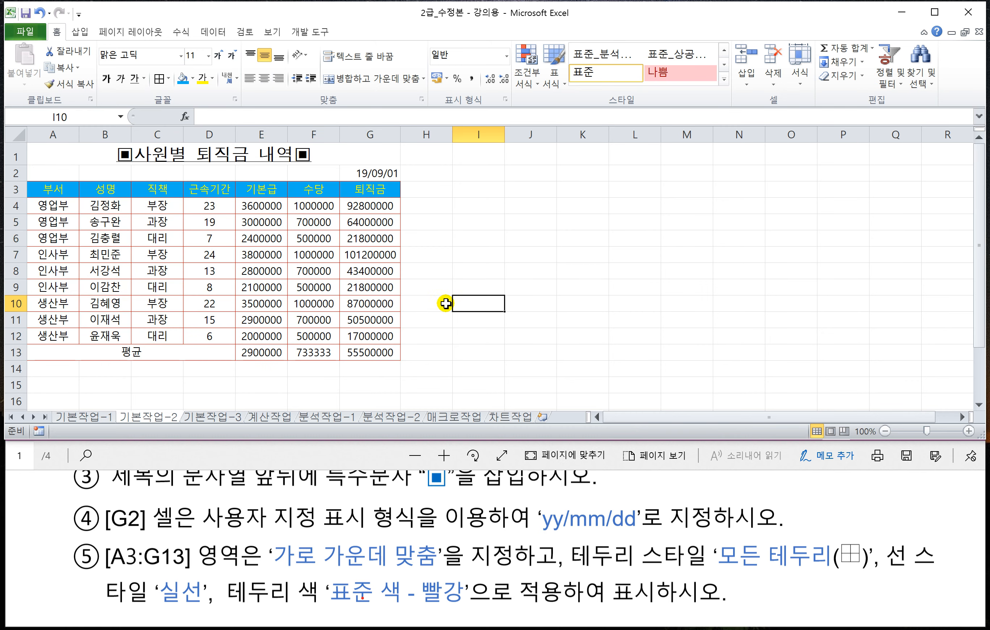
Open the 기본작업-3 sheet and read task 3's conditional formatting instructions for B3:I11 in the PDF, including the required function and rule type
{"action": "left_click", "coordinate": [213, 416]}
{"action": "left_click", "coordinate": [226, 455]}
{"action": "scroll", "coordinate": [259, 532], "scroll_direction": "down", "scroll_amount": 3}
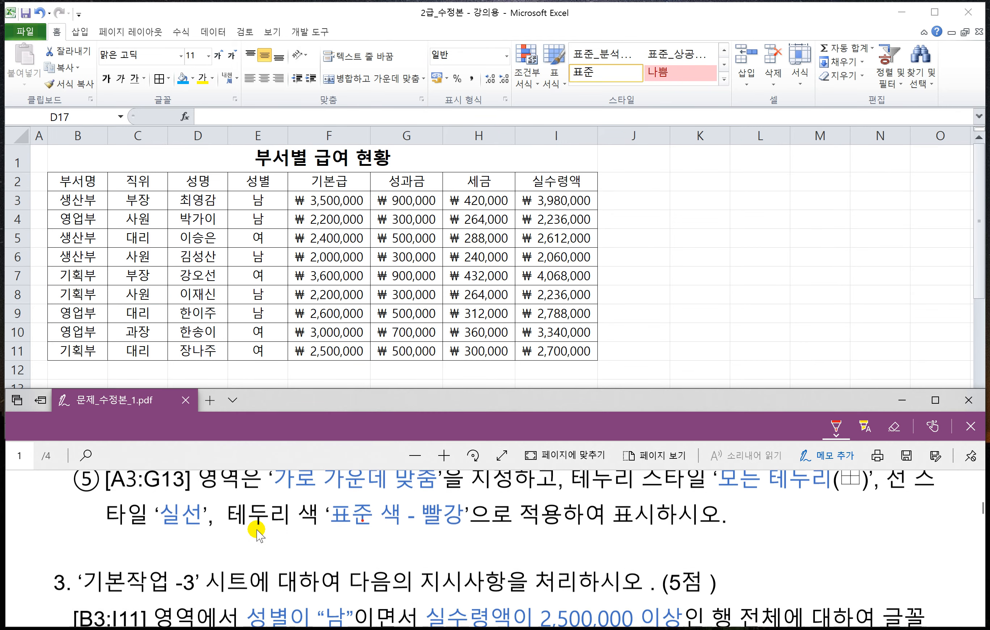
{"action": "scroll", "coordinate": [259, 532], "scroll_direction": "down", "scroll_amount": 3}
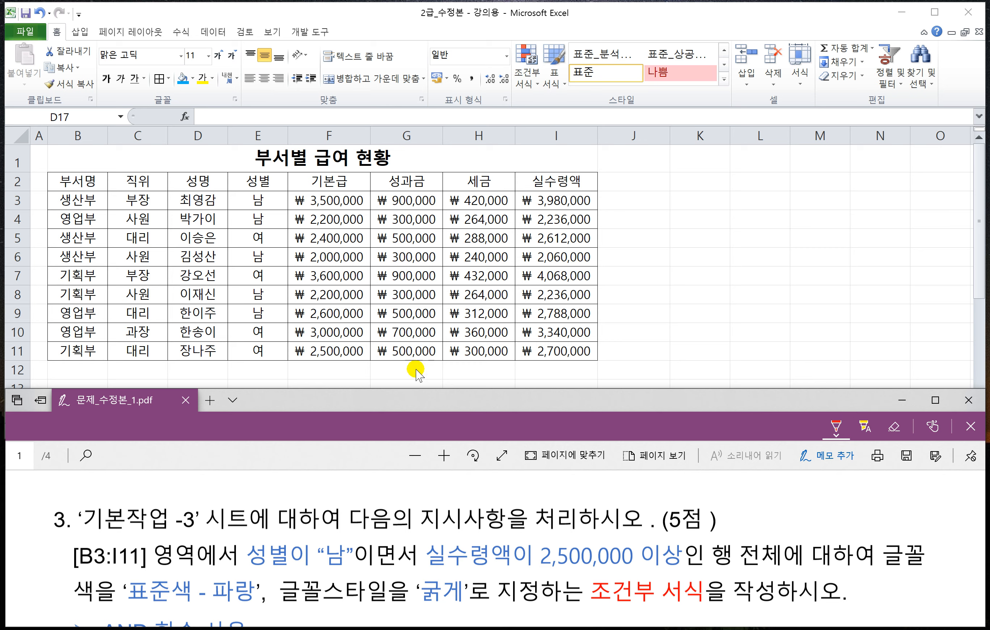
{"action": "key", "text": "alt+Tab"}
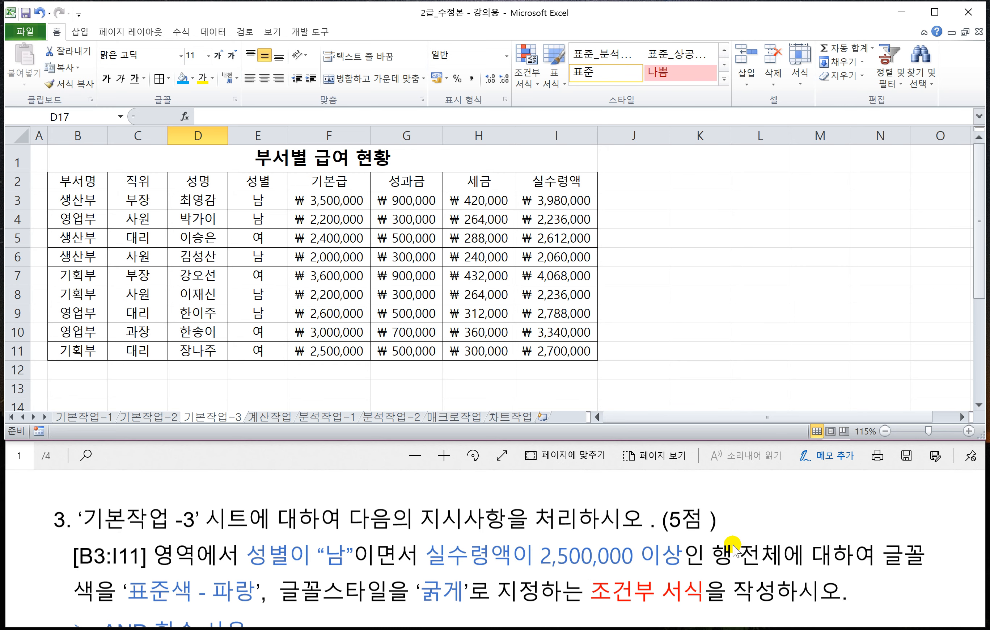
{"action": "scroll", "coordinate": [160, 588], "scroll_direction": "down", "scroll_amount": 2}
{"action": "scroll", "coordinate": [160, 584], "scroll_direction": "up", "scroll_amount": 2}
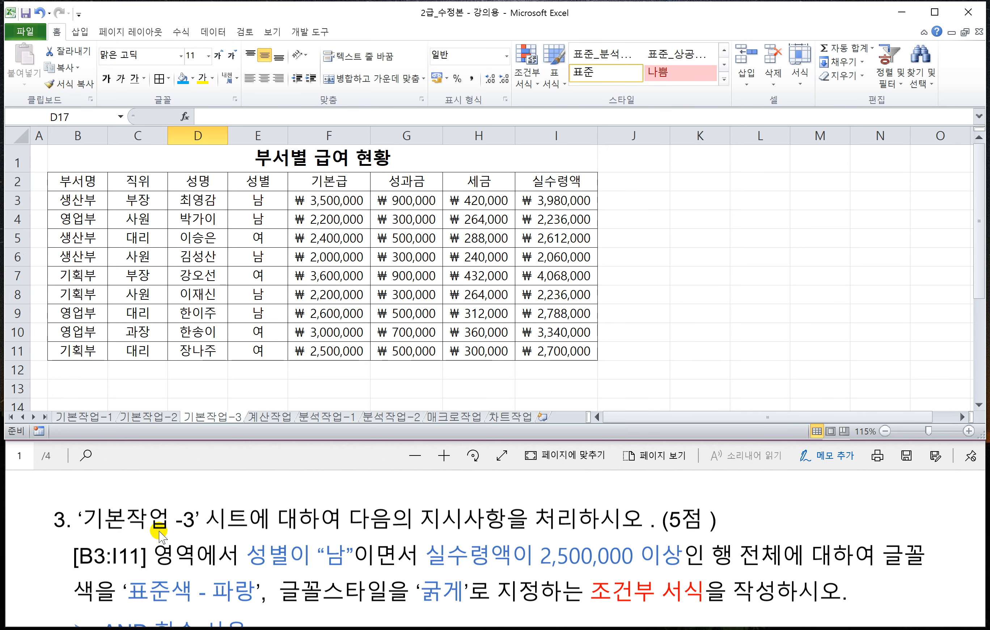
{"action": "left_click", "coordinate": [159, 460]}
{"action": "scroll", "coordinate": [160, 537], "scroll_direction": "down", "scroll_amount": 1}
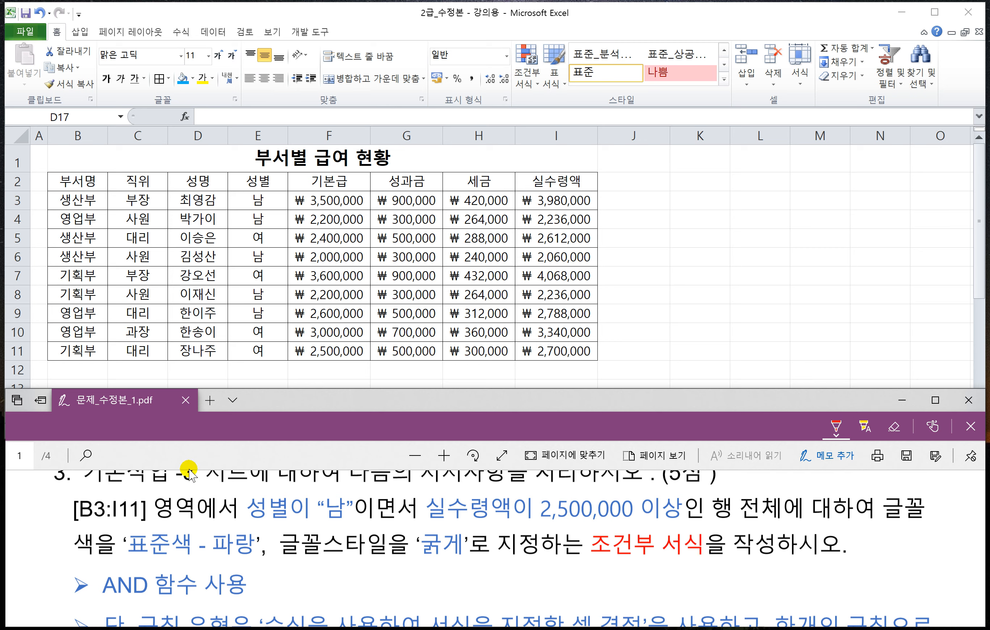
{"action": "scroll", "coordinate": [199, 549], "scroll_direction": "down", "scroll_amount": 2}
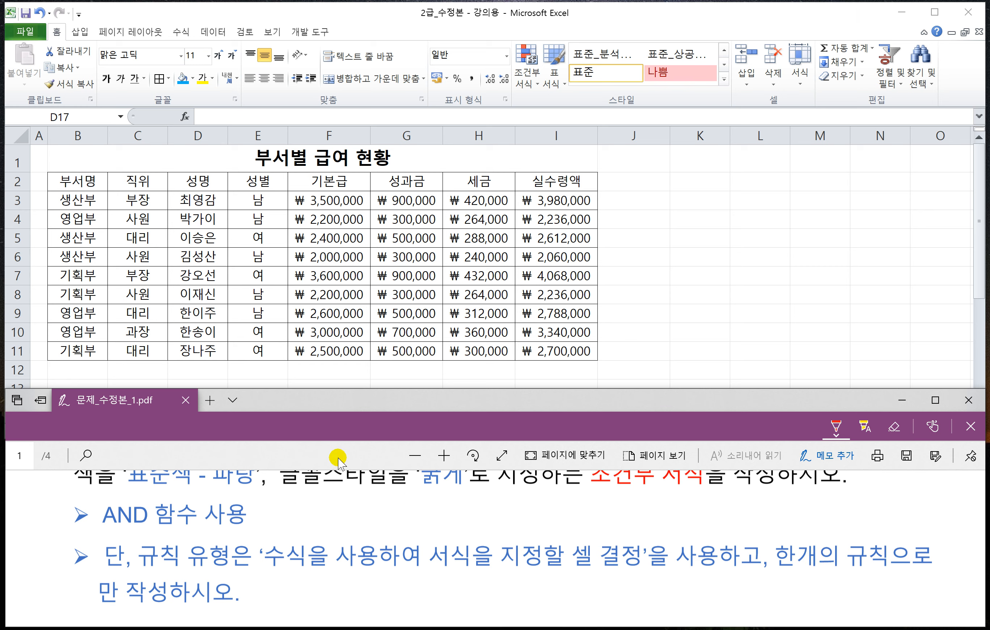
{"action": "scroll", "coordinate": [341, 510], "scroll_direction": "up", "scroll_amount": 1}
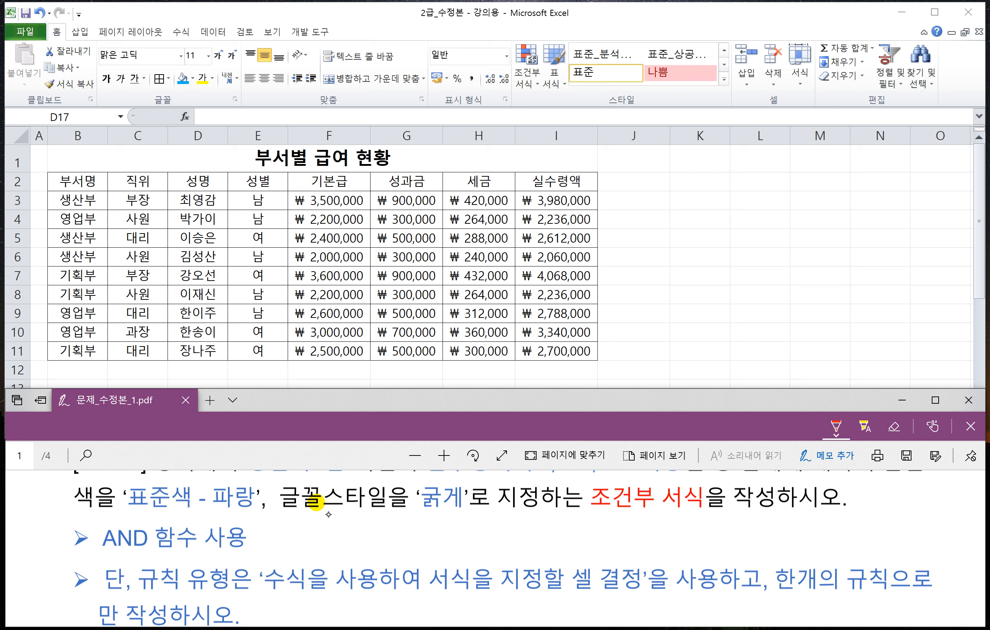
Annotate task 3 in the PDF with =and(조건1,조건2), boxes labelled 조건1 and 조건2 around both conditions, and underlined font settings labelled 서식
{"action": "left_click_drag", "start_coordinate": [460, 533], "coordinate": [476, 532]}
{"action": "mouse_move", "coordinate": [460, 543]}
{"action": "left_mouse_down"}
{"action": "mouse_move", "coordinate": [493, 533]}
{"action": "mouse_move", "coordinate": [539, 540]}
{"action": "left_mouse_up"}
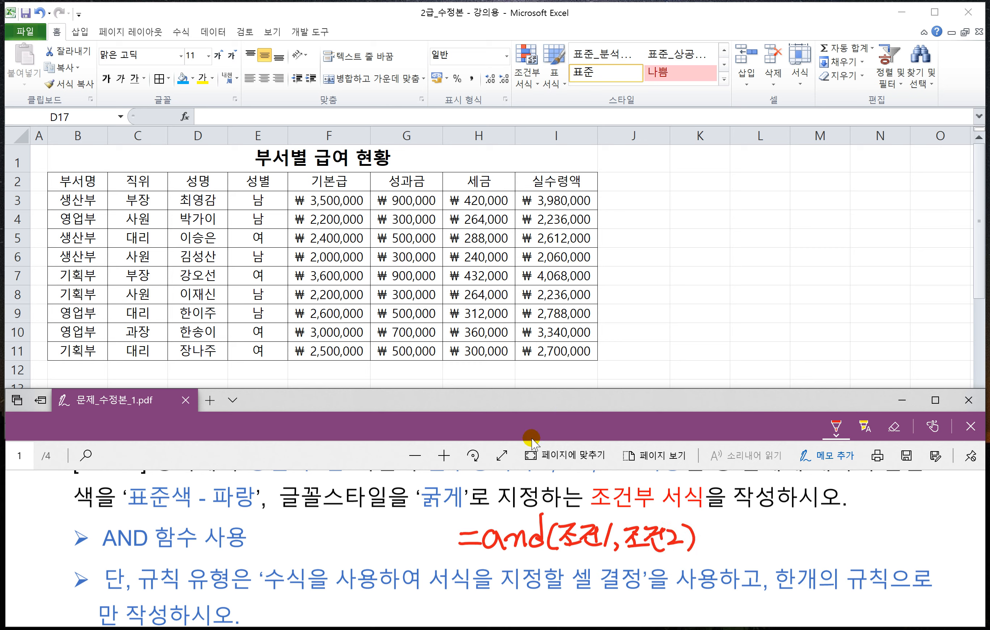
{"action": "scroll", "coordinate": [562, 470], "scroll_direction": "up", "scroll_amount": 3}
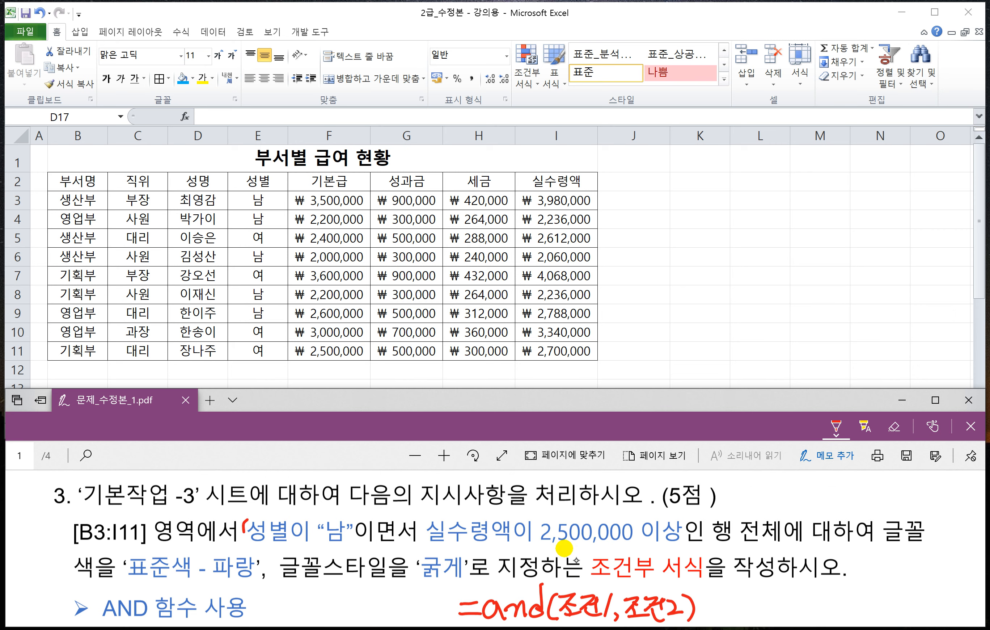
{"action": "mouse_move", "coordinate": [244, 533]}
{"action": "left_mouse_down"}
{"action": "mouse_move", "coordinate": [305, 545]}
{"action": "mouse_move", "coordinate": [357, 539]}
{"action": "mouse_move", "coordinate": [283, 514]}
{"action": "mouse_move", "coordinate": [247, 522]}
{"action": "left_mouse_up"}
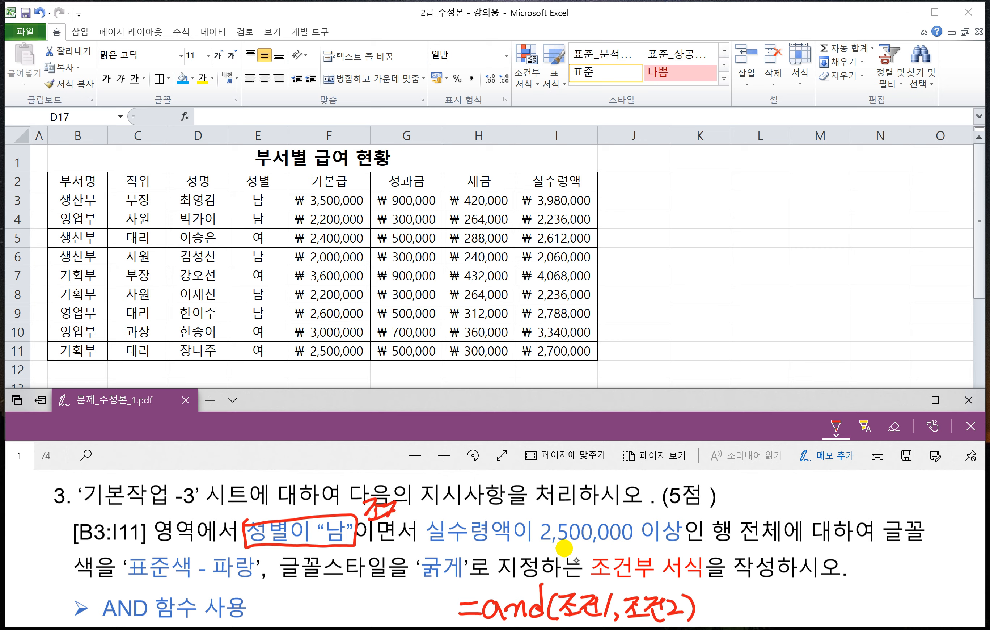
{"action": "mouse_move", "coordinate": [415, 489]}
{"action": "left_mouse_down"}
{"action": "mouse_move", "coordinate": [410, 525]}
{"action": "mouse_move", "coordinate": [450, 542]}
{"action": "mouse_move", "coordinate": [661, 543]}
{"action": "mouse_move", "coordinate": [501, 512]}
{"action": "mouse_move", "coordinate": [431, 518]}
{"action": "left_mouse_up"}
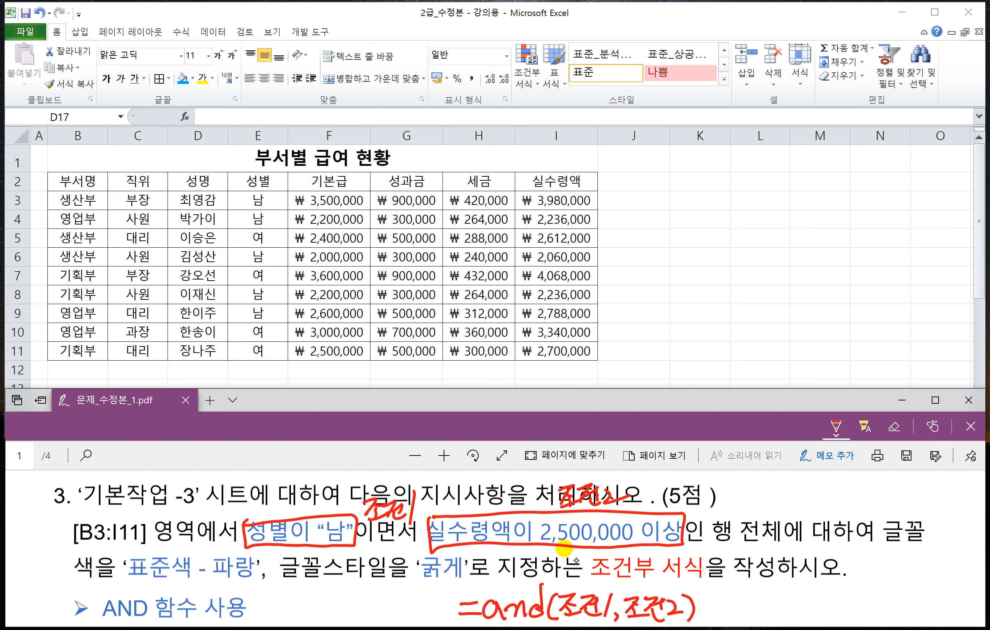
{"action": "left_click_drag", "start_coordinate": [878, 542], "coordinate": [924, 546]}
{"action": "left_click_drag", "start_coordinate": [170, 584], "coordinate": [448, 582]}
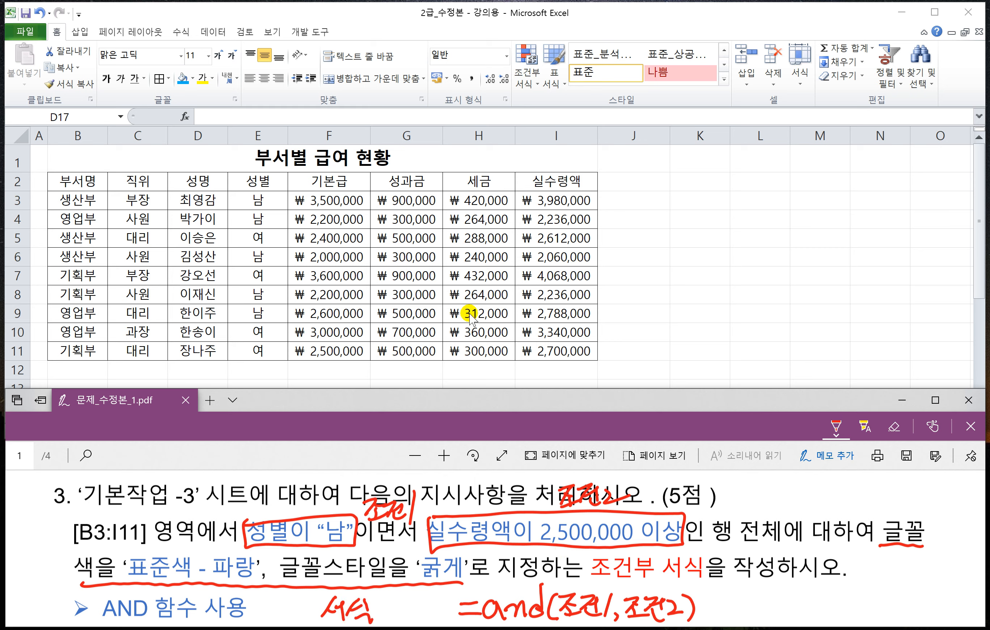
Start a new conditional formatting rule for B3:I11 with the rule type 수식을 사용하여 서식을 지정할 셀 결정
{"action": "left_click", "coordinate": [71, 197]}
{"action": "left_click_drag", "start_coordinate": [71, 197], "coordinate": [551, 348]}
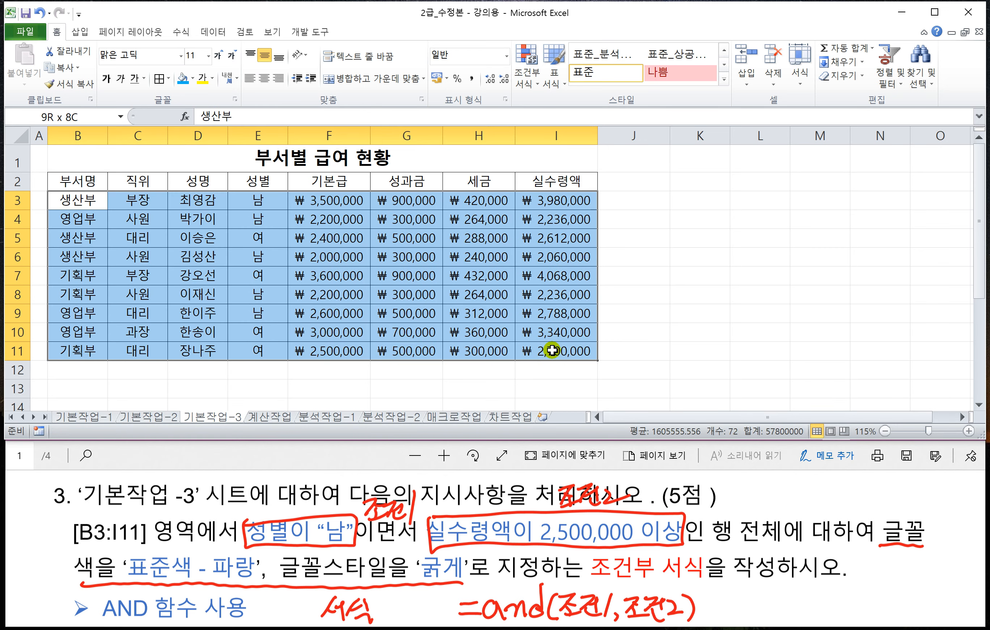
{"action": "left_click", "coordinate": [70, 199]}
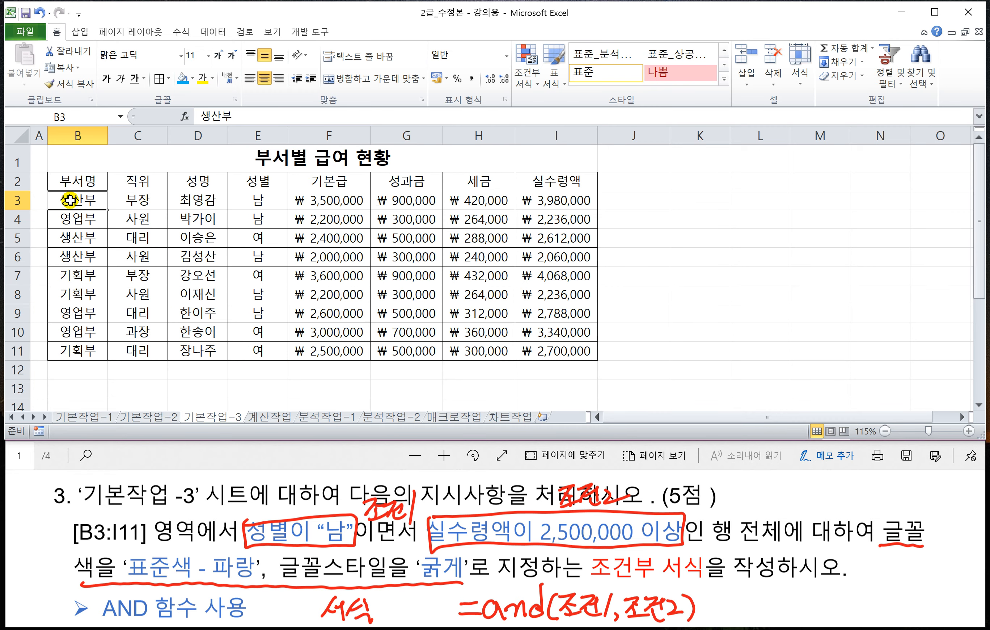
{"action": "key", "text": "ctrl+shift+Down"}
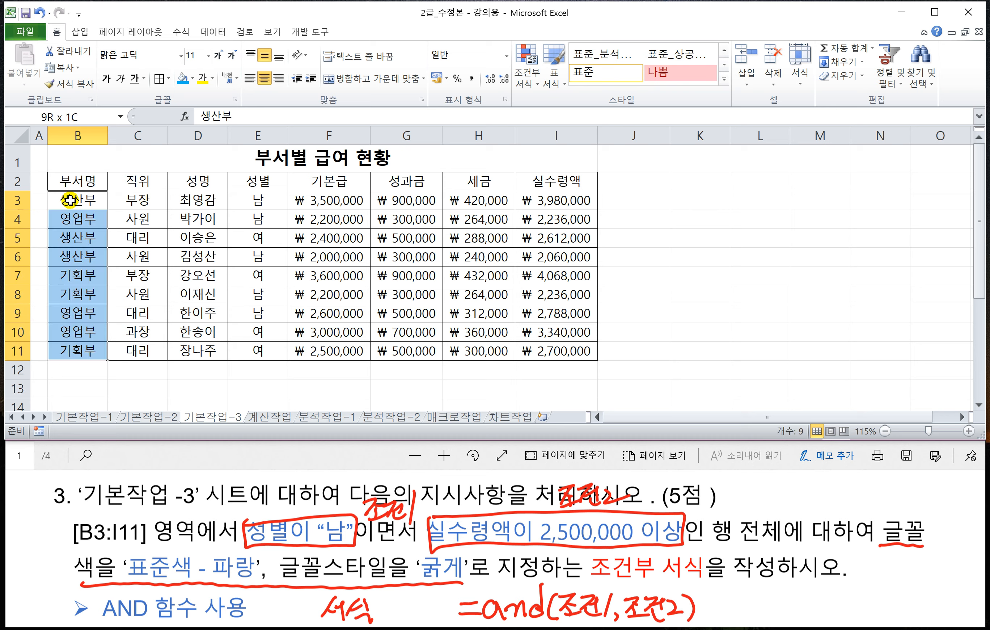
{"action": "key", "text": "ctrl+shift+Right"}
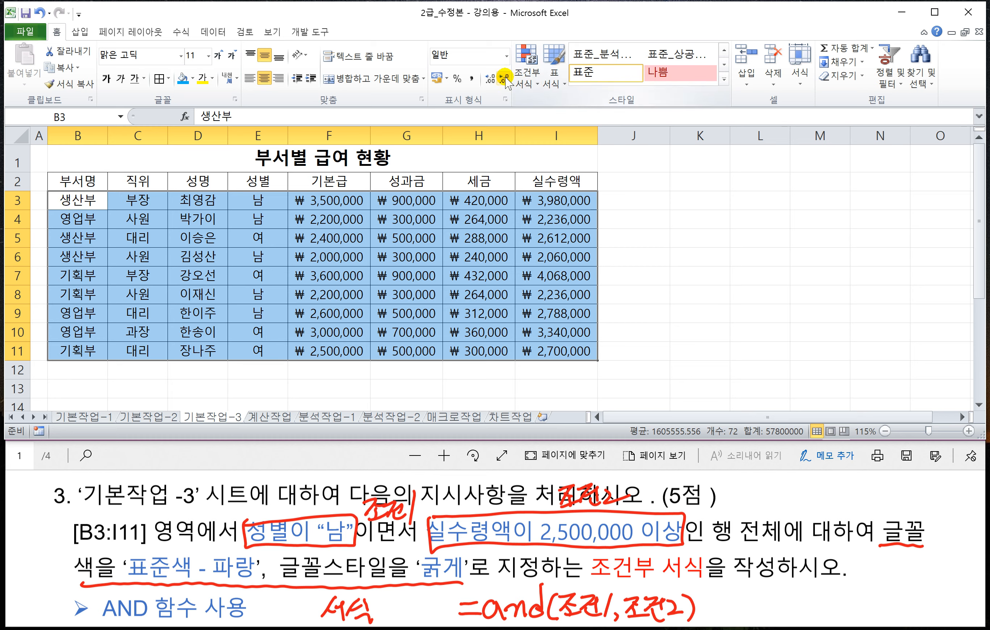
{"action": "left_click", "coordinate": [526, 85]}
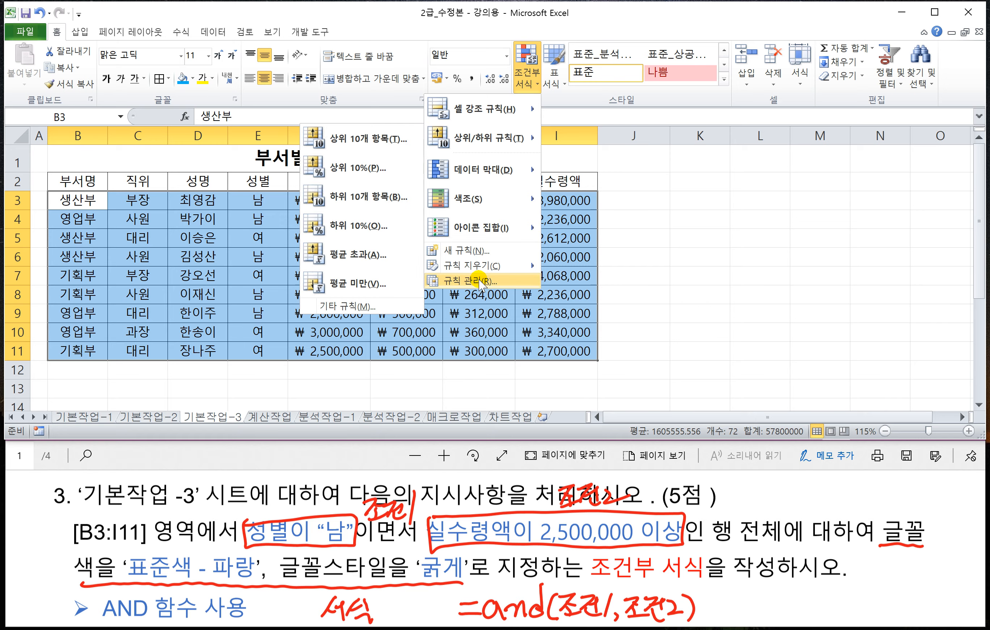
{"action": "left_click", "coordinate": [475, 282]}
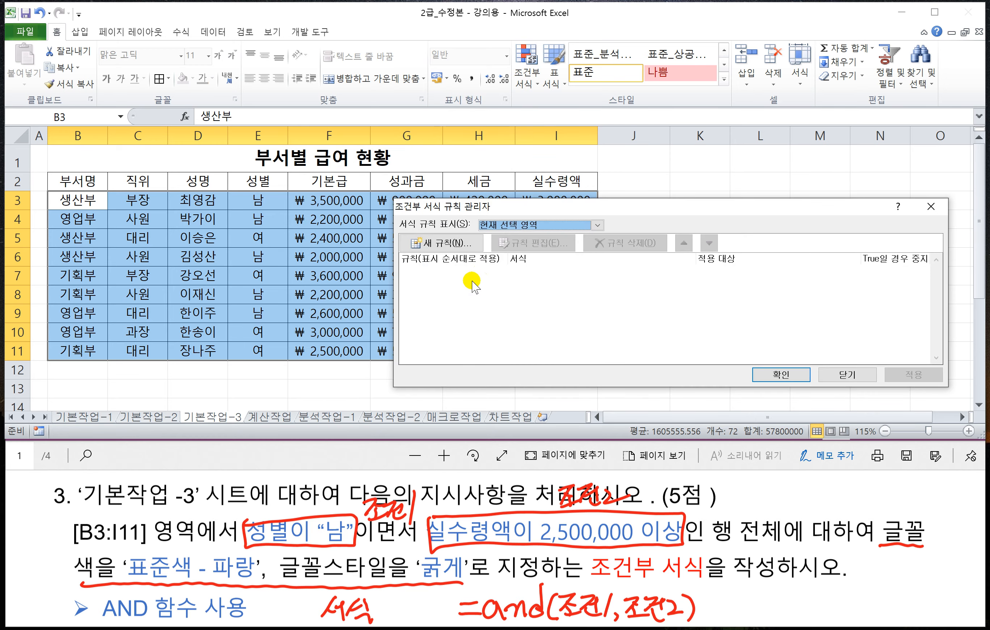
{"action": "left_click_drag", "start_coordinate": [504, 209], "coordinate": [489, 167]}
{"action": "left_click", "coordinate": [437, 203]}
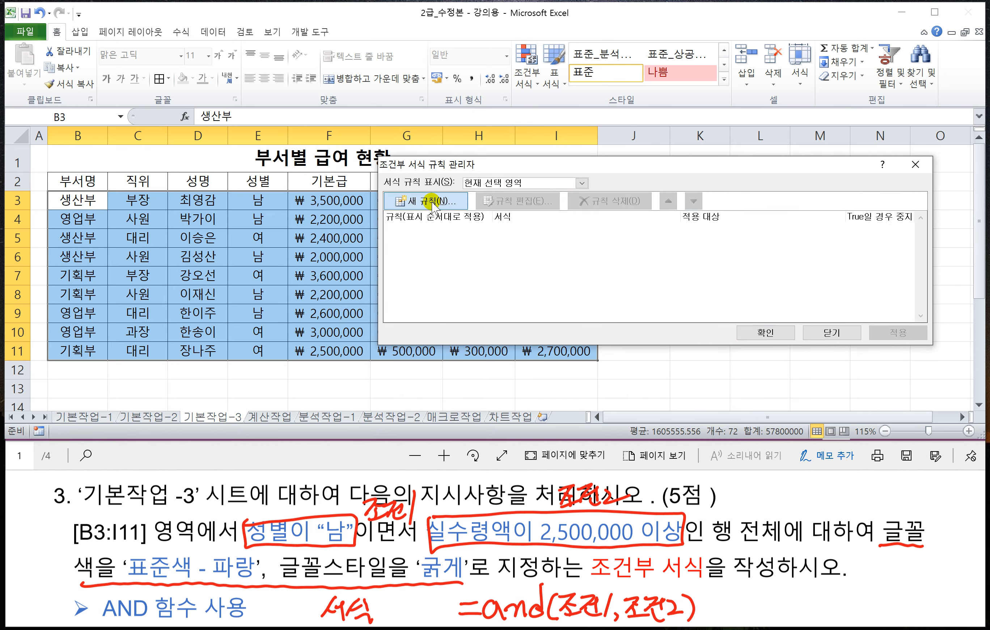
{"action": "left_click_drag", "start_coordinate": [595, 143], "coordinate": [617, 126]}
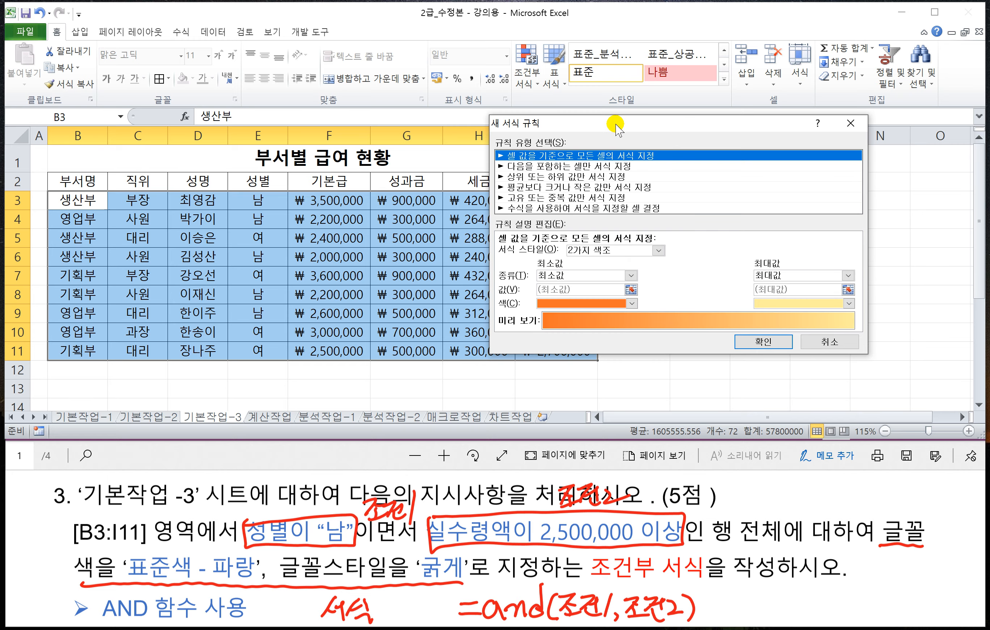
{"action": "left_click", "coordinate": [567, 208]}
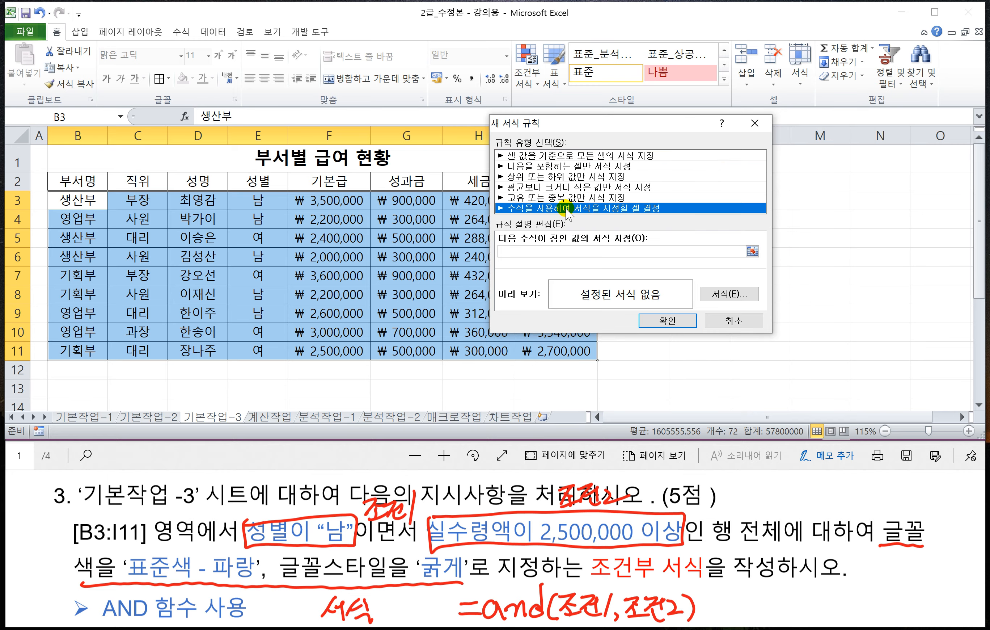
Underline the required rule type 수식을 사용하여 서식을 지정할 셀 결정 in task 3's instructions in the PDF
{"action": "left_click", "coordinate": [348, 468]}
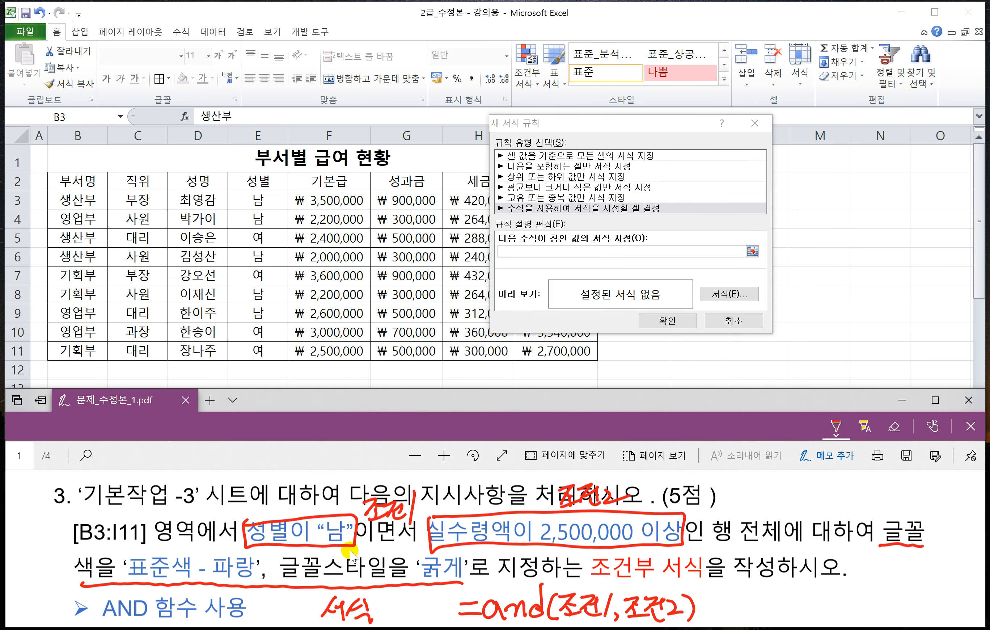
{"action": "scroll", "coordinate": [356, 568], "scroll_direction": "down", "scroll_amount": 1}
{"action": "scroll", "coordinate": [355, 568], "scroll_direction": "down", "scroll_amount": 1}
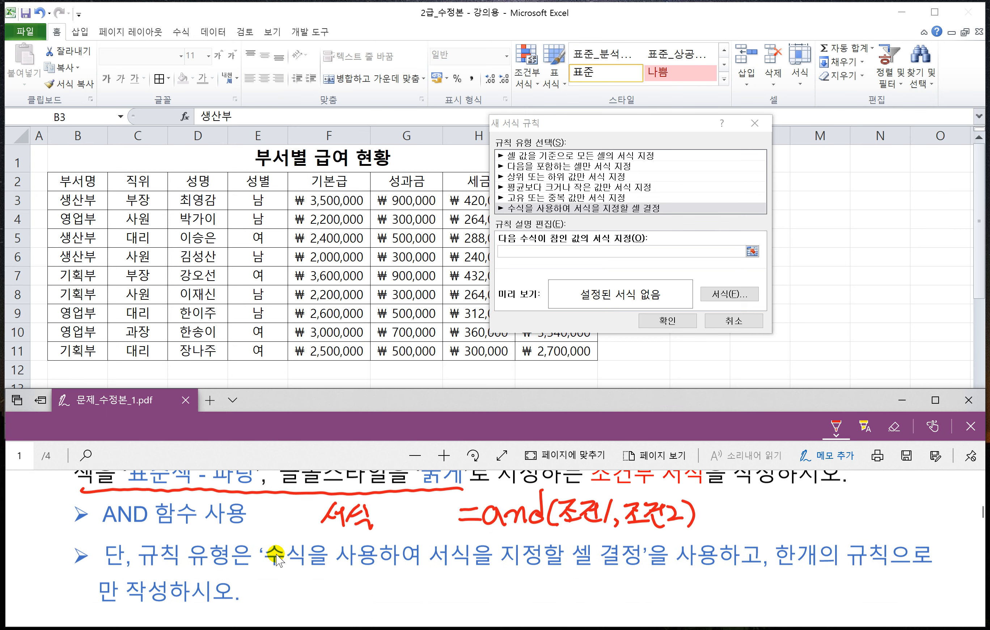
{"action": "left_click_drag", "start_coordinate": [265, 566], "coordinate": [641, 572]}
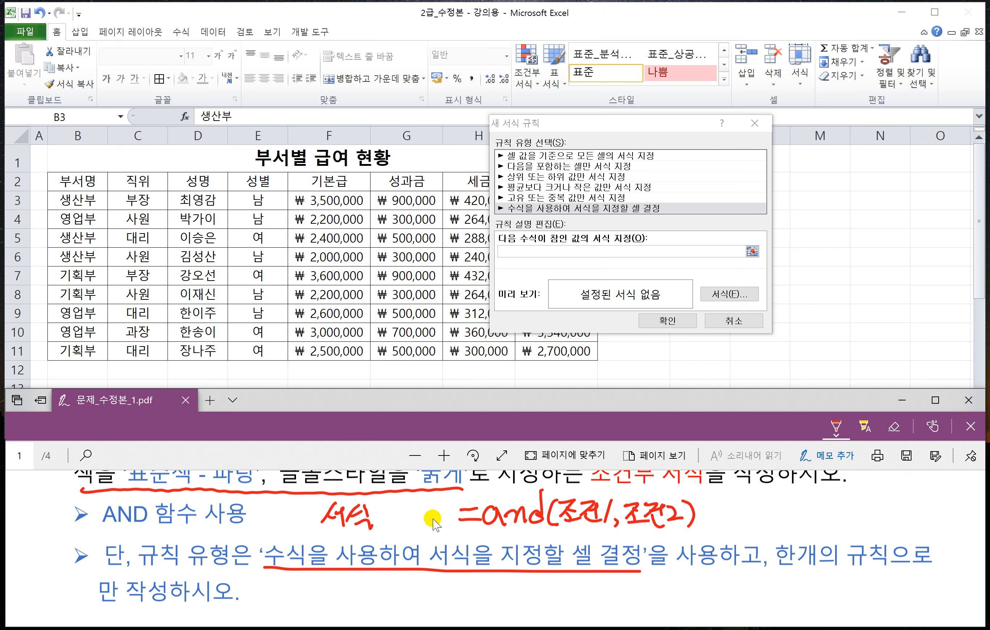
{"action": "scroll", "coordinate": [424, 512], "scroll_direction": "up", "scroll_amount": 2}
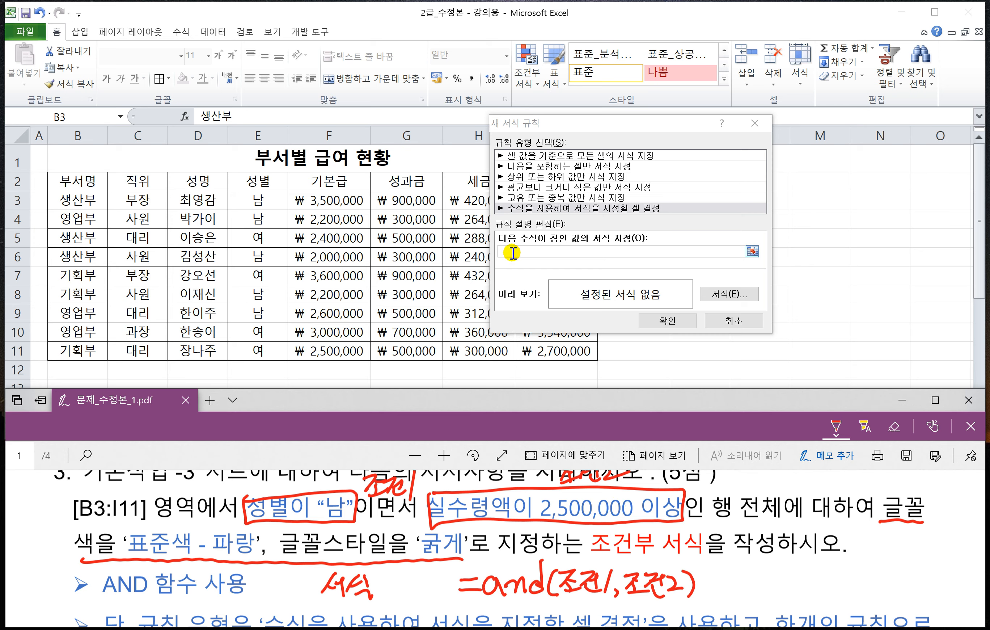
Begin the rule formula with the gender condition =and($E3="남", fixing only the column of the E3 reference
{"action": "left_click", "coordinate": [557, 254]}
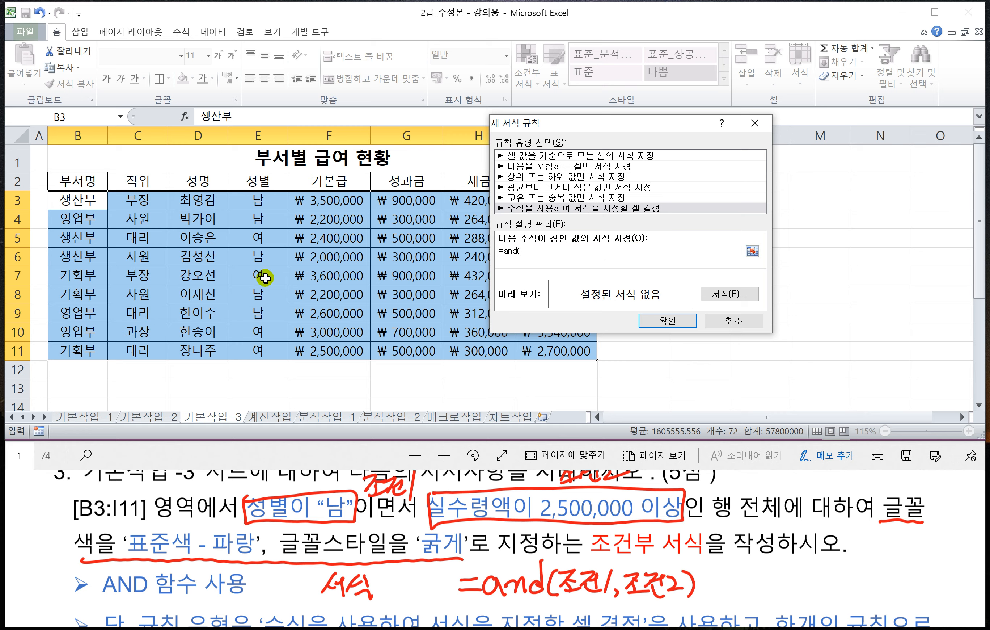
{"action": "left_click", "coordinate": [261, 201]}
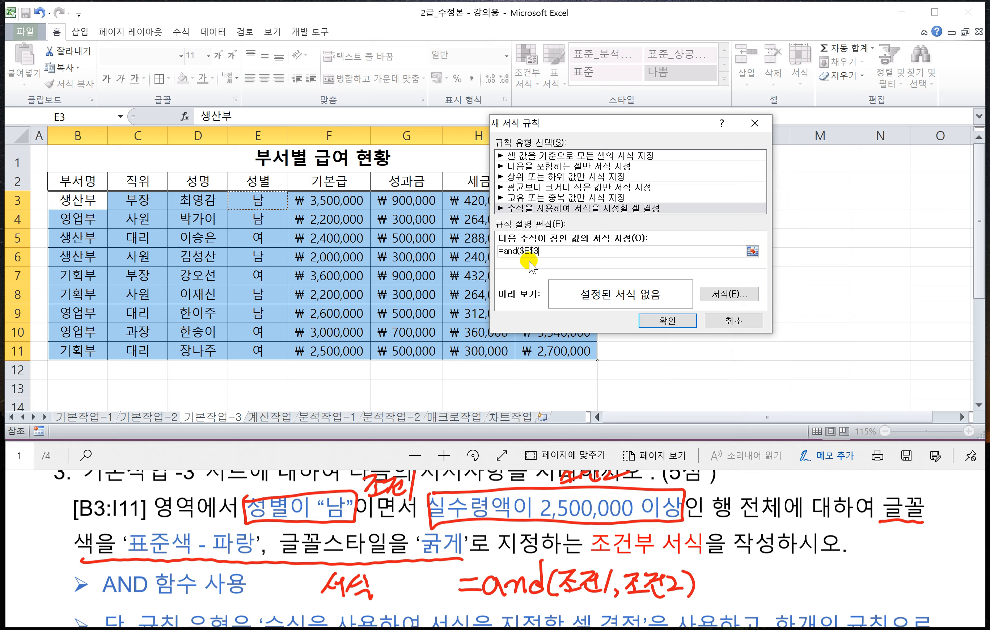
{"action": "key", "text": "F4"}
{"action": "key", "text": "F4"}
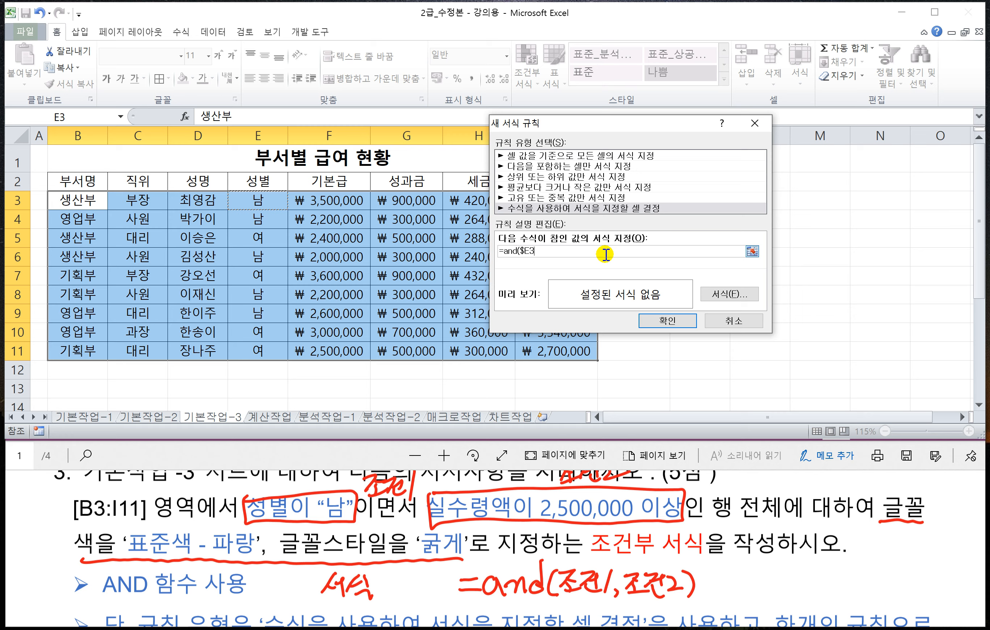
{"action": "type", "text": "=\"남\","}
Complete the AND formula with the net pay condition $I3>=2500000), fixing only the column of the I3 reference
{"action": "left_click_drag", "start_coordinate": [570, 123], "coordinate": [696, 156]}
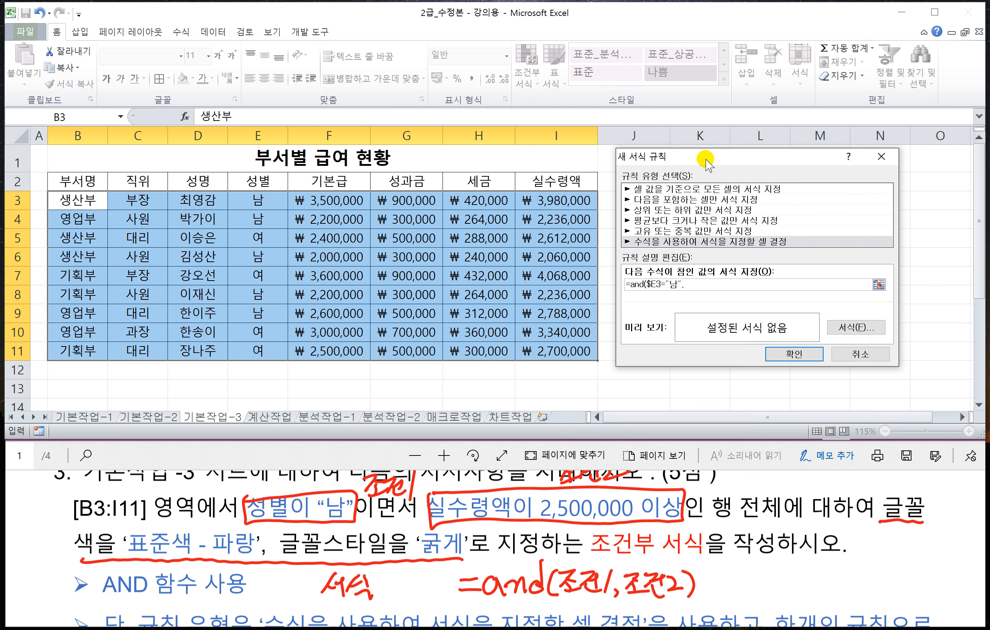
{"action": "left_click", "coordinate": [547, 199]}
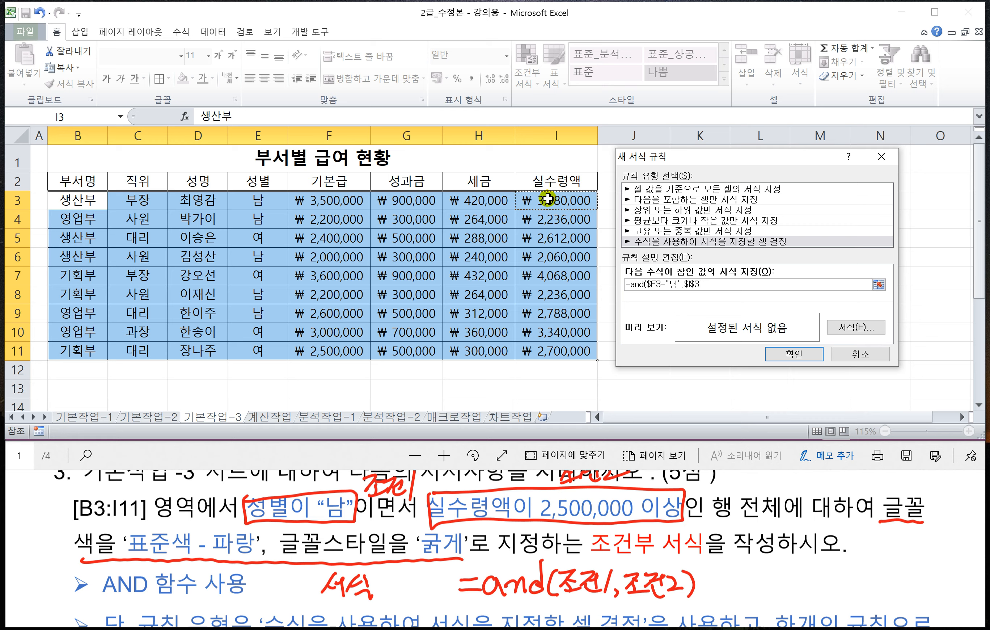
{"action": "key", "text": "F4"}
{"action": "type", "text": ">=2500000"}
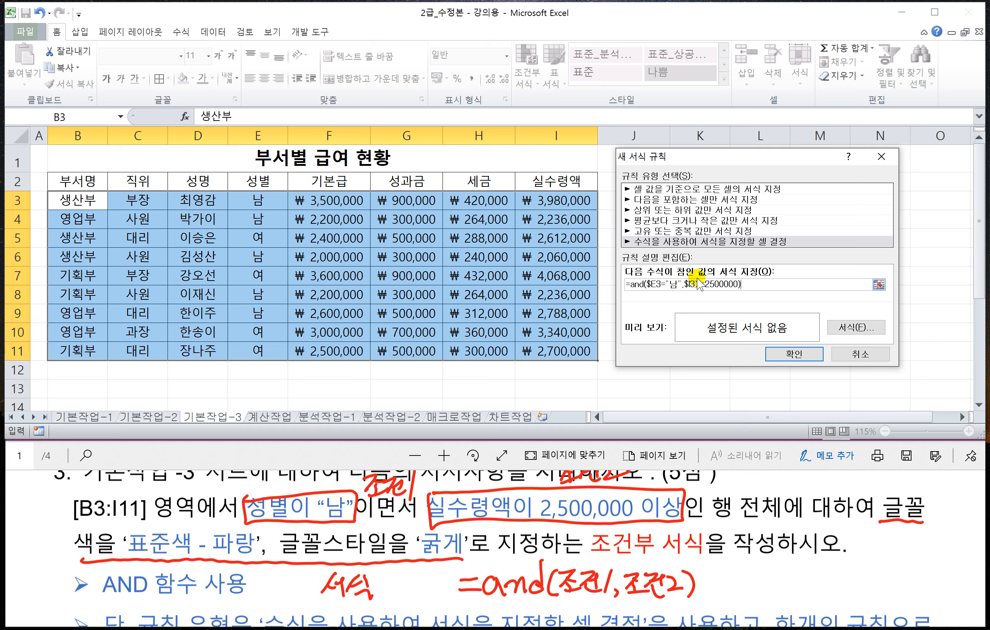
Give the rule a standard blue (표준색 - 파랑) font colour and 굵게 font style, and apply it to B3:I11
{"action": "left_click", "coordinate": [857, 328]}
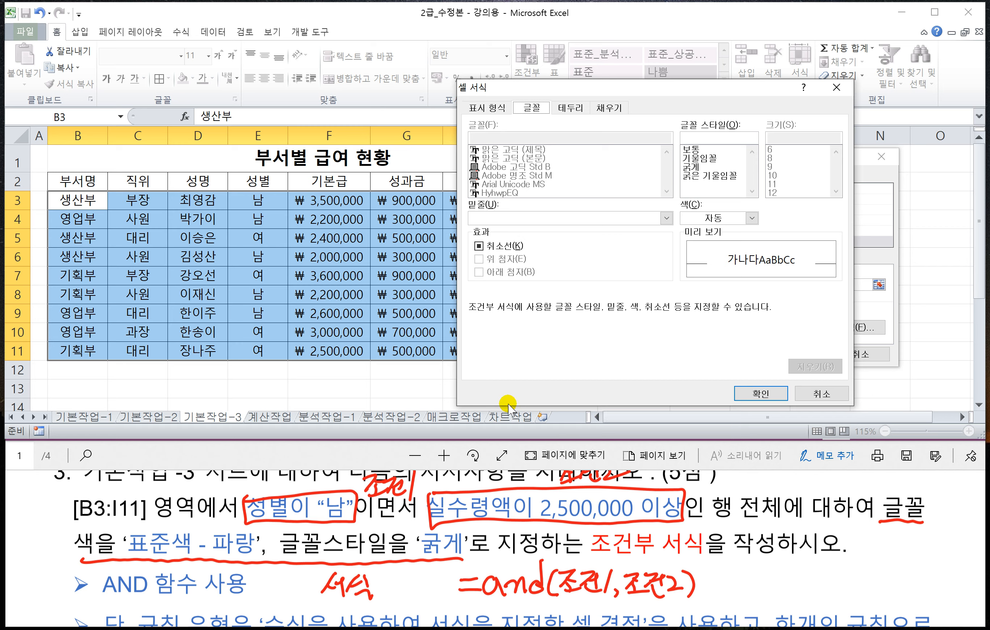
{"action": "left_click", "coordinate": [730, 222]}
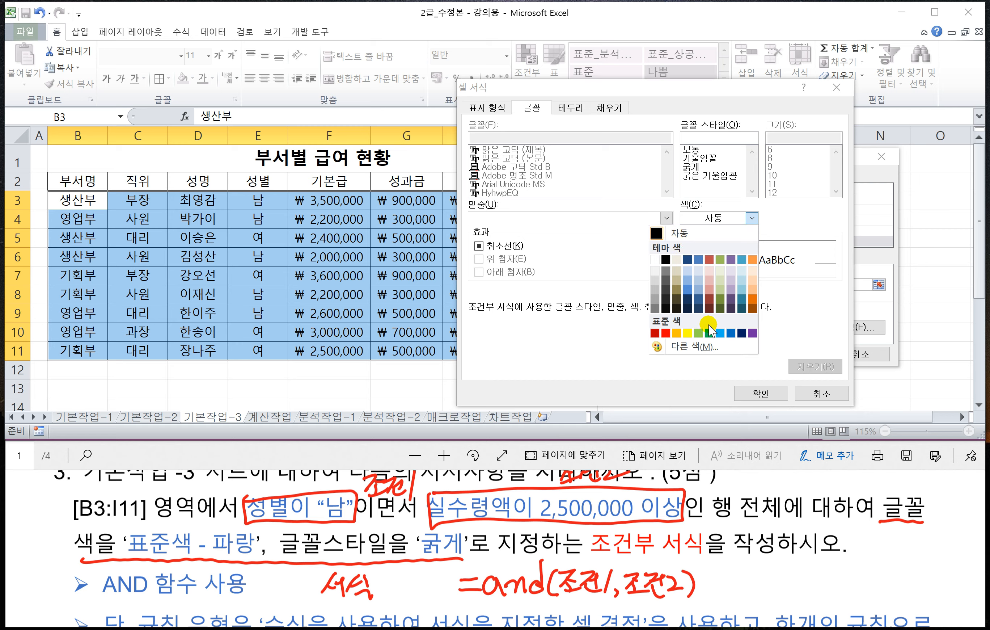
{"action": "left_click", "coordinate": [731, 333]}
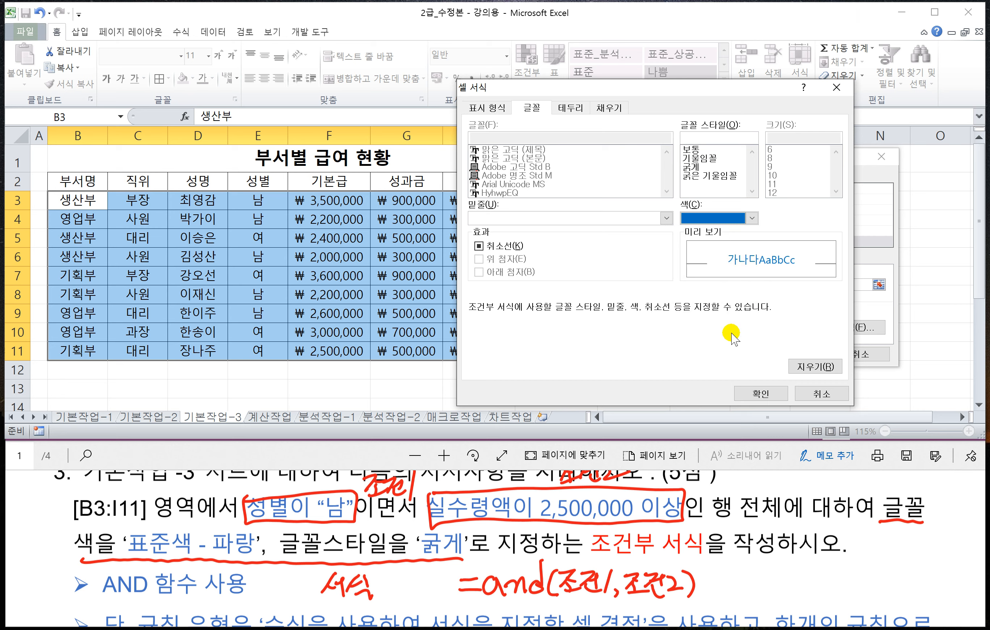
{"action": "left_click", "coordinate": [695, 168]}
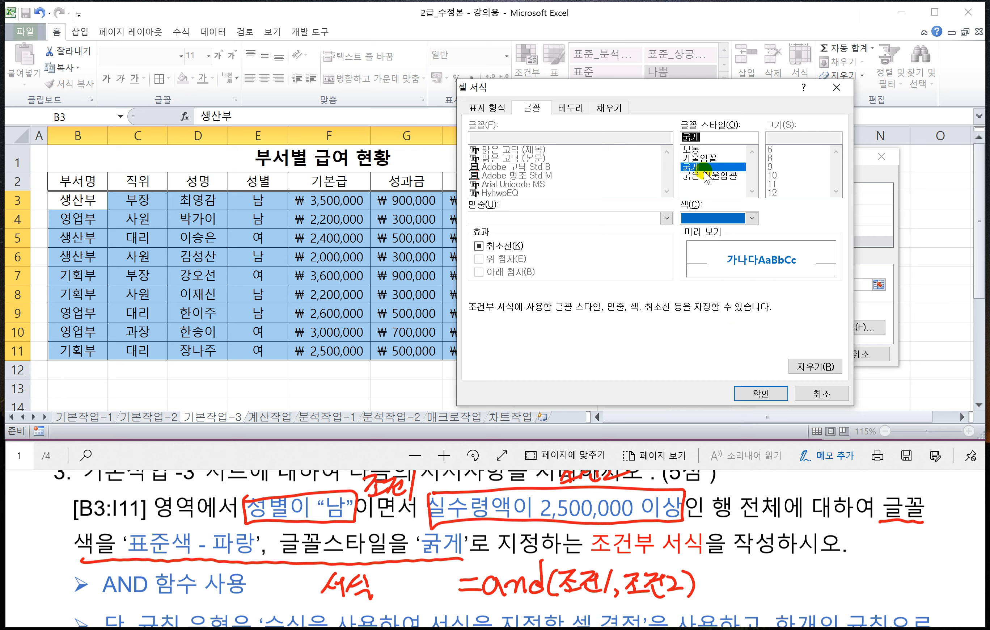
{"action": "left_click", "coordinate": [759, 394]}
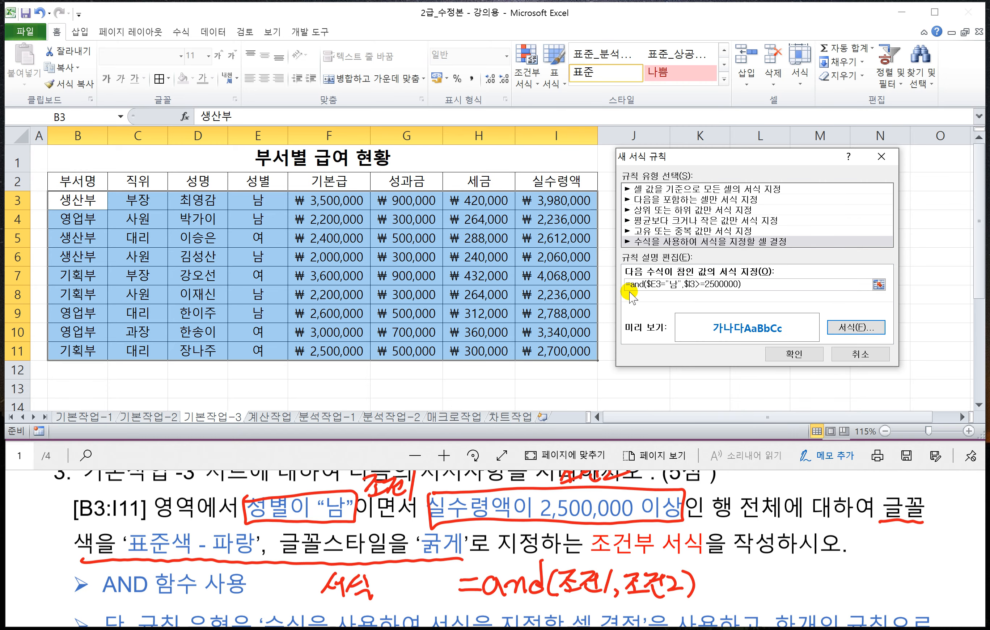
{"action": "left_click", "coordinate": [802, 354]}
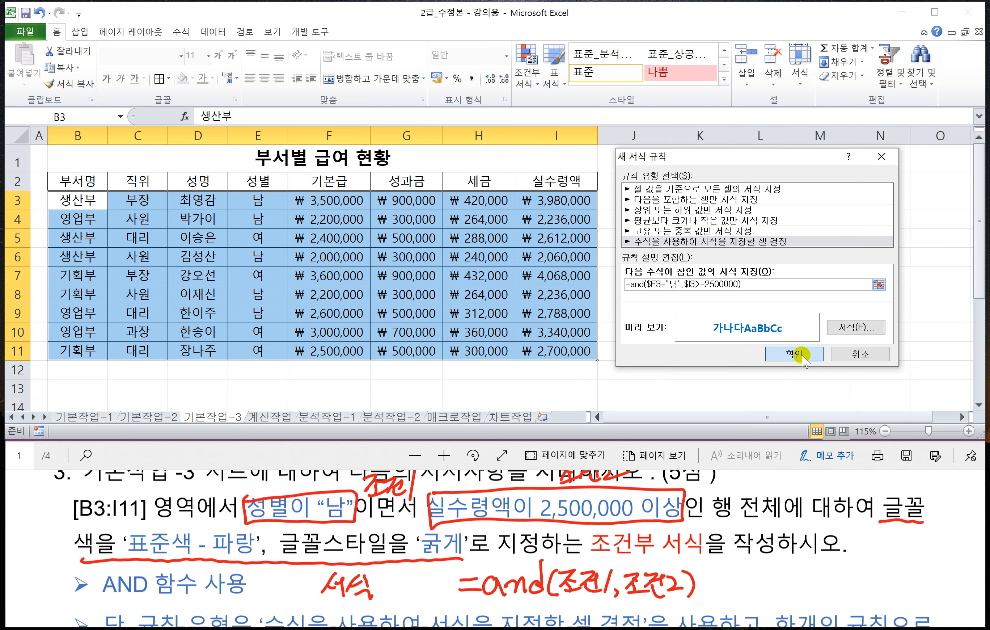
{"action": "left_click", "coordinate": [770, 332]}
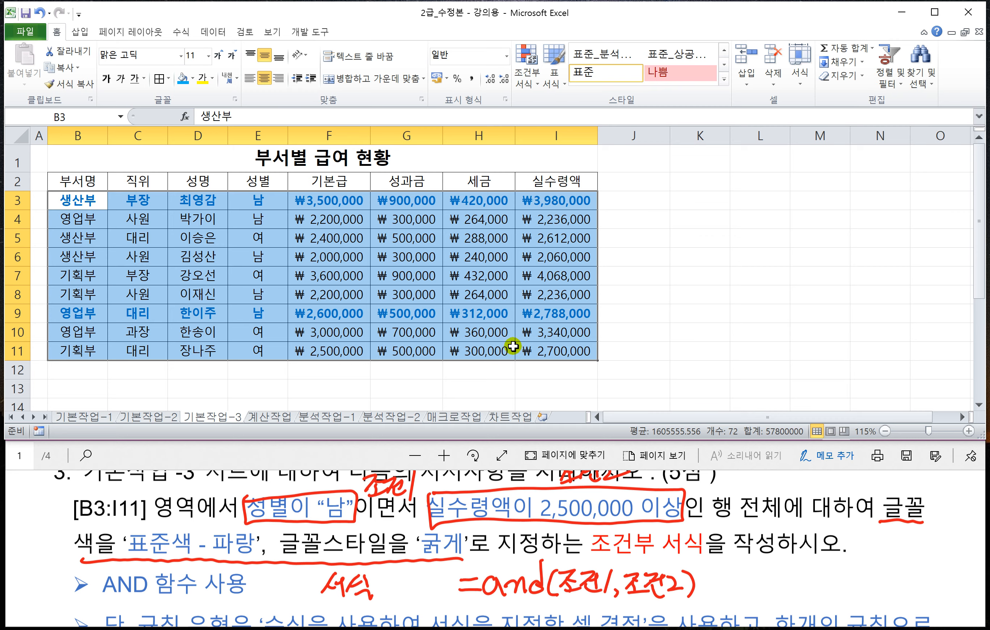
Test the conditional formatting by entering 2000000 as the net pay in I3, and undo that entry
{"action": "left_click", "coordinate": [556, 203]}
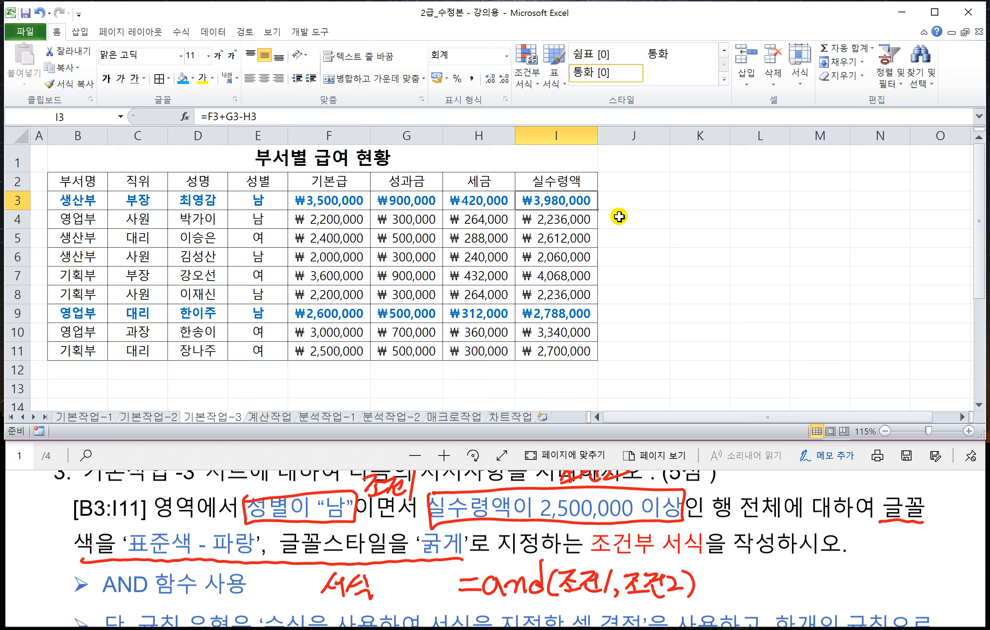
{"action": "type", "text": "2000000"}
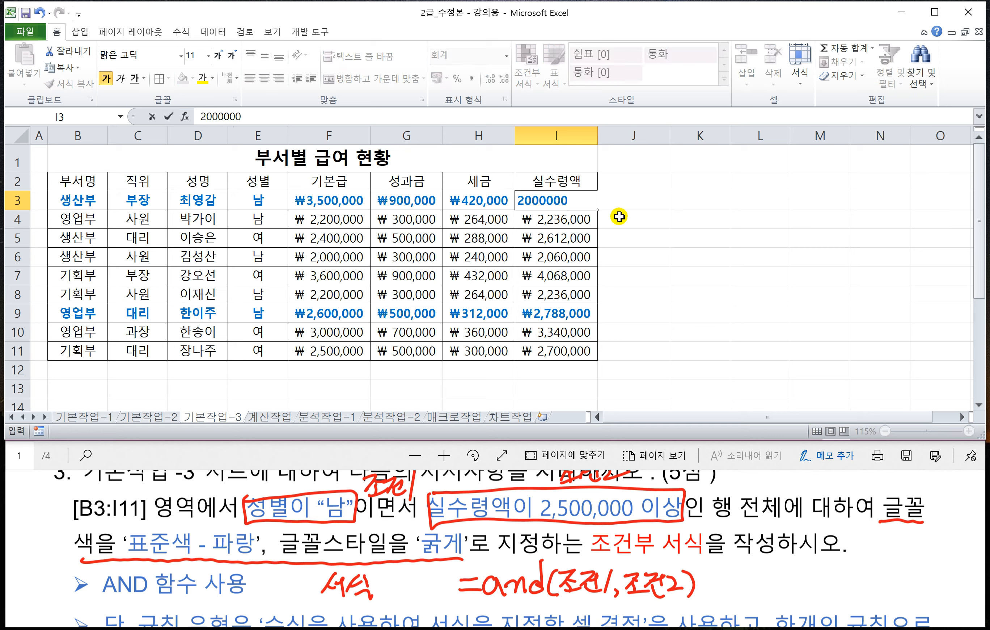
{"action": "key", "text": "Return"}
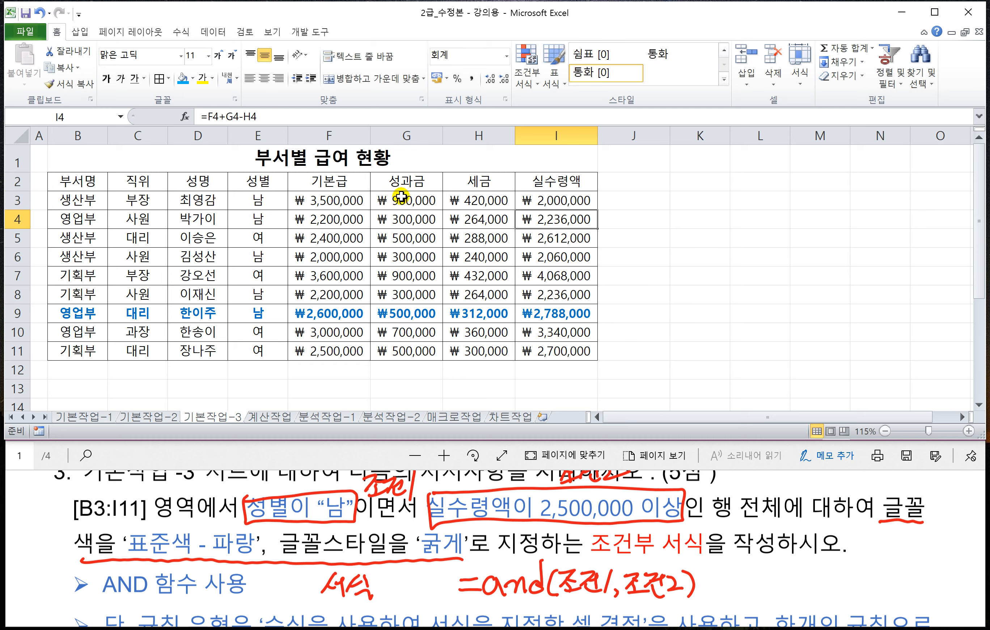
{"action": "key", "text": "ctrl+z"}
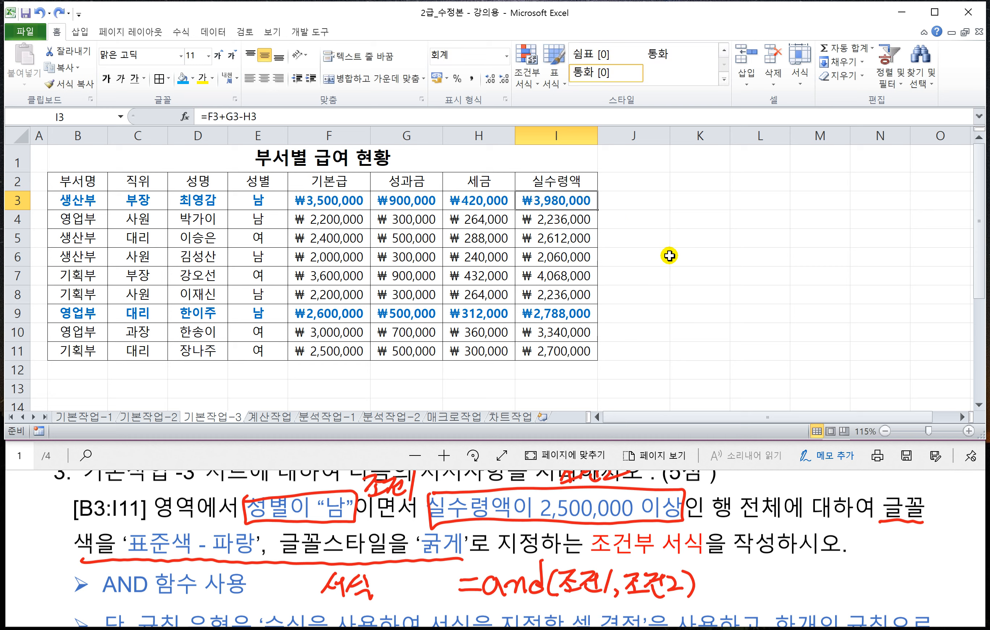
Go to the first task of problem 2 in the exam PDF and open the 계산작업 sheet in the workbook
{"action": "left_click", "coordinate": [668, 256]}
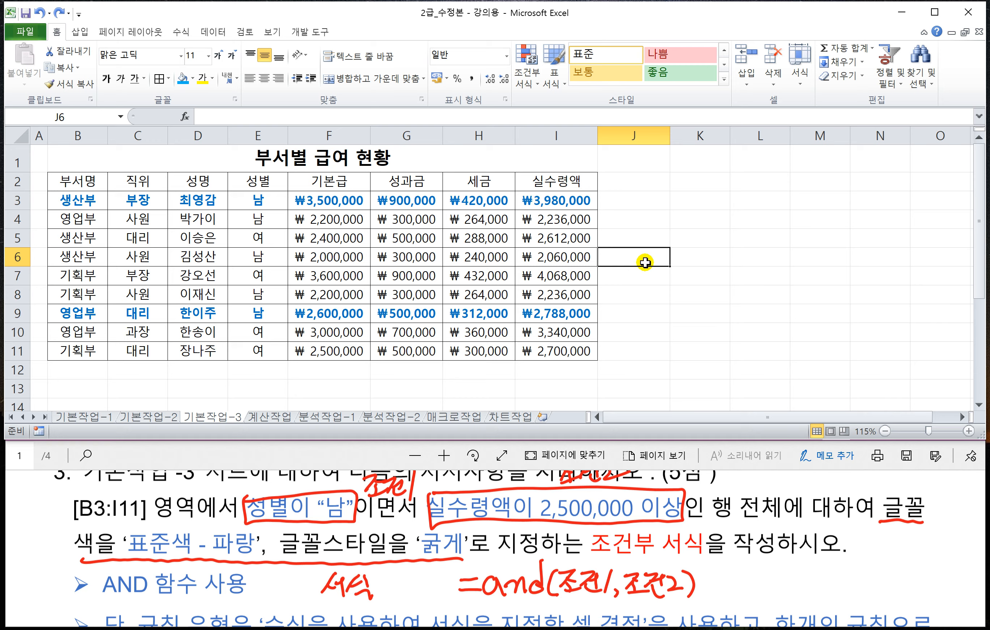
{"action": "left_click", "coordinate": [298, 453]}
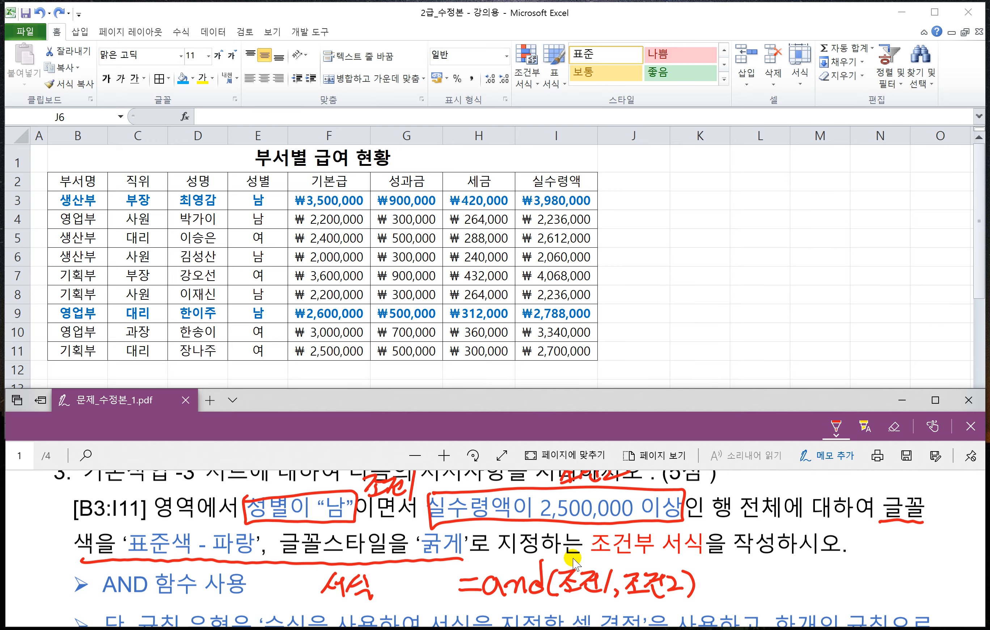
{"action": "scroll", "coordinate": [574, 562], "scroll_direction": "down", "scroll_amount": 10}
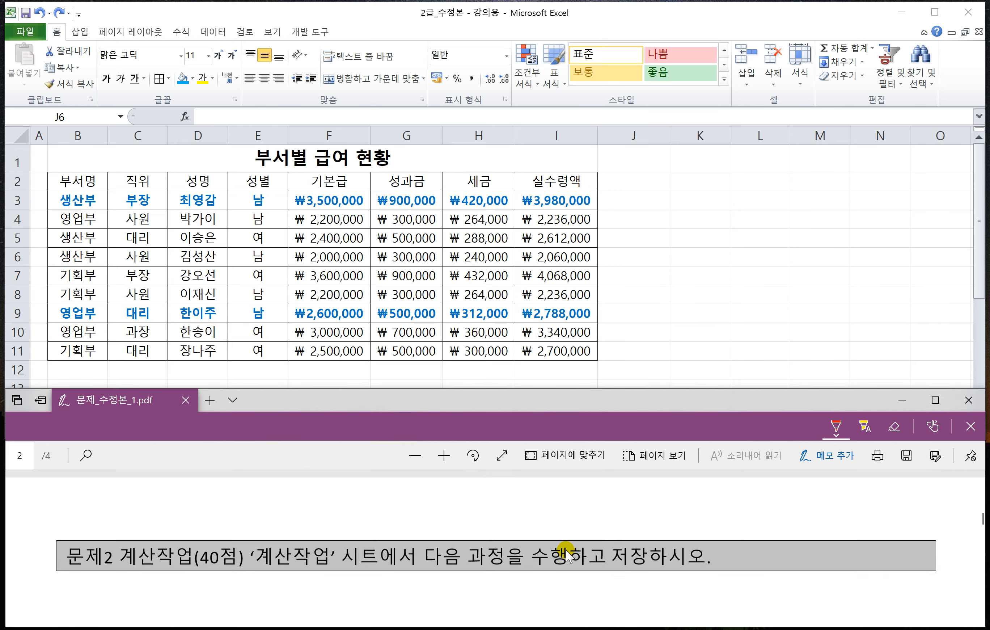
{"action": "scroll", "coordinate": [566, 550], "scroll_direction": "down", "scroll_amount": 5}
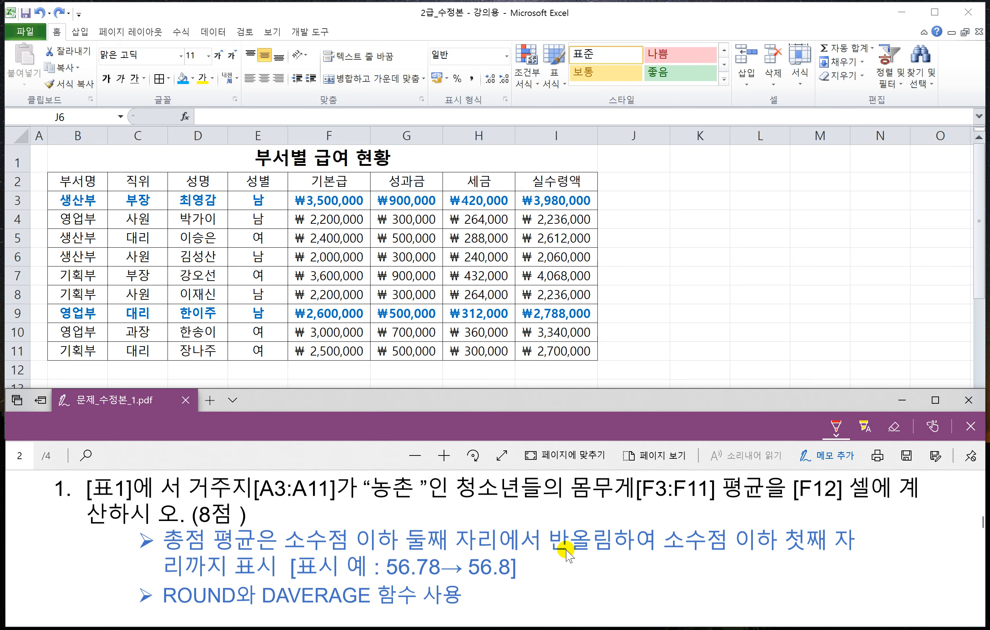
{"action": "scroll", "coordinate": [567, 549], "scroll_direction": "down", "scroll_amount": 1}
{"action": "left_click", "coordinate": [269, 370]}
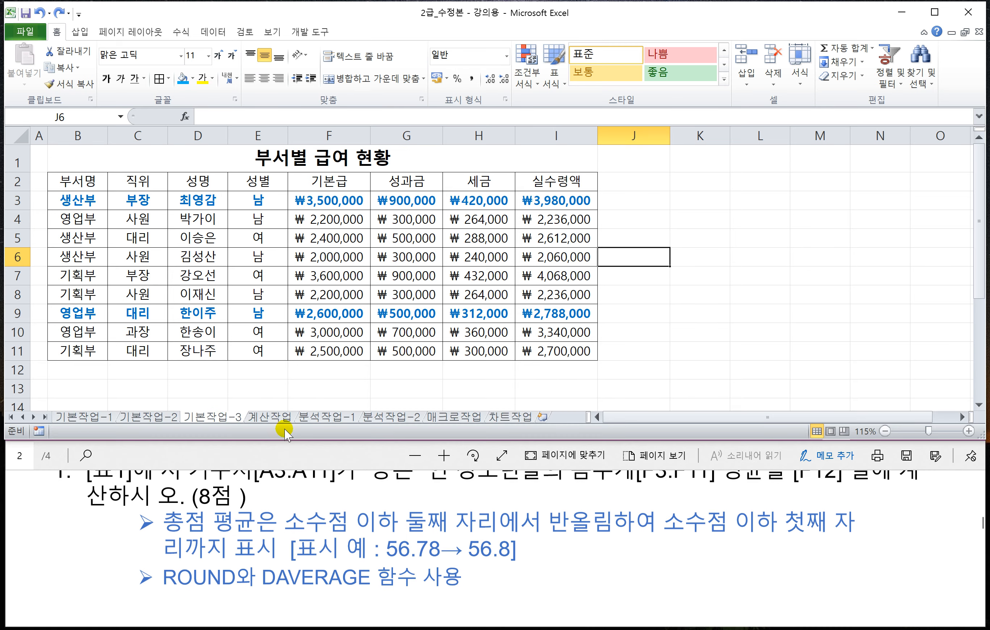
{"action": "left_click", "coordinate": [270, 416]}
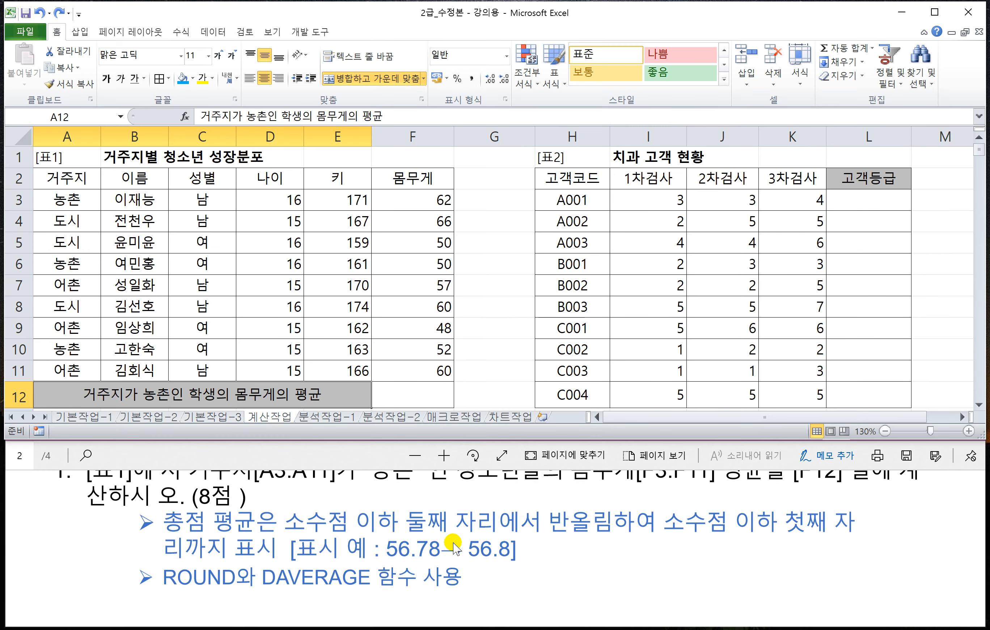
{"action": "left_click", "coordinate": [368, 454]}
{"action": "scroll", "coordinate": [391, 515], "scroll_direction": "up", "scroll_amount": 1}
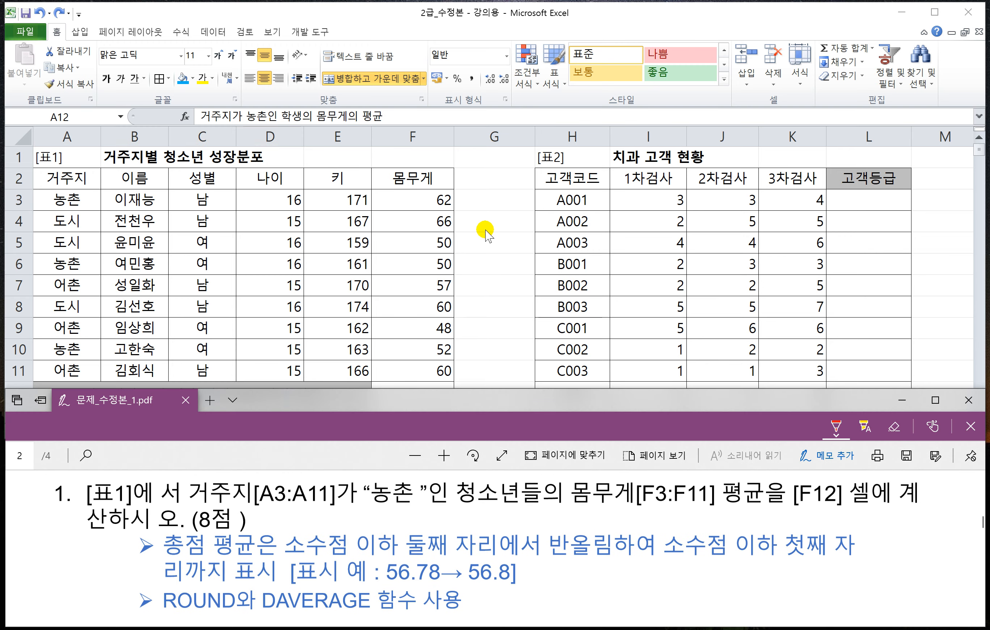
Enter =ROUND(DAVERAGE(A2:F11,6,A2:A3),1) in F12 to average the 농촌 students' weights to one decimal place
{"action": "left_click", "coordinate": [493, 251]}
{"action": "key", "text": "ctrl+F1"}
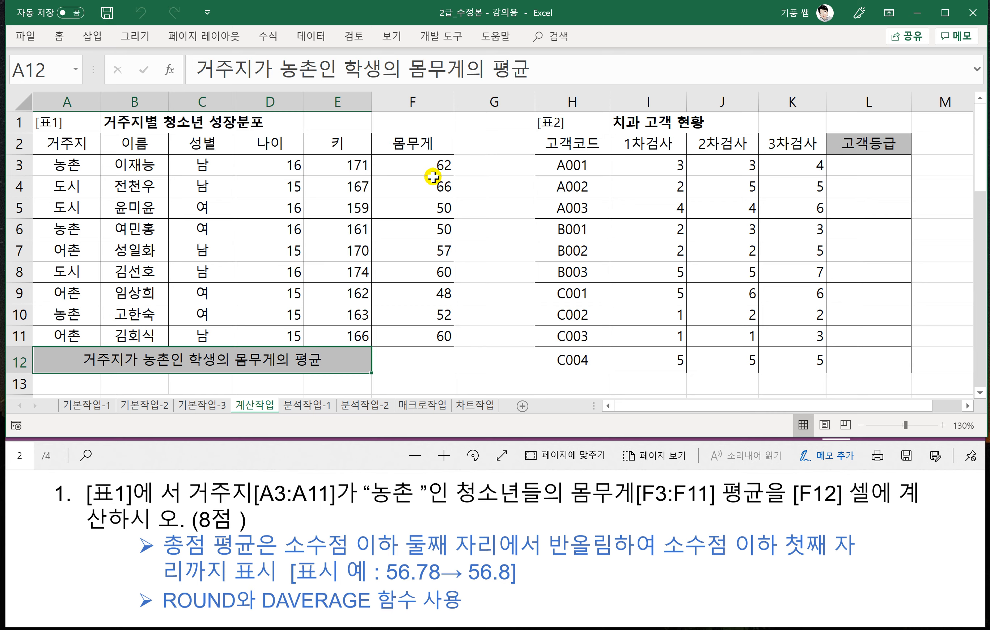
{"action": "left_click", "coordinate": [412, 356]}
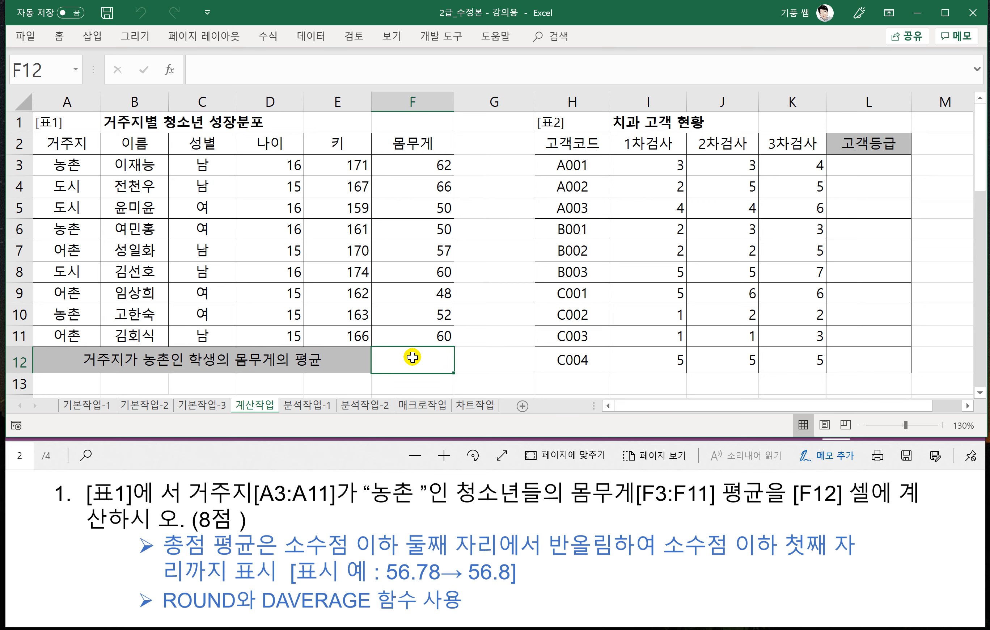
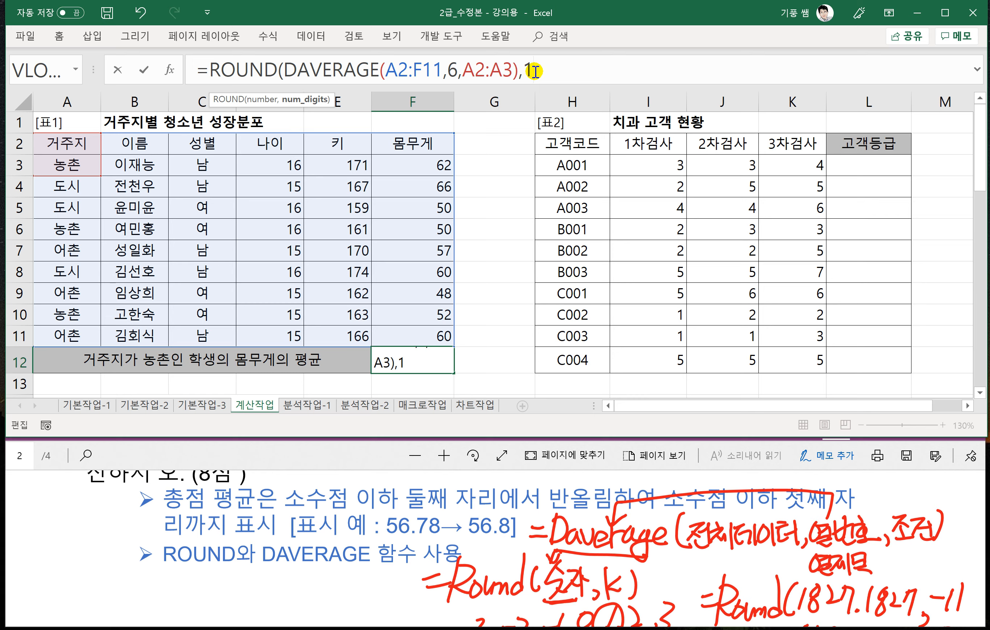
{"action": "type", "text": ")"}
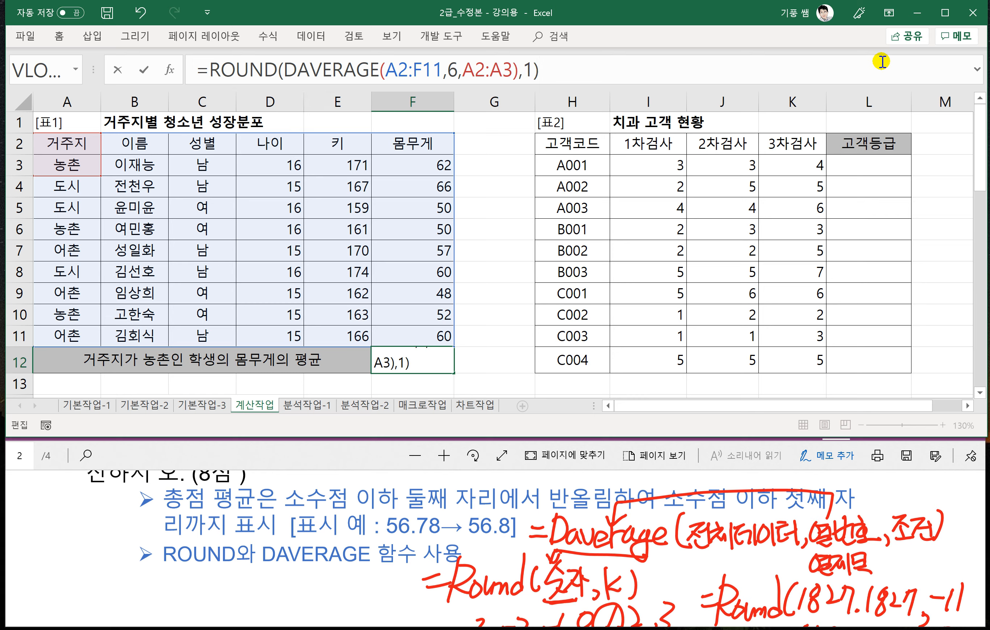
{"action": "key", "text": "Return"}
Review the arguments of the ROUND and DAVERAGE formula in F12, leaving it as entered
{"action": "left_click", "coordinate": [433, 359]}
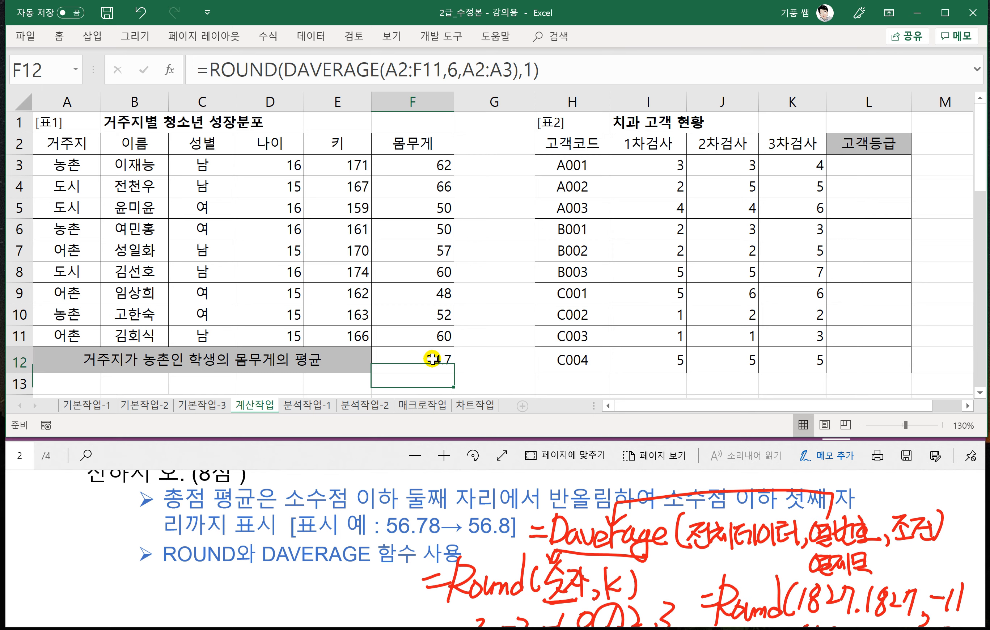
{"action": "double_click", "coordinate": [432, 358]}
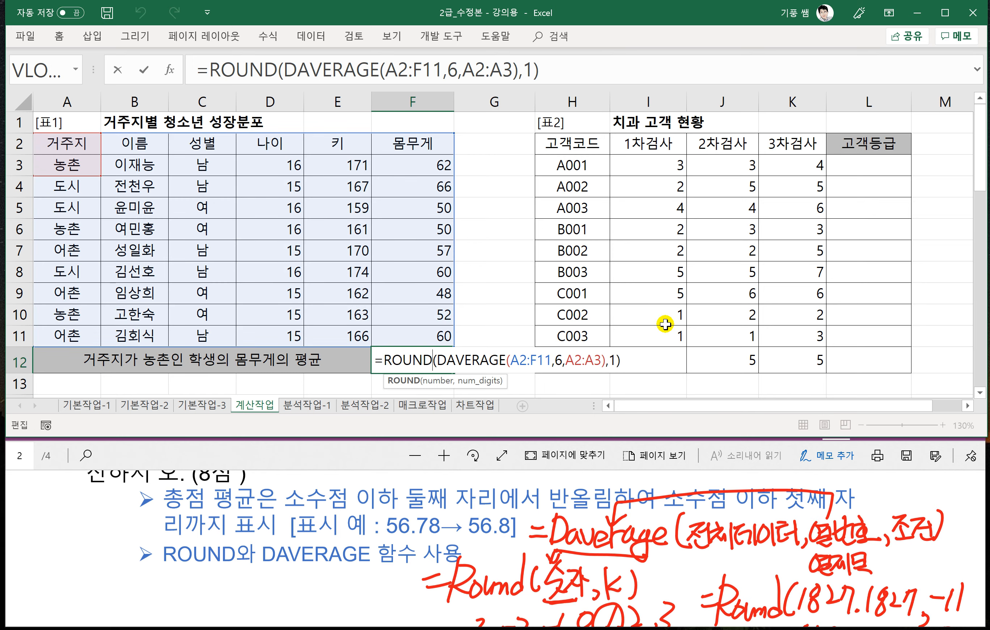
{"action": "key", "text": "Return"}
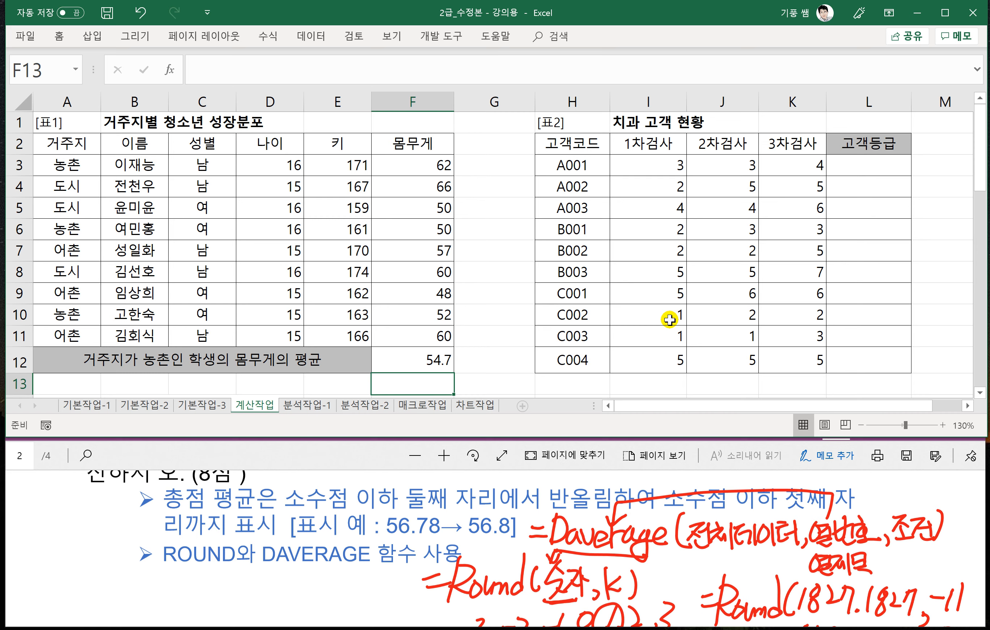
Examine task 2 in the exam PDF, including its grading conditions and the functions it requires
{"action": "left_click", "coordinate": [339, 465]}
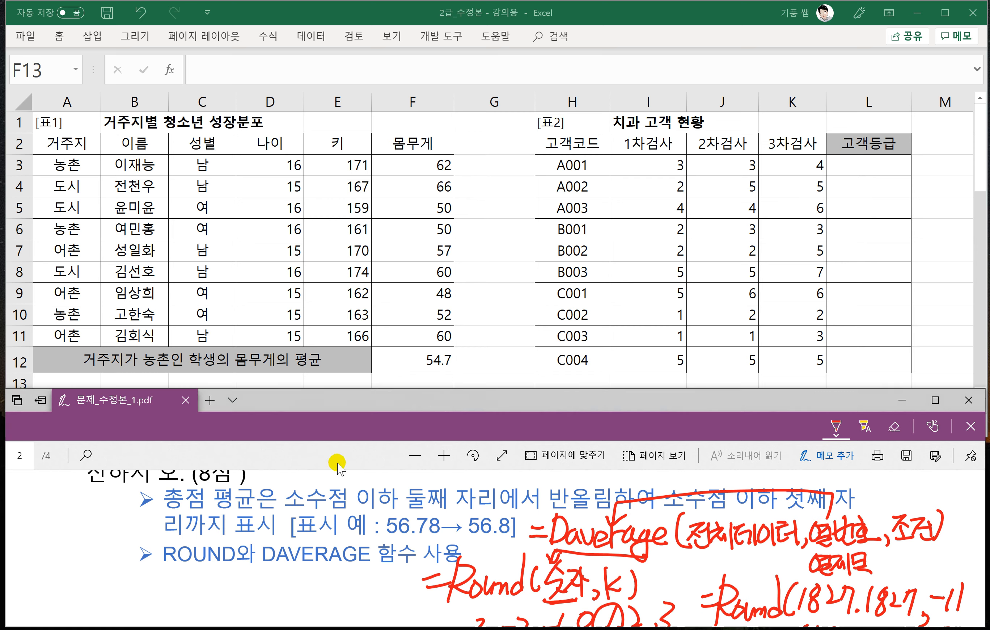
{"action": "scroll", "coordinate": [353, 578], "scroll_direction": "down", "scroll_amount": 5}
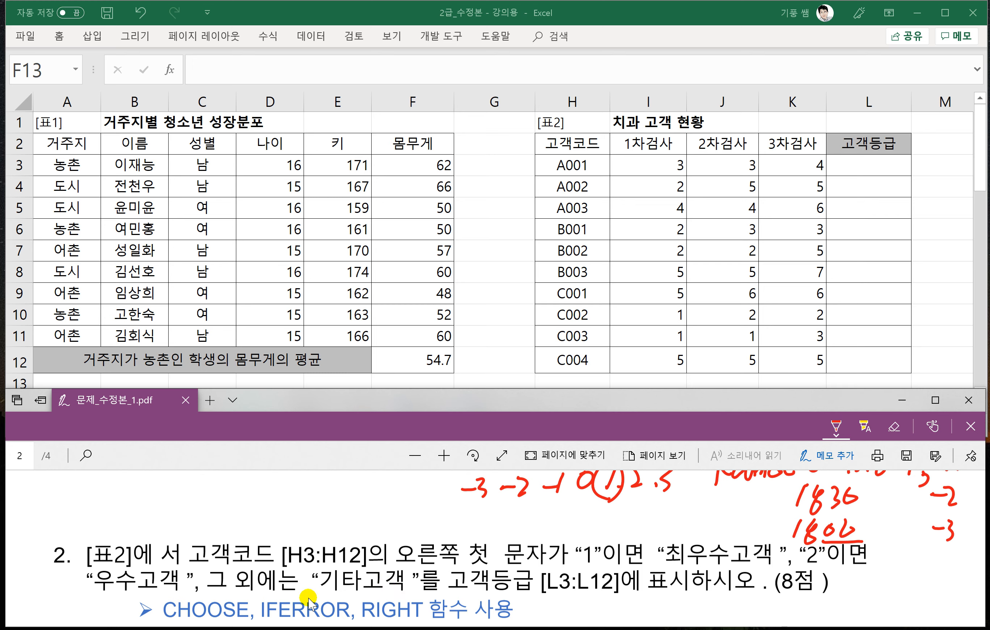
{"action": "scroll", "coordinate": [345, 591], "scroll_direction": "down", "scroll_amount": 1}
{"action": "scroll", "coordinate": [377, 590], "scroll_direction": "down", "scroll_amount": 1}
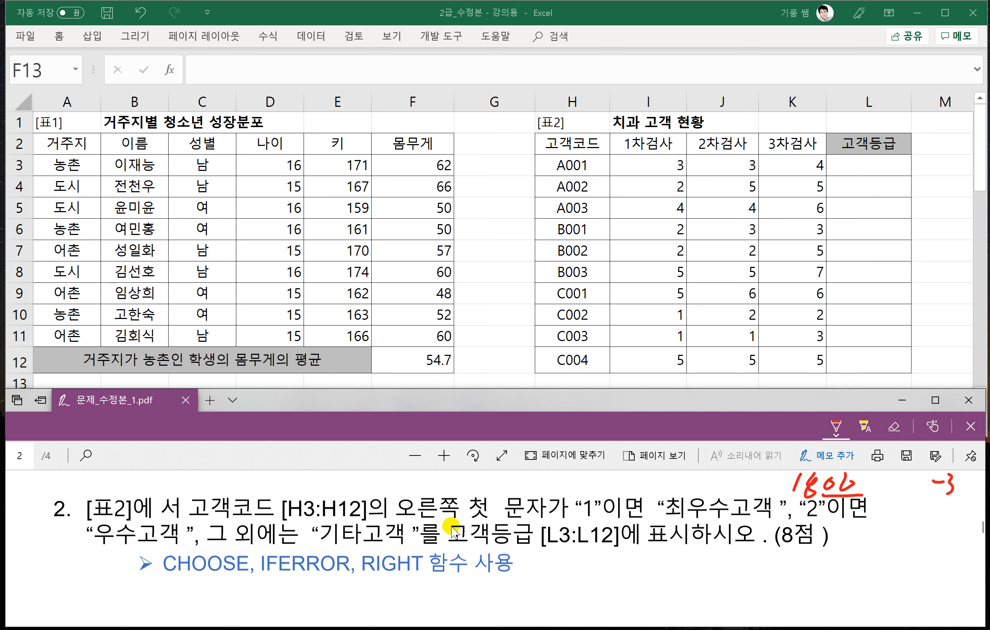
{"action": "scroll", "coordinate": [453, 526], "scroll_direction": "down", "scroll_amount": 2}
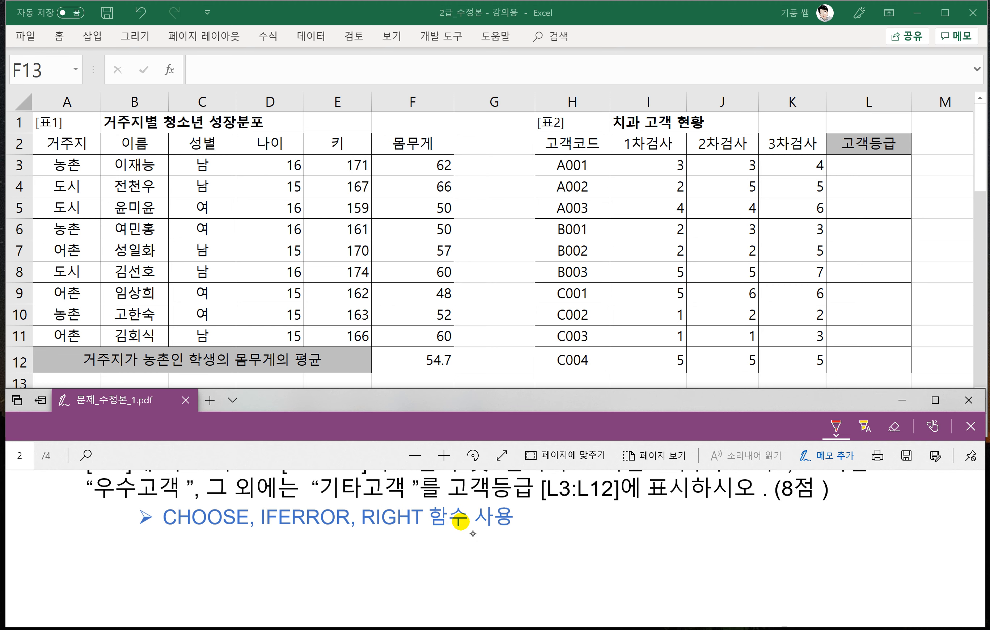
Handwrite the CHOOSE syntax note =choose(K,"문자1","문자2","문자3") beneath task 2 in the PDF
{"action": "left_click_drag", "start_coordinate": [455, 546], "coordinate": [477, 556]}
{"action": "mouse_move", "coordinate": [495, 542]}
{"action": "left_mouse_down"}
{"action": "mouse_move", "coordinate": [487, 543]}
{"action": "mouse_move", "coordinate": [494, 560]}
{"action": "left_mouse_up"}
{"action": "mouse_move", "coordinate": [504, 524]}
{"action": "left_mouse_down"}
{"action": "mouse_move", "coordinate": [497, 559]}
{"action": "mouse_move", "coordinate": [509, 560]}
{"action": "left_mouse_up"}
{"action": "left_click_drag", "start_coordinate": [520, 540], "coordinate": [525, 543]}
{"action": "mouse_move", "coordinate": [537, 539]}
{"action": "left_mouse_down"}
{"action": "mouse_move", "coordinate": [532, 550]}
{"action": "mouse_move", "coordinate": [539, 540]}
{"action": "left_mouse_up"}
{"action": "left_click_drag", "start_coordinate": [552, 535], "coordinate": [540, 555]}
{"action": "mouse_move", "coordinate": [557, 548]}
{"action": "left_mouse_down"}
{"action": "mouse_move", "coordinate": [566, 539]}
{"action": "mouse_move", "coordinate": [571, 557]}
{"action": "left_mouse_up"}
{"action": "mouse_move", "coordinate": [589, 526]}
{"action": "left_mouse_down"}
{"action": "mouse_move", "coordinate": [582, 557]}
{"action": "mouse_move", "coordinate": [616, 554]}
{"action": "left_mouse_up"}
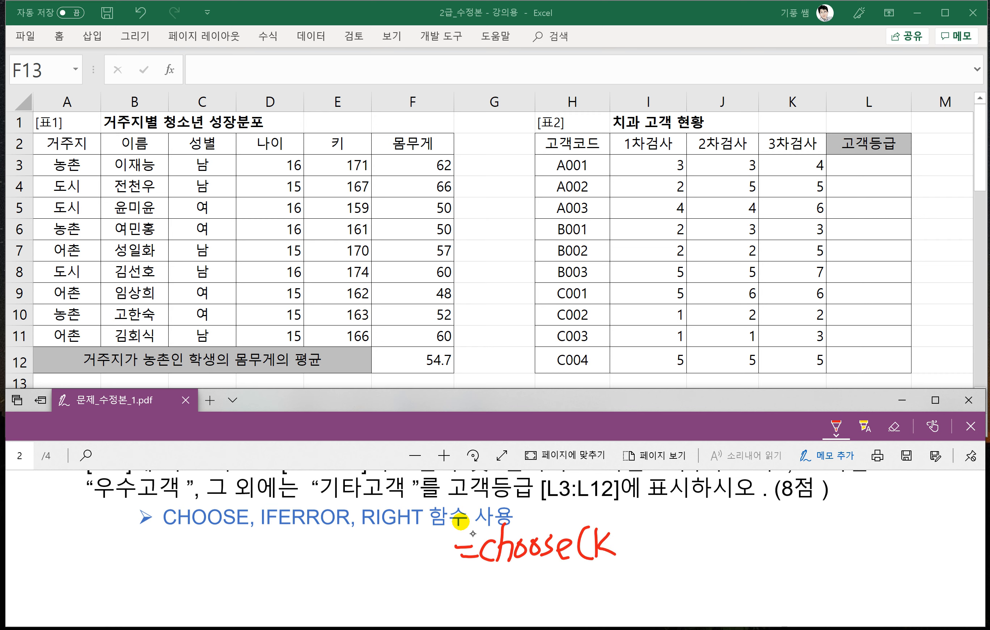
{"action": "left_click_drag", "start_coordinate": [622, 550], "coordinate": [617, 562]}
{"action": "left_click_drag", "start_coordinate": [629, 524], "coordinate": [627, 534]}
{"action": "left_click_drag", "start_coordinate": [637, 525], "coordinate": [634, 534]}
{"action": "left_click_drag", "start_coordinate": [643, 525], "coordinate": [660, 541]}
{"action": "left_click_drag", "start_coordinate": [660, 541], "coordinate": [663, 555]}
{"action": "mouse_move", "coordinate": [663, 530]}
{"action": "left_mouse_down"}
{"action": "mouse_move", "coordinate": [678, 532]}
{"action": "mouse_move", "coordinate": [663, 549]}
{"action": "left_mouse_up"}
{"action": "mouse_move", "coordinate": [681, 529]}
{"action": "left_mouse_down"}
{"action": "mouse_move", "coordinate": [678, 556]}
{"action": "mouse_move", "coordinate": [690, 541]}
{"action": "left_mouse_up"}
{"action": "mouse_move", "coordinate": [698, 527]}
{"action": "left_mouse_down"}
{"action": "mouse_move", "coordinate": [690, 554]}
{"action": "mouse_move", "coordinate": [714, 556]}
{"action": "left_mouse_up"}
{"action": "left_click_drag", "start_coordinate": [728, 525], "coordinate": [738, 539]}
{"action": "left_click_drag", "start_coordinate": [739, 530], "coordinate": [754, 543]}
{"action": "mouse_move", "coordinate": [742, 545]}
{"action": "left_mouse_down"}
{"action": "mouse_move", "coordinate": [755, 552]}
{"action": "mouse_move", "coordinate": [768, 528]}
{"action": "left_mouse_up"}
{"action": "mouse_move", "coordinate": [763, 529]}
{"action": "left_mouse_down"}
{"action": "mouse_move", "coordinate": [756, 546]}
{"action": "mouse_move", "coordinate": [769, 544]}
{"action": "left_mouse_up"}
{"action": "mouse_move", "coordinate": [774, 526]}
{"action": "left_mouse_down"}
{"action": "mouse_move", "coordinate": [776, 557]}
{"action": "mouse_move", "coordinate": [821, 535]}
{"action": "left_mouse_up"}
{"action": "left_click_drag", "start_coordinate": [827, 526], "coordinate": [847, 536]}
{"action": "left_click_drag", "start_coordinate": [827, 535], "coordinate": [845, 548]}
{"action": "mouse_move", "coordinate": [834, 544]}
{"action": "left_mouse_down"}
{"action": "mouse_move", "coordinate": [847, 554]}
{"action": "mouse_move", "coordinate": [871, 526]}
{"action": "left_mouse_up"}
{"action": "left_click_drag", "start_coordinate": [865, 529], "coordinate": [856, 553]}
{"action": "left_click_drag", "start_coordinate": [864, 541], "coordinate": [872, 554]}
{"action": "mouse_move", "coordinate": [879, 524]}
{"action": "left_mouse_down"}
{"action": "mouse_move", "coordinate": [882, 551]}
{"action": "mouse_move", "coordinate": [895, 529]}
{"action": "left_mouse_up"}
{"action": "left_click_drag", "start_coordinate": [904, 516], "coordinate": [908, 548]}
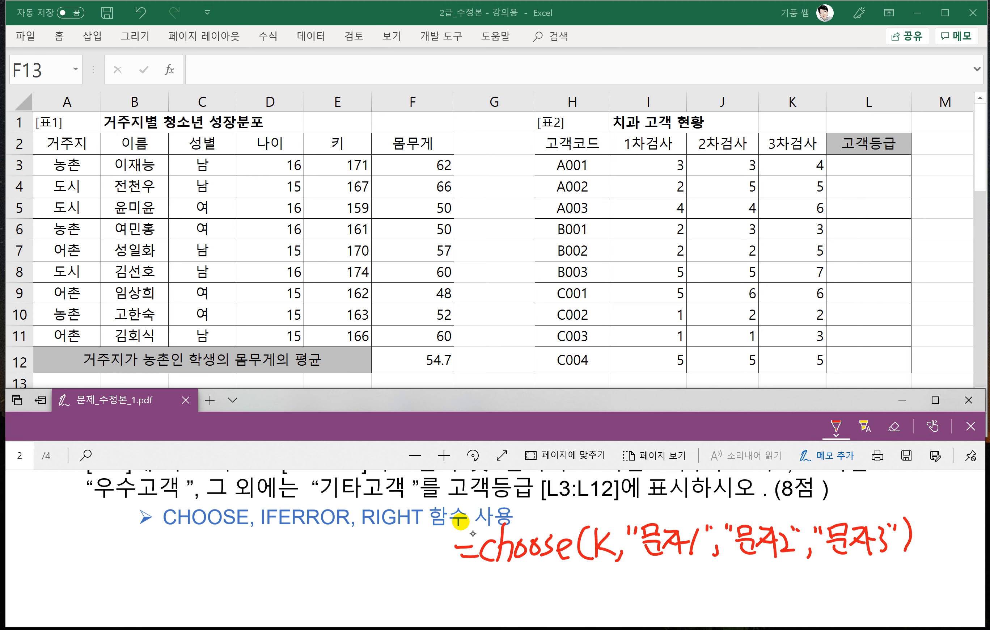
Draw three red arrows linking K in the CHOOSE syntax note to 문자1, 문자2 and 문자3
{"action": "mouse_move", "coordinate": [603, 560]}
{"action": "left_mouse_down"}
{"action": "mouse_move", "coordinate": [604, 580]}
{"action": "mouse_move", "coordinate": [674, 560]}
{"action": "mouse_move", "coordinate": [689, 569]}
{"action": "left_mouse_up"}
{"action": "mouse_move", "coordinate": [617, 564]}
{"action": "left_mouse_down"}
{"action": "mouse_move", "coordinate": [610, 578]}
{"action": "mouse_move", "coordinate": [626, 593]}
{"action": "mouse_move", "coordinate": [765, 586]}
{"action": "mouse_move", "coordinate": [764, 560]}
{"action": "left_mouse_up"}
{"action": "mouse_move", "coordinate": [751, 576]}
{"action": "left_mouse_down"}
{"action": "mouse_move", "coordinate": [764, 560]}
{"action": "mouse_move", "coordinate": [777, 576]}
{"action": "left_mouse_up"}
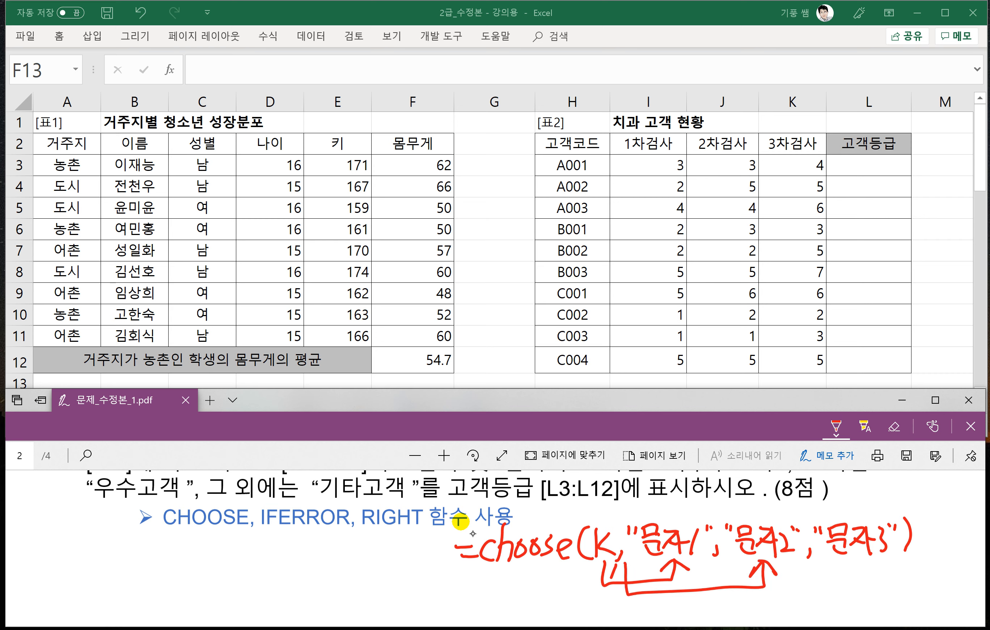
{"action": "mouse_move", "coordinate": [640, 562]}
{"action": "left_mouse_down"}
{"action": "mouse_move", "coordinate": [740, 599]}
{"action": "mouse_move", "coordinate": [845, 558]}
{"action": "left_mouse_up"}
{"action": "left_click_drag", "start_coordinate": [846, 558], "coordinate": [854, 575]}
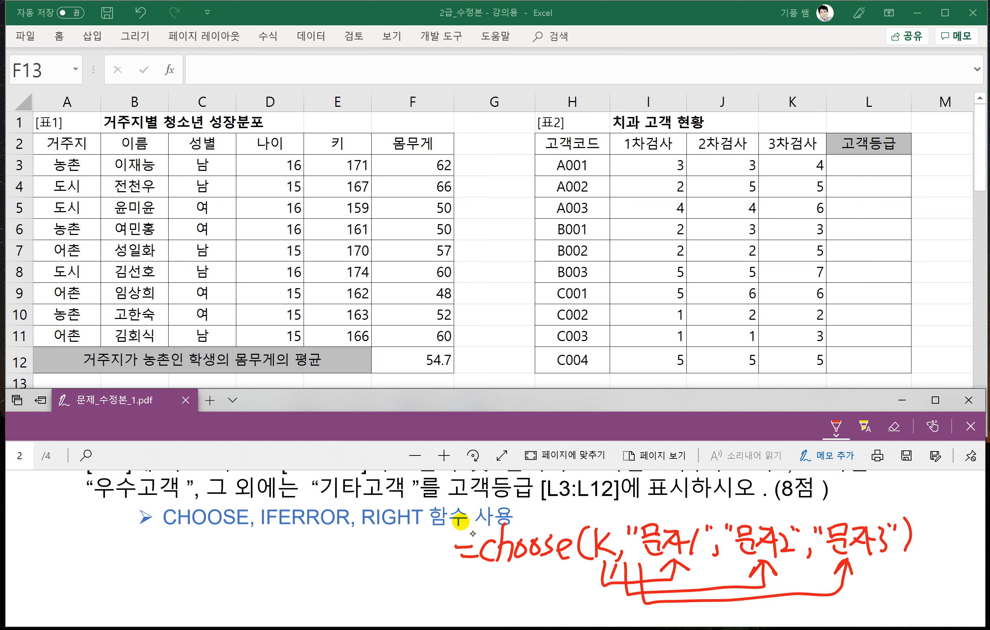
Handwrite the example =choose(2,"금","은","동") with its result 은 and an arrow from the 2 to "은" beneath the CHOOSE syntax note
{"action": "scroll", "coordinate": [518, 565], "scroll_direction": "down", "scroll_amount": 1}
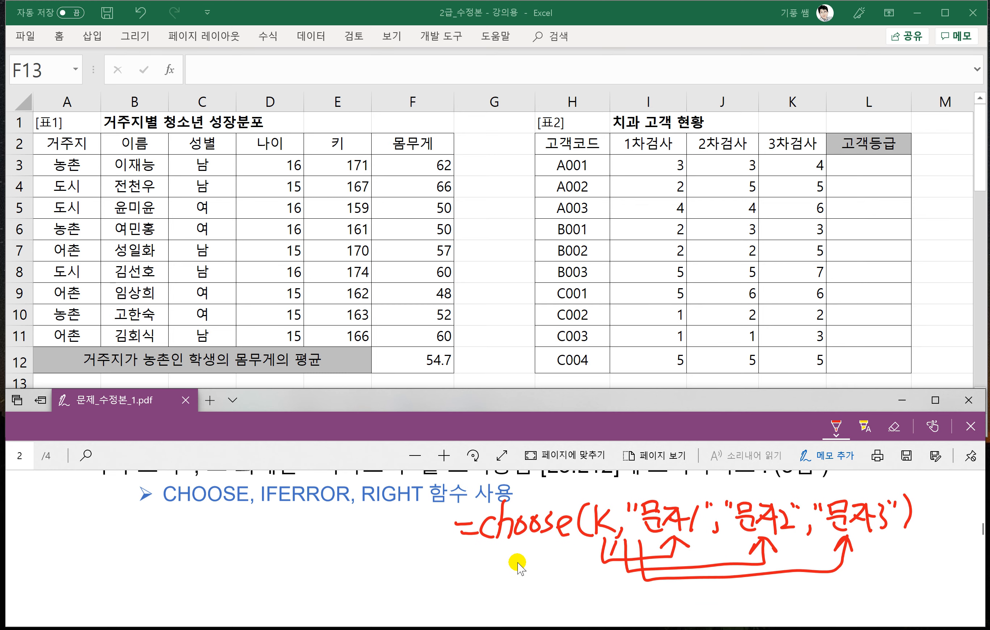
{"action": "scroll", "coordinate": [520, 567], "scroll_direction": "down", "scroll_amount": 1}
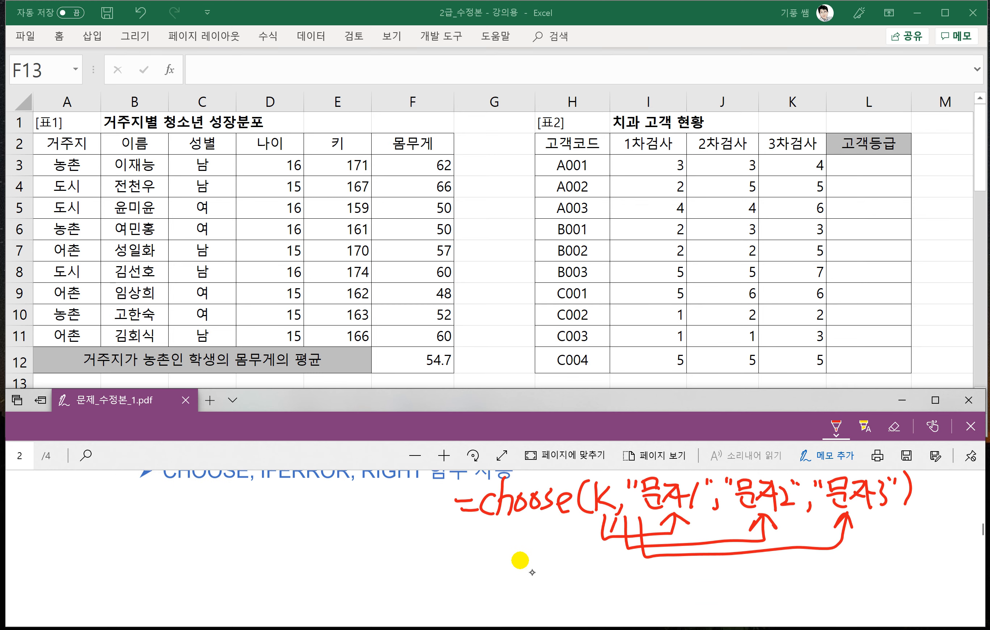
{"action": "left_click_drag", "start_coordinate": [468, 567], "coordinate": [478, 571]}
{"action": "left_click_drag", "start_coordinate": [468, 582], "coordinate": [487, 583]}
{"action": "mouse_move", "coordinate": [515, 568]}
{"action": "left_mouse_down"}
{"action": "mouse_move", "coordinate": [513, 594]}
{"action": "mouse_move", "coordinate": [555, 576]}
{"action": "mouse_move", "coordinate": [559, 594]}
{"action": "mouse_move", "coordinate": [584, 593]}
{"action": "left_mouse_up"}
{"action": "mouse_move", "coordinate": [602, 567]}
{"action": "left_mouse_down"}
{"action": "mouse_move", "coordinate": [595, 598]}
{"action": "mouse_move", "coordinate": [673, 582]}
{"action": "left_mouse_up"}
{"action": "left_click_drag", "start_coordinate": [662, 582], "coordinate": [662, 598]}
{"action": "left_click_drag", "start_coordinate": [675, 565], "coordinate": [680, 574]}
{"action": "mouse_move", "coordinate": [696, 586]}
{"action": "left_mouse_down"}
{"action": "mouse_move", "coordinate": [687, 595]}
{"action": "mouse_move", "coordinate": [700, 573]}
{"action": "left_mouse_up"}
{"action": "mouse_move", "coordinate": [718, 564]}
{"action": "left_mouse_down"}
{"action": "mouse_move", "coordinate": [713, 578]}
{"action": "mouse_move", "coordinate": [723, 565]}
{"action": "left_mouse_up"}
{"action": "mouse_move", "coordinate": [709, 583]}
{"action": "left_mouse_down"}
{"action": "mouse_move", "coordinate": [730, 582]}
{"action": "mouse_move", "coordinate": [733, 596]}
{"action": "left_mouse_up"}
{"action": "mouse_move", "coordinate": [739, 564]}
{"action": "left_mouse_down"}
{"action": "mouse_move", "coordinate": [736, 573]}
{"action": "mouse_move", "coordinate": [790, 581]}
{"action": "left_mouse_up"}
{"action": "mouse_move", "coordinate": [786, 586]}
{"action": "left_mouse_down"}
{"action": "mouse_move", "coordinate": [785, 599]}
{"action": "mouse_move", "coordinate": [792, 573]}
{"action": "left_mouse_up"}
{"action": "left_click_drag", "start_coordinate": [800, 565], "coordinate": [798, 573]}
{"action": "left_click_drag", "start_coordinate": [807, 556], "coordinate": [809, 592]}
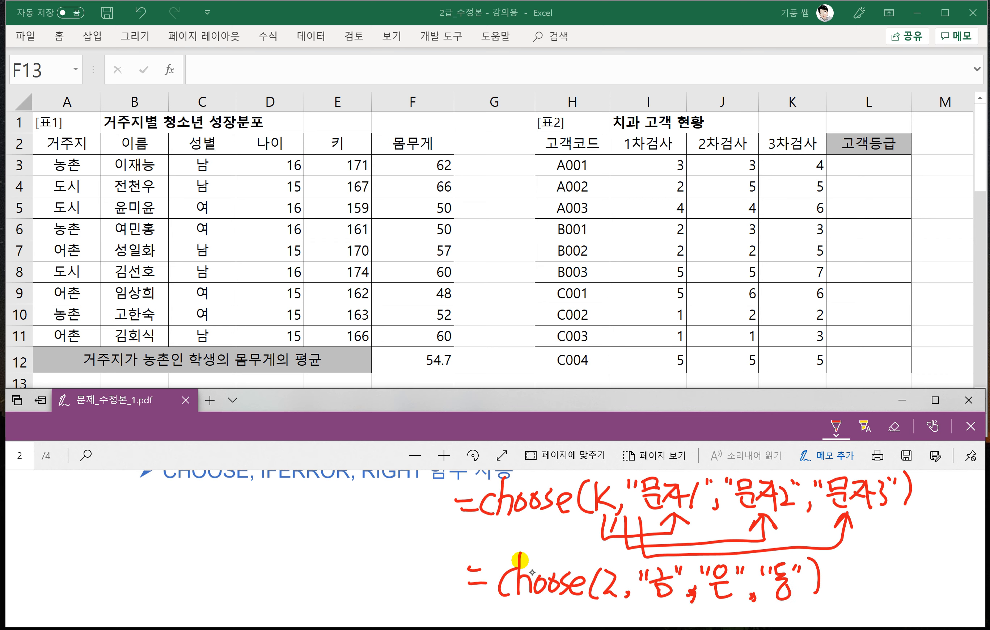
{"action": "mouse_move", "coordinate": [831, 574]}
{"action": "left_mouse_down"}
{"action": "mouse_move", "coordinate": [851, 582]}
{"action": "mouse_move", "coordinate": [849, 597]}
{"action": "left_mouse_up"}
{"action": "left_click_drag", "start_coordinate": [873, 558], "coordinate": [884, 582]}
{"action": "left_click_drag", "start_coordinate": [874, 583], "coordinate": [885, 602]}
{"action": "mouse_move", "coordinate": [610, 601]}
{"action": "left_mouse_down"}
{"action": "mouse_move", "coordinate": [610, 615]}
{"action": "mouse_move", "coordinate": [724, 615]}
{"action": "mouse_move", "coordinate": [723, 603]}
{"action": "left_mouse_up"}
{"action": "left_click_drag", "start_coordinate": [714, 611], "coordinate": [729, 611]}
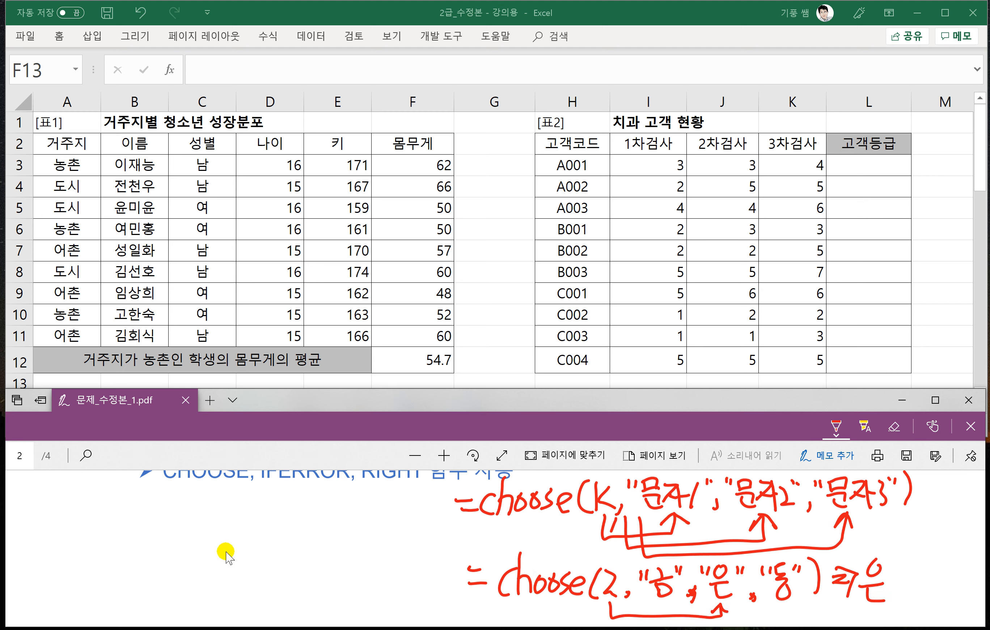
Handwrite the IFERROR syntax note =iferror(값,오류값) in the blank space beneath task 2's function list
{"action": "scroll", "coordinate": [283, 552], "scroll_direction": "up", "scroll_amount": 1}
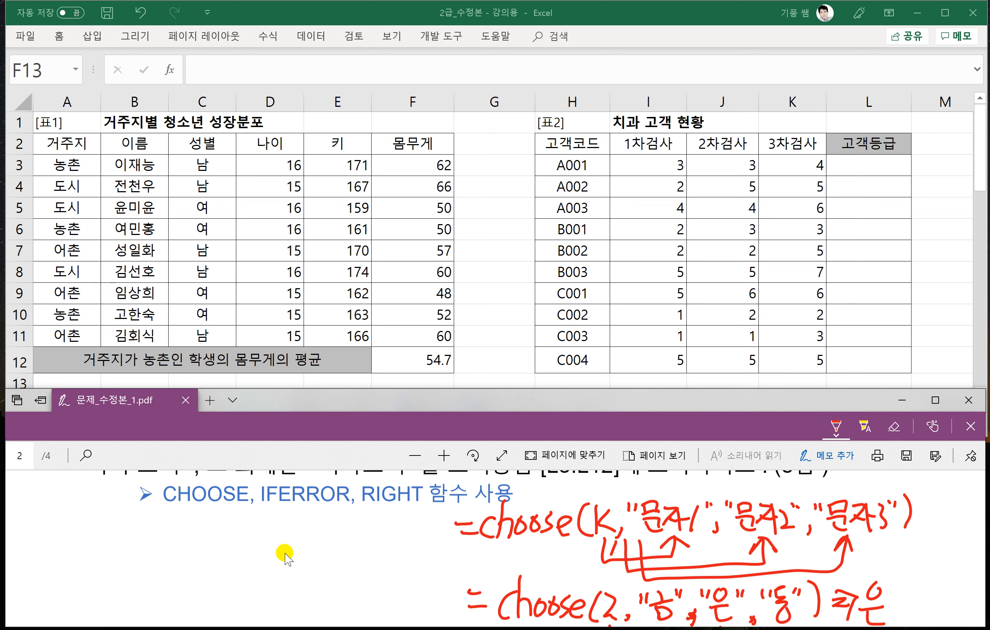
{"action": "left_click_drag", "start_coordinate": [31, 542], "coordinate": [44, 541]}
{"action": "mouse_move", "coordinate": [59, 531]}
{"action": "left_mouse_down"}
{"action": "mouse_move", "coordinate": [51, 545]}
{"action": "mouse_move", "coordinate": [54, 524]}
{"action": "left_mouse_up"}
{"action": "mouse_move", "coordinate": [63, 558]}
{"action": "left_mouse_down"}
{"action": "mouse_move", "coordinate": [84, 527]}
{"action": "mouse_move", "coordinate": [86, 543]}
{"action": "left_mouse_up"}
{"action": "left_click_drag", "start_coordinate": [83, 529], "coordinate": [126, 535]}
{"action": "mouse_move", "coordinate": [142, 520]}
{"action": "left_mouse_down"}
{"action": "mouse_move", "coordinate": [135, 541]}
{"action": "mouse_move", "coordinate": [169, 537]}
{"action": "left_mouse_up"}
{"action": "mouse_move", "coordinate": [167, 526]}
{"action": "left_mouse_down"}
{"action": "mouse_move", "coordinate": [180, 525]}
{"action": "mouse_move", "coordinate": [166, 552]}
{"action": "mouse_move", "coordinate": [178, 553]}
{"action": "left_mouse_up"}
{"action": "mouse_move", "coordinate": [187, 546]}
{"action": "left_mouse_down"}
{"action": "mouse_move", "coordinate": [188, 555]}
{"action": "mouse_move", "coordinate": [205, 538]}
{"action": "mouse_move", "coordinate": [207, 548]}
{"action": "left_mouse_up"}
{"action": "left_click_drag", "start_coordinate": [200, 550], "coordinate": [230, 524]}
{"action": "mouse_move", "coordinate": [216, 529]}
{"action": "left_mouse_down"}
{"action": "mouse_move", "coordinate": [233, 527]}
{"action": "mouse_move", "coordinate": [216, 548]}
{"action": "left_mouse_up"}
{"action": "left_click_drag", "start_coordinate": [215, 537], "coordinate": [244, 536]}
{"action": "left_click_drag", "start_coordinate": [250, 516], "coordinate": [262, 533]}
{"action": "left_click_drag", "start_coordinate": [244, 530], "coordinate": [252, 552]}
{"action": "left_click_drag", "start_coordinate": [251, 540], "coordinate": [269, 550]}
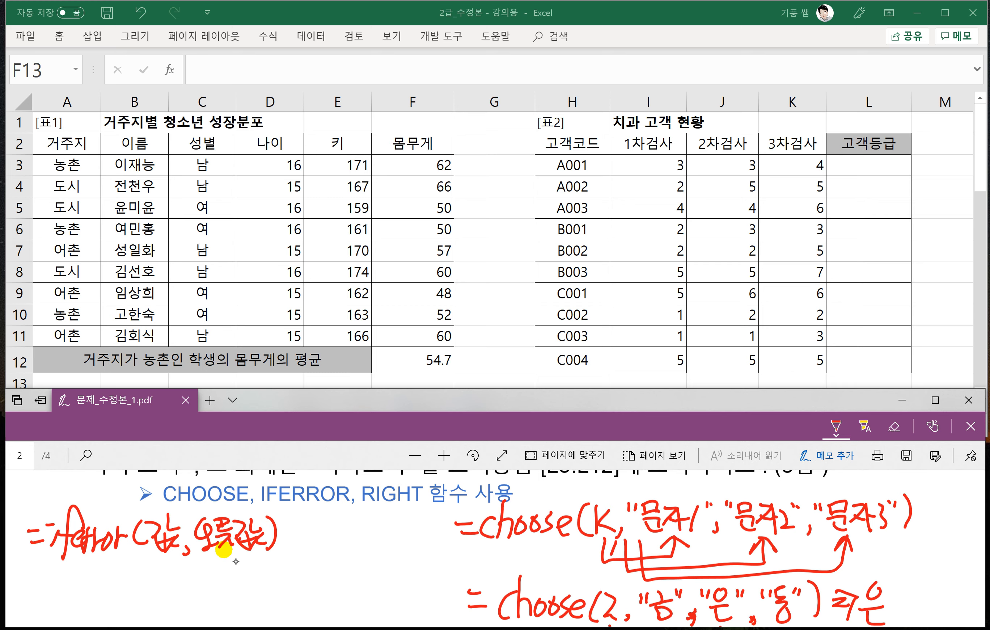
Handwrite the example =iferror(3×4,4×5)=12 beneath the IFERROR syntax, with an arrow from 3×4 to 12
{"action": "left_click_drag", "start_coordinate": [30, 574], "coordinate": [51, 581]}
{"action": "mouse_move", "coordinate": [62, 577]}
{"action": "left_mouse_down"}
{"action": "mouse_move", "coordinate": [61, 587]}
{"action": "mouse_move", "coordinate": [62, 568]}
{"action": "left_mouse_up"}
{"action": "mouse_move", "coordinate": [77, 551]}
{"action": "left_mouse_down"}
{"action": "mouse_move", "coordinate": [95, 571]}
{"action": "mouse_move", "coordinate": [78, 600]}
{"action": "left_mouse_up"}
{"action": "left_click_drag", "start_coordinate": [69, 576], "coordinate": [101, 590]}
{"action": "mouse_move", "coordinate": [106, 570]}
{"action": "left_mouse_down"}
{"action": "mouse_move", "coordinate": [106, 591]}
{"action": "mouse_move", "coordinate": [117, 580]}
{"action": "left_mouse_up"}
{"action": "mouse_move", "coordinate": [118, 572]}
{"action": "left_mouse_down"}
{"action": "mouse_move", "coordinate": [118, 593]}
{"action": "mouse_move", "coordinate": [127, 578]}
{"action": "left_mouse_up"}
{"action": "left_click_drag", "start_coordinate": [135, 574], "coordinate": [167, 595]}
{"action": "left_click_drag", "start_coordinate": [179, 566], "coordinate": [177, 591]}
{"action": "mouse_move", "coordinate": [190, 591]}
{"action": "left_mouse_down"}
{"action": "mouse_move", "coordinate": [204, 566]}
{"action": "mouse_move", "coordinate": [201, 584]}
{"action": "mouse_move", "coordinate": [223, 582]}
{"action": "left_mouse_up"}
{"action": "mouse_move", "coordinate": [219, 565]}
{"action": "left_mouse_down"}
{"action": "mouse_move", "coordinate": [216, 593]}
{"action": "mouse_move", "coordinate": [228, 594]}
{"action": "left_mouse_up"}
{"action": "mouse_move", "coordinate": [247, 568]}
{"action": "left_mouse_down"}
{"action": "mouse_move", "coordinate": [240, 580]}
{"action": "mouse_move", "coordinate": [261, 580]}
{"action": "left_mouse_up"}
{"action": "mouse_move", "coordinate": [256, 568]}
{"action": "left_mouse_down"}
{"action": "mouse_move", "coordinate": [249, 597]}
{"action": "mouse_move", "coordinate": [278, 594]}
{"action": "left_mouse_up"}
{"action": "mouse_move", "coordinate": [277, 570]}
{"action": "left_mouse_down"}
{"action": "mouse_move", "coordinate": [262, 595]}
{"action": "mouse_move", "coordinate": [292, 577]}
{"action": "left_mouse_up"}
{"action": "mouse_move", "coordinate": [294, 565]}
{"action": "left_mouse_down"}
{"action": "mouse_move", "coordinate": [294, 590]}
{"action": "mouse_move", "coordinate": [314, 570]}
{"action": "left_mouse_up"}
{"action": "mouse_move", "coordinate": [303, 580]}
{"action": "left_mouse_down"}
{"action": "mouse_move", "coordinate": [327, 591]}
{"action": "mouse_move", "coordinate": [359, 583]}
{"action": "left_mouse_up"}
{"action": "mouse_move", "coordinate": [200, 595]}
{"action": "left_mouse_down"}
{"action": "mouse_move", "coordinate": [308, 610]}
{"action": "mouse_move", "coordinate": [342, 592]}
{"action": "left_mouse_up"}
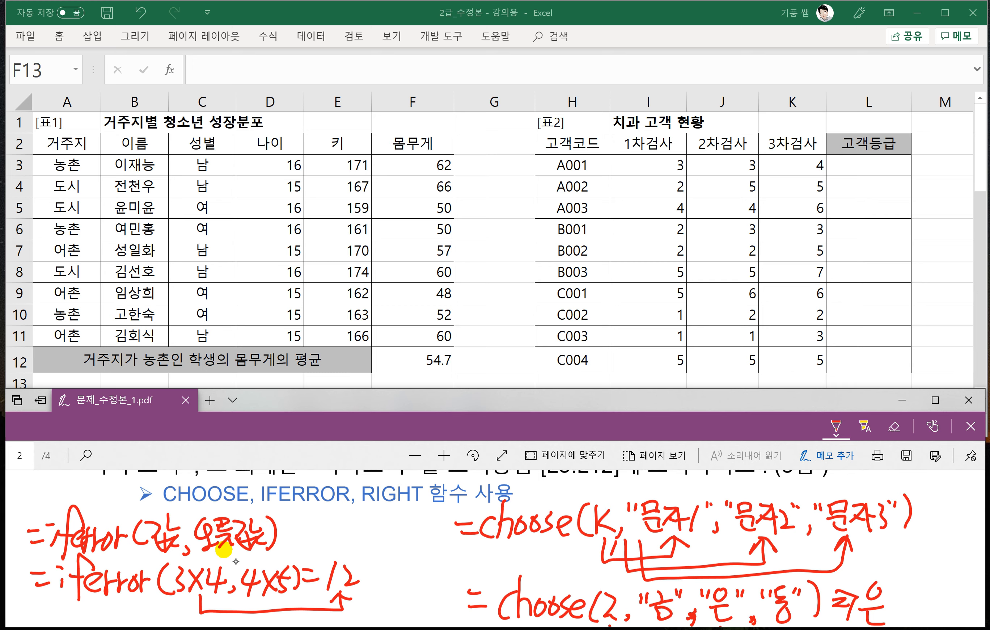
Handwrite the error example =iferror(3/0,4×5)=20 beneath the first IFERROR example
{"action": "scroll", "coordinate": [241, 557], "scroll_direction": "down", "scroll_amount": 2}
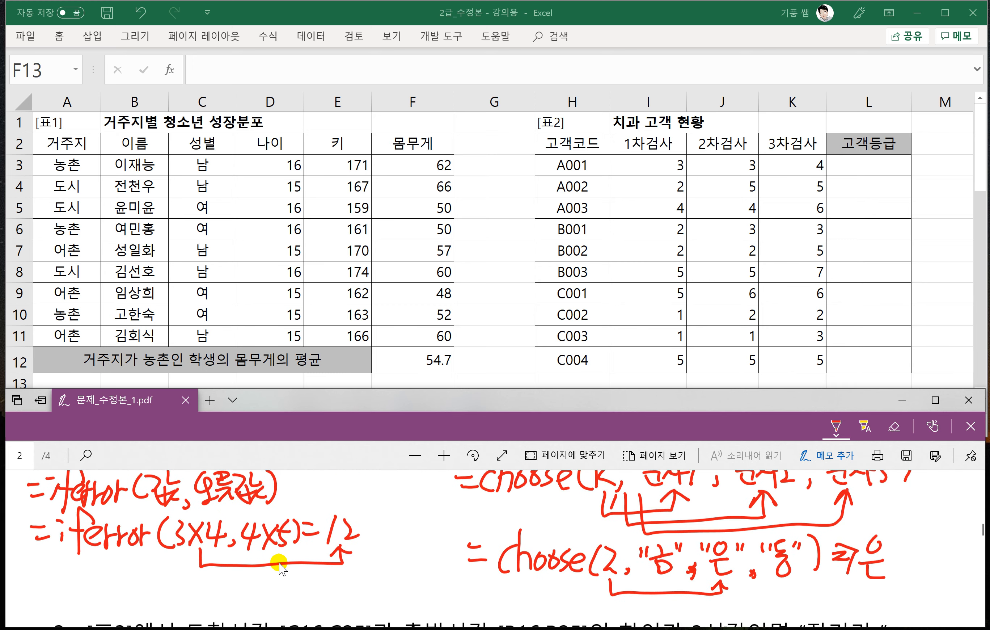
{"action": "mouse_move", "coordinate": [28, 588]}
{"action": "left_mouse_down"}
{"action": "mouse_move", "coordinate": [44, 584]}
{"action": "mouse_move", "coordinate": [45, 595]}
{"action": "left_mouse_up"}
{"action": "mouse_move", "coordinate": [57, 582]}
{"action": "left_mouse_down"}
{"action": "mouse_move", "coordinate": [62, 599]}
{"action": "mouse_move", "coordinate": [62, 578]}
{"action": "left_mouse_up"}
{"action": "mouse_move", "coordinate": [79, 596]}
{"action": "left_mouse_down"}
{"action": "mouse_move", "coordinate": [100, 576]}
{"action": "mouse_move", "coordinate": [79, 615]}
{"action": "left_mouse_up"}
{"action": "left_click_drag", "start_coordinate": [65, 590], "coordinate": [78, 589]}
{"action": "mouse_move", "coordinate": [99, 586]}
{"action": "left_mouse_down"}
{"action": "mouse_move", "coordinate": [89, 597]}
{"action": "mouse_move", "coordinate": [108, 602]}
{"action": "mouse_move", "coordinate": [134, 584]}
{"action": "left_mouse_up"}
{"action": "left_click_drag", "start_coordinate": [139, 586], "coordinate": [157, 590]}
{"action": "mouse_move", "coordinate": [174, 572]}
{"action": "left_mouse_down"}
{"action": "mouse_move", "coordinate": [166, 610]}
{"action": "mouse_move", "coordinate": [191, 610]}
{"action": "left_mouse_up"}
{"action": "mouse_move", "coordinate": [216, 585]}
{"action": "left_mouse_down"}
{"action": "mouse_move", "coordinate": [205, 599]}
{"action": "mouse_move", "coordinate": [215, 586]}
{"action": "left_mouse_up"}
{"action": "mouse_move", "coordinate": [228, 598]}
{"action": "left_mouse_down"}
{"action": "mouse_move", "coordinate": [225, 608]}
{"action": "mouse_move", "coordinate": [251, 599]}
{"action": "left_mouse_up"}
{"action": "mouse_move", "coordinate": [253, 582]}
{"action": "left_mouse_down"}
{"action": "mouse_move", "coordinate": [249, 610]}
{"action": "mouse_move", "coordinate": [275, 605]}
{"action": "left_mouse_up"}
{"action": "mouse_move", "coordinate": [273, 586]}
{"action": "left_mouse_down"}
{"action": "mouse_move", "coordinate": [259, 608]}
{"action": "mouse_move", "coordinate": [283, 605]}
{"action": "left_mouse_up"}
{"action": "mouse_move", "coordinate": [283, 591]}
{"action": "left_mouse_down"}
{"action": "mouse_move", "coordinate": [292, 588]}
{"action": "mouse_move", "coordinate": [297, 607]}
{"action": "mouse_move", "coordinate": [322, 585]}
{"action": "left_mouse_up"}
{"action": "mouse_move", "coordinate": [309, 598]}
{"action": "left_mouse_down"}
{"action": "mouse_move", "coordinate": [354, 600]}
{"action": "mouse_move", "coordinate": [359, 589]}
{"action": "left_mouse_up"}
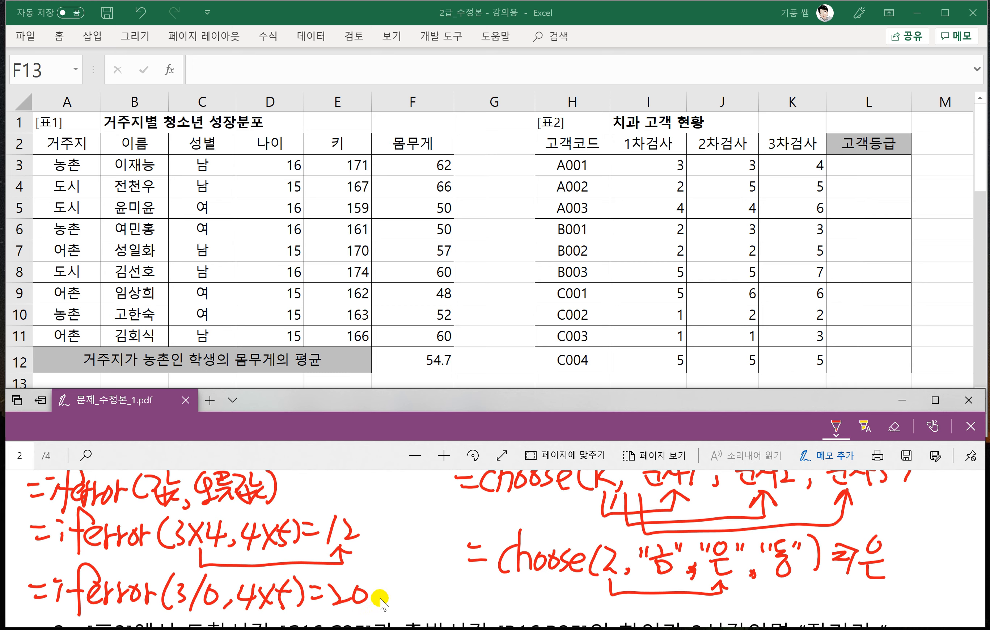
Erase the handwritten CHOOSE syntax note with K and its three arrows from the PDF
{"action": "scroll", "coordinate": [456, 578], "scroll_direction": "up", "scroll_amount": 1}
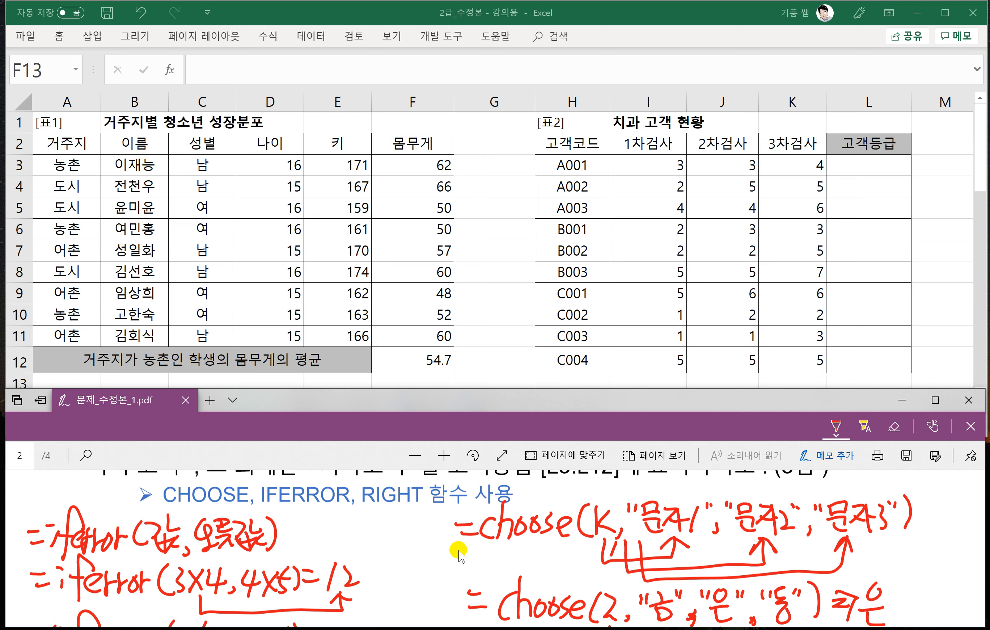
{"action": "mouse_move", "coordinate": [466, 534]}
{"action": "left_mouse_down"}
{"action": "mouse_move", "coordinate": [608, 526]}
{"action": "mouse_move", "coordinate": [655, 508]}
{"action": "mouse_move", "coordinate": [695, 520]}
{"action": "mouse_move", "coordinate": [733, 501]}
{"action": "left_mouse_up"}
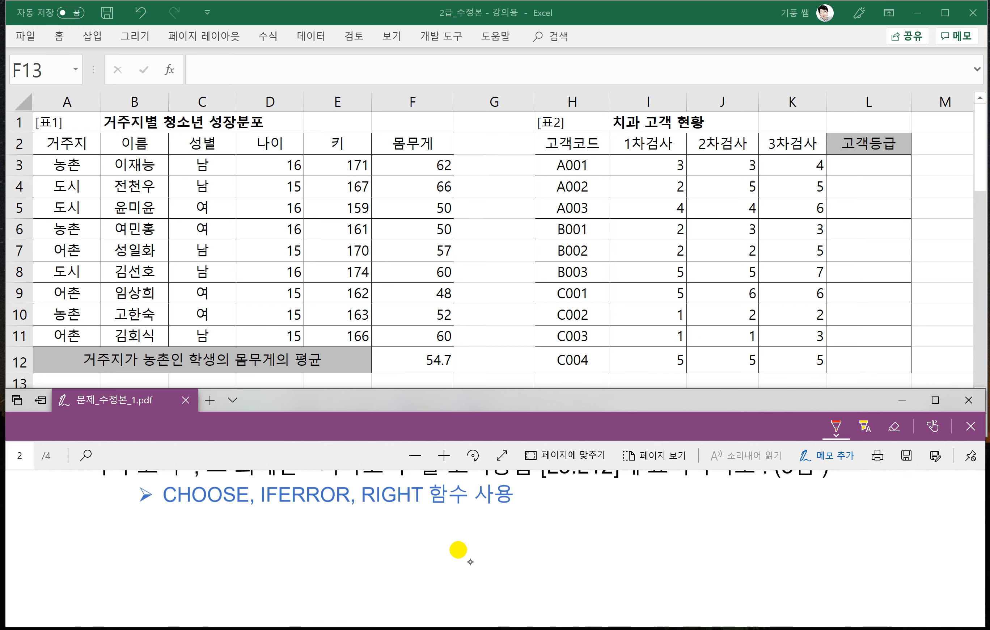
{"action": "left_click_drag", "start_coordinate": [757, 537], "coordinate": [777, 552]}
{"action": "mouse_move", "coordinate": [828, 524]}
{"action": "left_mouse_down"}
{"action": "mouse_move", "coordinate": [909, 504]}
{"action": "mouse_move", "coordinate": [643, 578]}
{"action": "left_mouse_up"}
{"action": "left_click_drag", "start_coordinate": [859, 516], "coordinate": [834, 507]}
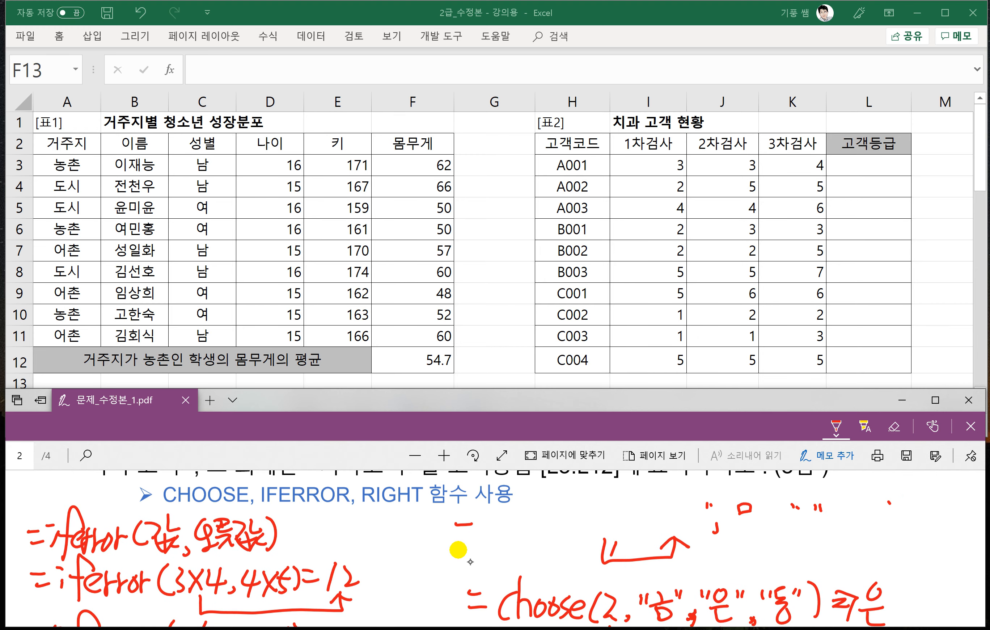
{"action": "mouse_move", "coordinate": [744, 507]}
{"action": "left_mouse_down"}
{"action": "mouse_move", "coordinate": [716, 528]}
{"action": "mouse_move", "coordinate": [604, 560]}
{"action": "left_mouse_up"}
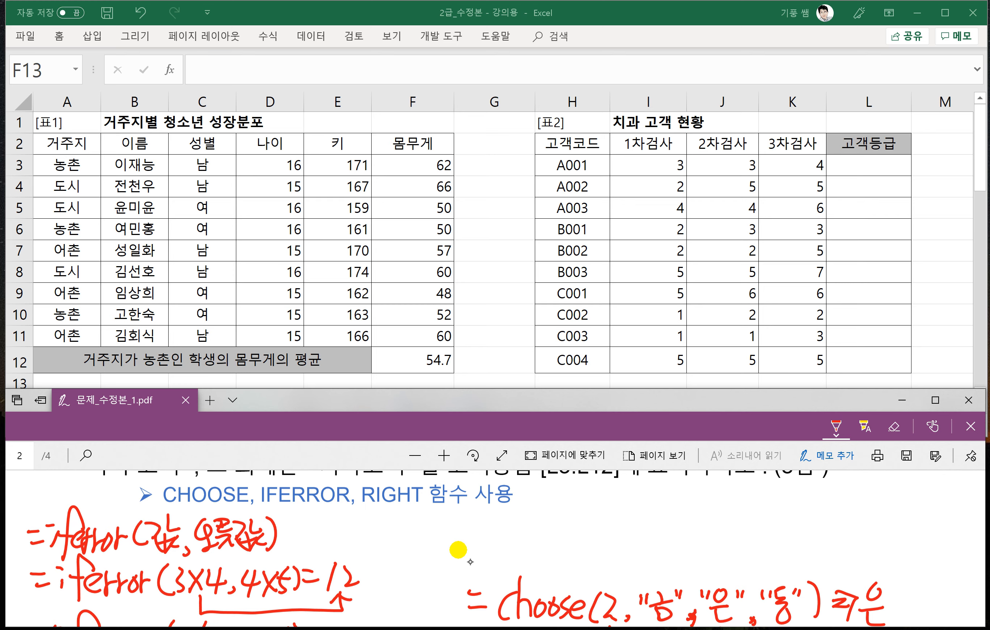
Handwrite the RIGHT syntax note =Right(문자,K) beside task 2's function list in the PDF
{"action": "left_click_drag", "start_coordinate": [524, 518], "coordinate": [543, 520]}
{"action": "mouse_move", "coordinate": [550, 493]}
{"action": "left_mouse_down"}
{"action": "mouse_move", "coordinate": [536, 535]}
{"action": "mouse_move", "coordinate": [603, 518]}
{"action": "left_mouse_up"}
{"action": "left_click_drag", "start_coordinate": [603, 504], "coordinate": [612, 526]}
{"action": "left_click_drag", "start_coordinate": [620, 503], "coordinate": [631, 524]}
{"action": "left_click_drag", "start_coordinate": [631, 500], "coordinate": [651, 517]}
{"action": "mouse_move", "coordinate": [630, 520]}
{"action": "left_mouse_down"}
{"action": "mouse_move", "coordinate": [649, 533]}
{"action": "mouse_move", "coordinate": [669, 519]}
{"action": "left_mouse_up"}
{"action": "mouse_move", "coordinate": [667, 504]}
{"action": "left_mouse_down"}
{"action": "mouse_move", "coordinate": [671, 530]}
{"action": "mouse_move", "coordinate": [681, 529]}
{"action": "left_mouse_up"}
{"action": "mouse_move", "coordinate": [692, 498]}
{"action": "left_mouse_down"}
{"action": "mouse_move", "coordinate": [689, 526]}
{"action": "mouse_move", "coordinate": [710, 533]}
{"action": "left_mouse_up"}
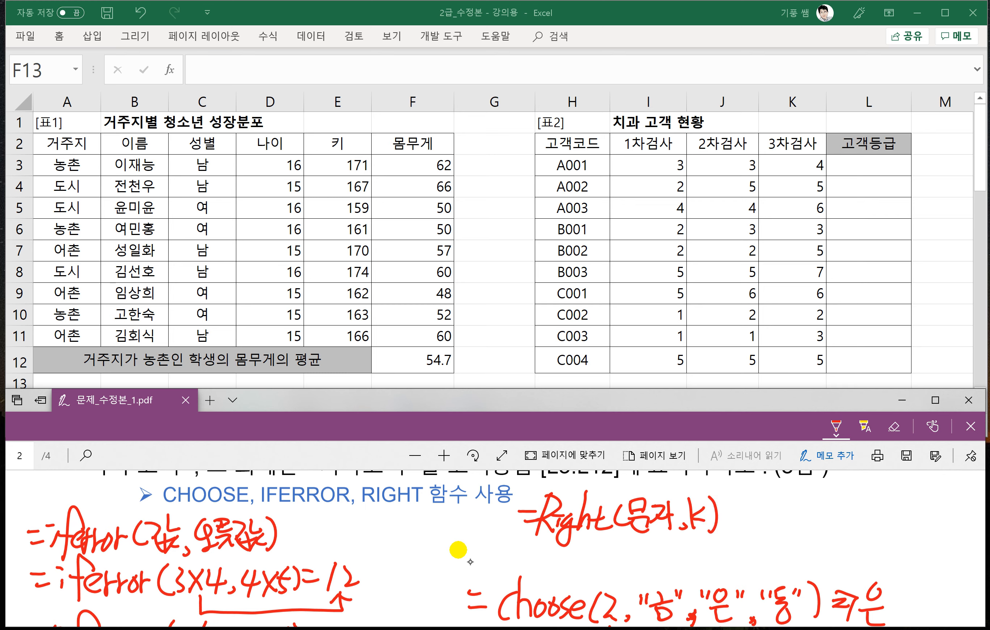
Erase the handwritten CHOOSE example =choose(2,"금","은","동") and its result 은 from the PDF
{"action": "key", "text": "ctrl+z"}
{"action": "key", "text": "ctrl+z"}
{"action": "key", "text": "ctrl+z"}
{"action": "key", "text": "ctrl+z"}
{"action": "key", "text": "ctrl+z"}
{"action": "key", "text": "ctrl+z"}
{"action": "key", "text": "ctrl+z"}
{"action": "key", "text": "ctrl+z"}
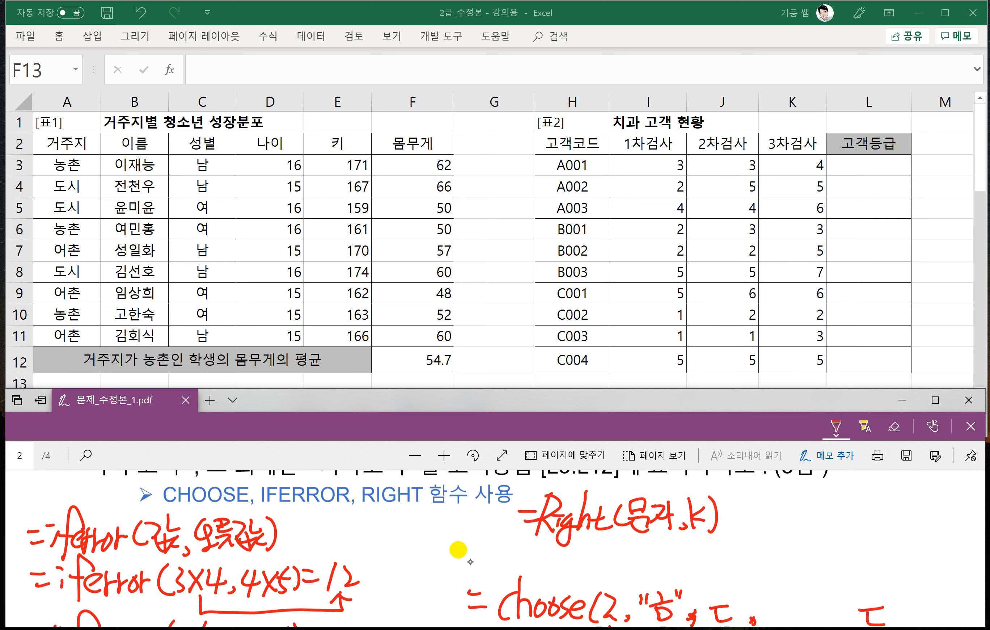
{"action": "key", "text": "ctrl+z"}
{"action": "key", "text": "ctrl+z"}
{"action": "key", "text": "ctrl+z"}
{"action": "key", "text": "ctrl+z"}
{"action": "key", "text": "ctrl+z"}
{"action": "key", "text": "ctrl+z"}
{"action": "key", "text": "ctrl+z"}
{"action": "key", "text": "ctrl+z"}
{"action": "key", "text": "ctrl+z"}
{"action": "key", "text": "ctrl+z"}
{"action": "key", "text": "ctrl+z"}
{"action": "key", "text": "ctrl+z"}
{"action": "key", "text": "ctrl+z"}
{"action": "key", "text": "ctrl+z"}
{"action": "key", "text": "ctrl+z"}
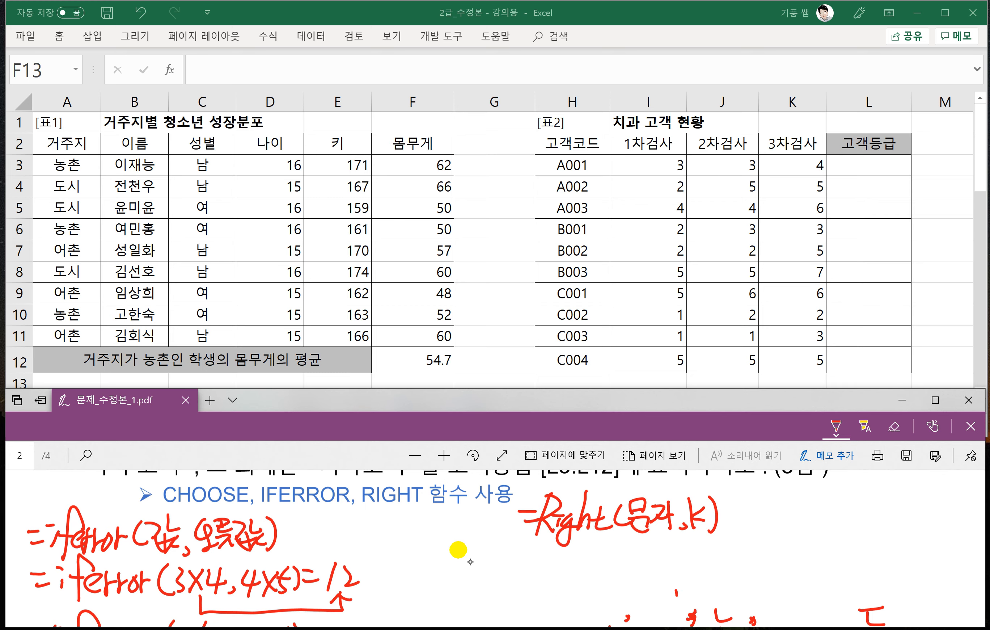
{"action": "key", "text": "ctrl+z"}
{"action": "key", "text": "ctrl+z"}
{"action": "key", "text": "ctrl+z"}
{"action": "key", "text": "ctrl+z"}
{"action": "key", "text": "ctrl+z"}
Handwrite a RIGHT example beside the RIGHT syntax, with the teacher's nickname in quotes as the text and 2 as the character count
{"action": "left_click_drag", "start_coordinate": [746, 492], "coordinate": [743, 530]}
{"action": "mouse_move", "coordinate": [745, 495]}
{"action": "left_mouse_down"}
{"action": "mouse_move", "coordinate": [755, 526]}
{"action": "mouse_move", "coordinate": [809, 529]}
{"action": "left_mouse_up"}
{"action": "mouse_move", "coordinate": [823, 498]}
{"action": "left_mouse_down"}
{"action": "mouse_move", "coordinate": [824, 528]}
{"action": "mouse_move", "coordinate": [832, 520]}
{"action": "left_mouse_up"}
{"action": "mouse_move", "coordinate": [849, 499]}
{"action": "left_mouse_down"}
{"action": "mouse_move", "coordinate": [840, 523]}
{"action": "mouse_move", "coordinate": [863, 513]}
{"action": "left_mouse_up"}
{"action": "mouse_move", "coordinate": [849, 515]}
{"action": "left_mouse_down"}
{"action": "mouse_move", "coordinate": [865, 531]}
{"action": "mouse_move", "coordinate": [878, 510]}
{"action": "left_mouse_up"}
{"action": "left_click_drag", "start_coordinate": [866, 518], "coordinate": [882, 508]}
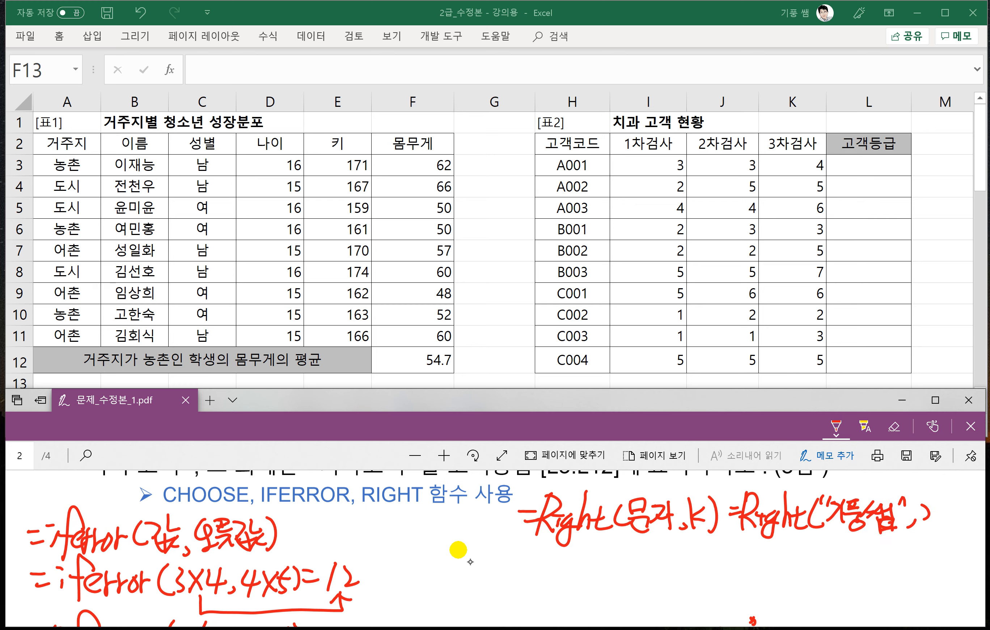
{"action": "left_click_drag", "start_coordinate": [926, 517], "coordinate": [939, 518]}
{"action": "left_click_drag", "start_coordinate": [940, 494], "coordinate": [936, 529]}
Underline the last two characters of the nickname in the RIGHT example and write them beneath it as the result
{"action": "left_click_drag", "start_coordinate": [850, 541], "coordinate": [895, 537]}
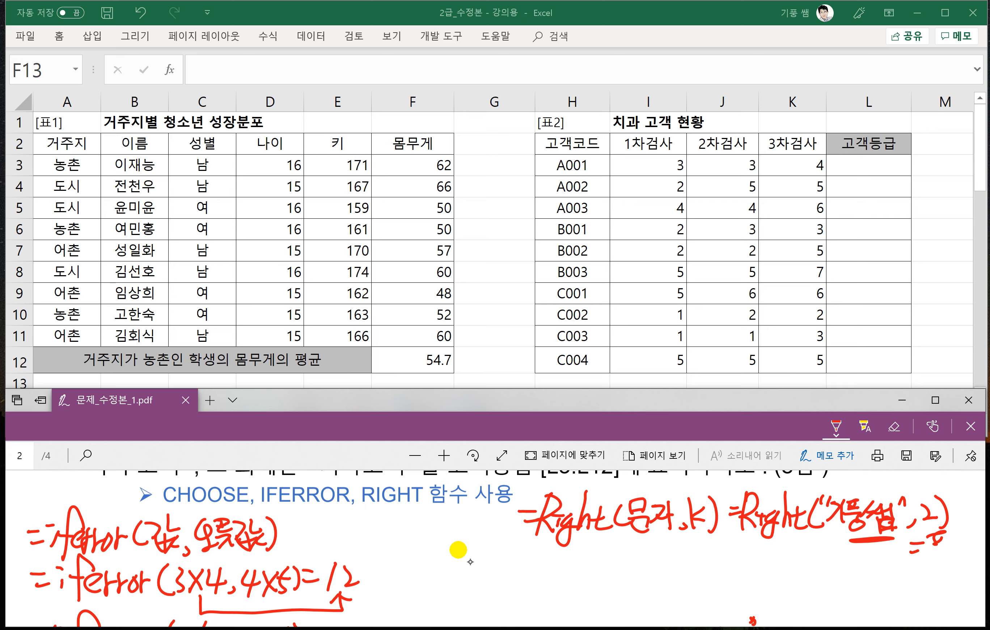
{"action": "left_click_drag", "start_coordinate": [930, 543], "coordinate": [944, 548]}
{"action": "mouse_move", "coordinate": [931, 554]}
{"action": "left_mouse_down"}
{"action": "mouse_move", "coordinate": [943, 566]}
{"action": "mouse_move", "coordinate": [959, 543]}
{"action": "left_mouse_up"}
{"action": "left_click_drag", "start_coordinate": [957, 554], "coordinate": [968, 546]}
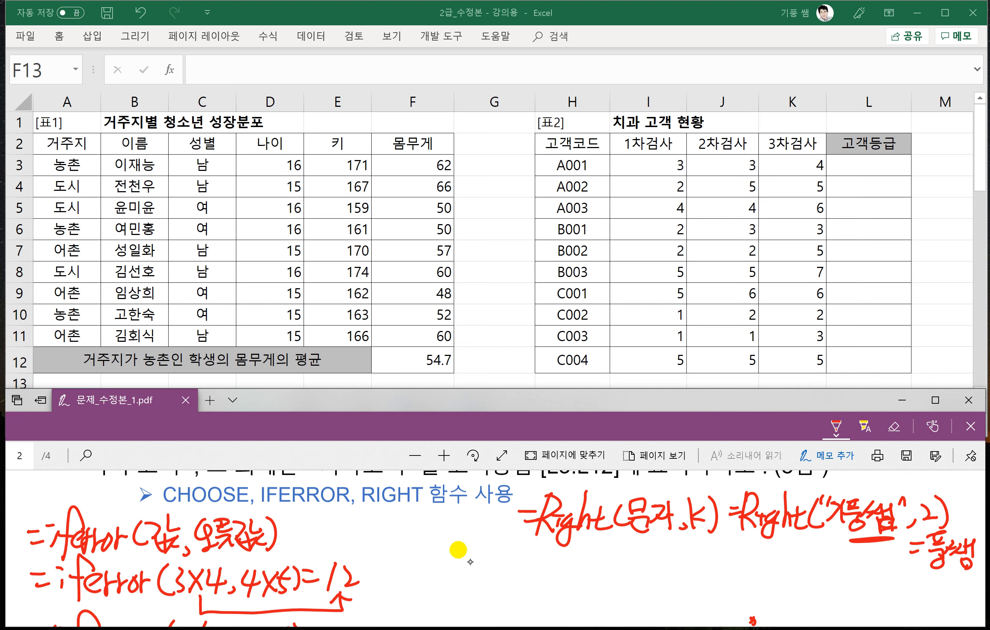
Handwrite the LEFT syntax note =left(문자,K) beneath the RIGHT syntax
{"action": "left_click_drag", "start_coordinate": [519, 568], "coordinate": [536, 567]}
{"action": "left_click_drag", "start_coordinate": [523, 579], "coordinate": [542, 589]}
{"action": "left_click_drag", "start_coordinate": [552, 577], "coordinate": [567, 587]}
{"action": "mouse_move", "coordinate": [574, 590]}
{"action": "left_mouse_down"}
{"action": "mouse_move", "coordinate": [595, 575]}
{"action": "mouse_move", "coordinate": [609, 588]}
{"action": "left_mouse_up"}
{"action": "mouse_move", "coordinate": [610, 577]}
{"action": "left_mouse_down"}
{"action": "mouse_move", "coordinate": [619, 561]}
{"action": "mouse_move", "coordinate": [625, 582]}
{"action": "left_mouse_up"}
{"action": "left_click_drag", "start_coordinate": [626, 555], "coordinate": [642, 567]}
{"action": "left_click_drag", "start_coordinate": [624, 578], "coordinate": [647, 581]}
{"action": "left_click_drag", "start_coordinate": [662, 555], "coordinate": [665, 591]}
{"action": "left_click_drag", "start_coordinate": [689, 553], "coordinate": [685, 584]}
{"action": "left_click_drag", "start_coordinate": [701, 562], "coordinate": [703, 590]}
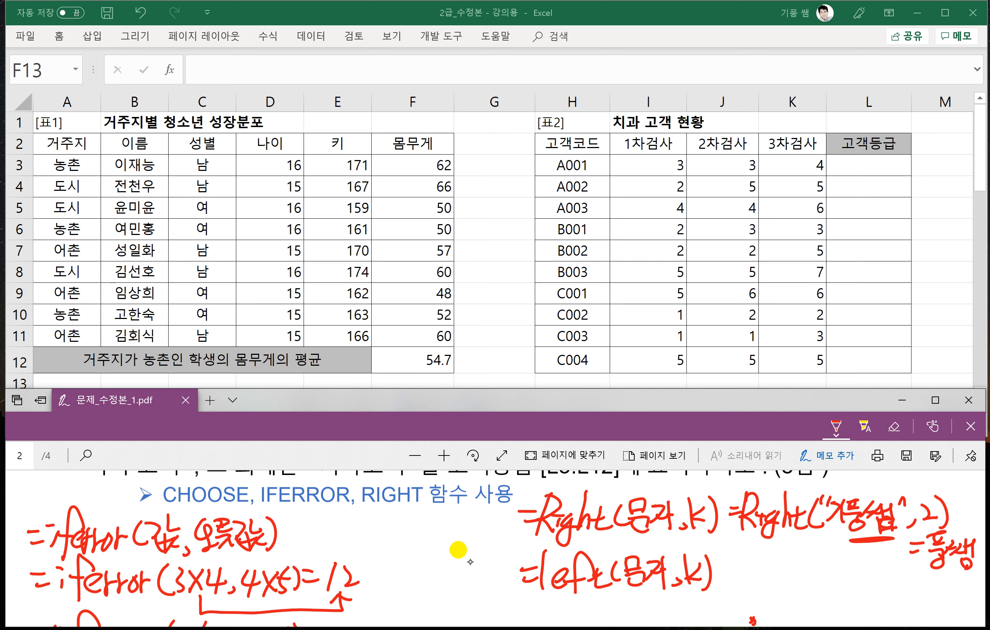
Handwrite a LEFT example with the teacher's nickname and count 2 beside the LEFT syntax, underlining the nickname's first two characters
{"action": "left_click_drag", "start_coordinate": [725, 575], "coordinate": [740, 575]}
{"action": "left_click_drag", "start_coordinate": [724, 584], "coordinate": [742, 583]}
{"action": "mouse_move", "coordinate": [750, 559]}
{"action": "left_mouse_down"}
{"action": "mouse_move", "coordinate": [751, 591]}
{"action": "mouse_move", "coordinate": [768, 592]}
{"action": "left_mouse_up"}
{"action": "key", "text": "ctrl+z"}
{"action": "key", "text": "ctrl+z"}
{"action": "mouse_move", "coordinate": [748, 552]}
{"action": "left_mouse_down"}
{"action": "mouse_move", "coordinate": [747, 599]}
{"action": "mouse_move", "coordinate": [773, 596]}
{"action": "left_mouse_up"}
{"action": "mouse_move", "coordinate": [779, 580]}
{"action": "left_mouse_down"}
{"action": "mouse_move", "coordinate": [777, 602]}
{"action": "mouse_move", "coordinate": [779, 578]}
{"action": "mouse_move", "coordinate": [811, 587]}
{"action": "left_mouse_up"}
{"action": "mouse_move", "coordinate": [821, 566]}
{"action": "left_mouse_down"}
{"action": "mouse_move", "coordinate": [820, 598]}
{"action": "mouse_move", "coordinate": [843, 587]}
{"action": "left_mouse_up"}
{"action": "mouse_move", "coordinate": [858, 566]}
{"action": "left_mouse_down"}
{"action": "mouse_move", "coordinate": [856, 593]}
{"action": "mouse_move", "coordinate": [871, 591]}
{"action": "left_mouse_up"}
{"action": "mouse_move", "coordinate": [865, 593]}
{"action": "left_mouse_down"}
{"action": "mouse_move", "coordinate": [874, 604]}
{"action": "mouse_move", "coordinate": [875, 582]}
{"action": "mouse_move", "coordinate": [939, 590]}
{"action": "left_mouse_up"}
{"action": "left_click_drag", "start_coordinate": [941, 573], "coordinate": [943, 590]}
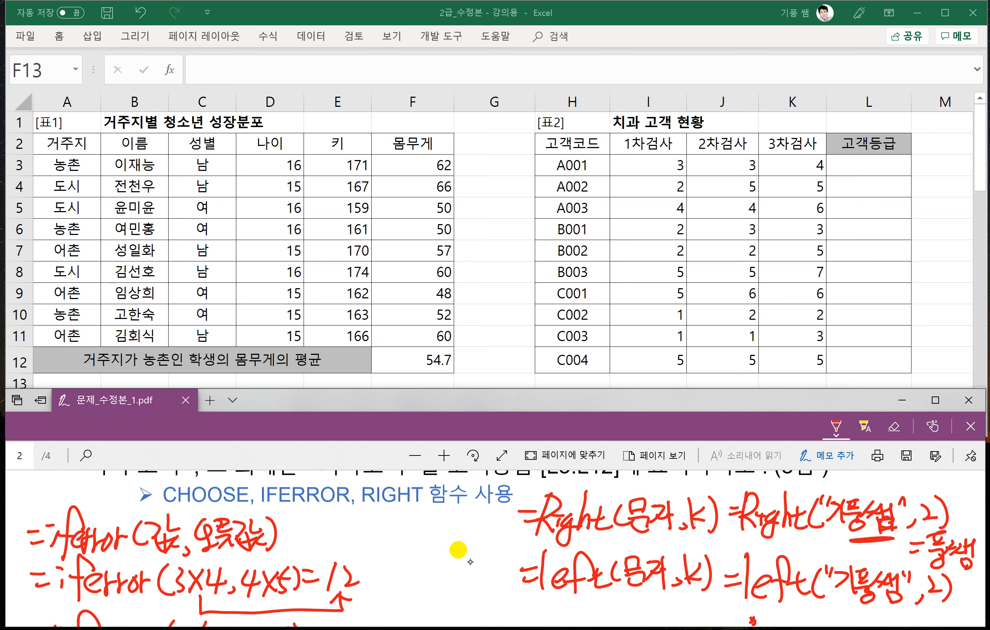
{"action": "left_click_drag", "start_coordinate": [840, 604], "coordinate": [875, 605]}
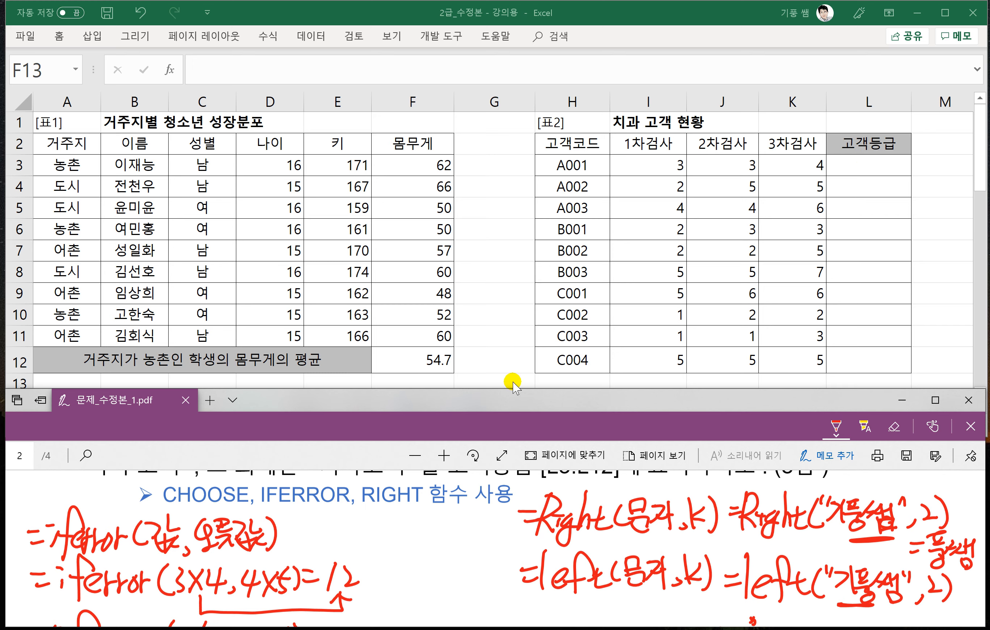
In Excel, enter =RIGHT(H3,1) in L3 under 고객등급 and fill it down to L12
{"action": "left_click", "coordinate": [844, 168]}
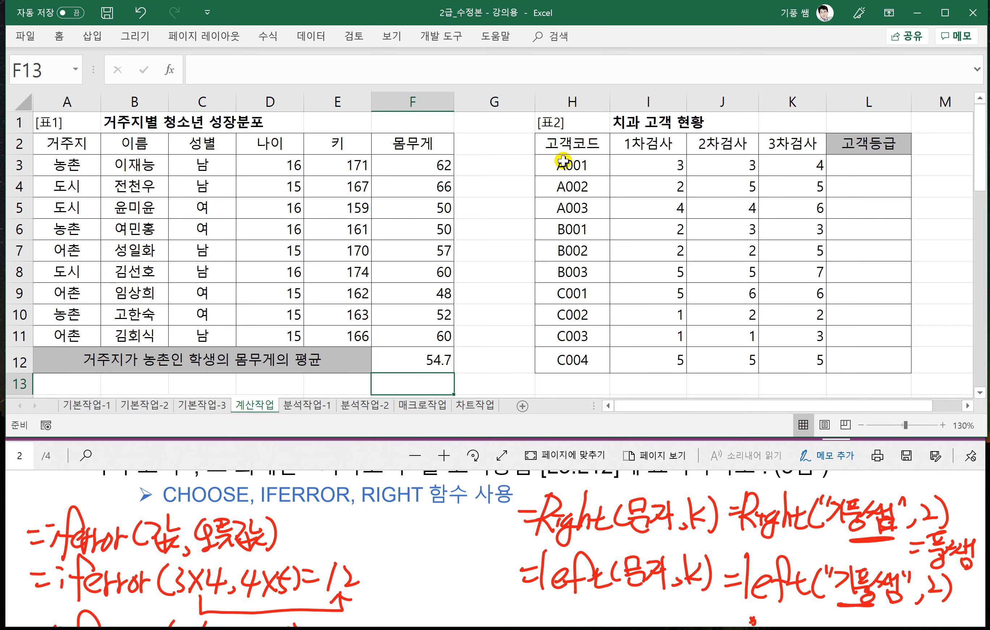
{"action": "left_click", "coordinate": [853, 167]}
{"action": "type", "text": "="}
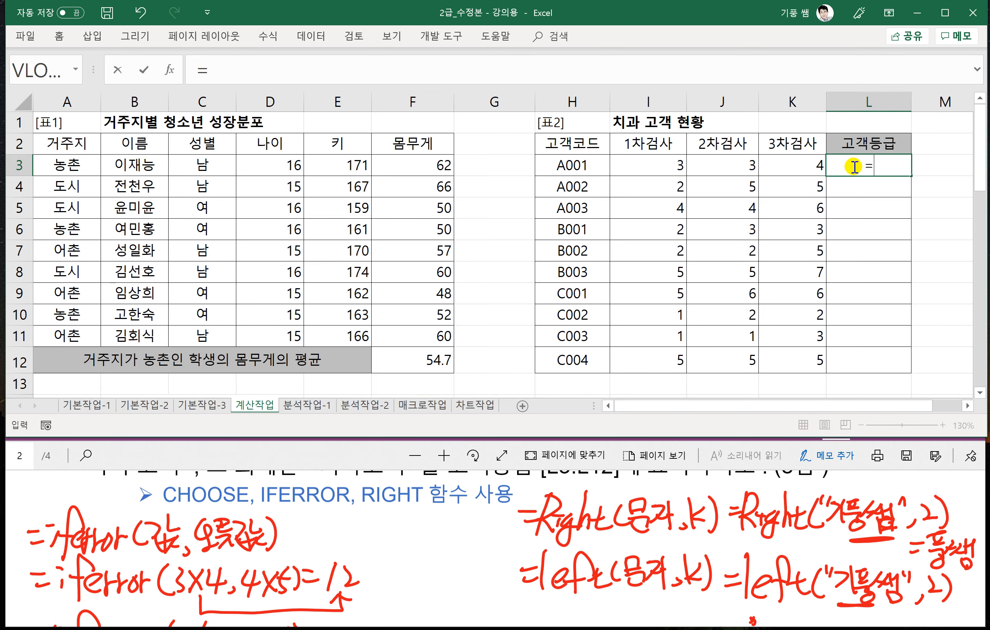
{"action": "type", "text": "RIGH"}
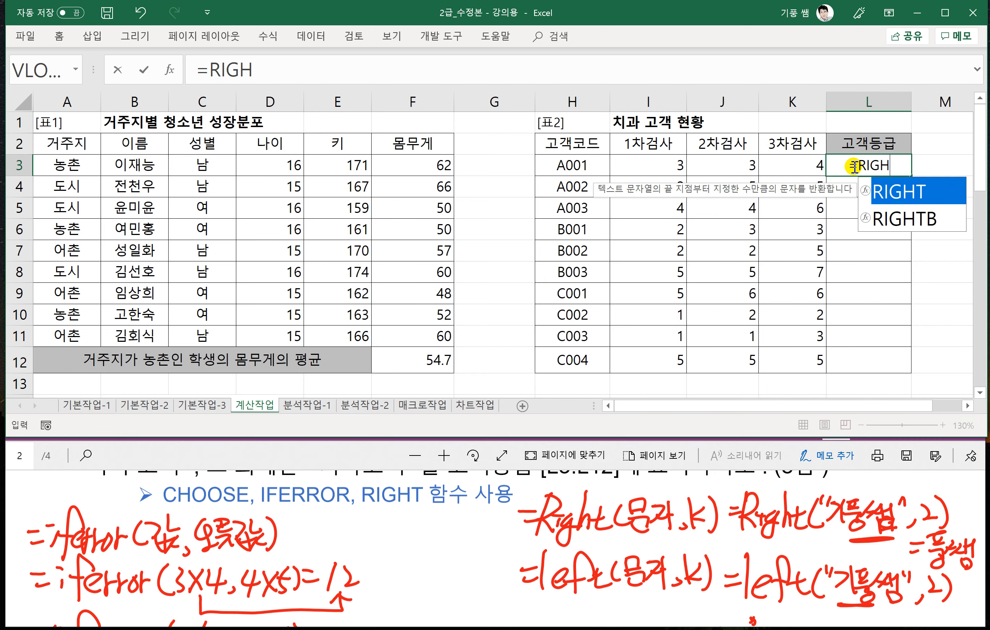
{"action": "type", "text": "T("}
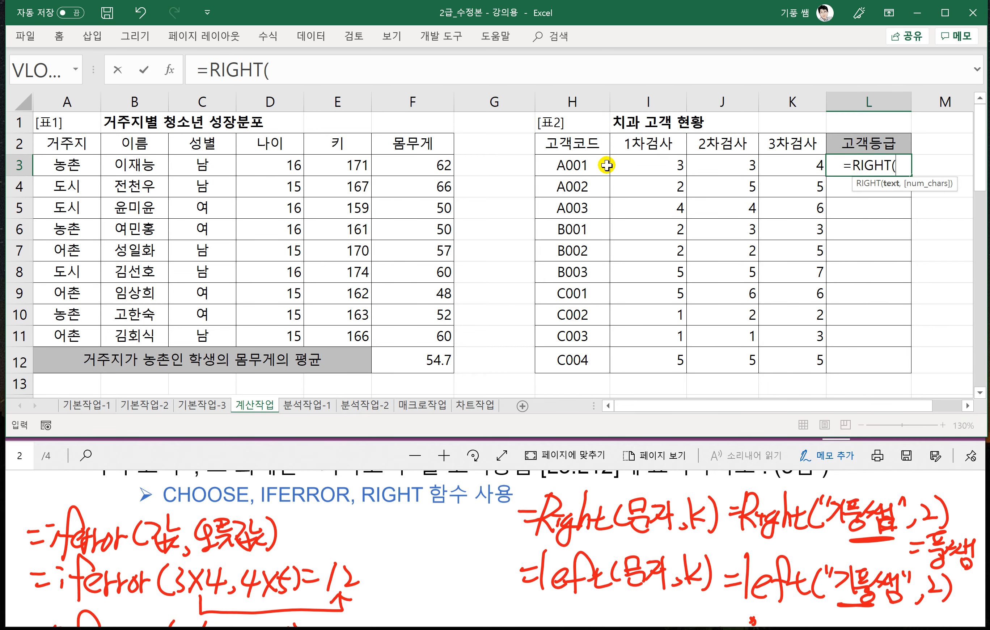
{"action": "left_click", "coordinate": [587, 165]}
{"action": "type", "text": ","}
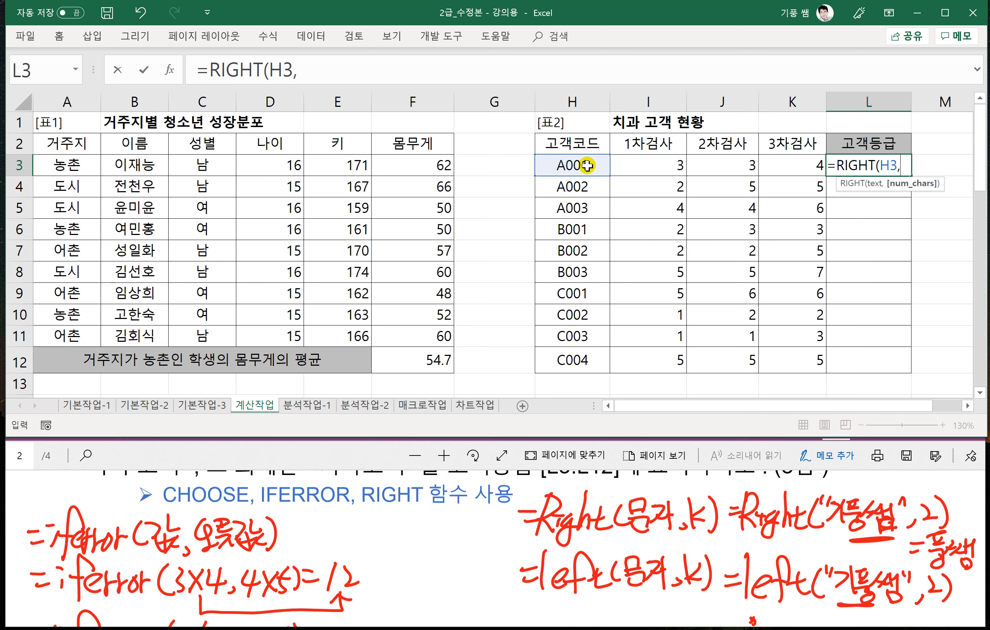
{"action": "type", "text": "1)"}
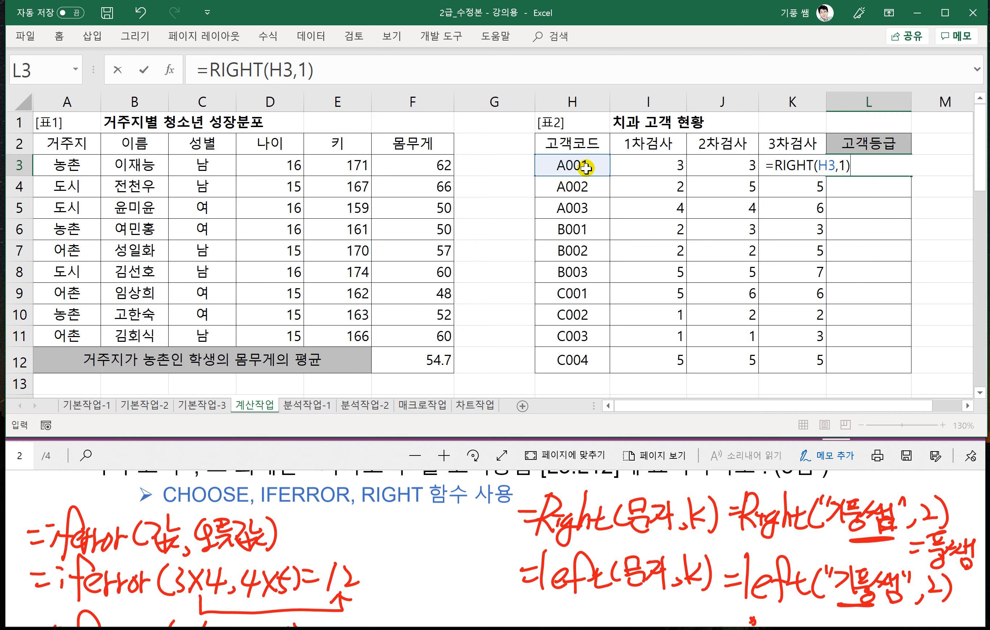
{"action": "key", "text": "Return"}
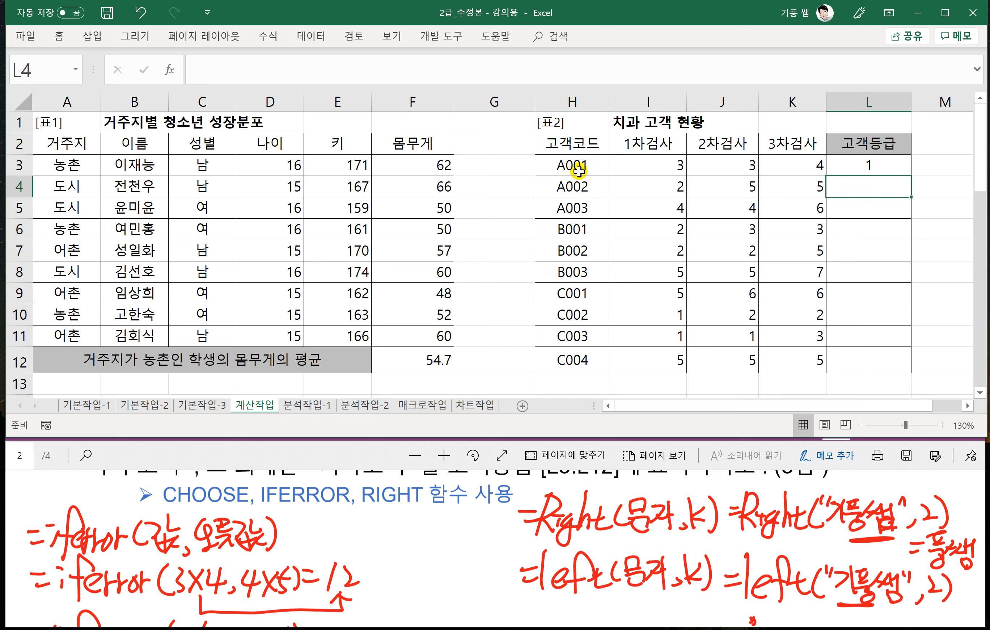
{"action": "left_click", "coordinate": [895, 166]}
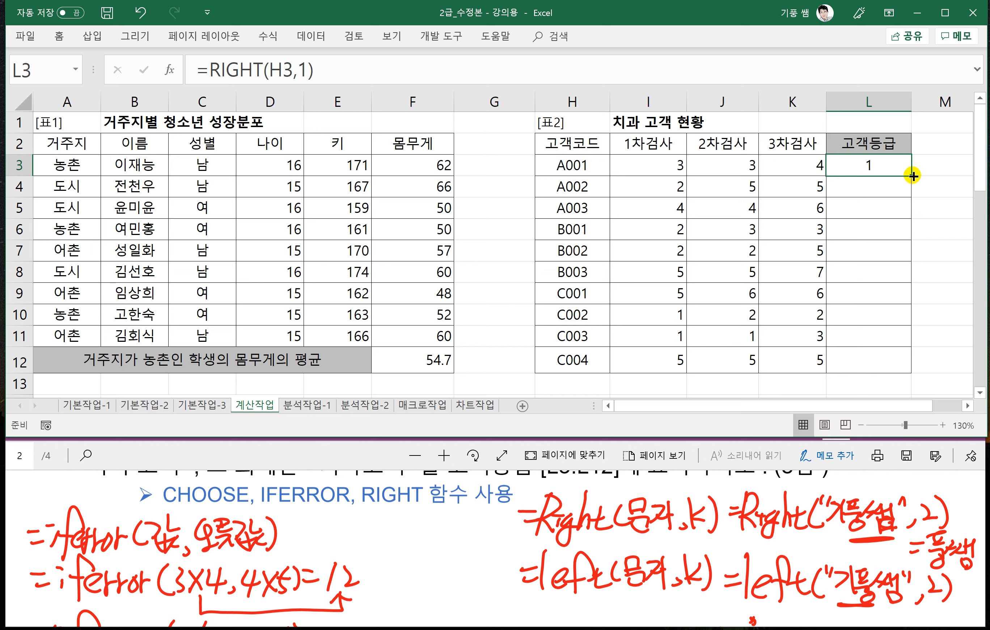
{"action": "left_click_drag", "start_coordinate": [913, 176], "coordinate": [896, 364]}
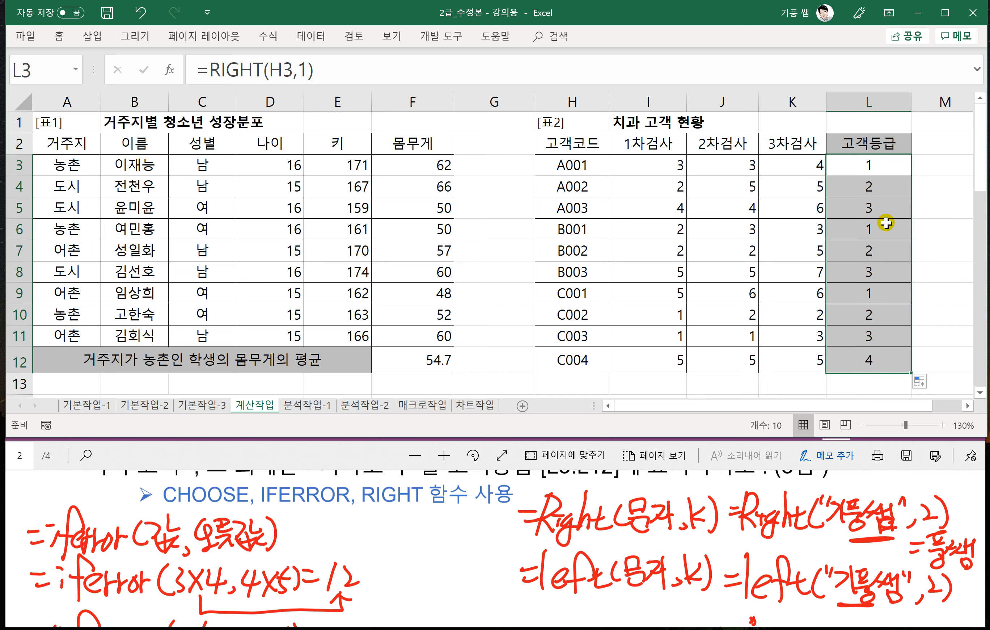
Reopen the L3 formula and insert CHOOSE( before RIGHT(H3,1) so that RIGHT supplies the index number
{"action": "left_click", "coordinate": [326, 458]}
{"action": "scroll", "coordinate": [355, 502], "scroll_direction": "up", "scroll_amount": 2}
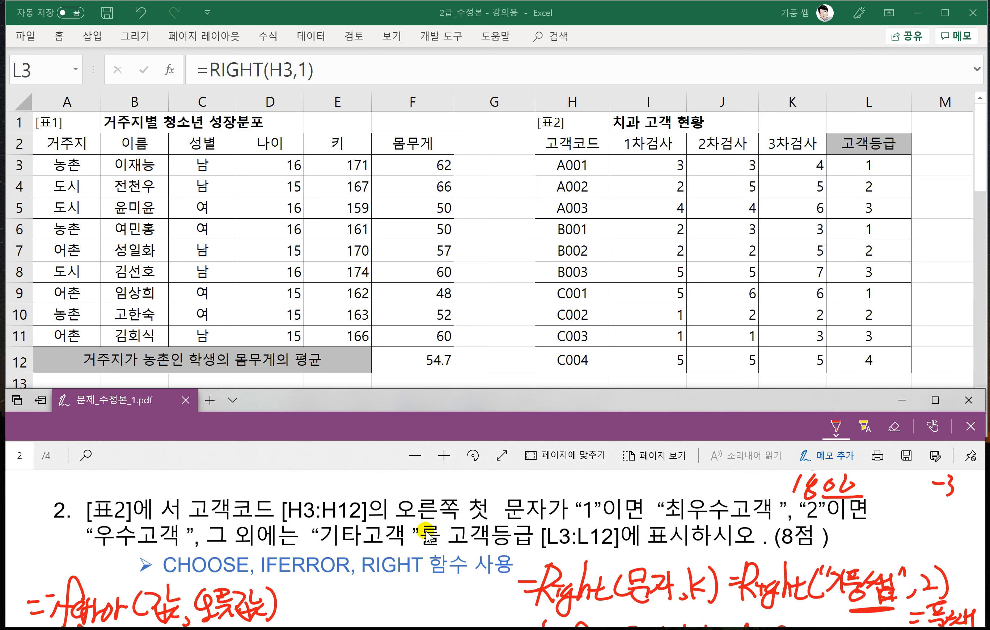
{"action": "left_click", "coordinate": [862, 163]}
{"action": "double_click", "coordinate": [862, 163]}
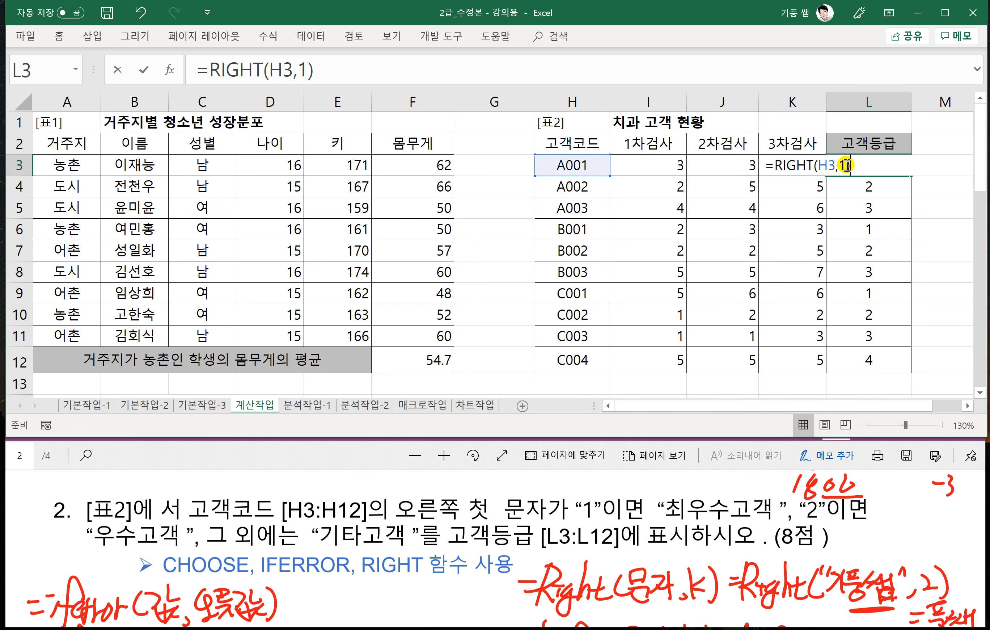
{"action": "left_click", "coordinate": [774, 166]}
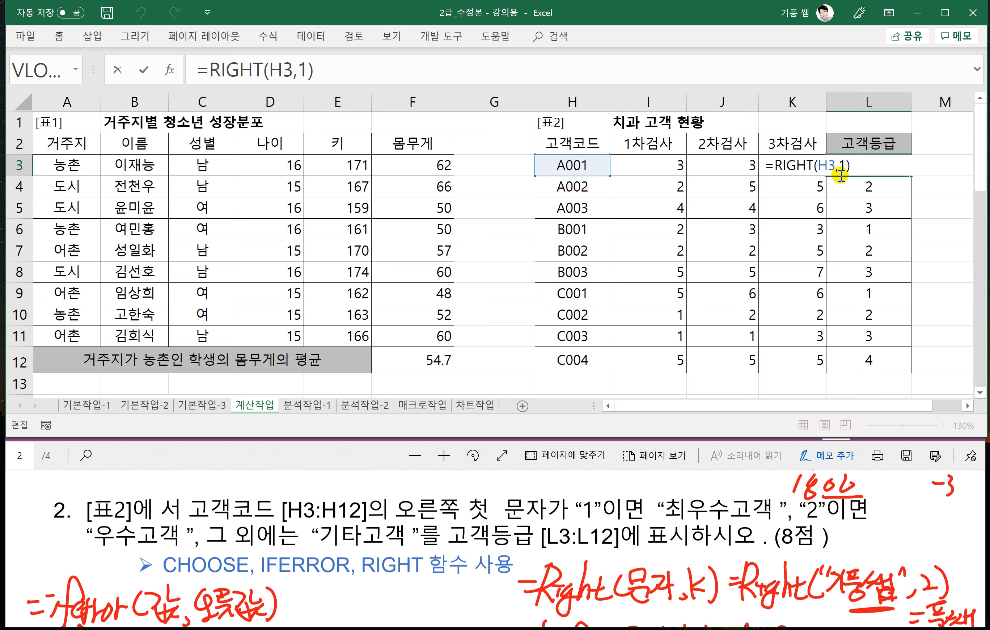
{"action": "type", "text": "CHOOSE"}
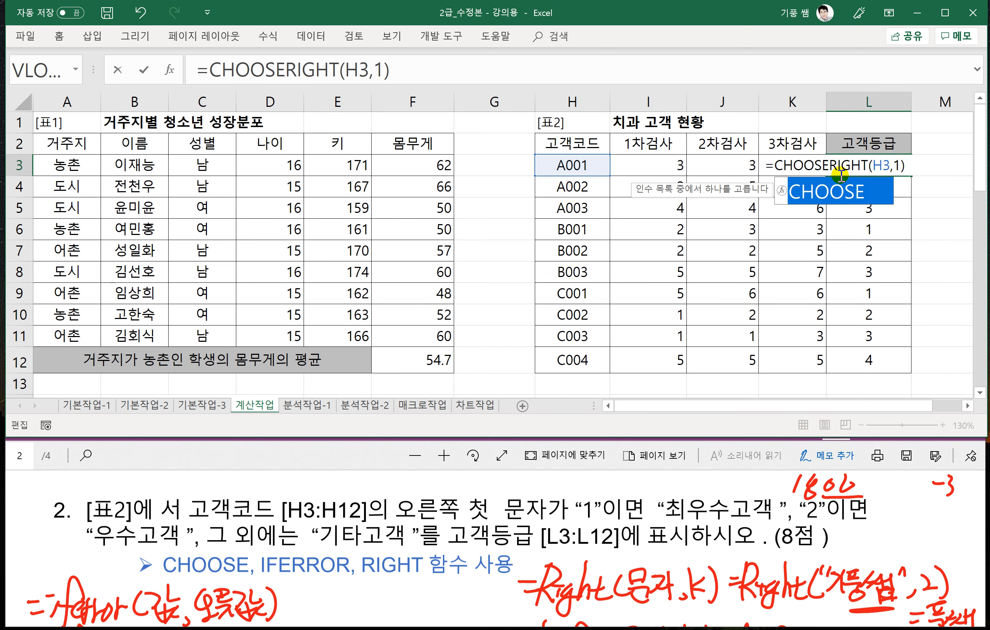
{"action": "left_click", "coordinate": [967, 405]}
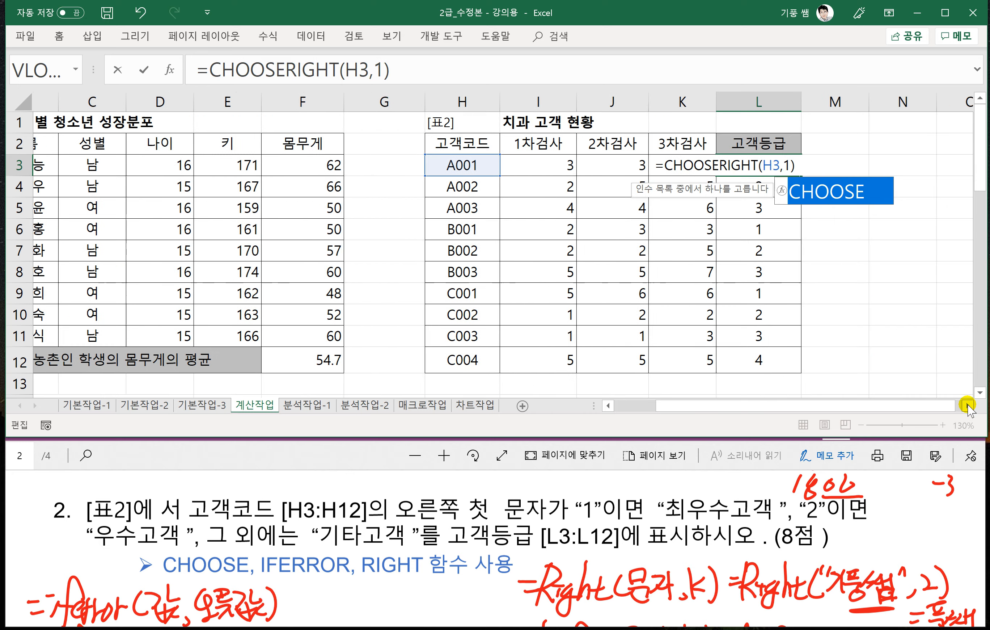
{"action": "left_click", "coordinate": [968, 405]}
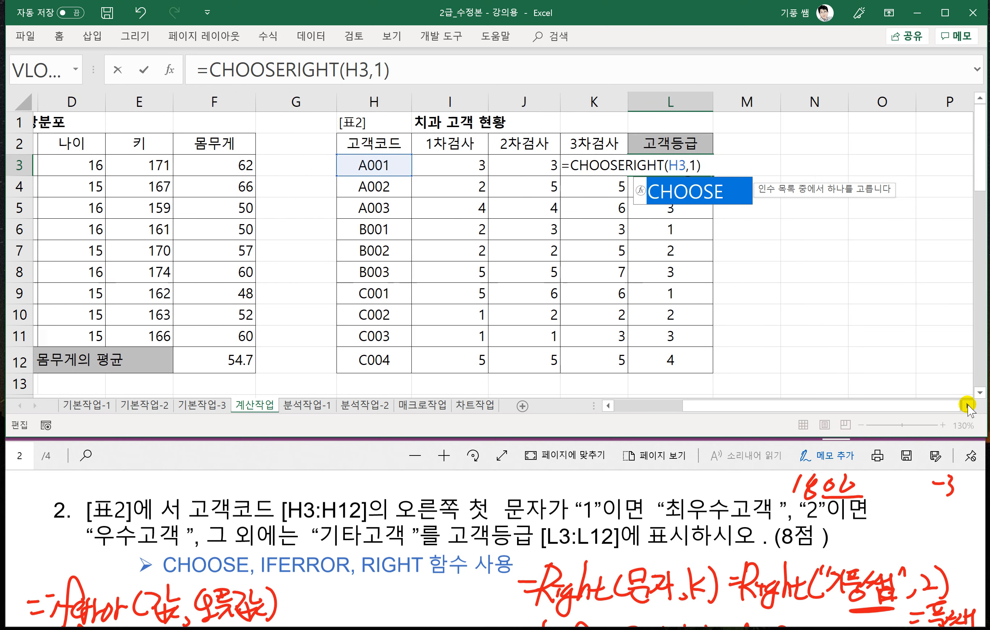
{"action": "double_click", "coordinate": [690, 185]}
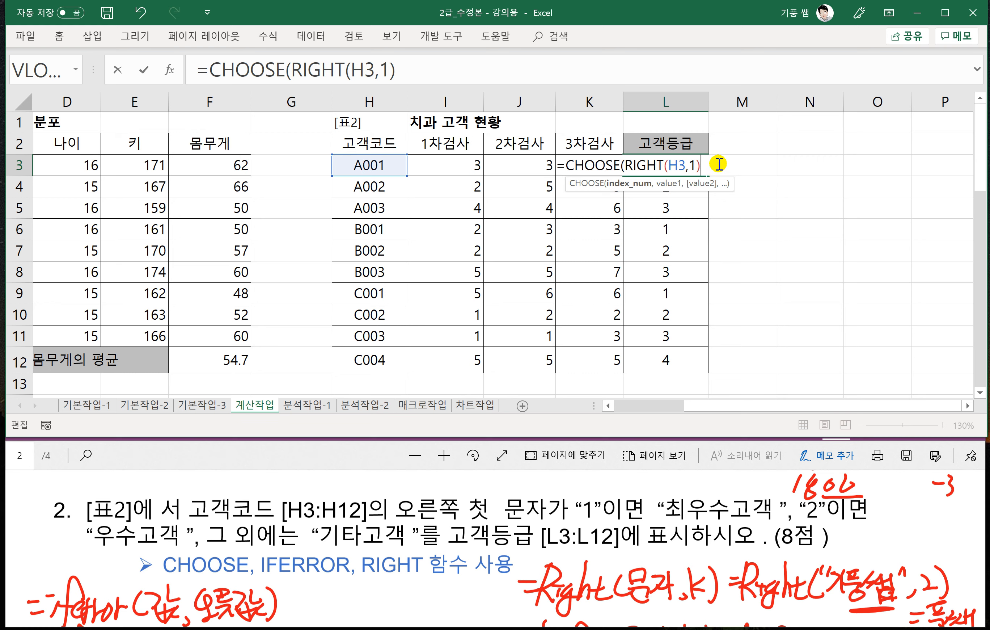
Complete L3 as =CHOOSE(RIGHT(H3,1),"최우수고객","우수고객") and fill it down to L12
{"action": "type", "text": ",\""}
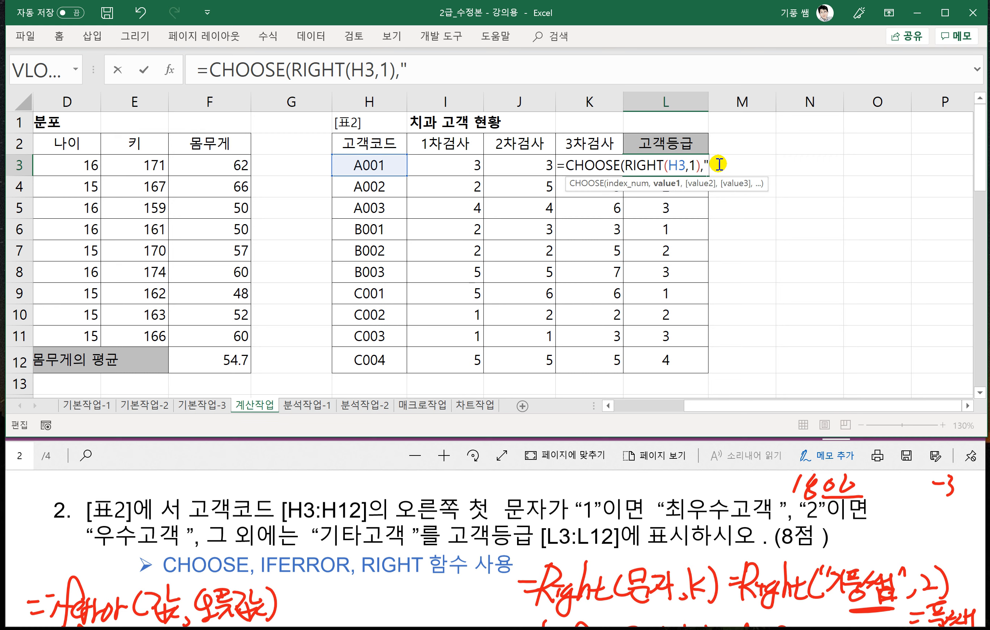
{"action": "type", "text": "최우수고객"}
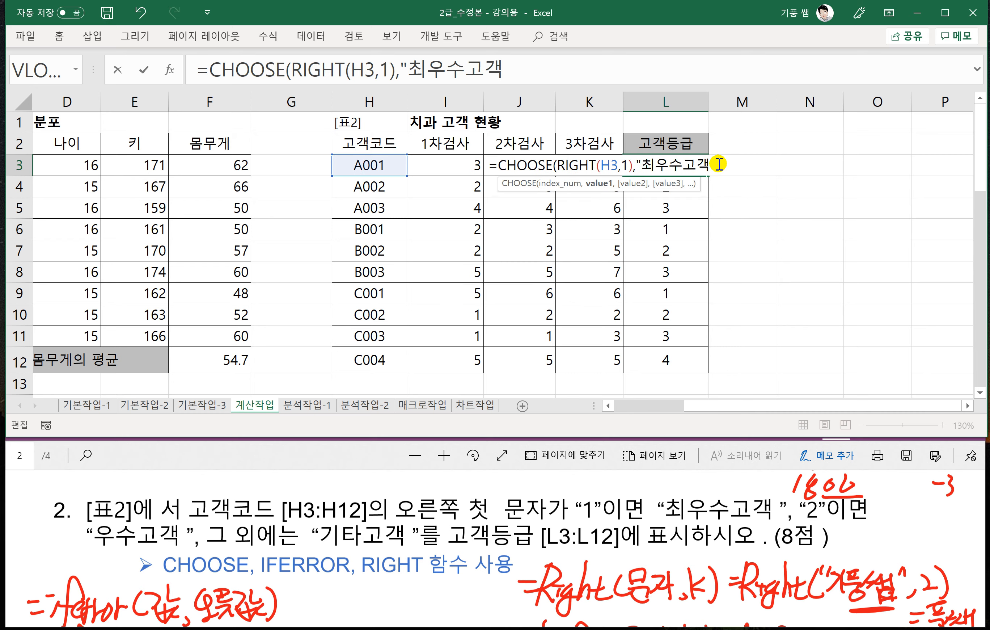
{"action": "type", "text": "\",\""}
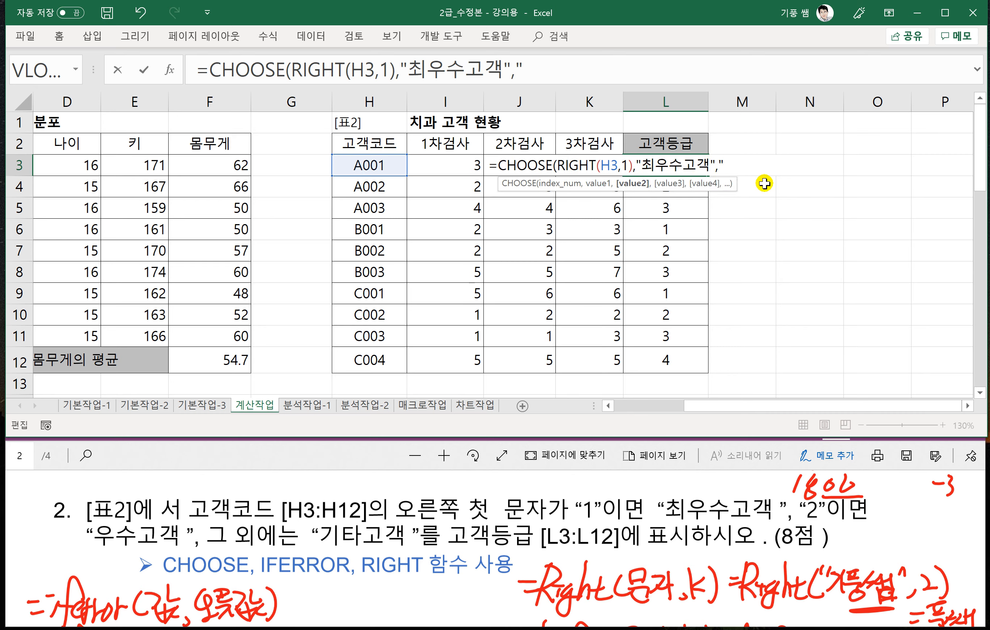
{"action": "type", "text": "우수고객"}
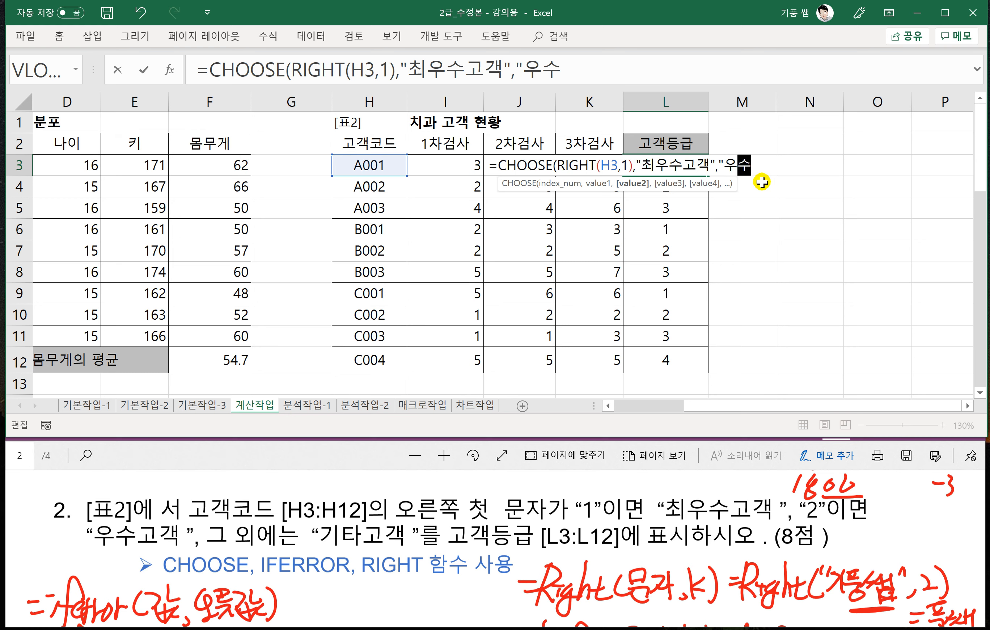
{"action": "type", "text": "\")"}
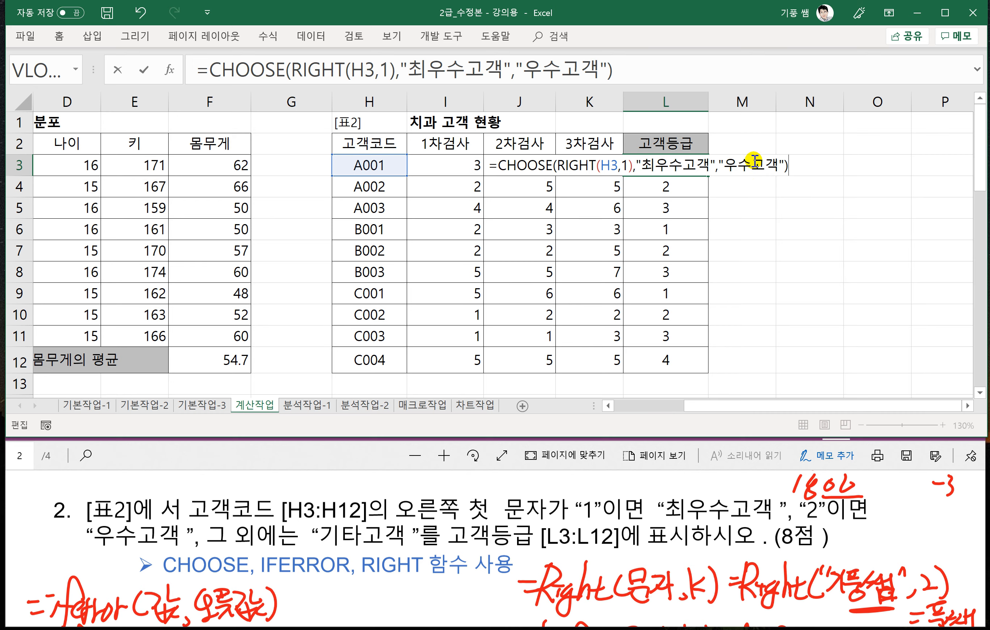
{"action": "key", "text": "Return"}
{"action": "left_click", "coordinate": [698, 166]}
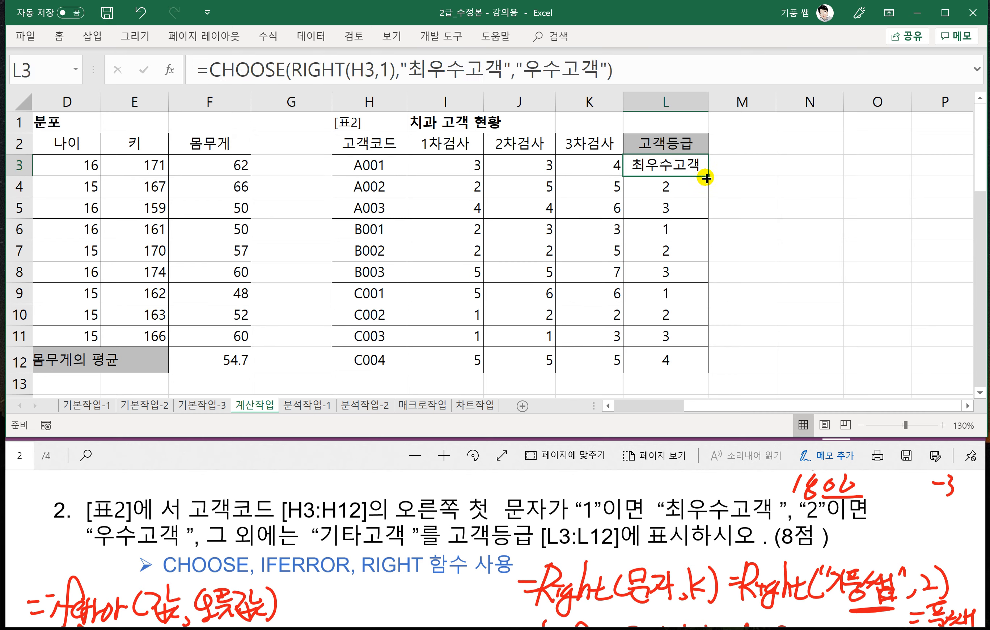
{"action": "double_click", "coordinate": [706, 178]}
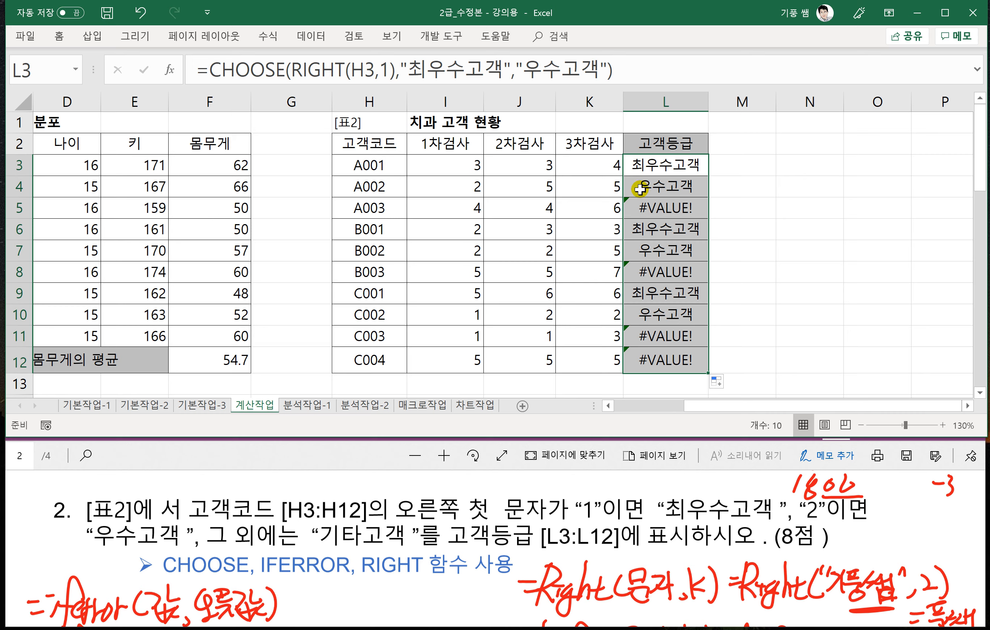
Change L3 to =IFERROR(CHOOSE(RIGHT(H3,1),"최우수고객","우수고객"),"기타고객") and fill it down to L12
{"action": "double_click", "coordinate": [645, 166]}
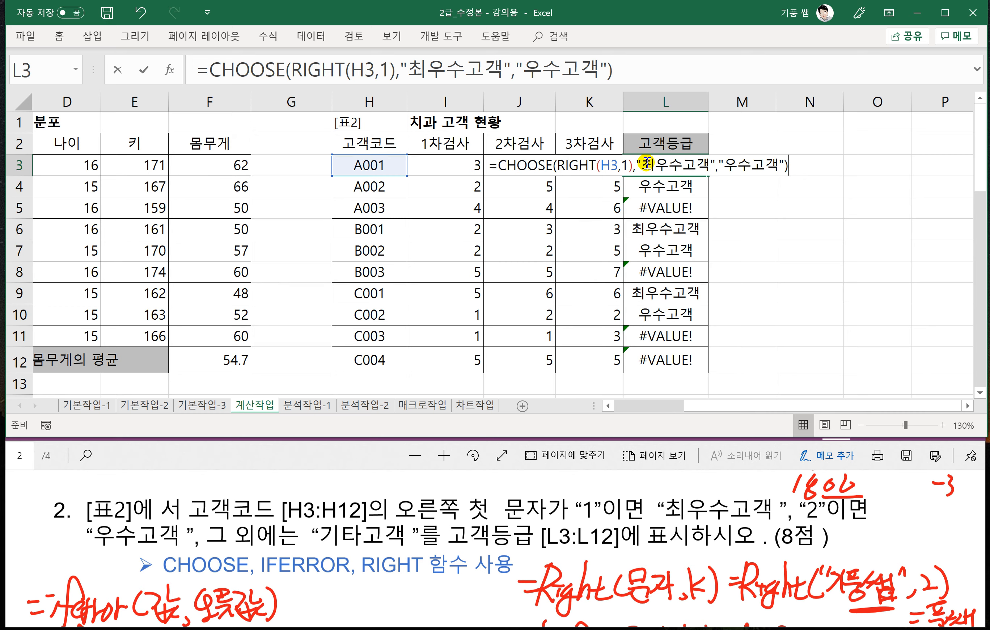
{"action": "left_click", "coordinate": [501, 168]}
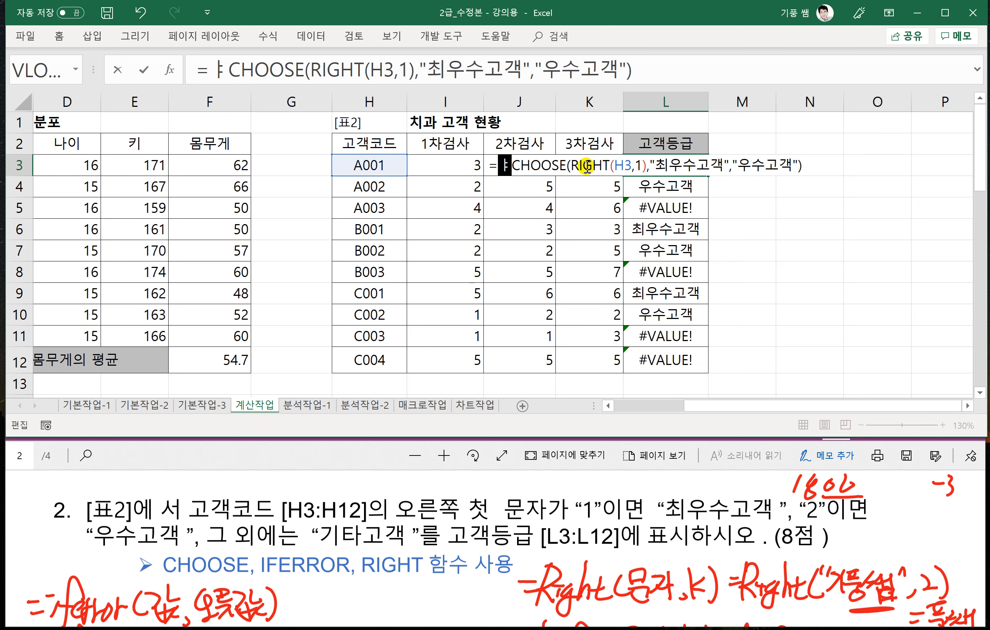
{"action": "type", "text": "IFERROR"}
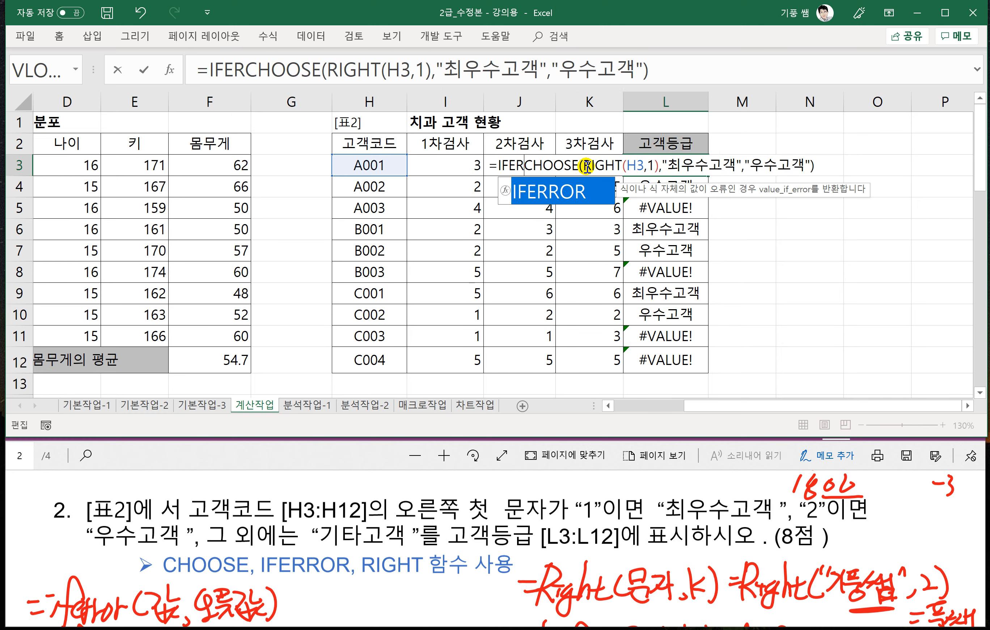
{"action": "type", "text": "("}
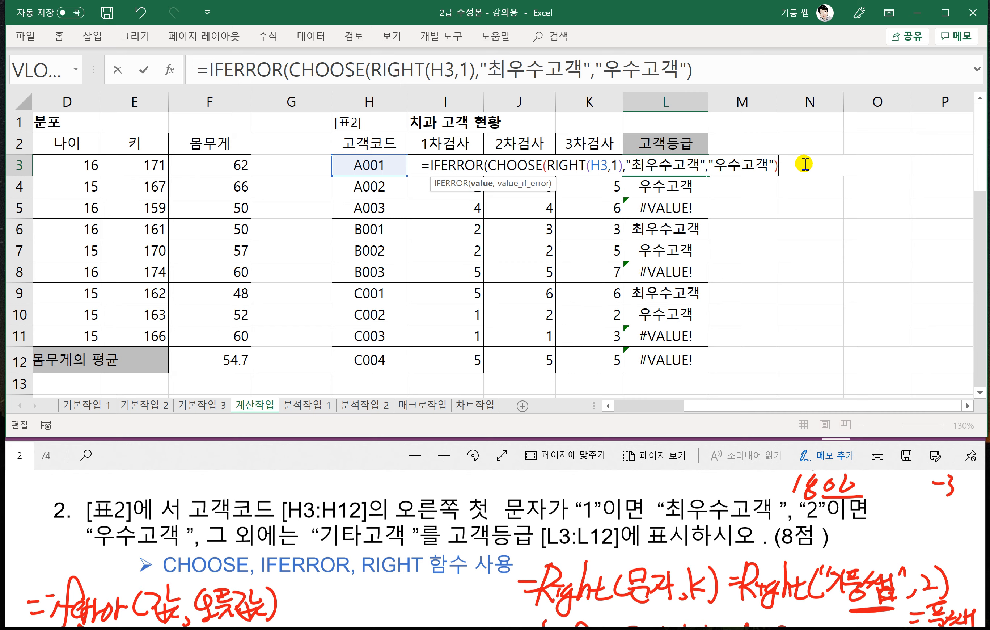
{"action": "type", "text": ",\""}
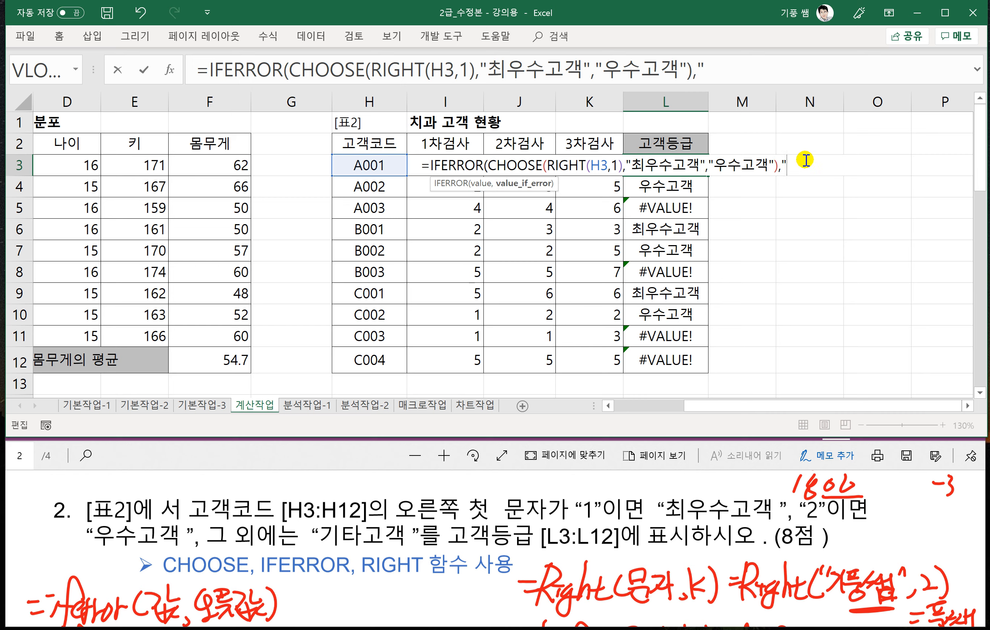
{"action": "type", "text": "기타고객"}
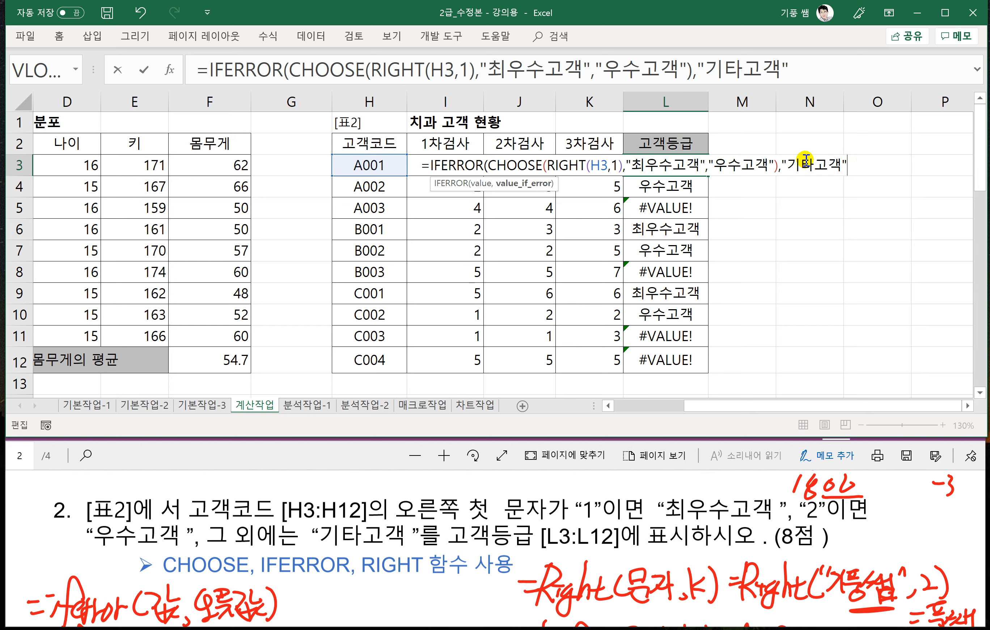
{"action": "type", "text": "\")"}
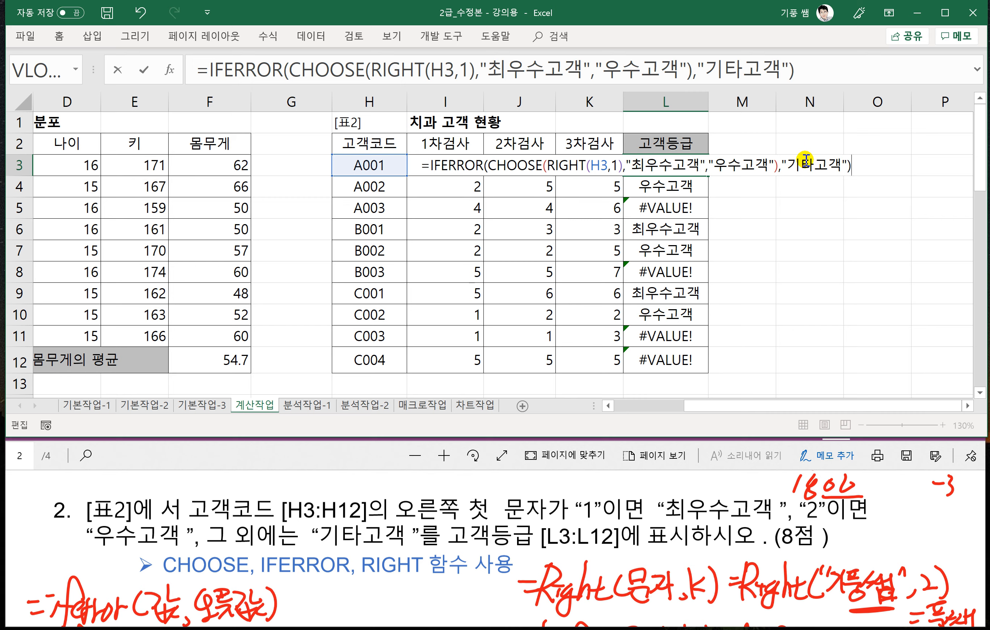
{"action": "key", "text": "Return"}
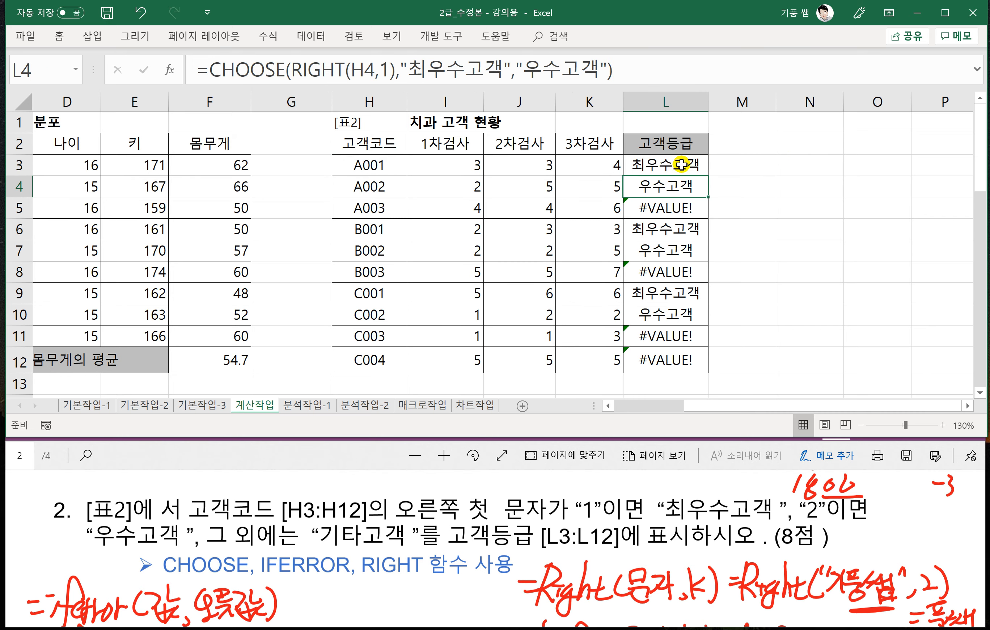
{"action": "left_click", "coordinate": [695, 166]}
{"action": "double_click", "coordinate": [709, 177]}
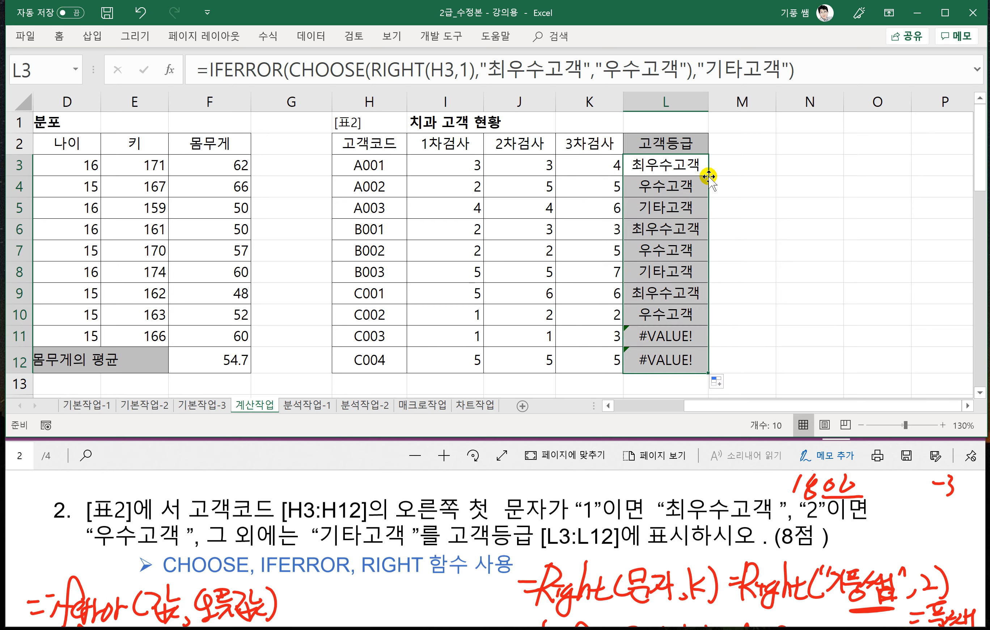
{"action": "left_click", "coordinate": [757, 258]}
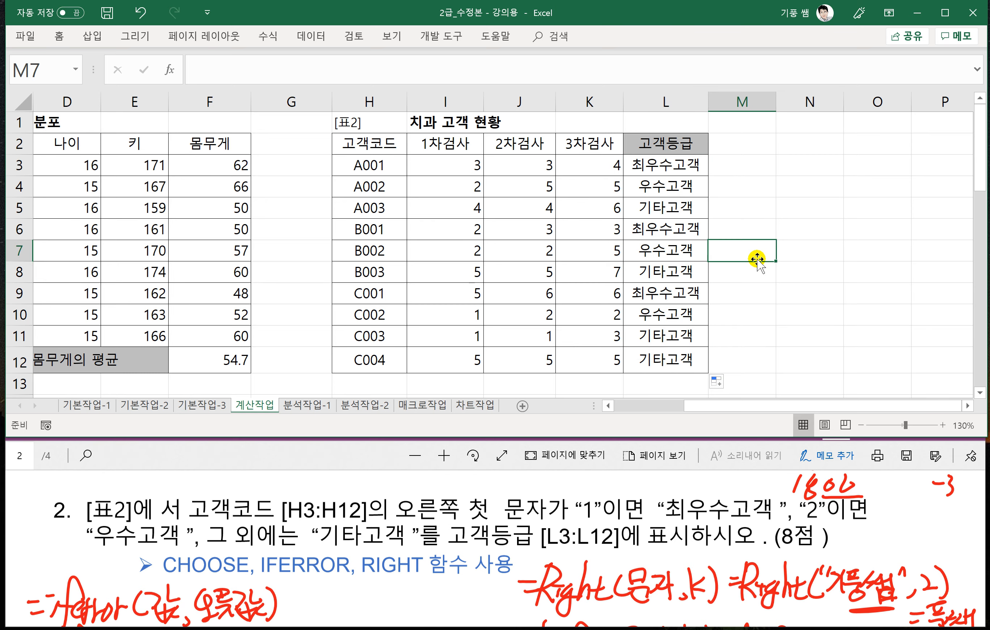
With 표3 in view on the sheet, switch to task 3 in the exam PDF and handwrite 이상 above 3시간이면
{"action": "left_click_drag", "start_coordinate": [690, 403], "coordinate": [615, 404]}
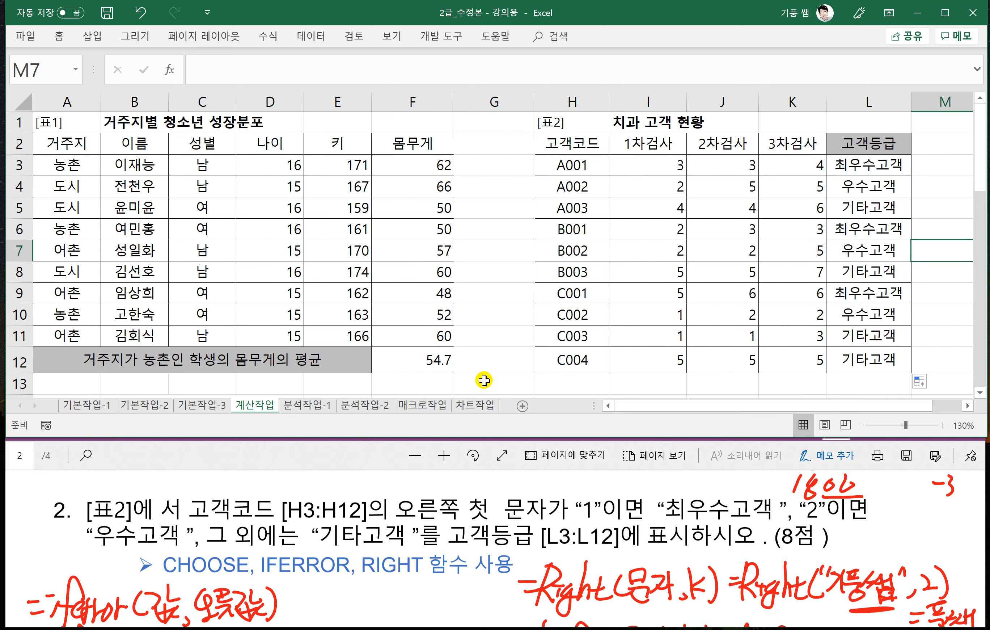
{"action": "left_click", "coordinate": [483, 380]}
{"action": "scroll", "coordinate": [483, 380], "scroll_direction": "down", "scroll_amount": 3}
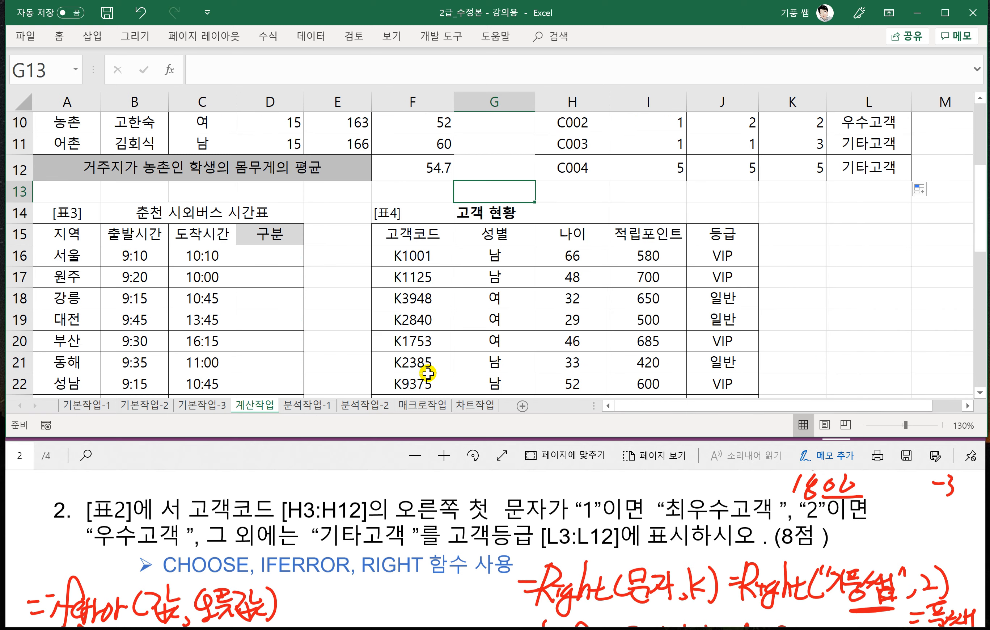
{"action": "scroll", "coordinate": [337, 346], "scroll_direction": "down", "scroll_amount": 1}
{"action": "left_click", "coordinate": [336, 346]}
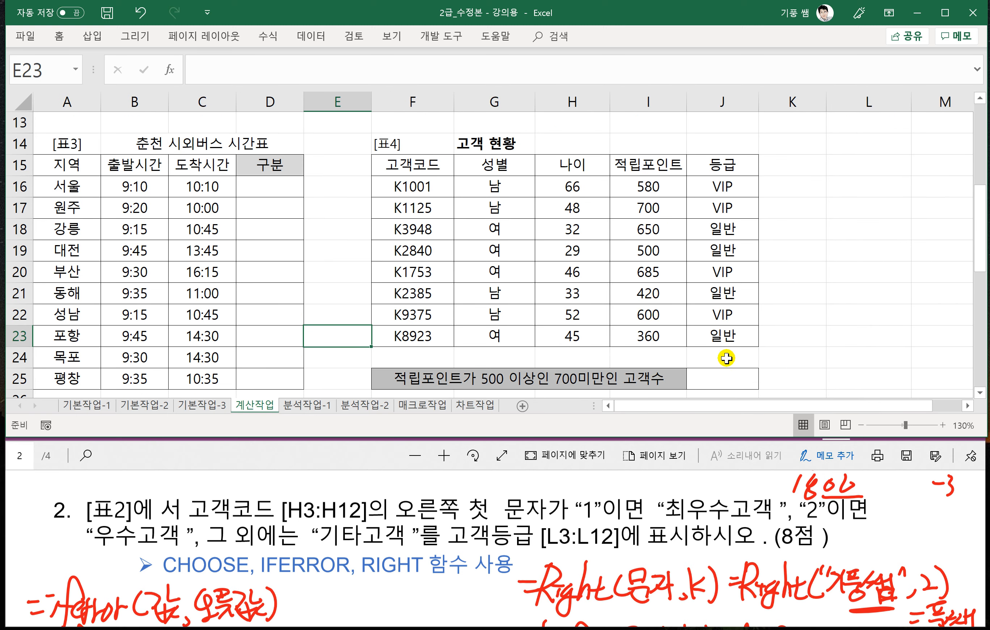
{"action": "left_click", "coordinate": [979, 392]}
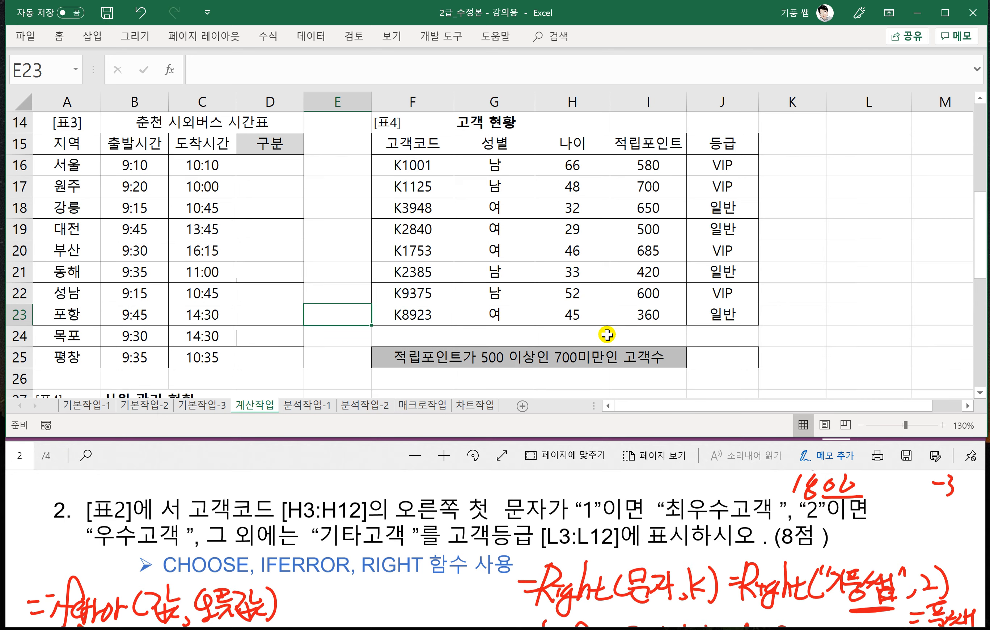
{"action": "left_click", "coordinate": [340, 525]}
{"action": "scroll", "coordinate": [283, 557], "scroll_direction": "down", "scroll_amount": 5}
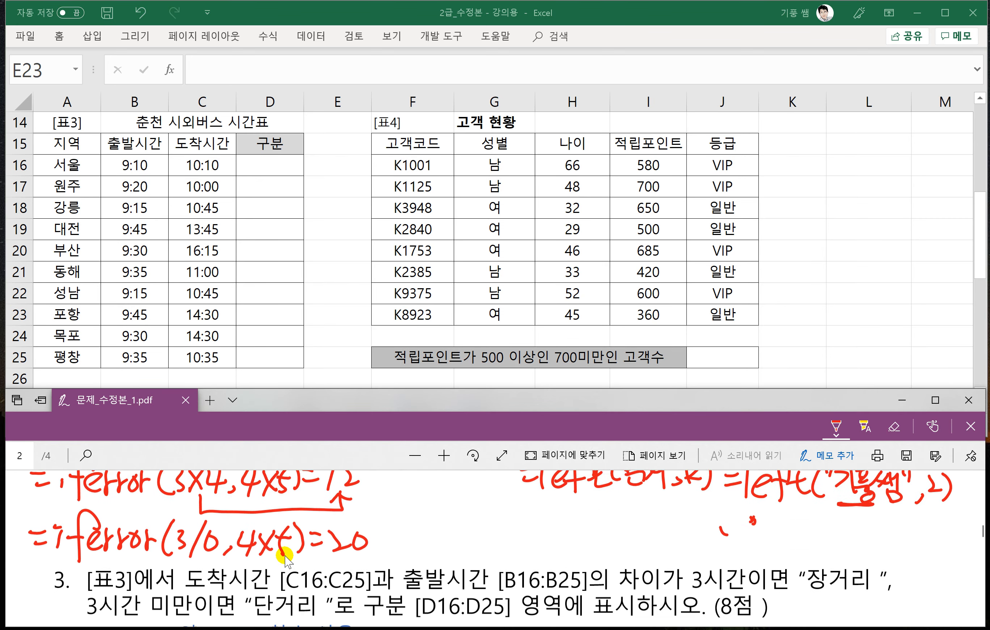
{"action": "scroll", "coordinate": [285, 559], "scroll_direction": "down", "scroll_amount": 2}
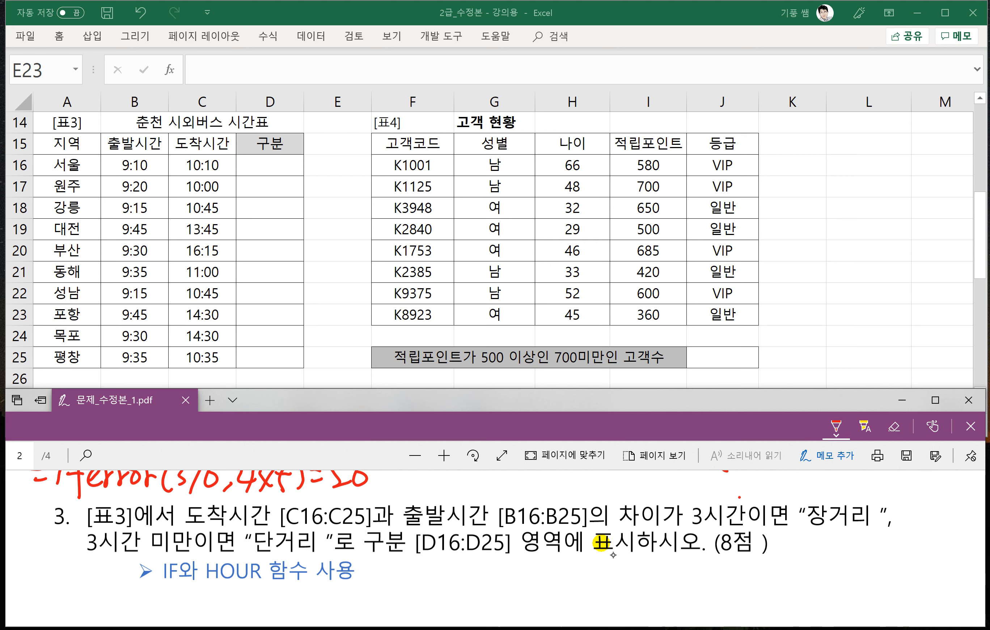
{"action": "mouse_move", "coordinate": [729, 496]}
{"action": "left_mouse_down"}
{"action": "mouse_move", "coordinate": [734, 506]}
{"action": "mouse_move", "coordinate": [764, 494]}
{"action": "mouse_move", "coordinate": [728, 495]}
{"action": "mouse_move", "coordinate": [765, 492]}
{"action": "mouse_move", "coordinate": [760, 501]}
{"action": "left_mouse_up"}
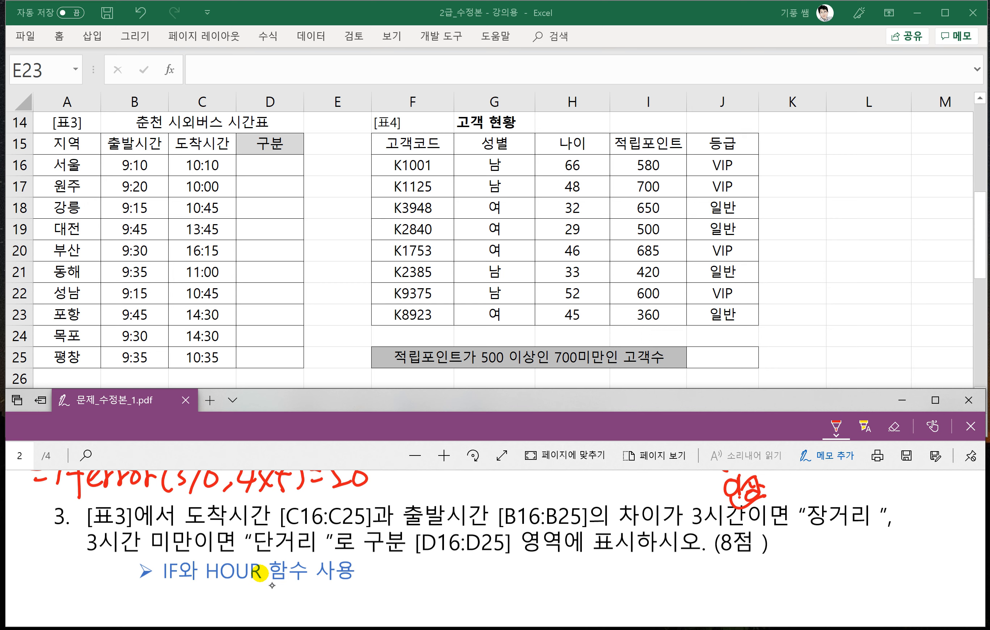
Handwrite the IF syntax =if(조건,참,거짓) in red beside task 3's IF와 HOUR 함수 사용 hint
{"action": "left_click_drag", "start_coordinate": [407, 579], "coordinate": [421, 577]}
{"action": "left_click_drag", "start_coordinate": [407, 587], "coordinate": [423, 586]}
{"action": "mouse_move", "coordinate": [433, 576]}
{"action": "left_mouse_down"}
{"action": "mouse_move", "coordinate": [432, 589]}
{"action": "mouse_move", "coordinate": [434, 569]}
{"action": "left_mouse_up"}
{"action": "mouse_move", "coordinate": [456, 572]}
{"action": "left_mouse_down"}
{"action": "mouse_move", "coordinate": [454, 560]}
{"action": "mouse_move", "coordinate": [443, 600]}
{"action": "left_mouse_up"}
{"action": "mouse_move", "coordinate": [435, 581]}
{"action": "left_mouse_down"}
{"action": "mouse_move", "coordinate": [467, 589]}
{"action": "mouse_move", "coordinate": [486, 568]}
{"action": "mouse_move", "coordinate": [471, 585]}
{"action": "left_mouse_up"}
{"action": "left_click_drag", "start_coordinate": [478, 577], "coordinate": [499, 584]}
{"action": "mouse_move", "coordinate": [493, 578]}
{"action": "left_mouse_down"}
{"action": "mouse_move", "coordinate": [506, 577]}
{"action": "mouse_move", "coordinate": [505, 591]}
{"action": "left_mouse_up"}
{"action": "mouse_move", "coordinate": [489, 585]}
{"action": "left_mouse_down"}
{"action": "mouse_move", "coordinate": [512, 593]}
{"action": "mouse_move", "coordinate": [537, 570]}
{"action": "left_mouse_up"}
{"action": "mouse_move", "coordinate": [530, 572]}
{"action": "left_mouse_down"}
{"action": "mouse_move", "coordinate": [522, 586]}
{"action": "mouse_move", "coordinate": [539, 581]}
{"action": "left_mouse_up"}
{"action": "mouse_move", "coordinate": [545, 568]}
{"action": "left_mouse_down"}
{"action": "mouse_move", "coordinate": [546, 589]}
{"action": "mouse_move", "coordinate": [536, 594]}
{"action": "left_mouse_up"}
{"action": "left_click_drag", "start_coordinate": [530, 589], "coordinate": [581, 578]}
{"action": "mouse_move", "coordinate": [582, 571]}
{"action": "left_mouse_down"}
{"action": "mouse_move", "coordinate": [583, 590]}
{"action": "mouse_move", "coordinate": [597, 569]}
{"action": "left_mouse_up"}
{"action": "mouse_move", "coordinate": [594, 570]}
{"action": "left_mouse_down"}
{"action": "mouse_move", "coordinate": [582, 586]}
{"action": "mouse_move", "coordinate": [604, 584]}
{"action": "left_mouse_up"}
{"action": "left_click_drag", "start_coordinate": [593, 584], "coordinate": [586, 596]}
{"action": "left_click_drag", "start_coordinate": [593, 587], "coordinate": [607, 591]}
{"action": "left_click_drag", "start_coordinate": [610, 564], "coordinate": [607, 595]}
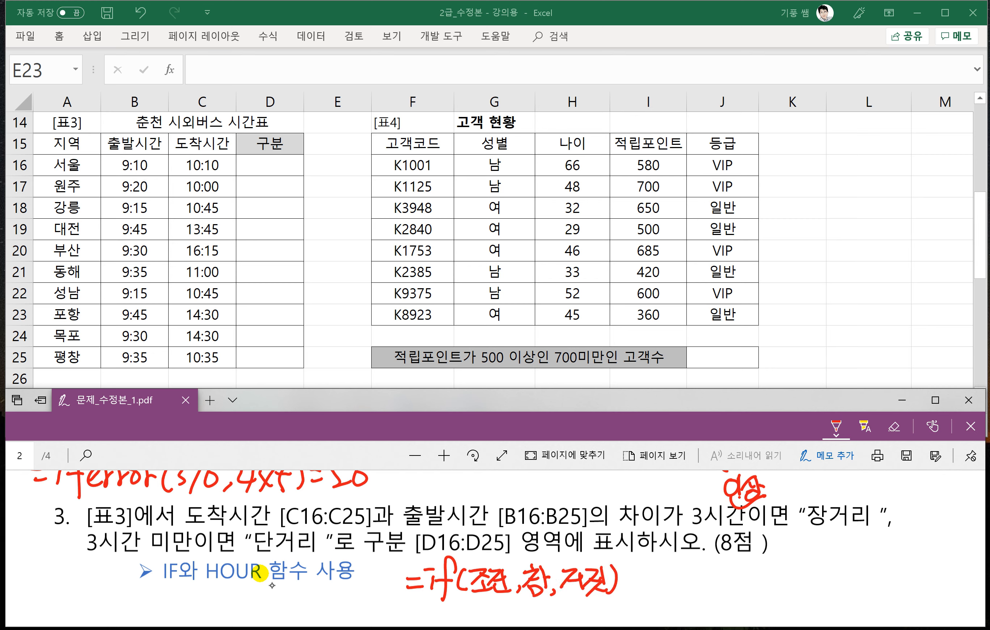
In task 3, outline the time-difference condition and label it 조건, and underline 장거리 and 단거리, labelling them 참 and 거짓
{"action": "mouse_move", "coordinate": [176, 525]}
{"action": "left_mouse_down"}
{"action": "mouse_move", "coordinate": [773, 533]}
{"action": "mouse_move", "coordinate": [785, 499]}
{"action": "mouse_move", "coordinate": [680, 474]}
{"action": "mouse_move", "coordinate": [208, 497]}
{"action": "mouse_move", "coordinate": [183, 526]}
{"action": "left_mouse_up"}
{"action": "left_click_drag", "start_coordinate": [581, 484], "coordinate": [628, 502]}
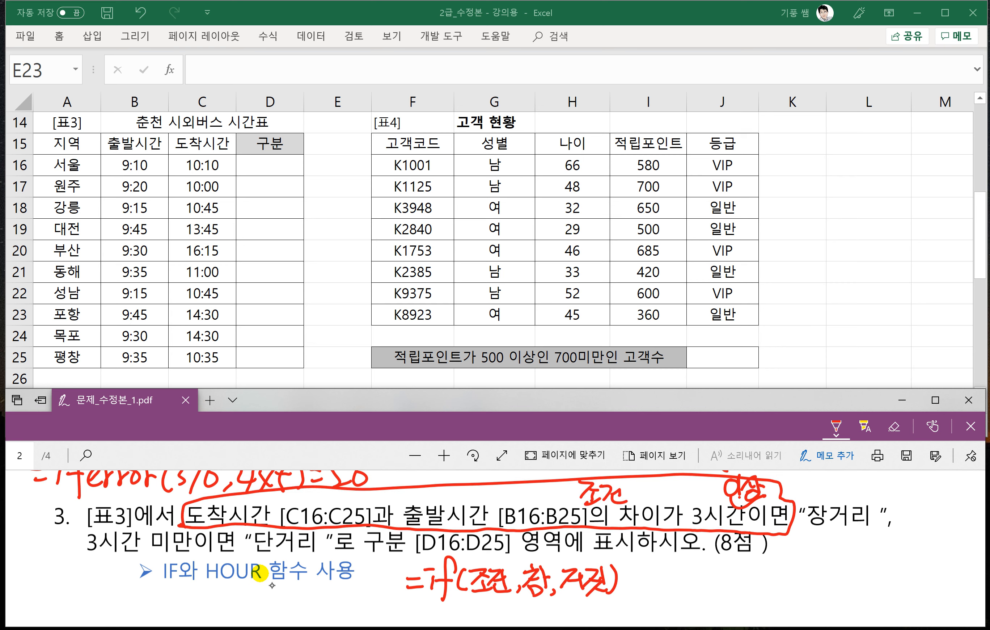
{"action": "mouse_move", "coordinate": [806, 533]}
{"action": "left_mouse_down"}
{"action": "mouse_move", "coordinate": [885, 530]}
{"action": "mouse_move", "coordinate": [852, 555]}
{"action": "mouse_move", "coordinate": [865, 557]}
{"action": "mouse_move", "coordinate": [863, 571]}
{"action": "left_mouse_up"}
{"action": "mouse_move", "coordinate": [248, 555]}
{"action": "left_mouse_down"}
{"action": "mouse_move", "coordinate": [314, 552]}
{"action": "mouse_move", "coordinate": [255, 582]}
{"action": "mouse_move", "coordinate": [279, 571]}
{"action": "left_mouse_up"}
{"action": "mouse_move", "coordinate": [279, 562]}
{"action": "left_mouse_down"}
{"action": "mouse_move", "coordinate": [273, 587]}
{"action": "mouse_move", "coordinate": [292, 563]}
{"action": "left_mouse_up"}
{"action": "mouse_move", "coordinate": [288, 565]}
{"action": "left_mouse_down"}
{"action": "mouse_move", "coordinate": [280, 580]}
{"action": "mouse_move", "coordinate": [296, 577]}
{"action": "left_mouse_up"}
{"action": "left_click_drag", "start_coordinate": [290, 575], "coordinate": [277, 596]}
{"action": "left_click_drag", "start_coordinate": [288, 582], "coordinate": [298, 593]}
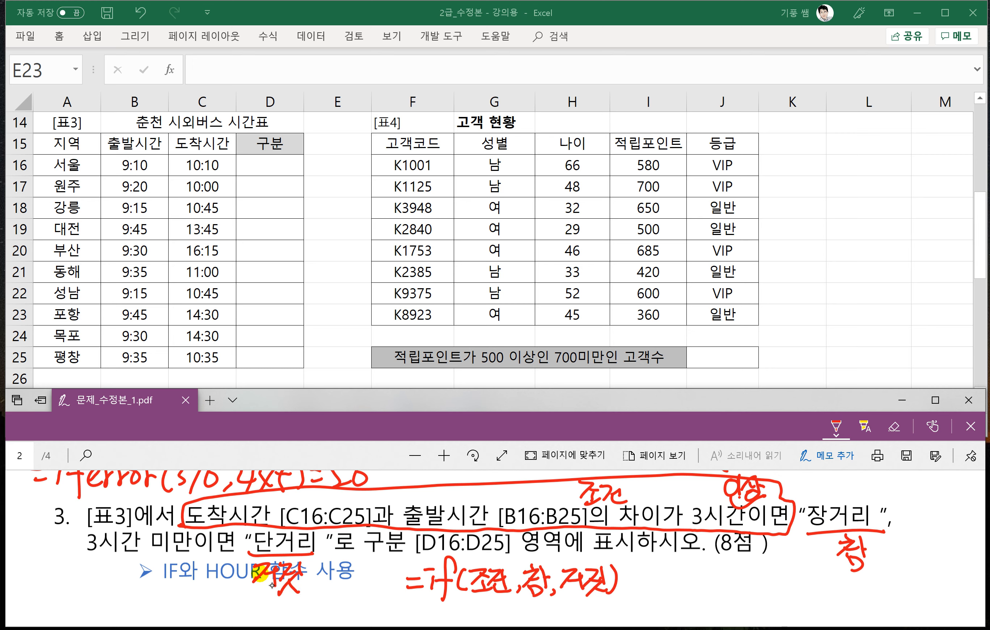
Handwrite the HOUR syntax =Hour(시간) in red beside the IF syntax note
{"action": "left_click_drag", "start_coordinate": [668, 584], "coordinate": [676, 586]}
{"action": "mouse_move", "coordinate": [688, 562]}
{"action": "left_mouse_down"}
{"action": "mouse_move", "coordinate": [684, 587]}
{"action": "mouse_move", "coordinate": [703, 576]}
{"action": "left_mouse_up"}
{"action": "mouse_move", "coordinate": [703, 560]}
{"action": "left_mouse_down"}
{"action": "mouse_move", "coordinate": [698, 597]}
{"action": "mouse_move", "coordinate": [724, 591]}
{"action": "left_mouse_up"}
{"action": "mouse_move", "coordinate": [729, 573]}
{"action": "left_mouse_down"}
{"action": "mouse_move", "coordinate": [728, 594]}
{"action": "mouse_move", "coordinate": [753, 568]}
{"action": "mouse_move", "coordinate": [754, 585]}
{"action": "mouse_move", "coordinate": [772, 590]}
{"action": "left_mouse_up"}
{"action": "left_click_drag", "start_coordinate": [777, 568], "coordinate": [796, 582]}
{"action": "mouse_move", "coordinate": [800, 575]}
{"action": "left_mouse_down"}
{"action": "mouse_move", "coordinate": [809, 575]}
{"action": "mouse_move", "coordinate": [803, 593]}
{"action": "left_mouse_up"}
{"action": "left_click_drag", "start_coordinate": [807, 562], "coordinate": [811, 594]}
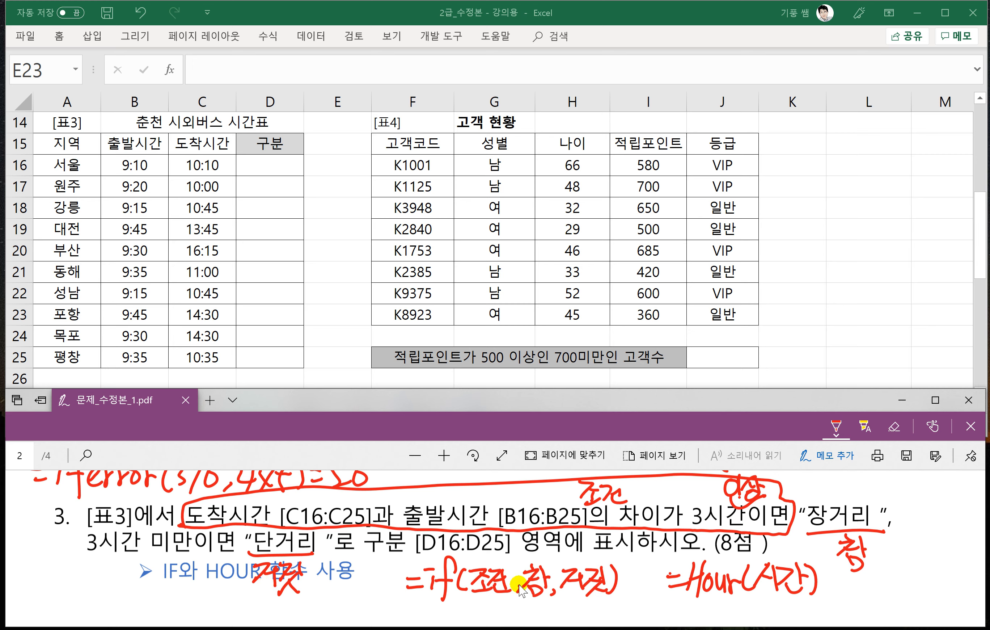
Handwrite the example =Hour("12:30") ⇒ 12 below the HOUR syntax
{"action": "scroll", "coordinate": [766, 590], "scroll_direction": "down", "scroll_amount": 1}
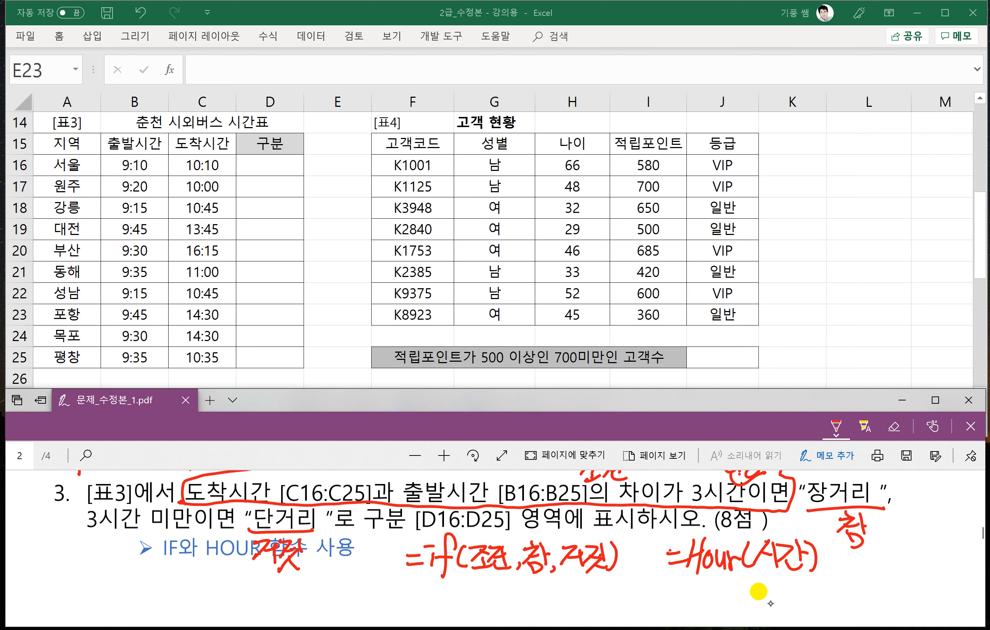
{"action": "left_click_drag", "start_coordinate": [675, 590], "coordinate": [690, 604]}
{"action": "left_click_drag", "start_coordinate": [699, 582], "coordinate": [693, 607]}
{"action": "mouse_move", "coordinate": [696, 597]}
{"action": "left_mouse_down"}
{"action": "mouse_move", "coordinate": [710, 592]}
{"action": "mouse_move", "coordinate": [703, 610]}
{"action": "left_mouse_up"}
{"action": "left_click_drag", "start_coordinate": [717, 593], "coordinate": [740, 611]}
{"action": "mouse_move", "coordinate": [741, 600]}
{"action": "left_mouse_down"}
{"action": "mouse_move", "coordinate": [751, 596]}
{"action": "mouse_move", "coordinate": [754, 608]}
{"action": "left_mouse_up"}
{"action": "mouse_move", "coordinate": [767, 576]}
{"action": "left_mouse_down"}
{"action": "mouse_move", "coordinate": [783, 604]}
{"action": "mouse_move", "coordinate": [815, 605]}
{"action": "left_mouse_up"}
{"action": "left_click", "coordinate": [806, 591]}
{"action": "left_click", "coordinate": [807, 601]}
{"action": "mouse_move", "coordinate": [840, 587]}
{"action": "left_mouse_down"}
{"action": "mouse_move", "coordinate": [871, 604]}
{"action": "mouse_move", "coordinate": [912, 594]}
{"action": "left_mouse_up"}
{"action": "mouse_move", "coordinate": [900, 579]}
{"action": "left_mouse_down"}
{"action": "mouse_move", "coordinate": [905, 608]}
{"action": "mouse_move", "coordinate": [951, 601]}
{"action": "left_mouse_up"}
Handwrite the comparison example =minute("12:30) ⇒ 30 below the HOUR example
{"action": "scroll", "coordinate": [793, 607], "scroll_direction": "down", "scroll_amount": 2}
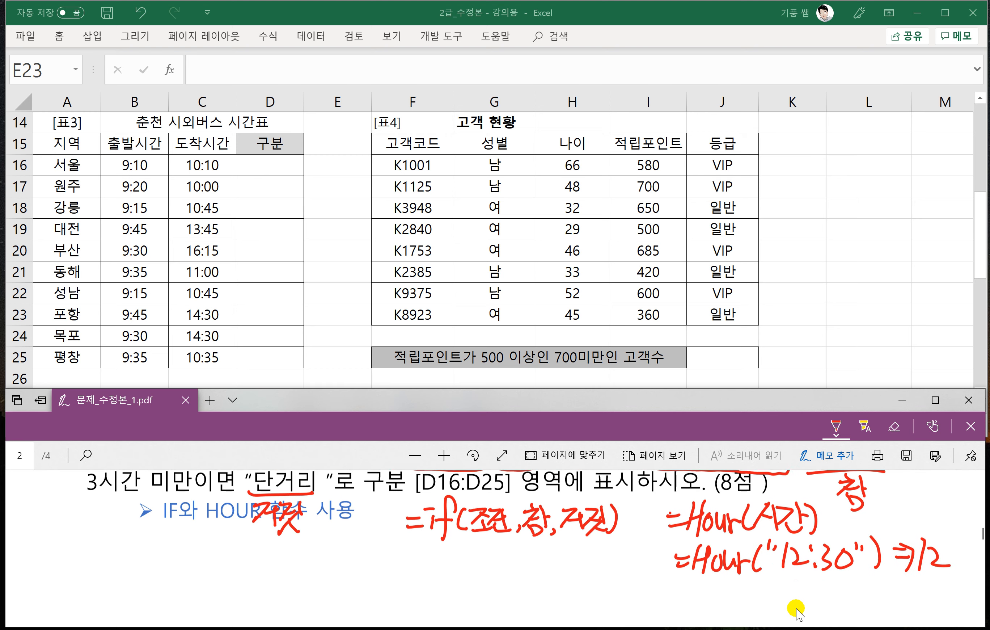
{"action": "left_click_drag", "start_coordinate": [669, 583], "coordinate": [690, 606]}
{"action": "left_click_drag", "start_coordinate": [690, 598], "coordinate": [769, 607]}
{"action": "mouse_move", "coordinate": [757, 595]}
{"action": "left_mouse_down"}
{"action": "mouse_move", "coordinate": [787, 597]}
{"action": "mouse_move", "coordinate": [790, 608]}
{"action": "left_mouse_up"}
{"action": "mouse_move", "coordinate": [804, 580]}
{"action": "left_mouse_down"}
{"action": "mouse_move", "coordinate": [796, 607]}
{"action": "mouse_move", "coordinate": [806, 586]}
{"action": "mouse_move", "coordinate": [826, 606]}
{"action": "mouse_move", "coordinate": [859, 597]}
{"action": "left_mouse_up"}
{"action": "mouse_move", "coordinate": [870, 586]}
{"action": "left_mouse_down"}
{"action": "mouse_move", "coordinate": [860, 606]}
{"action": "mouse_move", "coordinate": [874, 593]}
{"action": "left_mouse_up"}
{"action": "mouse_move", "coordinate": [885, 578]}
{"action": "left_mouse_down"}
{"action": "mouse_move", "coordinate": [890, 611]}
{"action": "mouse_move", "coordinate": [914, 605]}
{"action": "left_mouse_up"}
{"action": "mouse_move", "coordinate": [920, 583]}
{"action": "left_mouse_down"}
{"action": "mouse_move", "coordinate": [929, 590]}
{"action": "mouse_move", "coordinate": [922, 606]}
{"action": "left_mouse_up"}
{"action": "left_click_drag", "start_coordinate": [949, 585], "coordinate": [942, 599]}
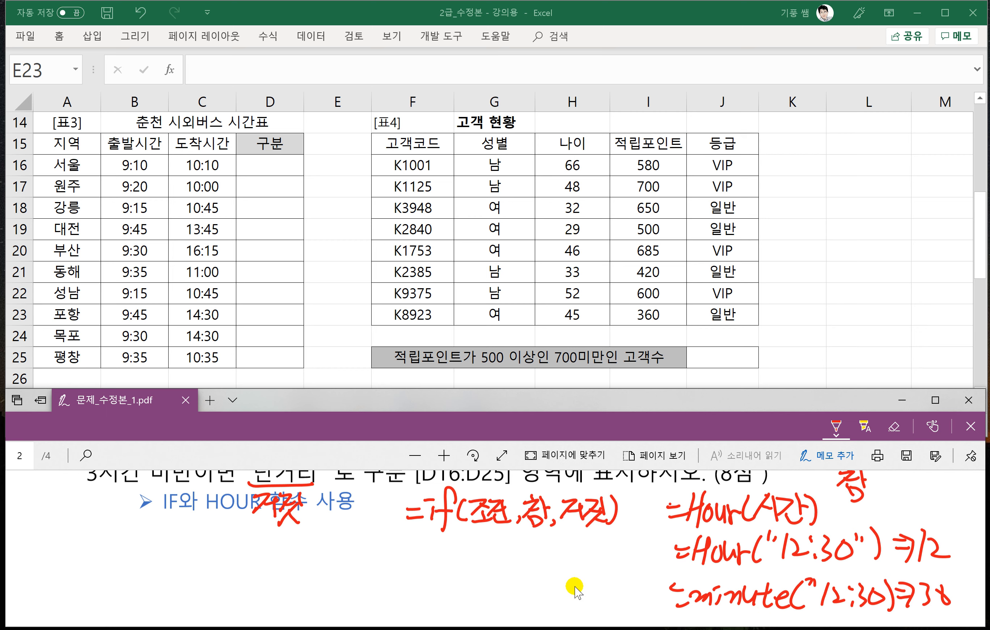
In Excel, start the formula =IF(C16-B16>=3, in D16 under 구분, testing arrival minus departure time
{"action": "scroll", "coordinate": [521, 574], "scroll_direction": "up", "scroll_amount": 2}
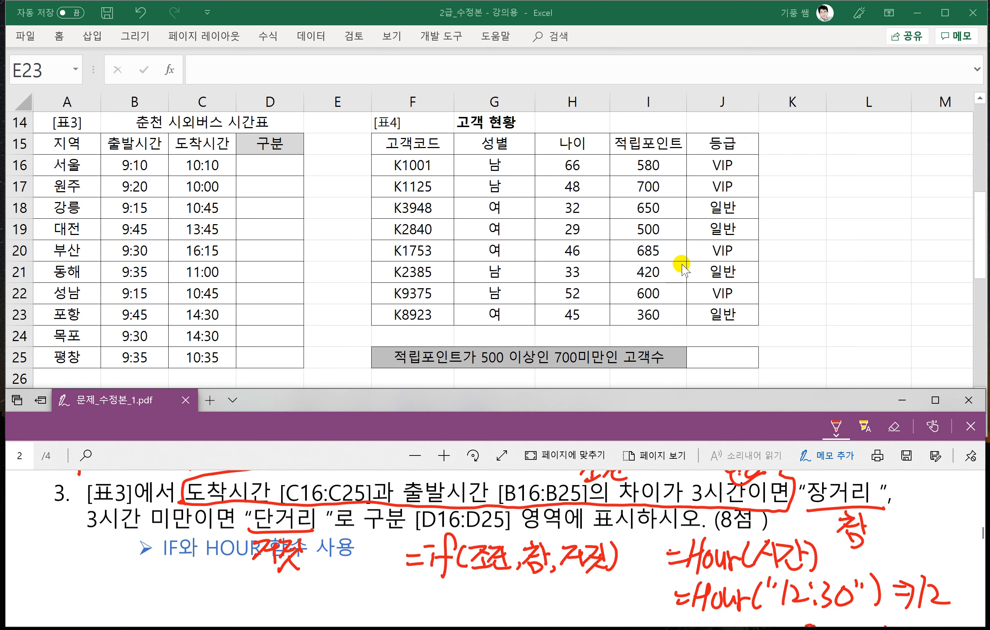
{"action": "left_click", "coordinate": [280, 165]}
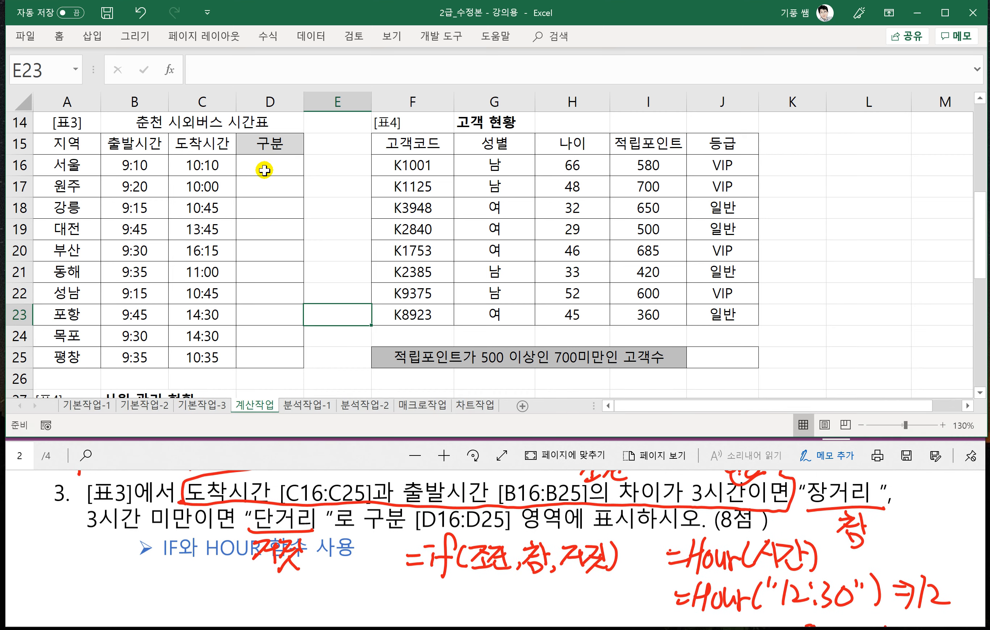
{"action": "left_click", "coordinate": [293, 167]}
{"action": "type", "text": "="}
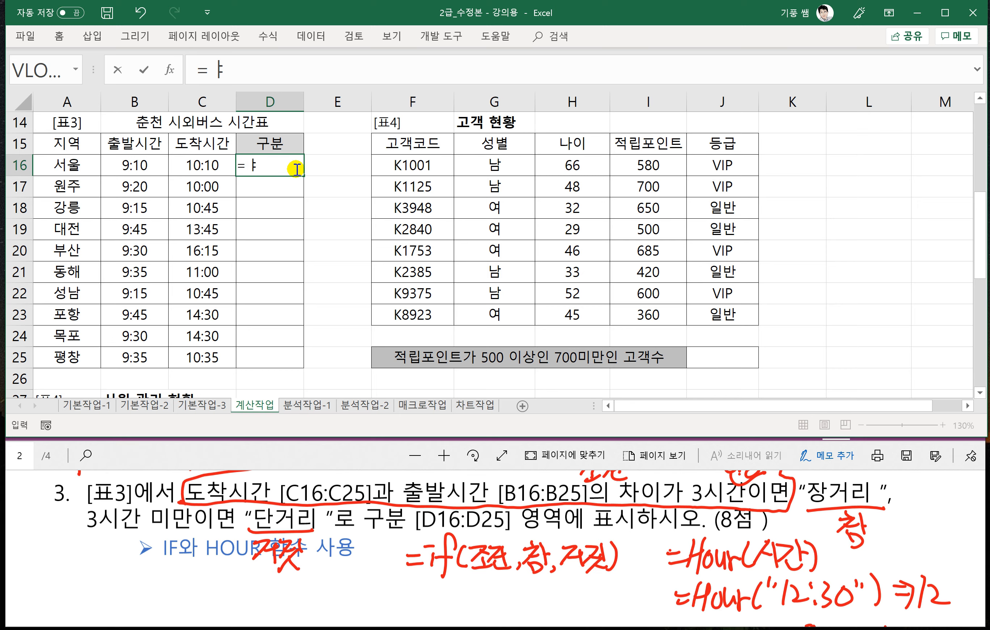
{"action": "type", "text": "IF("}
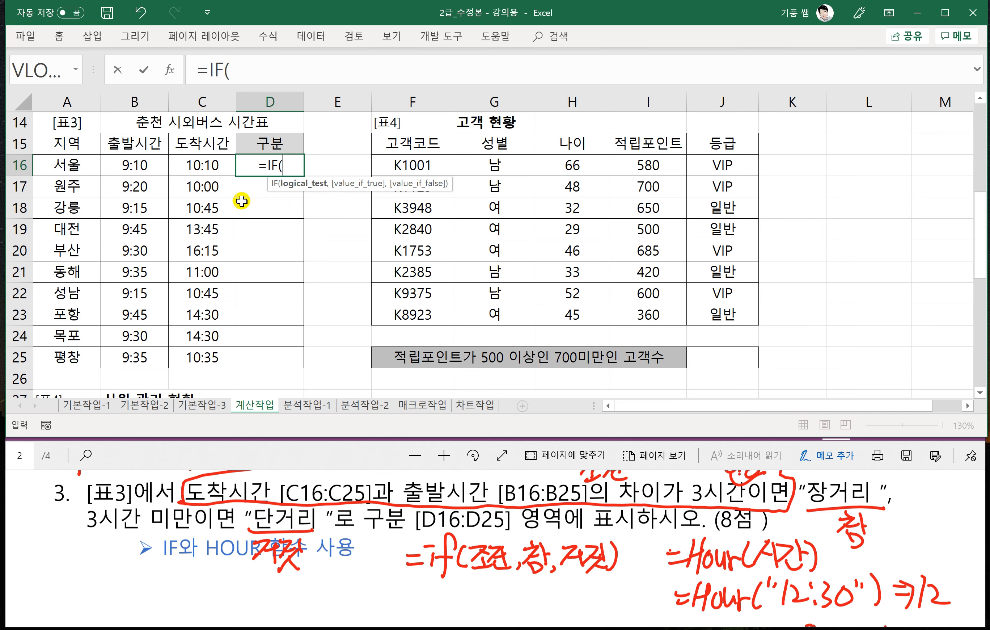
{"action": "left_click", "coordinate": [206, 167]}
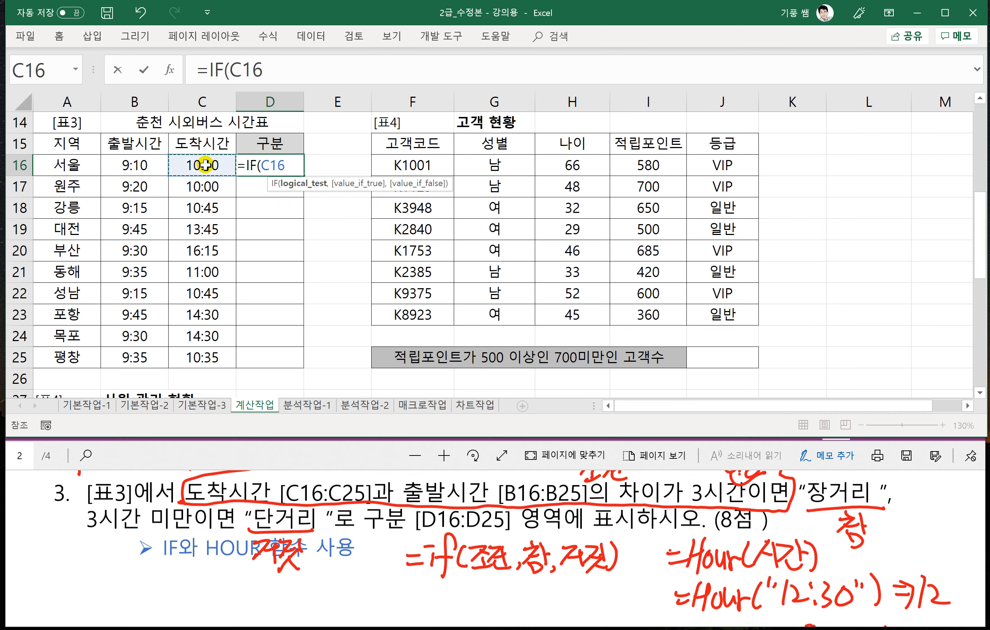
{"action": "type", "text": "-"}
{"action": "left_click", "coordinate": [134, 167]}
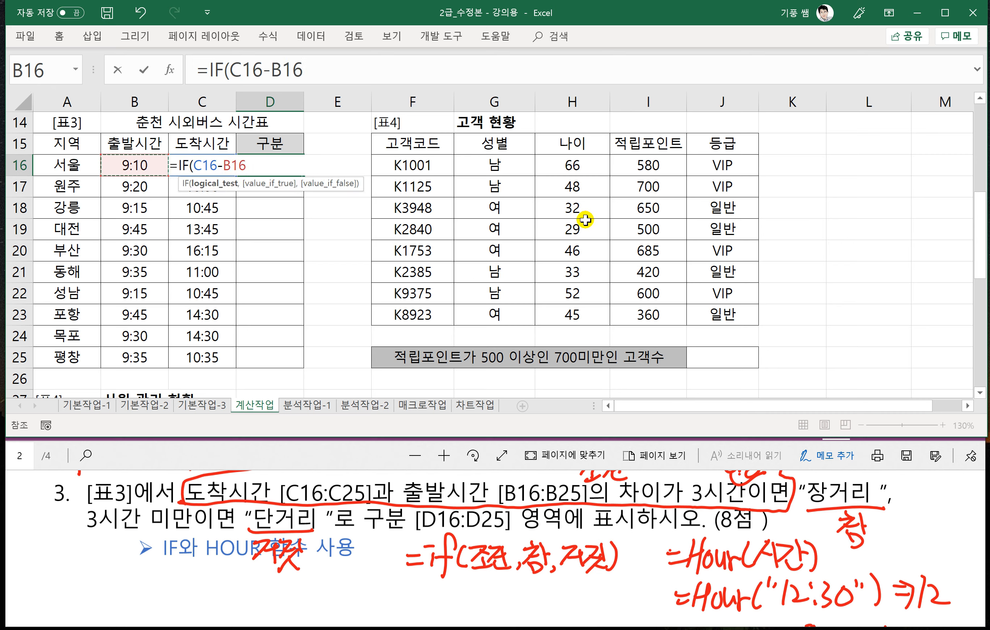
{"action": "type", "text": ">=3,"}
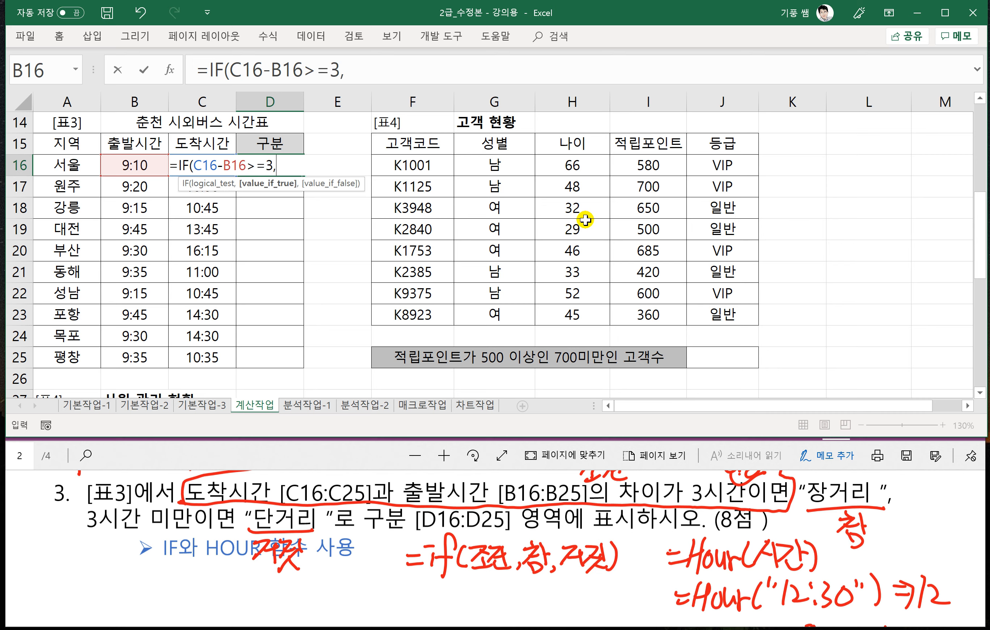
Complete the D16 formula as =IF(C16-B16>=3,"장거리","단거리") and fill it down to D25
{"action": "type", "text": "\"장거리"}
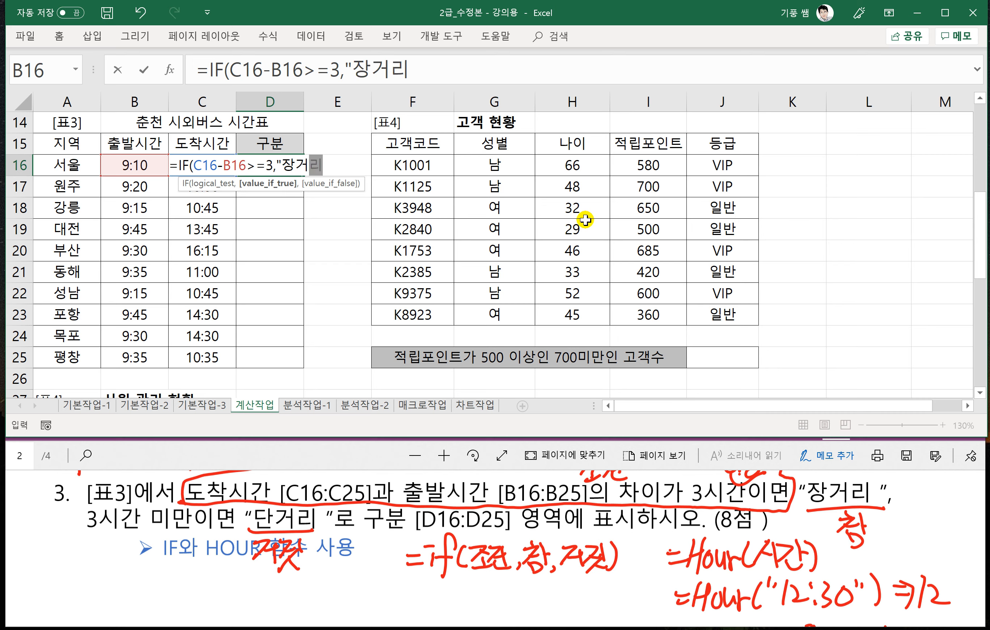
{"action": "type", "text": "\",\""}
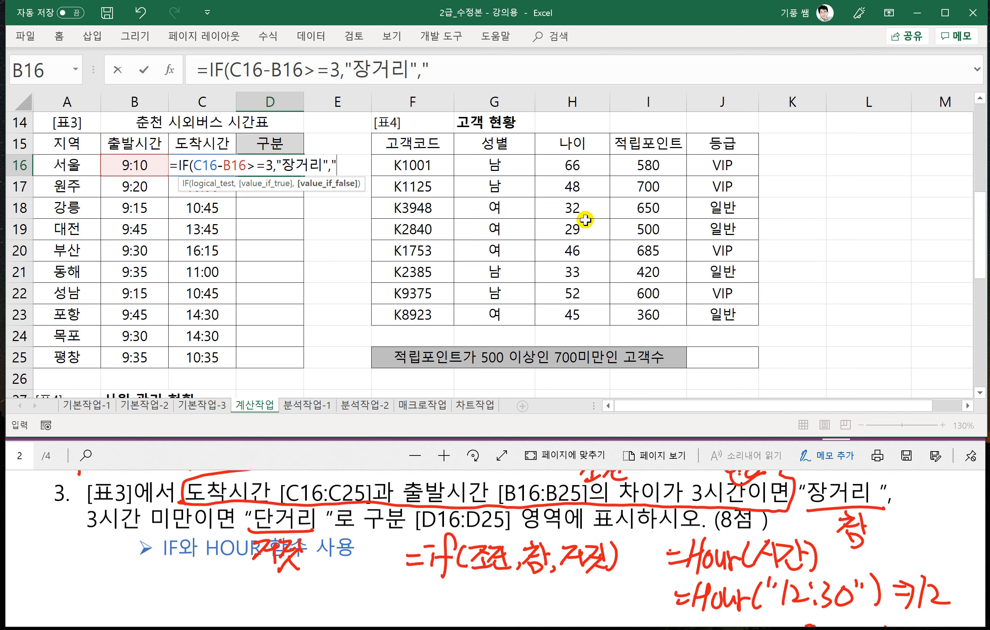
{"action": "type", "text": "단거리"}
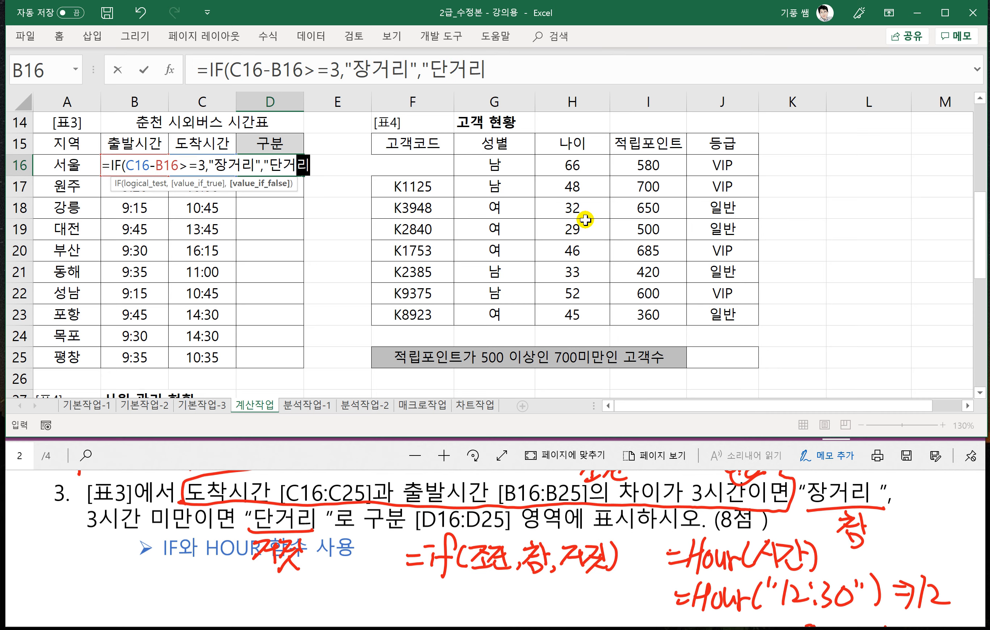
{"action": "type", "text": "\")"}
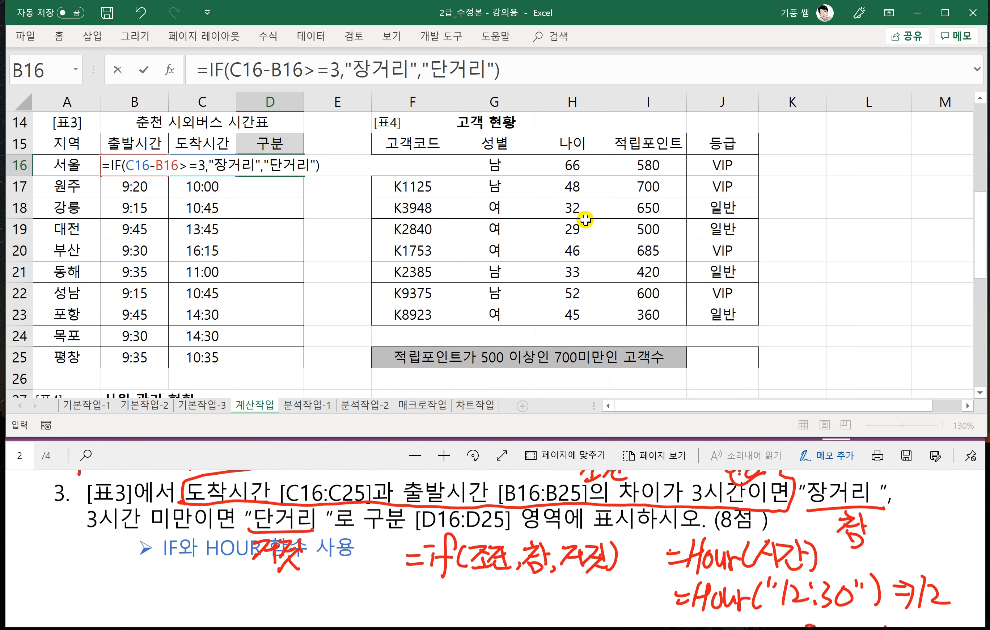
{"action": "key", "text": "Return"}
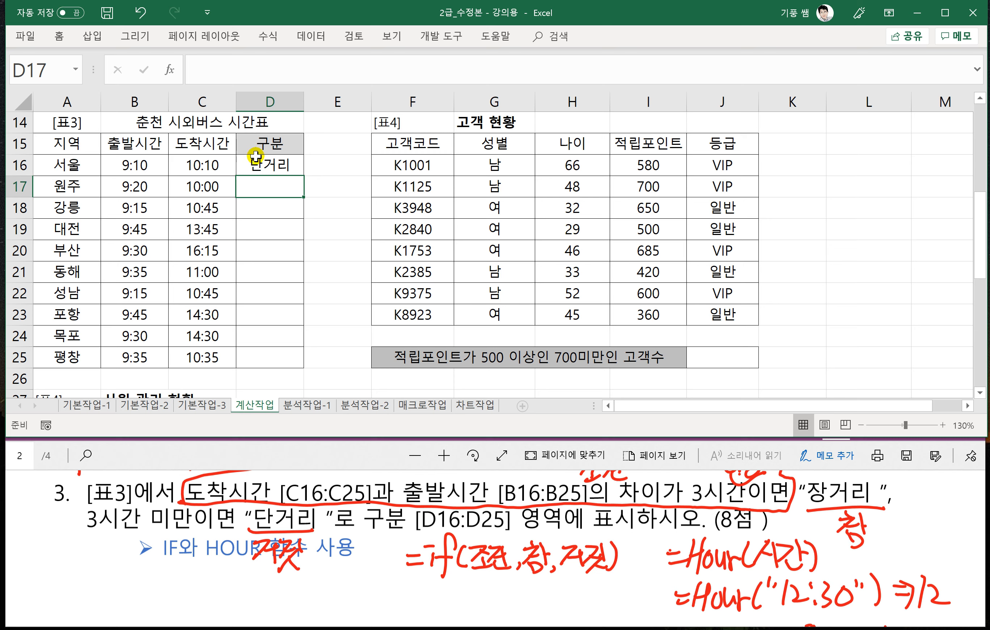
{"action": "left_click", "coordinate": [277, 163]}
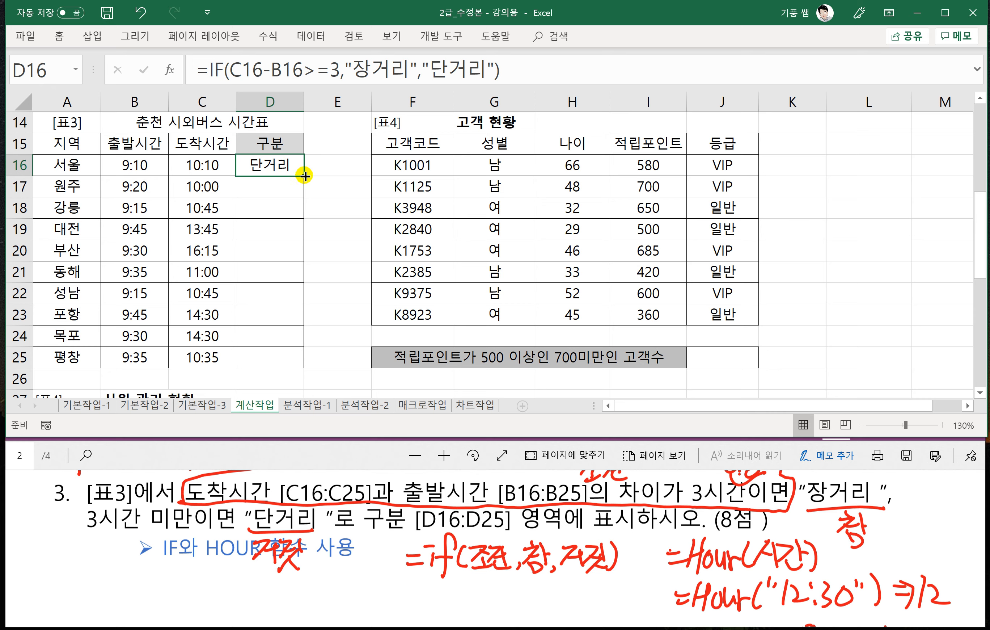
{"action": "left_click_drag", "start_coordinate": [305, 176], "coordinate": [301, 362]}
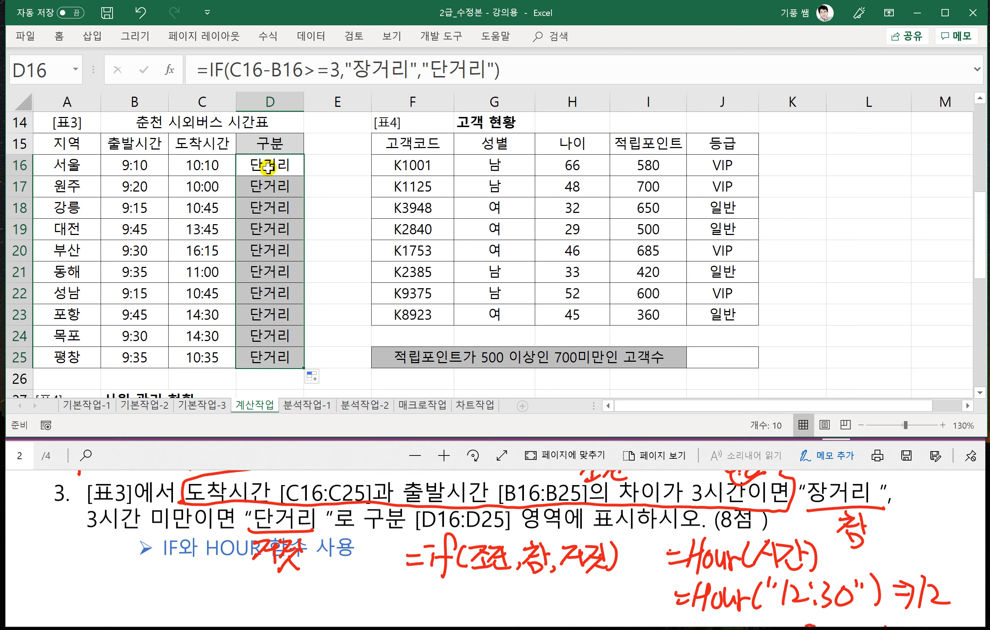
Clear the formulas from the 구분 range D16:D25
{"action": "left_click", "coordinate": [267, 167]}
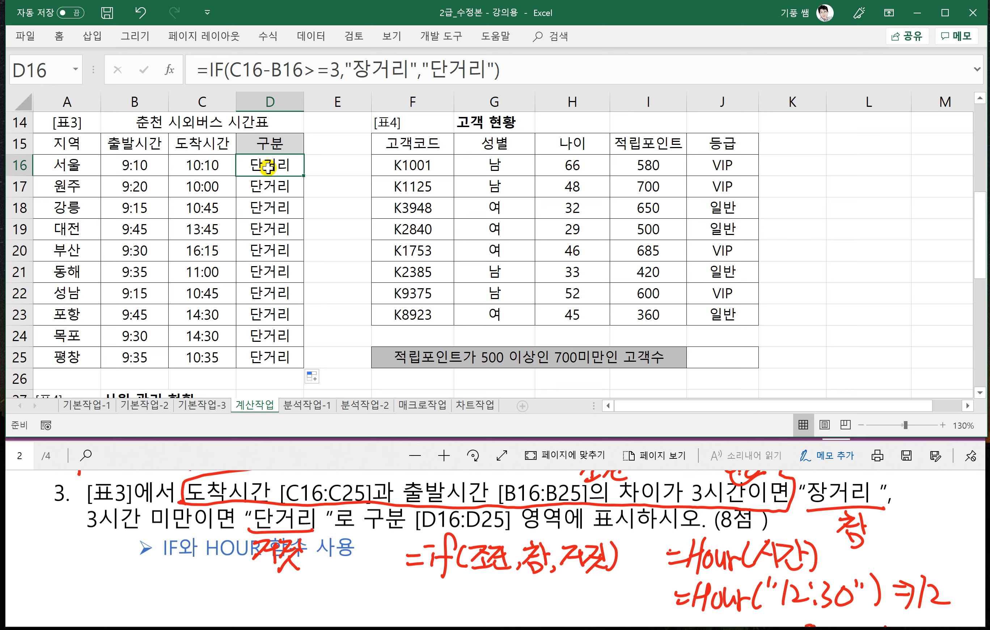
{"action": "left_click_drag", "start_coordinate": [272, 163], "coordinate": [278, 357]}
{"action": "key", "text": "Delete"}
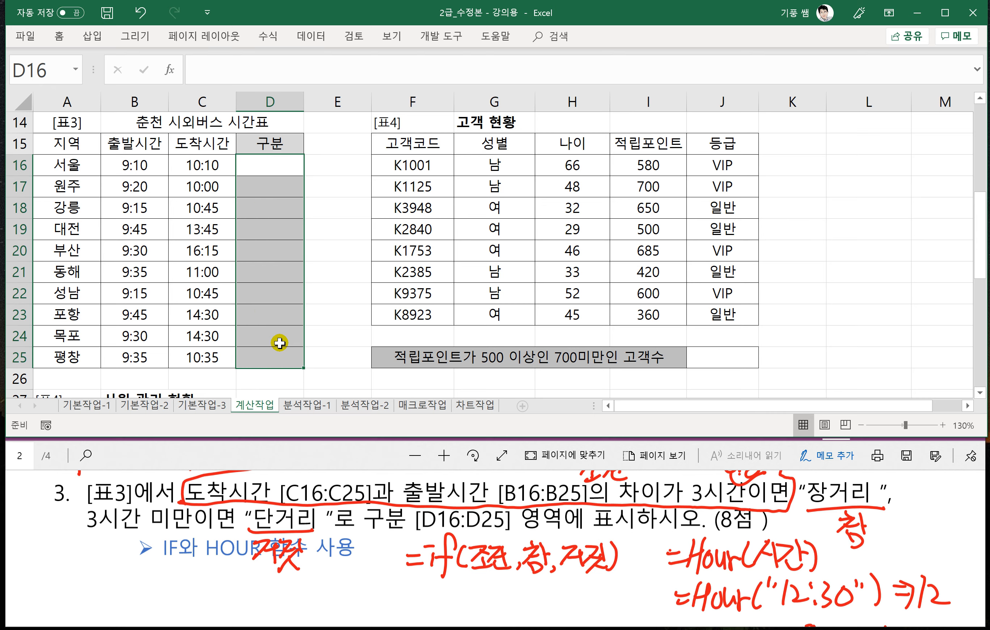
Start a new formula in D16 that compares the hour difference, =IF(HOUR(C16)-HOUR(B16)>=
{"action": "left_click", "coordinate": [278, 174]}
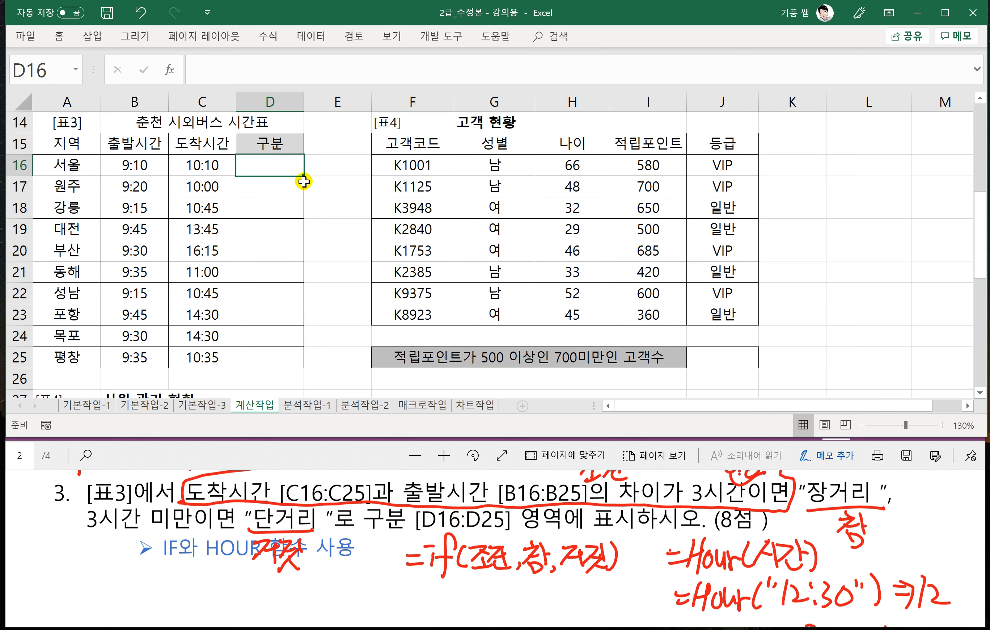
{"action": "type", "text": "=ㅑ"}
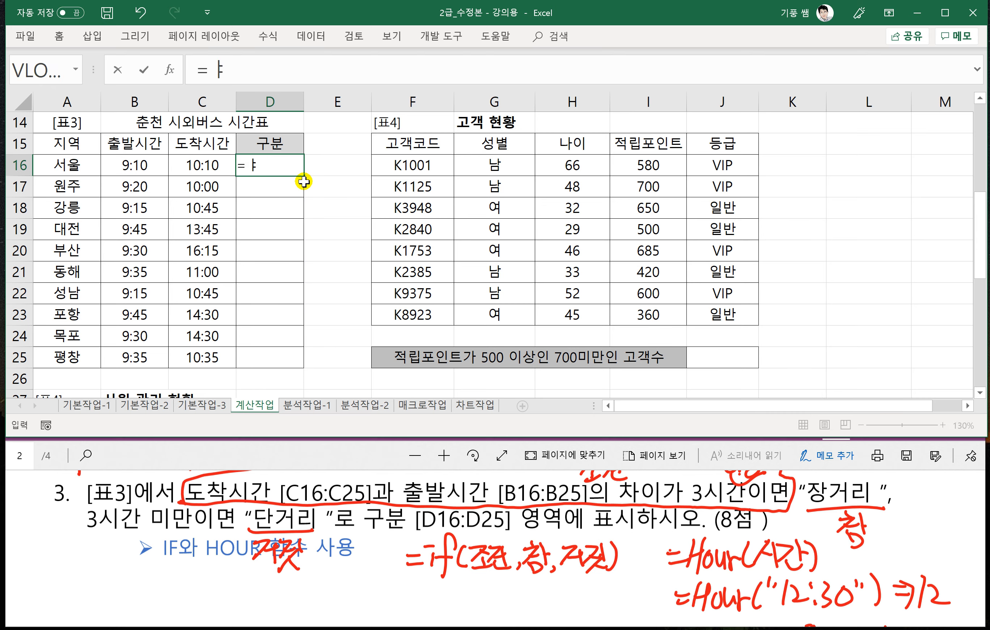
{"action": "key", "text": "BackSpace"}
{"action": "type", "text": "IF("}
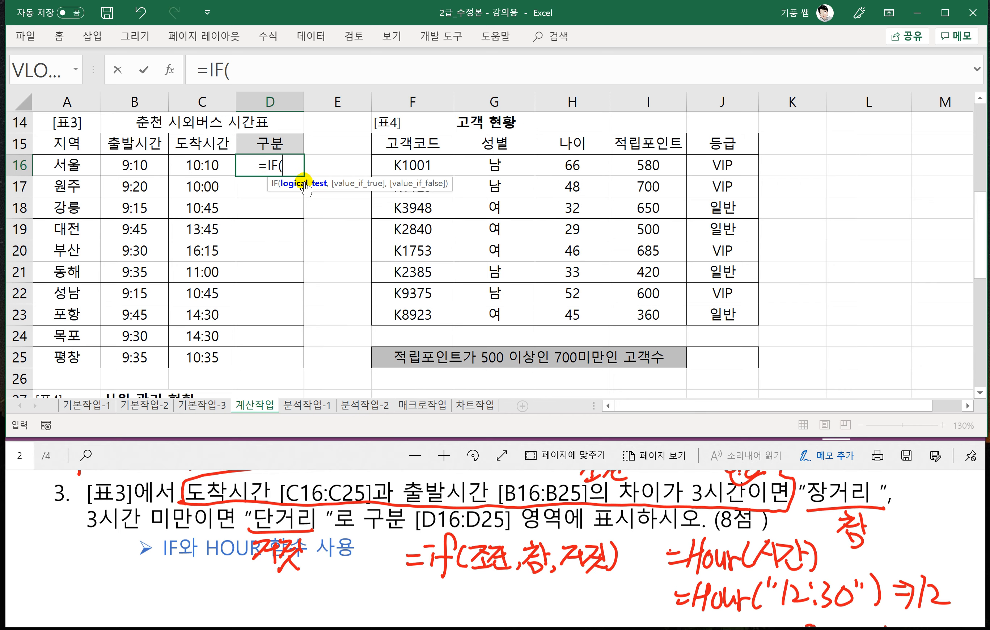
{"action": "type", "text": "HOUR("}
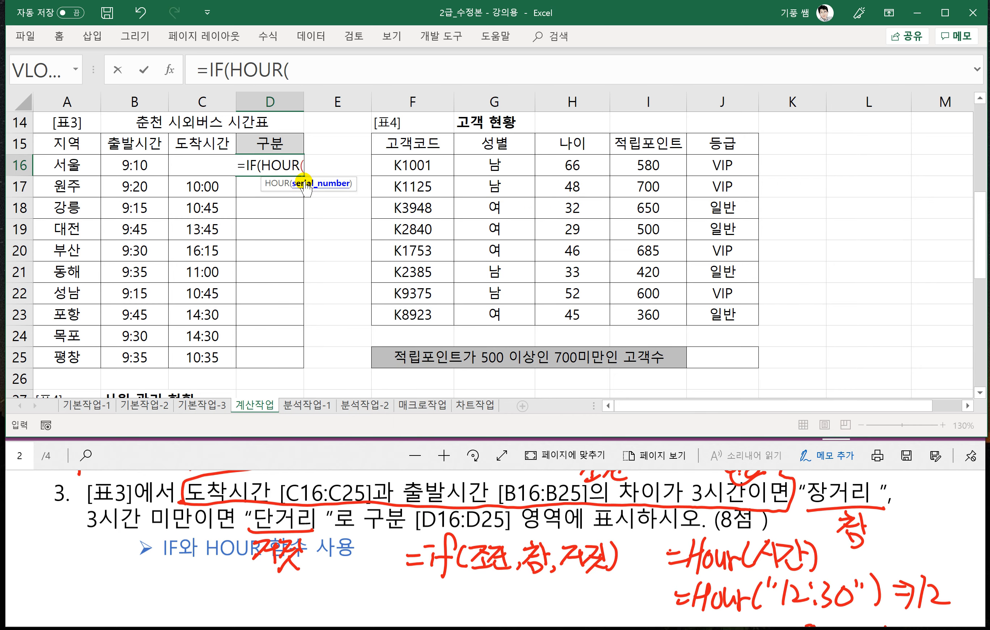
{"action": "left_click", "coordinate": [194, 142]}
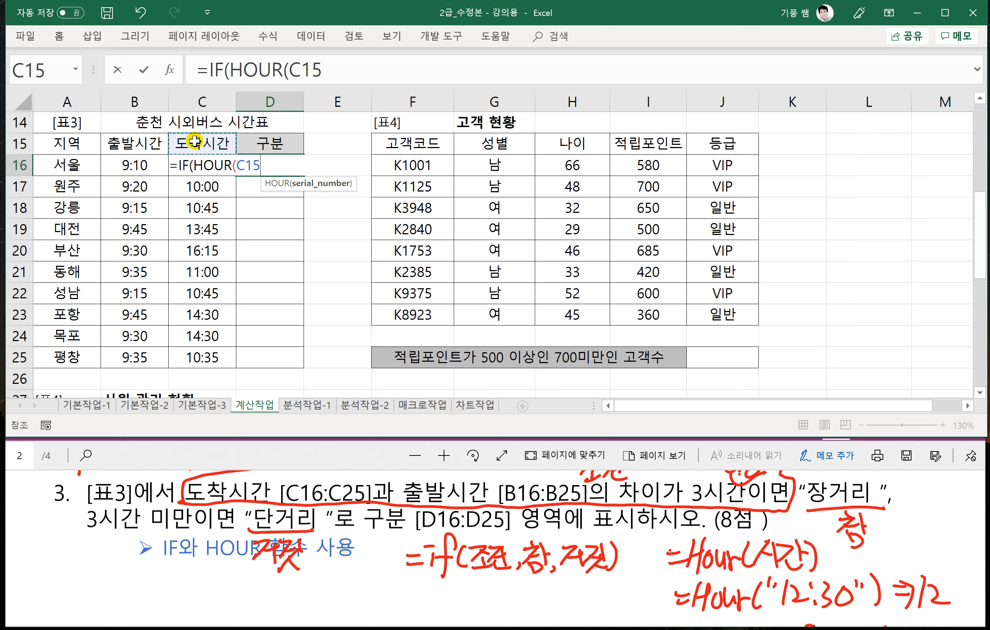
{"action": "key", "text": "Down"}
{"action": "type", "text": ")"}
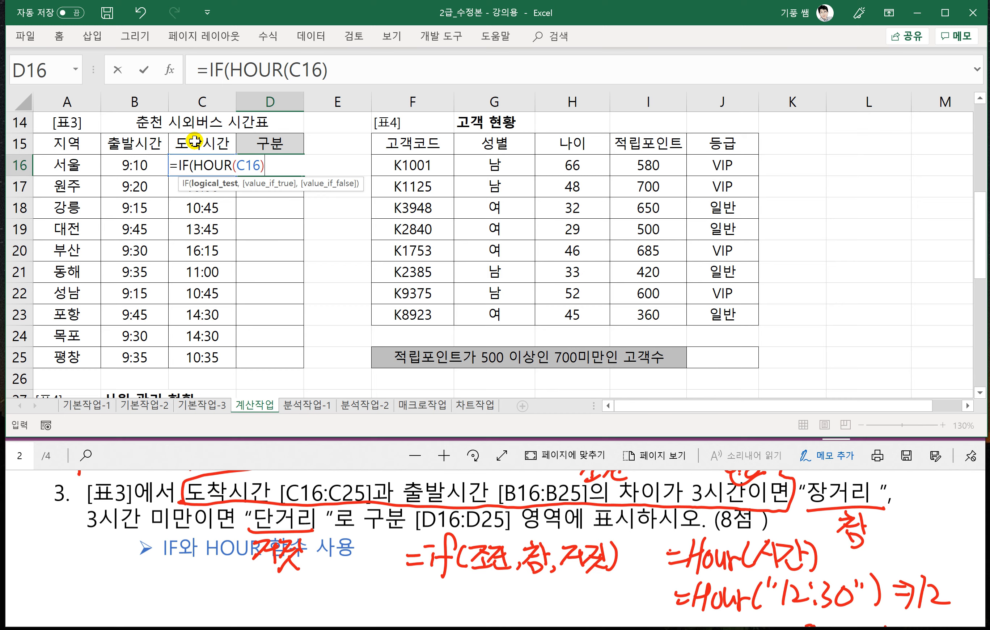
{"action": "type", "text": "-HOUR("}
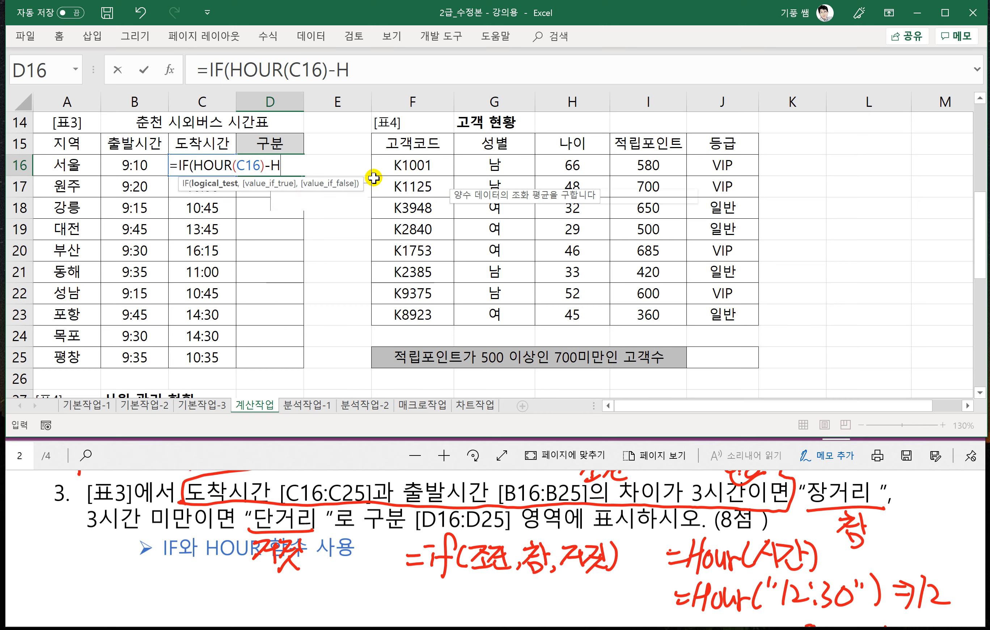
{"action": "left_click", "coordinate": [137, 164]}
{"action": "type", "text": ")>="}
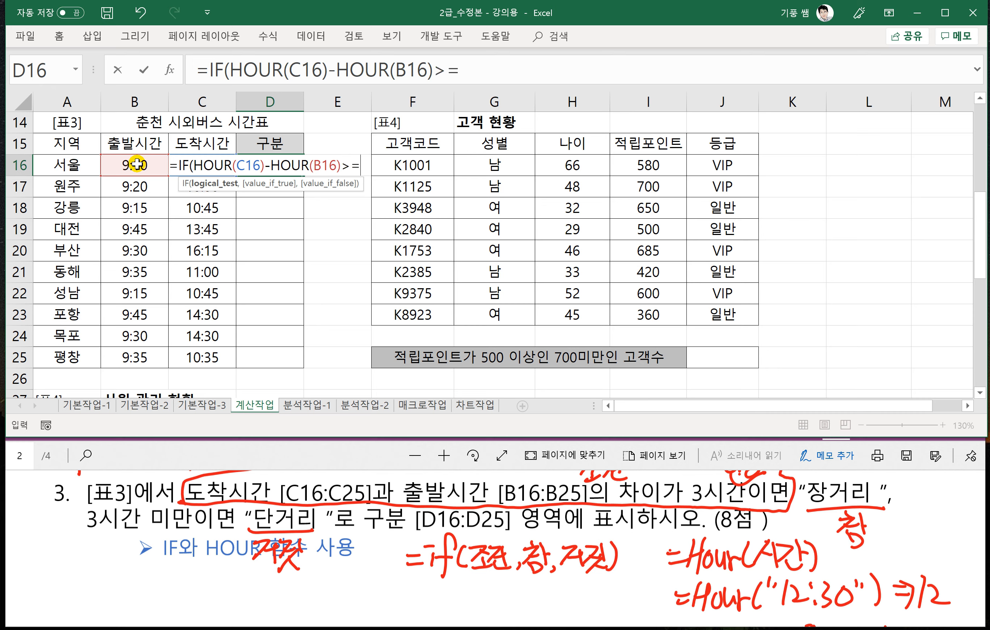
Complete the D16 formula with 3,"장거리","단거리") and fill it down to D25
{"action": "type", "text": "3,\""}
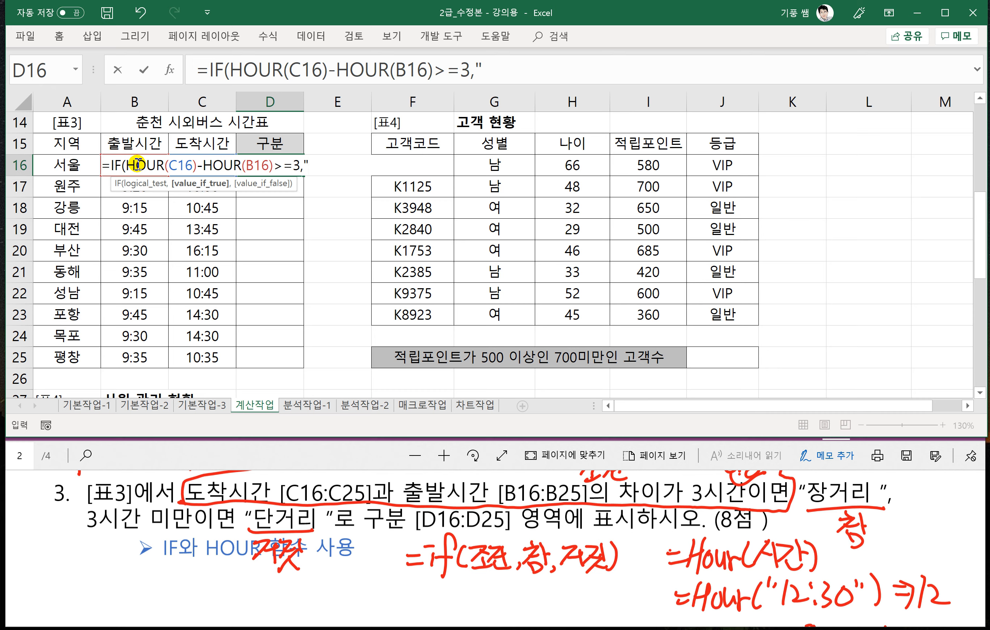
{"action": "type", "text": "장거리\",\""}
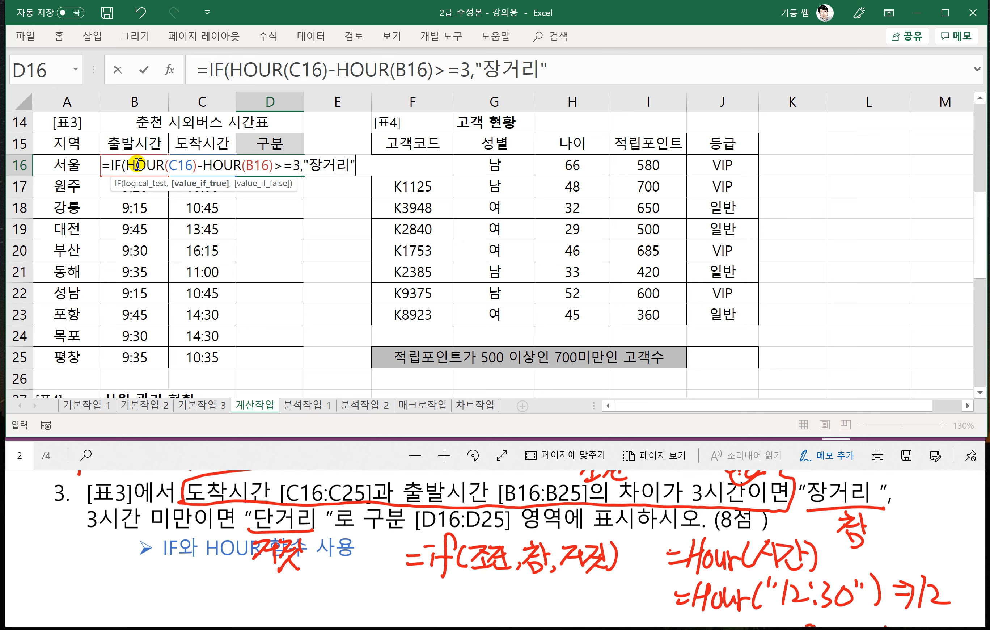
{"action": "type", "text": "단거"}
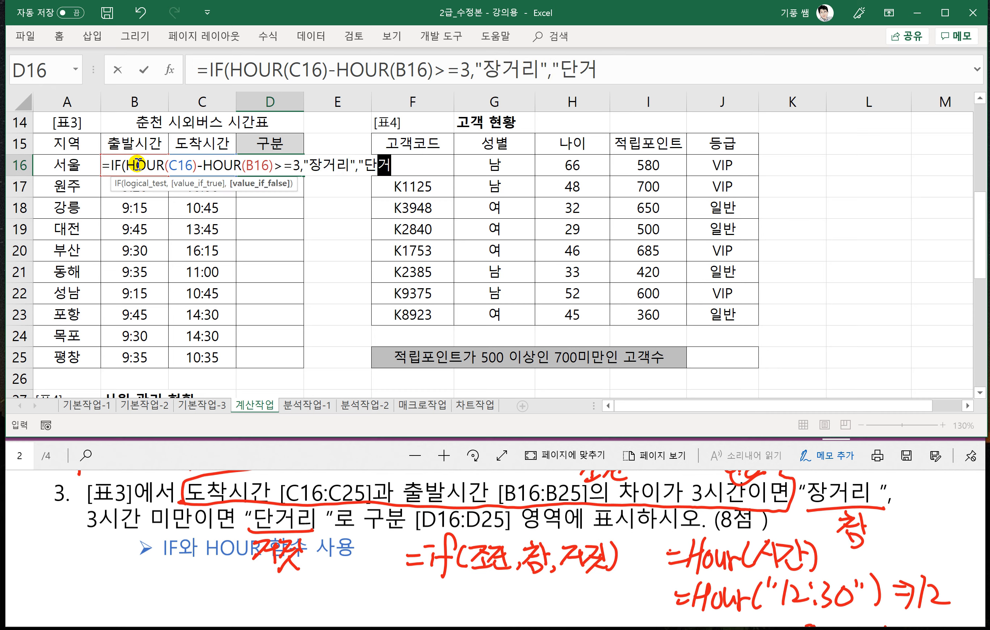
{"action": "type", "text": "리\")"}
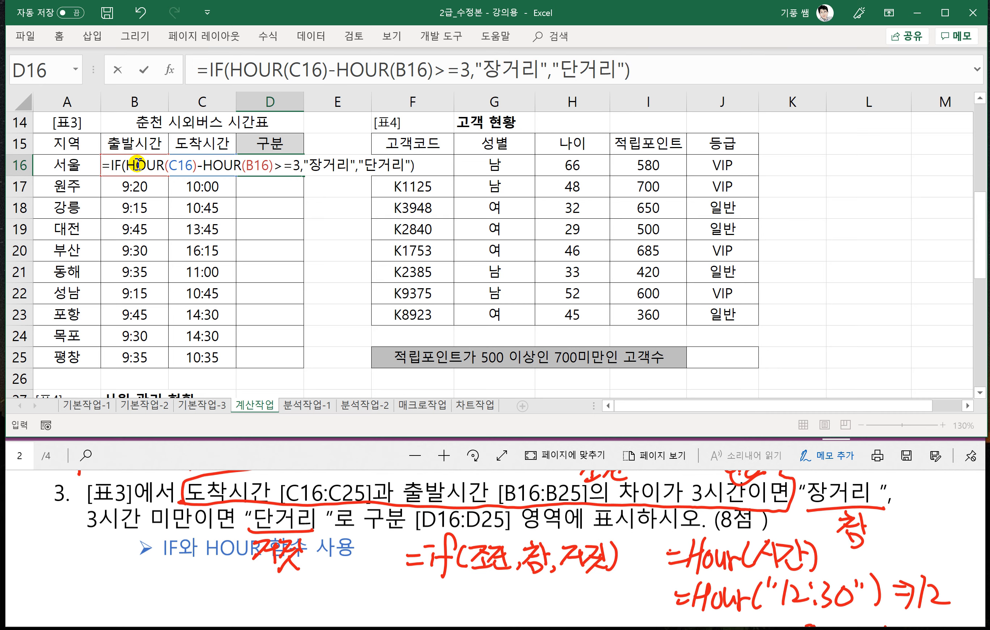
{"action": "key", "text": "Return"}
{"action": "left_click", "coordinate": [260, 168]}
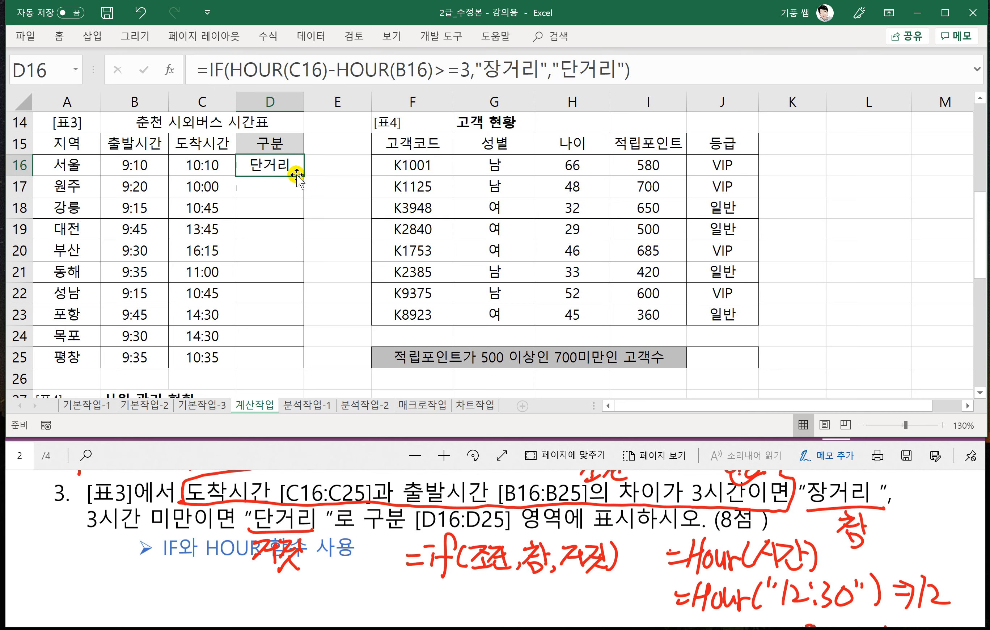
{"action": "left_click_drag", "start_coordinate": [296, 175], "coordinate": [305, 365]}
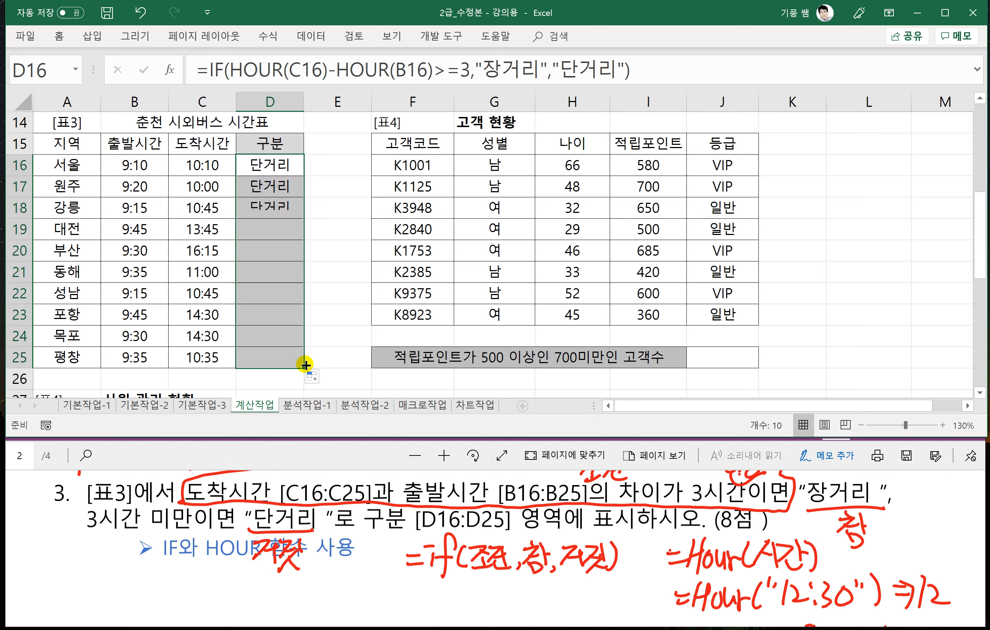
Check the filled 구분 results and formulas in D19, D20, D22, D24, D25 and D16
{"action": "left_click", "coordinate": [269, 231]}
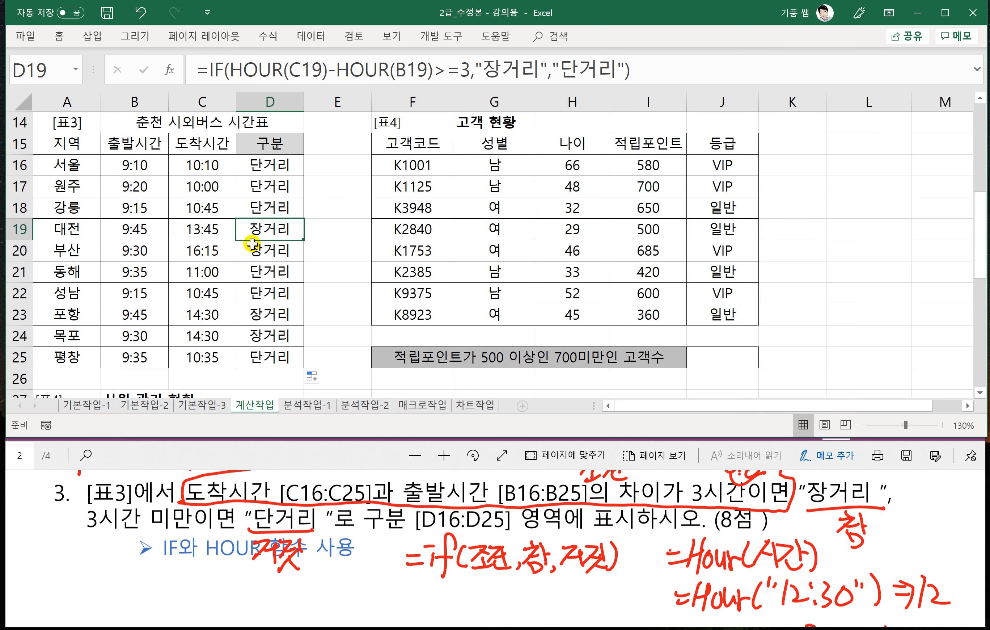
{"action": "left_click", "coordinate": [261, 255]}
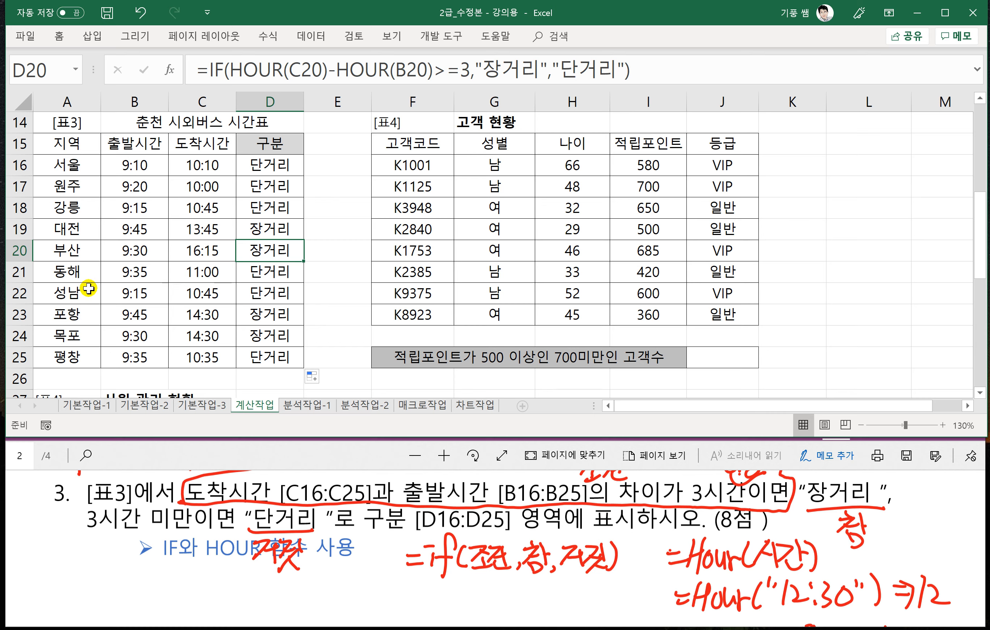
{"action": "left_click", "coordinate": [265, 291]}
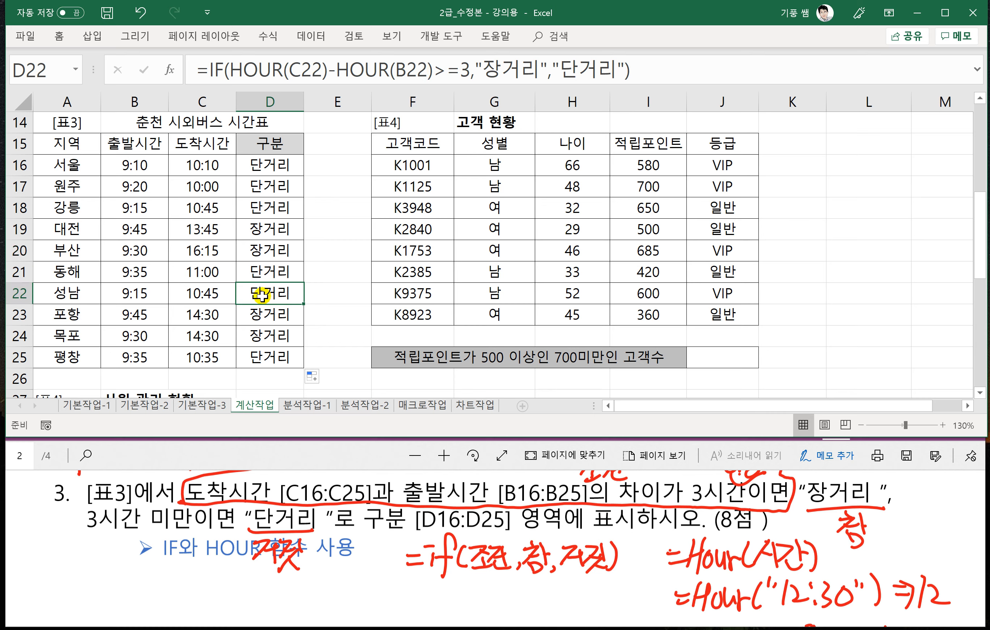
{"action": "left_click", "coordinate": [261, 336]}
{"action": "left_click", "coordinate": [274, 363]}
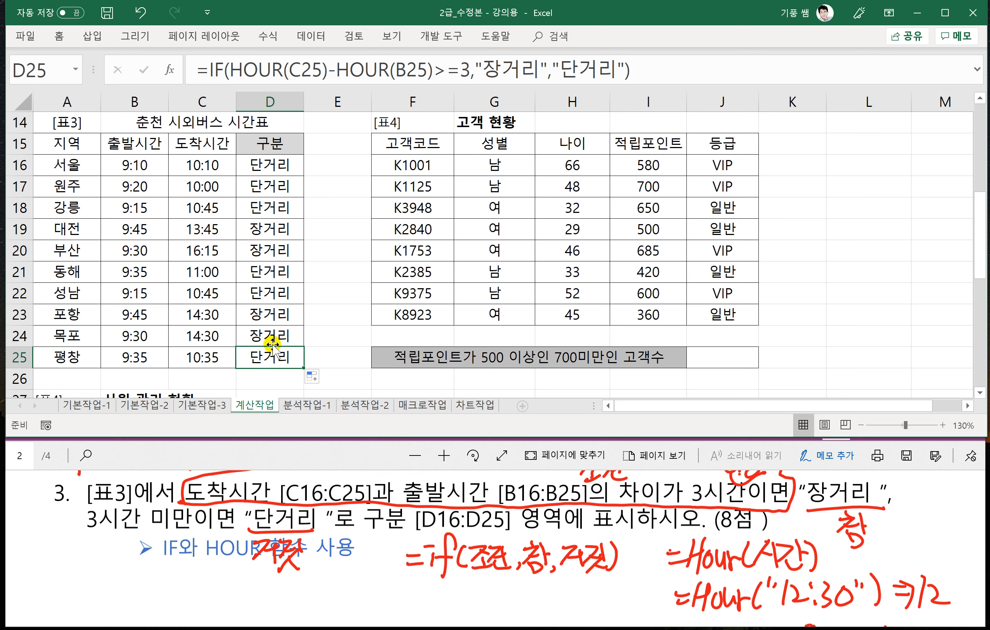
{"action": "left_click", "coordinate": [278, 165]}
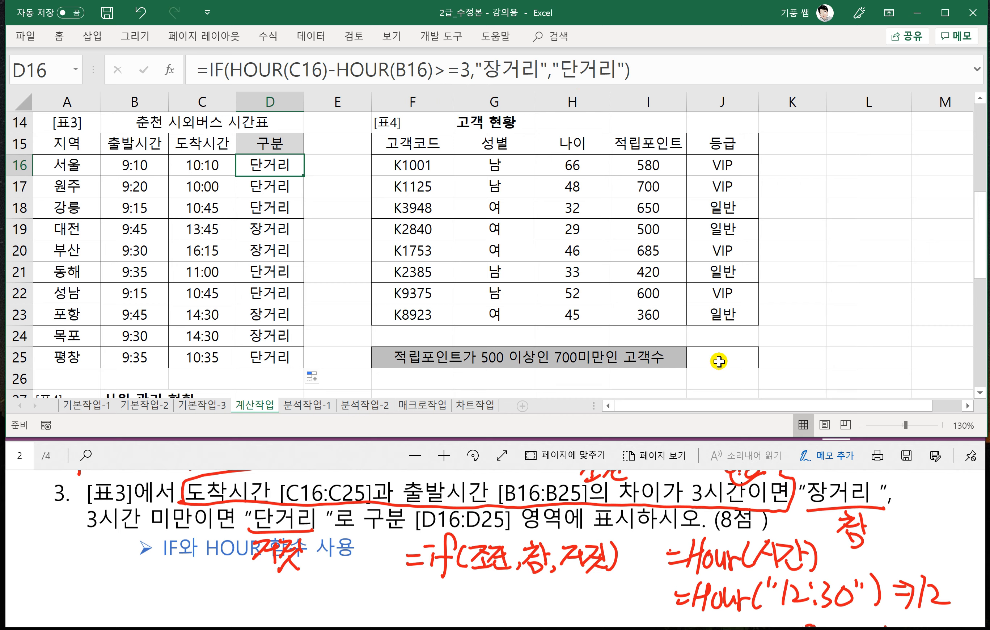
Switch to the exam PDF and underline COUNTIFS, 600 이상 and 700 미만 in task 4 in red
{"action": "left_click", "coordinate": [318, 455]}
{"action": "scroll", "coordinate": [360, 548], "scroll_direction": "down", "scroll_amount": 5}
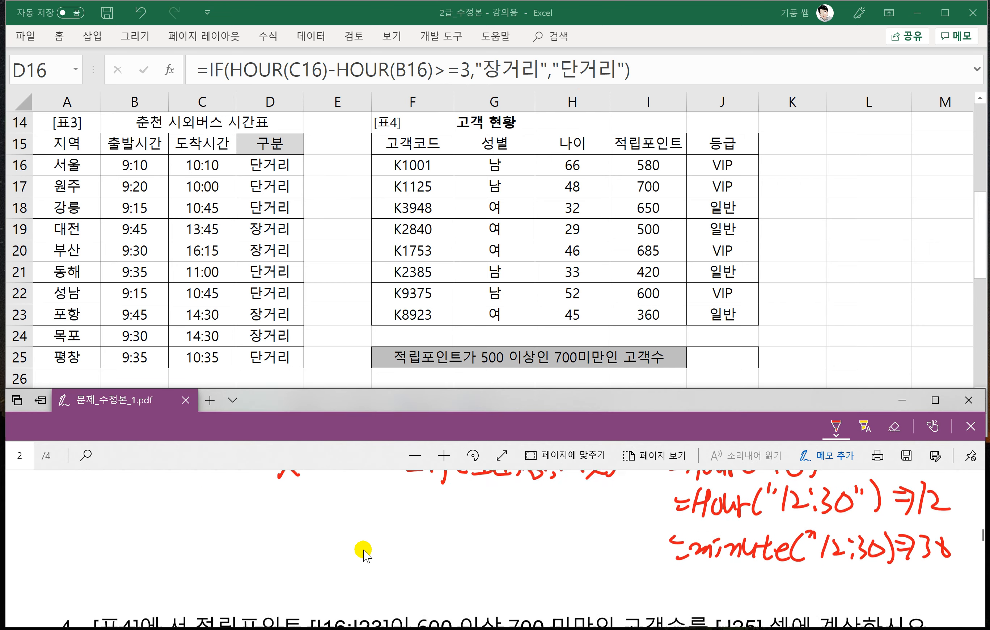
{"action": "scroll", "coordinate": [364, 555], "scroll_direction": "down", "scroll_amount": 2}
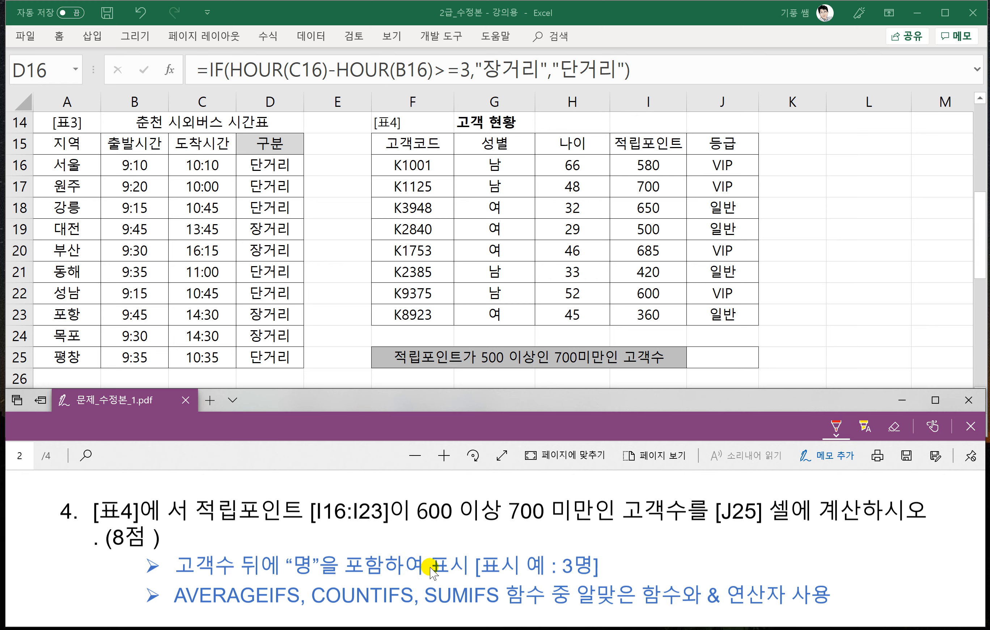
{"action": "scroll", "coordinate": [316, 565], "scroll_direction": "down", "scroll_amount": 1}
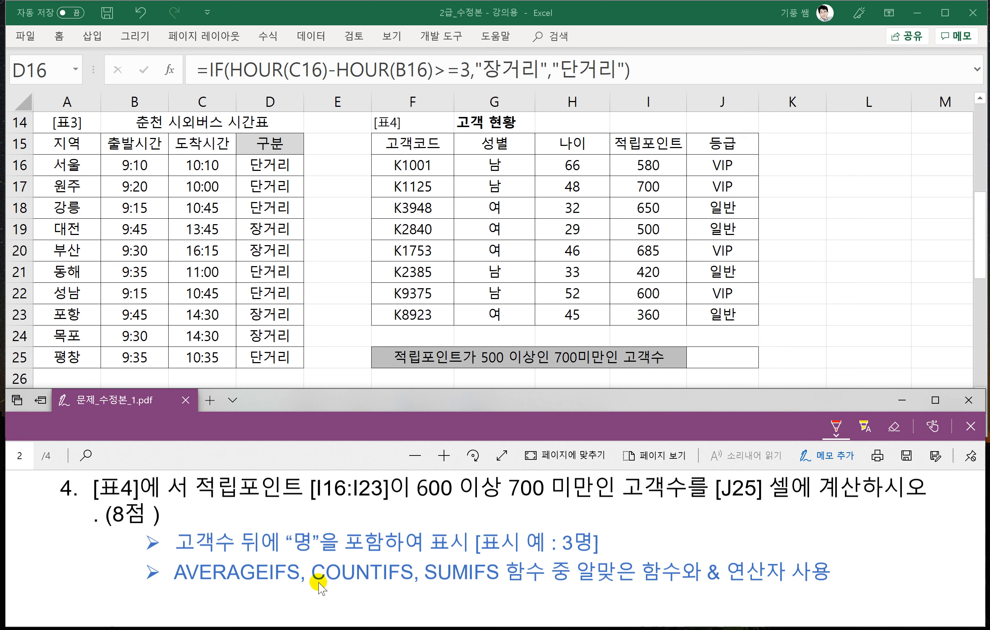
{"action": "left_click_drag", "start_coordinate": [319, 582], "coordinate": [410, 585]}
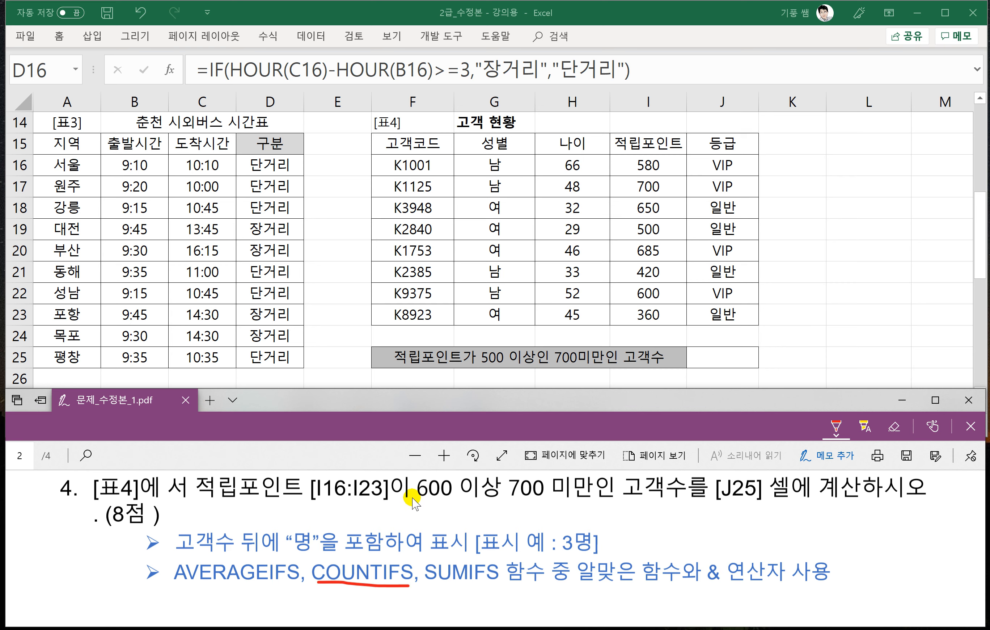
{"action": "left_click_drag", "start_coordinate": [412, 498], "coordinate": [596, 500]}
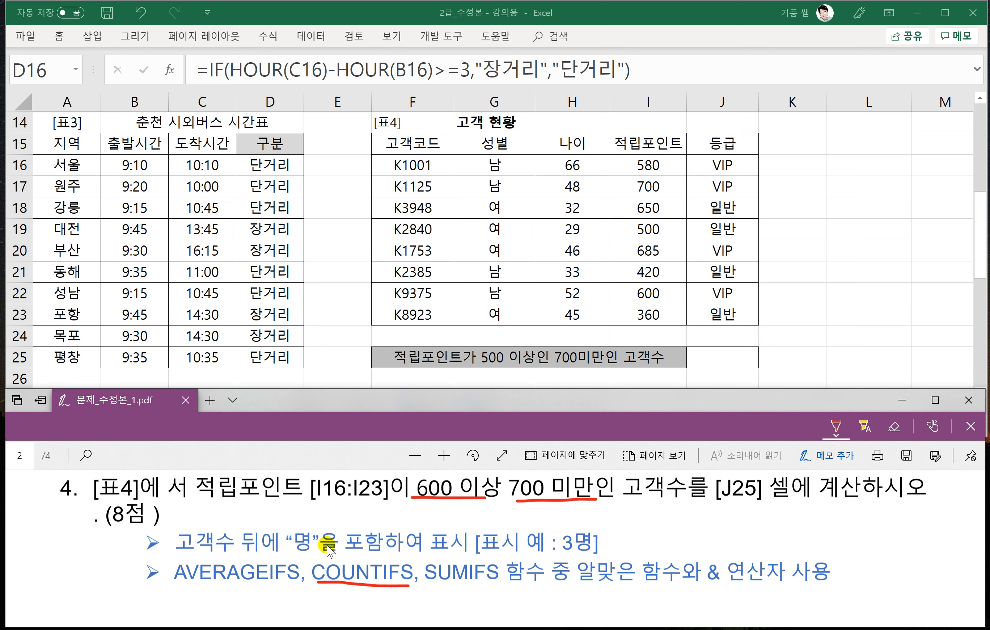
{"action": "scroll", "coordinate": [402, 585], "scroll_direction": "down", "scroll_amount": 2}
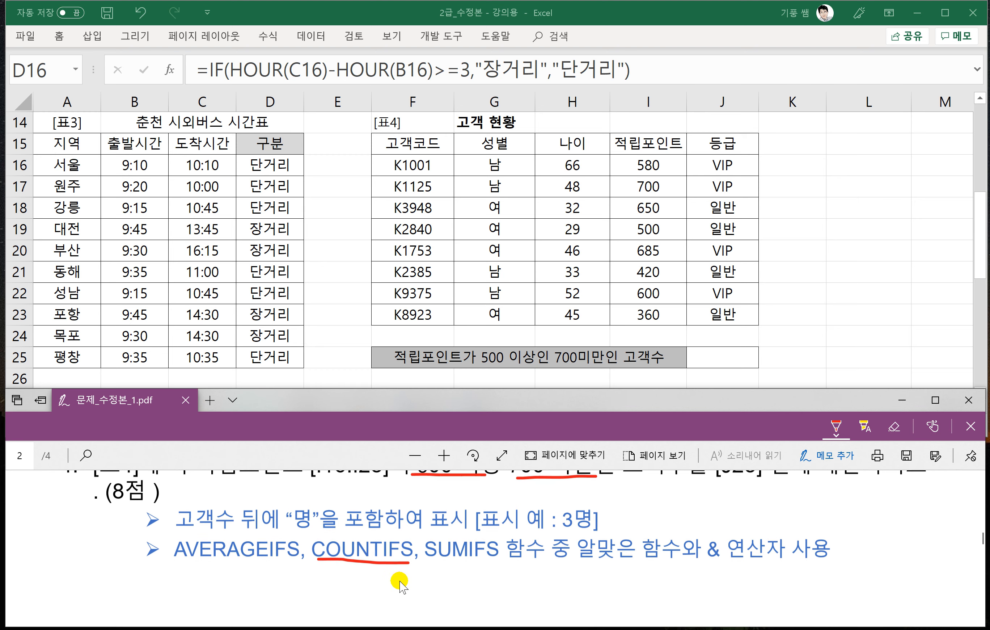
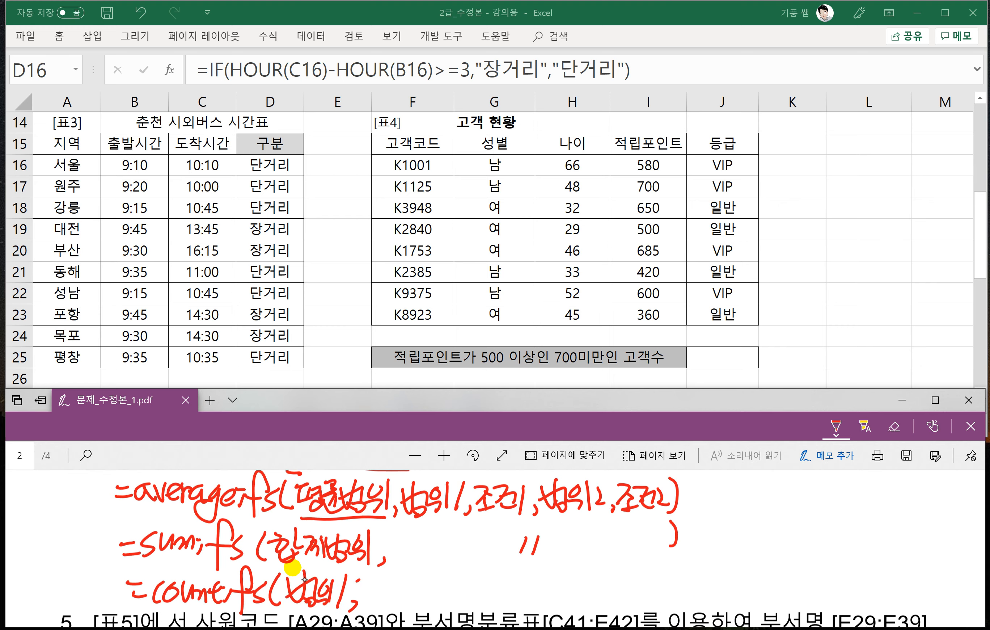
Finish the handwritten syntax note in the PDF as =countifs(범위1,조건1,범위2,조건2)&"명"
{"action": "left_click_drag", "start_coordinate": [359, 602], "coordinate": [374, 605]}
{"action": "left_click_drag", "start_coordinate": [375, 582], "coordinate": [420, 605]}
{"action": "mouse_move", "coordinate": [429, 576]}
{"action": "left_mouse_down"}
{"action": "mouse_move", "coordinate": [440, 599]}
{"action": "mouse_move", "coordinate": [466, 603]}
{"action": "left_mouse_up"}
{"action": "mouse_move", "coordinate": [474, 578]}
{"action": "left_mouse_down"}
{"action": "mouse_move", "coordinate": [478, 608]}
{"action": "mouse_move", "coordinate": [491, 600]}
{"action": "left_mouse_up"}
{"action": "left_click_drag", "start_coordinate": [491, 602], "coordinate": [553, 599]}
{"action": "left_click_drag", "start_coordinate": [556, 568], "coordinate": [557, 599]}
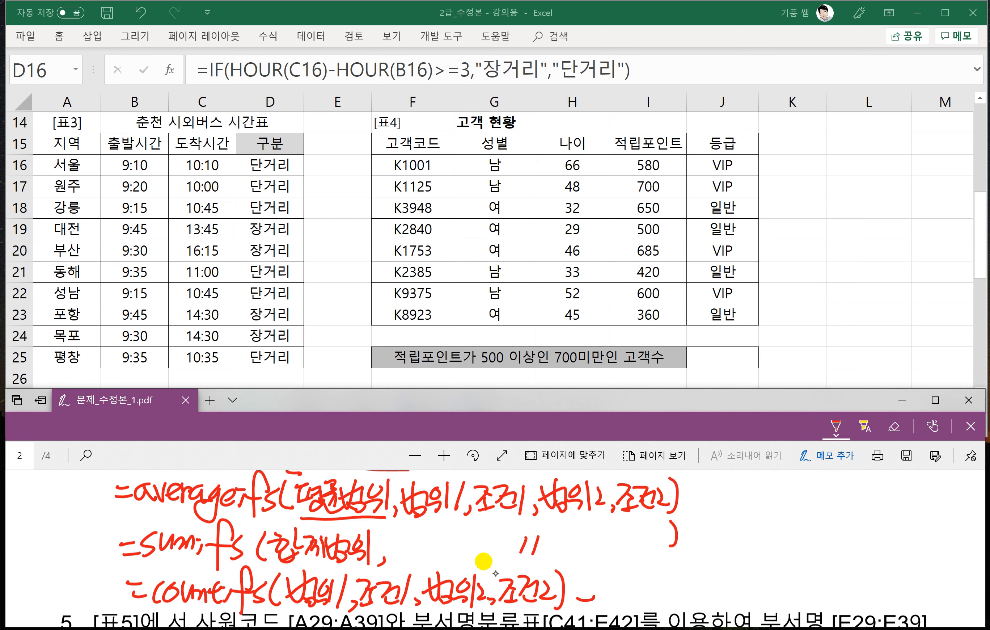
{"action": "left_click_drag", "start_coordinate": [578, 599], "coordinate": [593, 599]}
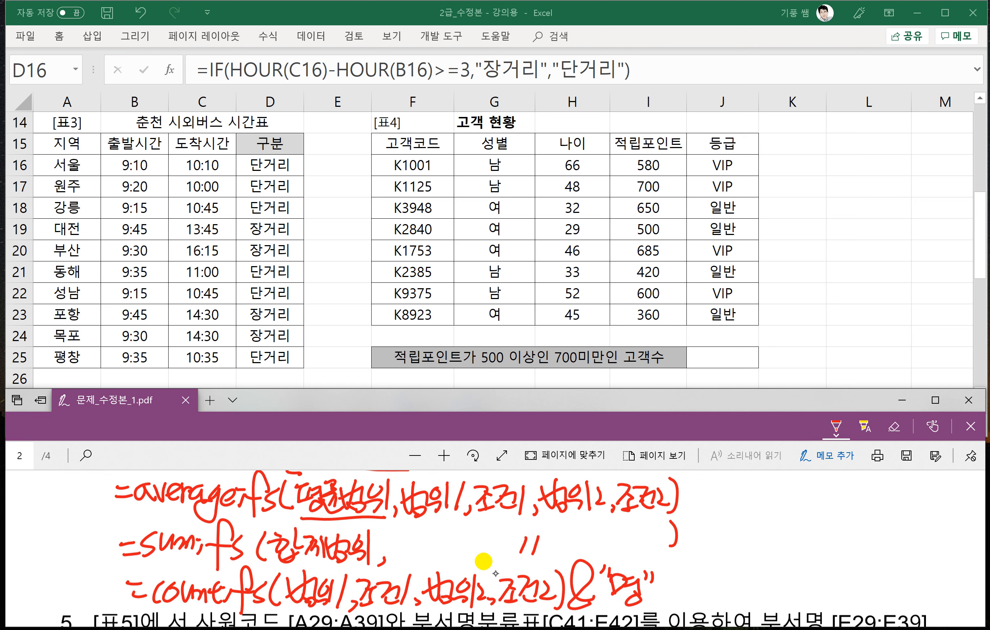
Handwrite a note on the & operator beside the averageifs syntax: 식&식, 식&문자, 문자&문자
{"action": "scroll", "coordinate": [620, 557], "scroll_direction": "up", "scroll_amount": 2}
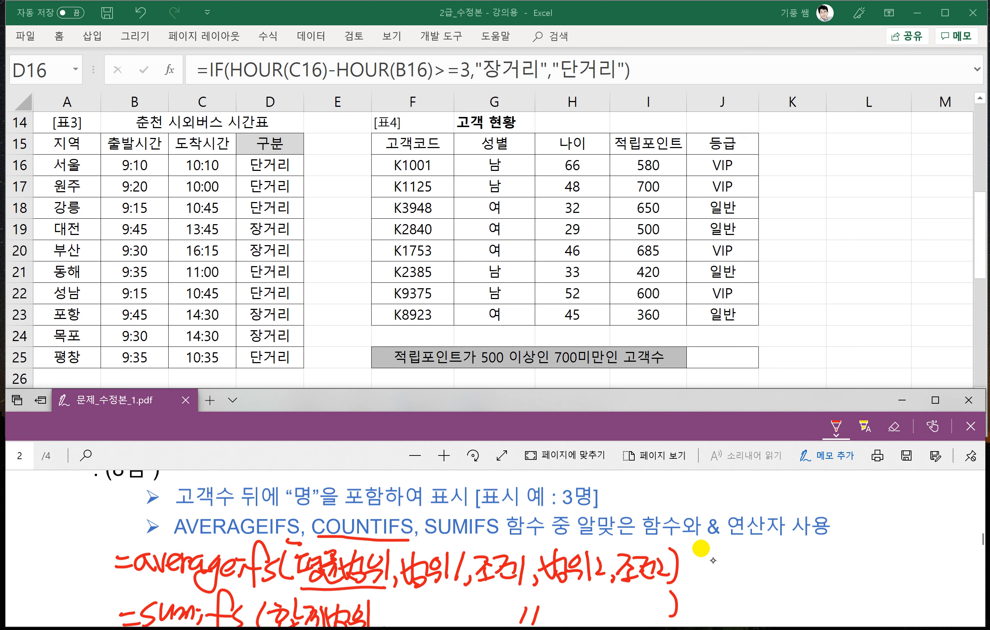
{"action": "mouse_move", "coordinate": [712, 560]}
{"action": "left_mouse_down"}
{"action": "mouse_move", "coordinate": [739, 579]}
{"action": "mouse_move", "coordinate": [784, 566]}
{"action": "left_mouse_up"}
{"action": "left_click_drag", "start_coordinate": [791, 549], "coordinate": [811, 576]}
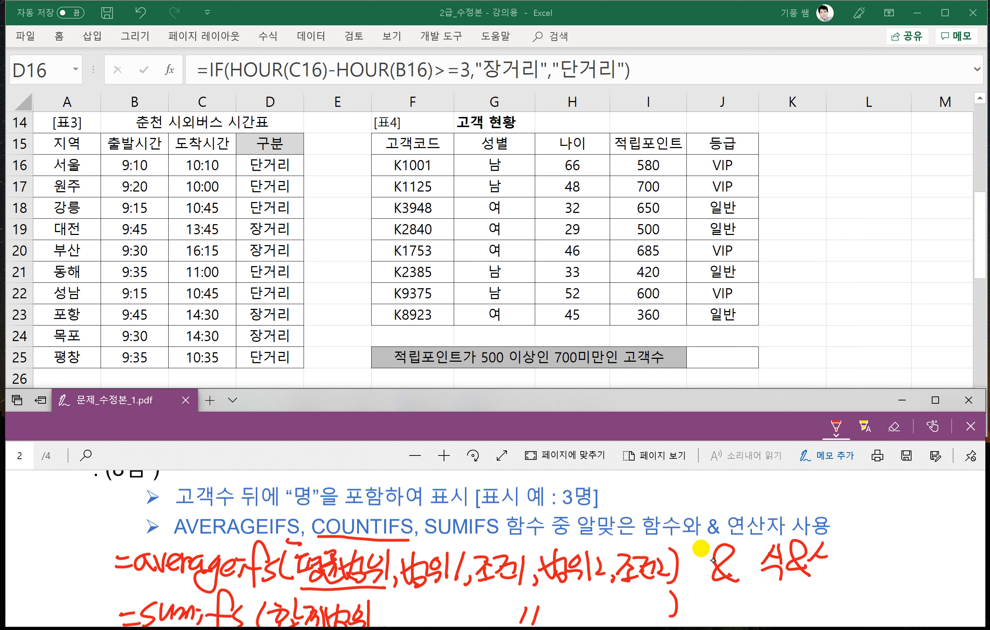
{"action": "mouse_move", "coordinate": [758, 591]}
{"action": "left_mouse_down"}
{"action": "mouse_move", "coordinate": [761, 608]}
{"action": "mouse_move", "coordinate": [826, 608]}
{"action": "left_mouse_up"}
{"action": "mouse_move", "coordinate": [828, 586]}
{"action": "left_mouse_down"}
{"action": "mouse_move", "coordinate": [830, 618]}
{"action": "mouse_move", "coordinate": [838, 605]}
{"action": "mouse_move", "coordinate": [874, 599]}
{"action": "left_mouse_up"}
{"action": "mouse_move", "coordinate": [855, 607]}
{"action": "left_mouse_down"}
{"action": "mouse_move", "coordinate": [890, 616]}
{"action": "mouse_move", "coordinate": [899, 604]}
{"action": "left_mouse_up"}
{"action": "mouse_move", "coordinate": [915, 586]}
{"action": "left_mouse_down"}
{"action": "mouse_move", "coordinate": [919, 612]}
{"action": "mouse_move", "coordinate": [953, 613]}
{"action": "left_mouse_up"}
{"action": "left_click_drag", "start_coordinate": [957, 587], "coordinate": [958, 615]}
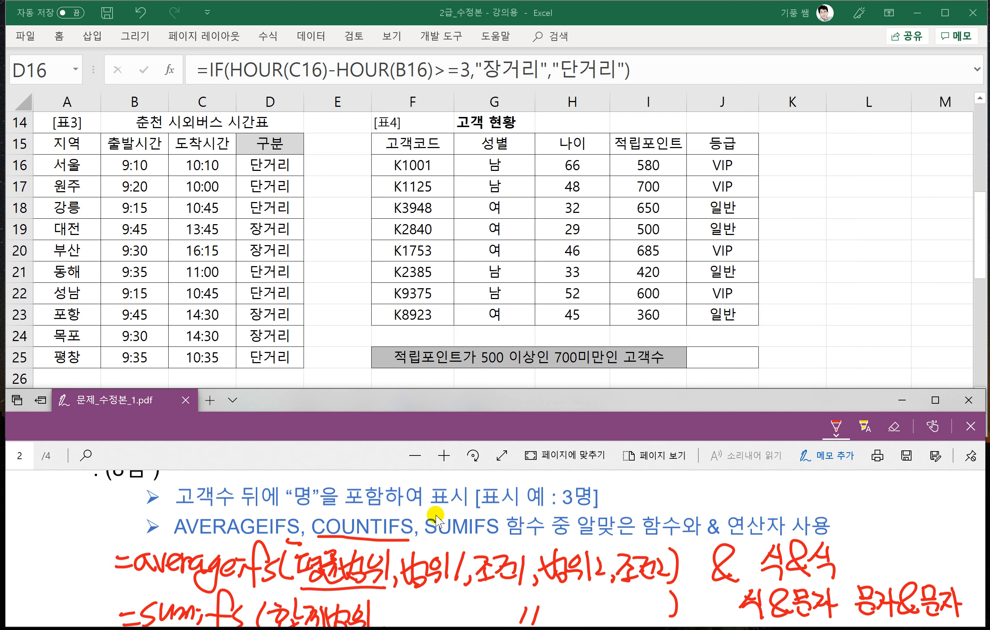
Box 적립포인트 [I16:I23] in task 4 in red and label it 범위1, 범위2
{"action": "scroll", "coordinate": [437, 521], "scroll_direction": "up", "scroll_amount": 1}
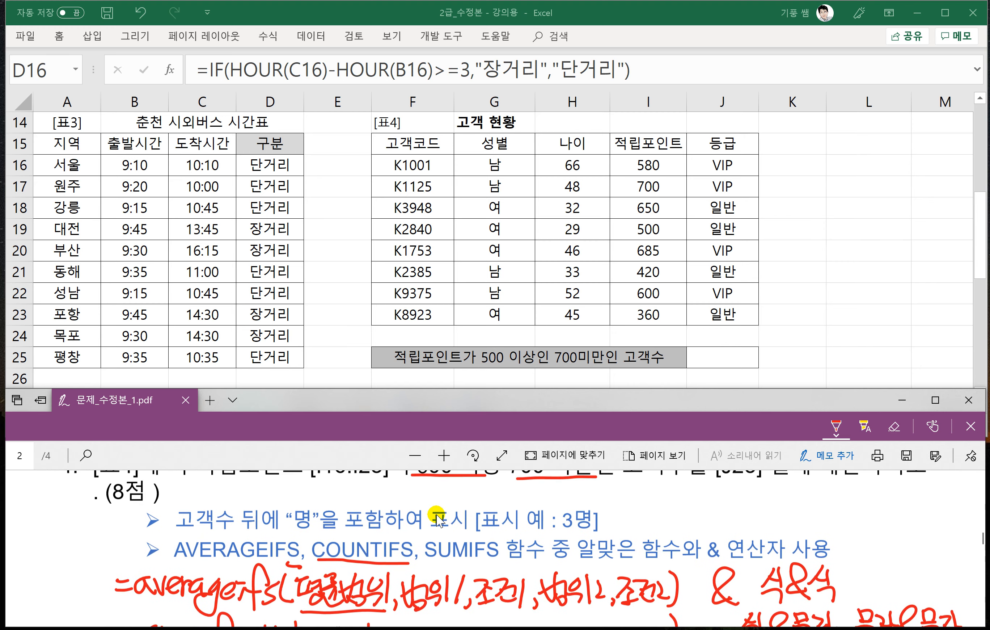
{"action": "left_click", "coordinate": [710, 356]}
{"action": "scroll", "coordinate": [416, 499], "scroll_direction": "up", "scroll_amount": 2}
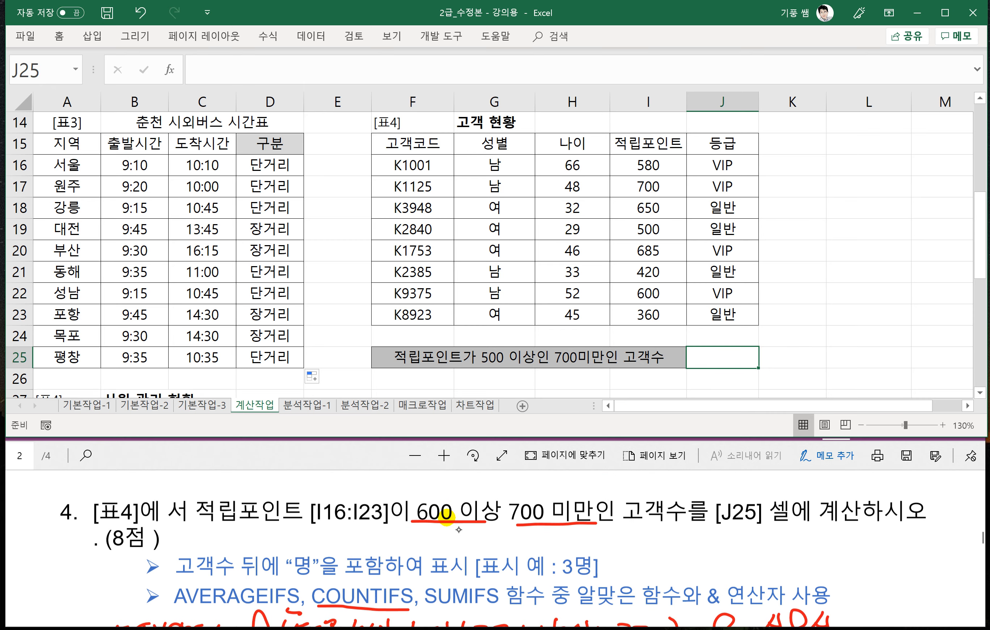
{"action": "mouse_move", "coordinate": [195, 494]}
{"action": "left_mouse_down"}
{"action": "mouse_move", "coordinate": [267, 526]}
{"action": "mouse_move", "coordinate": [358, 530]}
{"action": "mouse_move", "coordinate": [217, 493]}
{"action": "mouse_move", "coordinate": [227, 555]}
{"action": "left_mouse_up"}
{"action": "left_click_drag", "start_coordinate": [233, 530], "coordinate": [240, 540]}
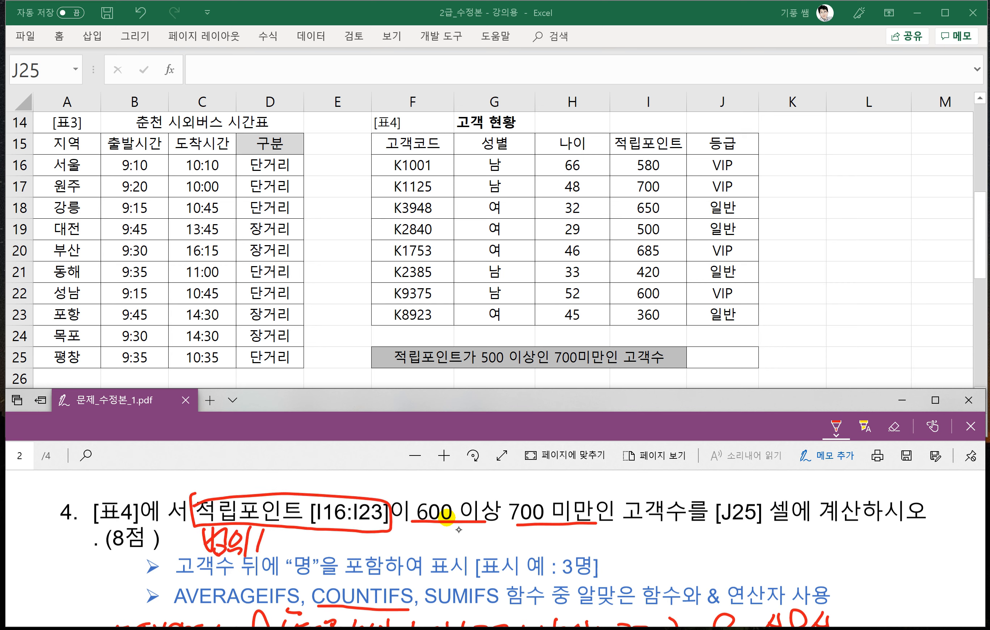
{"action": "left_click_drag", "start_coordinate": [300, 532], "coordinate": [290, 556]}
{"action": "left_click_drag", "start_coordinate": [293, 541], "coordinate": [337, 549]}
{"action": "left_click_drag", "start_coordinate": [343, 539], "coordinate": [361, 554]}
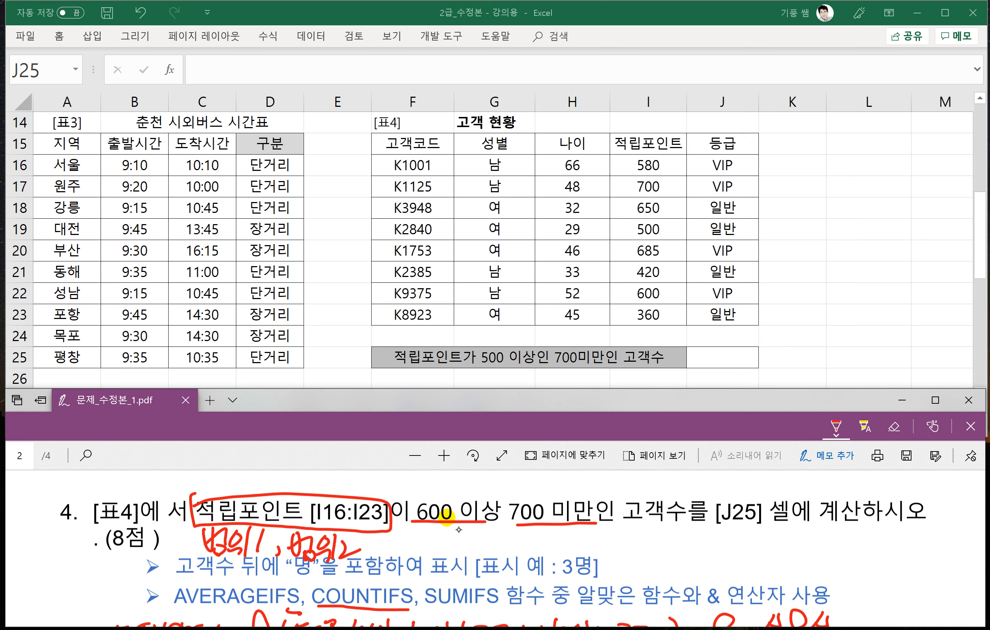
Label 600 이상 as 조건1 and 700 미만 as 조건2 in red, redrawing the misdrawn 2
{"action": "left_click_drag", "start_coordinate": [423, 528], "coordinate": [428, 547]}
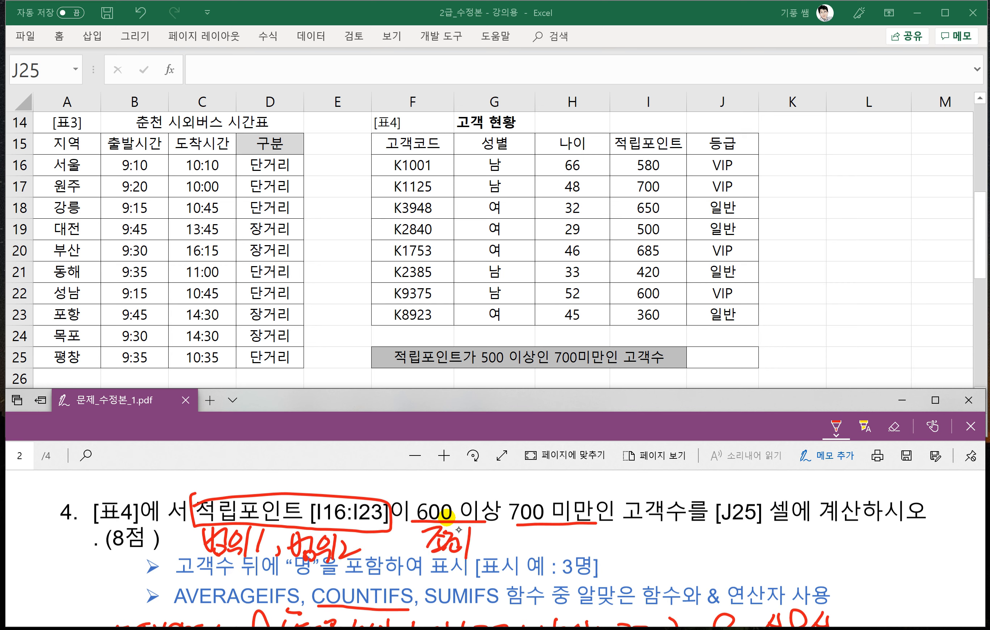
{"action": "mouse_move", "coordinate": [522, 534]}
{"action": "left_mouse_down"}
{"action": "mouse_move", "coordinate": [525, 551]}
{"action": "mouse_move", "coordinate": [548, 543]}
{"action": "left_mouse_up"}
{"action": "left_click_drag", "start_coordinate": [539, 540], "coordinate": [557, 555]}
{"action": "mouse_move", "coordinate": [575, 526]}
{"action": "left_mouse_down"}
{"action": "mouse_move", "coordinate": [566, 563]}
{"action": "mouse_move", "coordinate": [572, 548]}
{"action": "left_mouse_up"}
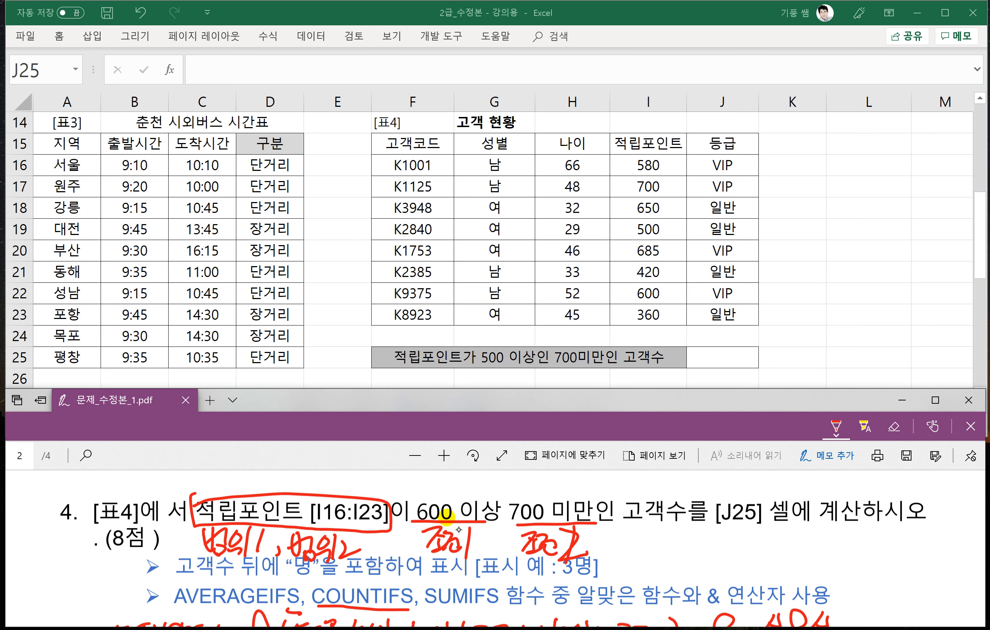
{"action": "key", "text": "ctrl+z"}
{"action": "key", "text": "ctrl+z"}
{"action": "left_click_drag", "start_coordinate": [559, 538], "coordinate": [582, 553]}
Start the J25 formula in Excel with the first range and condition, =COUNTIFS(I16:I23,">=600"
{"action": "left_click", "coordinate": [710, 356]}
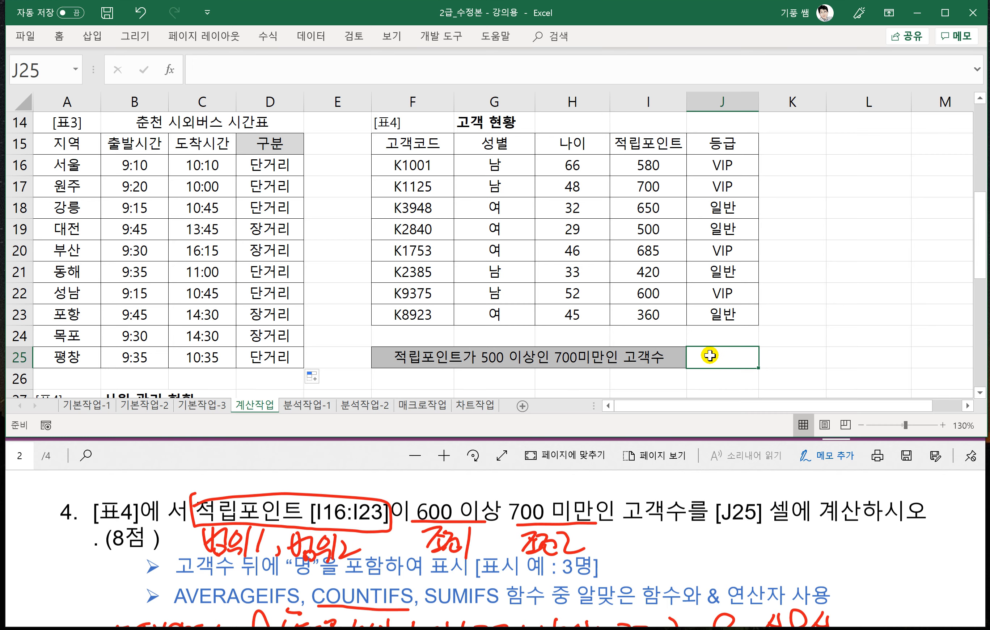
{"action": "type", "text": "="}
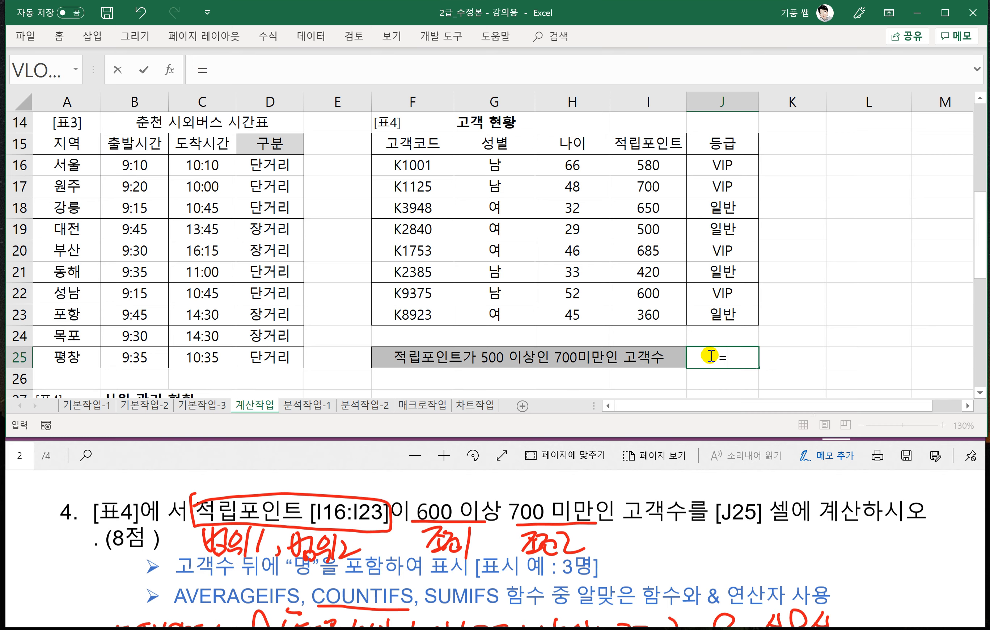
{"action": "type", "text": "ㅊ"}
{"action": "key", "text": "BackSpace"}
{"action": "type", "text": "COUNT"}
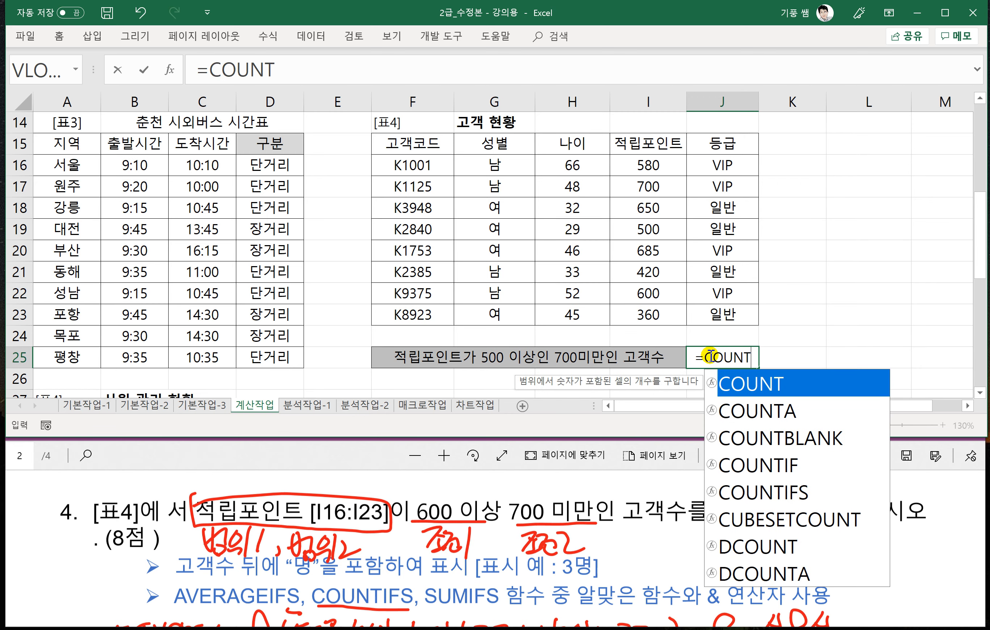
{"action": "type", "text": "IFS("}
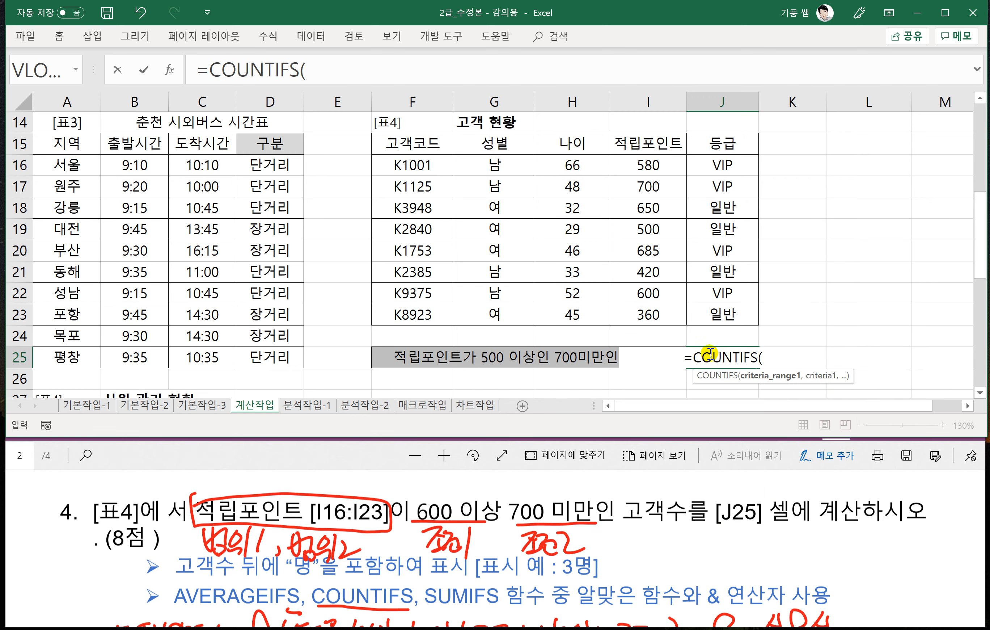
{"action": "left_click_drag", "start_coordinate": [646, 165], "coordinate": [639, 306]}
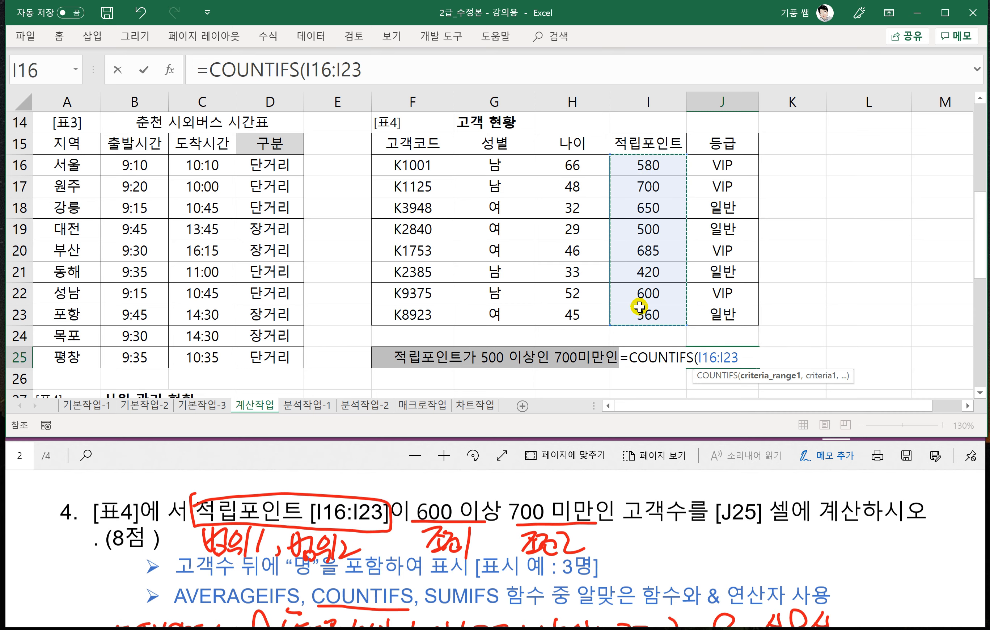
{"action": "type", "text": ","}
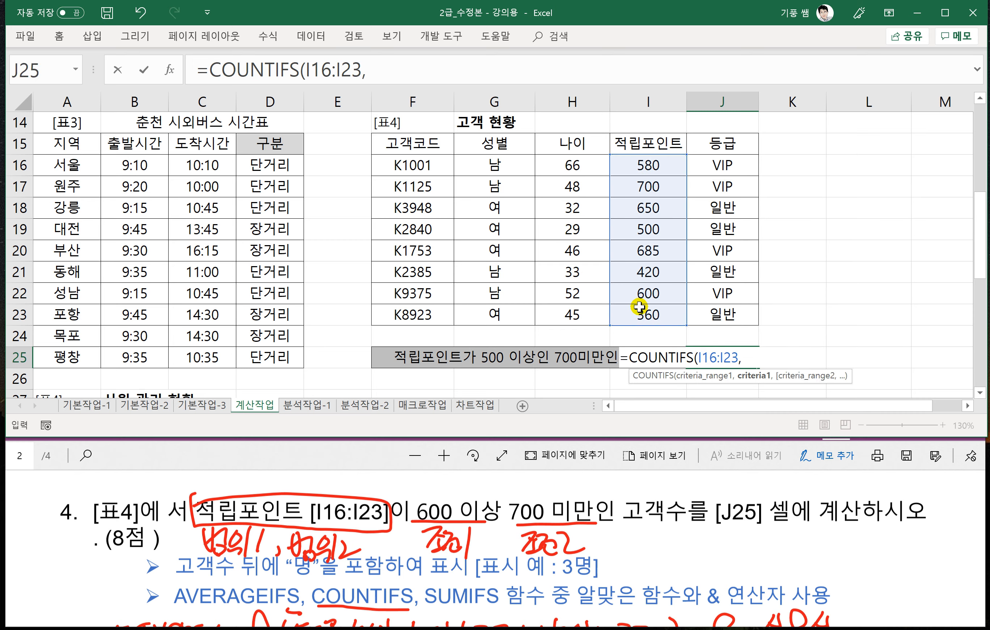
{"action": "type", "text": "\">=600"}
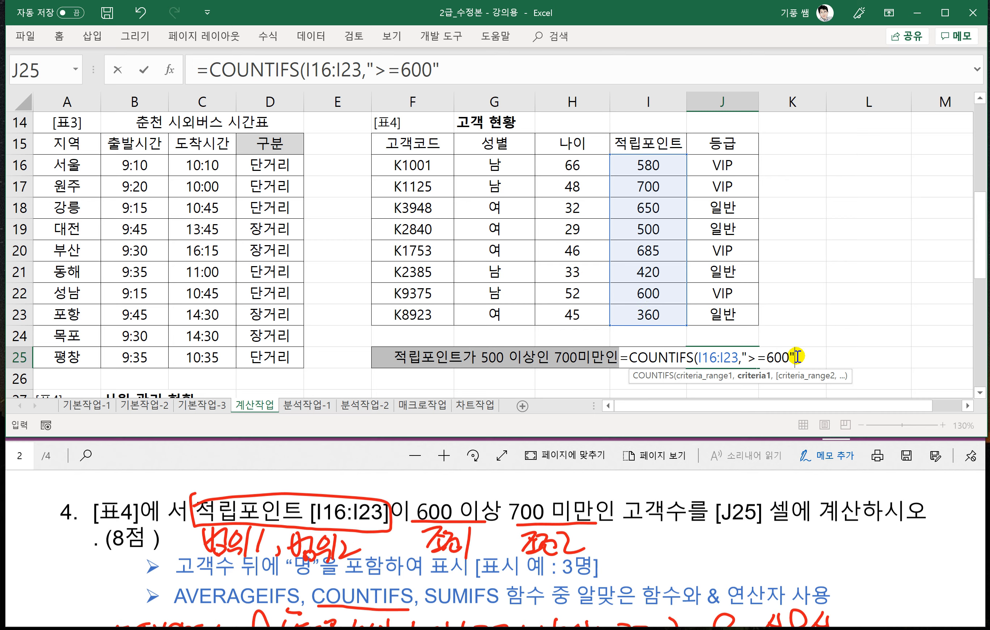
Complete the J25 formula with the second range and condition and the unit text, ,I16:I23,"<700")&"명"
{"action": "type", "text": ","}
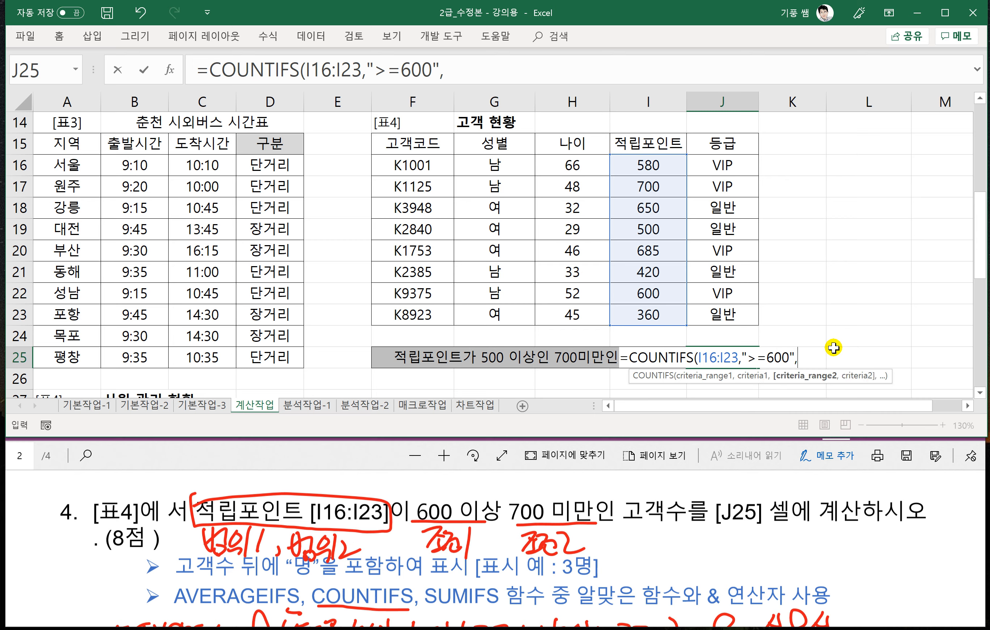
{"action": "left_click_drag", "start_coordinate": [648, 165], "coordinate": [633, 310]}
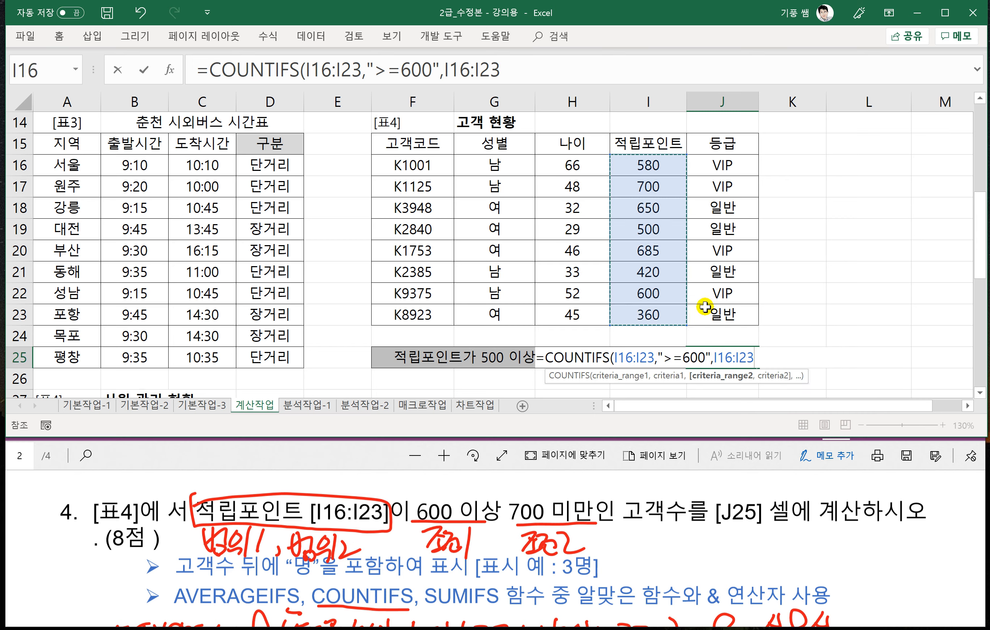
{"action": "type", "text": ","}
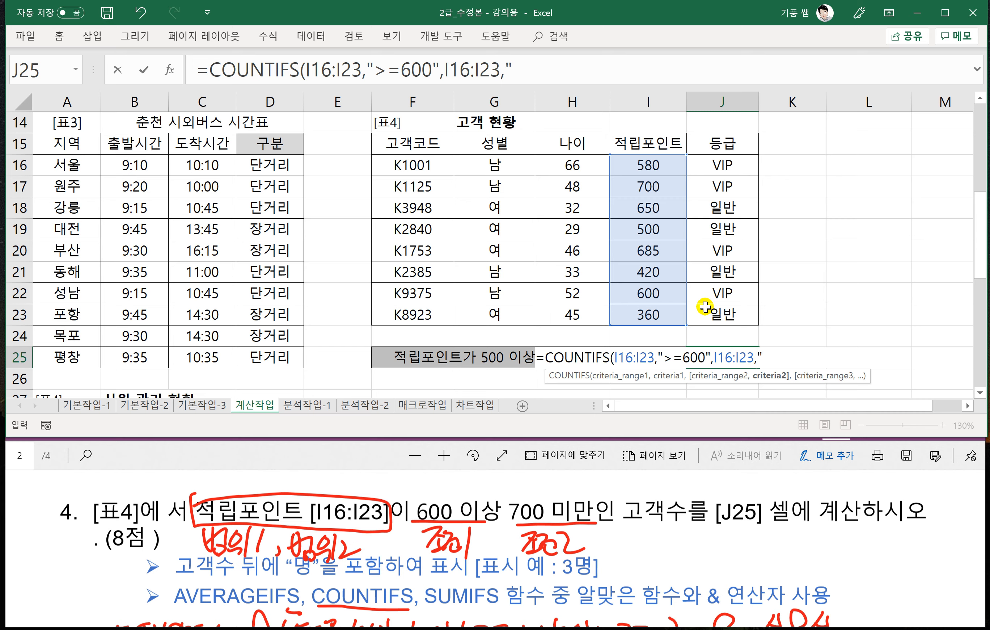
{"action": "type", "text": "\"<700"}
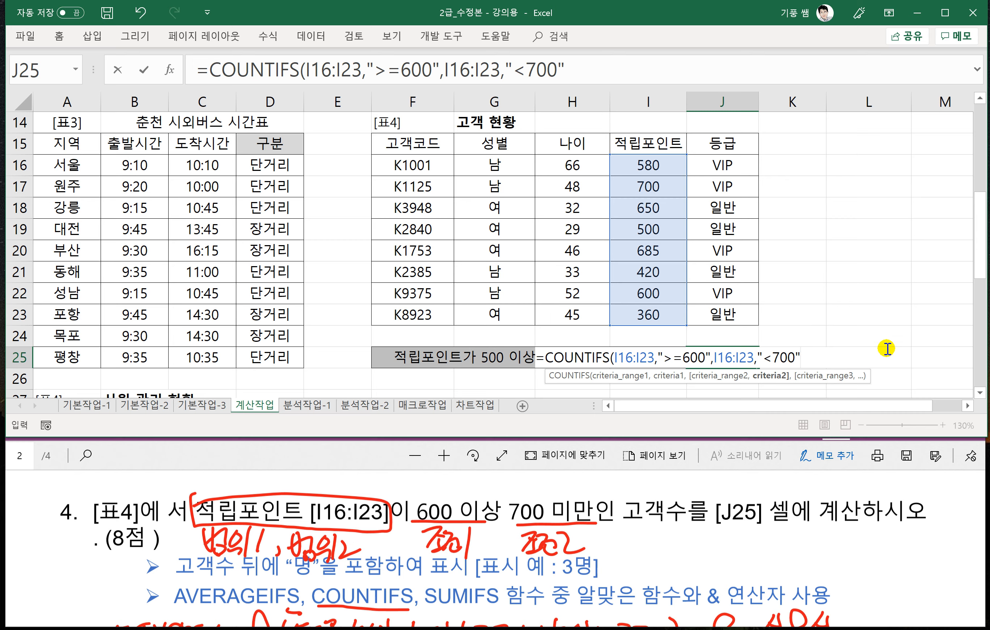
{"action": "type", "text": ")&"}
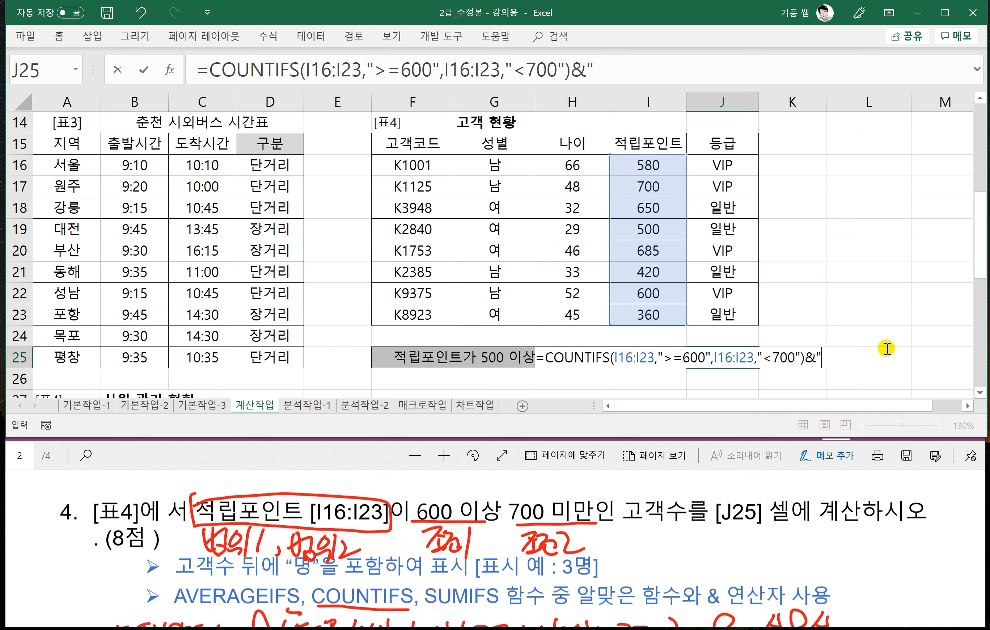
{"action": "type", "text": "\"명\""}
{"action": "key", "text": "Return"}
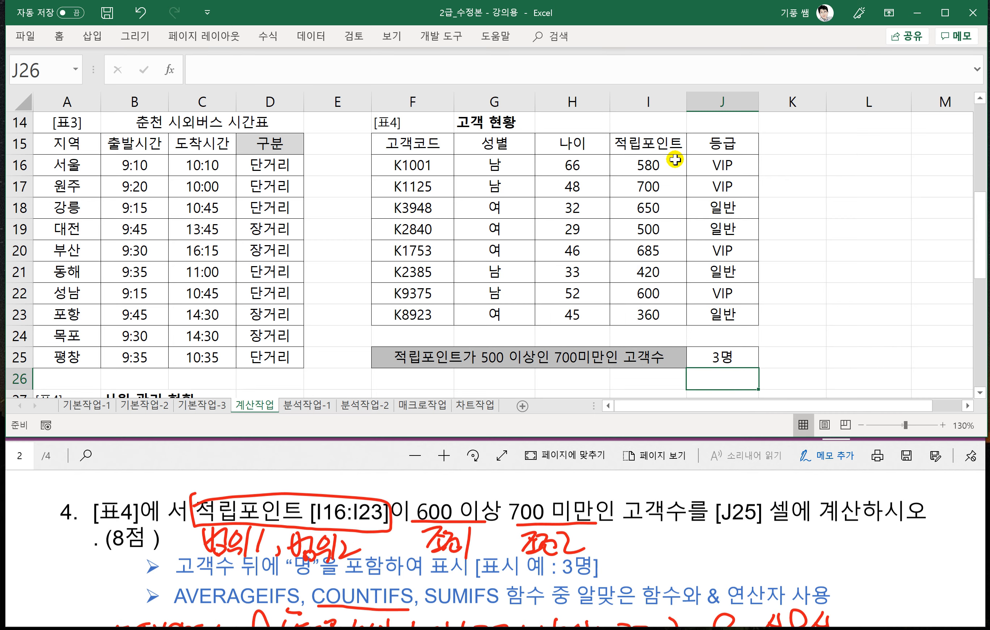
Check the J25 count by selecting the 적립포인트 values that meet both conditions, I18, I20 and I22
{"action": "left_click", "coordinate": [648, 187]}
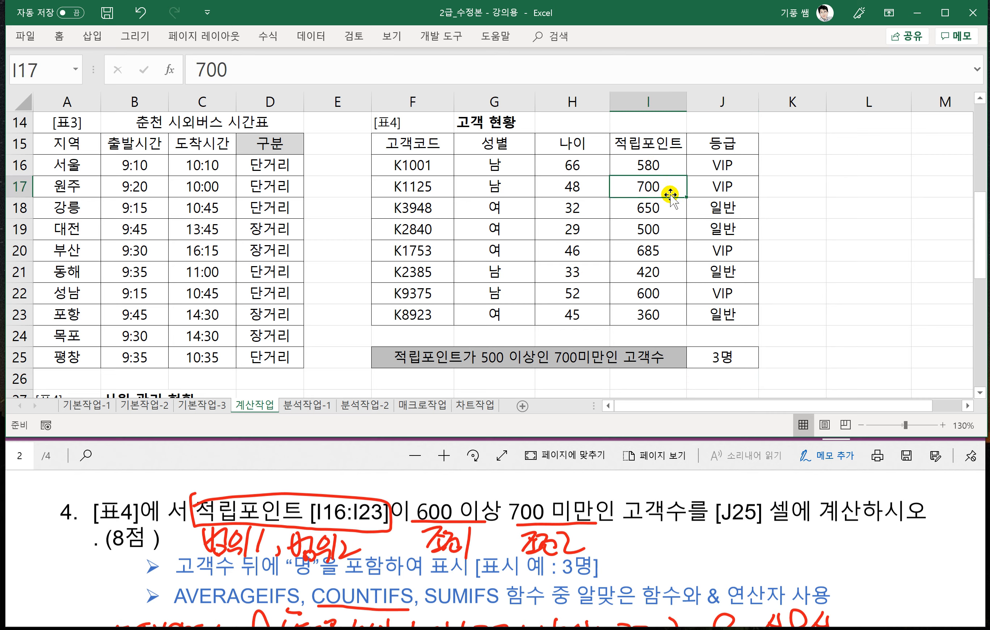
{"action": "left_click", "coordinate": [656, 209], "text": "ctrl"}
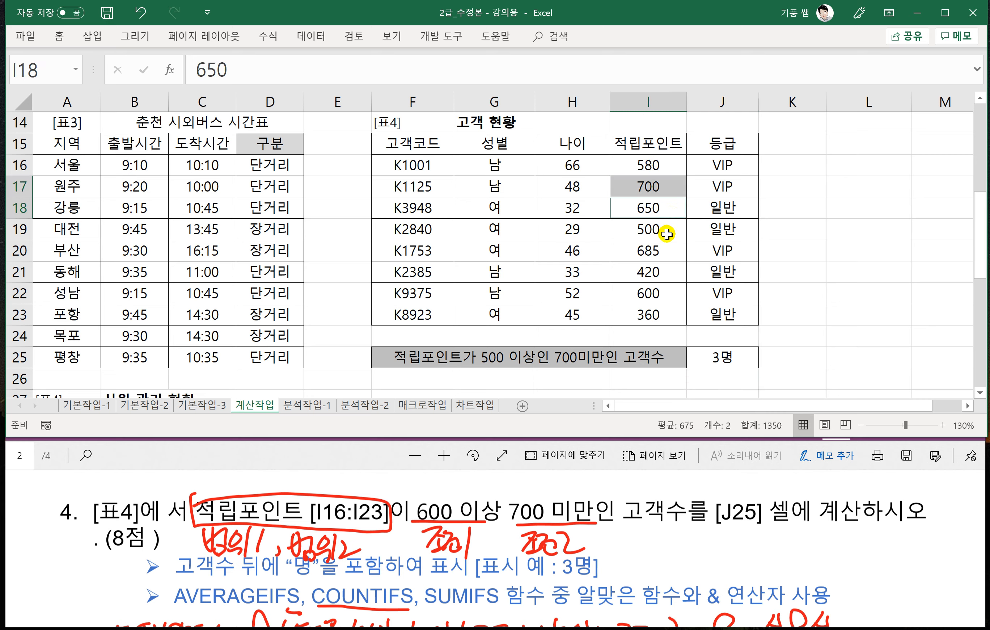
{"action": "left_click", "coordinate": [663, 251], "text": "ctrl"}
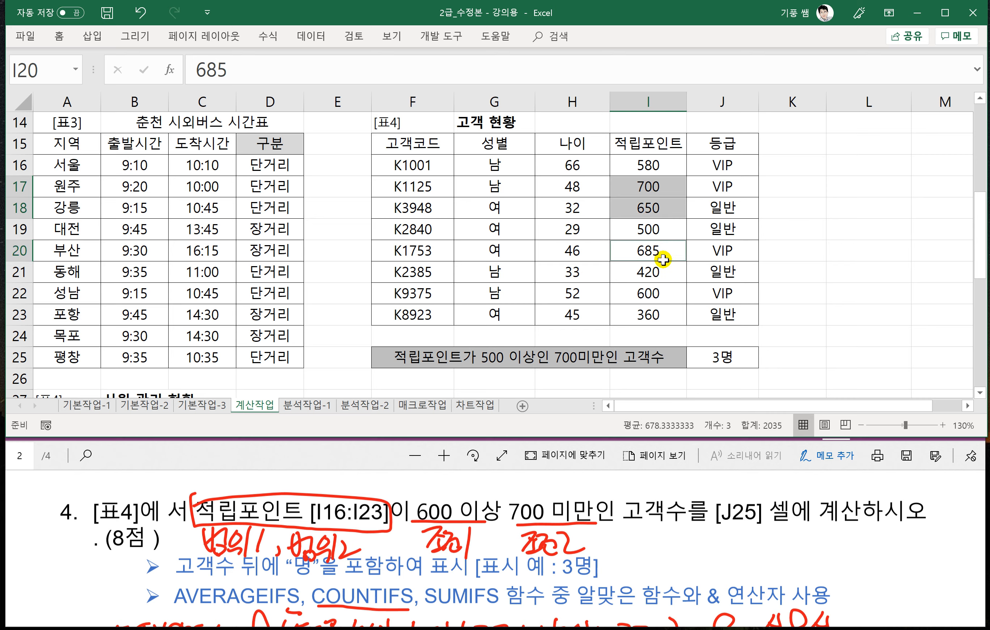
{"action": "left_click", "coordinate": [658, 206]}
{"action": "left_click", "coordinate": [655, 250], "text": "ctrl"}
{"action": "left_click", "coordinate": [653, 291], "text": "ctrl"}
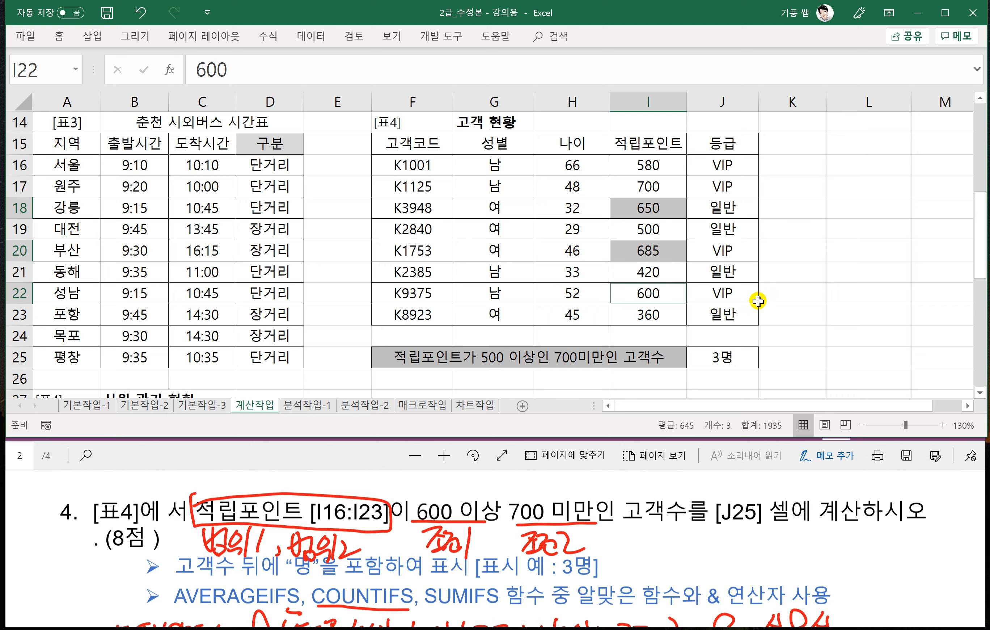
{"action": "left_click", "coordinate": [771, 337]}
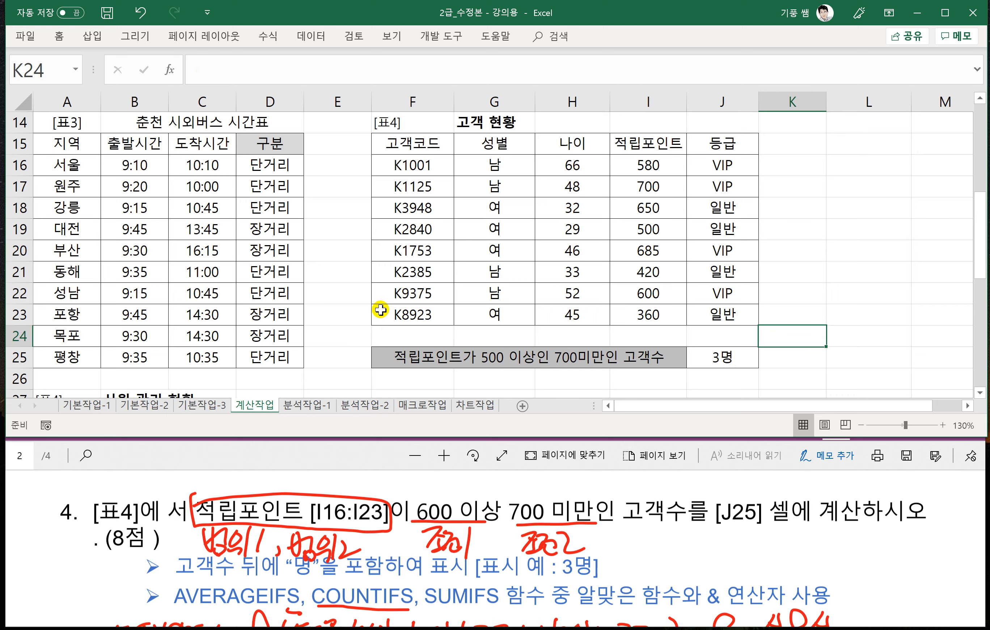
Correct the label in A27 above the 사원 관리 현황 table to [표5]
{"action": "scroll", "coordinate": [361, 314], "scroll_direction": "down", "scroll_amount": 2}
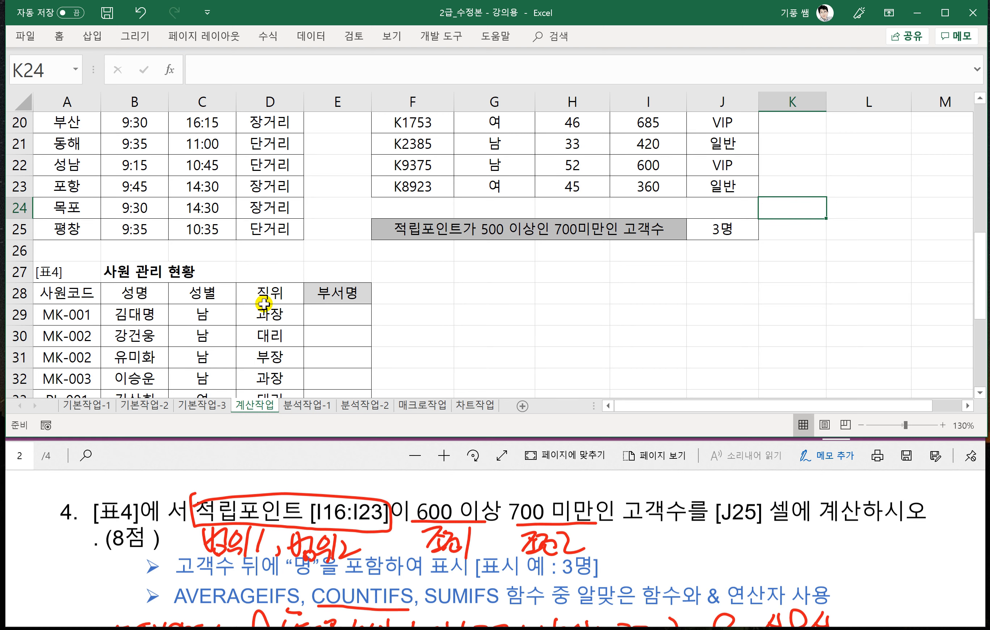
{"action": "scroll", "coordinate": [264, 304], "scroll_direction": "up", "scroll_amount": 3}
{"action": "scroll", "coordinate": [265, 291], "scroll_direction": "down", "scroll_amount": 3}
{"action": "left_click", "coordinate": [57, 273]}
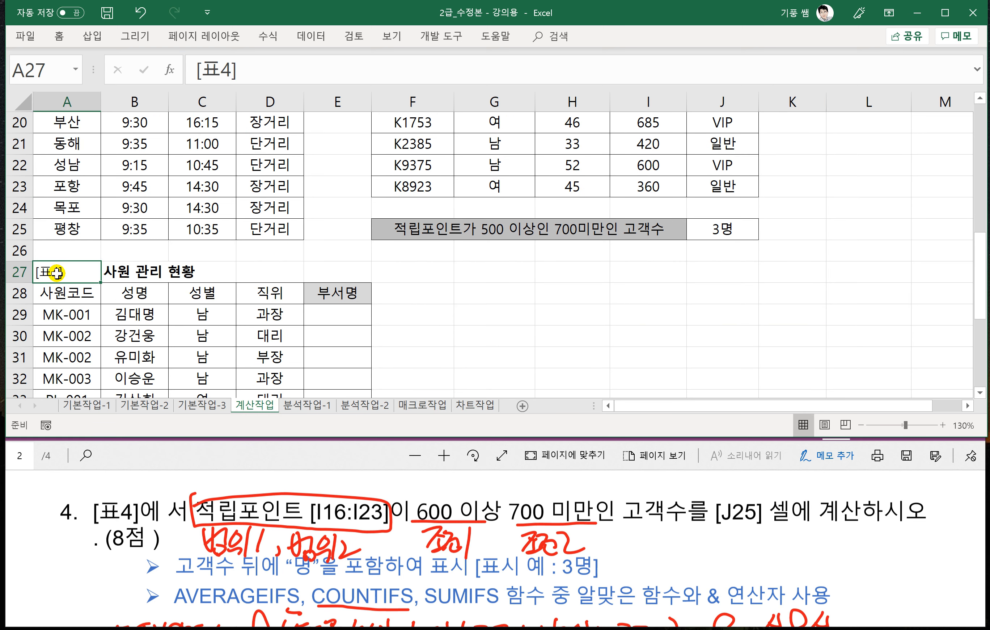
{"action": "double_click", "coordinate": [57, 273]}
{"action": "key", "text": "BackSpace"}
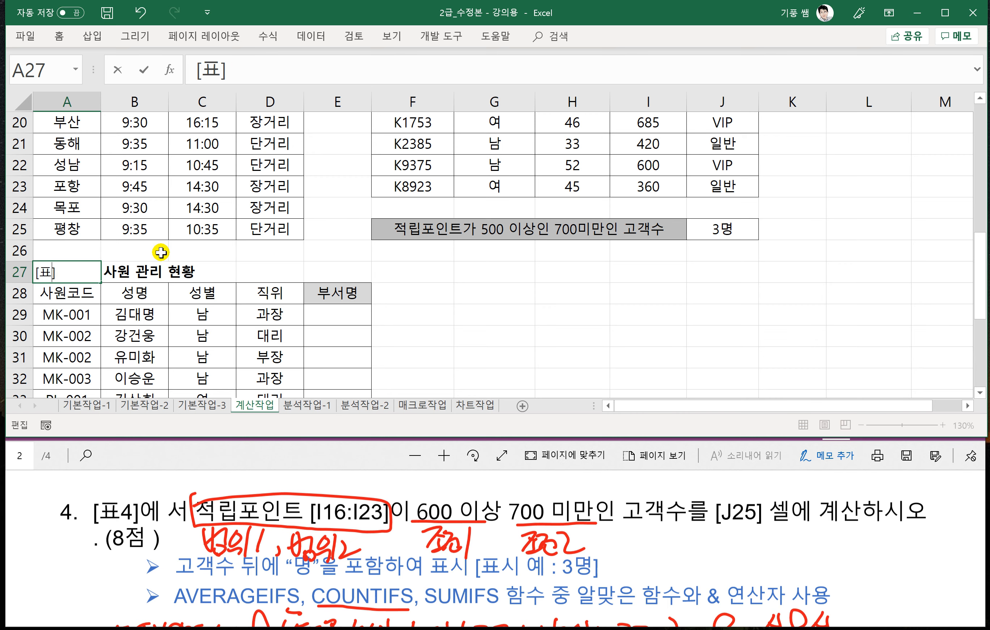
{"action": "type", "text": "5"}
{"action": "key", "text": "Return"}
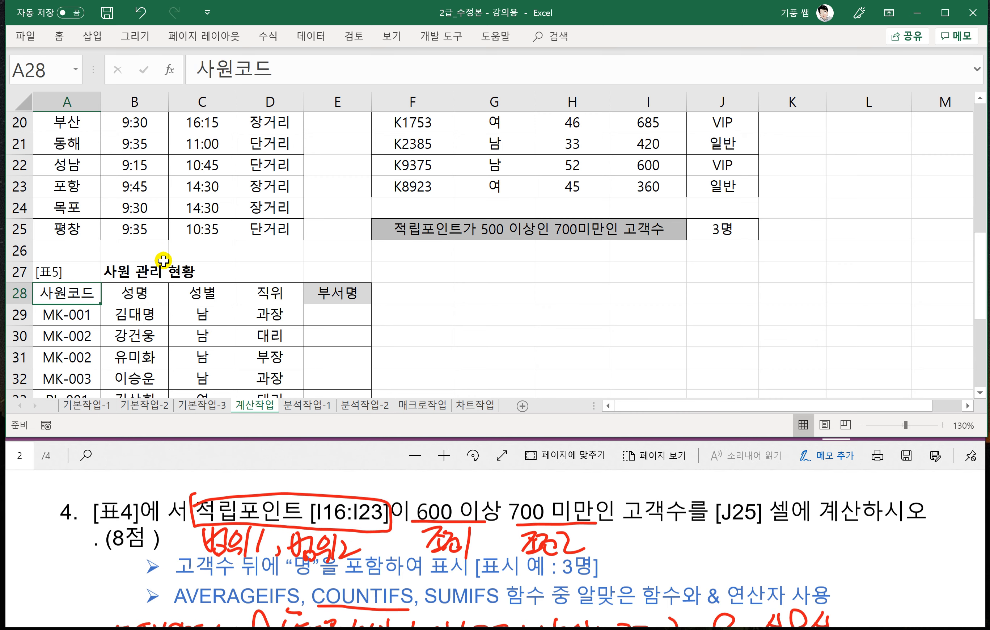
Bring up the full 사원 관리 현황 table and read task 5 in the exam PDF
{"action": "left_click", "coordinate": [404, 339]}
{"action": "scroll", "coordinate": [404, 338], "scroll_direction": "down", "scroll_amount": 2}
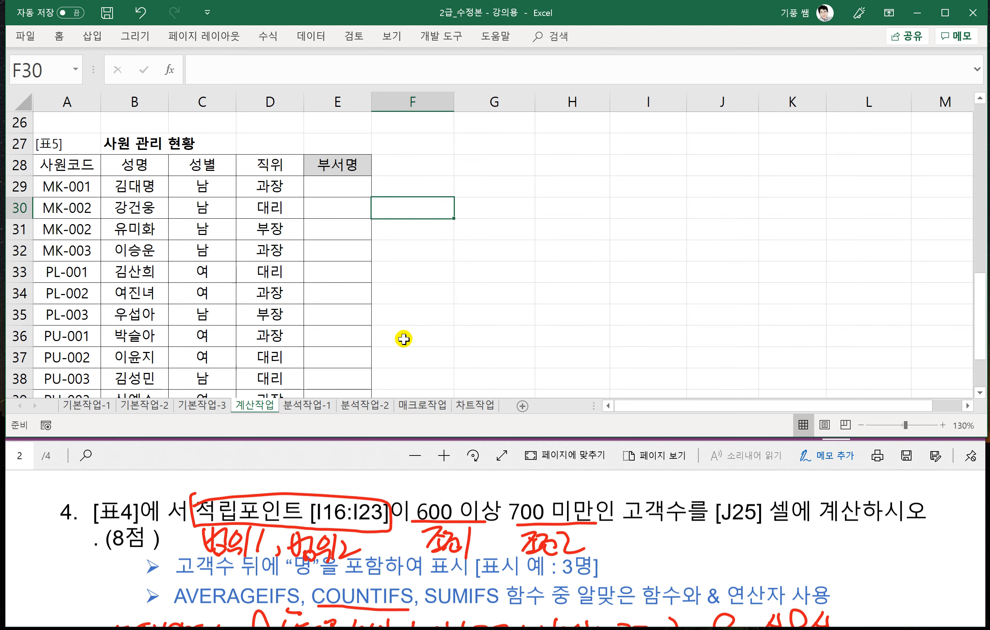
{"action": "left_click", "coordinate": [258, 461]}
{"action": "scroll", "coordinate": [195, 499], "scroll_direction": "down", "scroll_amount": 5}
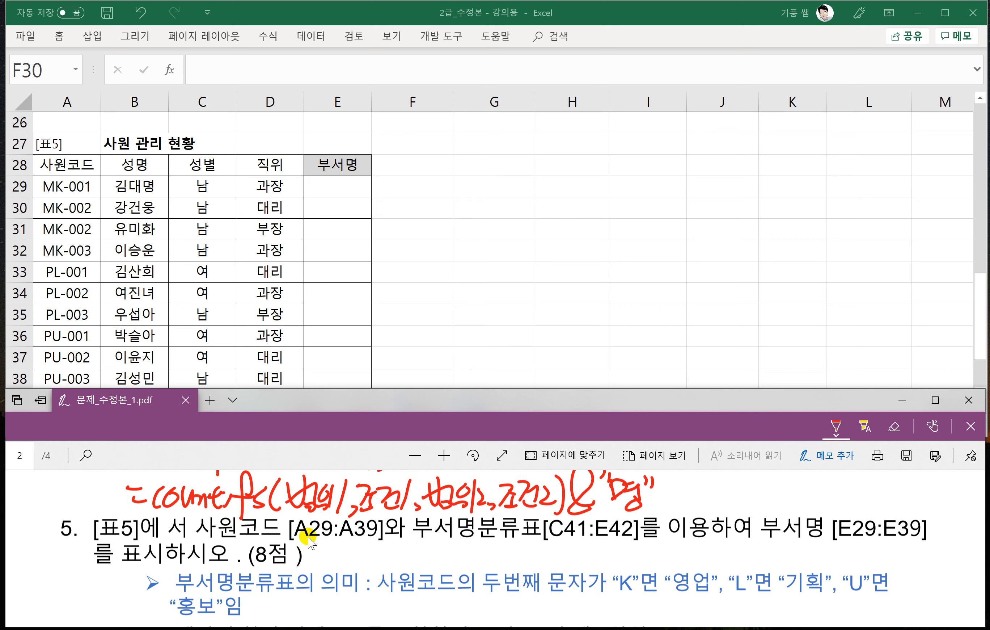
Bring up the 부서명분류표 below the 사원 관리 현황 table and select its codes and department names in C41:E42
{"action": "left_click", "coordinate": [425, 295]}
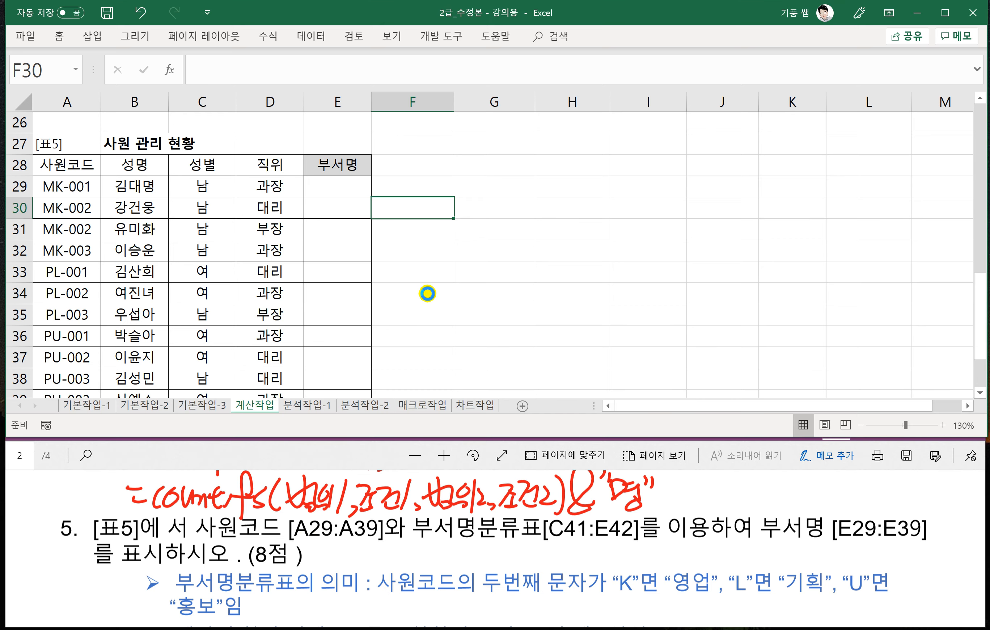
{"action": "scroll", "coordinate": [427, 293], "scroll_direction": "down", "scroll_amount": 1}
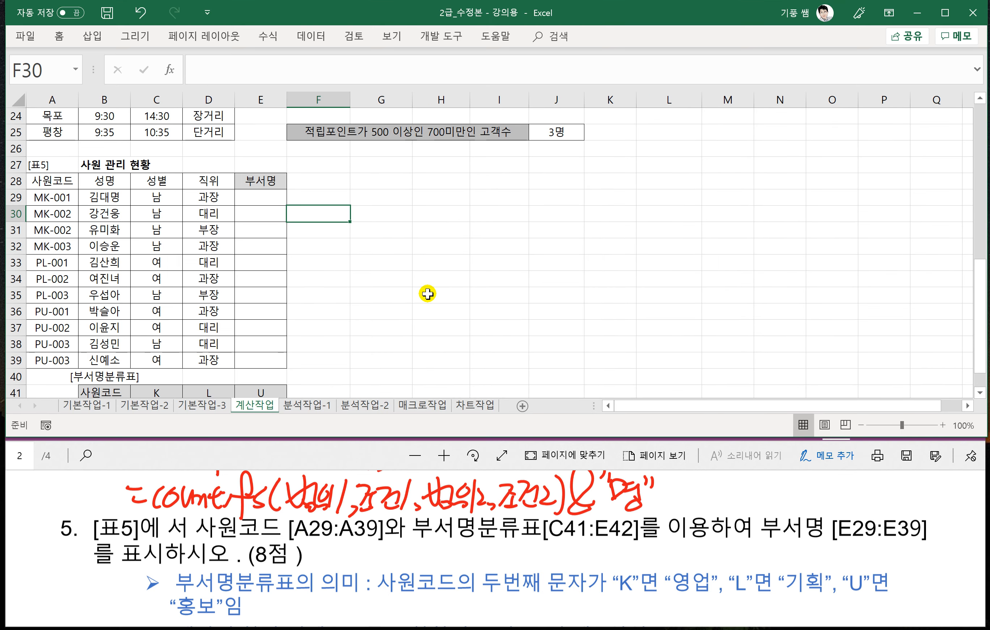
{"action": "scroll", "coordinate": [427, 293], "scroll_direction": "down", "scroll_amount": 1}
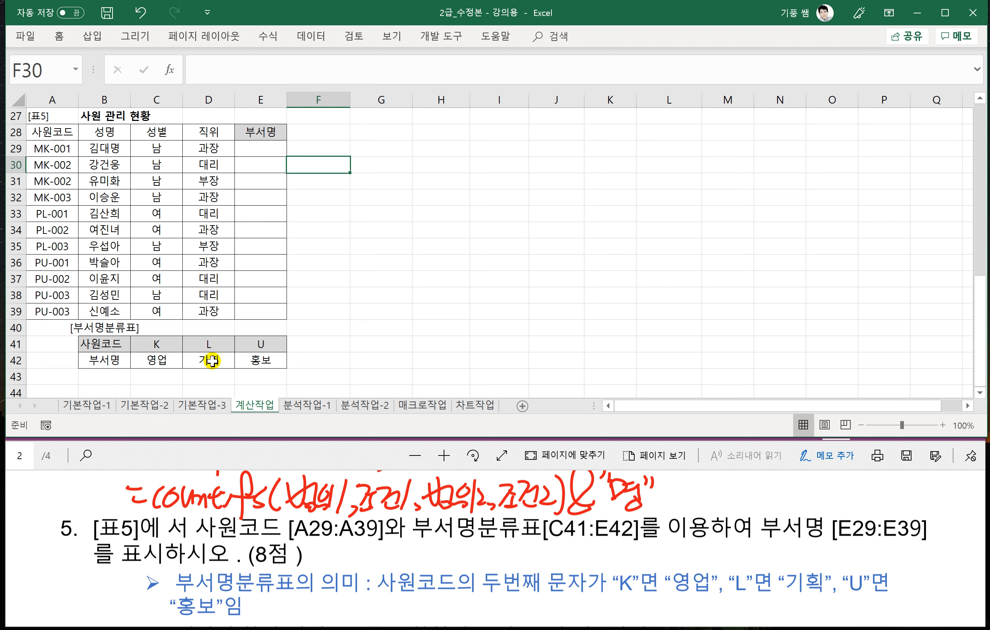
{"action": "left_click_drag", "start_coordinate": [161, 342], "coordinate": [261, 359]}
Handwrite the HLOOKUP syntax =Hlookup(기준셀,참조범위,행번호,0) in red ink below the function hint of task 5 in the PDF
{"action": "scroll", "coordinate": [385, 512], "scroll_direction": "down", "scroll_amount": 3}
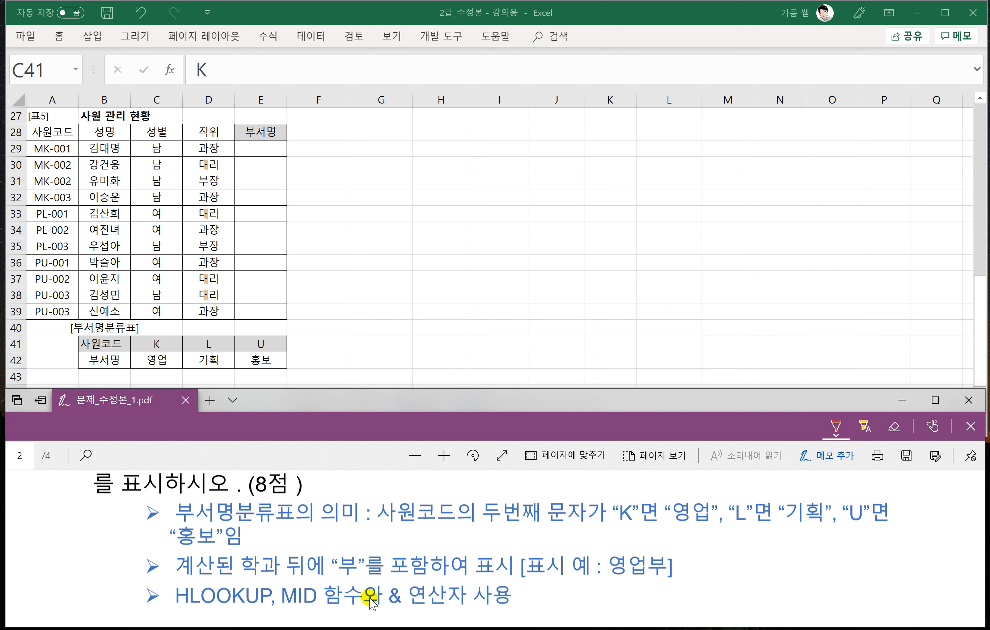
{"action": "scroll", "coordinate": [590, 592], "scroll_direction": "down", "scroll_amount": 2}
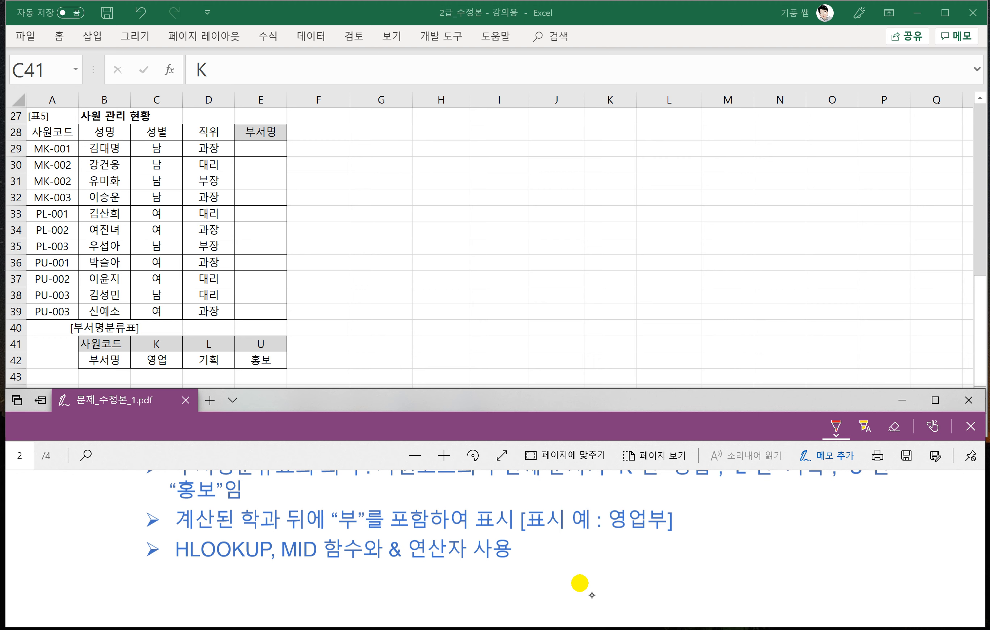
{"action": "left_click_drag", "start_coordinate": [289, 574], "coordinate": [305, 585]}
{"action": "mouse_move", "coordinate": [317, 565]}
{"action": "left_mouse_down"}
{"action": "mouse_move", "coordinate": [308, 591]}
{"action": "mouse_move", "coordinate": [327, 572]}
{"action": "left_mouse_up"}
{"action": "mouse_move", "coordinate": [326, 560]}
{"action": "left_mouse_down"}
{"action": "mouse_move", "coordinate": [317, 594]}
{"action": "mouse_move", "coordinate": [327, 595]}
{"action": "left_mouse_up"}
{"action": "mouse_move", "coordinate": [341, 576]}
{"action": "left_mouse_down"}
{"action": "mouse_move", "coordinate": [338, 589]}
{"action": "mouse_move", "coordinate": [347, 584]}
{"action": "left_mouse_up"}
{"action": "mouse_move", "coordinate": [352, 574]}
{"action": "left_mouse_down"}
{"action": "mouse_move", "coordinate": [358, 595]}
{"action": "mouse_move", "coordinate": [373, 587]}
{"action": "left_mouse_up"}
{"action": "left_click_drag", "start_coordinate": [374, 574], "coordinate": [385, 615]}
{"action": "left_click_drag", "start_coordinate": [390, 572], "coordinate": [389, 587]}
{"action": "mouse_move", "coordinate": [412, 566]}
{"action": "left_mouse_down"}
{"action": "mouse_move", "coordinate": [406, 589]}
{"action": "mouse_move", "coordinate": [427, 591]}
{"action": "left_mouse_up"}
{"action": "mouse_move", "coordinate": [429, 571]}
{"action": "left_mouse_down"}
{"action": "mouse_move", "coordinate": [447, 565]}
{"action": "mouse_move", "coordinate": [447, 590]}
{"action": "left_mouse_up"}
{"action": "left_click_drag", "start_coordinate": [453, 569], "coordinate": [470, 584]}
{"action": "left_click_drag", "start_coordinate": [478, 562], "coordinate": [475, 583]}
{"action": "mouse_move", "coordinate": [460, 587]}
{"action": "left_mouse_down"}
{"action": "mouse_move", "coordinate": [474, 582]}
{"action": "mouse_move", "coordinate": [483, 596]}
{"action": "mouse_move", "coordinate": [503, 570]}
{"action": "left_mouse_up"}
{"action": "mouse_move", "coordinate": [501, 569]}
{"action": "left_mouse_down"}
{"action": "mouse_move", "coordinate": [490, 587]}
{"action": "mouse_move", "coordinate": [513, 580]}
{"action": "left_mouse_up"}
{"action": "mouse_move", "coordinate": [511, 564]}
{"action": "left_mouse_down"}
{"action": "mouse_move", "coordinate": [517, 588]}
{"action": "mouse_move", "coordinate": [501, 594]}
{"action": "left_mouse_up"}
{"action": "left_click_drag", "start_coordinate": [500, 583], "coordinate": [512, 596]}
{"action": "left_click_drag", "start_coordinate": [516, 566], "coordinate": [532, 588]}
{"action": "mouse_move", "coordinate": [545, 558]}
{"action": "left_mouse_down"}
{"action": "mouse_move", "coordinate": [547, 588]}
{"action": "mouse_move", "coordinate": [546, 576]}
{"action": "left_mouse_up"}
{"action": "left_click_drag", "start_coordinate": [550, 571], "coordinate": [559, 591]}
{"action": "left_click_drag", "start_coordinate": [561, 560], "coordinate": [571, 576]}
{"action": "left_click_drag", "start_coordinate": [558, 580], "coordinate": [578, 589]}
{"action": "mouse_move", "coordinate": [595, 582]}
{"action": "left_mouse_down"}
{"action": "mouse_move", "coordinate": [590, 591]}
{"action": "mouse_move", "coordinate": [613, 565]}
{"action": "left_mouse_up"}
{"action": "mouse_move", "coordinate": [604, 571]}
{"action": "left_mouse_down"}
{"action": "mouse_move", "coordinate": [603, 586]}
{"action": "mouse_move", "coordinate": [615, 581]}
{"action": "left_mouse_up"}
{"action": "mouse_move", "coordinate": [619, 565]}
{"action": "left_mouse_down"}
{"action": "mouse_move", "coordinate": [629, 592]}
{"action": "mouse_move", "coordinate": [641, 589]}
{"action": "left_mouse_up"}
{"action": "left_click_drag", "start_coordinate": [633, 571], "coordinate": [649, 584]}
{"action": "left_click_drag", "start_coordinate": [651, 558], "coordinate": [661, 568]}
{"action": "left_click_drag", "start_coordinate": [655, 571], "coordinate": [666, 583]}
{"action": "mouse_move", "coordinate": [679, 579]}
{"action": "left_mouse_down"}
{"action": "mouse_move", "coordinate": [673, 589]}
{"action": "mouse_move", "coordinate": [697, 564]}
{"action": "left_mouse_up"}
{"action": "left_click_drag", "start_coordinate": [706, 557], "coordinate": [707, 584]}
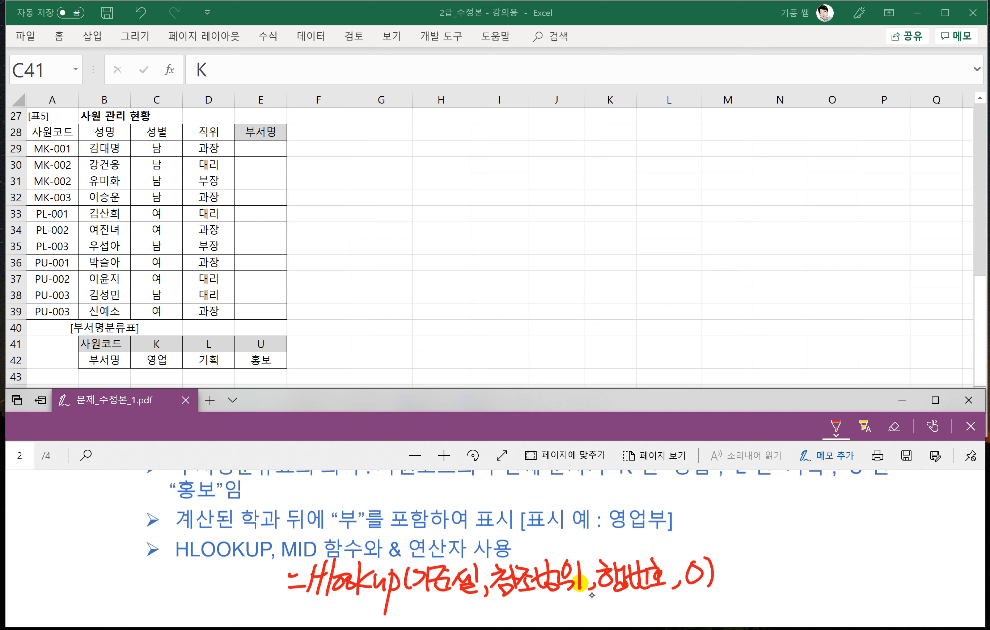
Add a bracketed ink note beside the HLOOKUP syntax explaining the match options, 0: 정확한 값 and 1: 유사한 값
{"action": "left_click_drag", "start_coordinate": [734, 541], "coordinate": [739, 591]}
{"action": "mouse_move", "coordinate": [753, 538]}
{"action": "left_mouse_down"}
{"action": "mouse_move", "coordinate": [753, 552]}
{"action": "mouse_move", "coordinate": [764, 535]}
{"action": "left_mouse_up"}
{"action": "left_click_drag", "start_coordinate": [768, 529], "coordinate": [791, 553]}
{"action": "left_click_drag", "start_coordinate": [795, 525], "coordinate": [810, 542]}
{"action": "mouse_move", "coordinate": [801, 545]}
{"action": "left_mouse_down"}
{"action": "mouse_move", "coordinate": [813, 551]}
{"action": "mouse_move", "coordinate": [834, 540]}
{"action": "left_mouse_up"}
{"action": "mouse_move", "coordinate": [830, 536]}
{"action": "left_mouse_down"}
{"action": "mouse_move", "coordinate": [843, 545]}
{"action": "mouse_move", "coordinate": [868, 536]}
{"action": "left_mouse_up"}
{"action": "mouse_move", "coordinate": [849, 541]}
{"action": "left_mouse_down"}
{"action": "mouse_move", "coordinate": [864, 554]}
{"action": "mouse_move", "coordinate": [864, 545]}
{"action": "left_mouse_up"}
{"action": "left_click_drag", "start_coordinate": [869, 537], "coordinate": [874, 557]}
{"action": "mouse_move", "coordinate": [762, 567]}
{"action": "left_mouse_down"}
{"action": "mouse_move", "coordinate": [754, 588]}
{"action": "mouse_move", "coordinate": [771, 590]}
{"action": "left_mouse_up"}
{"action": "mouse_move", "coordinate": [784, 565]}
{"action": "left_mouse_down"}
{"action": "mouse_move", "coordinate": [782, 580]}
{"action": "mouse_move", "coordinate": [792, 582]}
{"action": "left_mouse_up"}
{"action": "mouse_move", "coordinate": [780, 585]}
{"action": "left_mouse_down"}
{"action": "mouse_move", "coordinate": [778, 596]}
{"action": "mouse_move", "coordinate": [805, 595]}
{"action": "left_mouse_up"}
{"action": "mouse_move", "coordinate": [797, 589]}
{"action": "left_mouse_down"}
{"action": "mouse_move", "coordinate": [811, 582]}
{"action": "mouse_move", "coordinate": [809, 600]}
{"action": "left_mouse_up"}
{"action": "left_click_drag", "start_coordinate": [811, 585], "coordinate": [830, 569]}
{"action": "left_click_drag", "start_coordinate": [824, 580], "coordinate": [825, 591]}
{"action": "left_click_drag", "start_coordinate": [836, 566], "coordinate": [837, 587]}
{"action": "mouse_move", "coordinate": [830, 590]}
{"action": "left_mouse_down"}
{"action": "mouse_move", "coordinate": [843, 599]}
{"action": "mouse_move", "coordinate": [871, 582]}
{"action": "left_mouse_up"}
{"action": "left_click_drag", "start_coordinate": [849, 582], "coordinate": [860, 596]}
{"action": "left_click_drag", "start_coordinate": [873, 586], "coordinate": [863, 605]}
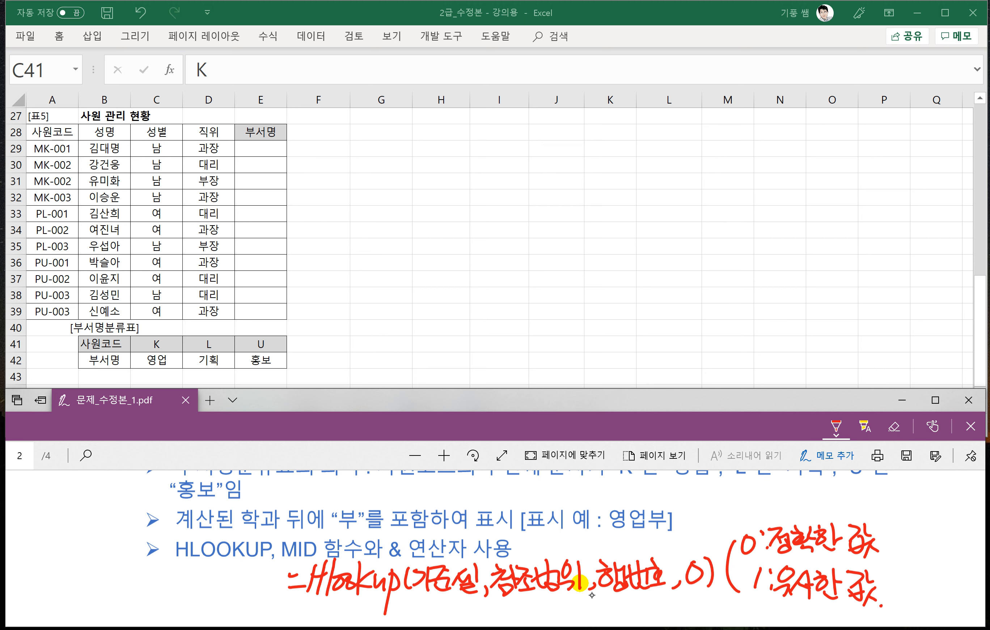
Underline 기준셀 in the handwritten HLOOKUP syntax and point an arrow to it from the handwritten word Mid
{"action": "left_click_drag", "start_coordinate": [414, 597], "coordinate": [462, 597]}
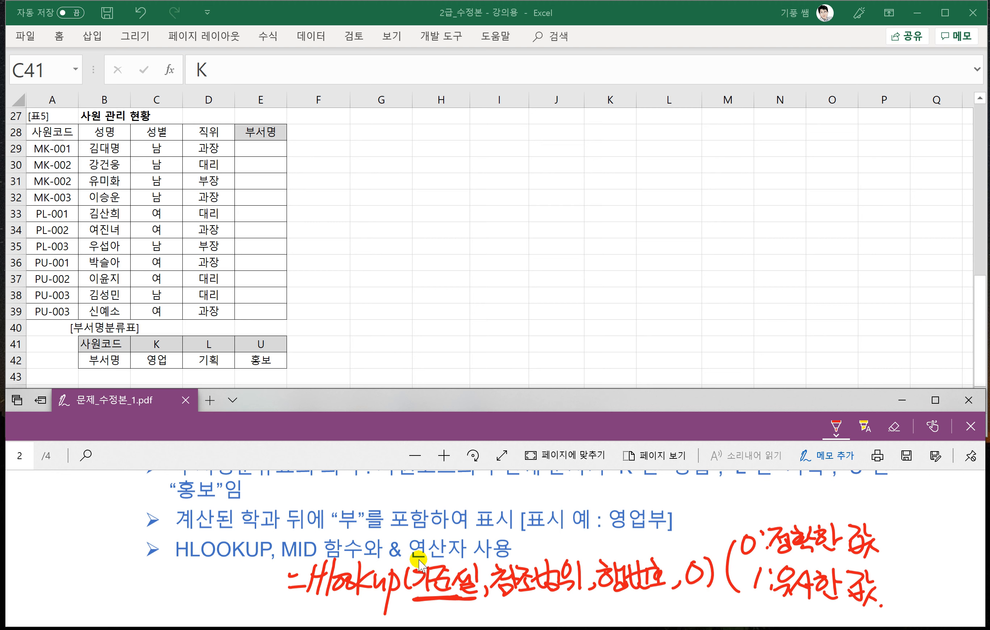
{"action": "scroll", "coordinate": [446, 586], "scroll_direction": "down", "scroll_amount": 3}
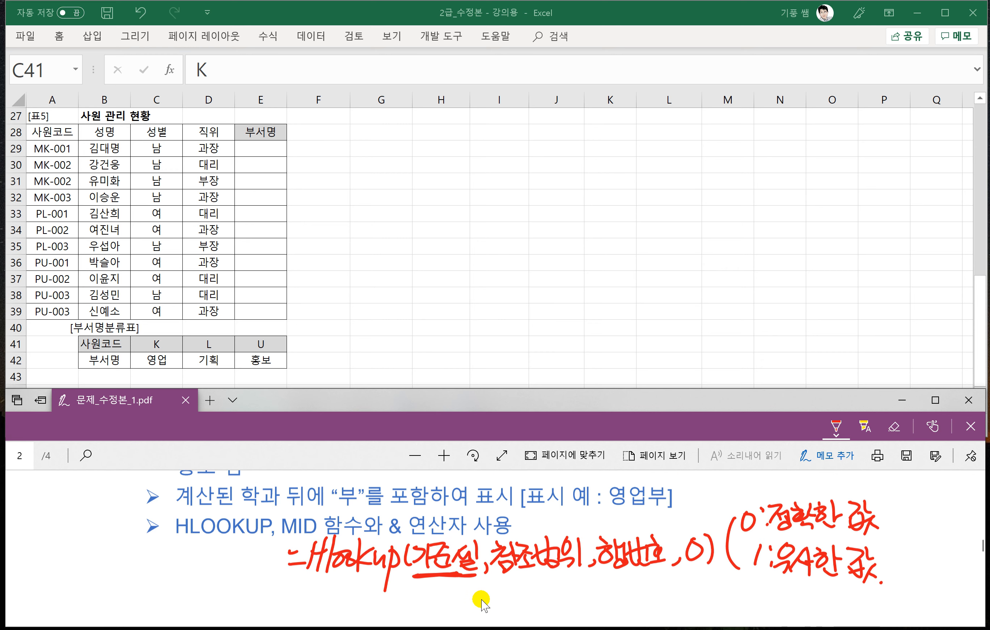
{"action": "left_click_drag", "start_coordinate": [444, 554], "coordinate": [445, 574]}
{"action": "left_click_drag", "start_coordinate": [442, 555], "coordinate": [425, 570]}
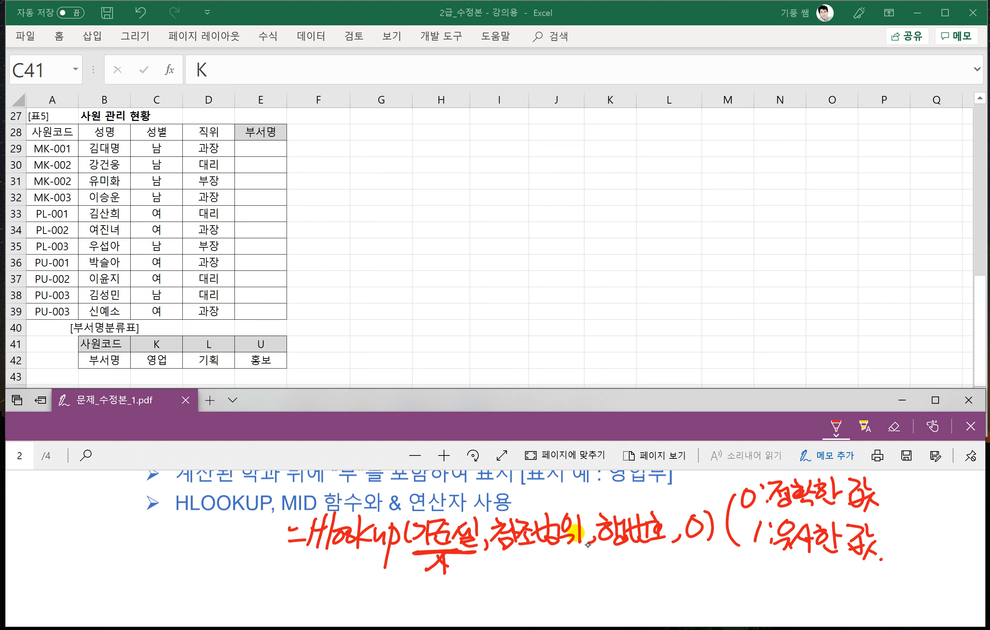
{"action": "mouse_move", "coordinate": [405, 611]}
{"action": "left_mouse_down"}
{"action": "mouse_move", "coordinate": [419, 582]}
{"action": "mouse_move", "coordinate": [438, 577]}
{"action": "mouse_move", "coordinate": [459, 606]}
{"action": "left_mouse_up"}
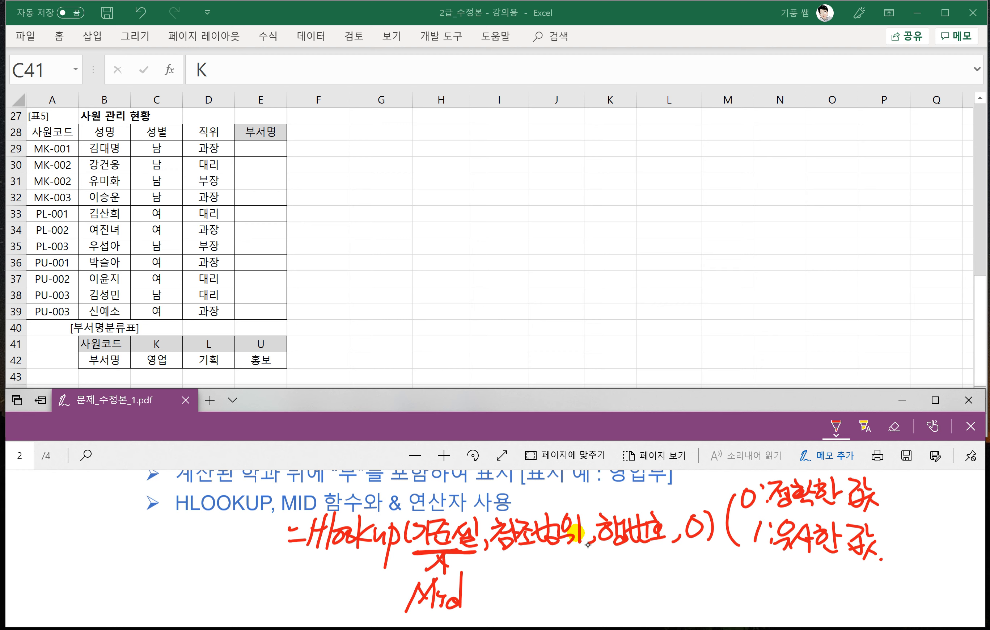
Handwrite the MID syntax =Mid(문자,시작위치,K) beside the Mid note in the PDF
{"action": "mouse_move", "coordinate": [507, 575]}
{"action": "left_mouse_down"}
{"action": "mouse_move", "coordinate": [520, 573]}
{"action": "mouse_move", "coordinate": [523, 585]}
{"action": "left_mouse_up"}
{"action": "mouse_move", "coordinate": [526, 594]}
{"action": "left_mouse_down"}
{"action": "mouse_move", "coordinate": [540, 573]}
{"action": "mouse_move", "coordinate": [582, 590]}
{"action": "left_mouse_up"}
{"action": "mouse_move", "coordinate": [582, 583]}
{"action": "left_mouse_down"}
{"action": "mouse_move", "coordinate": [573, 587]}
{"action": "mouse_move", "coordinate": [599, 590]}
{"action": "mouse_move", "coordinate": [608, 576]}
{"action": "left_mouse_up"}
{"action": "mouse_move", "coordinate": [610, 563]}
{"action": "left_mouse_down"}
{"action": "mouse_move", "coordinate": [627, 566]}
{"action": "mouse_move", "coordinate": [626, 580]}
{"action": "left_mouse_up"}
{"action": "mouse_move", "coordinate": [611, 583]}
{"action": "left_mouse_down"}
{"action": "mouse_move", "coordinate": [611, 591]}
{"action": "mouse_move", "coordinate": [640, 568]}
{"action": "left_mouse_up"}
{"action": "mouse_move", "coordinate": [637, 569]}
{"action": "left_mouse_down"}
{"action": "mouse_move", "coordinate": [626, 584]}
{"action": "mouse_move", "coordinate": [645, 595]}
{"action": "mouse_move", "coordinate": [680, 583]}
{"action": "left_mouse_up"}
{"action": "left_click", "coordinate": [657, 587]}
{"action": "mouse_move", "coordinate": [686, 566]}
{"action": "left_mouse_down"}
{"action": "mouse_move", "coordinate": [685, 587]}
{"action": "mouse_move", "coordinate": [699, 565]}
{"action": "left_mouse_up"}
{"action": "left_click_drag", "start_coordinate": [695, 567], "coordinate": [685, 584]}
{"action": "left_click_drag", "start_coordinate": [692, 574], "coordinate": [707, 585]}
{"action": "left_click_drag", "start_coordinate": [690, 582], "coordinate": [707, 593]}
{"action": "left_click_drag", "start_coordinate": [718, 564], "coordinate": [725, 580]}
{"action": "left_click_drag", "start_coordinate": [717, 581], "coordinate": [717, 591]}
{"action": "mouse_move", "coordinate": [729, 565]}
{"action": "left_mouse_down"}
{"action": "mouse_move", "coordinate": [731, 589]}
{"action": "mouse_move", "coordinate": [745, 568]}
{"action": "mouse_move", "coordinate": [733, 585]}
{"action": "left_mouse_up"}
{"action": "mouse_move", "coordinate": [748, 561]}
{"action": "left_mouse_down"}
{"action": "mouse_move", "coordinate": [751, 587]}
{"action": "mouse_move", "coordinate": [775, 588]}
{"action": "left_mouse_up"}
{"action": "left_click_drag", "start_coordinate": [783, 565], "coordinate": [790, 593]}
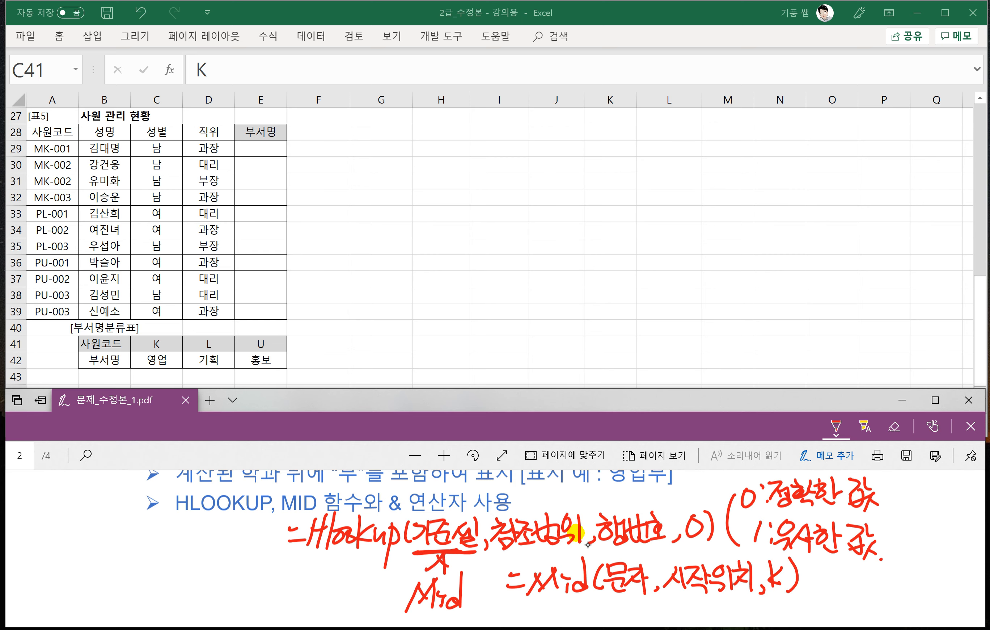
Handwrite a MID example below the syntax that extracts 2 characters from position 4 of a quoted phrase, with an arrow to its result
{"action": "scroll", "coordinate": [657, 564], "scroll_direction": "down", "scroll_amount": 1}
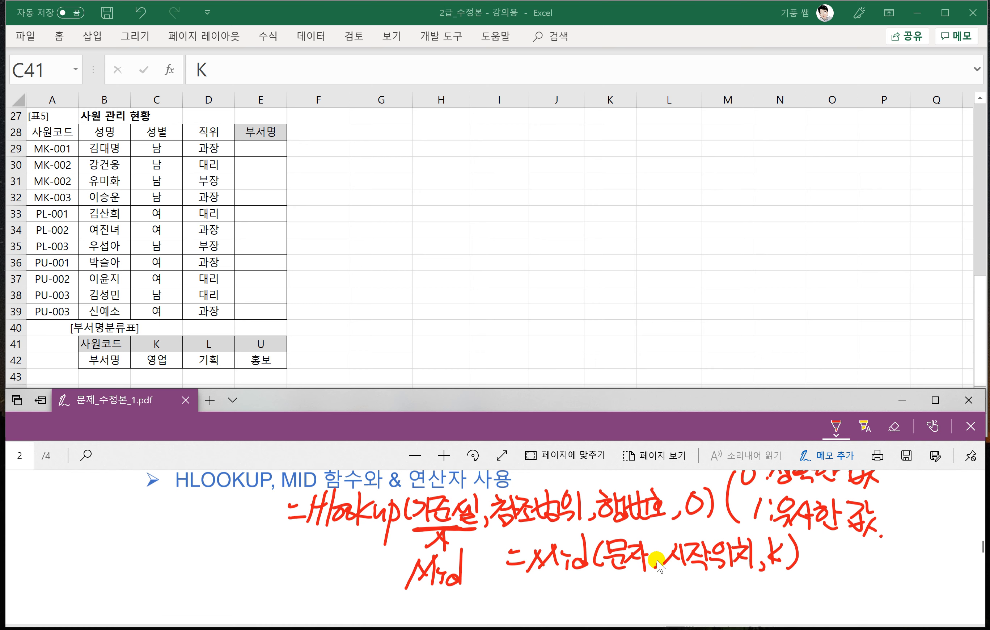
{"action": "left_click_drag", "start_coordinate": [665, 558], "coordinate": [661, 566]}
{"action": "left_click_drag", "start_coordinate": [512, 592], "coordinate": [526, 591]}
{"action": "left_click_drag", "start_coordinate": [515, 602], "coordinate": [528, 600]}
{"action": "mouse_move", "coordinate": [532, 610]}
{"action": "left_mouse_down"}
{"action": "mouse_move", "coordinate": [551, 606]}
{"action": "mouse_move", "coordinate": [564, 585]}
{"action": "mouse_move", "coordinate": [573, 615]}
{"action": "mouse_move", "coordinate": [587, 610]}
{"action": "left_mouse_up"}
{"action": "mouse_move", "coordinate": [586, 602]}
{"action": "left_mouse_down"}
{"action": "mouse_move", "coordinate": [576, 612]}
{"action": "mouse_move", "coordinate": [598, 611]}
{"action": "left_mouse_up"}
{"action": "left_click_drag", "start_coordinate": [610, 583], "coordinate": [609, 593]}
{"action": "mouse_move", "coordinate": [616, 584]}
{"action": "left_mouse_down"}
{"action": "mouse_move", "coordinate": [619, 603]}
{"action": "mouse_move", "coordinate": [637, 606]}
{"action": "left_mouse_up"}
{"action": "mouse_move", "coordinate": [626, 607]}
{"action": "left_mouse_down"}
{"action": "mouse_move", "coordinate": [640, 613]}
{"action": "mouse_move", "coordinate": [660, 599]}
{"action": "left_mouse_up"}
{"action": "left_click_drag", "start_coordinate": [645, 598], "coordinate": [656, 610]}
{"action": "mouse_move", "coordinate": [648, 608]}
{"action": "left_mouse_down"}
{"action": "mouse_move", "coordinate": [661, 614]}
{"action": "mouse_move", "coordinate": [674, 591]}
{"action": "left_mouse_up"}
{"action": "left_click_drag", "start_coordinate": [663, 594], "coordinate": [679, 608]}
{"action": "mouse_move", "coordinate": [679, 585]}
{"action": "left_mouse_down"}
{"action": "mouse_move", "coordinate": [677, 613]}
{"action": "mouse_move", "coordinate": [694, 605]}
{"action": "left_mouse_up"}
{"action": "mouse_move", "coordinate": [698, 586]}
{"action": "left_mouse_down"}
{"action": "mouse_move", "coordinate": [701, 611]}
{"action": "mouse_move", "coordinate": [721, 596]}
{"action": "left_mouse_up"}
{"action": "mouse_move", "coordinate": [705, 608]}
{"action": "left_mouse_down"}
{"action": "mouse_move", "coordinate": [718, 618]}
{"action": "mouse_move", "coordinate": [750, 595]}
{"action": "left_mouse_up"}
{"action": "left_click_drag", "start_coordinate": [751, 585], "coordinate": [751, 606]}
{"action": "left_click_drag", "start_coordinate": [739, 604], "coordinate": [741, 615]}
{"action": "left_click_drag", "start_coordinate": [740, 604], "coordinate": [753, 612]}
{"action": "left_click_drag", "start_coordinate": [759, 587], "coordinate": [760, 591]}
{"action": "left_click_drag", "start_coordinate": [764, 587], "coordinate": [764, 590]}
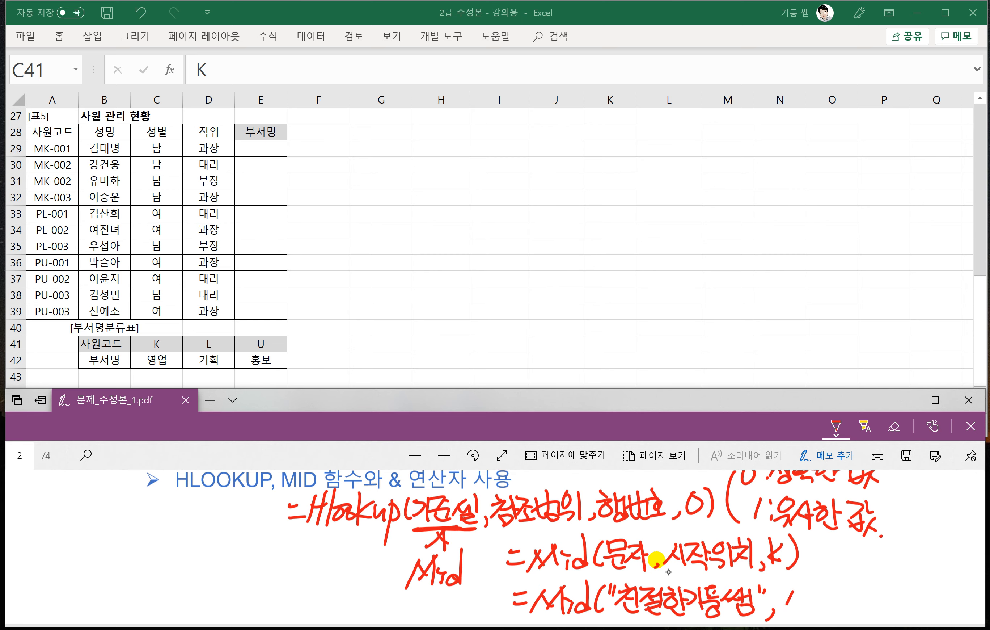
{"action": "left_click_drag", "start_coordinate": [791, 601], "coordinate": [806, 605]}
{"action": "mouse_move", "coordinate": [803, 591]}
{"action": "left_mouse_down"}
{"action": "mouse_move", "coordinate": [800, 618]}
{"action": "mouse_move", "coordinate": [866, 608]}
{"action": "mouse_move", "coordinate": [890, 591]}
{"action": "mouse_move", "coordinate": [883, 605]}
{"action": "left_mouse_up"}
{"action": "left_click_drag", "start_coordinate": [895, 586], "coordinate": [897, 611]}
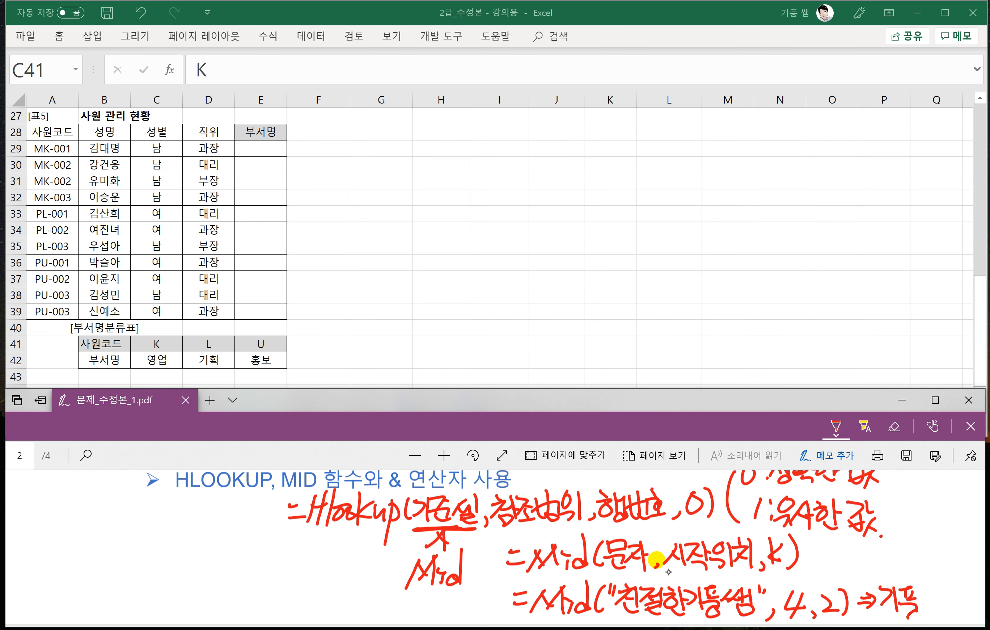
Enter =MID(A29,2,1) in E29 to extract the second character of the employee code, and fill it down to E39
{"action": "scroll", "coordinate": [641, 560], "scroll_direction": "down", "scroll_amount": 2}
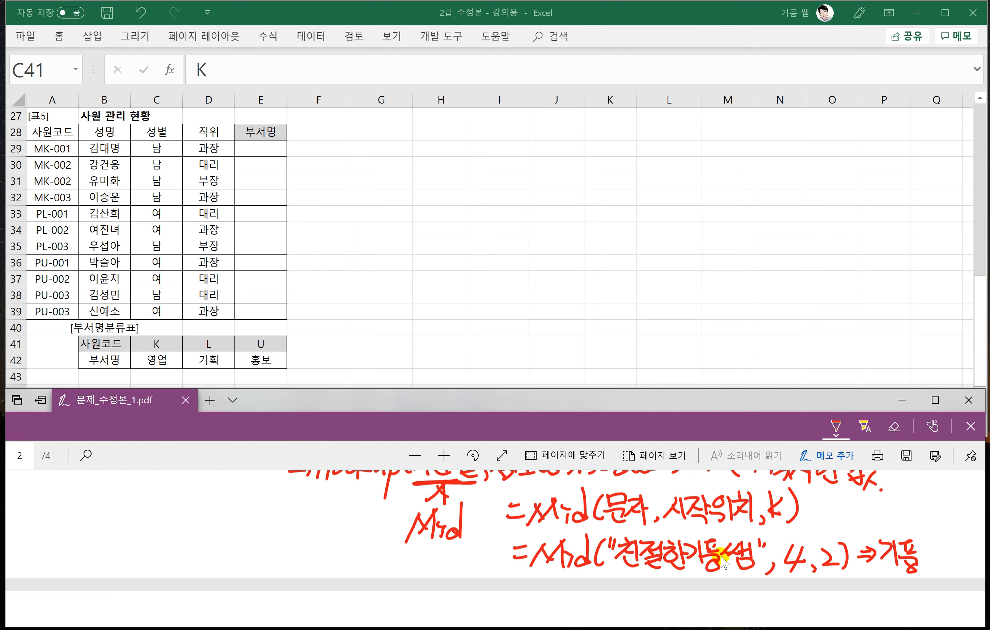
{"action": "scroll", "coordinate": [723, 562], "scroll_direction": "up", "scroll_amount": 2}
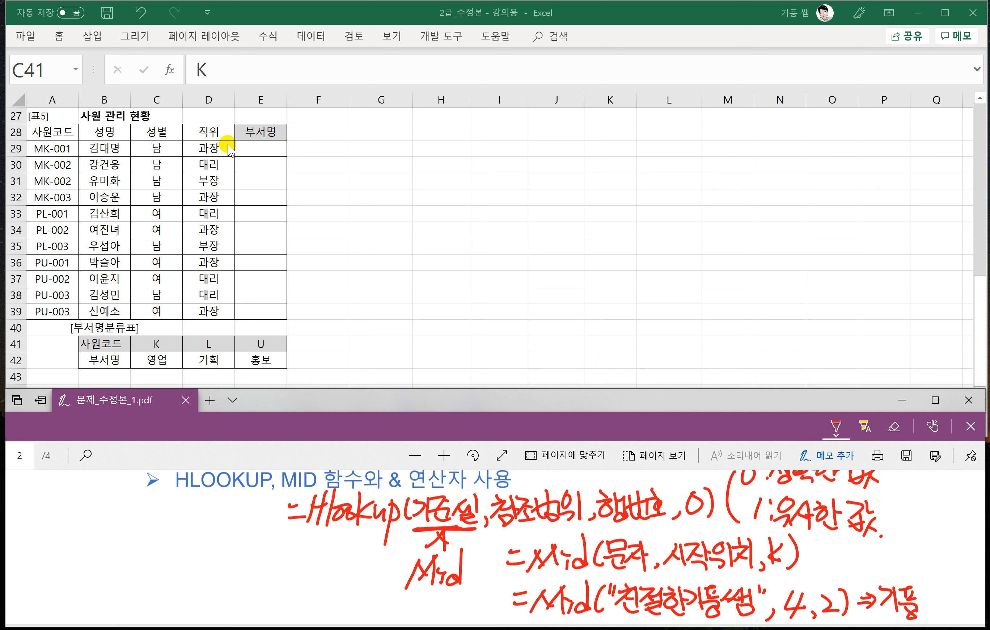
{"action": "left_click", "coordinate": [258, 148]}
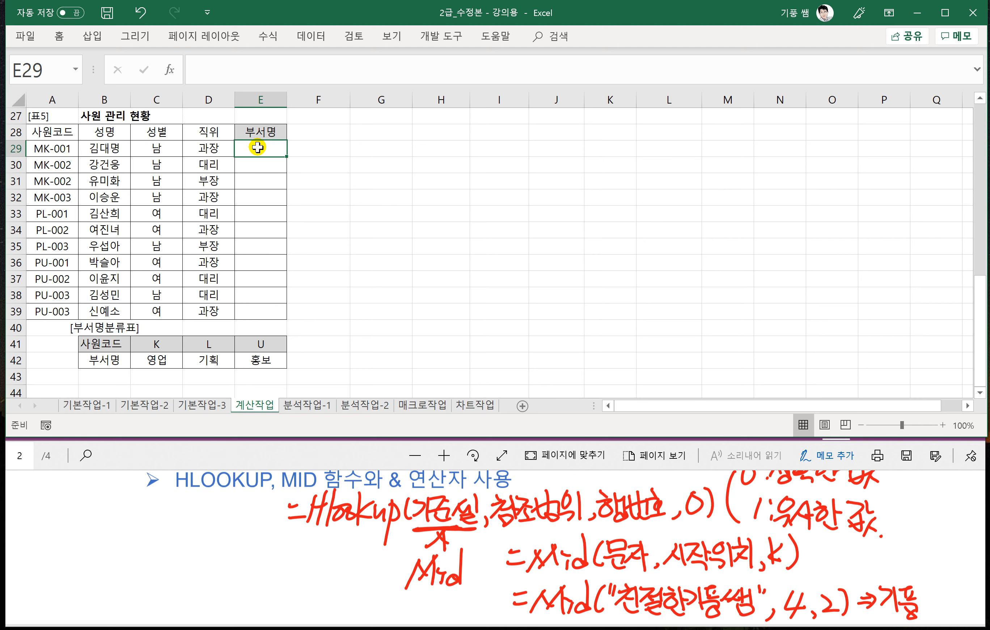
{"action": "type", "text": "="}
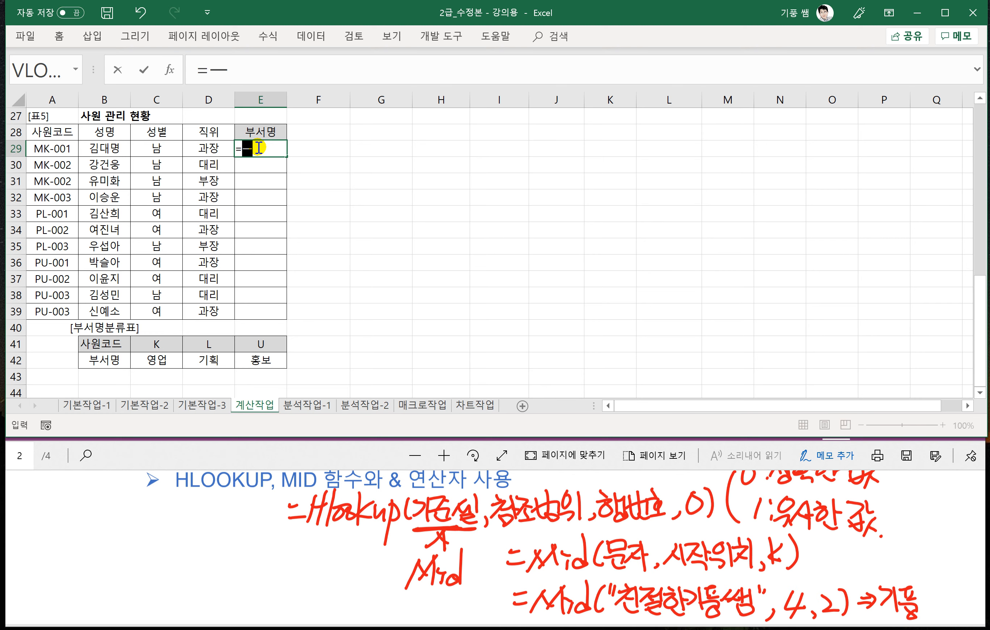
{"action": "type", "text": "mID"}
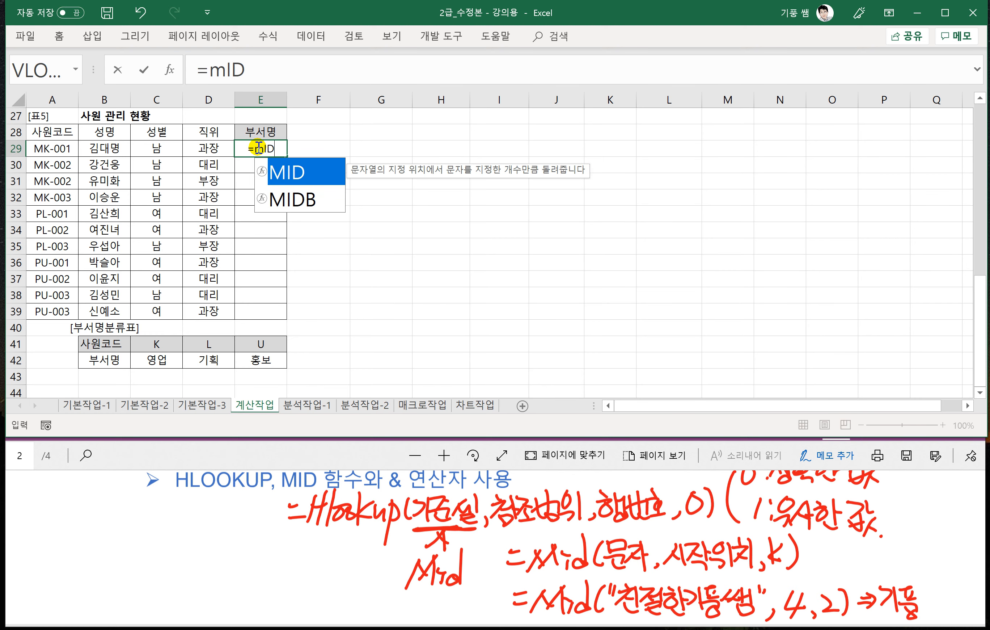
{"action": "key", "text": "Tab"}
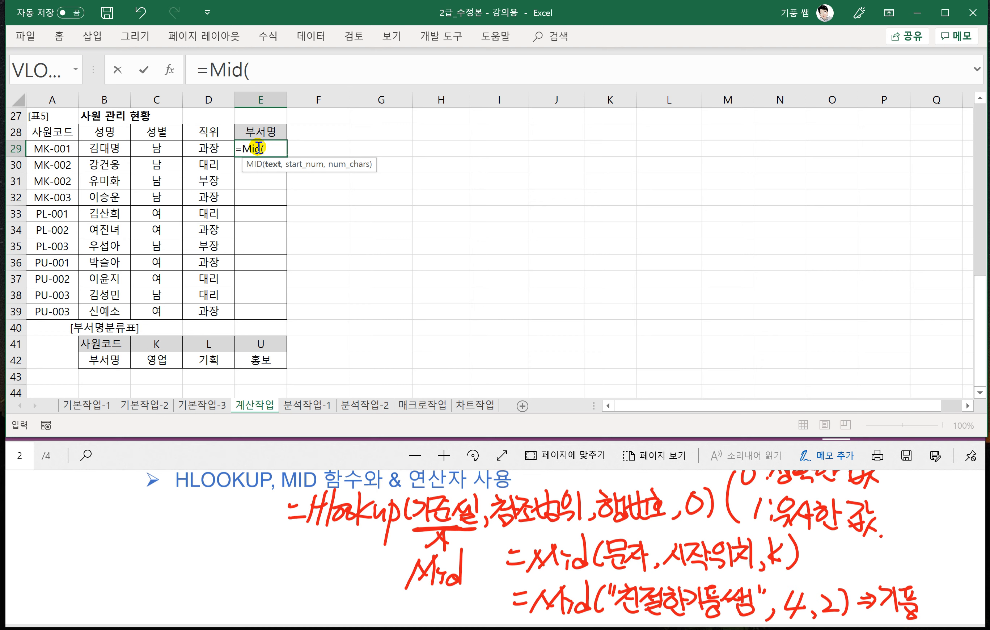
{"action": "left_click", "coordinate": [43, 149]}
{"action": "type", "text": ","}
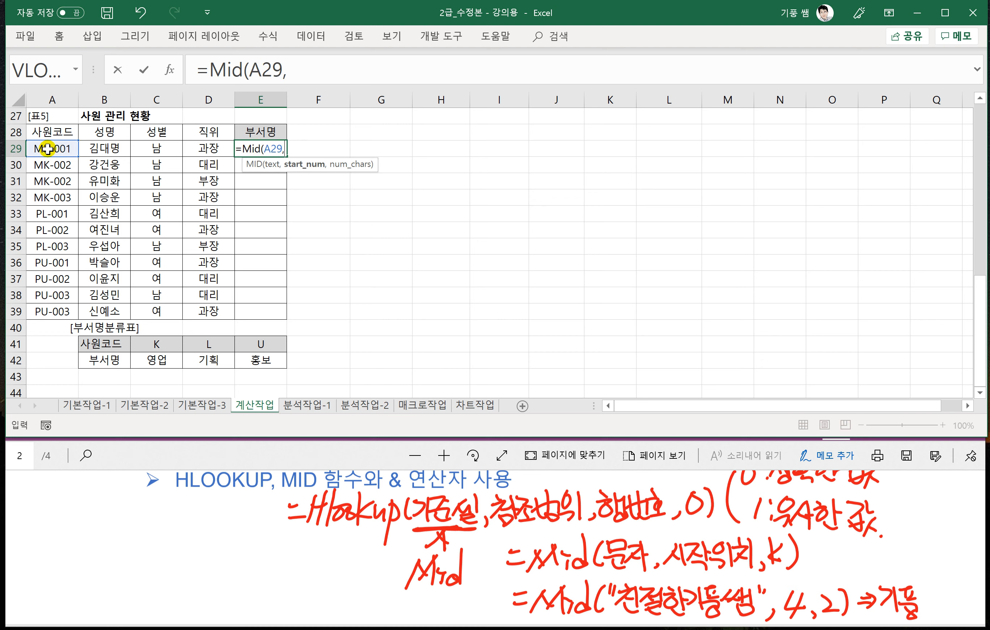
{"action": "type", "text": "2"}
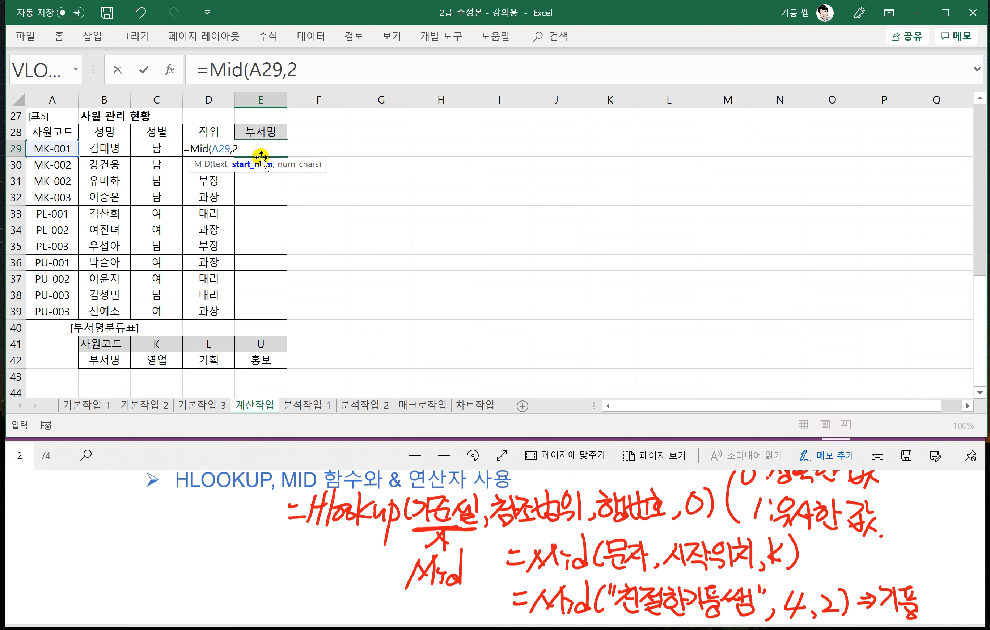
{"action": "type", "text": ",1)"}
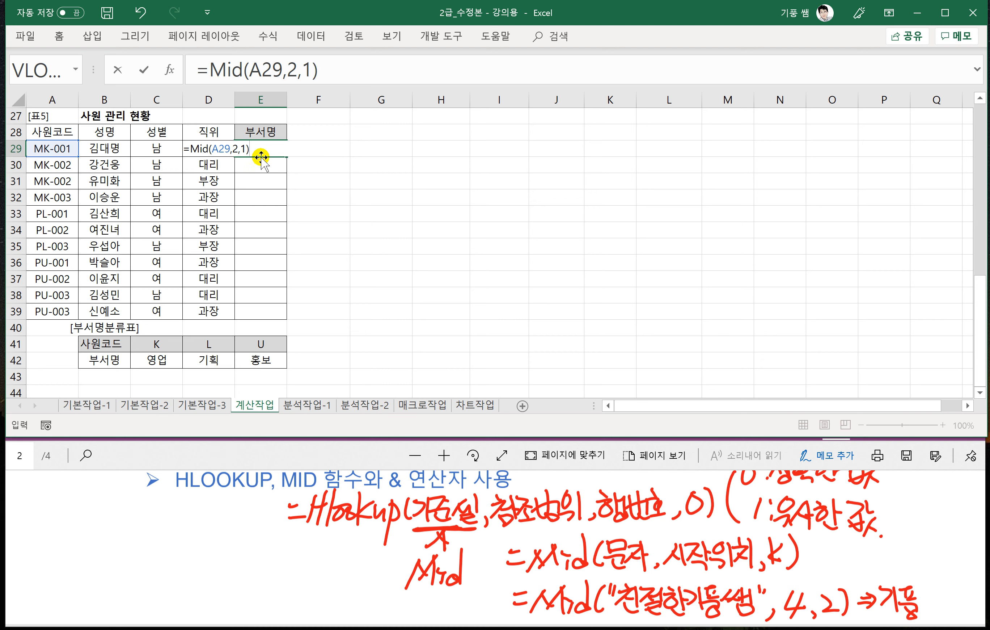
{"action": "key", "text": "Return"}
{"action": "left_click", "coordinate": [261, 154]}
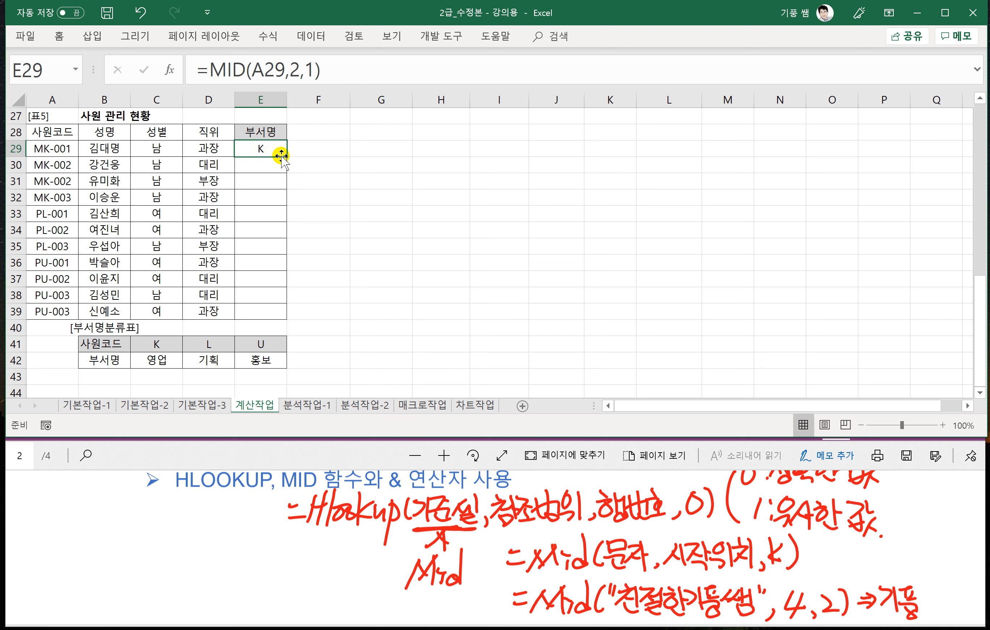
{"action": "left_click_drag", "start_coordinate": [281, 156], "coordinate": [286, 318]}
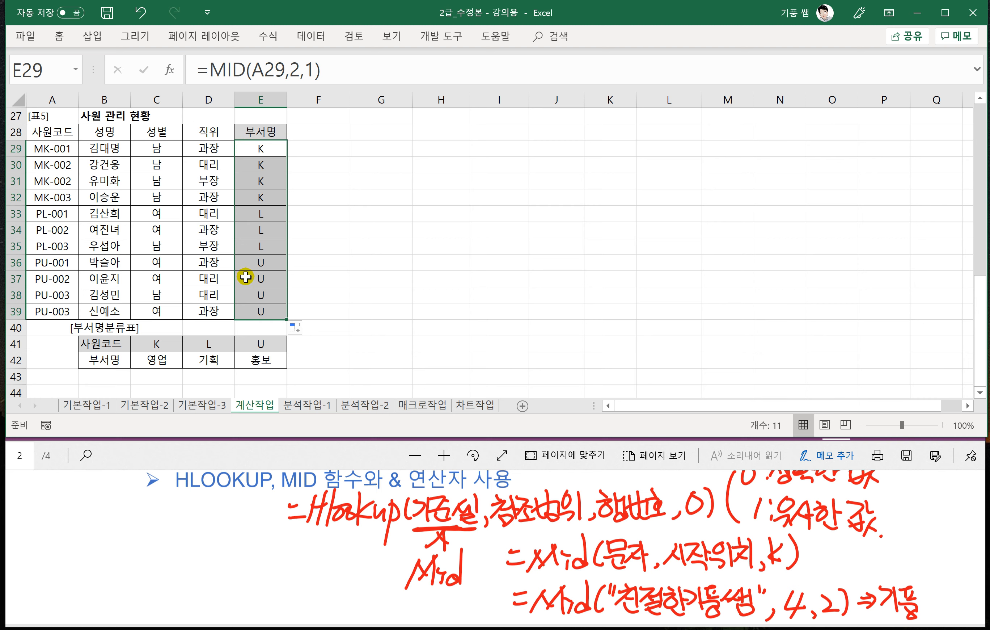
Mark up the lookup range C41:E42 in red ink with an outline, the label 참조범위 and row numbers 1 and 2, circling the 2
{"action": "mouse_move", "coordinate": [127, 337]}
{"action": "left_mouse_down"}
{"action": "mouse_move", "coordinate": [132, 372]}
{"action": "mouse_move", "coordinate": [289, 367]}
{"action": "mouse_move", "coordinate": [220, 331]}
{"action": "mouse_move", "coordinate": [120, 342]}
{"action": "left_mouse_up"}
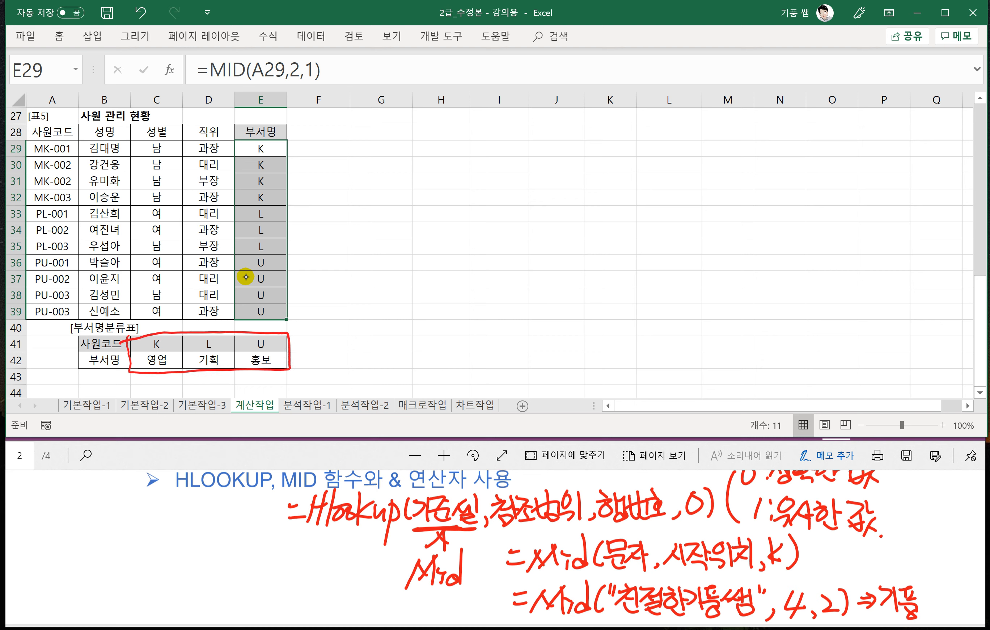
{"action": "mouse_move", "coordinate": [302, 337]}
{"action": "left_mouse_down"}
{"action": "mouse_move", "coordinate": [298, 356]}
{"action": "mouse_move", "coordinate": [315, 368]}
{"action": "left_mouse_up"}
{"action": "mouse_move", "coordinate": [319, 340]}
{"action": "left_mouse_down"}
{"action": "mouse_move", "coordinate": [323, 356]}
{"action": "mouse_move", "coordinate": [342, 361]}
{"action": "left_mouse_up"}
{"action": "mouse_move", "coordinate": [352, 326]}
{"action": "left_mouse_down"}
{"action": "mouse_move", "coordinate": [353, 360]}
{"action": "mouse_move", "coordinate": [364, 352]}
{"action": "left_mouse_up"}
{"action": "left_click_drag", "start_coordinate": [350, 353], "coordinate": [379, 360]}
{"action": "left_click_drag", "start_coordinate": [393, 332], "coordinate": [376, 365]}
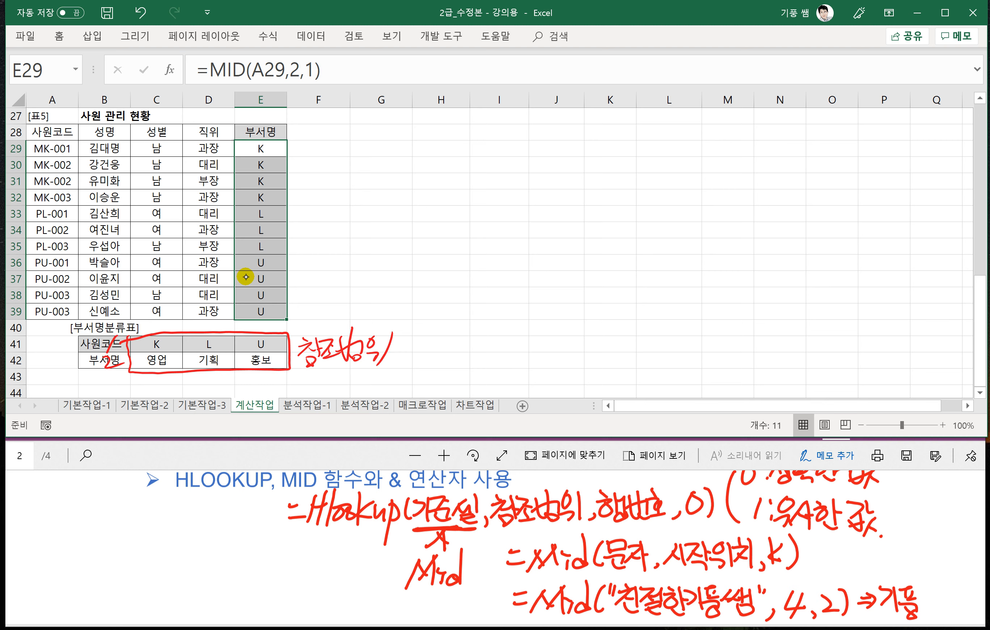
{"action": "mouse_move", "coordinate": [120, 376]}
{"action": "left_mouse_down"}
{"action": "mouse_move", "coordinate": [123, 353]}
{"action": "mouse_move", "coordinate": [106, 381]}
{"action": "mouse_move", "coordinate": [269, 371]}
{"action": "left_mouse_up"}
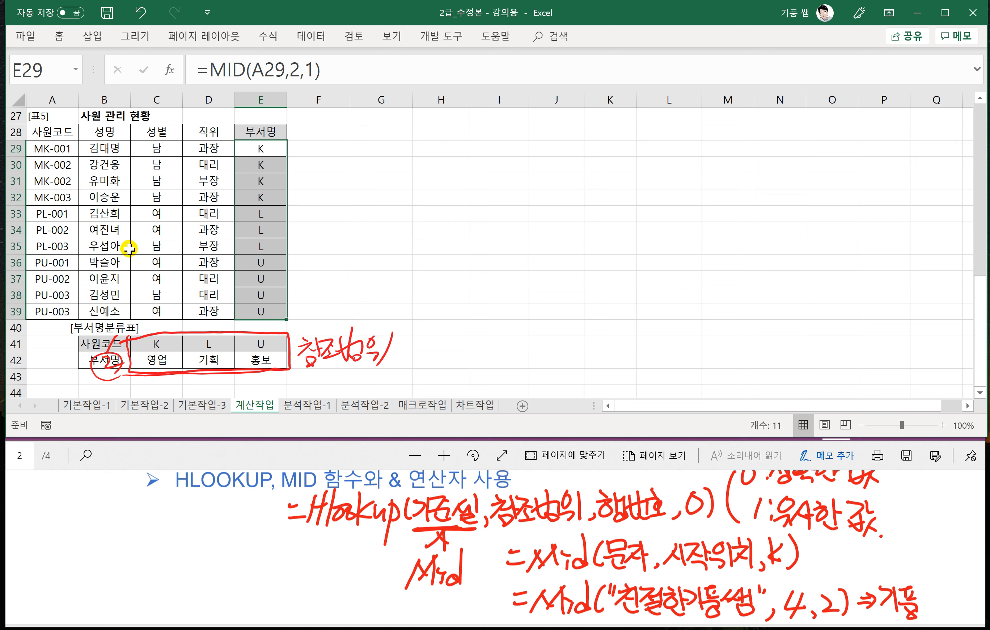
Wrap the MID formula in E29 in HLOOKUP as its lookup value, with the absolute range $C$41:$E$42 as table array
{"action": "left_click", "coordinate": [254, 152]}
{"action": "double_click", "coordinate": [247, 152]}
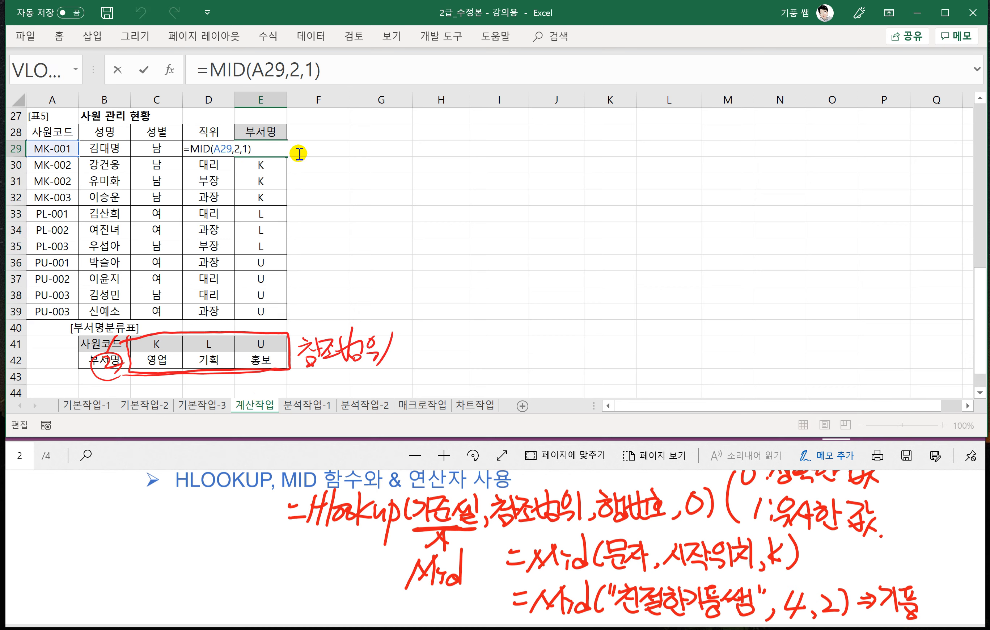
{"action": "type", "text": "hl"}
{"action": "key", "text": "Tab"}
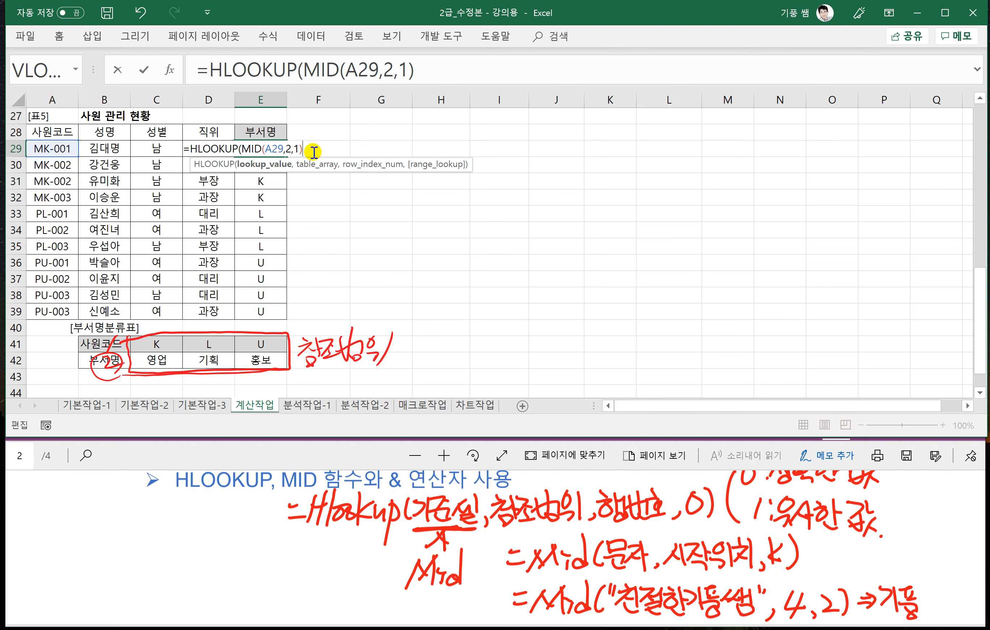
{"action": "type", "text": ","}
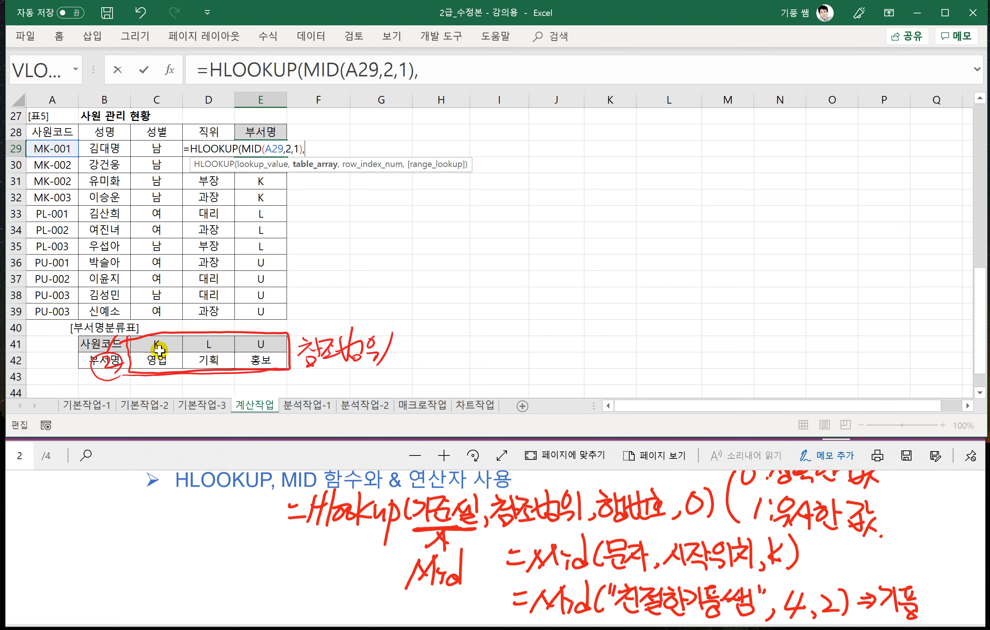
{"action": "left_click_drag", "start_coordinate": [155, 345], "coordinate": [255, 360]}
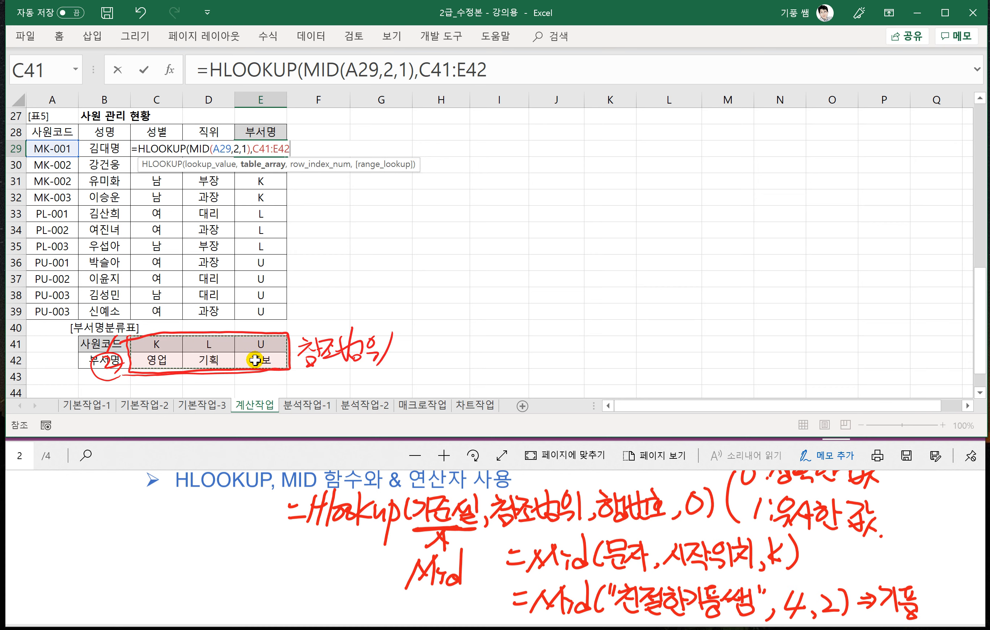
{"action": "key", "text": "F4"}
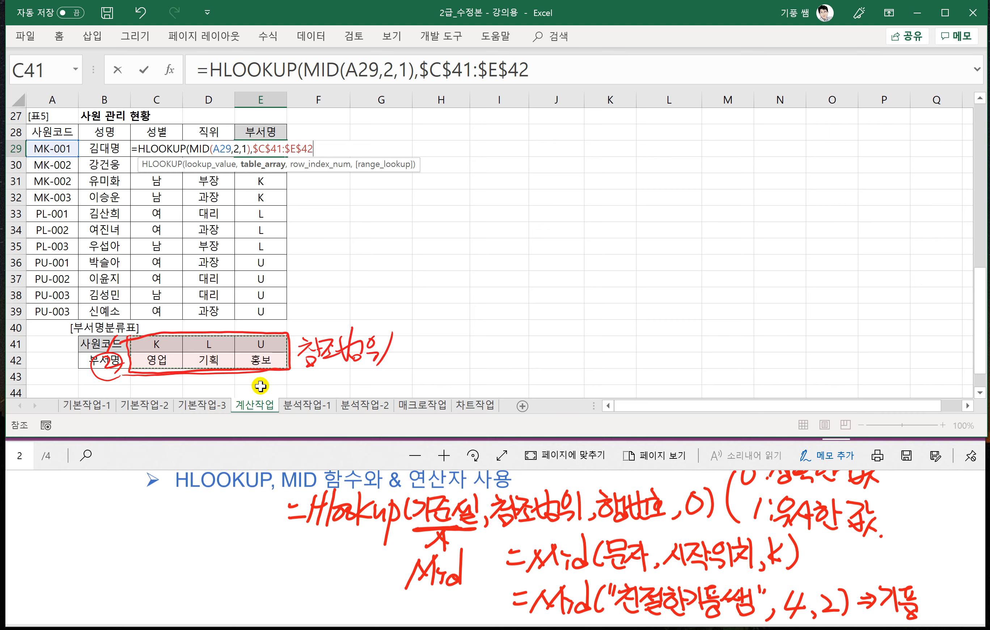
Complete the HLOOKUP in E29 with row index 2 and exact match 0, and fill the formula down to E39
{"action": "type", "text": ","}
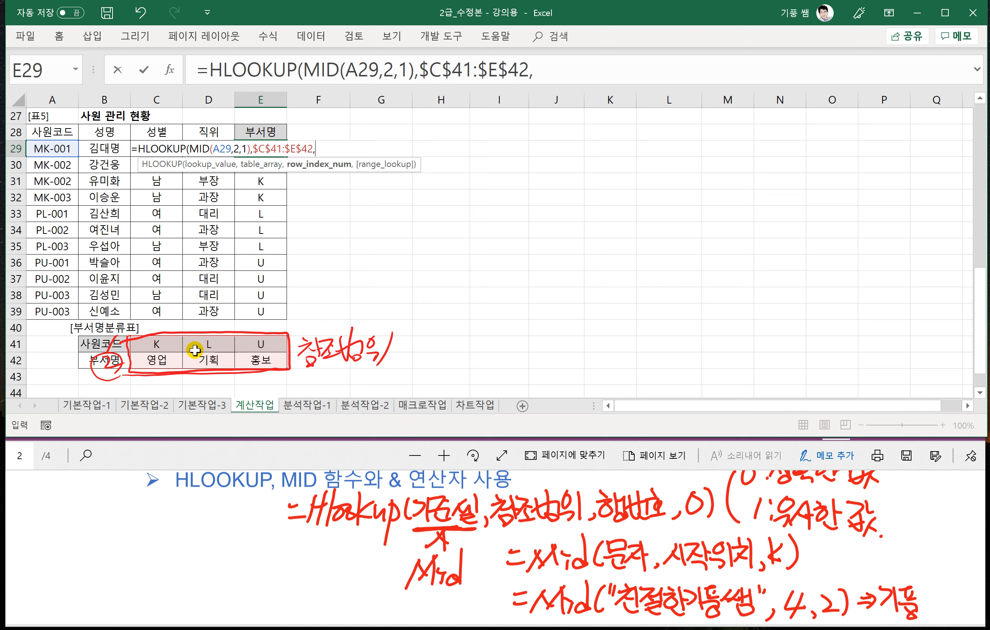
{"action": "type", "text": "2"}
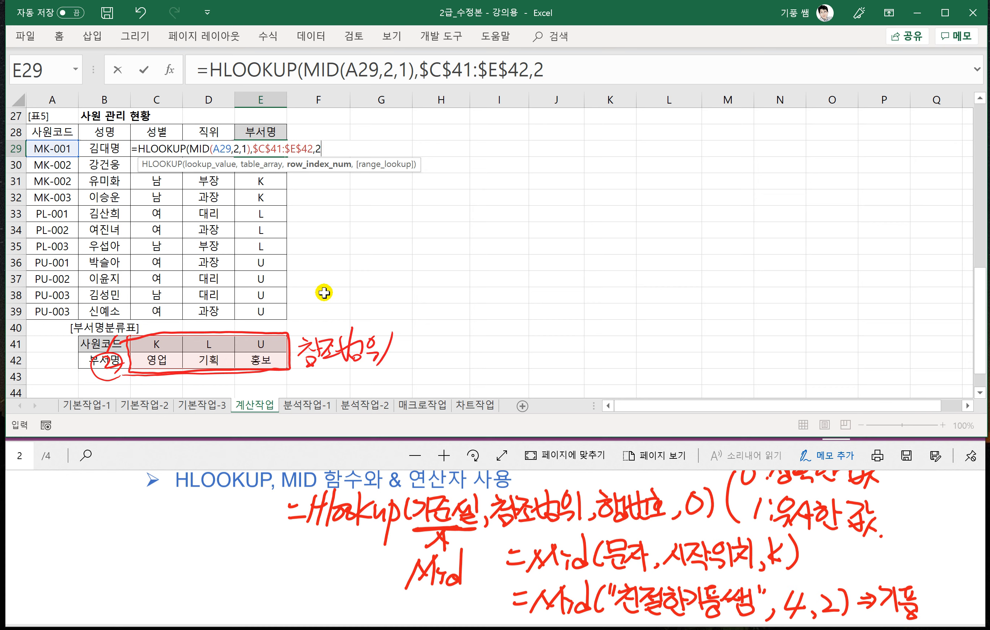
{"action": "type", "text": ","}
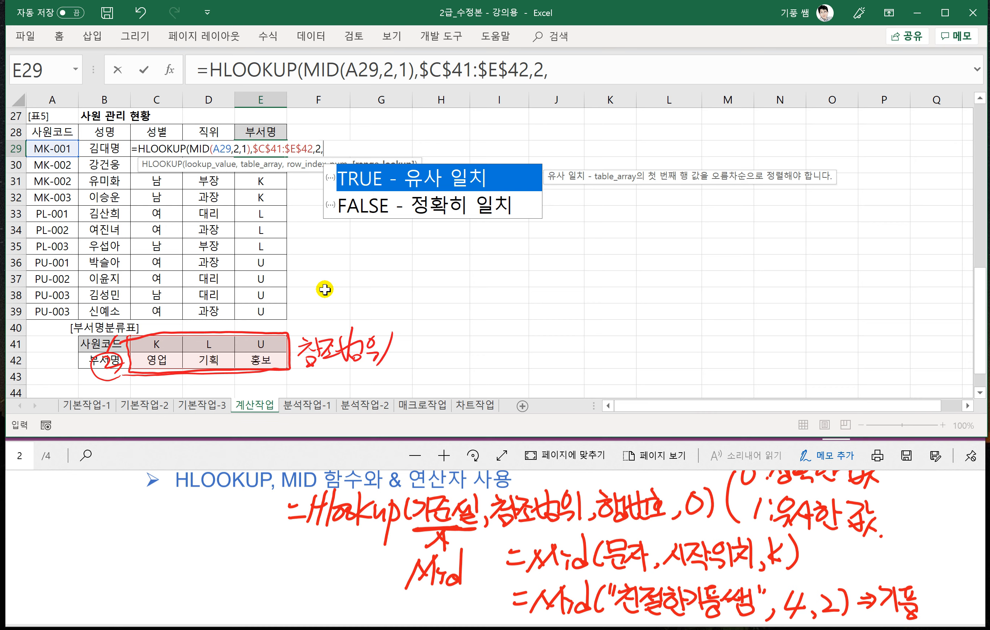
{"action": "type", "text": "0"}
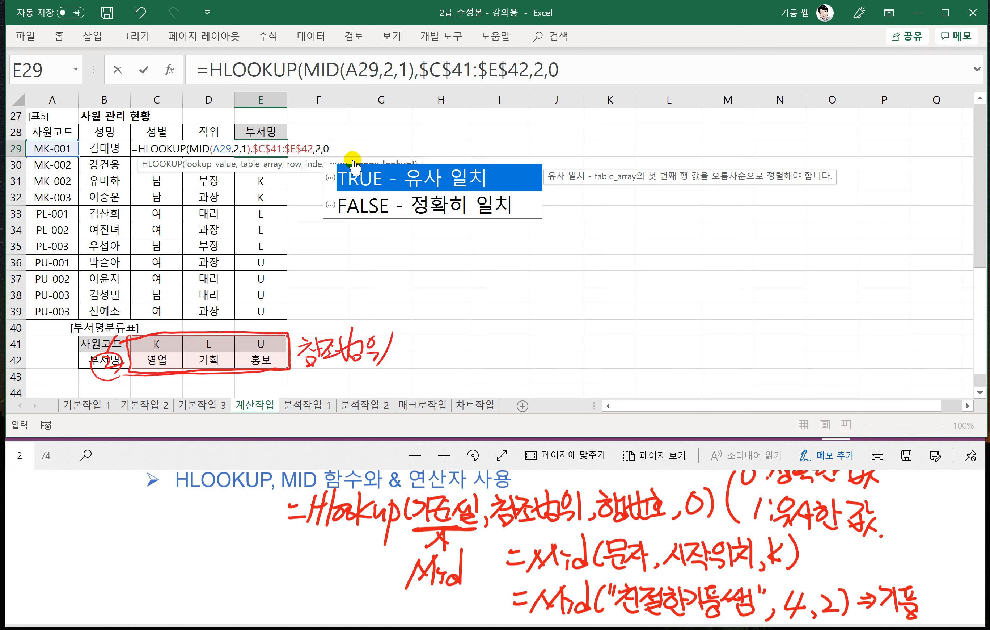
{"action": "type", "text": ")"}
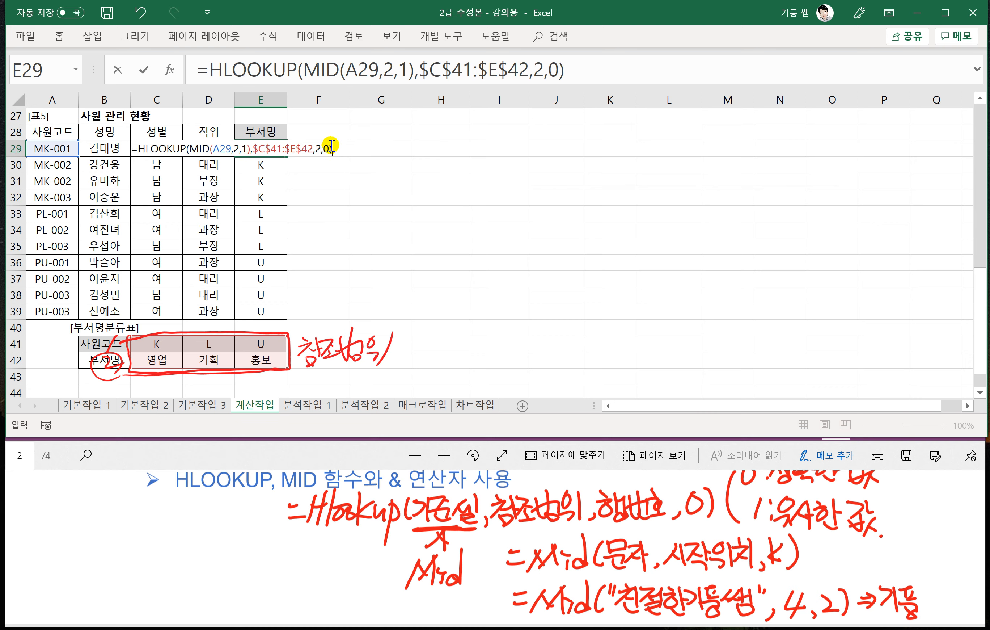
{"action": "key", "text": "Return"}
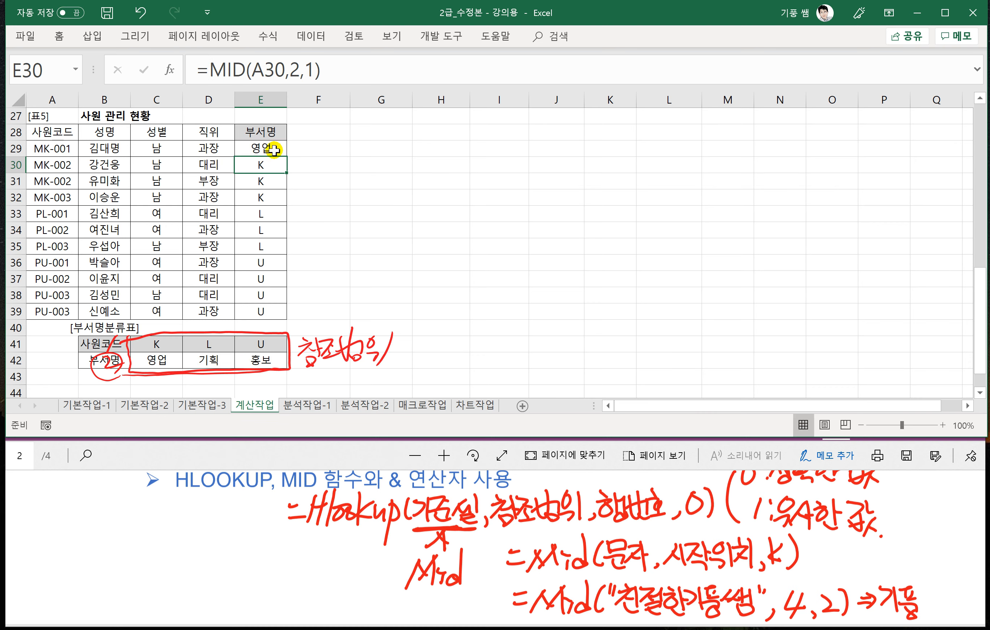
{"action": "left_click", "coordinate": [274, 150]}
{"action": "double_click", "coordinate": [286, 156]}
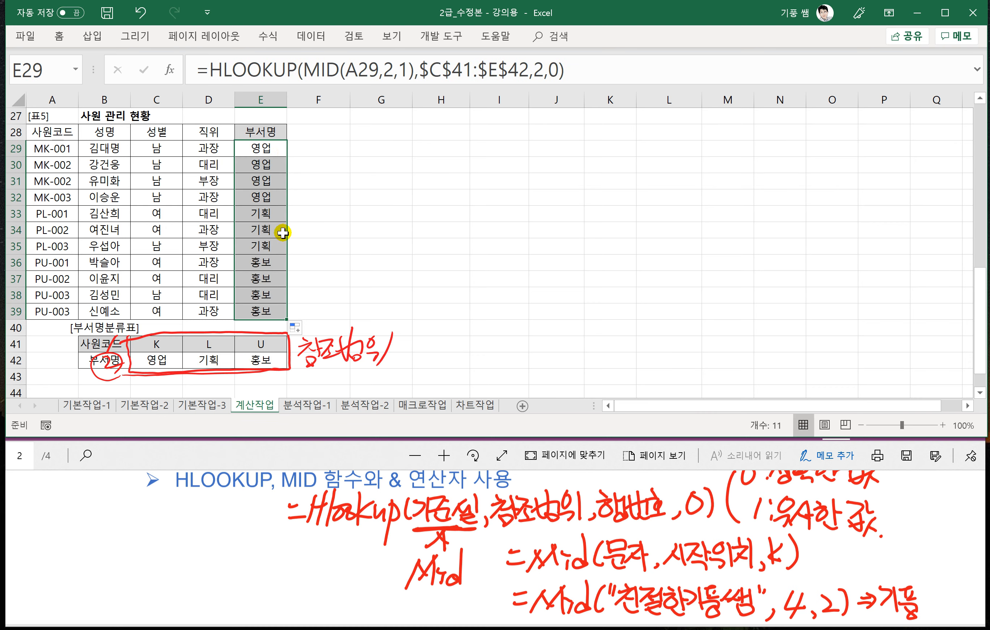
Append &"부" to the HLOOKUP formula in E29, as the PDF task requires, and fill it down to E39
{"action": "left_click", "coordinate": [369, 451]}
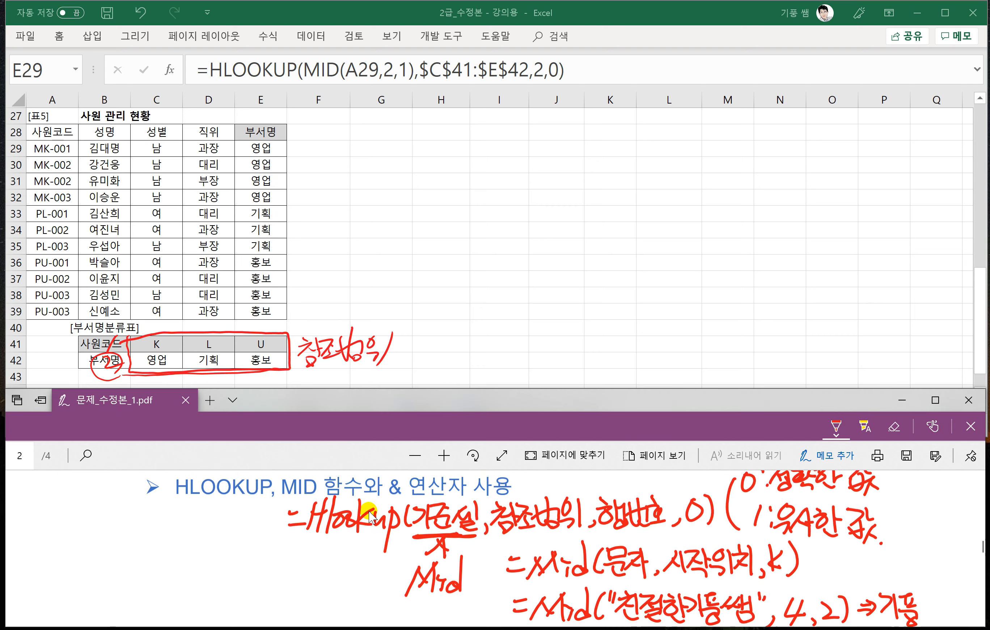
{"action": "scroll", "coordinate": [369, 512], "scroll_direction": "up", "scroll_amount": 2}
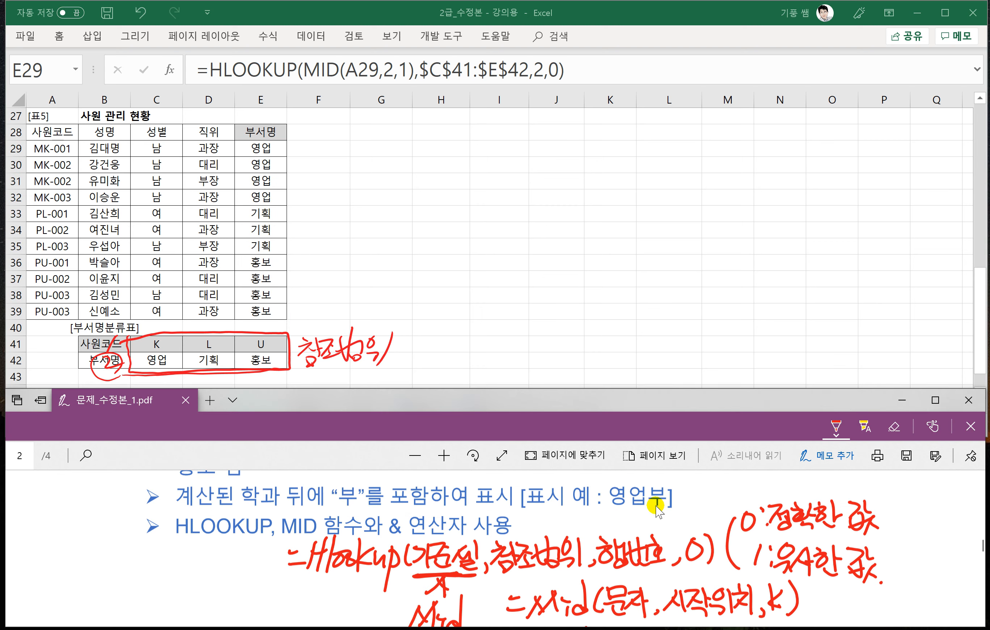
{"action": "left_click", "coordinate": [254, 151]}
{"action": "double_click", "coordinate": [255, 149]}
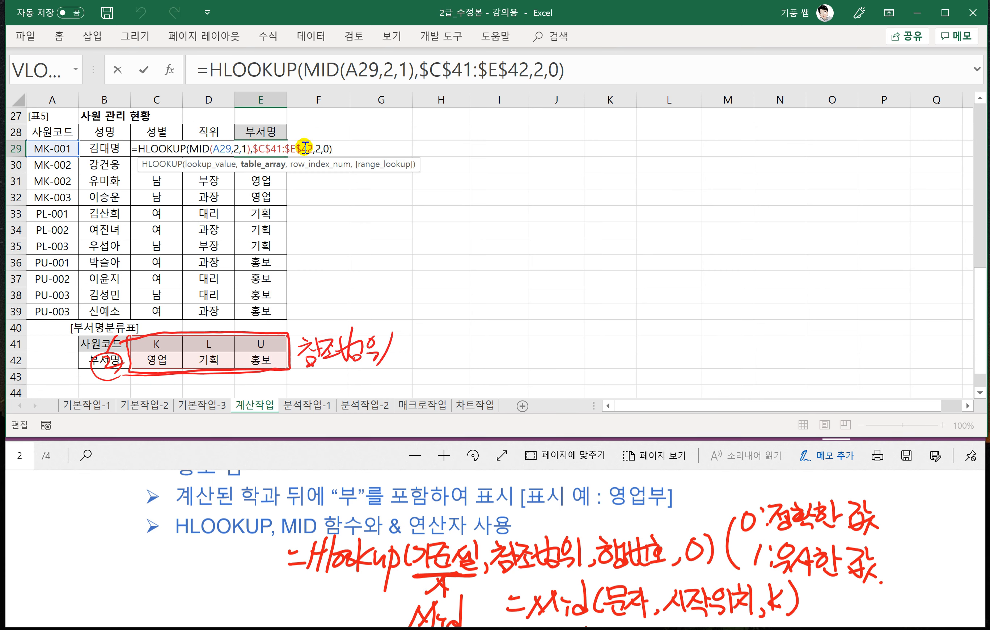
{"action": "left_click", "coordinate": [348, 146]}
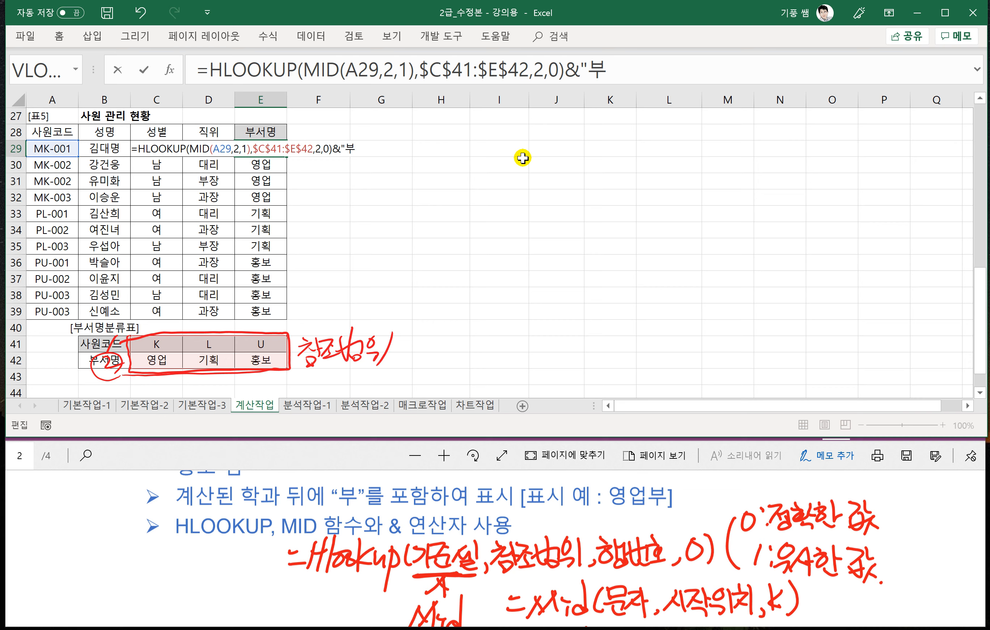
{"action": "key", "text": "Return"}
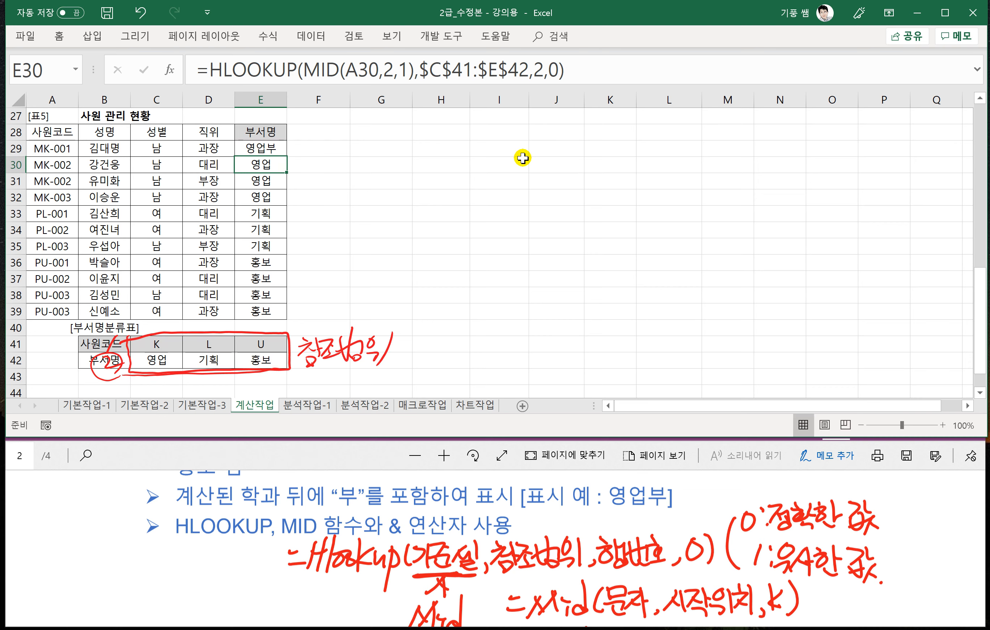
{"action": "left_click", "coordinate": [280, 150]}
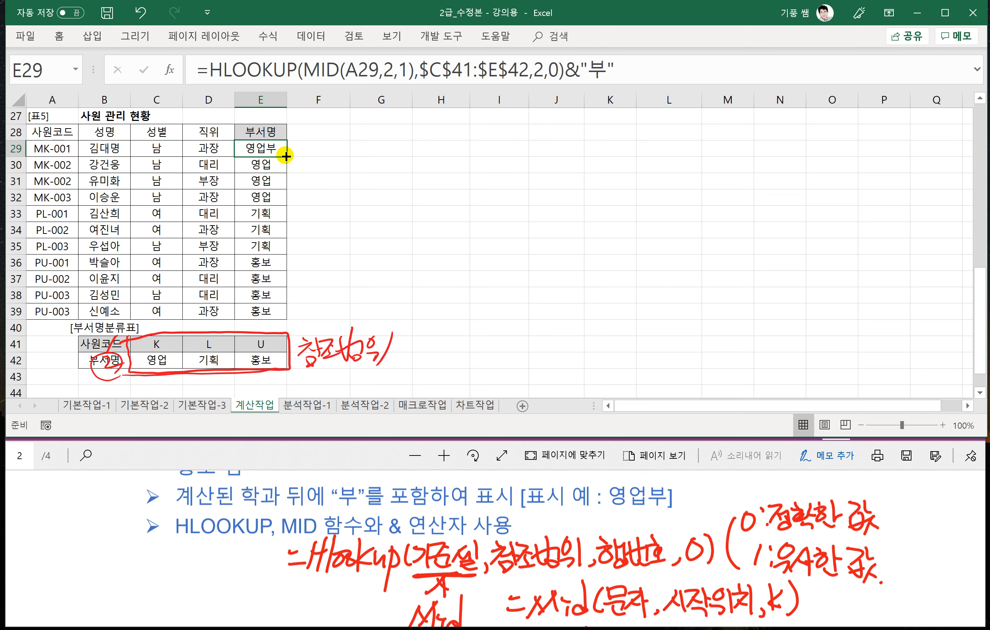
{"action": "left_click_drag", "start_coordinate": [286, 155], "coordinate": [288, 314]}
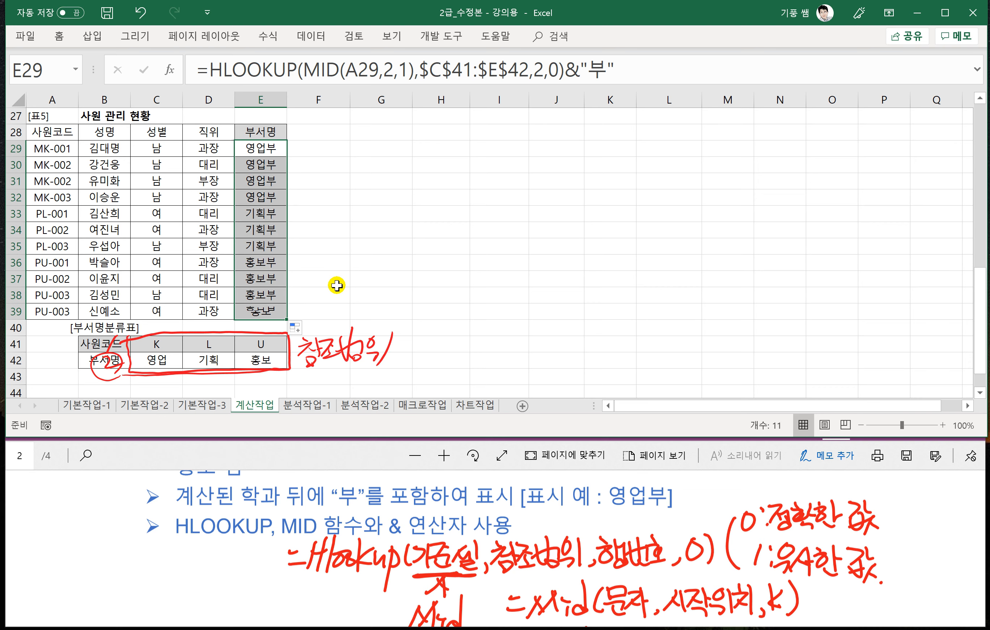
{"action": "left_click", "coordinate": [337, 275]}
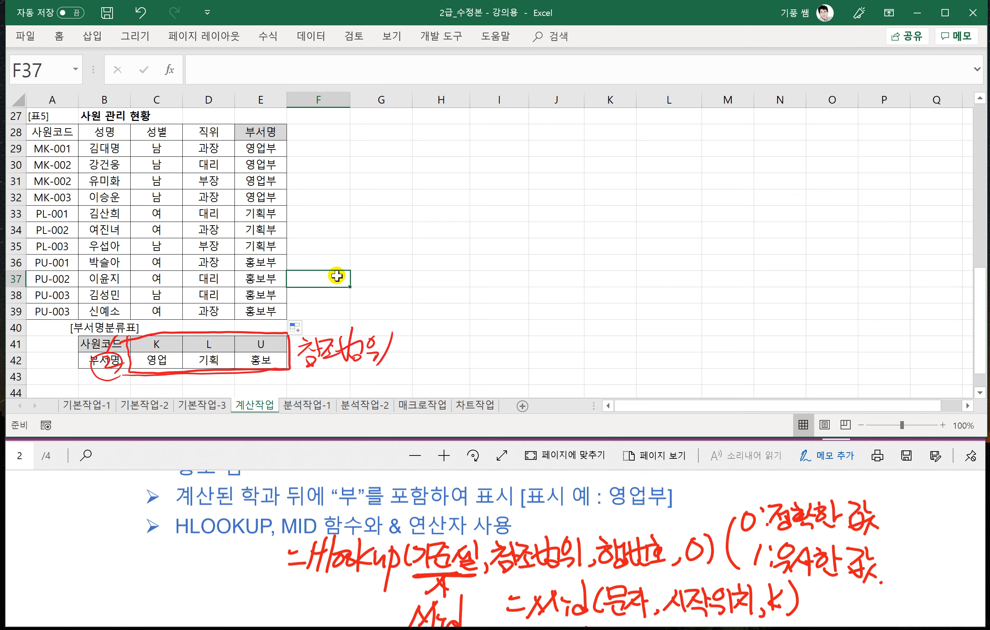
{"action": "left_click", "coordinate": [272, 153]}
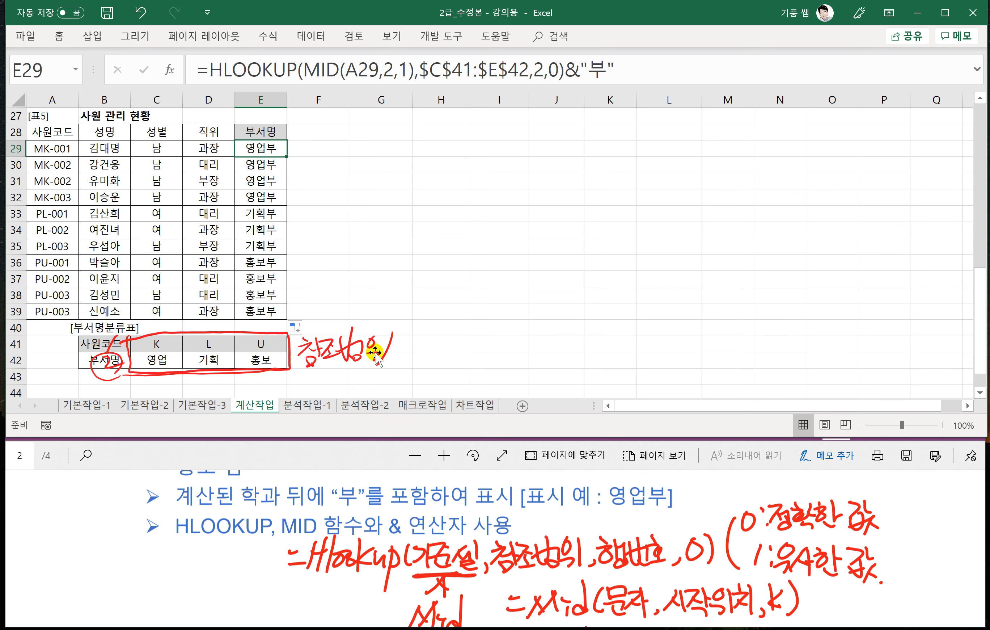
Open the 분석작업-1 sheet and read its 데이터 표 task on page 3 of the exam PDF
{"action": "left_click", "coordinate": [320, 407]}
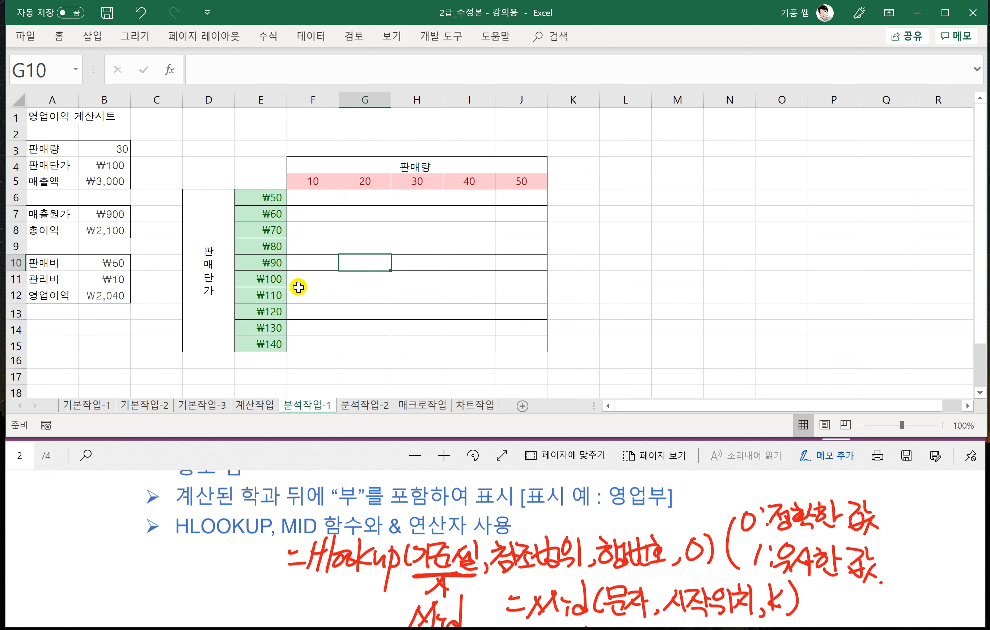
{"action": "left_click", "coordinate": [208, 456]}
{"action": "scroll", "coordinate": [337, 555], "scroll_direction": "down", "scroll_amount": 1}
{"action": "scroll", "coordinate": [336, 555], "scroll_direction": "down", "scroll_amount": 8}
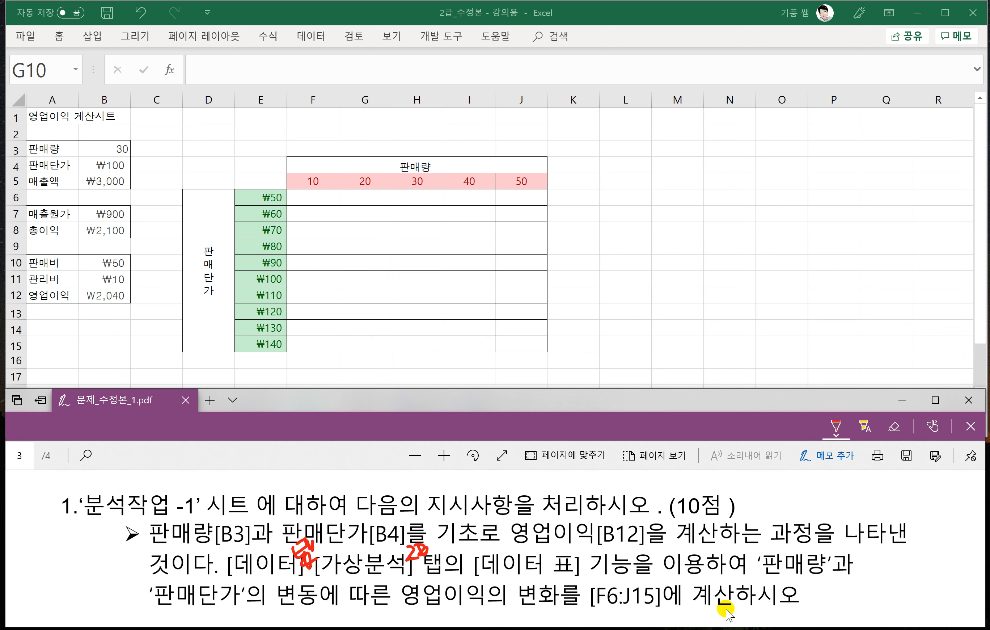
{"action": "left_click", "coordinate": [589, 237]}
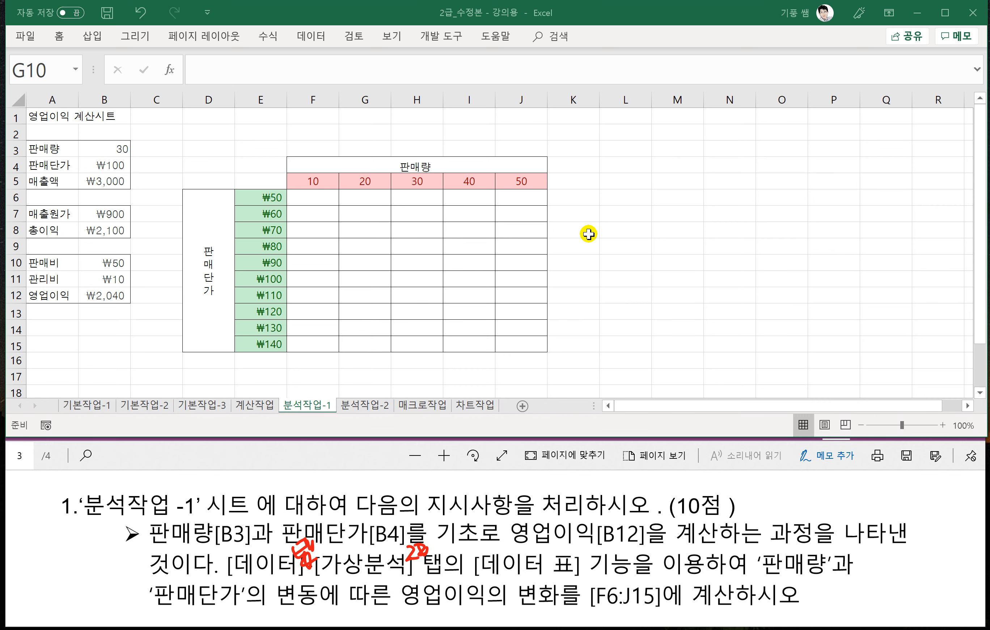
{"action": "left_click", "coordinate": [601, 199]}
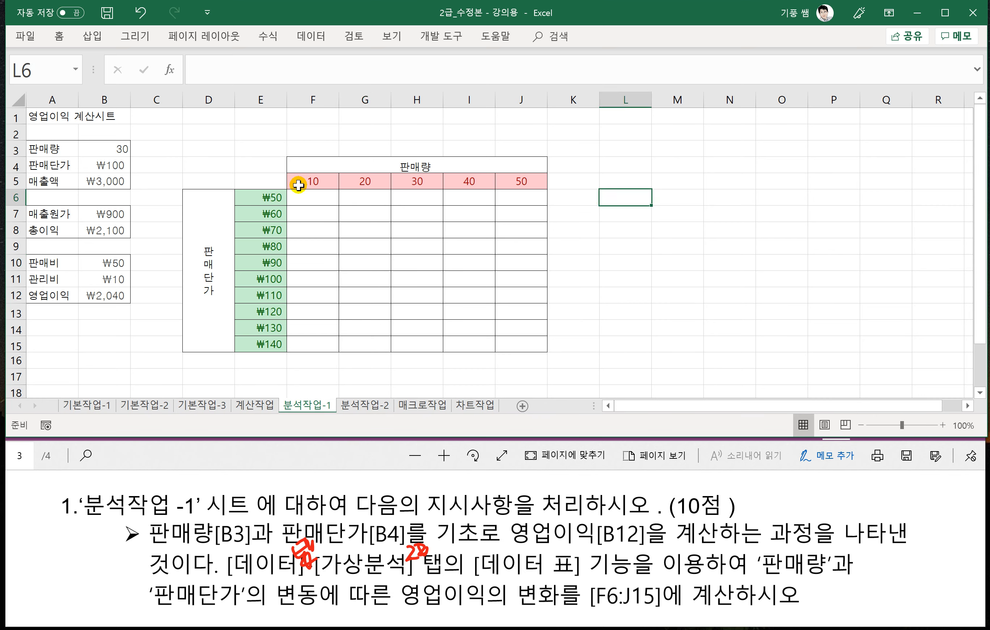
Link corner cell E5 of the 판매량/판매단가 grid to the 영업이익 result with =B12
{"action": "left_click", "coordinate": [256, 182]}
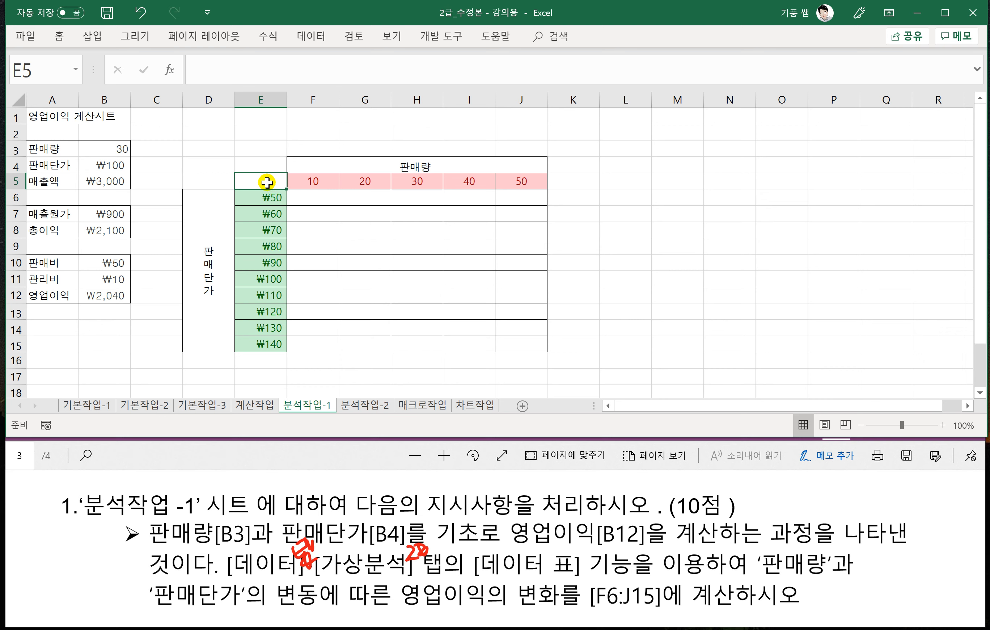
{"action": "type", "text": "="}
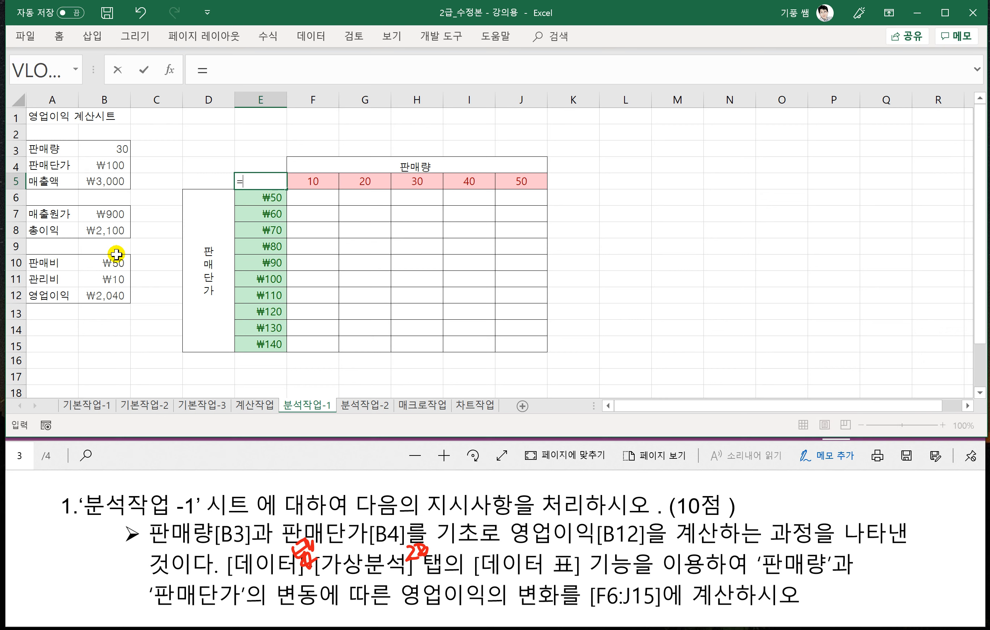
{"action": "left_click", "coordinate": [108, 296]}
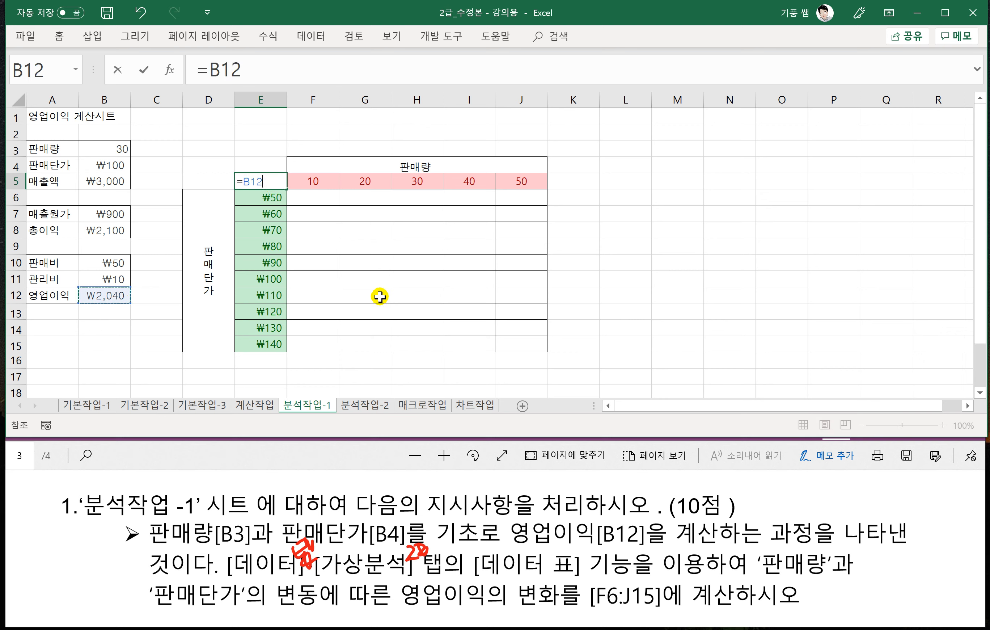
{"action": "key", "text": "Return"}
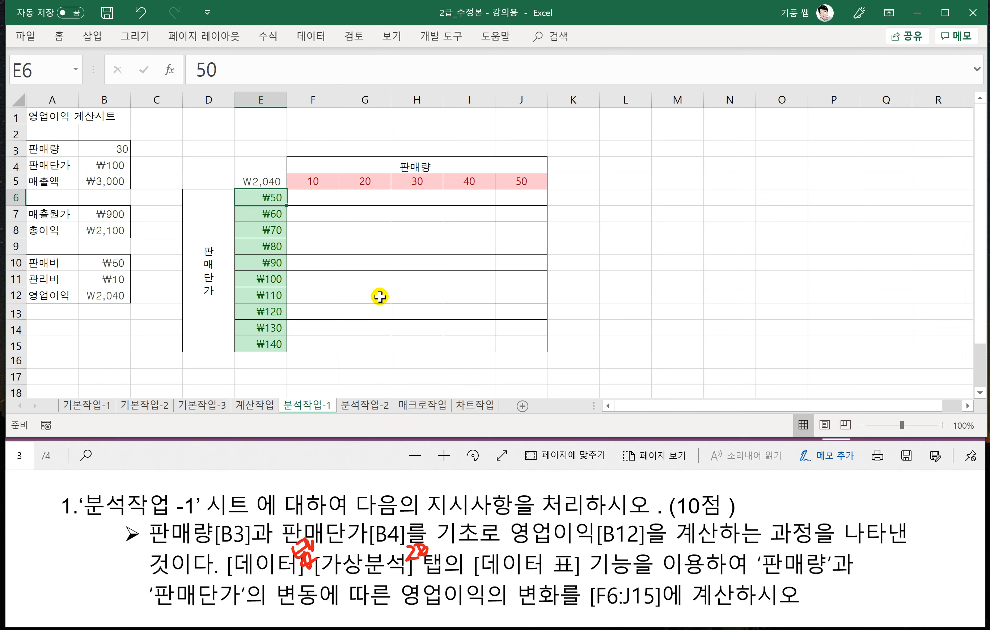
Outline the 판매량 header row and the 판매단가 column in red ink, labelling them 제목행 and 왼쪽열
{"action": "left_click_drag", "start_coordinate": [248, 180], "coordinate": [524, 345]}
{"action": "left_click", "coordinate": [625, 309]}
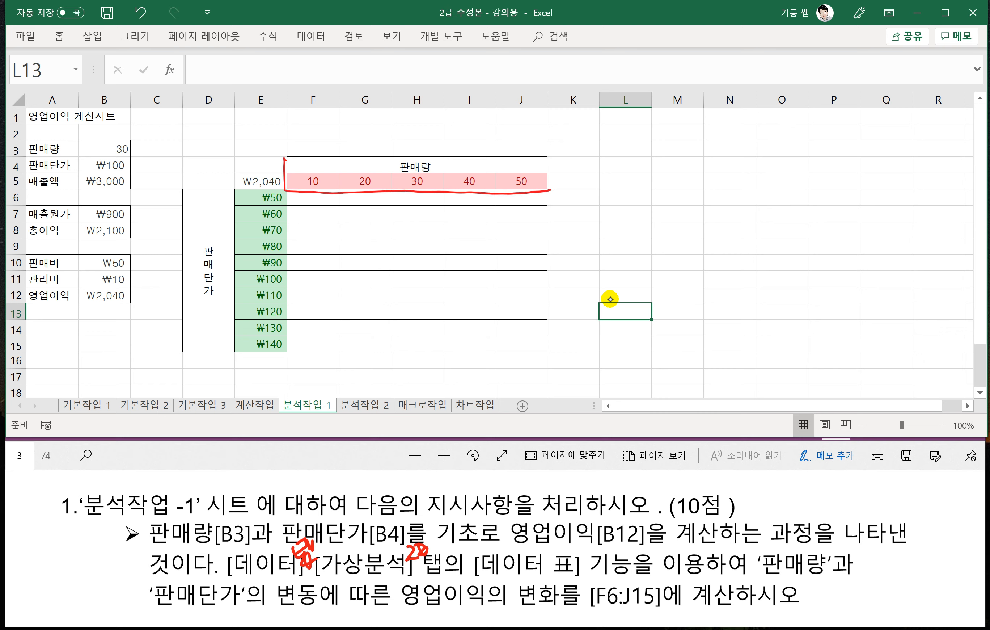
{"action": "mouse_move", "coordinate": [550, 190]}
{"action": "left_mouse_down"}
{"action": "mouse_move", "coordinate": [421, 153]}
{"action": "mouse_move", "coordinate": [283, 164]}
{"action": "left_mouse_up"}
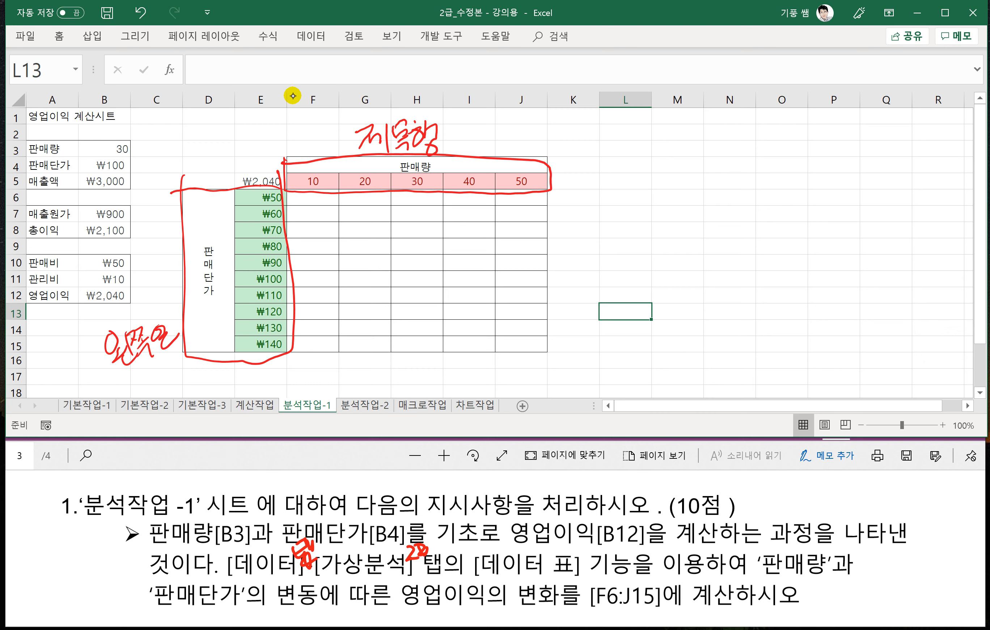
Create a what-if data table over E5:J15 with $B$3 as row input cell and $B$4 as column input cell
{"action": "left_click_drag", "start_coordinate": [252, 180], "coordinate": [523, 339]}
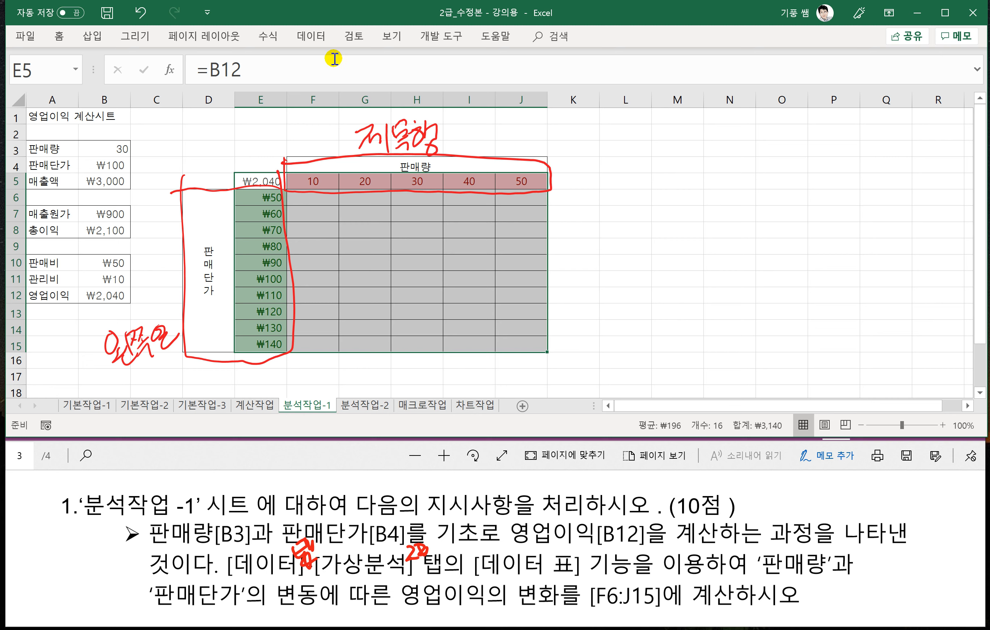
{"action": "left_click", "coordinate": [311, 36]}
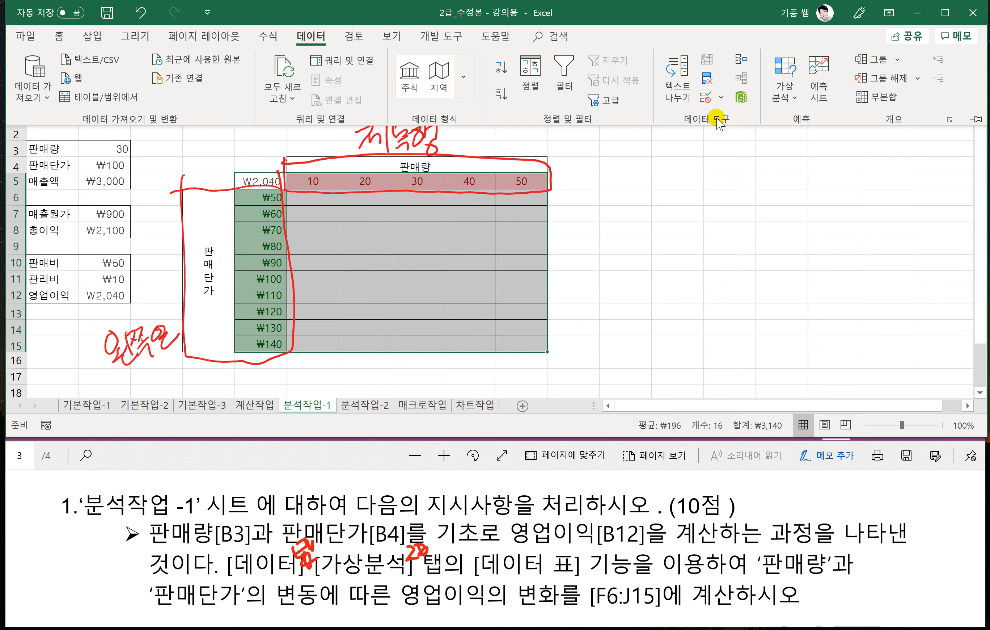
{"action": "left_click", "coordinate": [786, 91]}
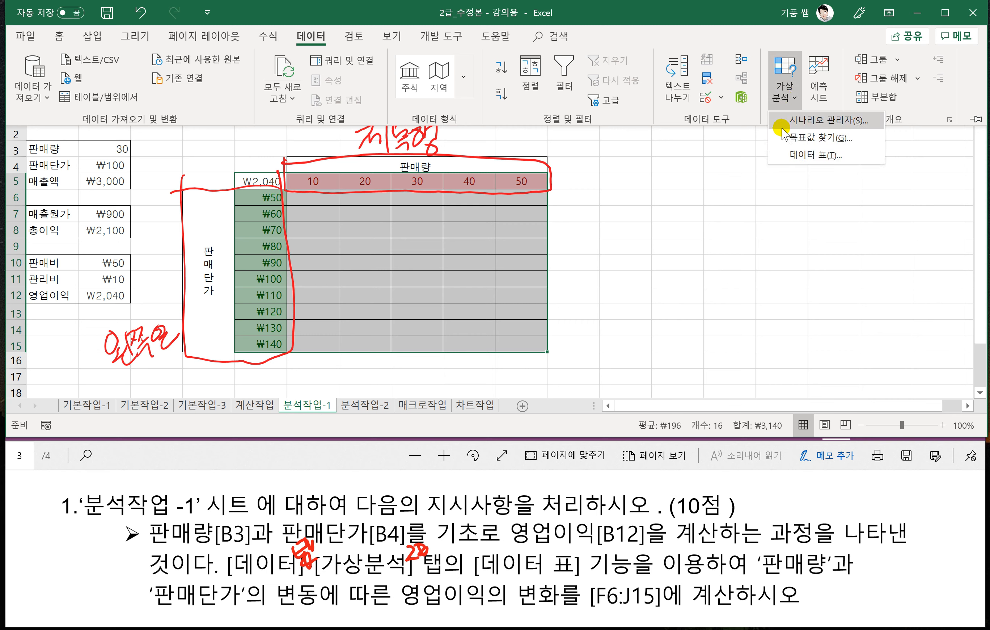
{"action": "left_click", "coordinate": [791, 156]}
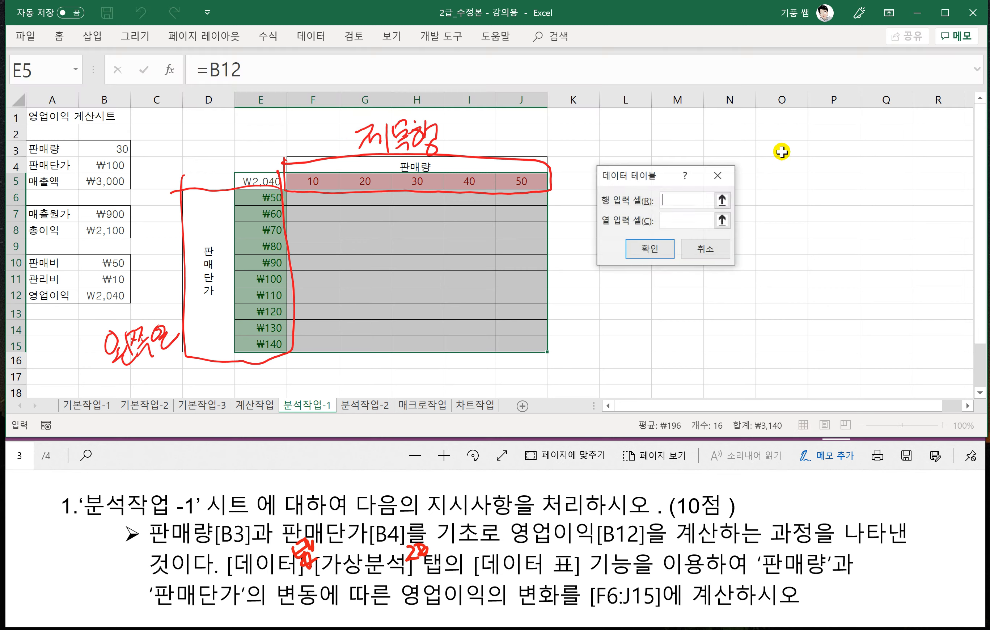
{"action": "left_click", "coordinate": [673, 203]}
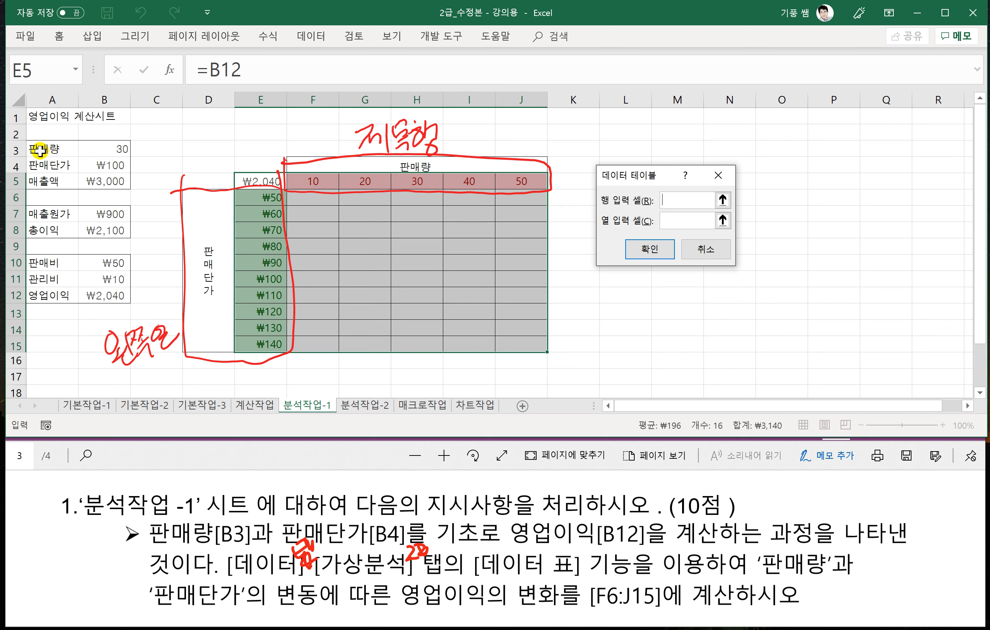
{"action": "left_click", "coordinate": [111, 148]}
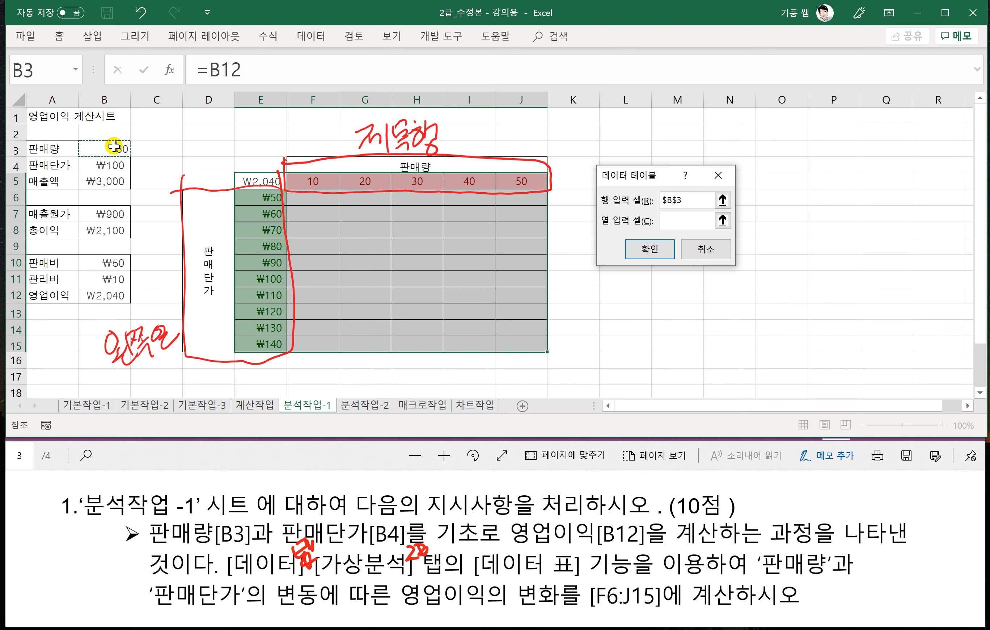
{"action": "left_click", "coordinate": [679, 216]}
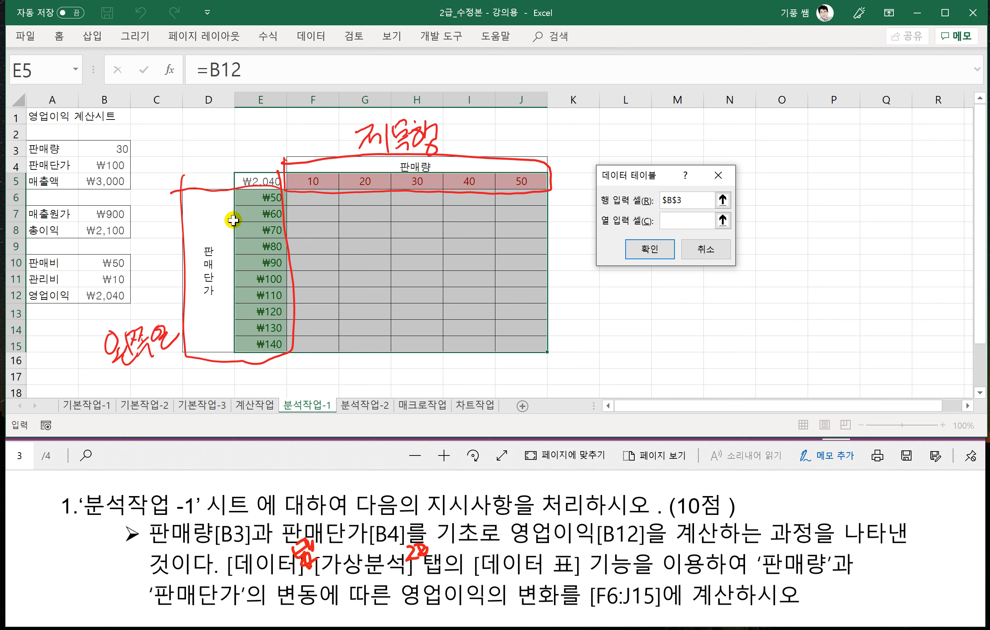
{"action": "left_click", "coordinate": [113, 167]}
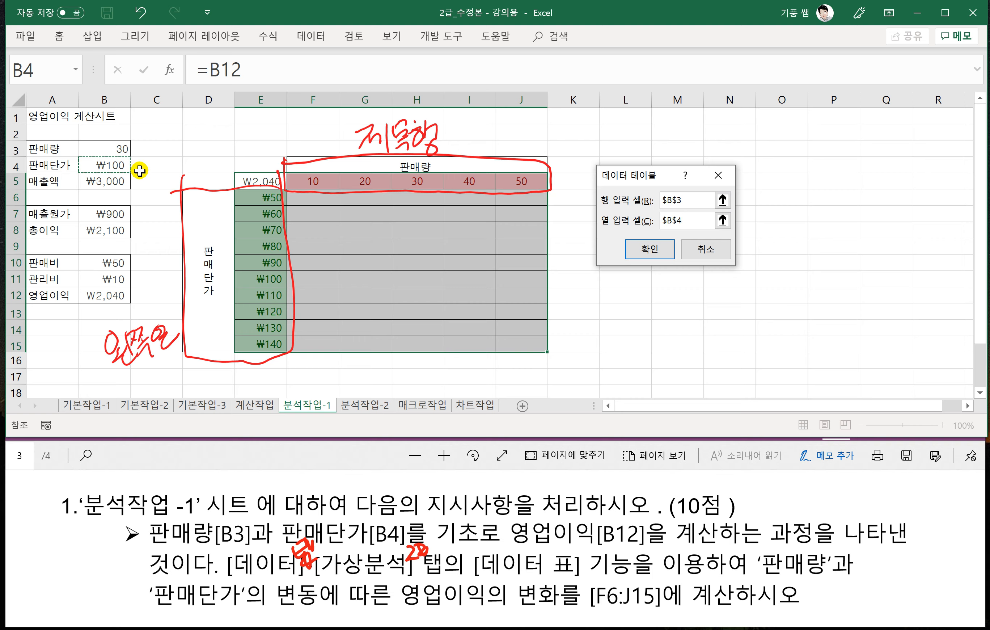
{"action": "left_click", "coordinate": [650, 251]}
{"action": "left_click", "coordinate": [635, 260]}
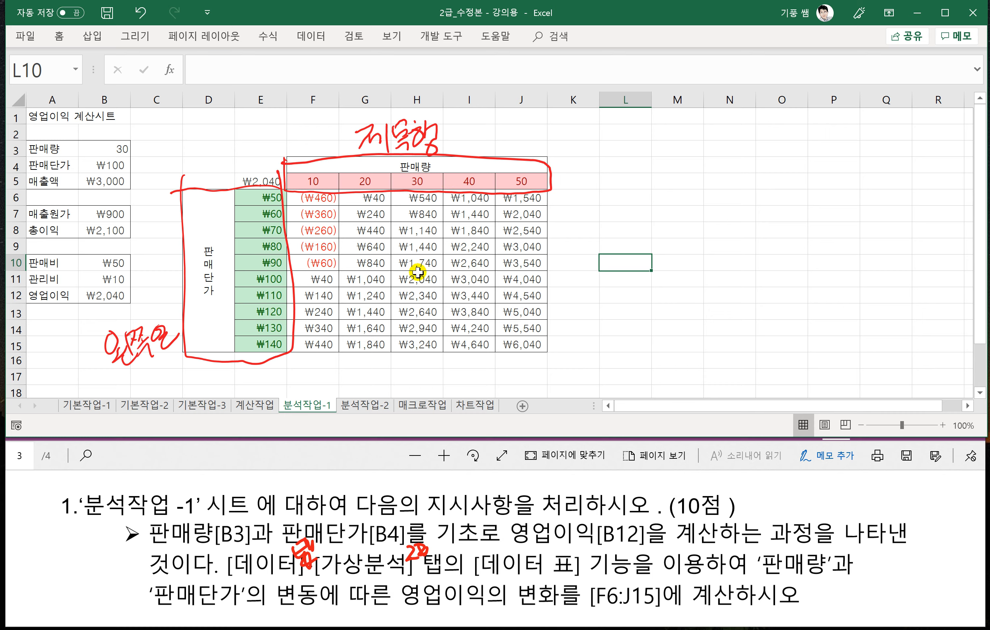
{"action": "left_click", "coordinate": [640, 314]}
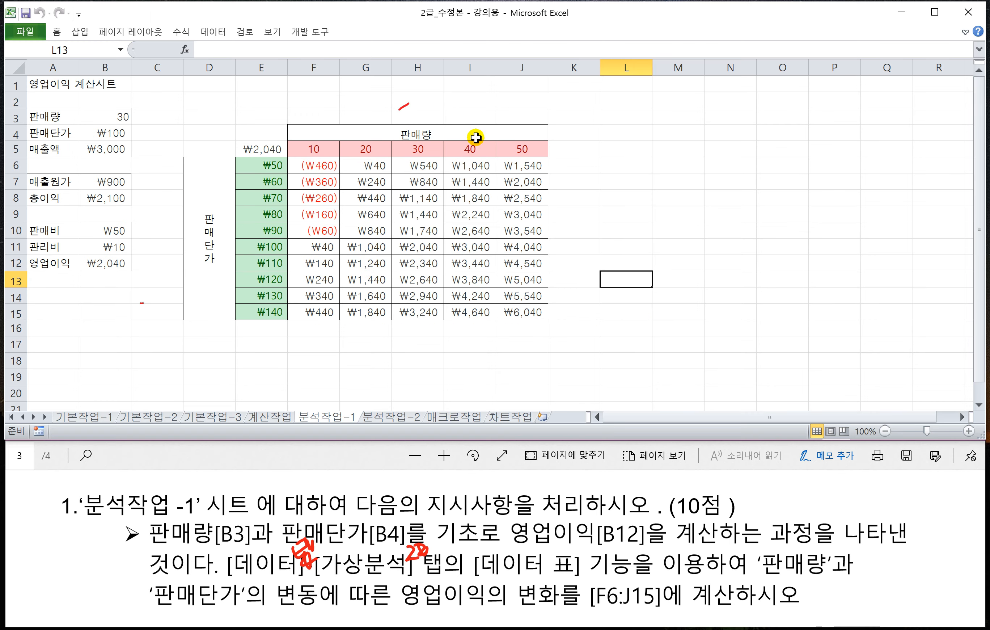
Open the 분석작업-2 sheet, enlarge it to 130%, and read the scenario task's cell-naming instructions in the exam PDF
{"action": "left_click", "coordinate": [398, 417]}
{"action": "left_click", "coordinate": [354, 287]}
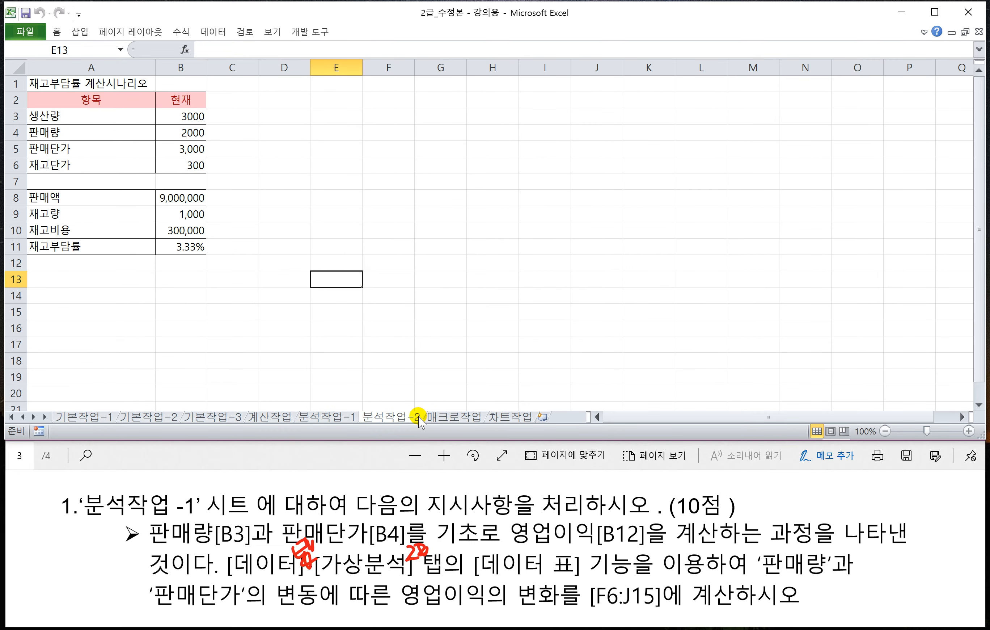
{"action": "left_click", "coordinate": [343, 456]}
{"action": "scroll", "coordinate": [383, 539], "scroll_direction": "down", "scroll_amount": 5}
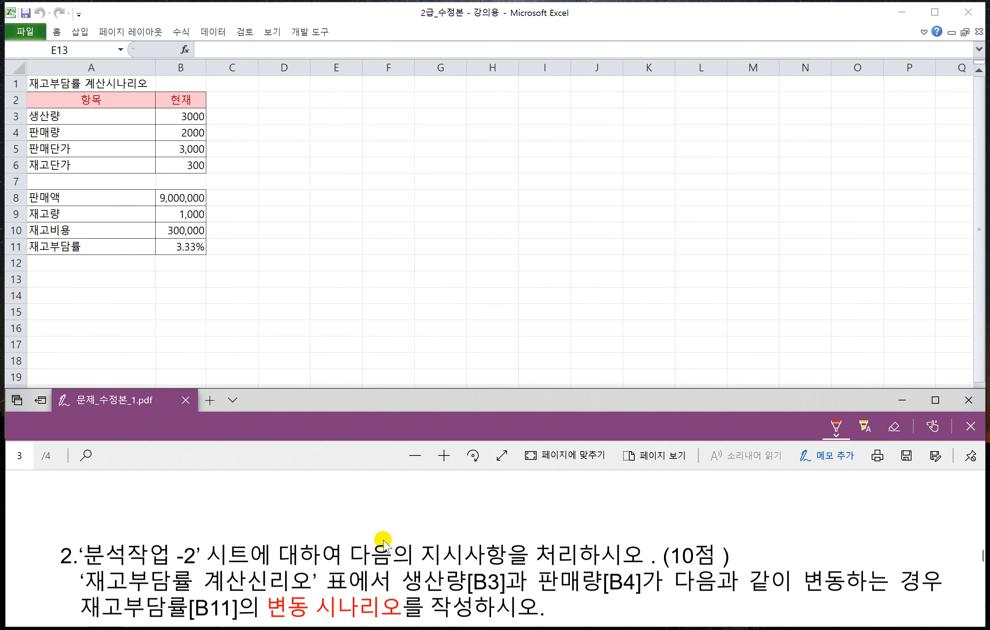
{"action": "scroll", "coordinate": [383, 540], "scroll_direction": "down", "scroll_amount": 2}
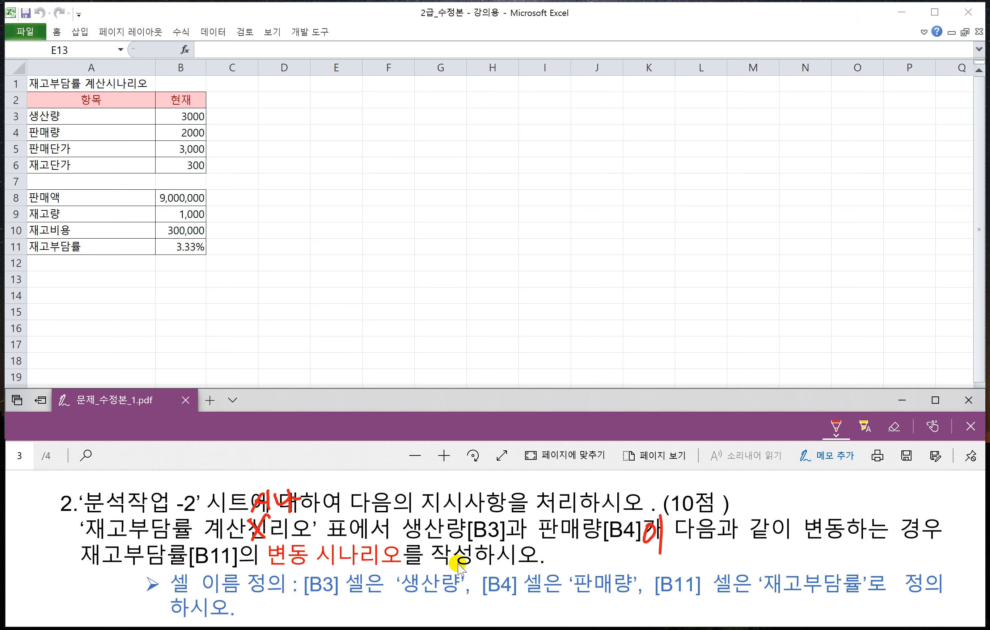
{"action": "scroll", "coordinate": [353, 529], "scroll_direction": "down", "scroll_amount": 1}
{"action": "scroll", "coordinate": [345, 525], "scroll_direction": "down", "scroll_amount": 1}
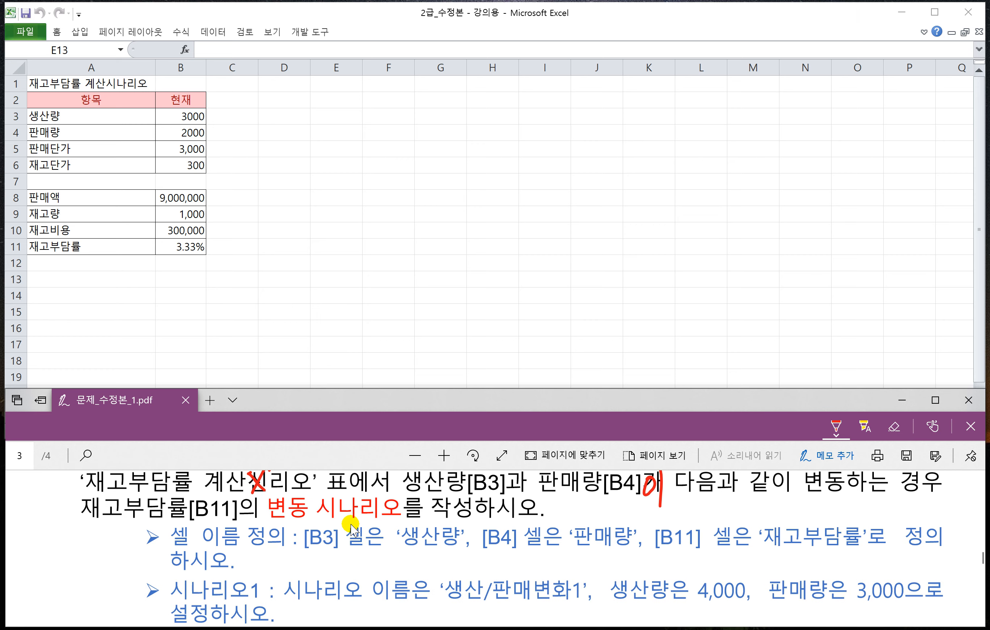
{"action": "scroll", "coordinate": [400, 528], "scroll_direction": "up", "scroll_amount": 1}
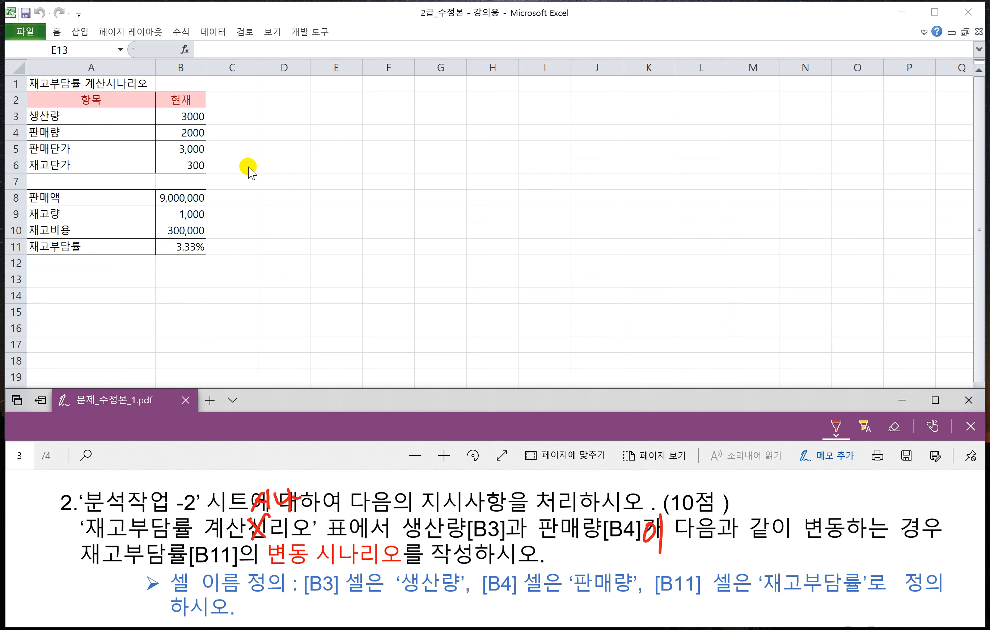
{"action": "left_click", "coordinate": [311, 208]}
{"action": "scroll", "coordinate": [311, 208], "scroll_direction": "up", "scroll_amount": 2}
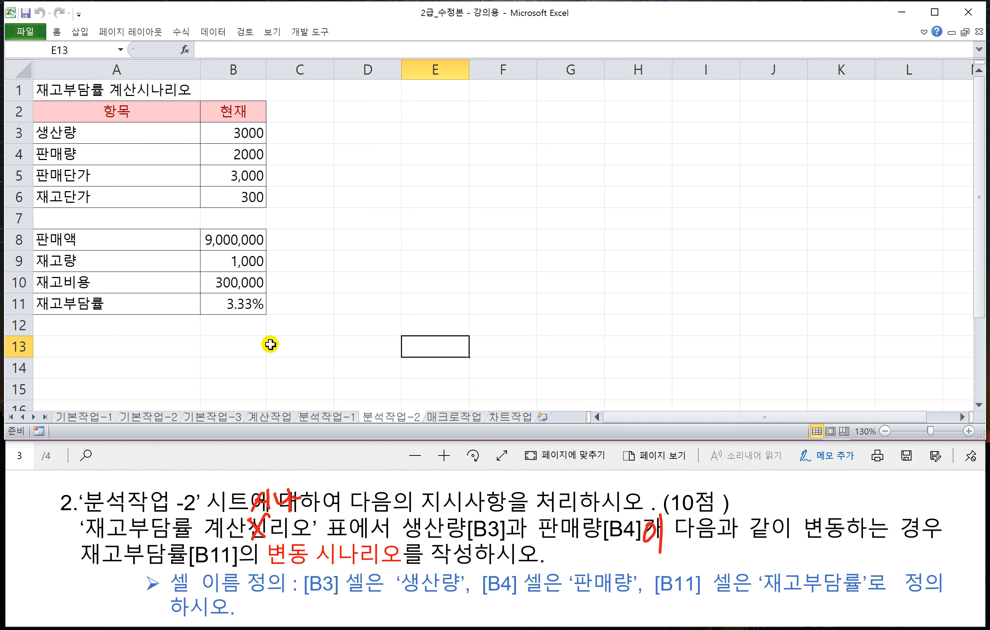
{"action": "left_click", "coordinate": [303, 457]}
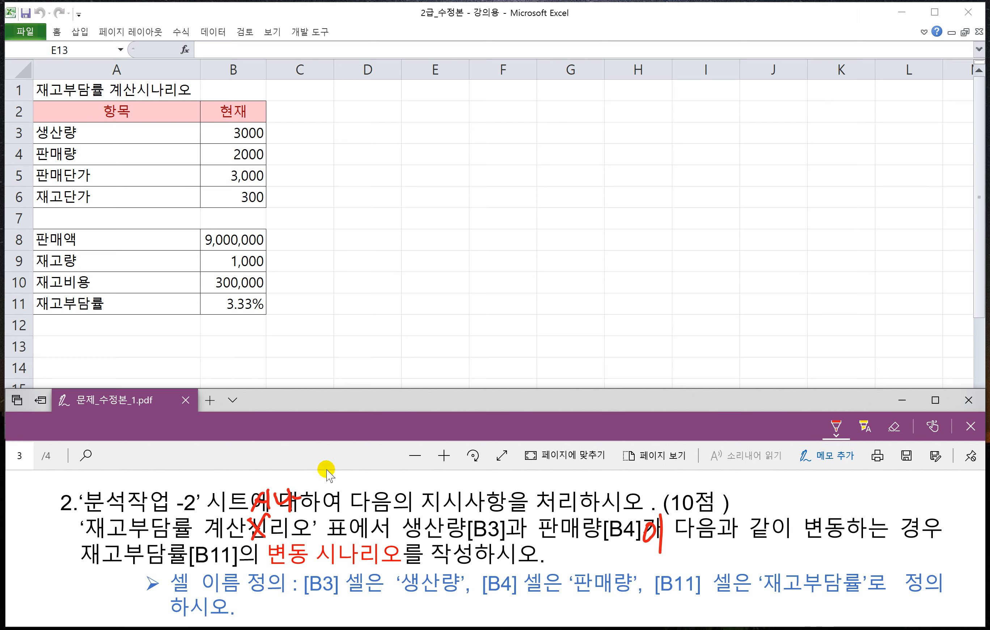
{"action": "scroll", "coordinate": [325, 471], "scroll_direction": "down", "scroll_amount": 1}
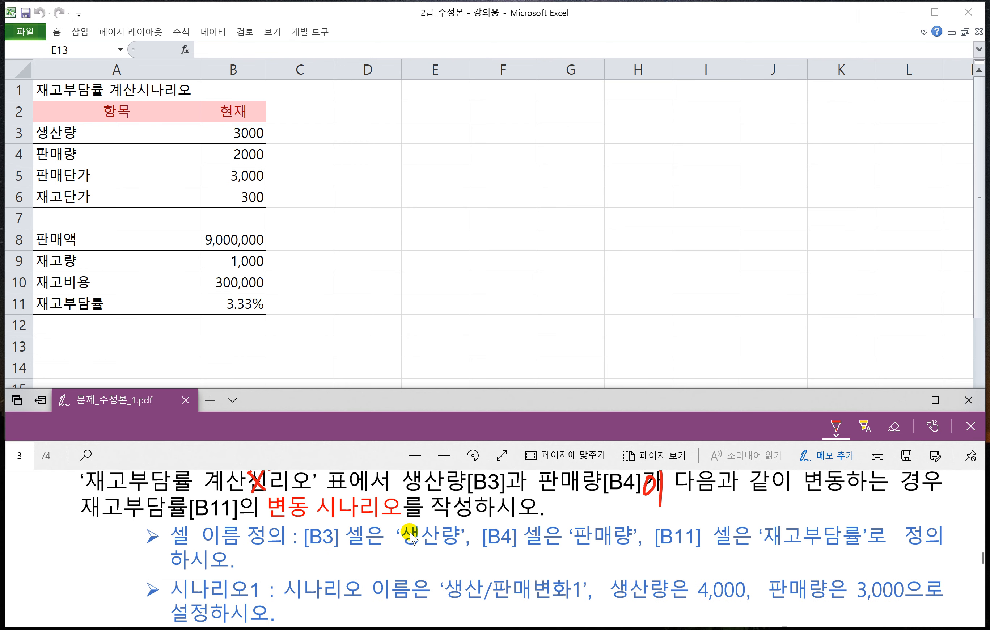
Define the name 생산량 for cell B3
{"action": "left_click", "coordinate": [235, 137]}
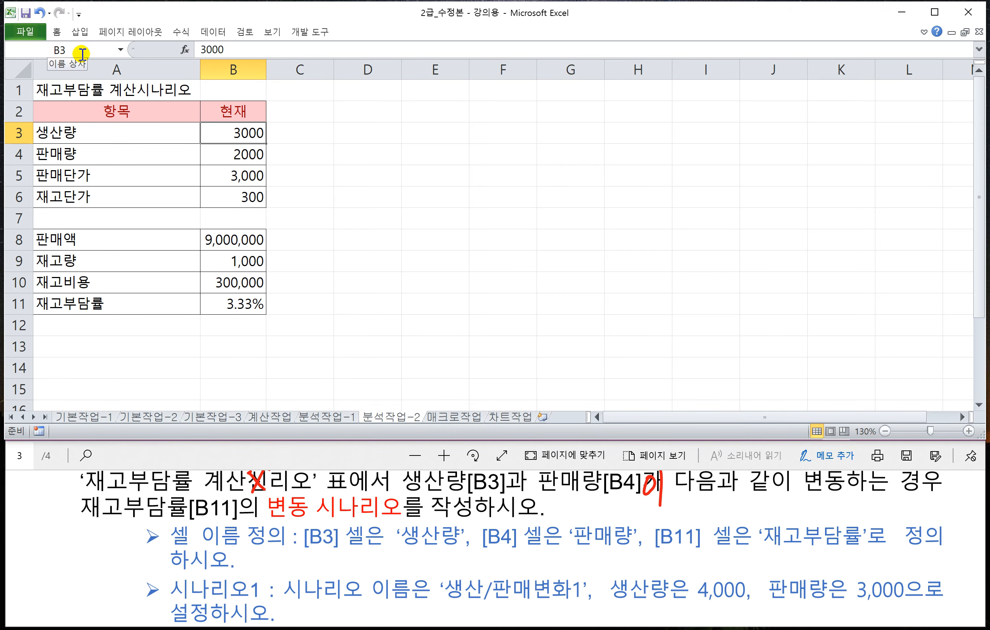
{"action": "key", "text": "ctrl+F1"}
{"action": "left_click", "coordinate": [87, 112]}
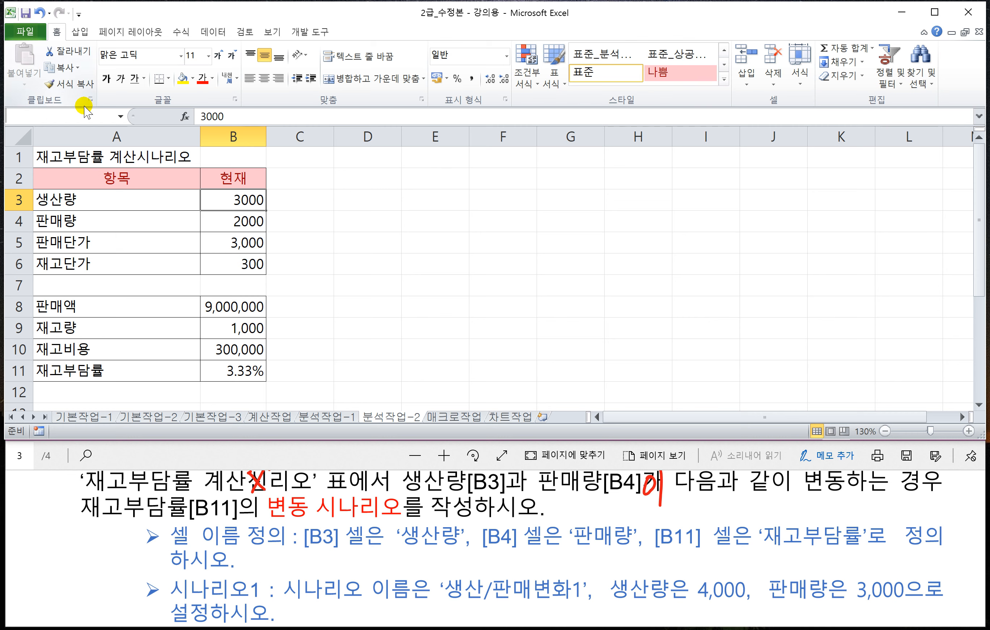
{"action": "type", "text": "생산량"}
{"action": "key", "text": "Return"}
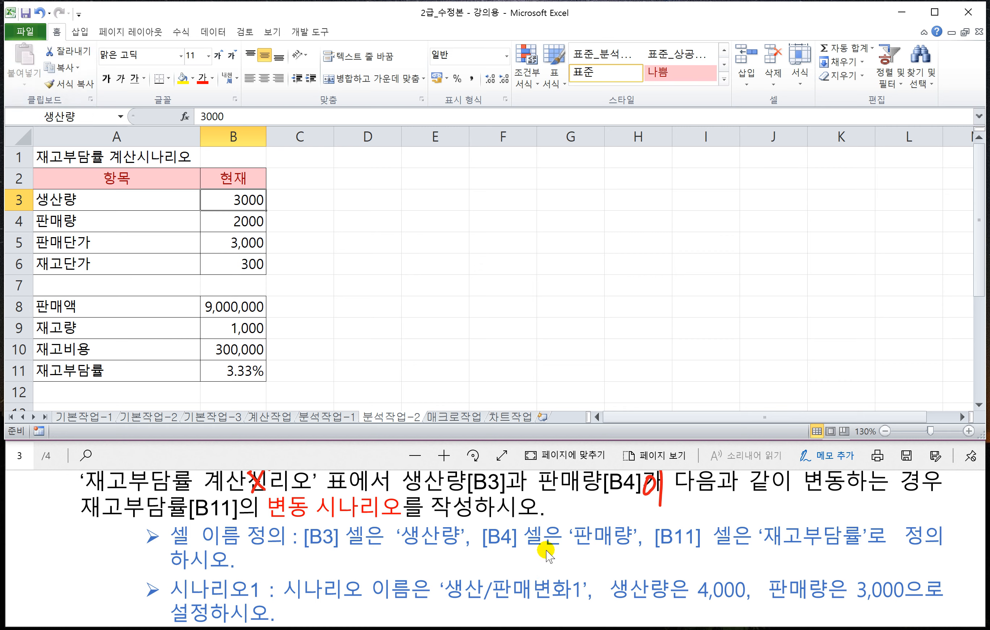
Define the name 판매량 for cell B4
{"action": "left_click", "coordinate": [216, 221]}
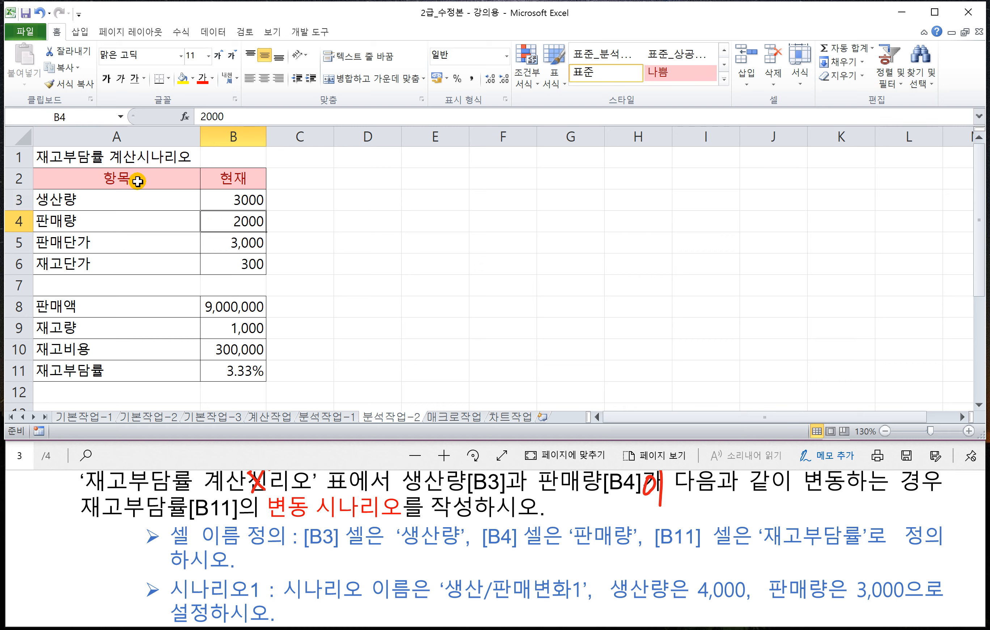
{"action": "left_click", "coordinate": [81, 117]}
{"action": "type", "text": "판"}
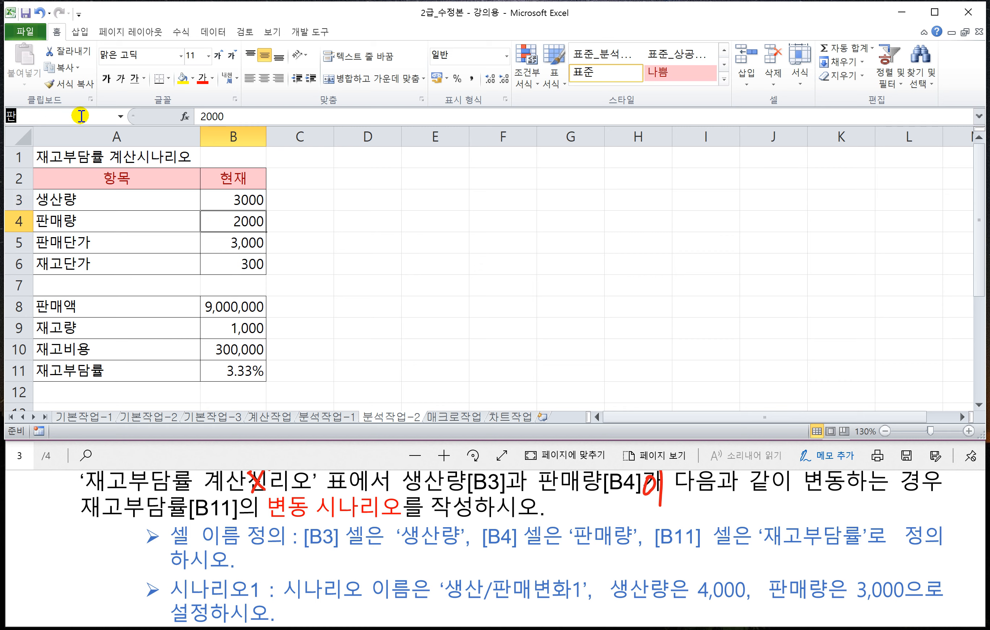
{"action": "type", "text": "매량"}
{"action": "key", "text": "Return"}
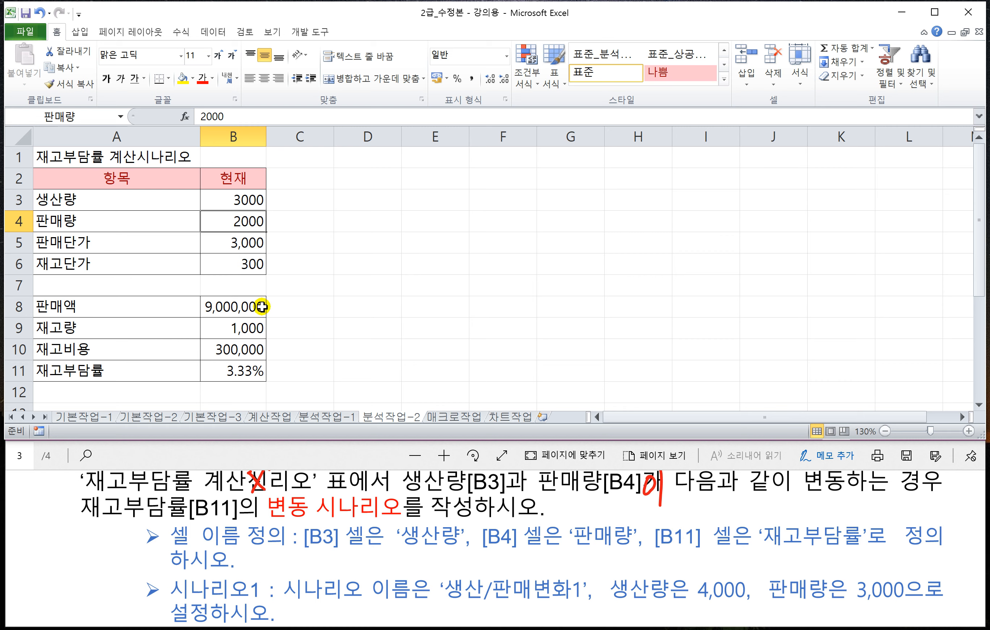
Define the name 재고부담률 for cell B11
{"action": "left_click", "coordinate": [232, 365]}
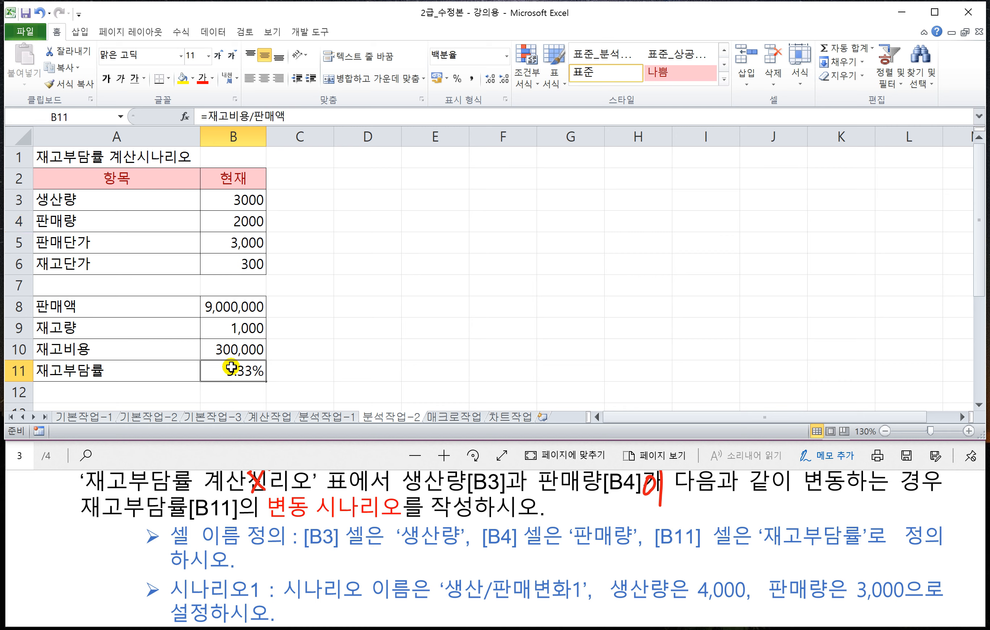
{"action": "left_click", "coordinate": [77, 116]}
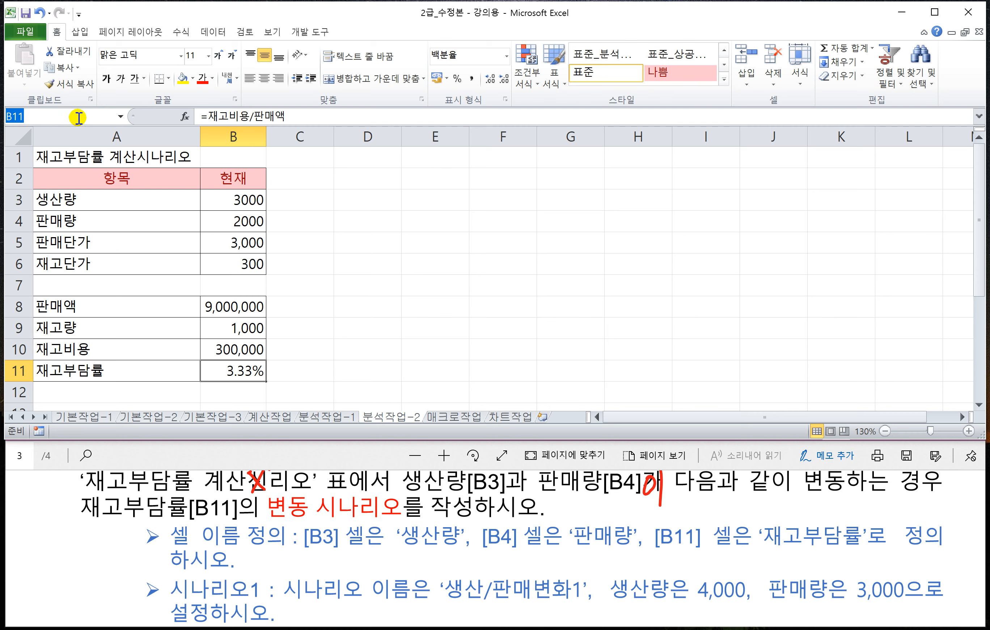
{"action": "type", "text": "재고부담ㄹ"}
{"action": "key", "text": "Return"}
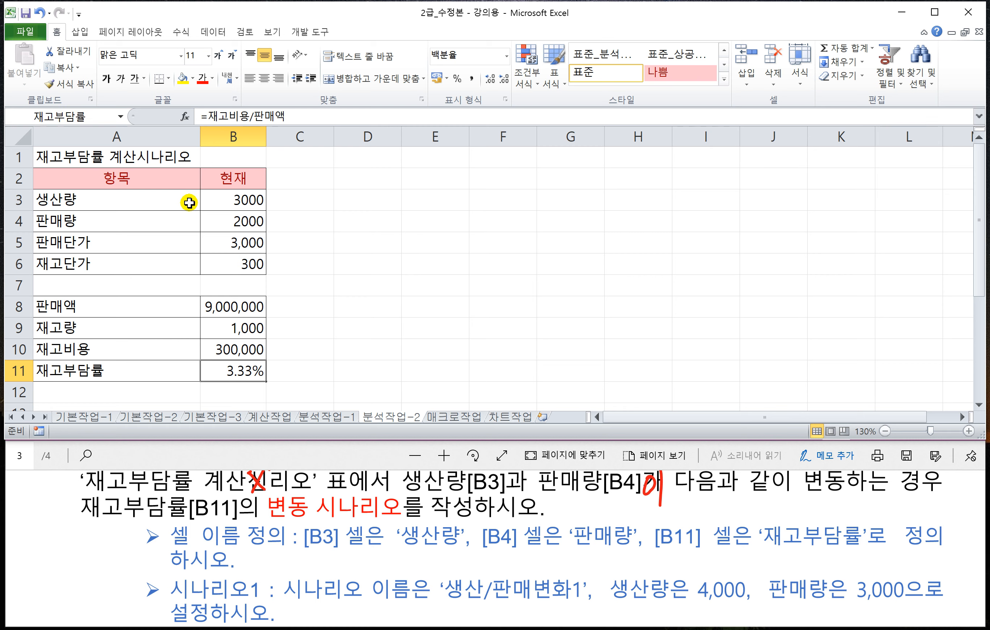
{"action": "left_click", "coordinate": [306, 324]}
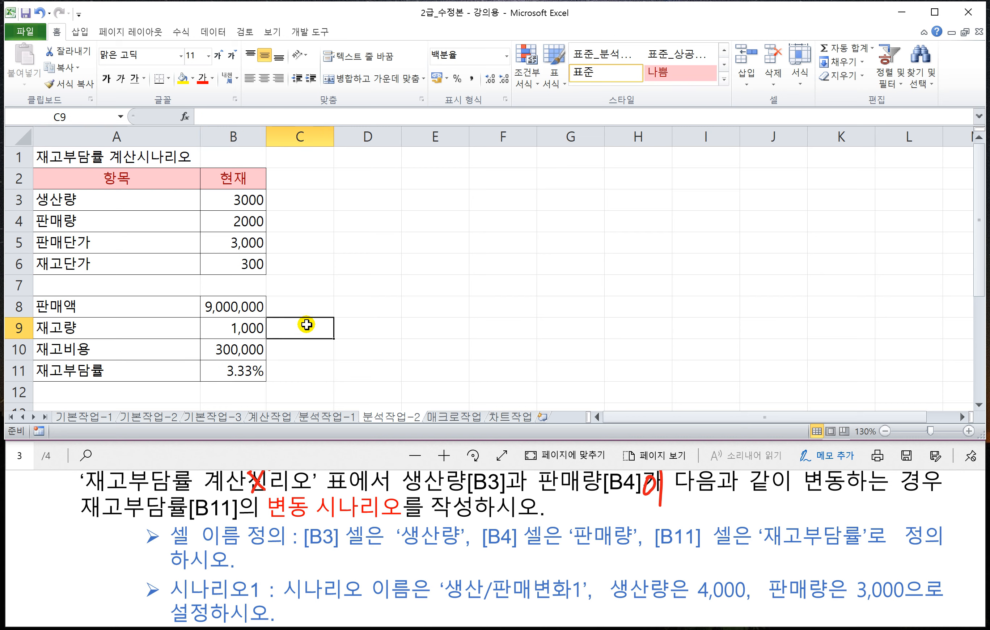
Add a scenario named 생산/판매변화1 with B3:B4 as the changing cells
{"action": "left_click", "coordinate": [315, 464]}
{"action": "scroll", "coordinate": [401, 522], "scroll_direction": "down", "scroll_amount": 1}
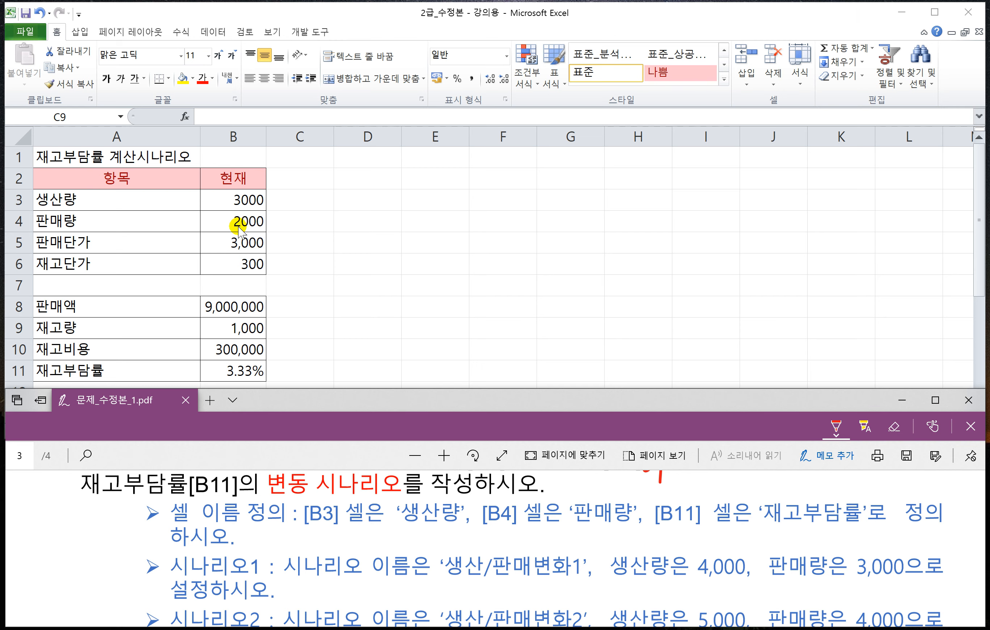
{"action": "left_click", "coordinate": [223, 199]}
{"action": "left_click_drag", "start_coordinate": [221, 196], "coordinate": [224, 217]}
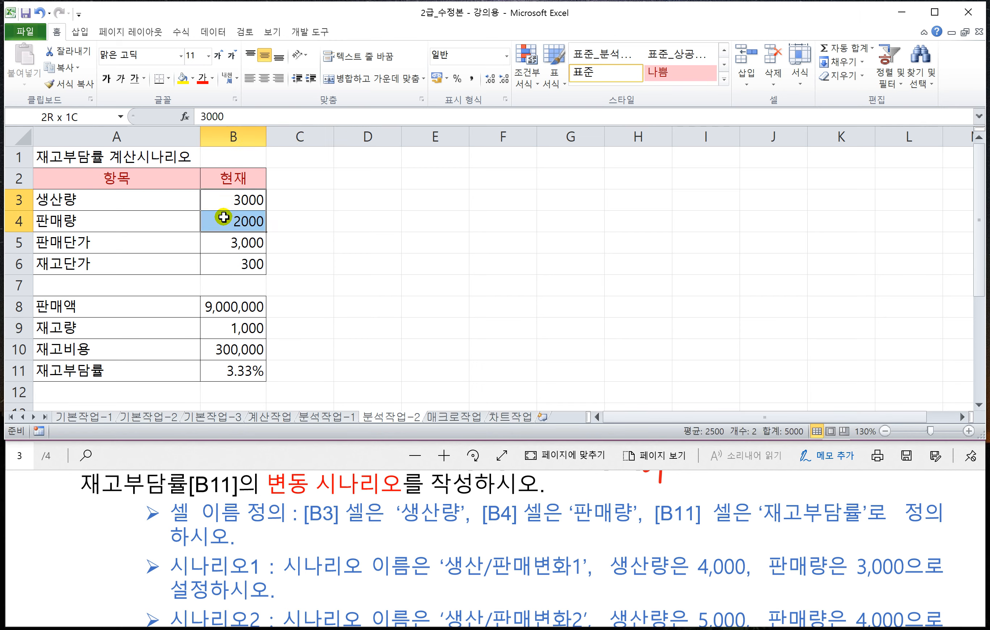
{"action": "left_click", "coordinate": [221, 200]}
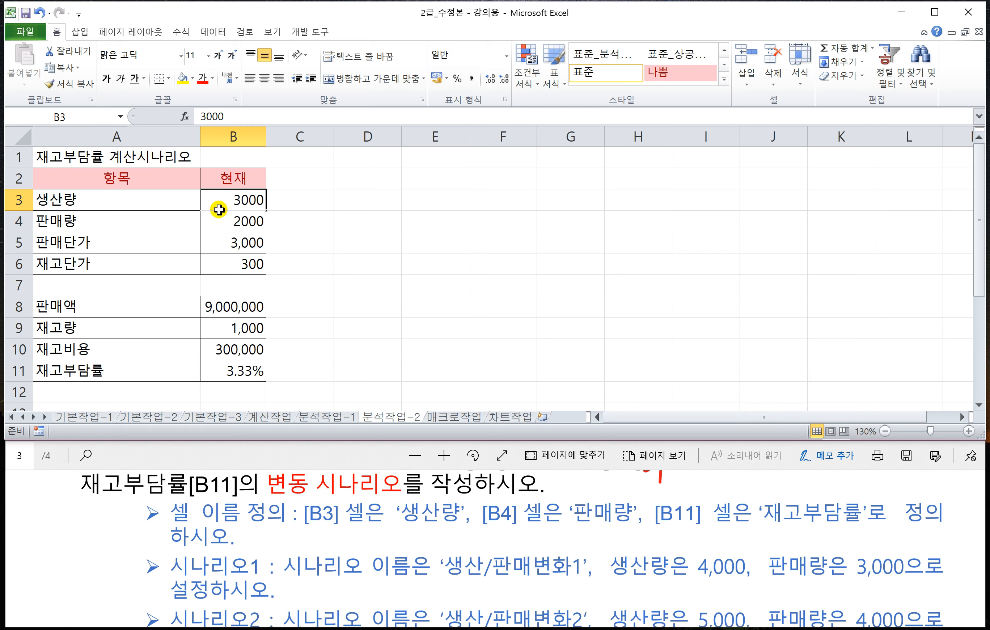
{"action": "mouse_move", "coordinate": [218, 209]}
{"action": "left_mouse_down"}
{"action": "mouse_move", "coordinate": [219, 198]}
{"action": "mouse_move", "coordinate": [219, 212]}
{"action": "left_mouse_up"}
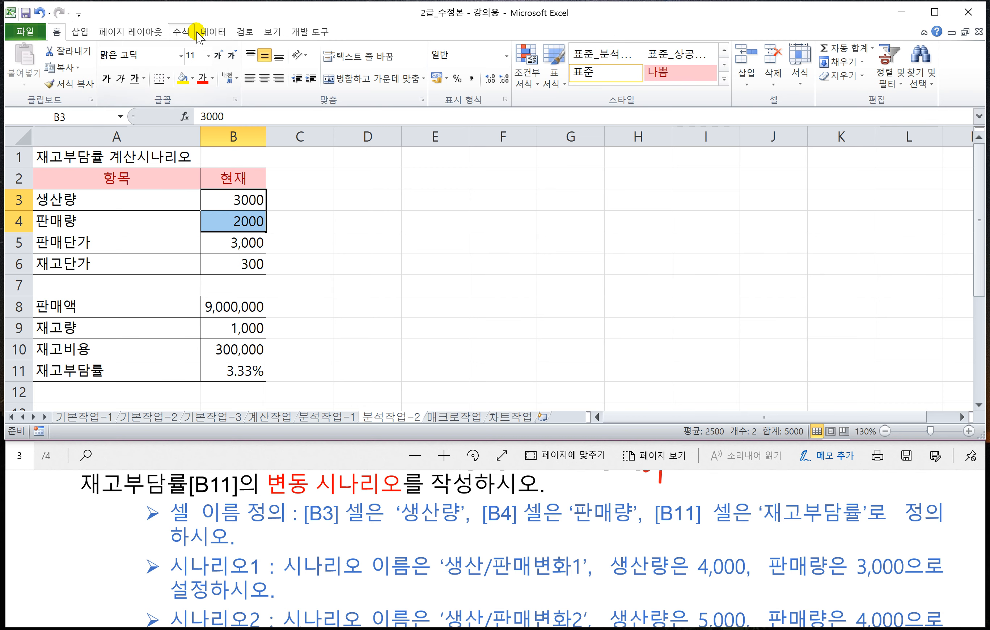
{"action": "left_click", "coordinate": [217, 33]}
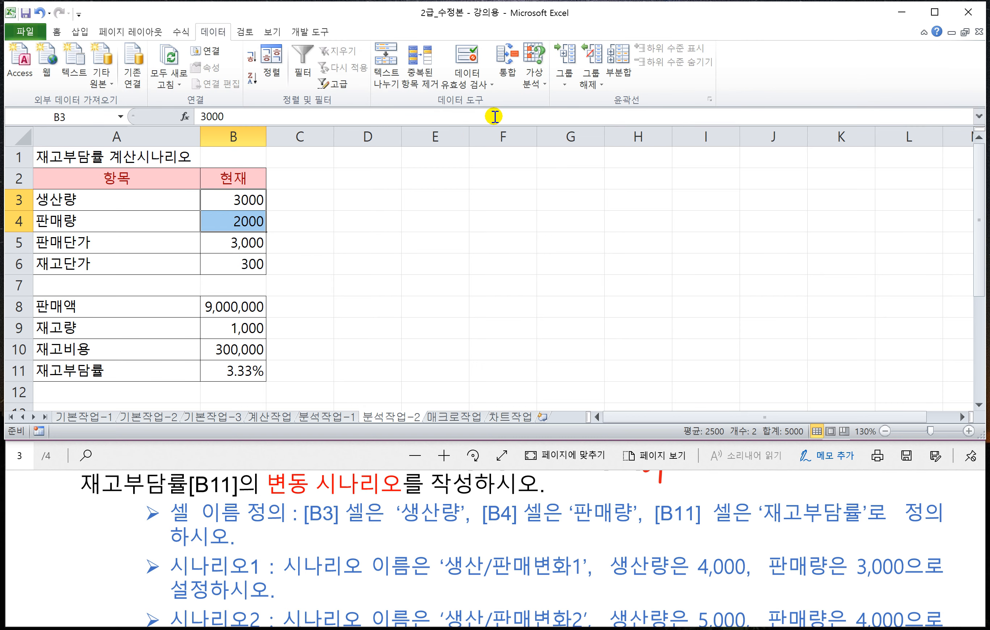
{"action": "left_click", "coordinate": [537, 85]}
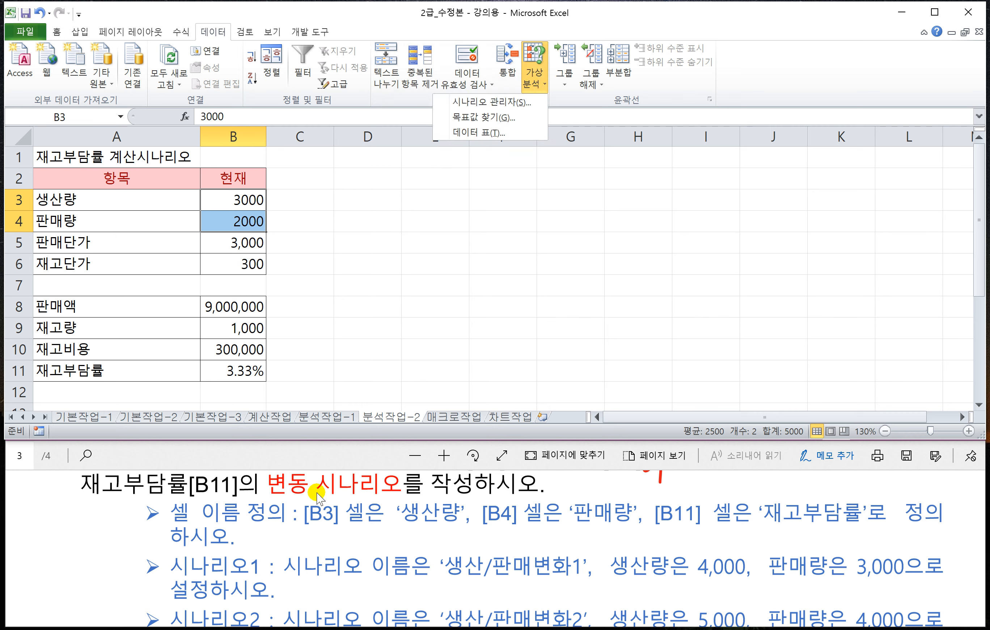
{"action": "left_click", "coordinate": [476, 104]}
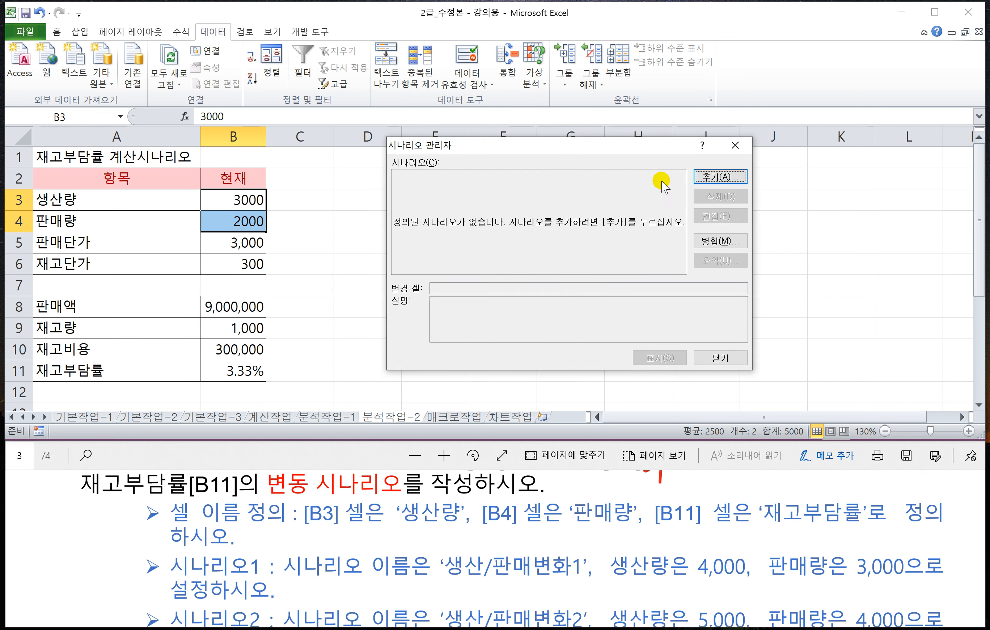
{"action": "left_click", "coordinate": [712, 177]}
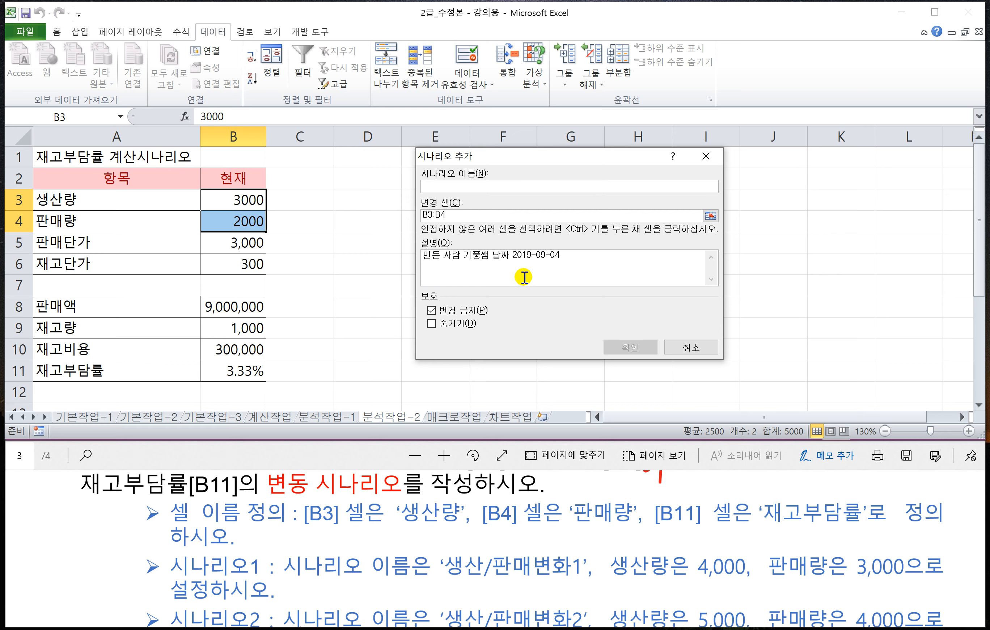
{"action": "type", "text": "새"}
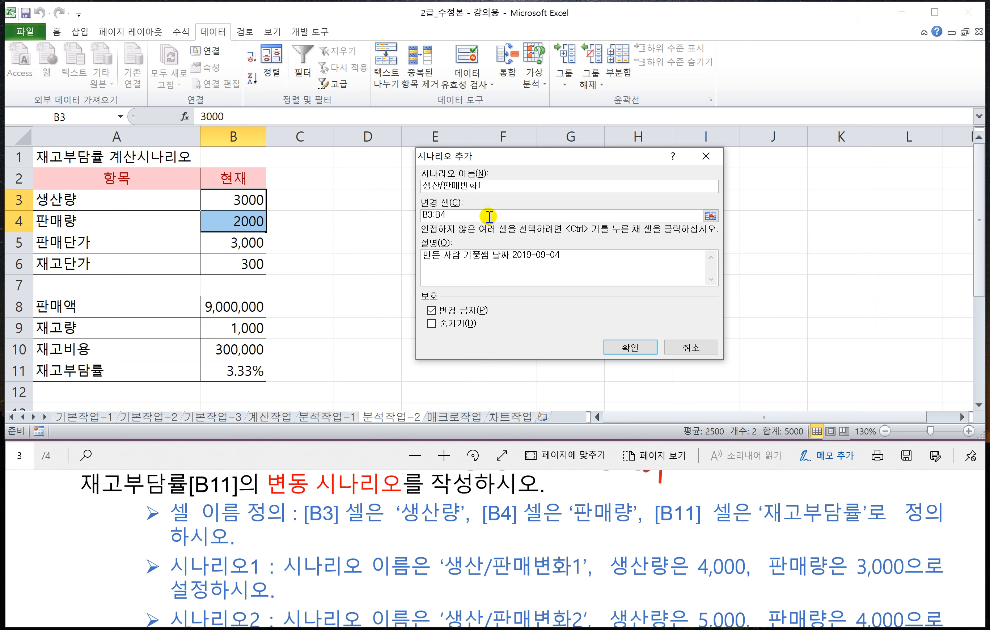
{"action": "left_click", "coordinate": [630, 347]}
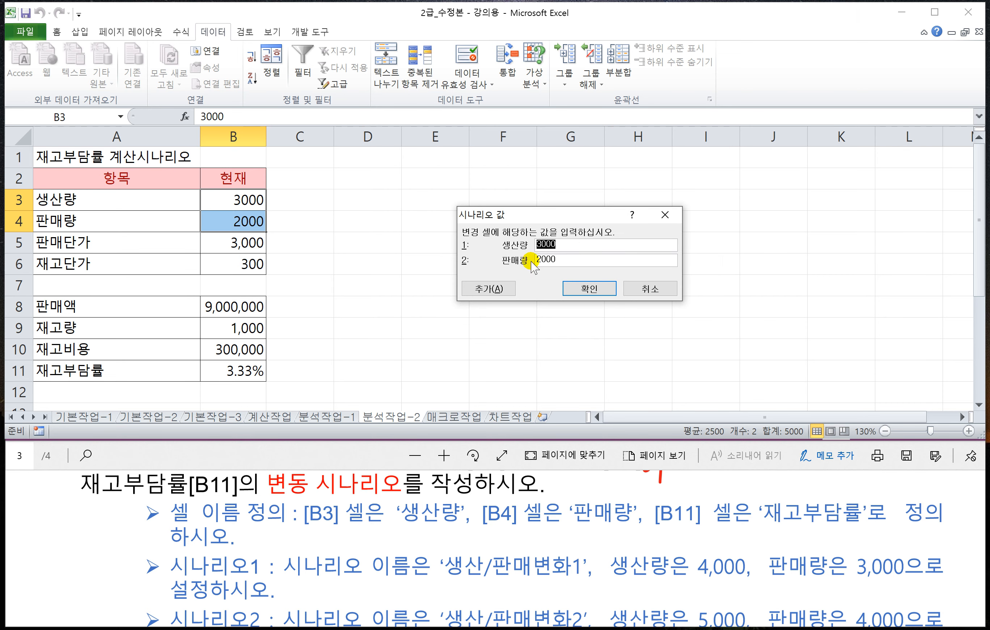
Set the 생산/판매변화1 scenario values to 4000 for 생산량 and 3000 for 판매량
{"action": "type", "text": "4"}
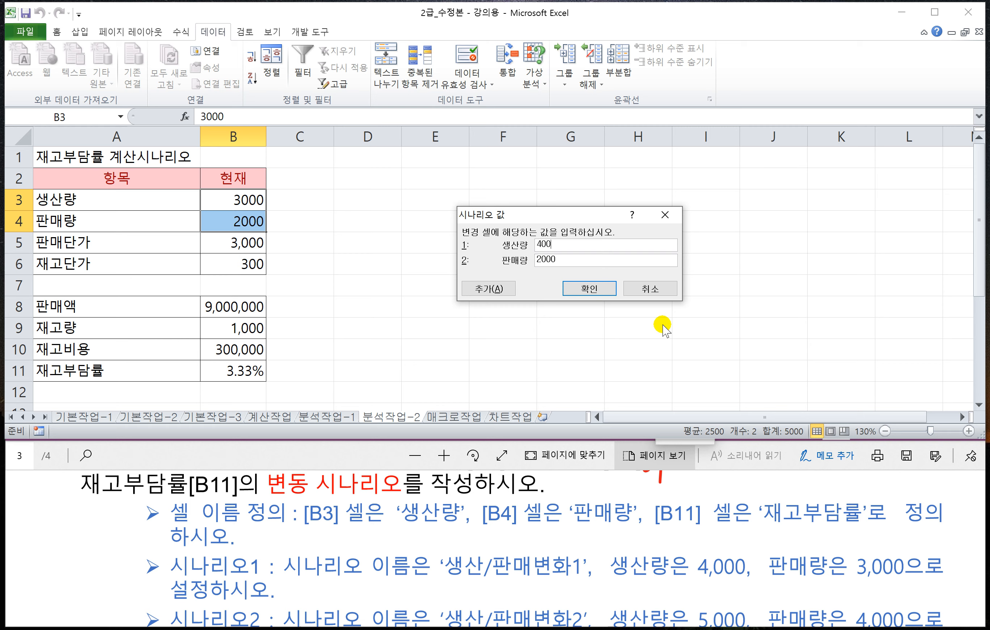
{"action": "type", "text": "000"}
{"action": "key", "text": "Tab"}
{"action": "type", "text": "0"}
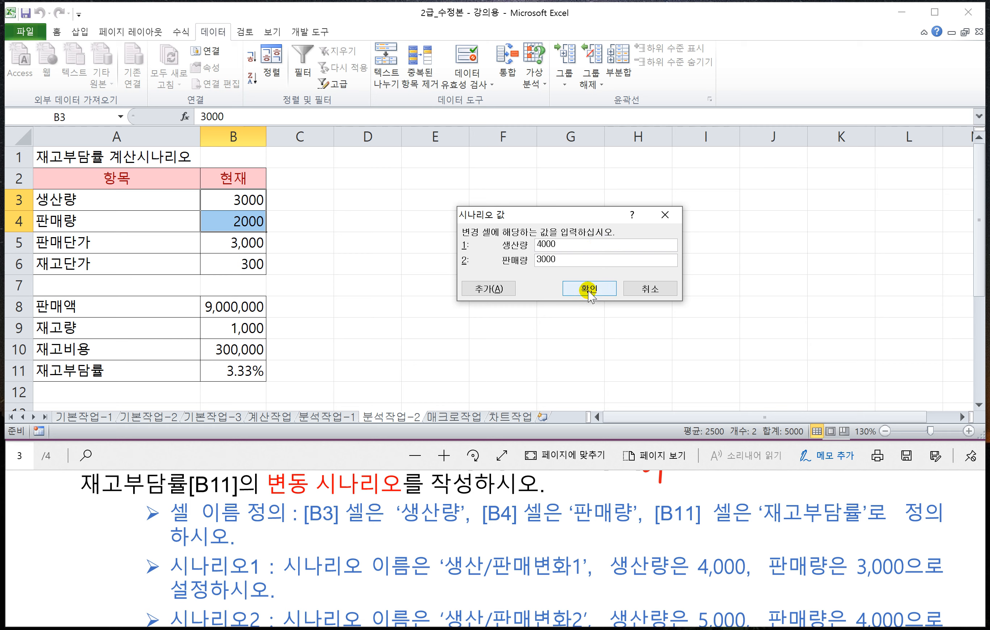
Add a second scenario named 생산/판매변화2 on B3:B4, with 생산량 5000 and 판매량 4000
{"action": "left_click", "coordinate": [487, 289]}
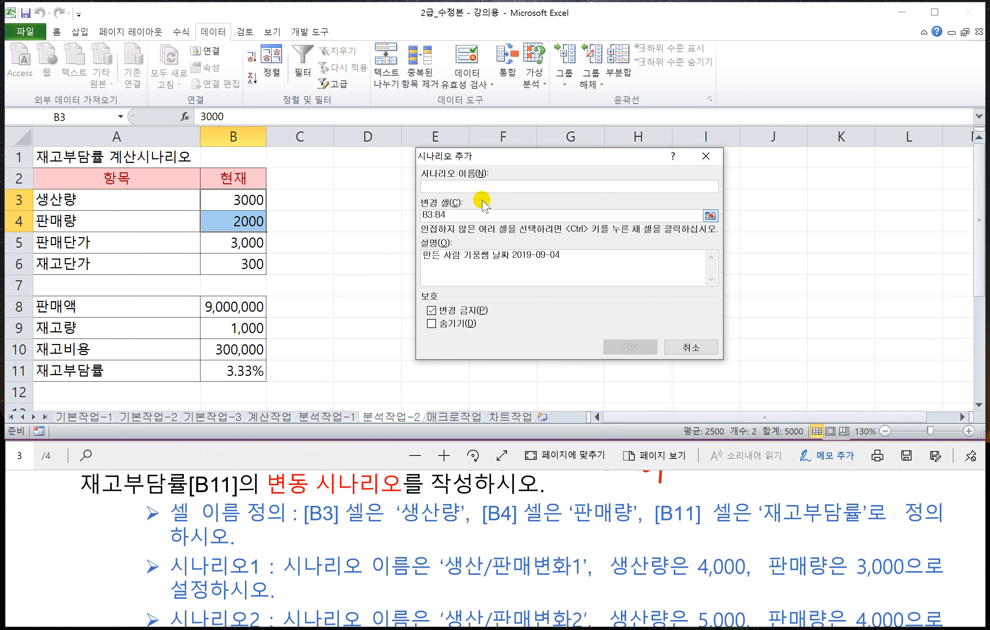
{"action": "left_click", "coordinate": [321, 449]}
{"action": "scroll", "coordinate": [400, 580], "scroll_direction": "down", "scroll_amount": 2}
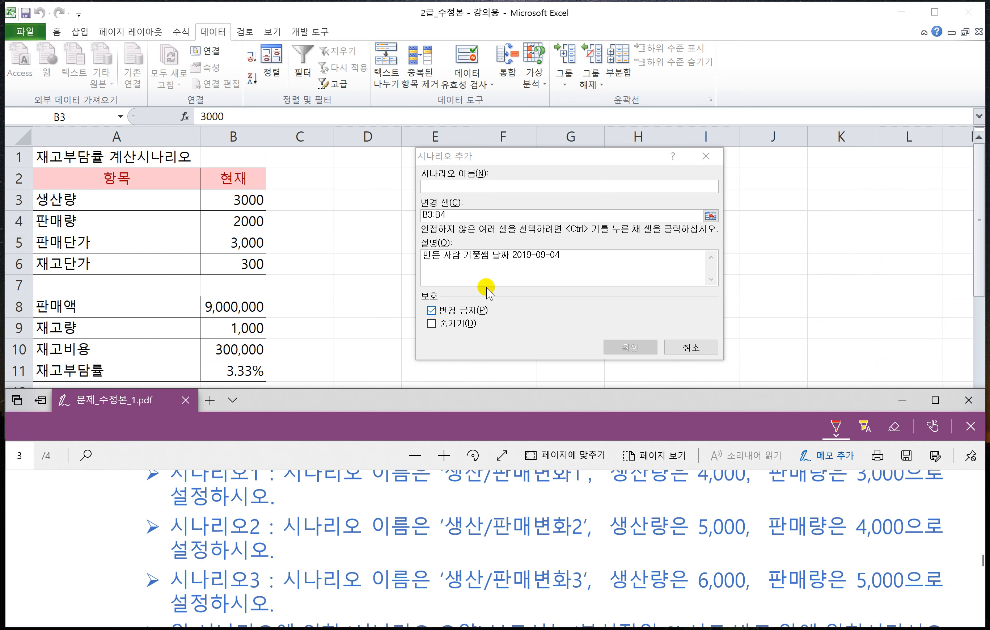
{"action": "left_click", "coordinate": [448, 187]}
{"action": "type", "text": "새"}
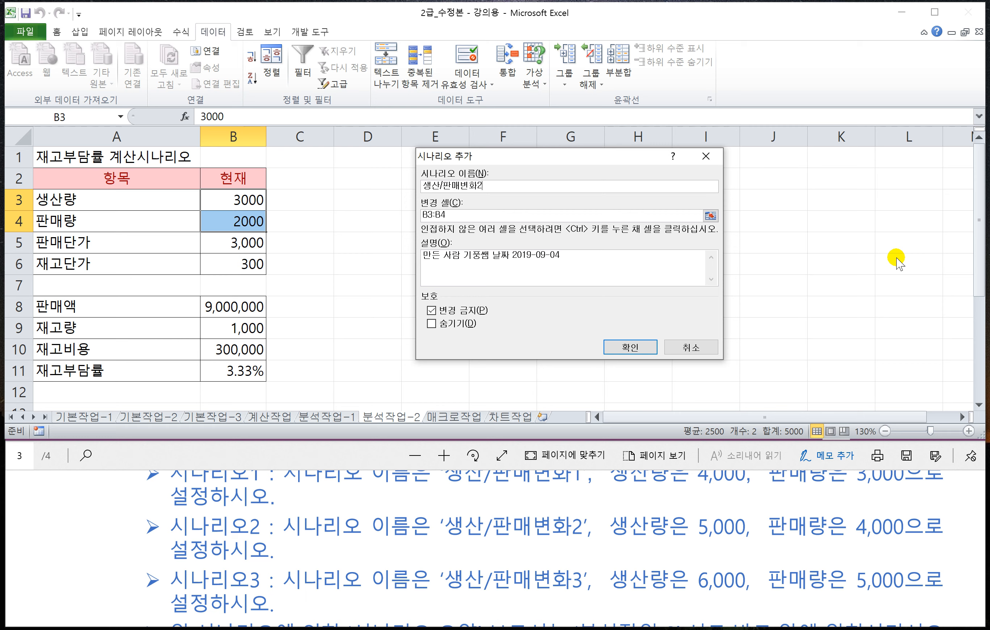
{"action": "left_click", "coordinate": [626, 347]}
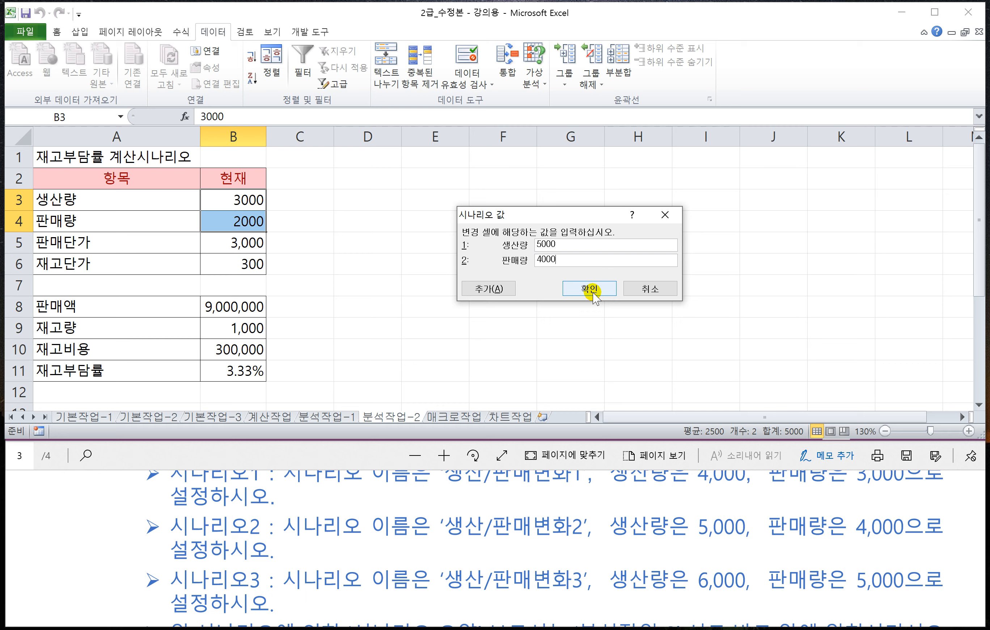
Add a third scenario named 생산/판매변화3 on B3:B4, with 생산량 6000 and 판매량 5000, and finish adding scenarios
{"action": "left_click", "coordinate": [482, 288]}
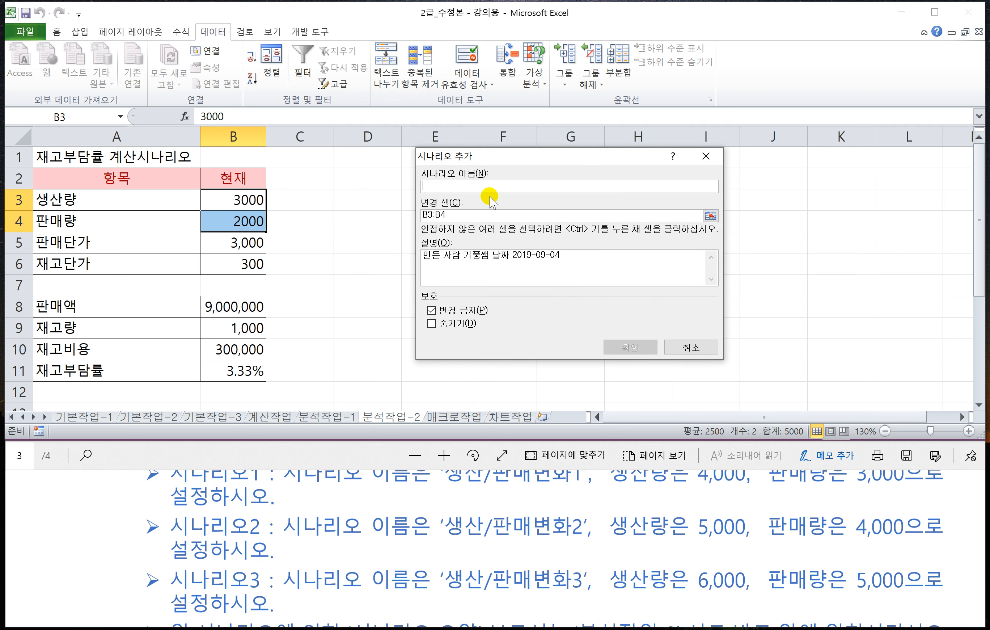
{"action": "type", "text": "ㅅ"}
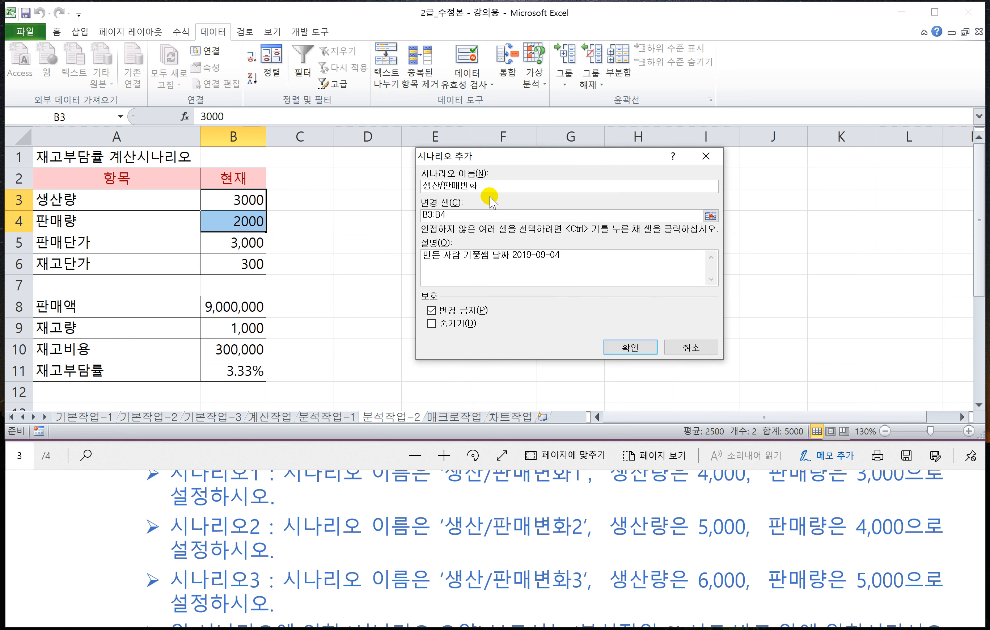
{"action": "left_click", "coordinate": [622, 347]}
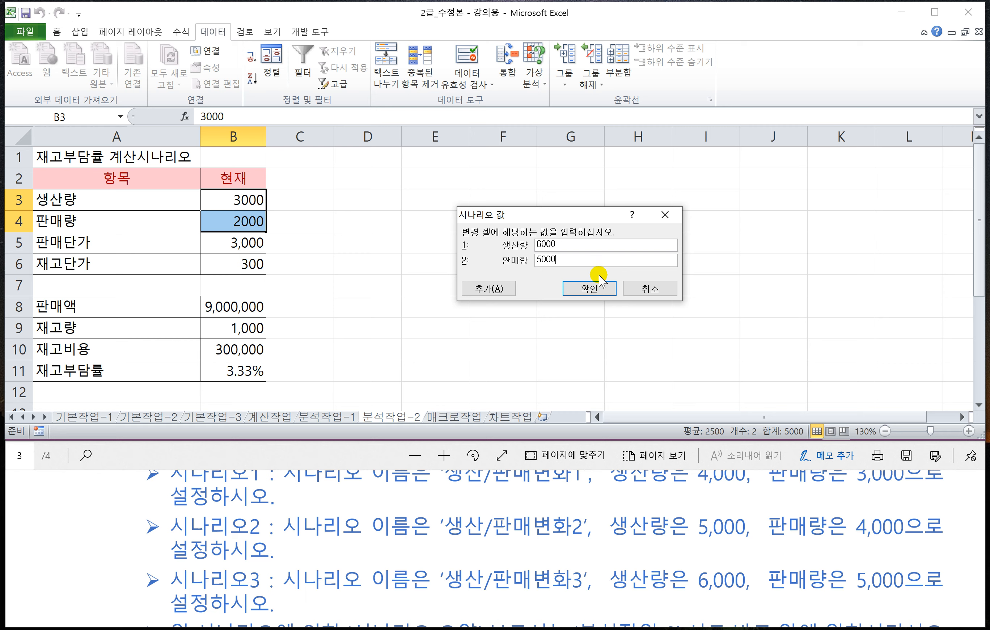
{"action": "left_click", "coordinate": [586, 289]}
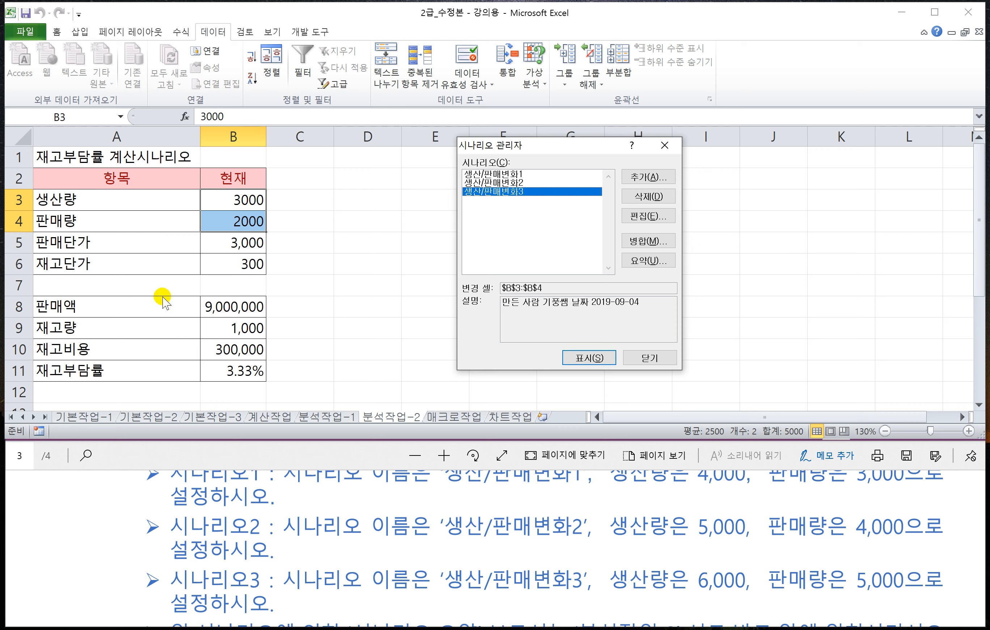
Create a scenario summary report of the three scenarios with $B$11 as the result cell
{"action": "left_click", "coordinate": [340, 453]}
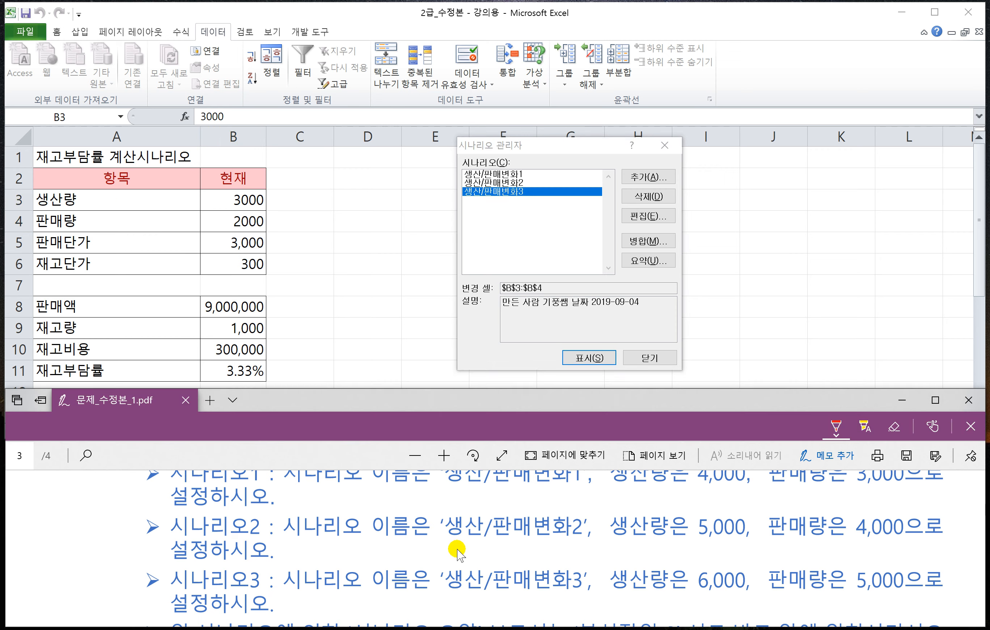
{"action": "scroll", "coordinate": [458, 546], "scroll_direction": "up", "scroll_amount": 3}
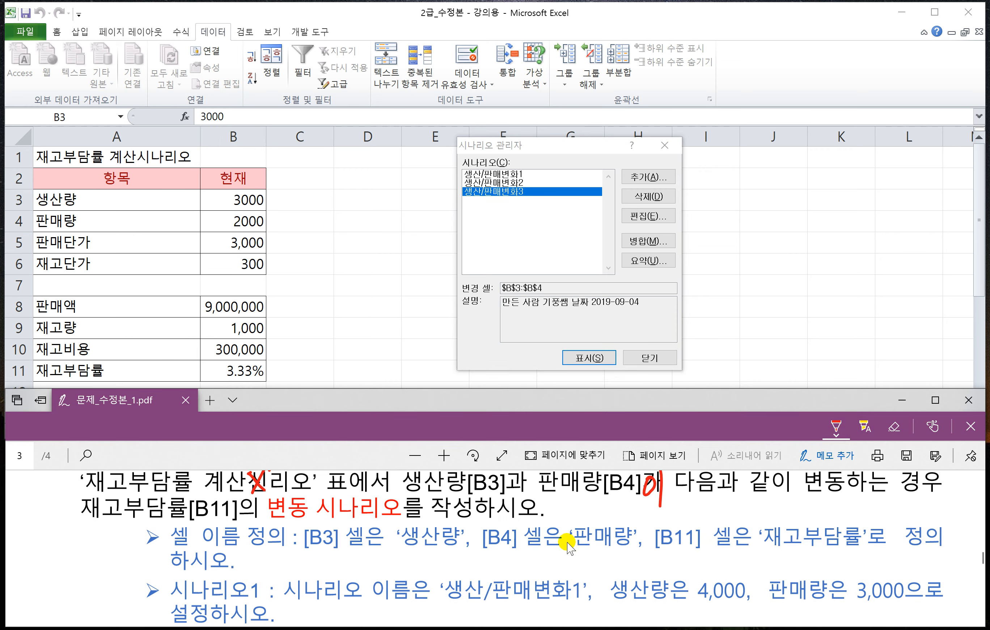
{"action": "left_click", "coordinate": [650, 262]}
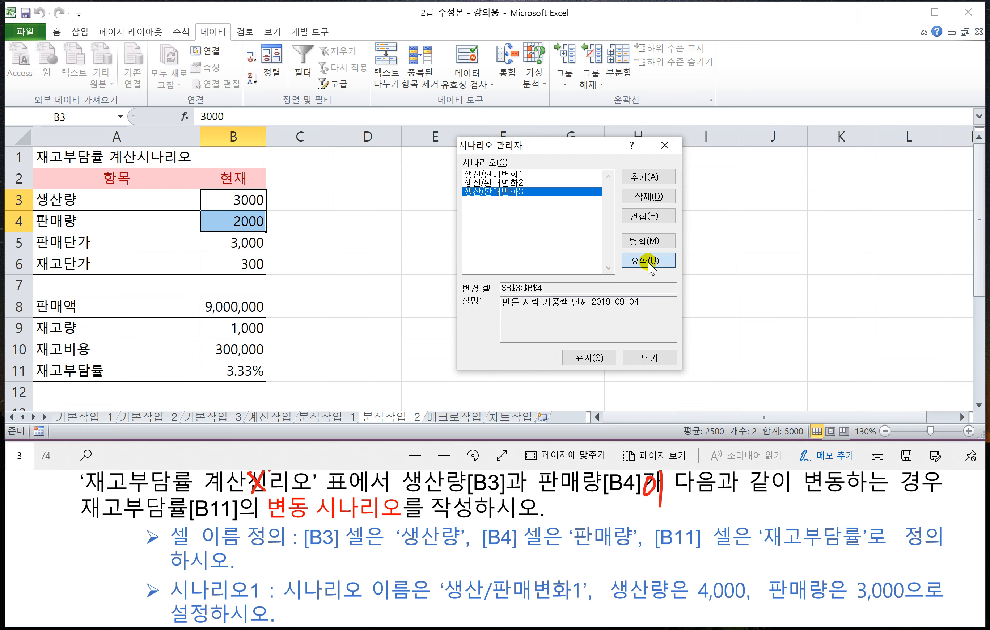
{"action": "left_click", "coordinate": [650, 262]}
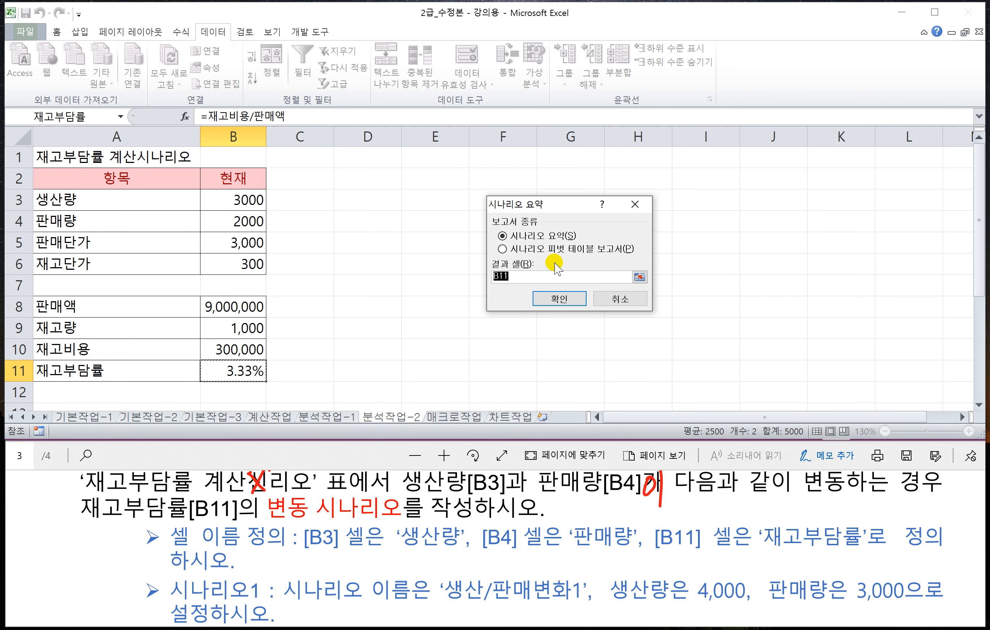
{"action": "left_click", "coordinate": [232, 367]}
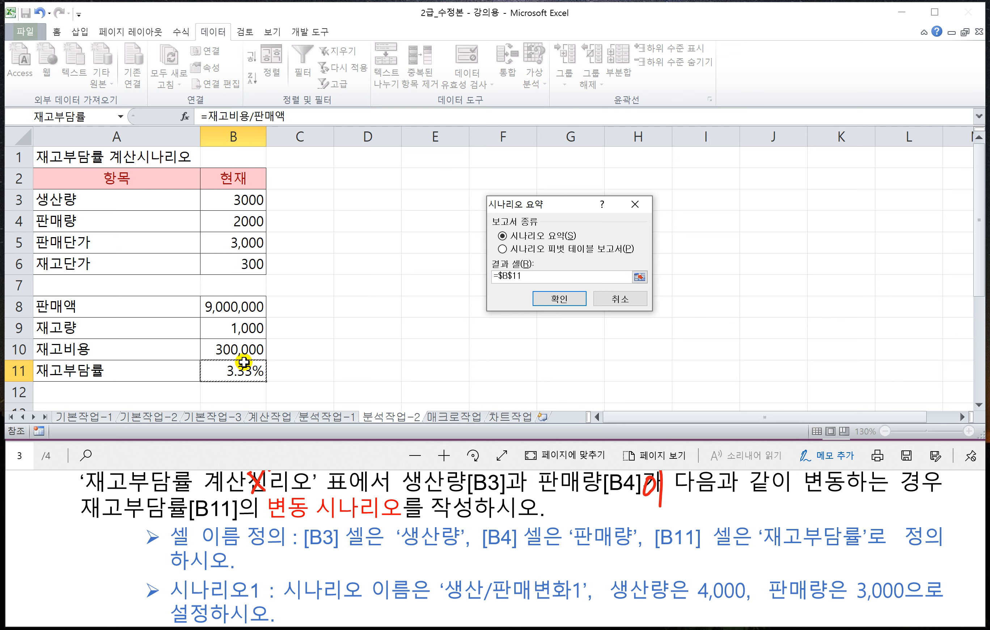
{"action": "left_click", "coordinate": [565, 300]}
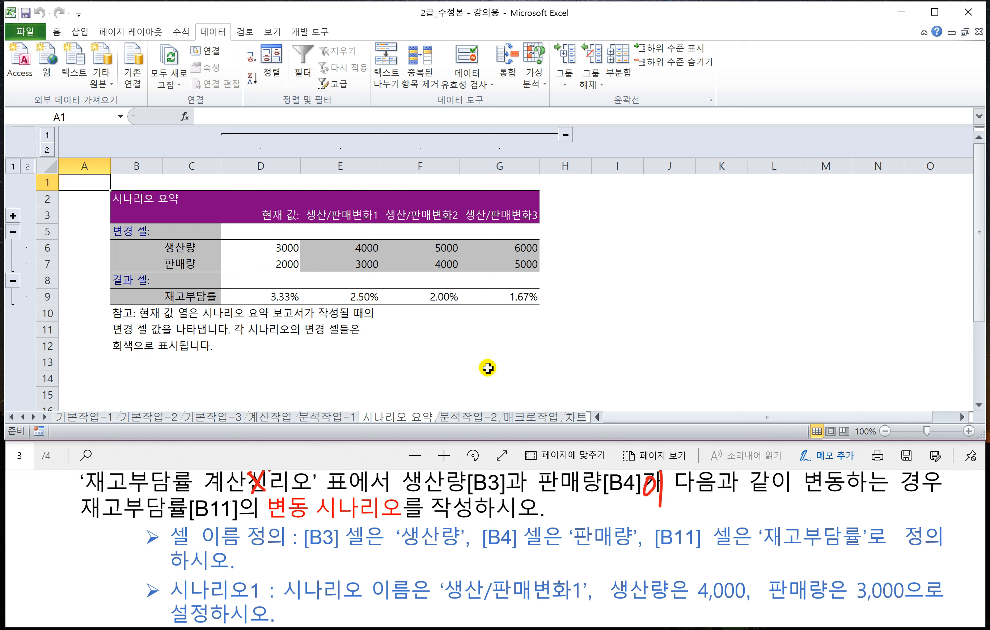
Open the 매크로작업 sheet and read the 수출비율 macro task on page 4 of the exam PDF
{"action": "left_click", "coordinate": [534, 417]}
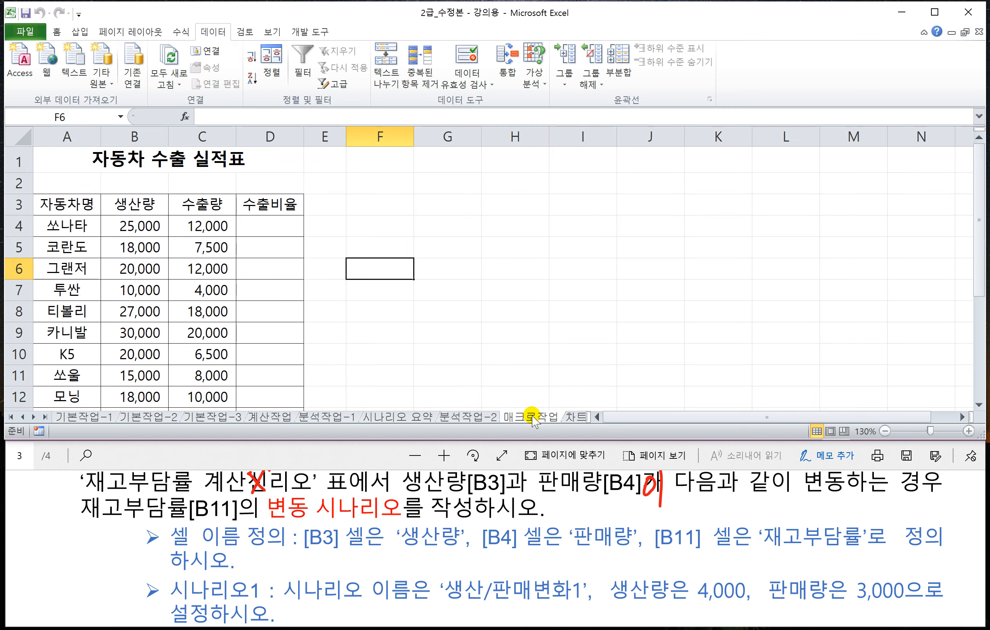
{"action": "left_click", "coordinate": [353, 457]}
{"action": "scroll", "coordinate": [387, 532], "scroll_direction": "down", "scroll_amount": 5}
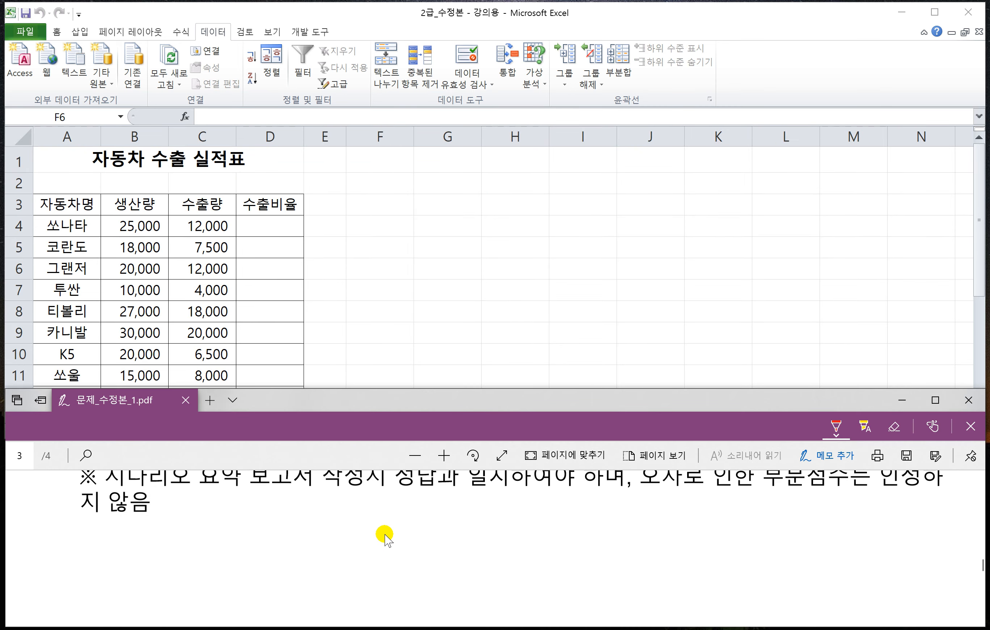
{"action": "scroll", "coordinate": [387, 536], "scroll_direction": "down", "scroll_amount": 2}
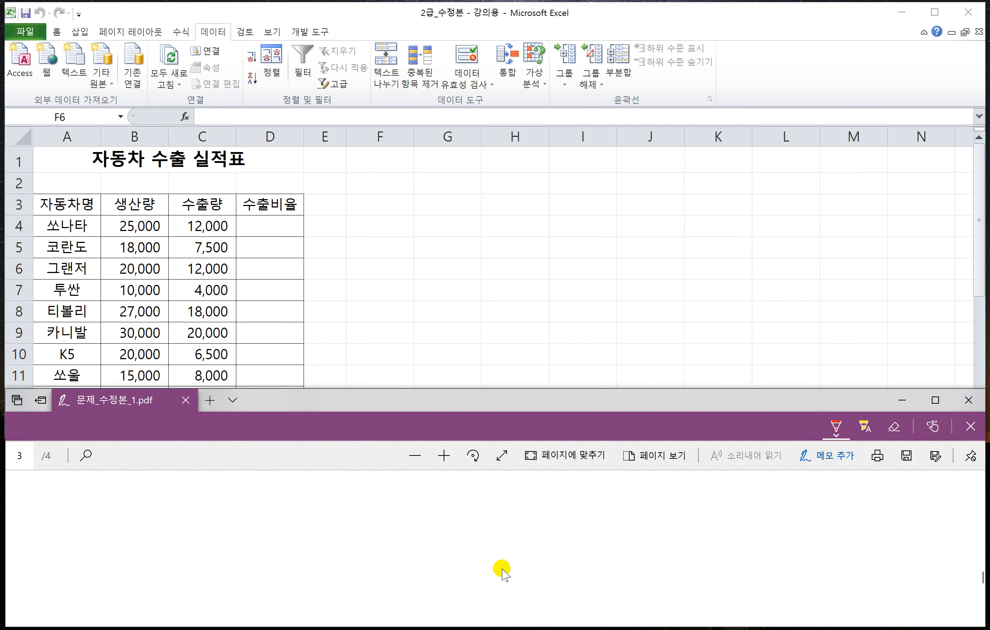
{"action": "scroll", "coordinate": [516, 560], "scroll_direction": "down", "scroll_amount": 5}
{"action": "scroll", "coordinate": [519, 559], "scroll_direction": "down", "scroll_amount": 2}
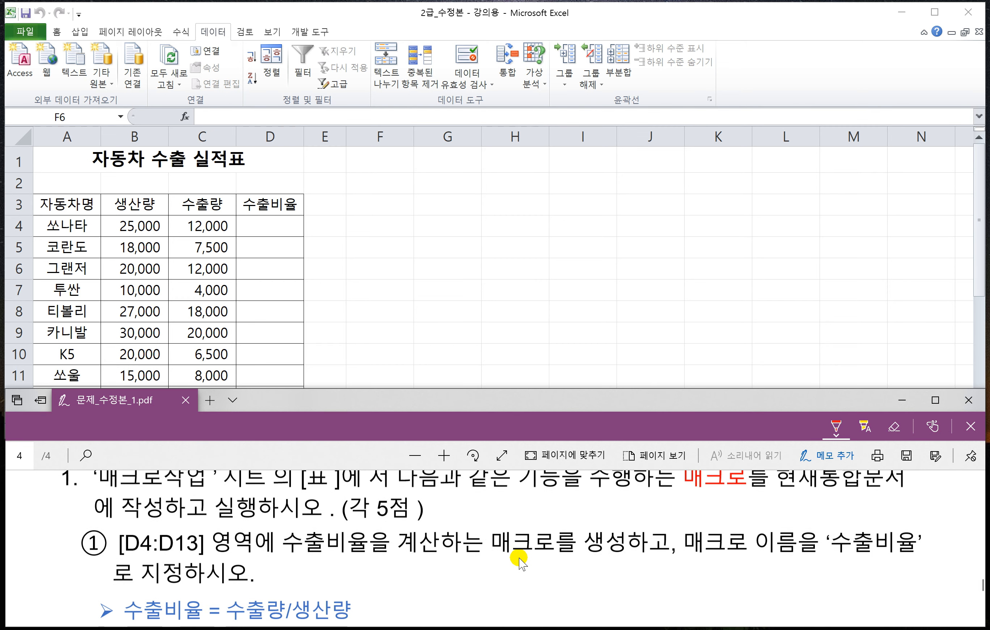
{"action": "left_click", "coordinate": [331, 326]}
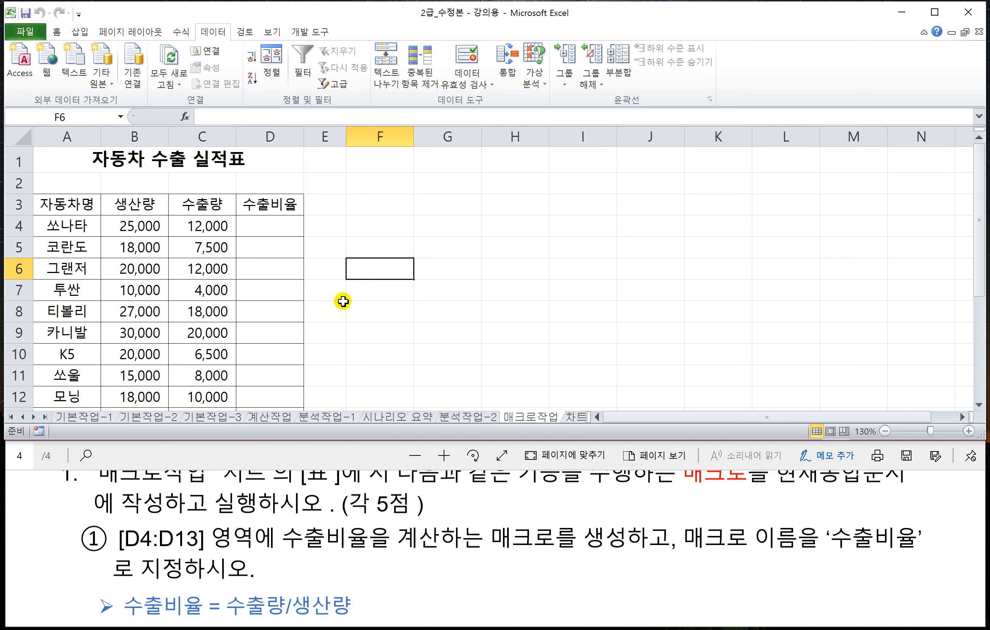
Check the 수출비율 task in the exam PDF and start recording a macro named 수출비율 in the current workbook
{"action": "left_click", "coordinate": [331, 448]}
{"action": "scroll", "coordinate": [353, 497], "scroll_direction": "up", "scroll_amount": 1}
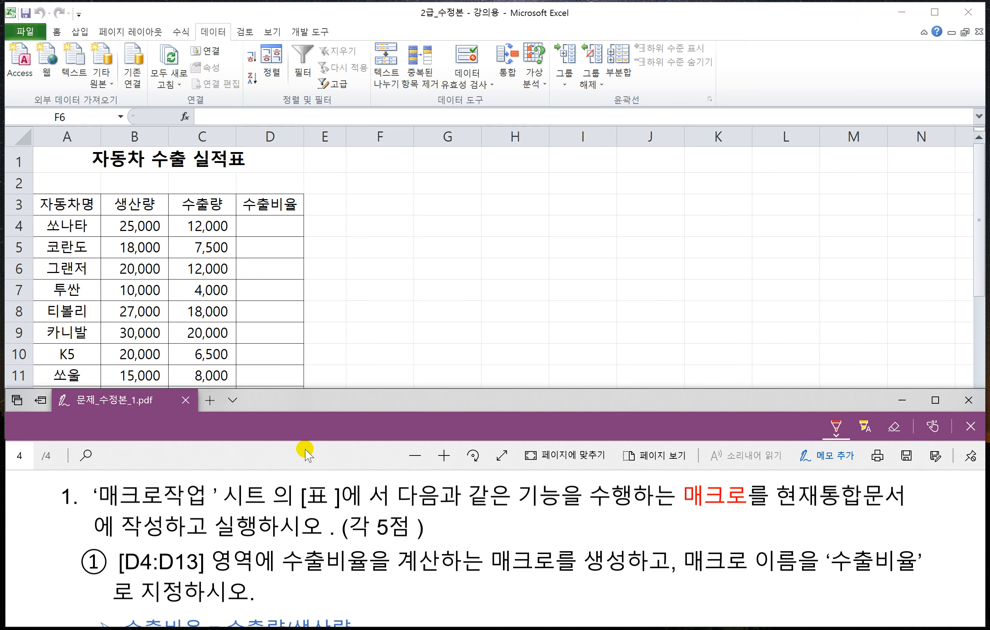
{"action": "scroll", "coordinate": [308, 520], "scroll_direction": "down", "scroll_amount": 2}
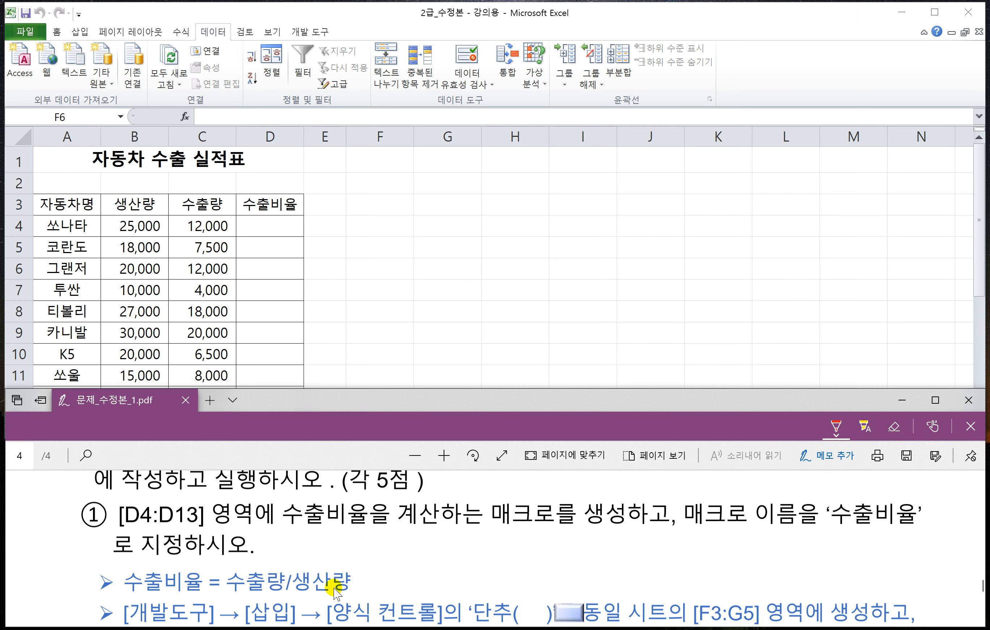
{"action": "left_click", "coordinate": [387, 227]}
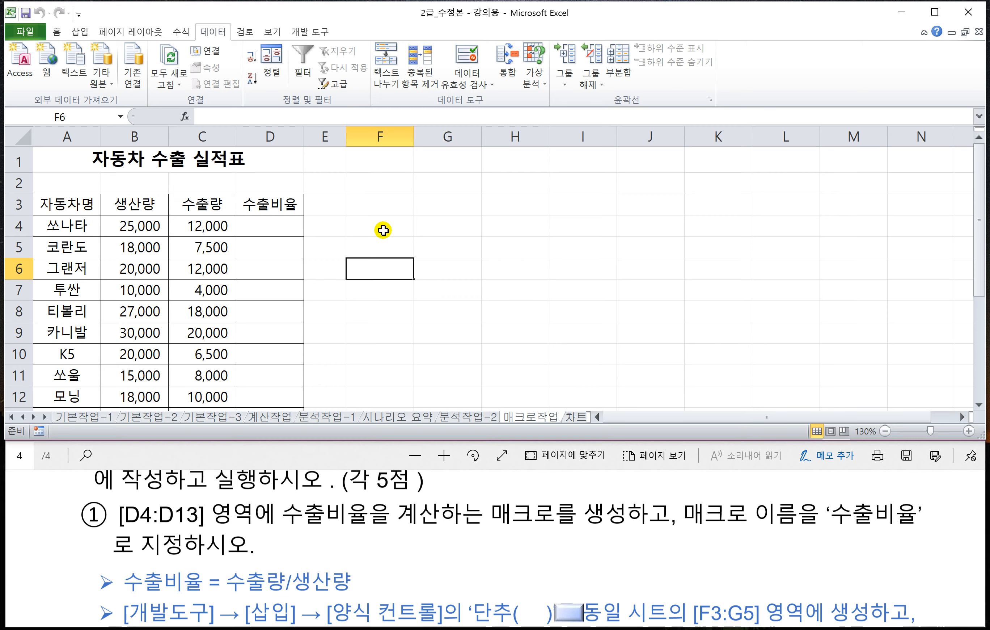
{"action": "left_click", "coordinate": [312, 32]}
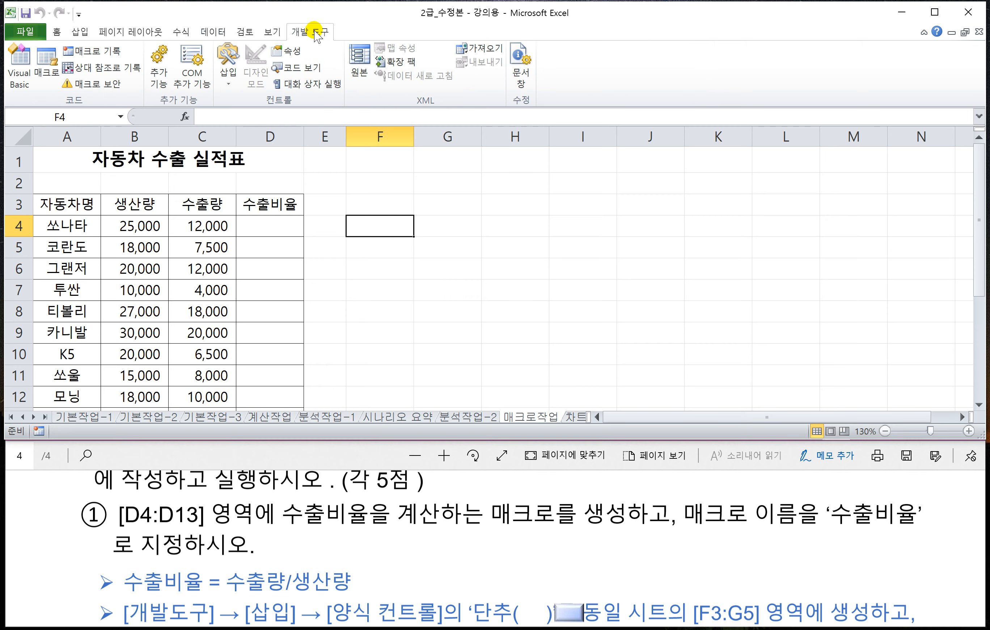
{"action": "left_click", "coordinate": [92, 53]}
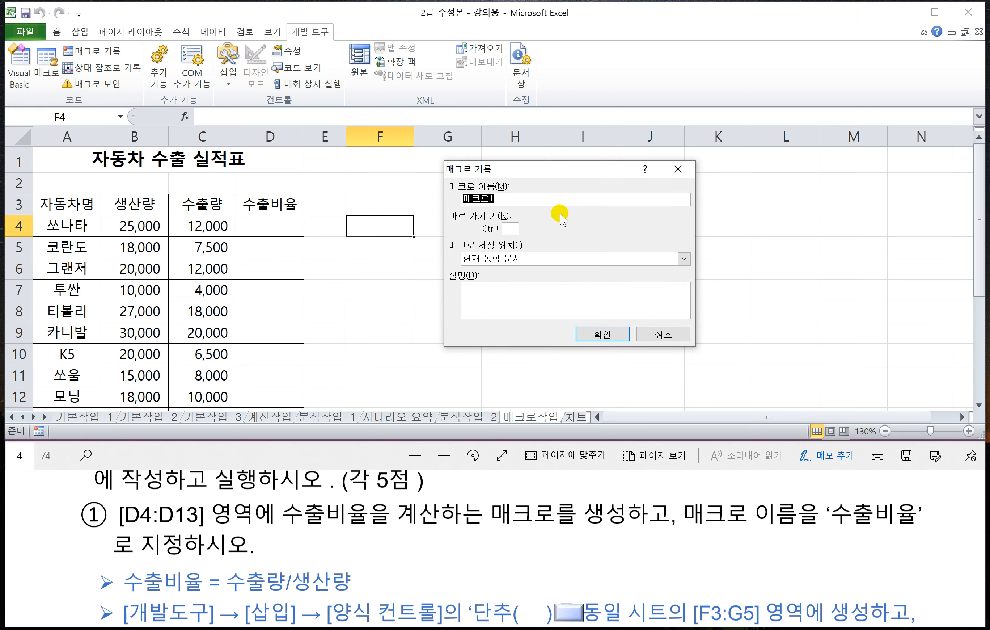
{"action": "type", "text": "숯"}
{"action": "left_click", "coordinate": [600, 333]}
Enter the formula =C4/B4 in cell D4 to compute the first car's 수출비율
{"action": "left_click", "coordinate": [259, 226]}
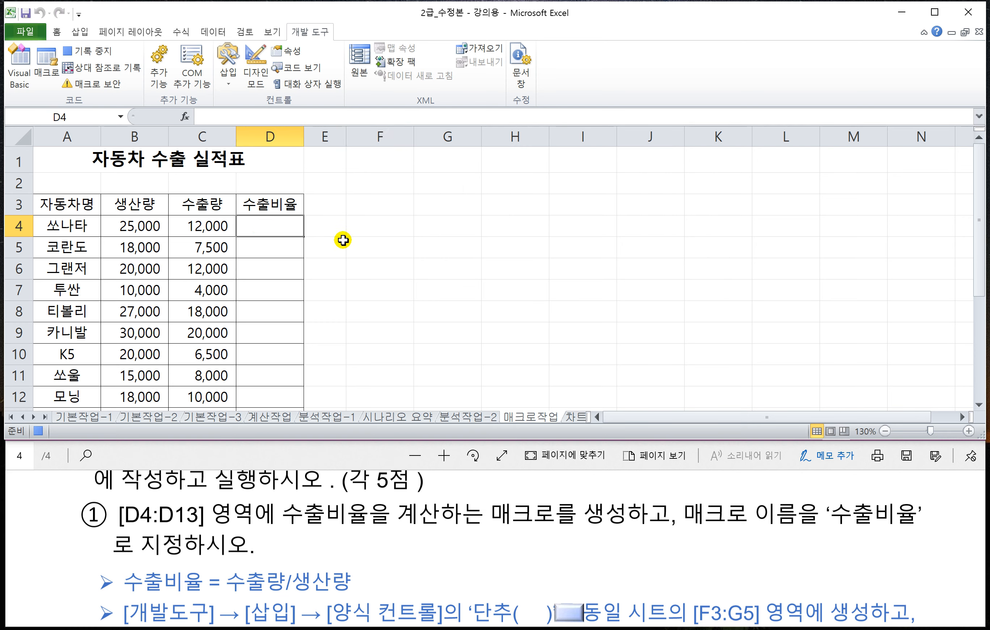
{"action": "type", "text": "="}
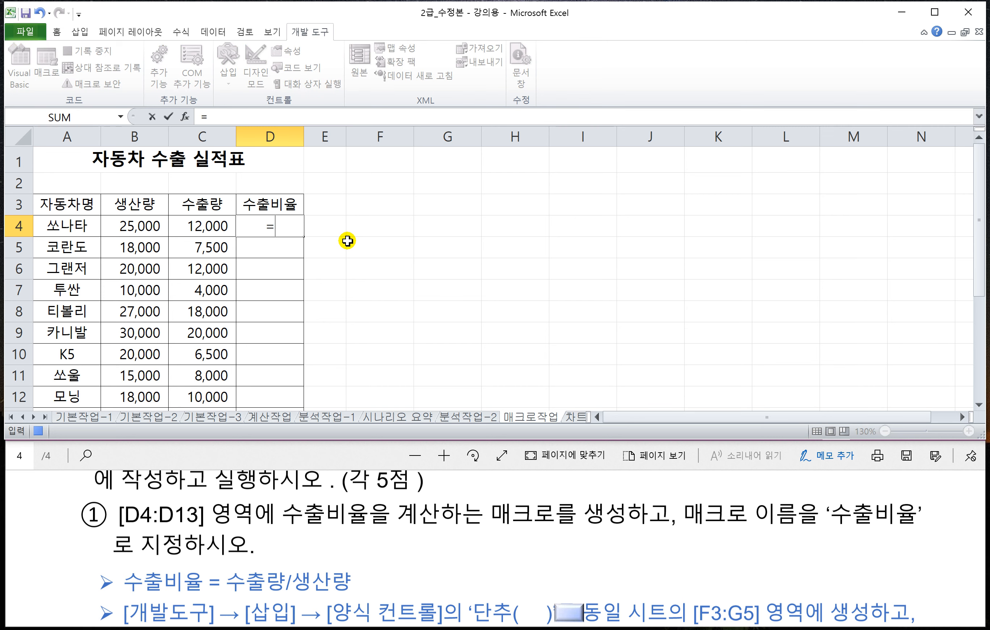
{"action": "left_click", "coordinate": [210, 225]}
{"action": "type", "text": "/"}
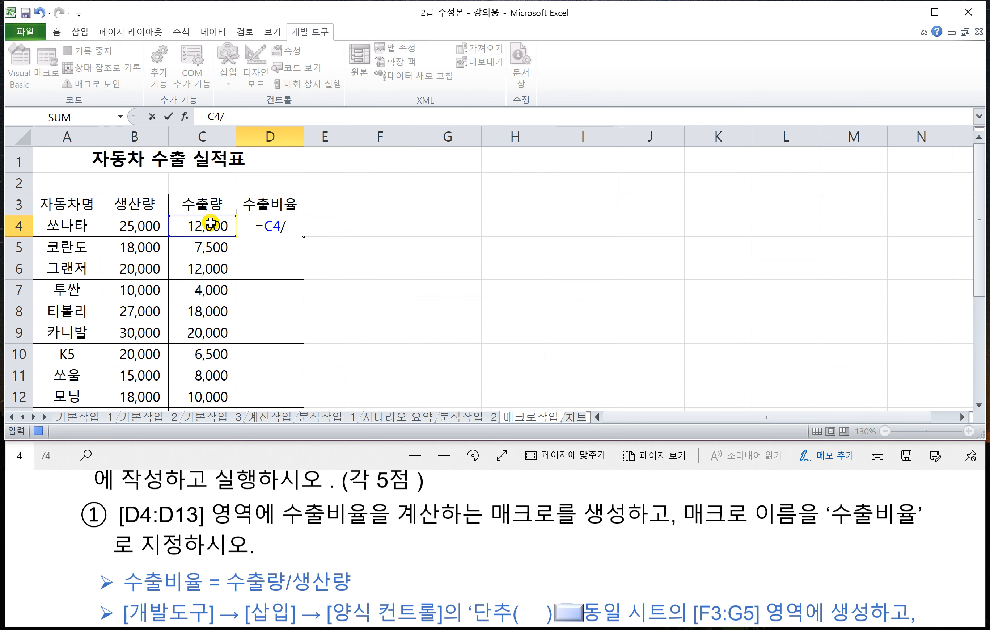
{"action": "left_click", "coordinate": [139, 225]}
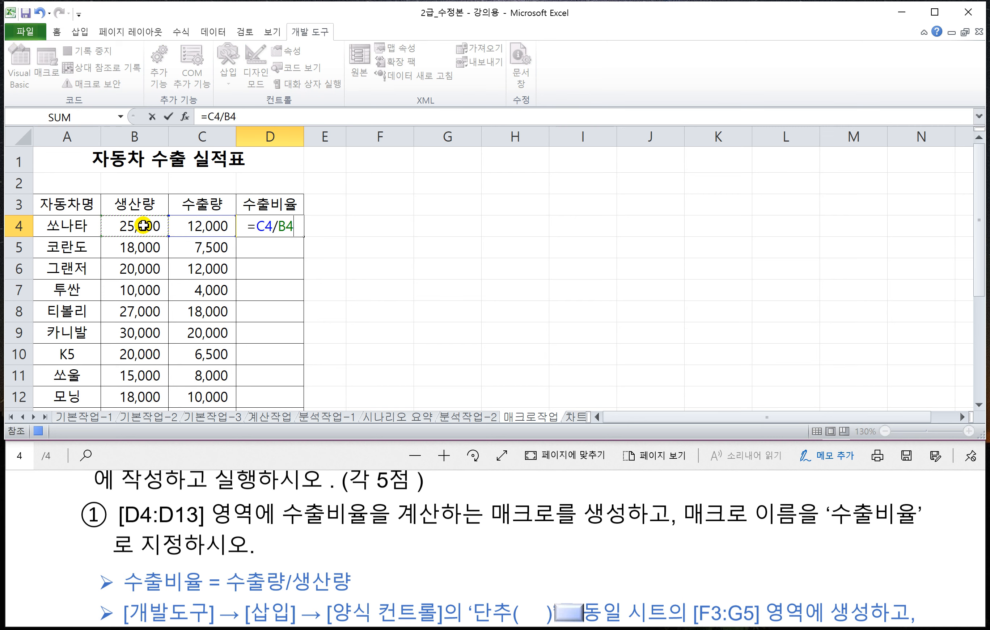
{"action": "key", "text": "Return"}
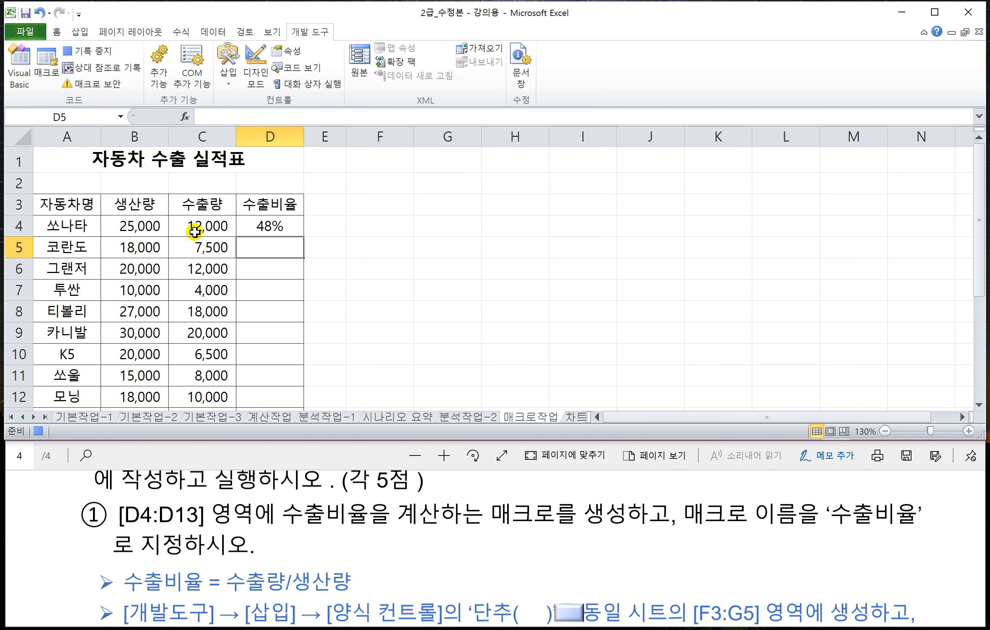
Fill the D4 formula down through D13, then stop recording the macro with D14 selected
{"action": "left_click", "coordinate": [262, 225]}
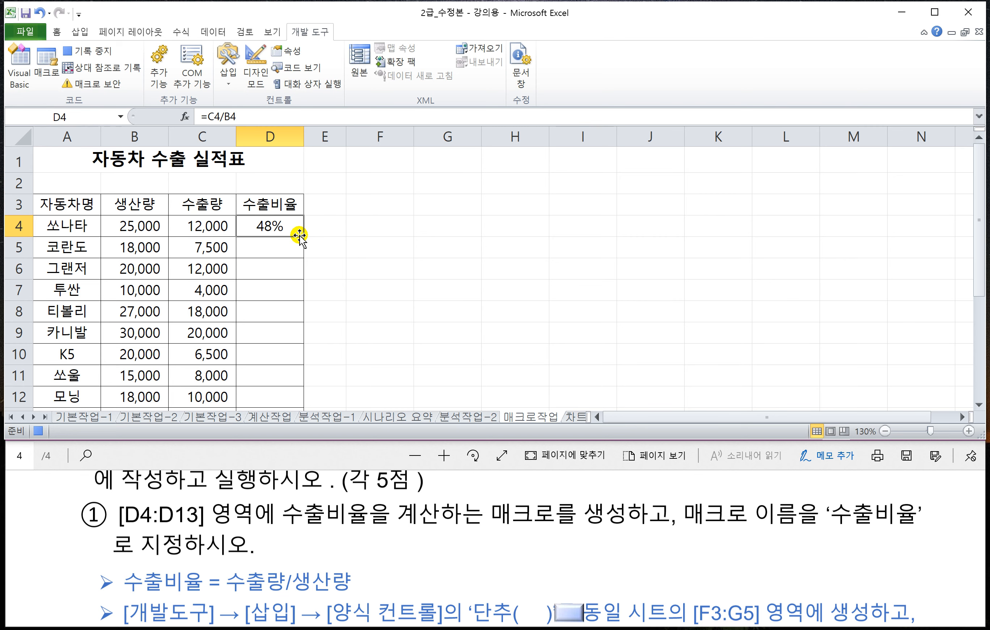
{"action": "left_click_drag", "start_coordinate": [303, 236], "coordinate": [298, 396]}
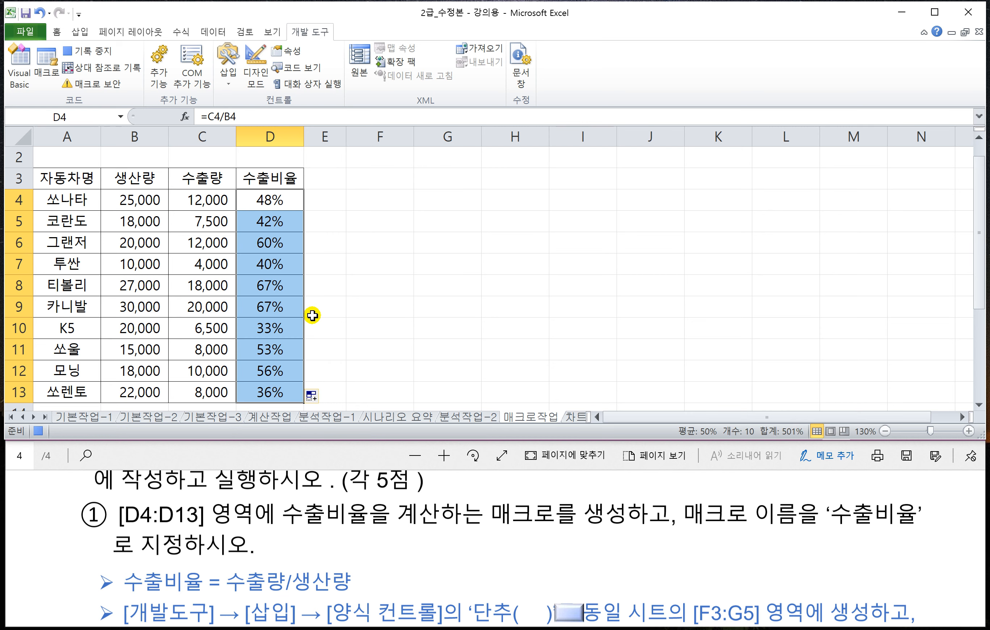
{"action": "scroll", "coordinate": [311, 311], "scroll_direction": "down", "scroll_amount": 1}
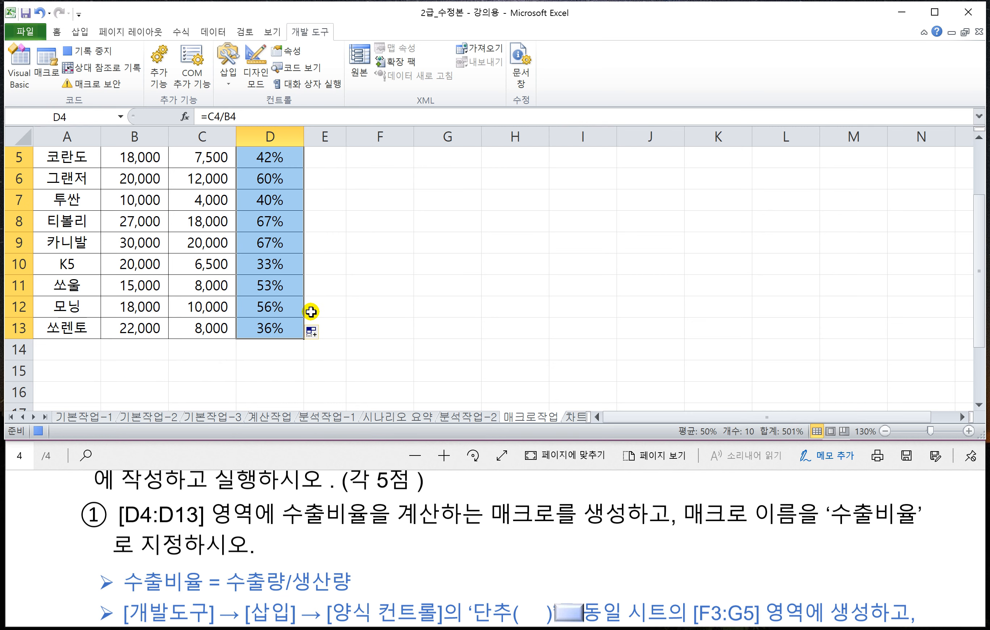
{"action": "left_click", "coordinate": [266, 350]}
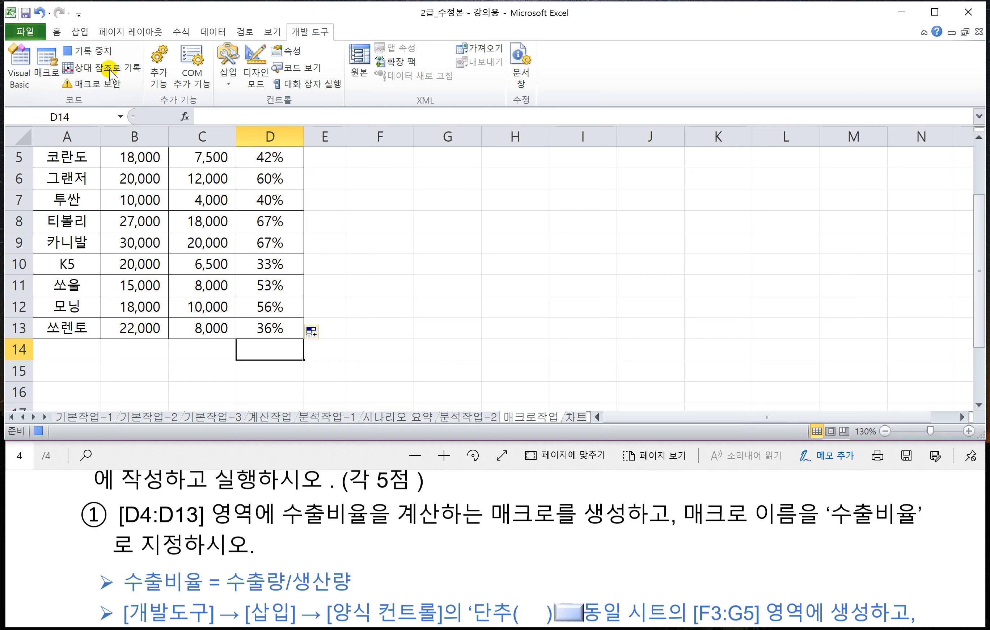
{"action": "left_click", "coordinate": [99, 58]}
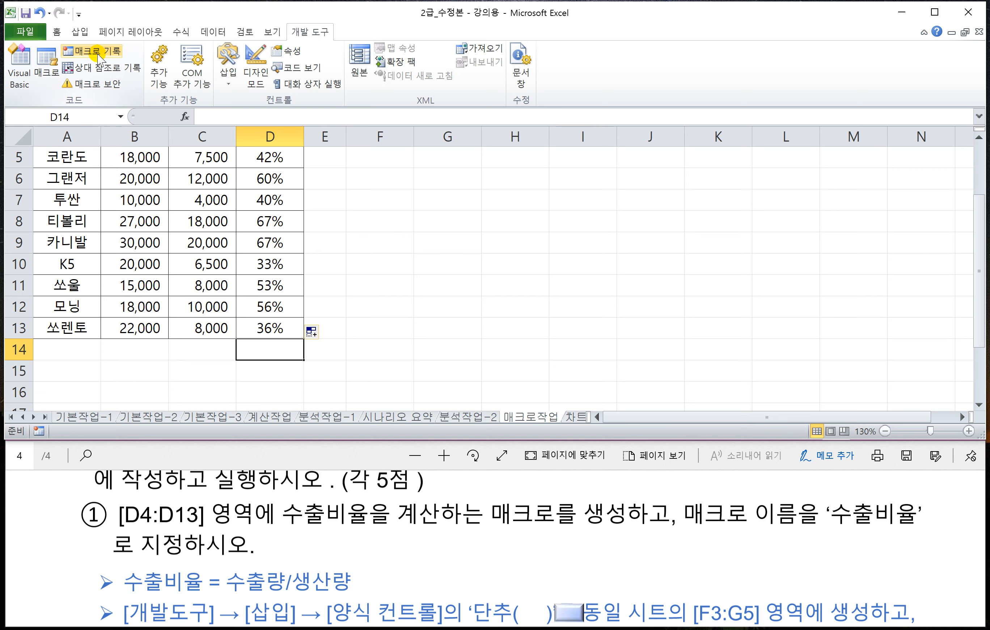
Draw a form control button over F3:G5 and assign the 수출비율 macro to it
{"action": "scroll", "coordinate": [373, 200], "scroll_direction": "up", "scroll_amount": 1}
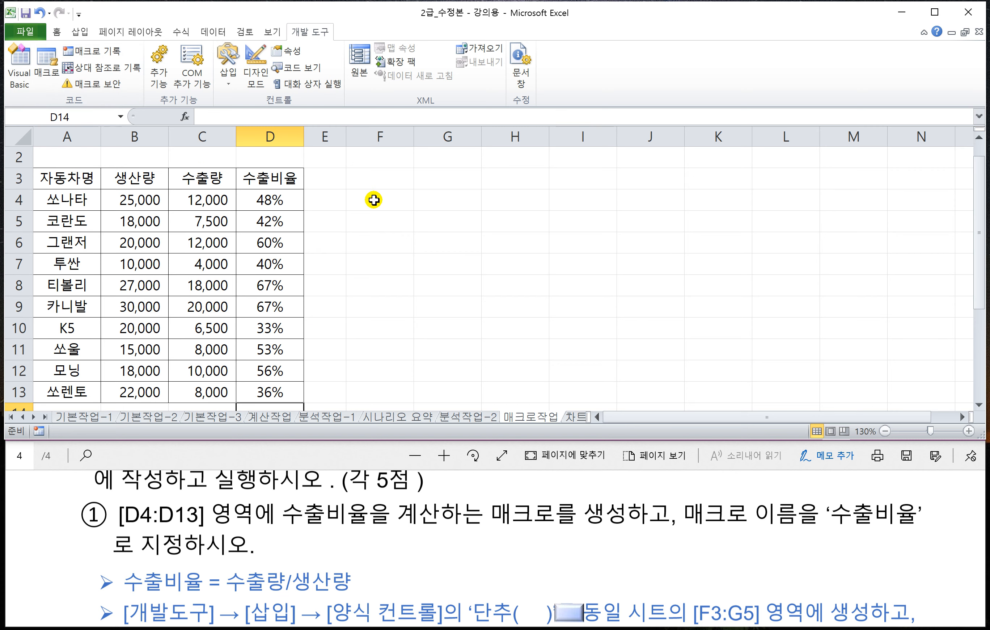
{"action": "left_click", "coordinate": [360, 200]}
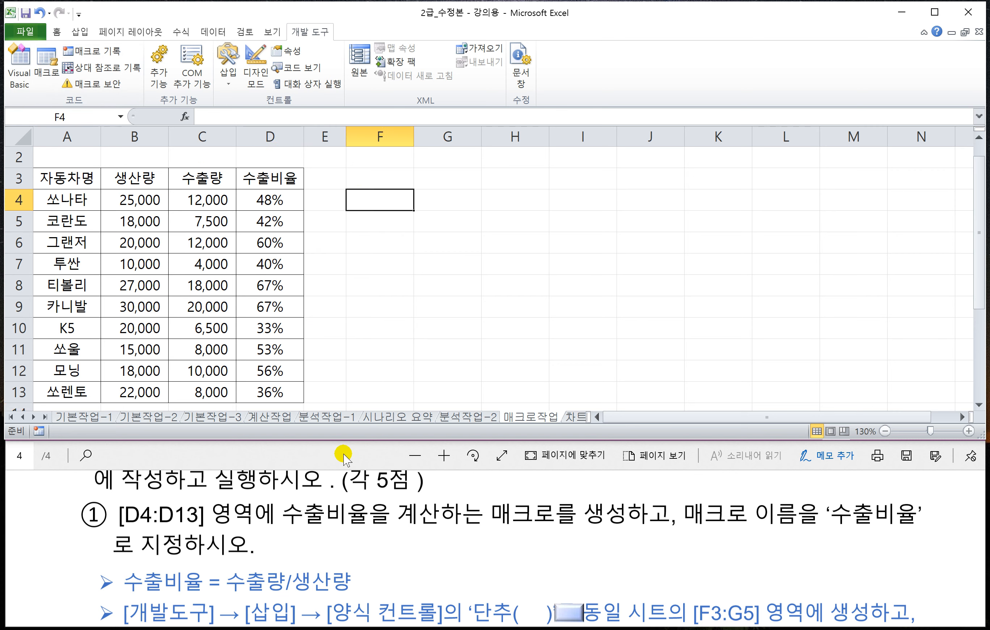
{"action": "left_click", "coordinate": [399, 547]}
{"action": "scroll", "coordinate": [400, 548], "scroll_direction": "down", "scroll_amount": 1}
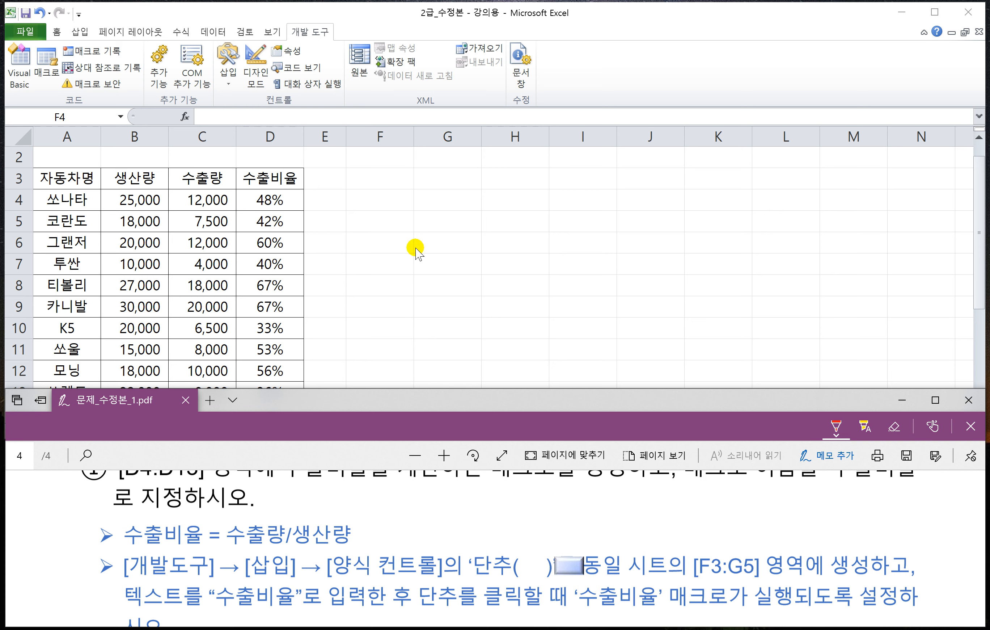
{"action": "left_click", "coordinate": [364, 212]}
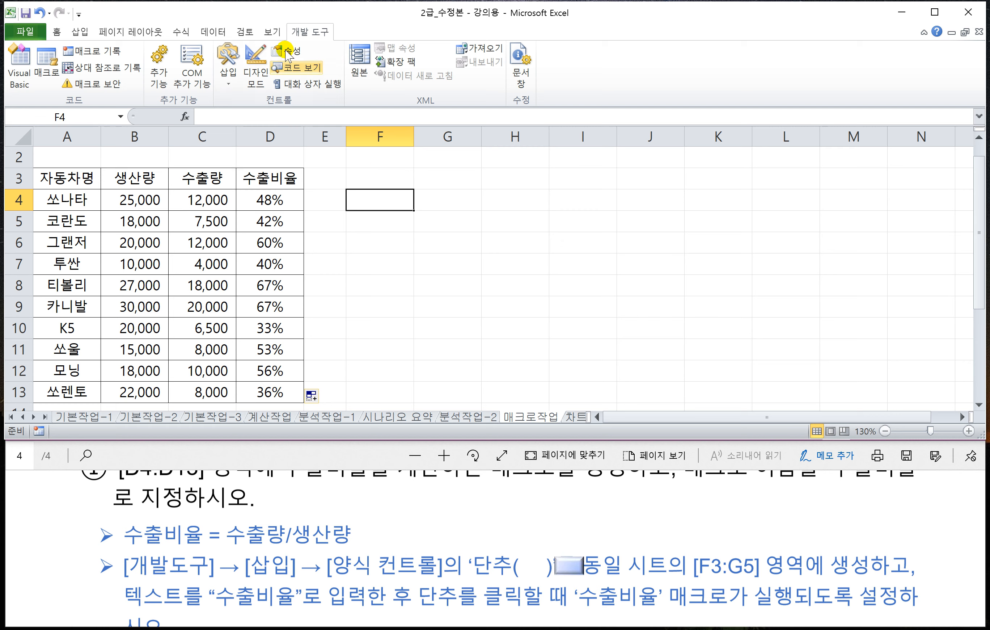
{"action": "left_click", "coordinate": [231, 86]}
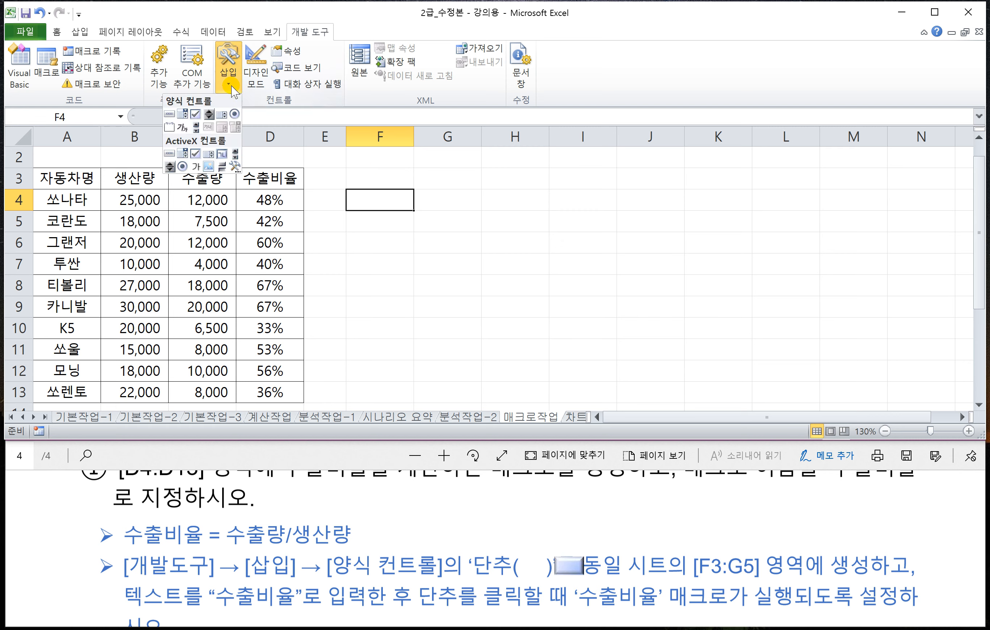
{"action": "left_click", "coordinate": [169, 114]}
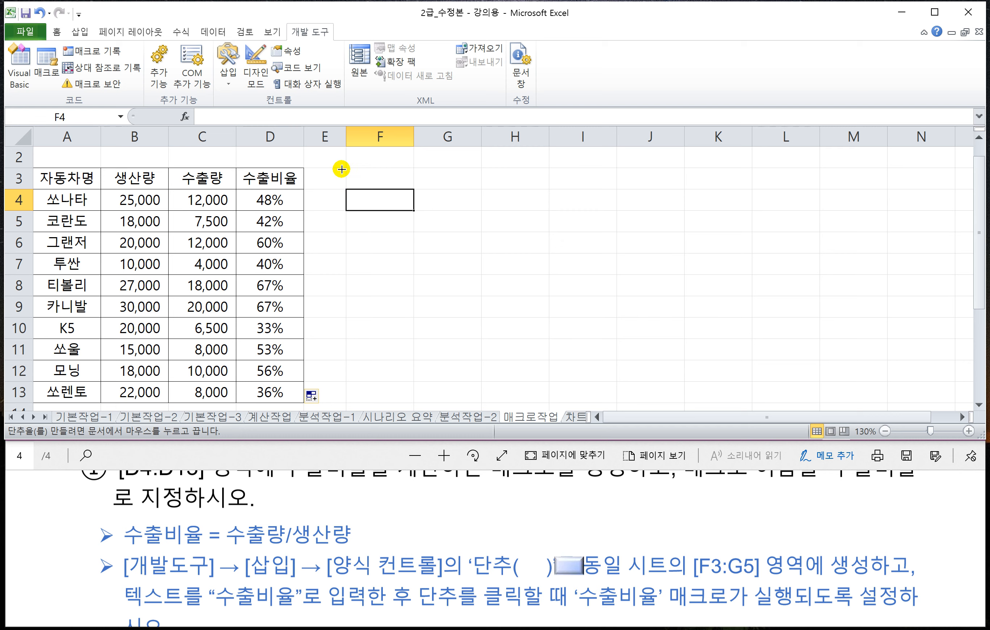
{"action": "left_click_drag", "start_coordinate": [343, 169], "coordinate": [465, 225]}
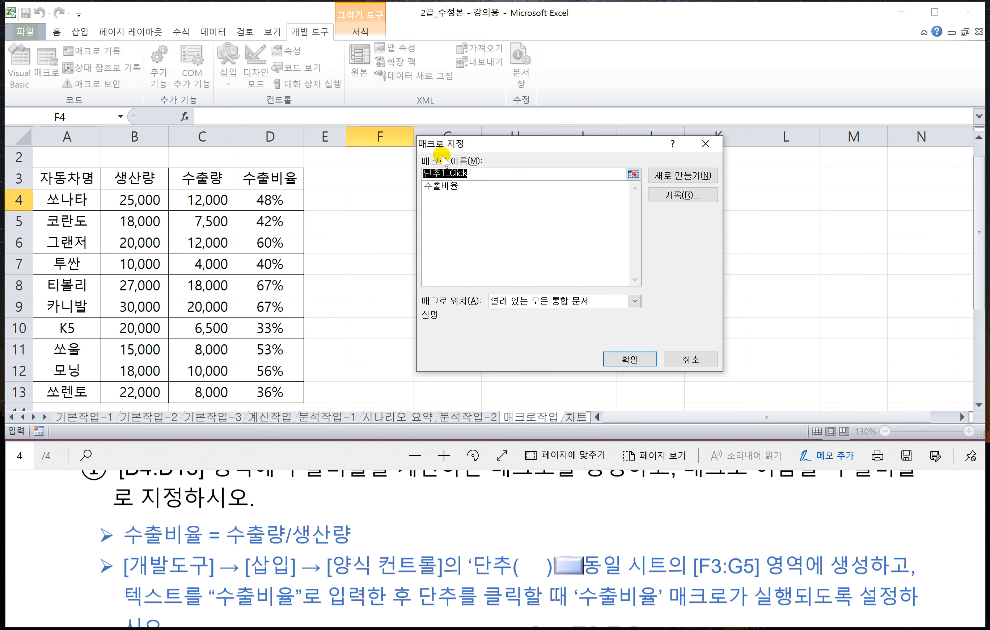
{"action": "left_click", "coordinate": [441, 187]}
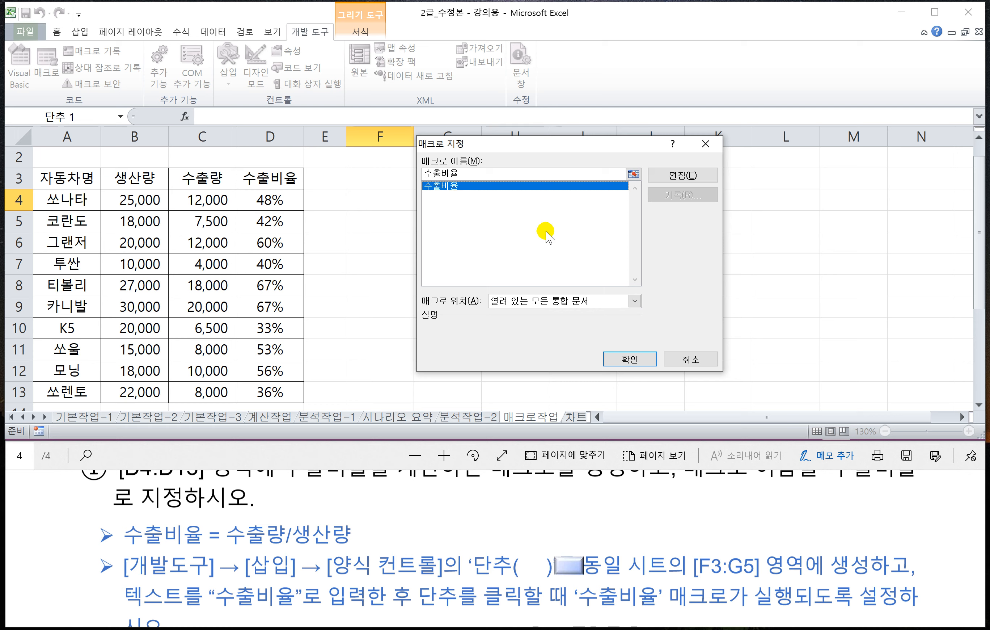
{"action": "left_click", "coordinate": [629, 359]}
Replace the label on the new button over F3:G5 with 수출비율 and deselect the button
{"action": "left_click", "coordinate": [393, 200]}
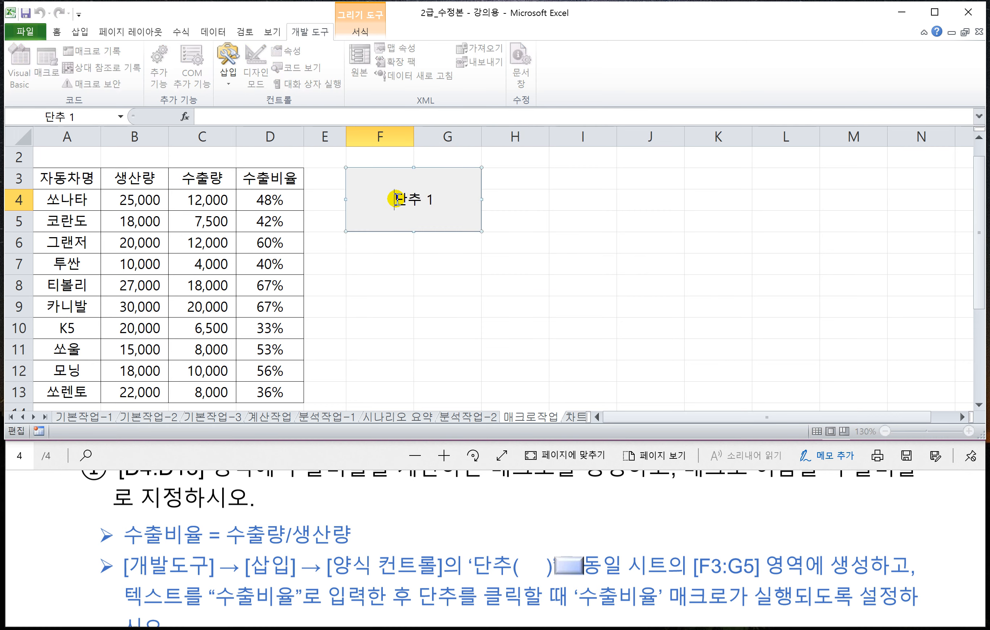
{"action": "left_click_drag", "start_coordinate": [393, 200], "coordinate": [443, 204]}
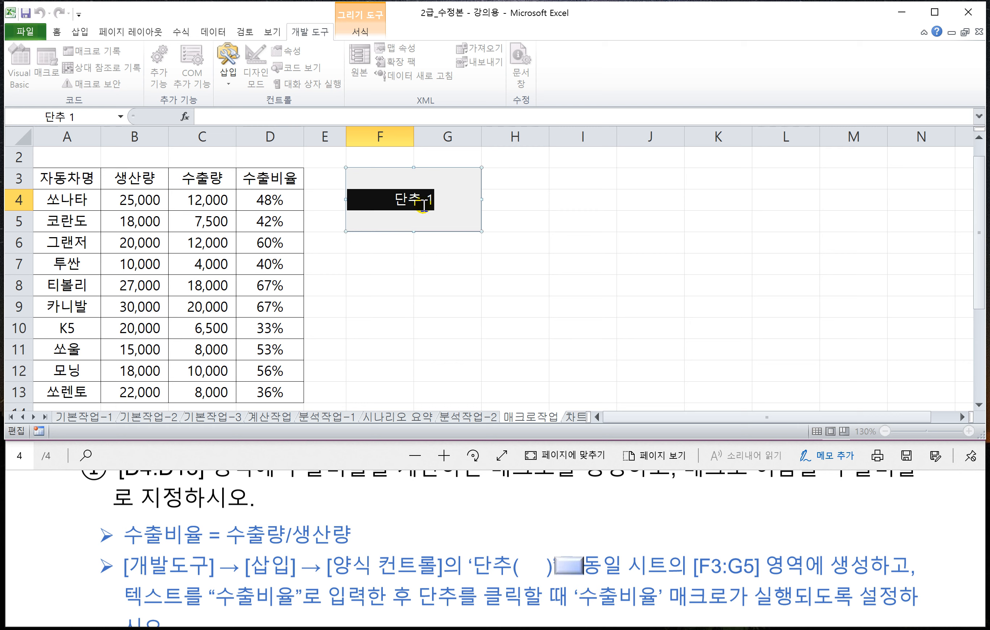
{"action": "type", "text": "수"}
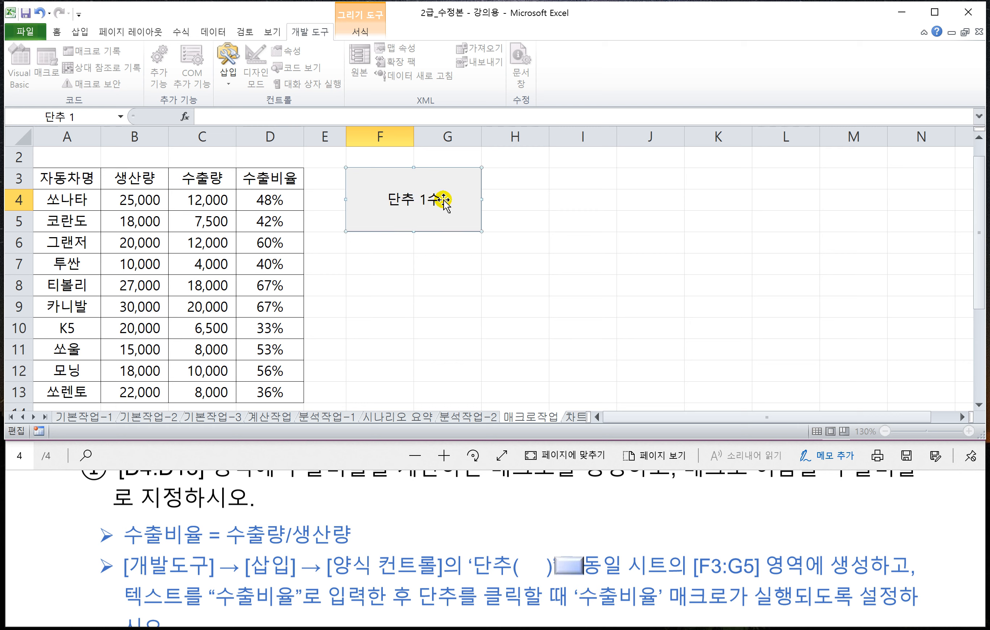
{"action": "key", "text": "BackSpace"}
{"action": "key", "text": "BackSpace"}
{"action": "key", "text": "BackSpace"}
{"action": "key", "text": "BackSpace"}
{"action": "type", "text": "출비율"}
{"action": "left_click", "coordinate": [516, 246]}
Clear the ratios in D4:D13 and run the 수출비율 macro from its button to refill them
{"action": "left_click_drag", "start_coordinate": [258, 206], "coordinate": [274, 381]}
{"action": "key", "text": "Delete"}
{"action": "left_click", "coordinate": [401, 298]}
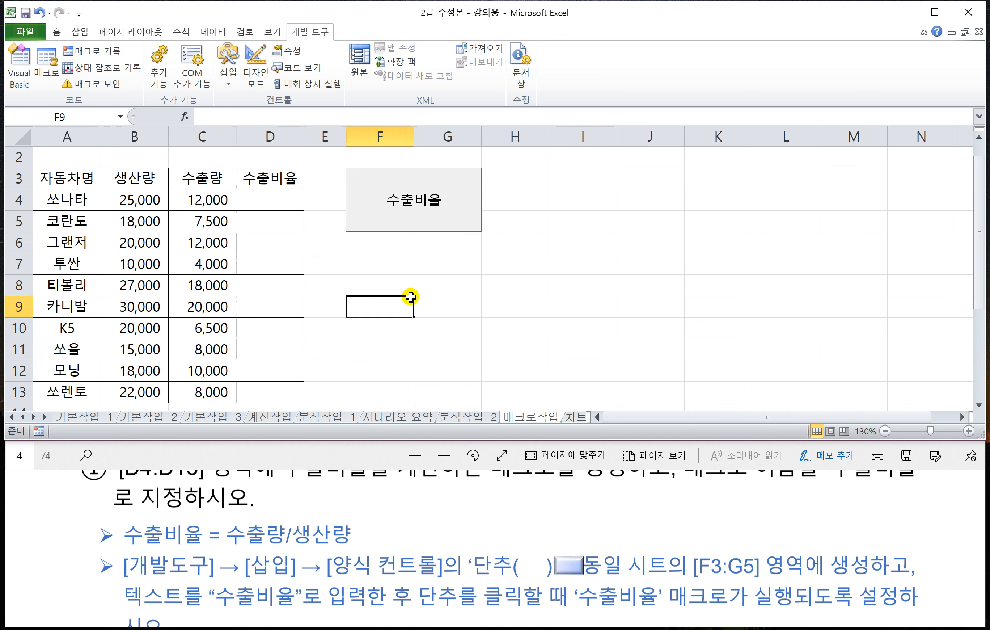
{"action": "left_click", "coordinate": [424, 206]}
{"action": "scroll", "coordinate": [418, 243], "scroll_direction": "up", "scroll_amount": 2}
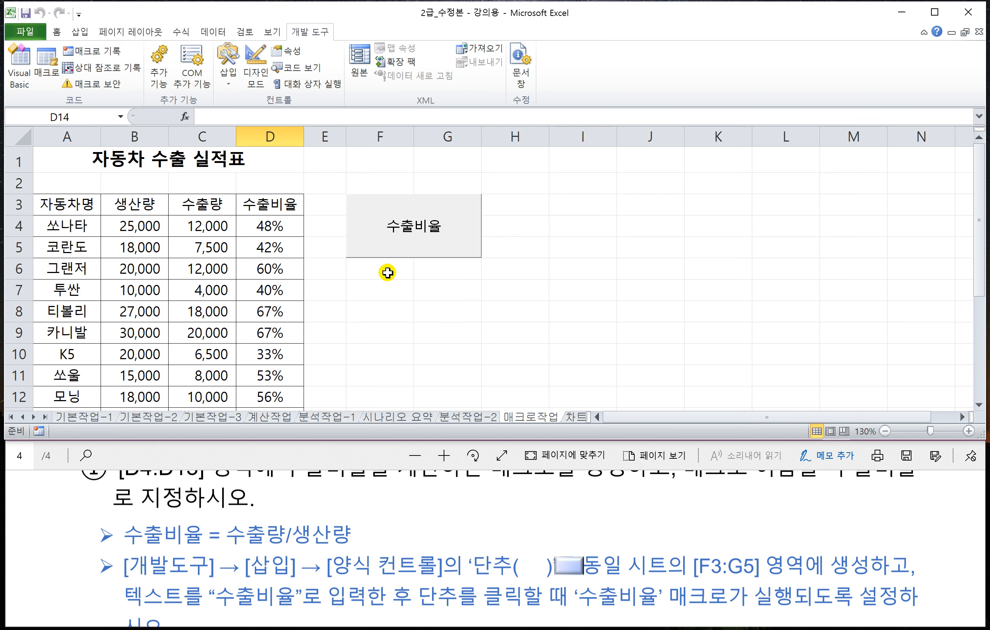
{"action": "scroll", "coordinate": [390, 306], "scroll_direction": "down", "scroll_amount": 1}
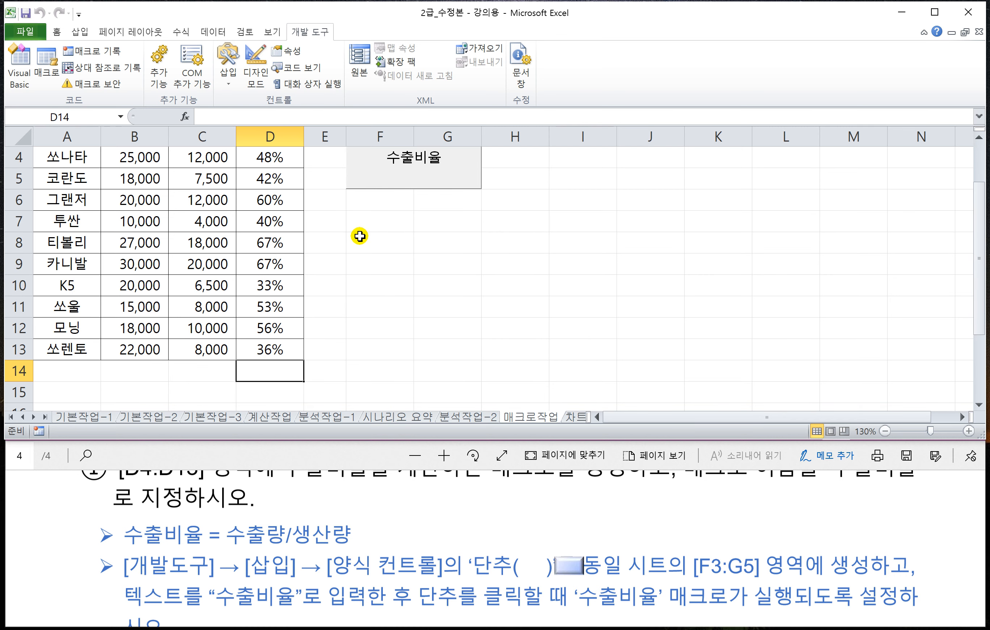
{"action": "left_click", "coordinate": [369, 278]}
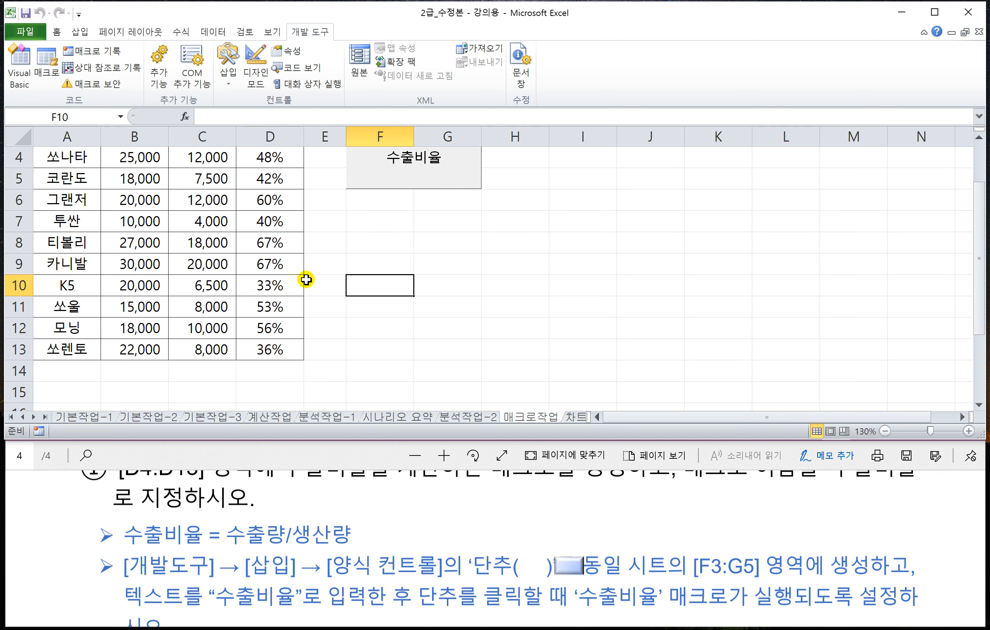
Zoom the worksheet out to 115% and read the second macro task, 서식, in the exam PDF
{"action": "scroll", "coordinate": [374, 290], "scroll_direction": "down", "scroll_amount": 1, "text": "ctrl"}
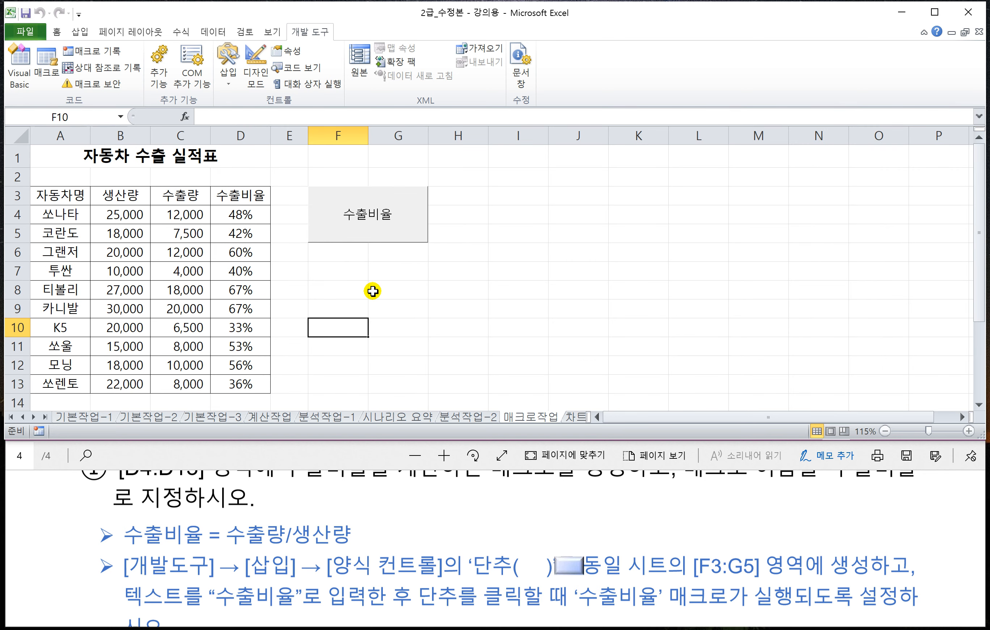
{"action": "left_click", "coordinate": [381, 294]}
{"action": "left_click", "coordinate": [330, 462]}
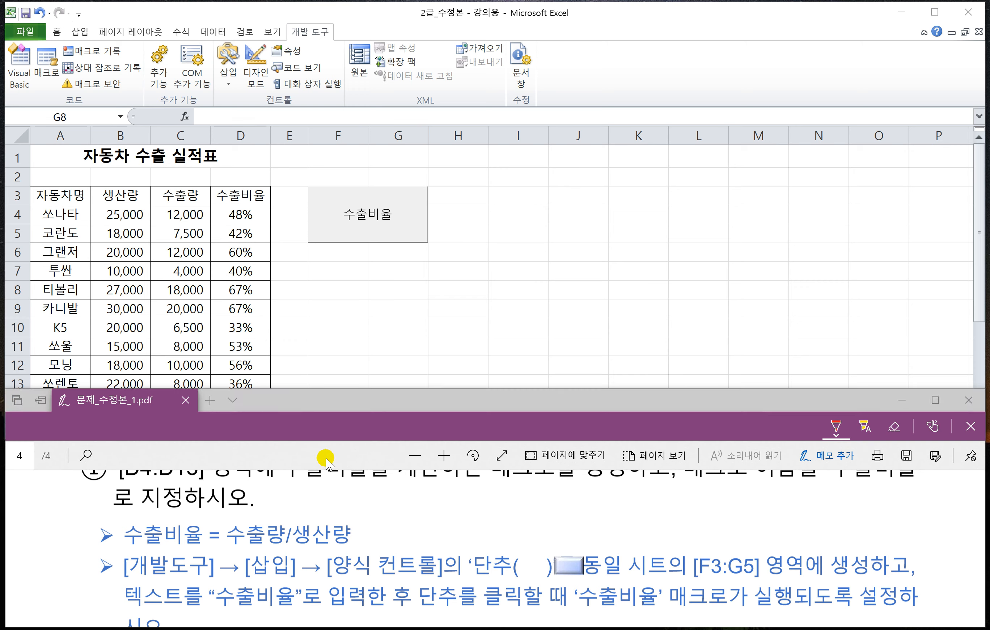
{"action": "scroll", "coordinate": [361, 537], "scroll_direction": "down", "scroll_amount": 3}
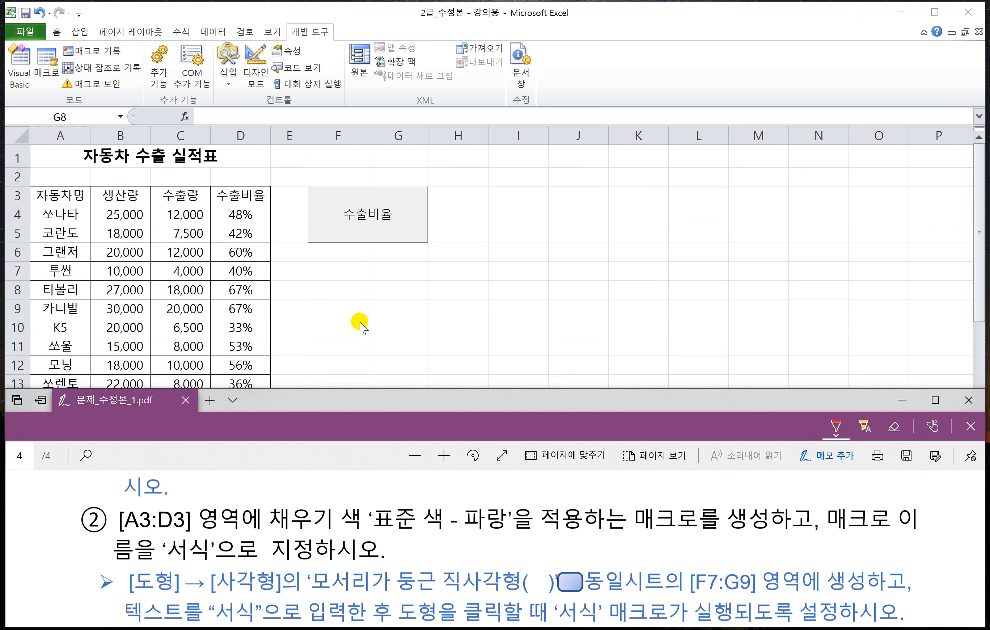
{"action": "left_click", "coordinate": [354, 298]}
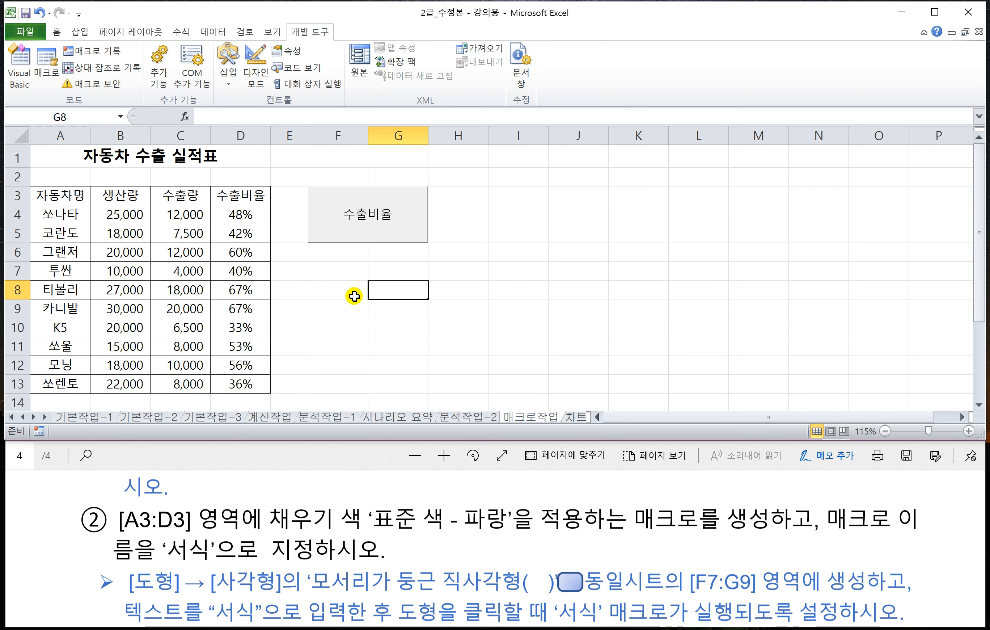
{"action": "left_click", "coordinate": [335, 287]}
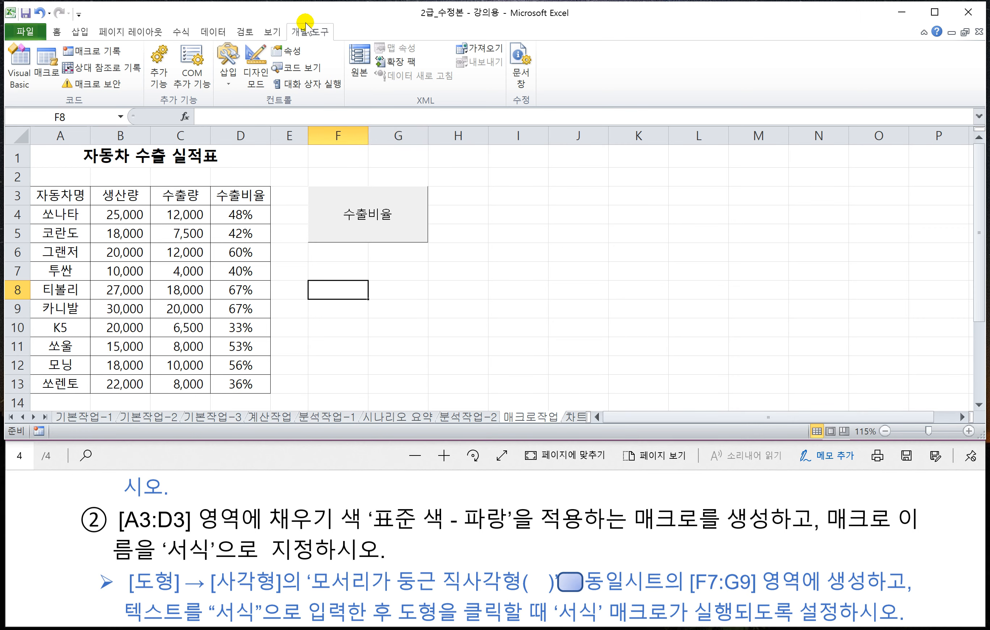
Record a macro named 서식 in the current workbook that fills A3:D3 with the standard colour blue
{"action": "left_click", "coordinate": [111, 55]}
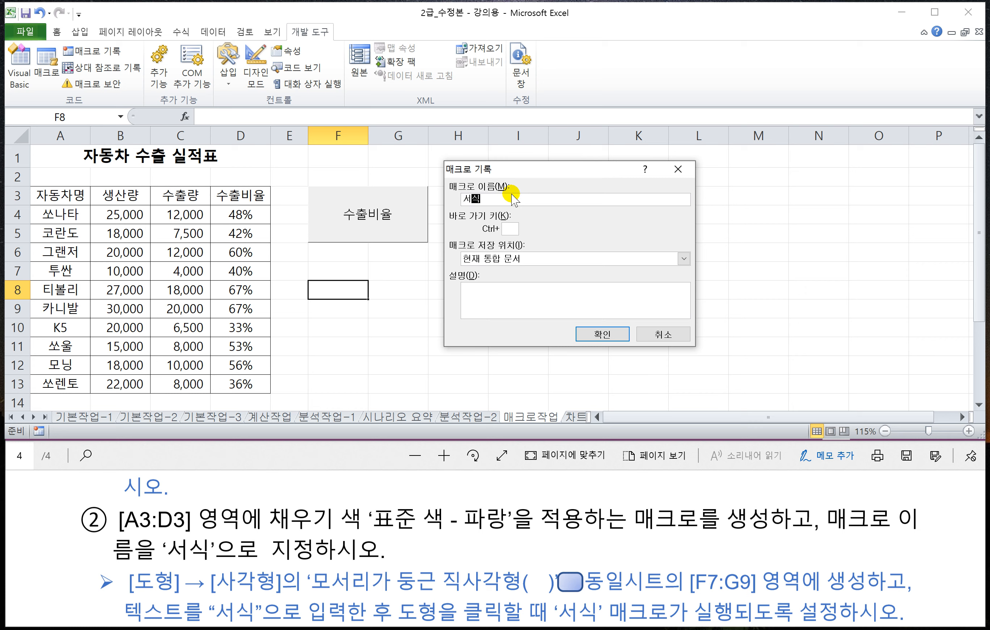
{"action": "left_click", "coordinate": [603, 334]}
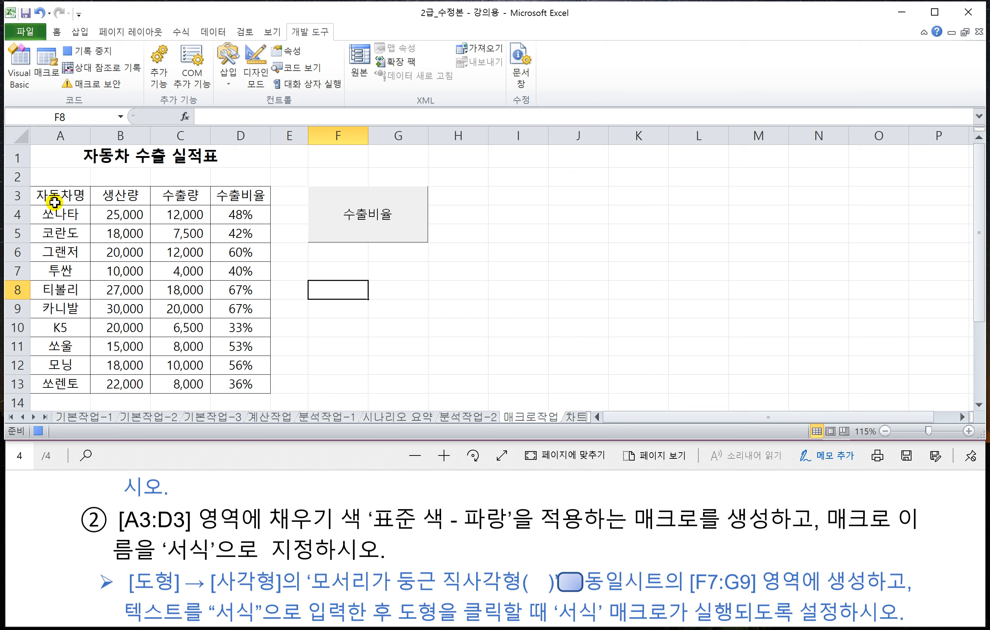
{"action": "left_click_drag", "start_coordinate": [52, 197], "coordinate": [237, 195]}
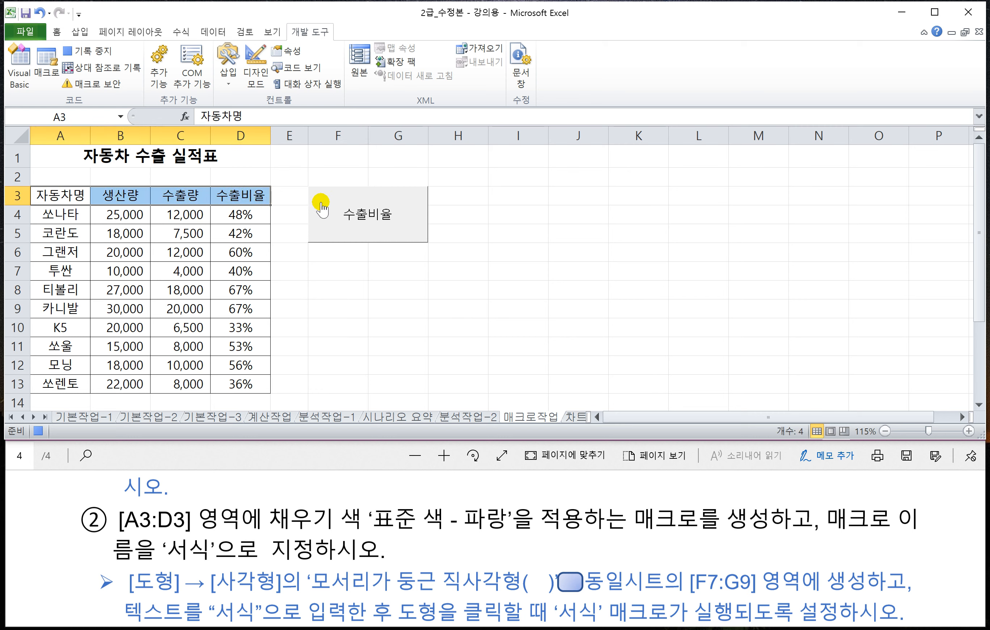
{"action": "left_click", "coordinate": [56, 32]}
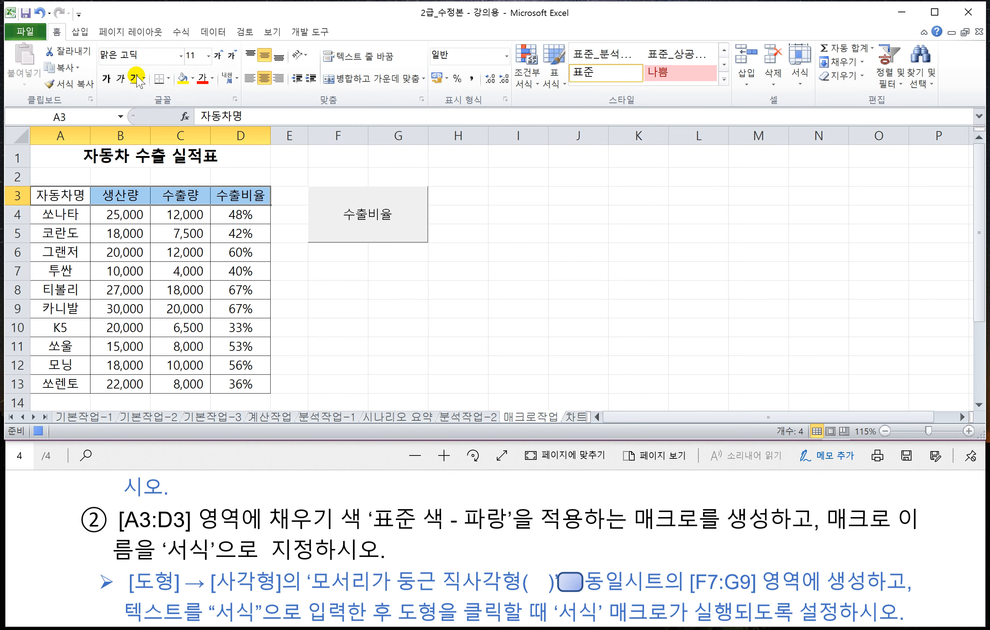
{"action": "left_click", "coordinate": [193, 78]}
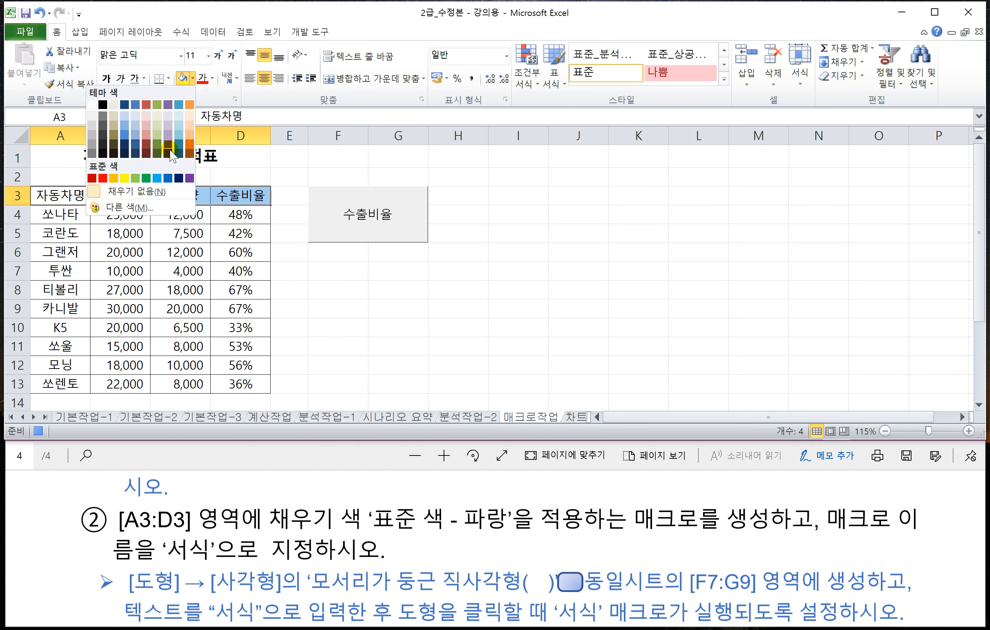
{"action": "left_click", "coordinate": [167, 179]}
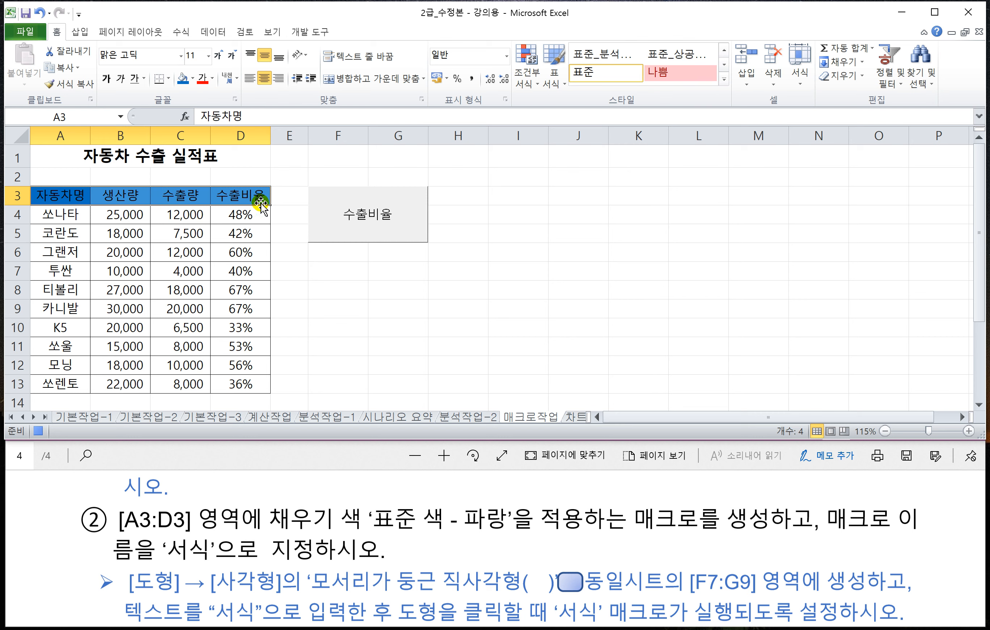
{"action": "left_click", "coordinate": [285, 198]}
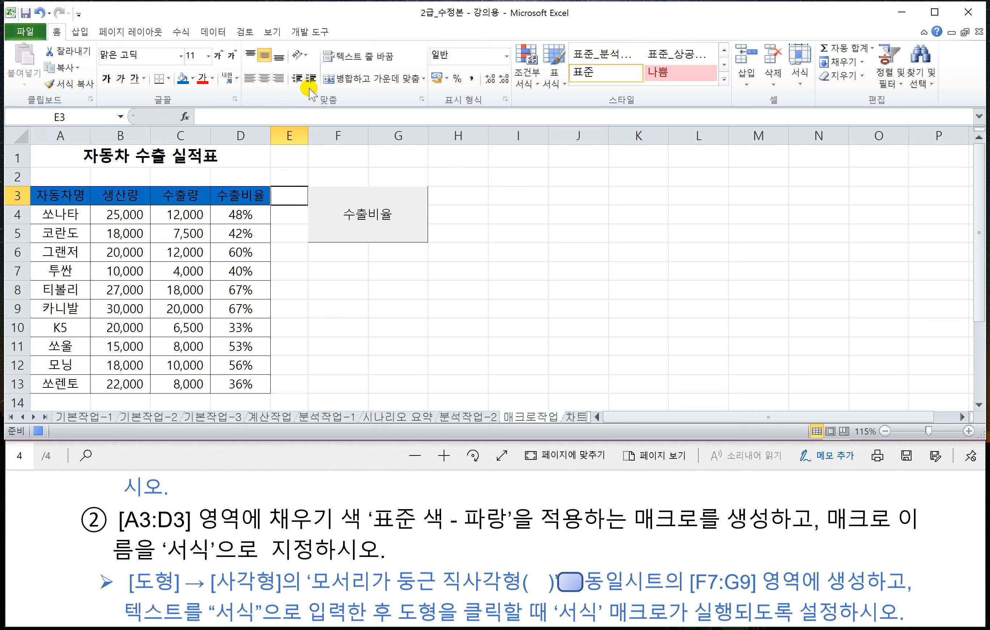
{"action": "left_click", "coordinate": [313, 32]}
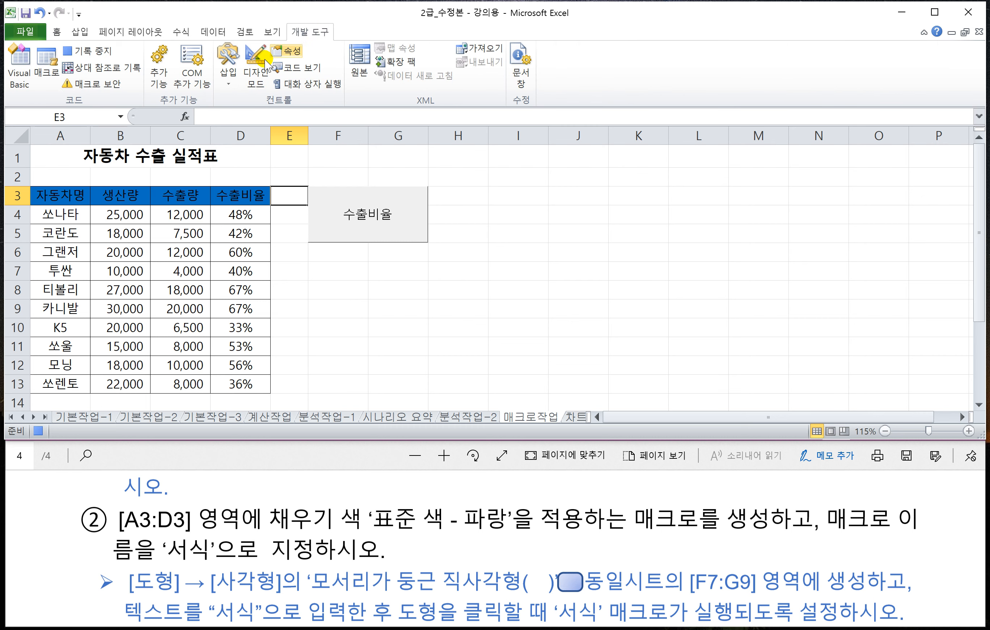
{"action": "left_click", "coordinate": [93, 53]}
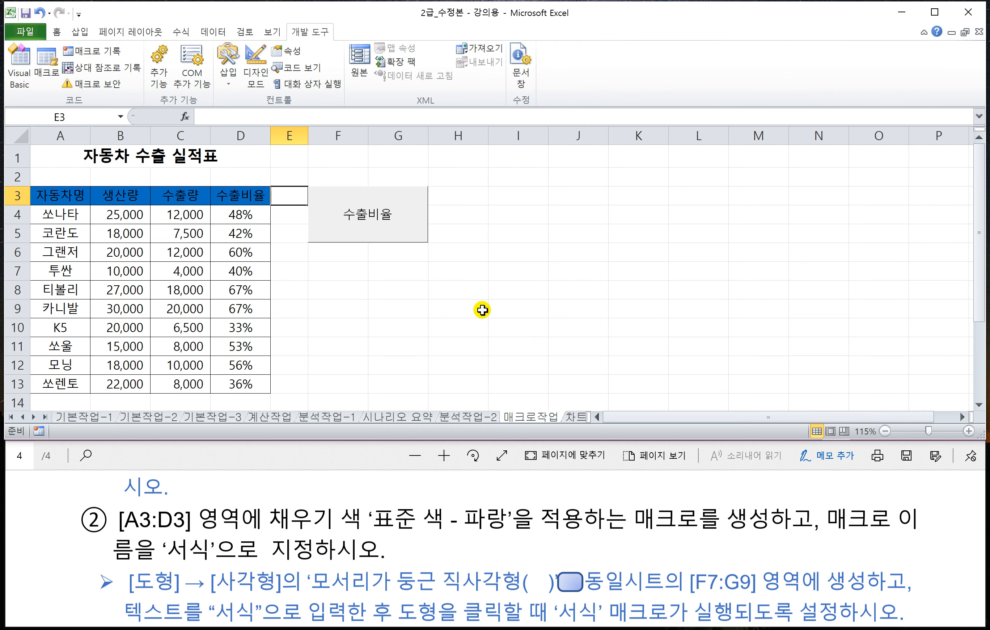
{"action": "left_click", "coordinate": [440, 310]}
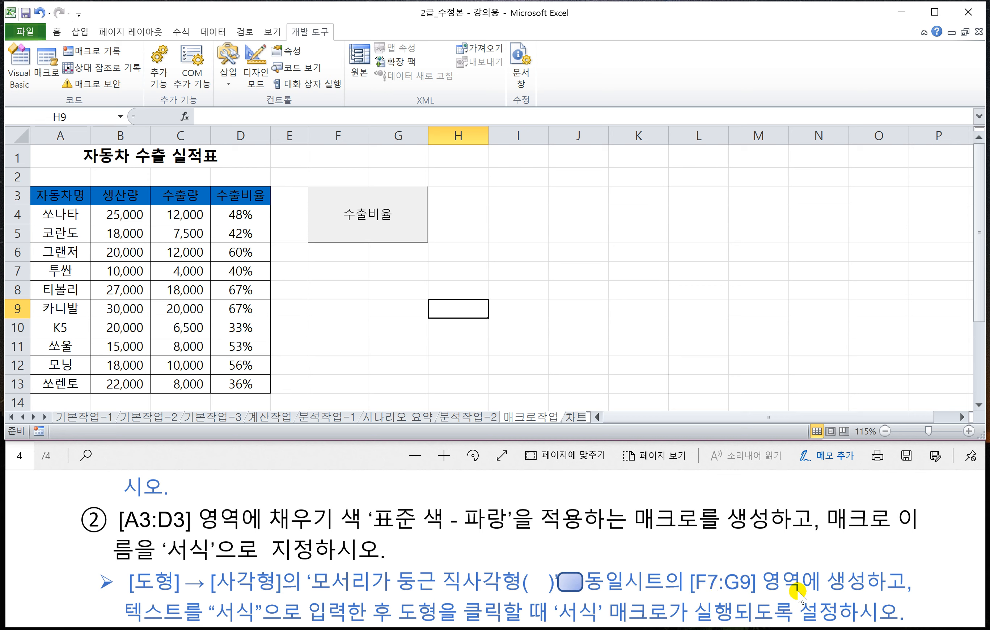
Read the shape instruction in the exam PDF, draw a rounded rectangle over F7:G9 and enter the text 서식 in it
{"action": "left_click", "coordinate": [298, 462]}
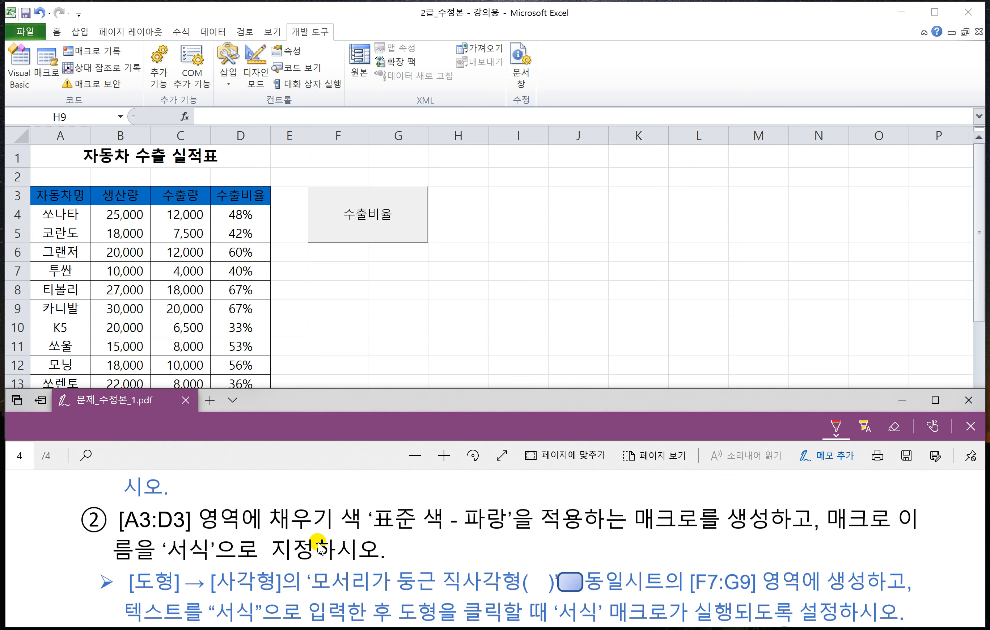
{"action": "scroll", "coordinate": [353, 578], "scroll_direction": "down", "scroll_amount": 1}
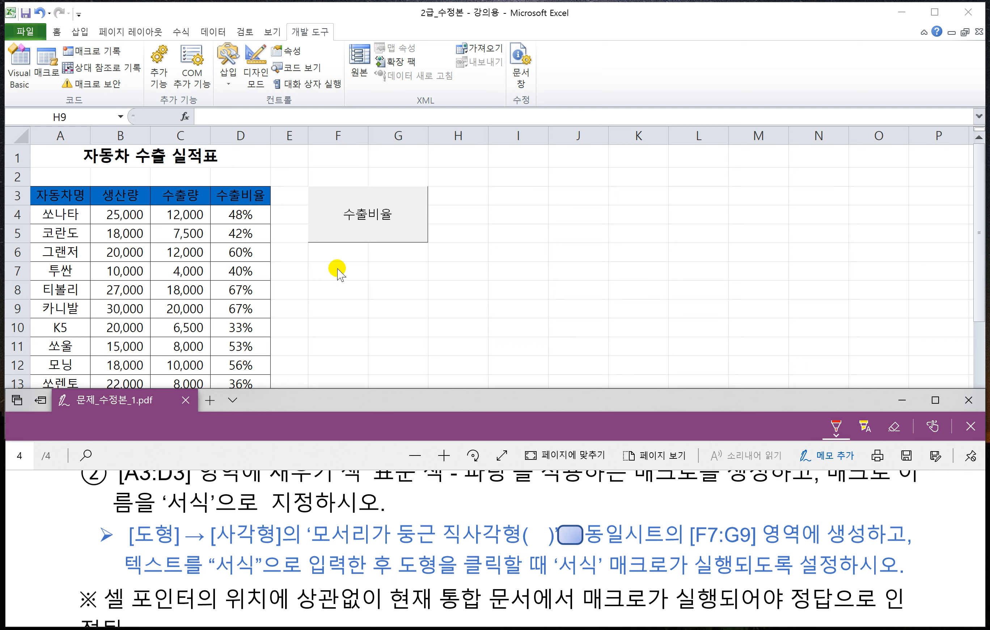
{"action": "left_click", "coordinate": [82, 32]}
{"action": "left_click", "coordinate": [82, 33]}
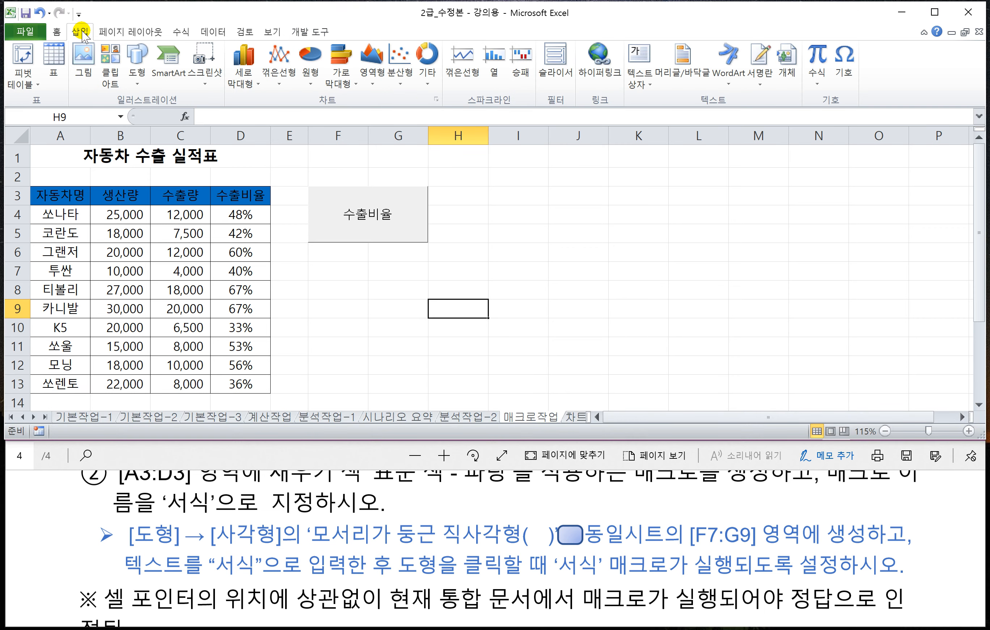
{"action": "left_click", "coordinate": [137, 62]}
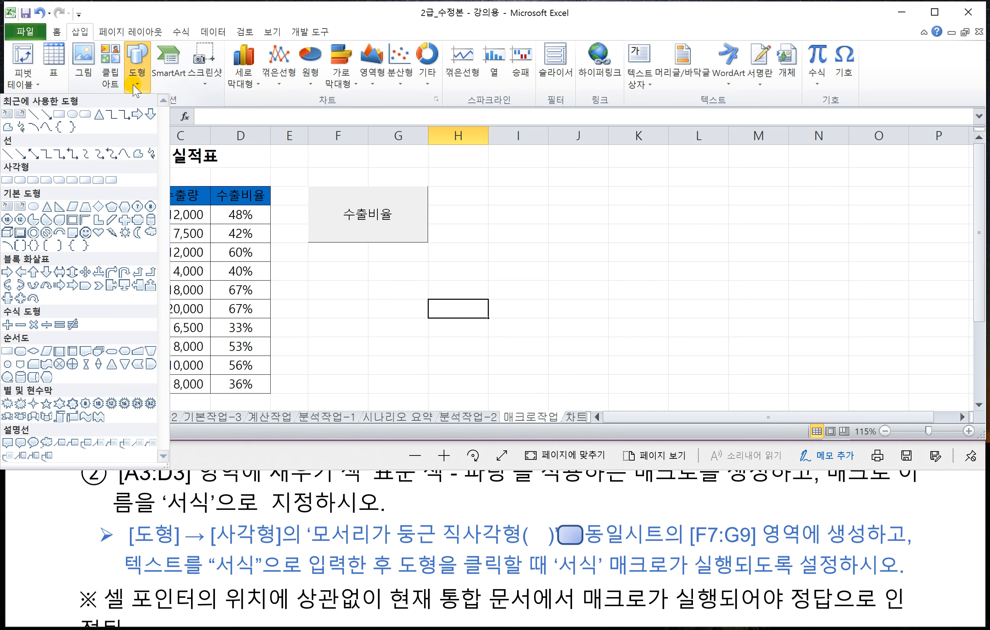
{"action": "left_click", "coordinate": [20, 180]}
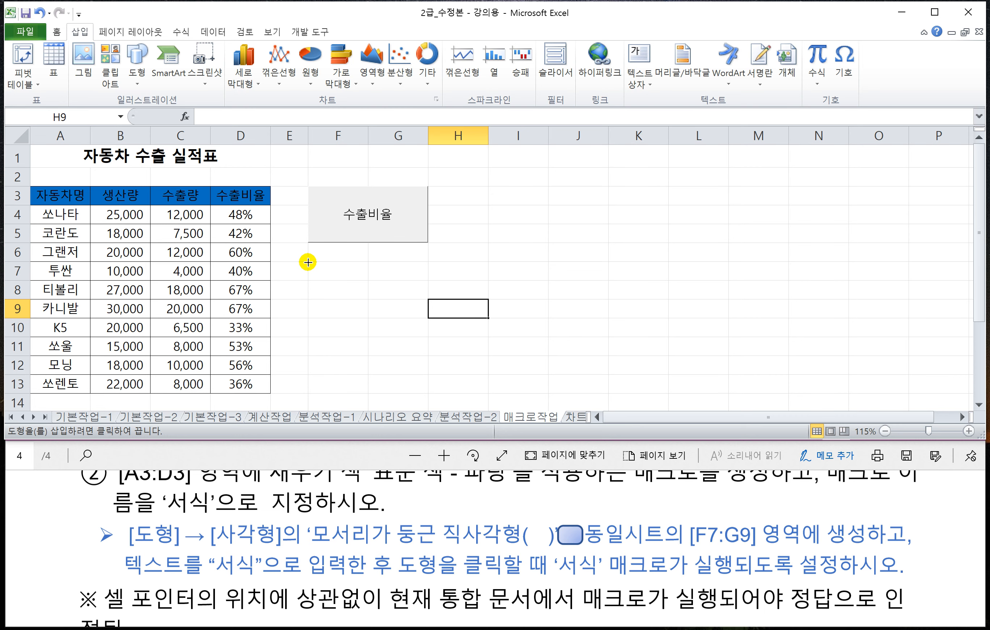
{"action": "mouse_move", "coordinate": [308, 262]}
{"action": "left_mouse_down"}
{"action": "mouse_move", "coordinate": [400, 287]}
{"action": "mouse_move", "coordinate": [413, 314]}
{"action": "left_mouse_up"}
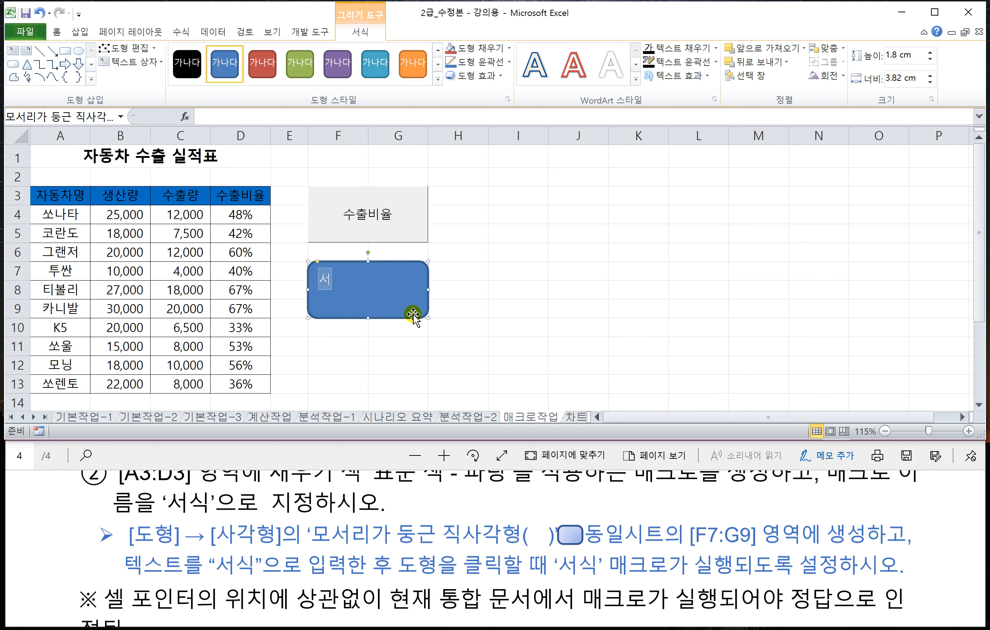
{"action": "type", "text": "식"}
{"action": "left_click", "coordinate": [462, 312]}
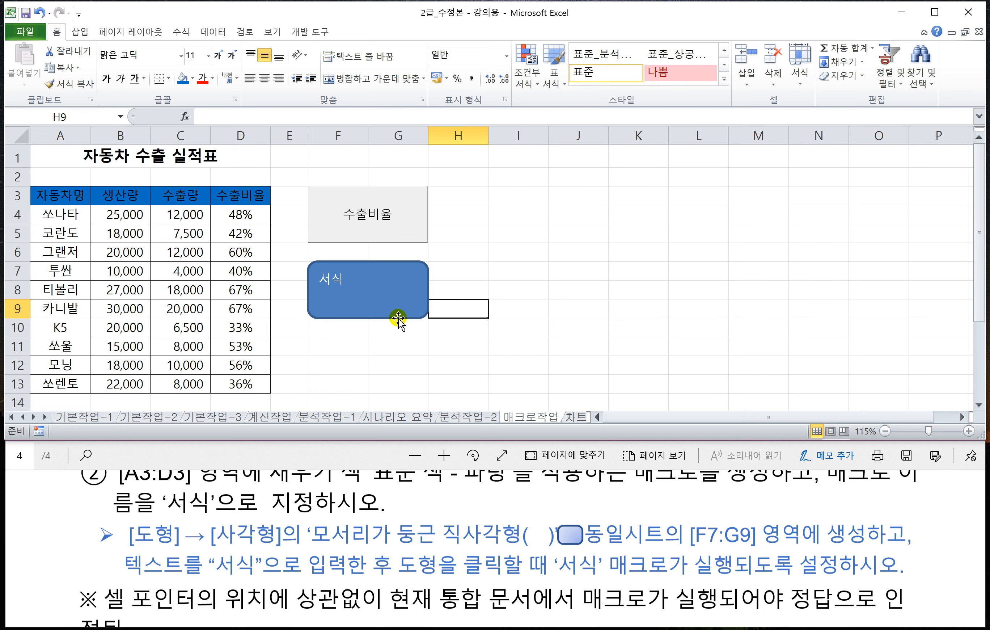
Assign the 서식 macro to the rounded rectangle over F7:G9 and deselect the shape
{"action": "left_click", "coordinate": [395, 307]}
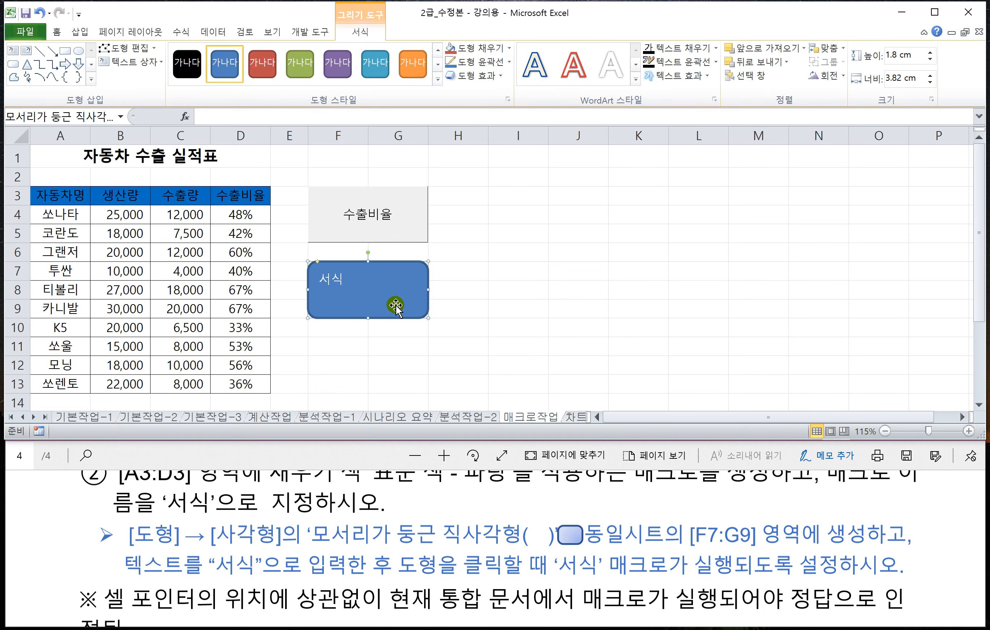
{"action": "right_click", "coordinate": [395, 306]}
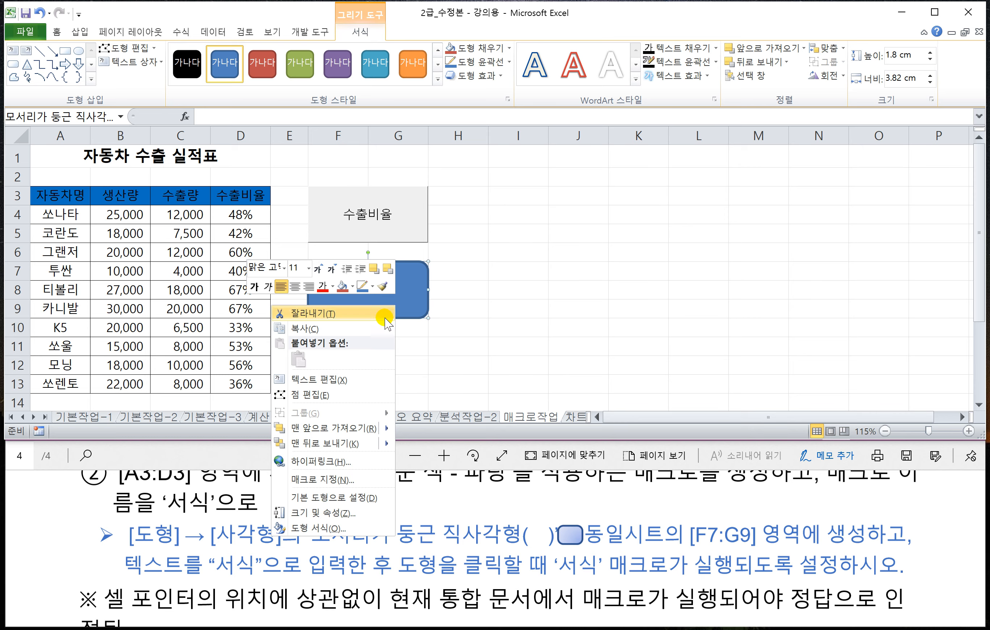
{"action": "left_click", "coordinate": [325, 481]}
{"action": "left_click_drag", "start_coordinate": [342, 373], "coordinate": [647, 206]}
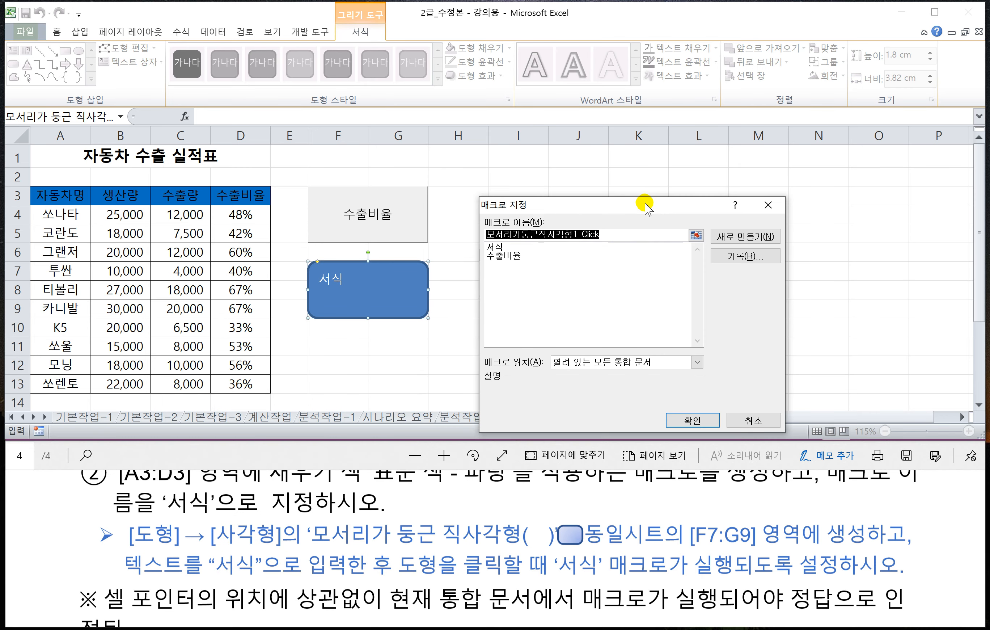
{"action": "left_click", "coordinate": [497, 248]}
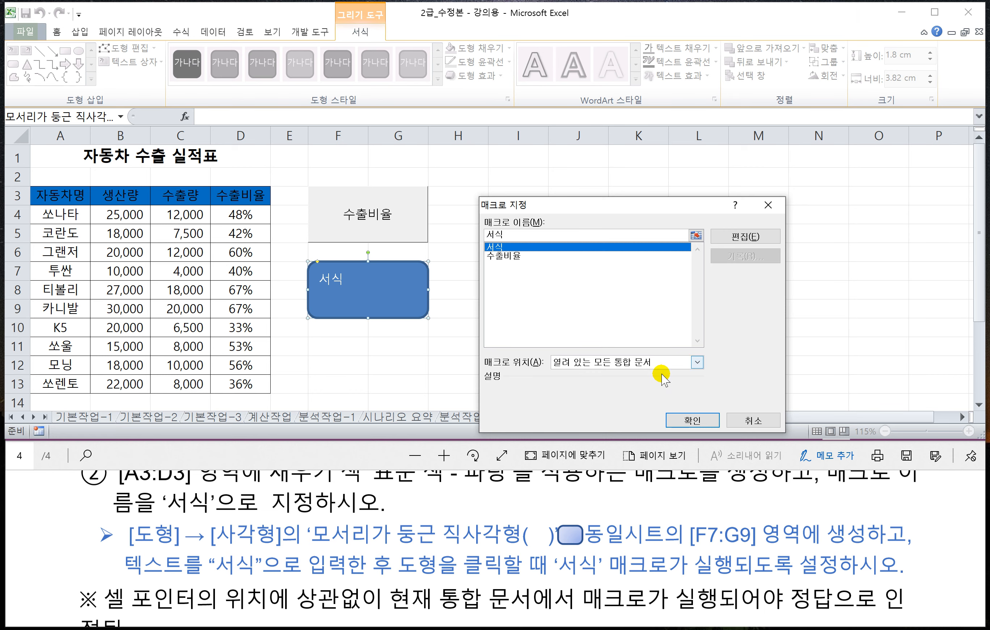
{"action": "left_click", "coordinate": [692, 419]}
{"action": "left_click", "coordinate": [517, 335]}
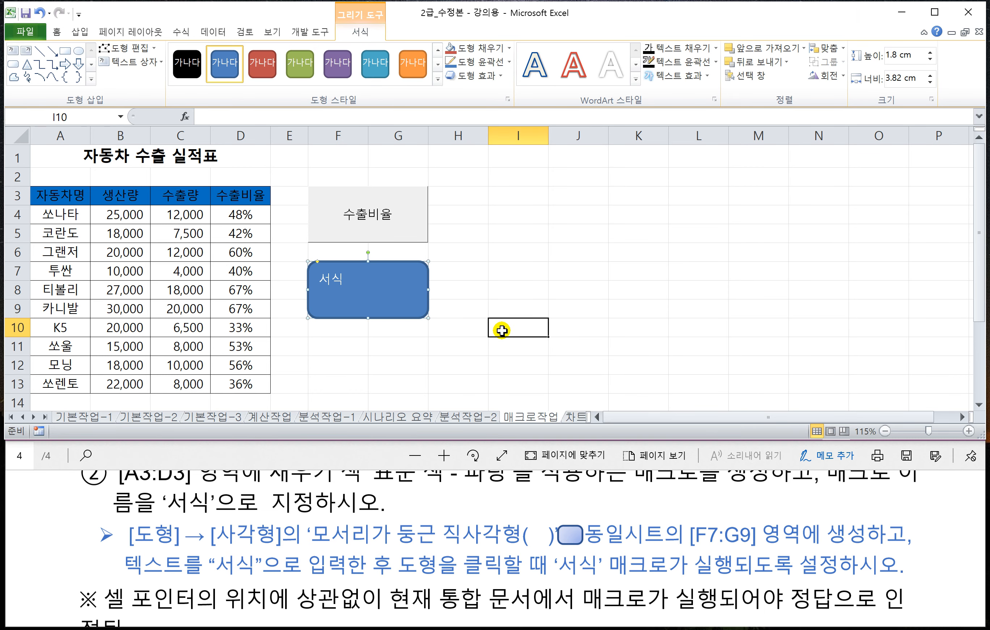
Remove the fill from A3:D3 and run the 서식 macro from its rounded rectangle to reapply it
{"action": "left_click_drag", "start_coordinate": [48, 194], "coordinate": [247, 199]}
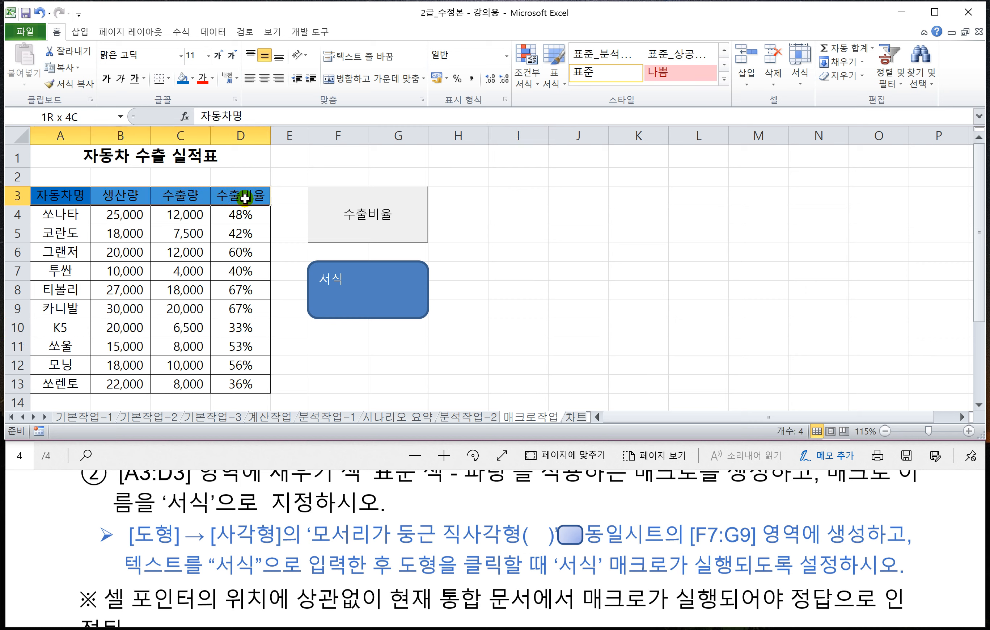
{"action": "left_click", "coordinate": [192, 78]}
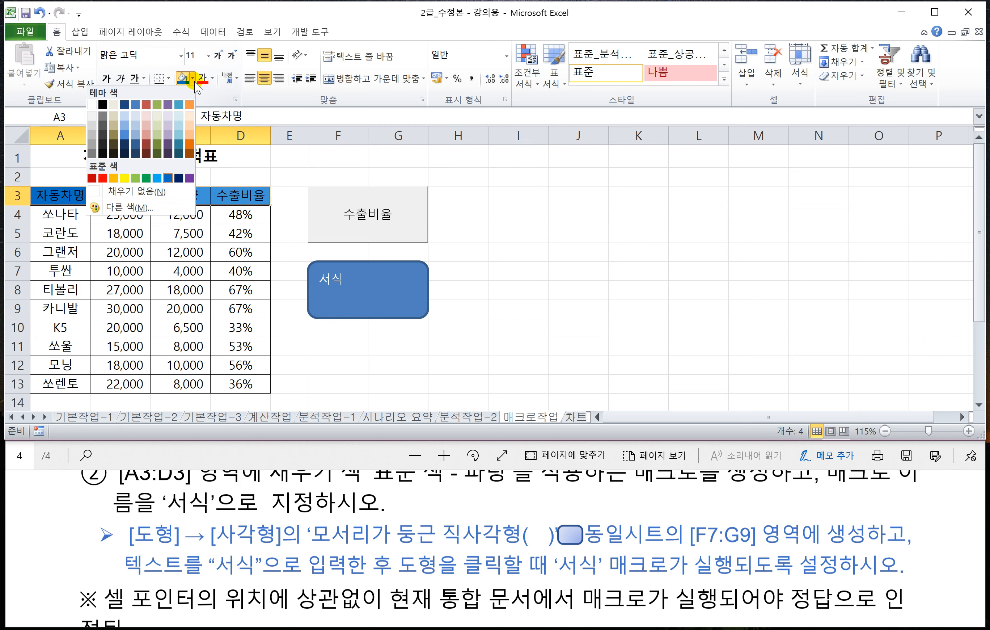
{"action": "left_click", "coordinate": [136, 192]}
{"action": "left_click", "coordinate": [525, 324]}
{"action": "left_click", "coordinate": [361, 291]}
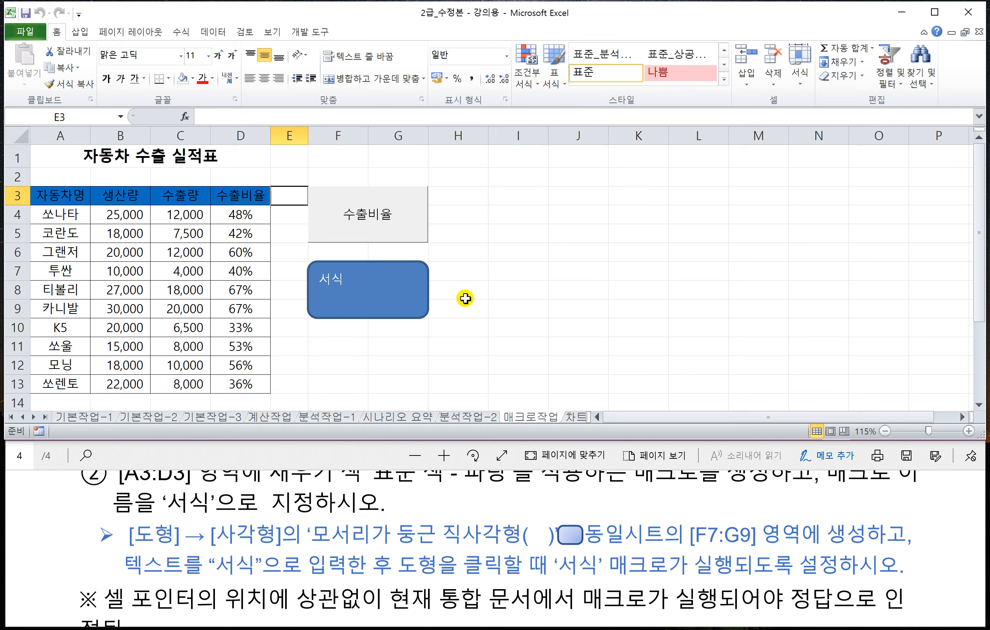
{"action": "left_click", "coordinate": [475, 302]}
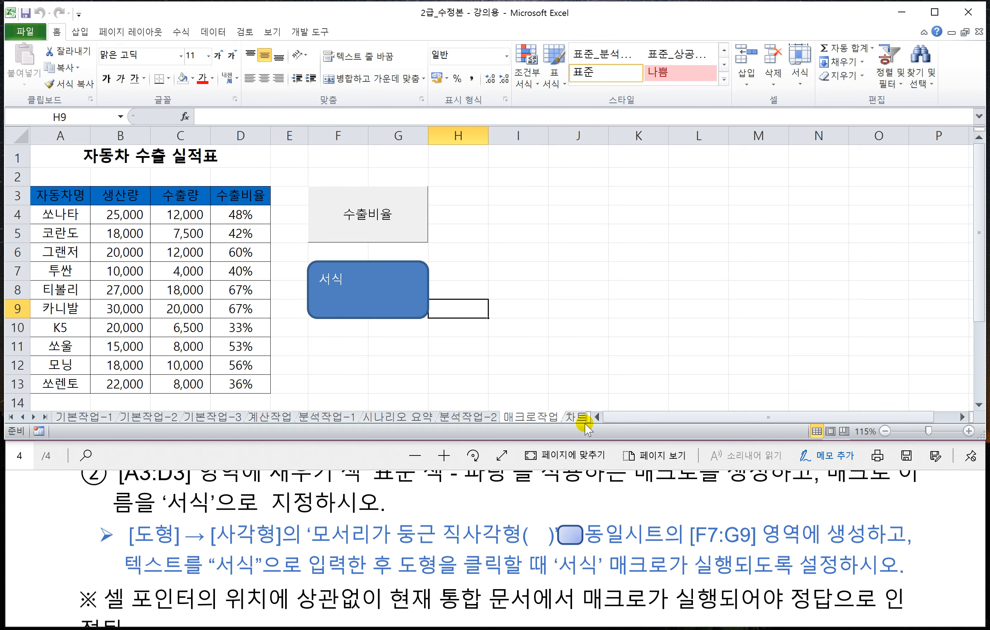
Open the 차트작업 sheet and read the first chart task, changing the data range, in the exam PDF
{"action": "left_click", "coordinate": [572, 417]}
{"action": "left_click", "coordinate": [539, 344]}
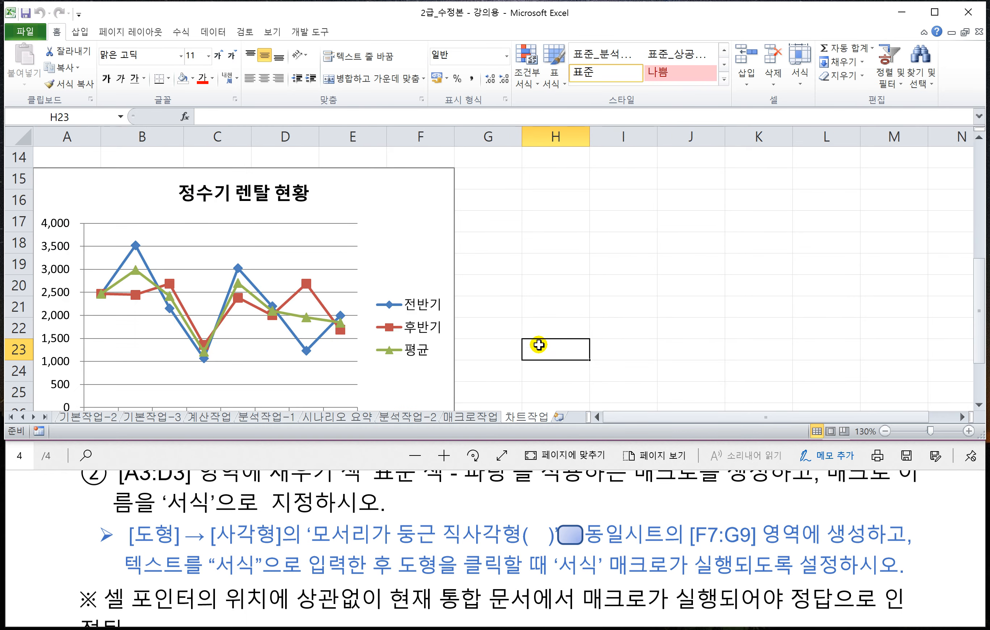
{"action": "left_click", "coordinate": [356, 474]}
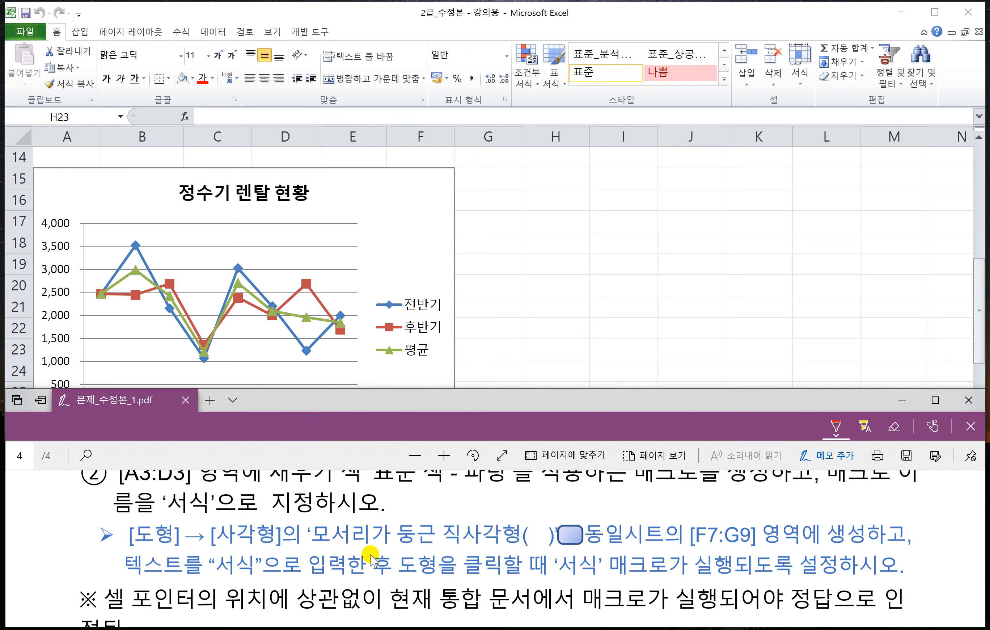
{"action": "scroll", "coordinate": [368, 558], "scroll_direction": "down", "scroll_amount": 5}
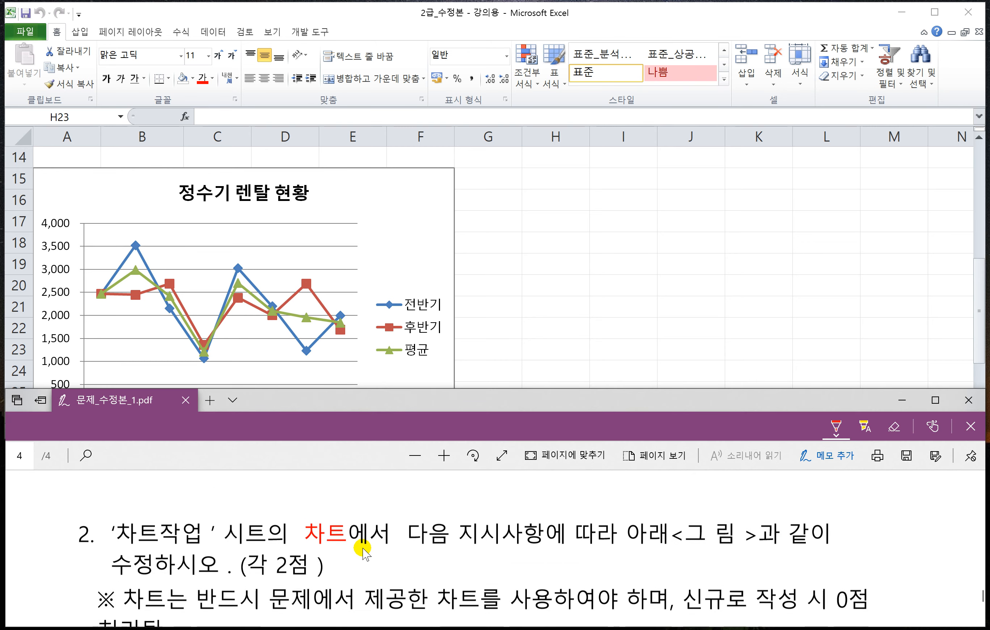
{"action": "scroll", "coordinate": [363, 550], "scroll_direction": "down", "scroll_amount": 4}
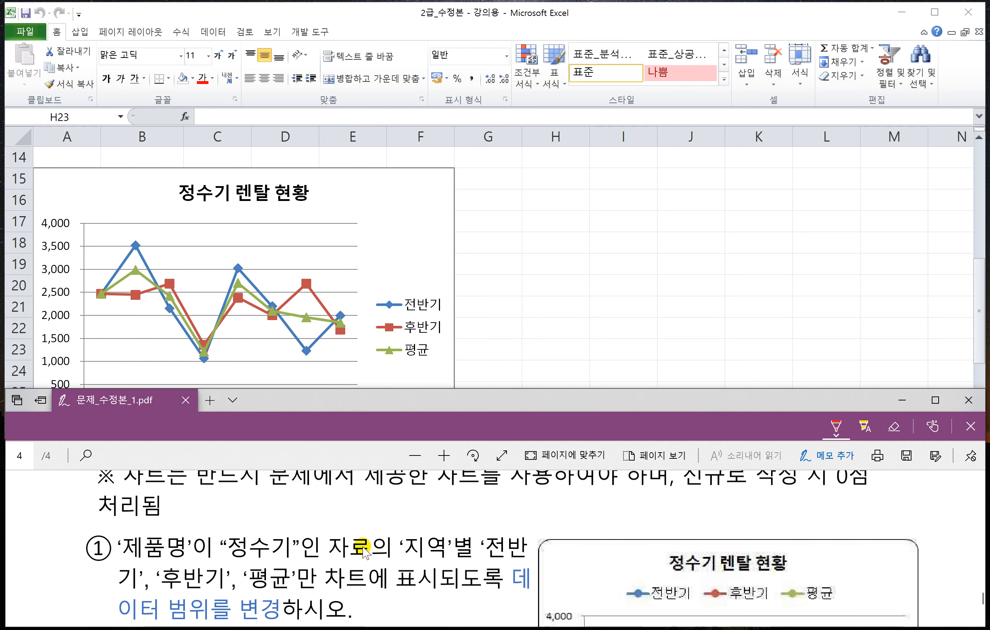
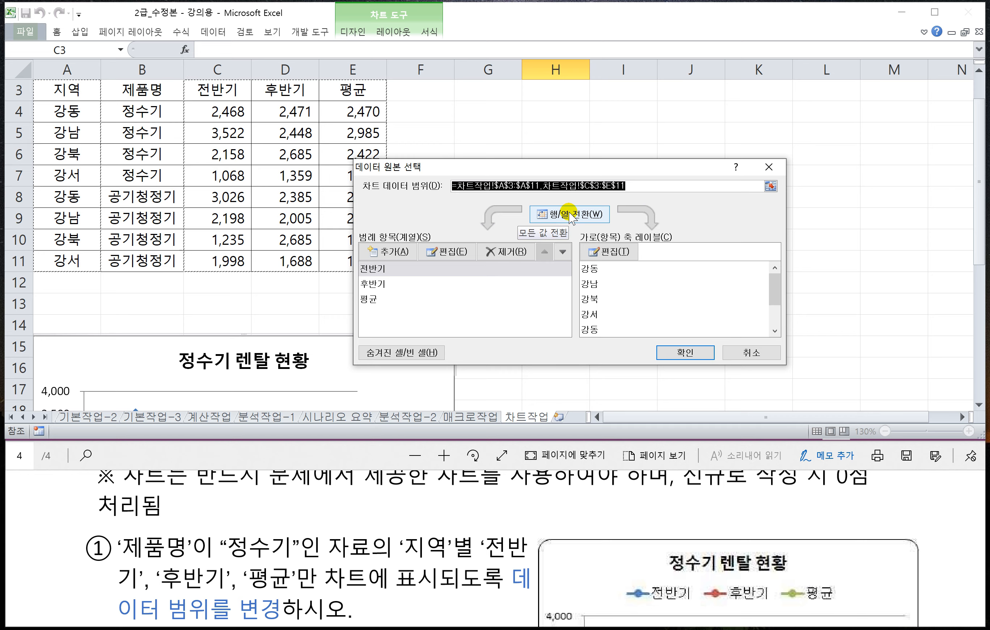
Swap rows and columns in the 정수기 렌탈 현황 chart's data source and remove the last four series, the 공기청정기 rows
{"action": "left_click", "coordinate": [571, 216]}
{"action": "left_click", "coordinate": [571, 215]}
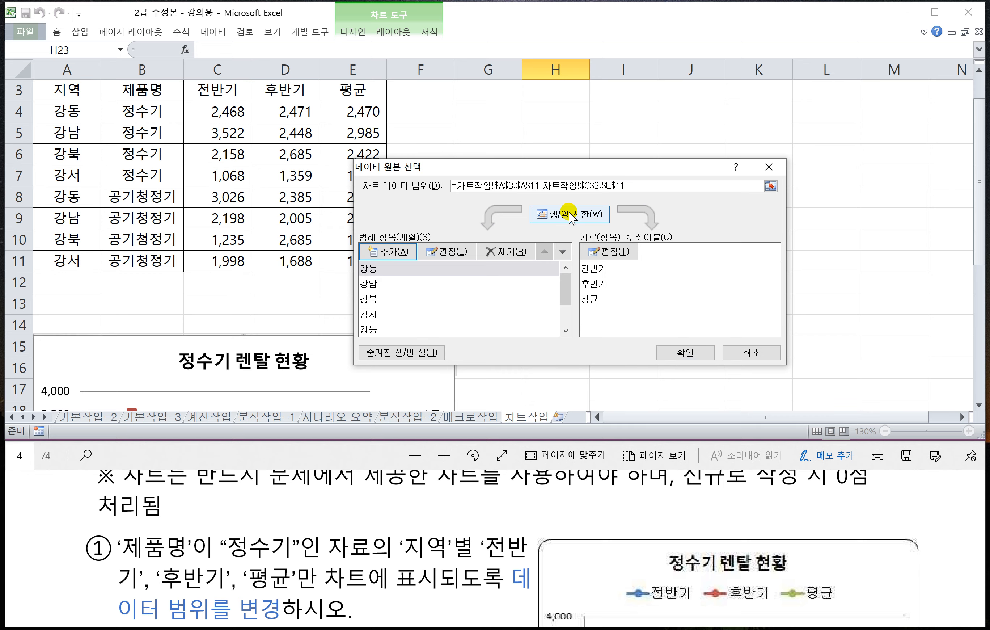
{"action": "left_click_drag", "start_coordinate": [566, 283], "coordinate": [565, 311]}
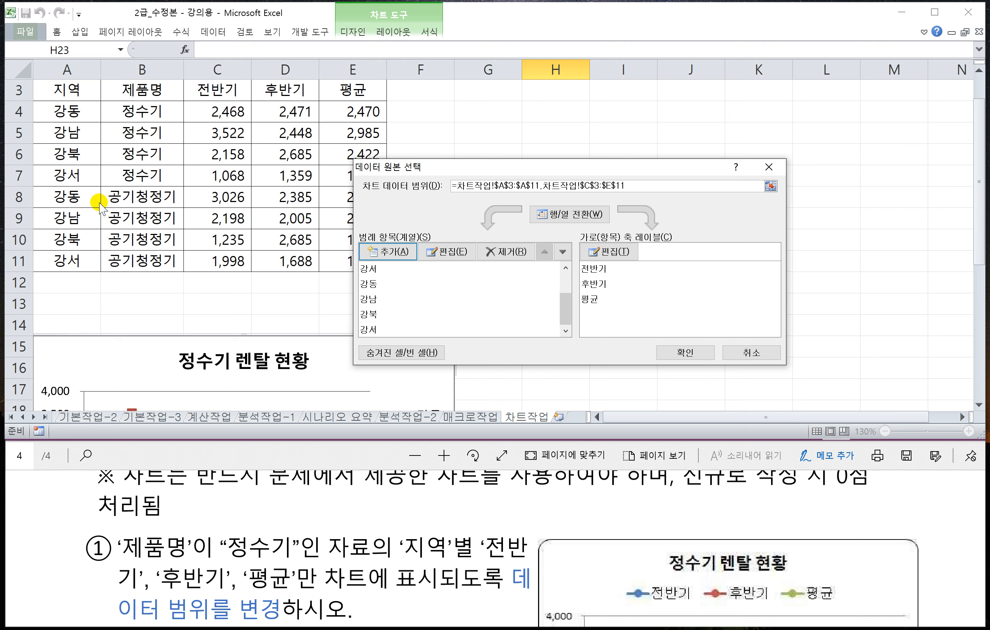
{"action": "left_click", "coordinate": [371, 329]}
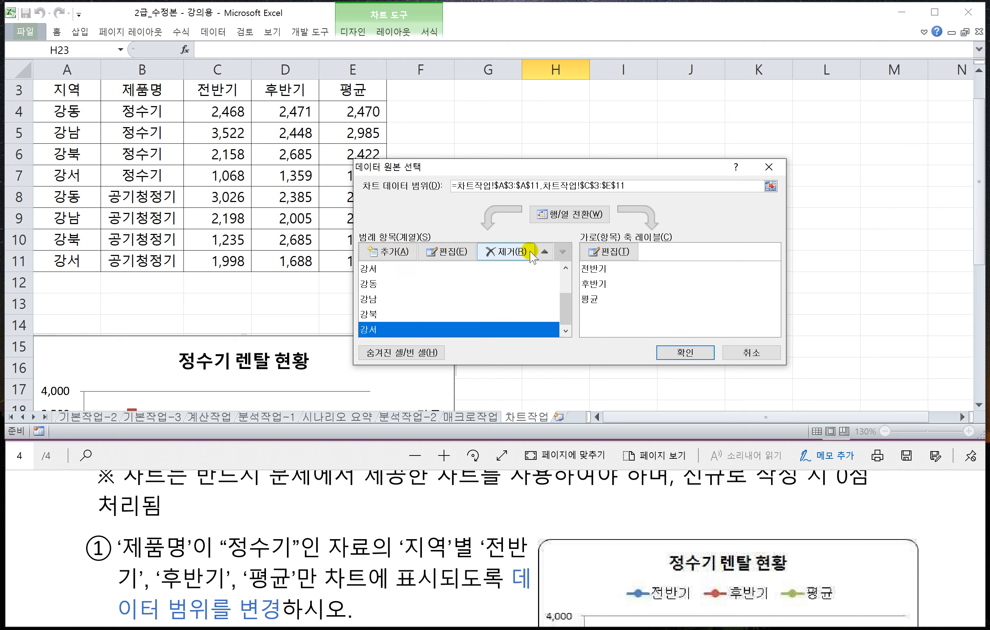
{"action": "left_click", "coordinate": [511, 252]}
{"action": "left_click", "coordinate": [512, 251]}
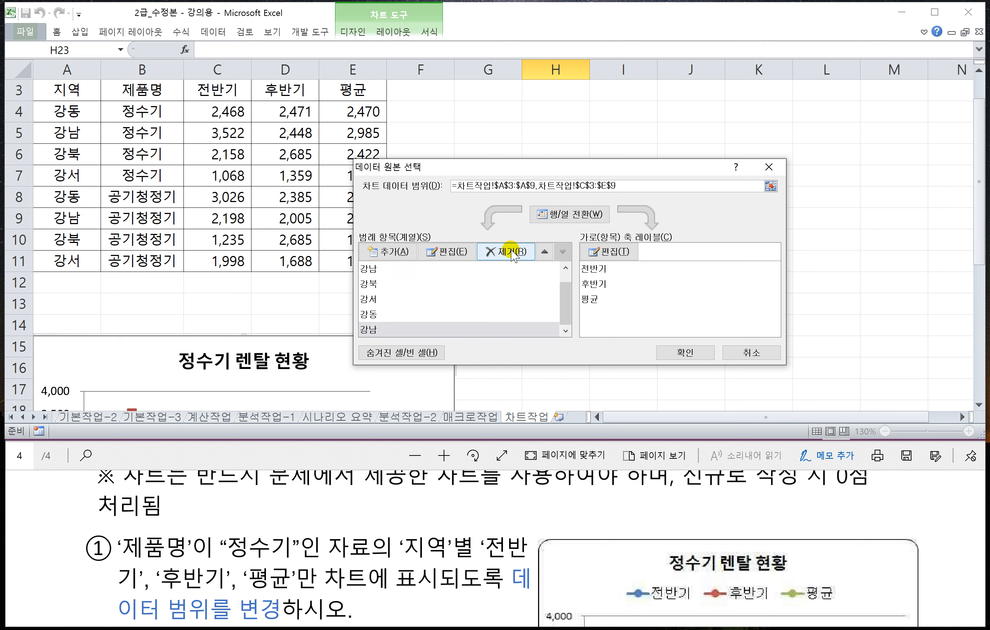
{"action": "left_click", "coordinate": [512, 252]}
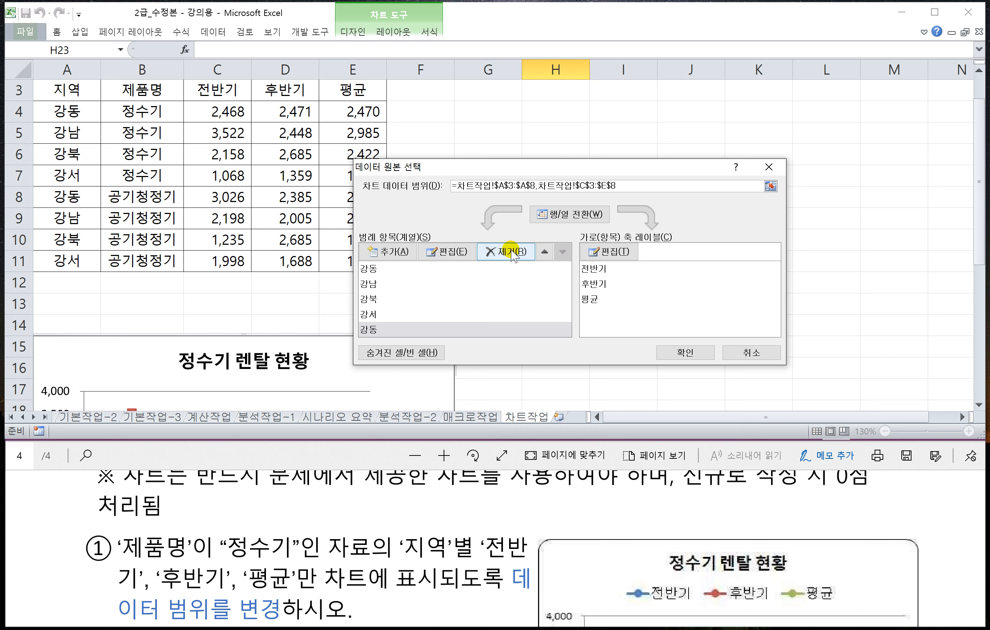
{"action": "left_click", "coordinate": [513, 251]}
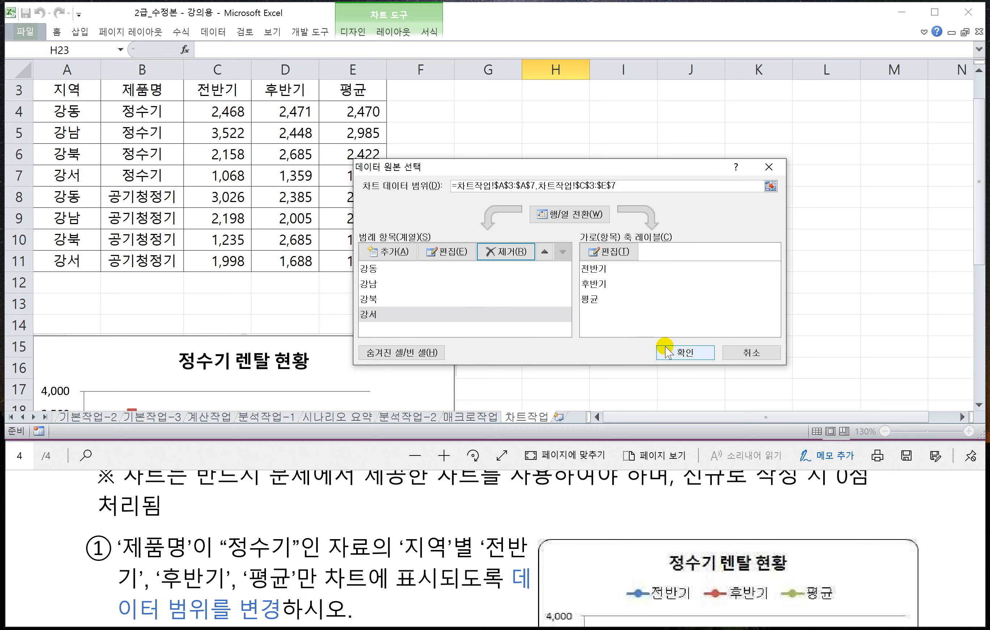
{"action": "left_click", "coordinate": [682, 352]}
{"action": "scroll", "coordinate": [625, 350], "scroll_direction": "down", "scroll_amount": 3}
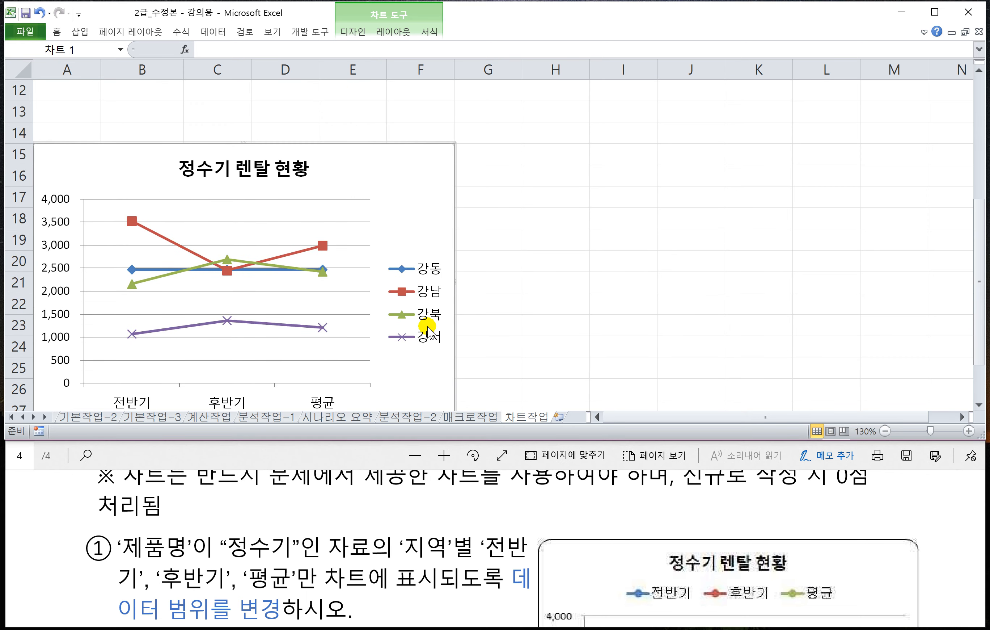
Reopen the chart's data source and swap rows and columns to make 전반기, 후반기 and 평균 the series
{"action": "scroll", "coordinate": [445, 310], "scroll_direction": "up", "scroll_amount": 2}
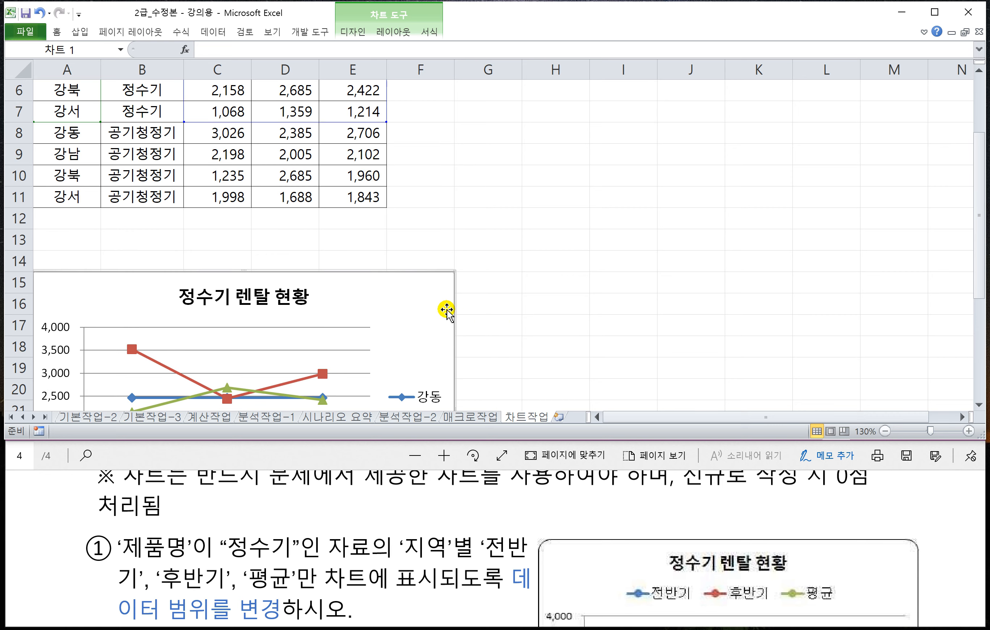
{"action": "right_click", "coordinate": [426, 310]}
{"action": "left_click", "coordinate": [353, 435]}
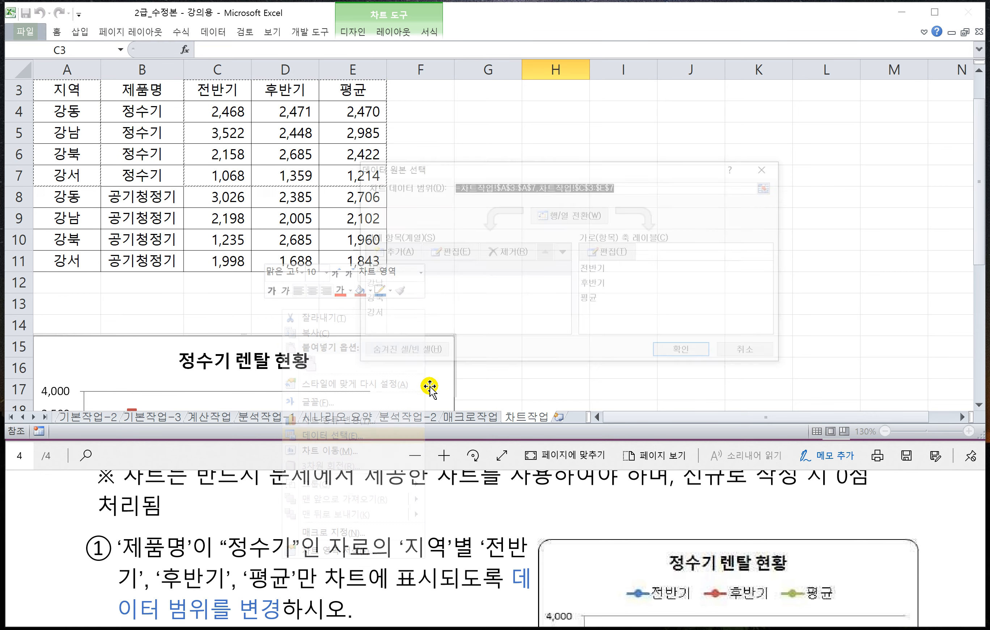
{"action": "left_click", "coordinate": [568, 213]}
{"action": "left_click", "coordinate": [568, 214]}
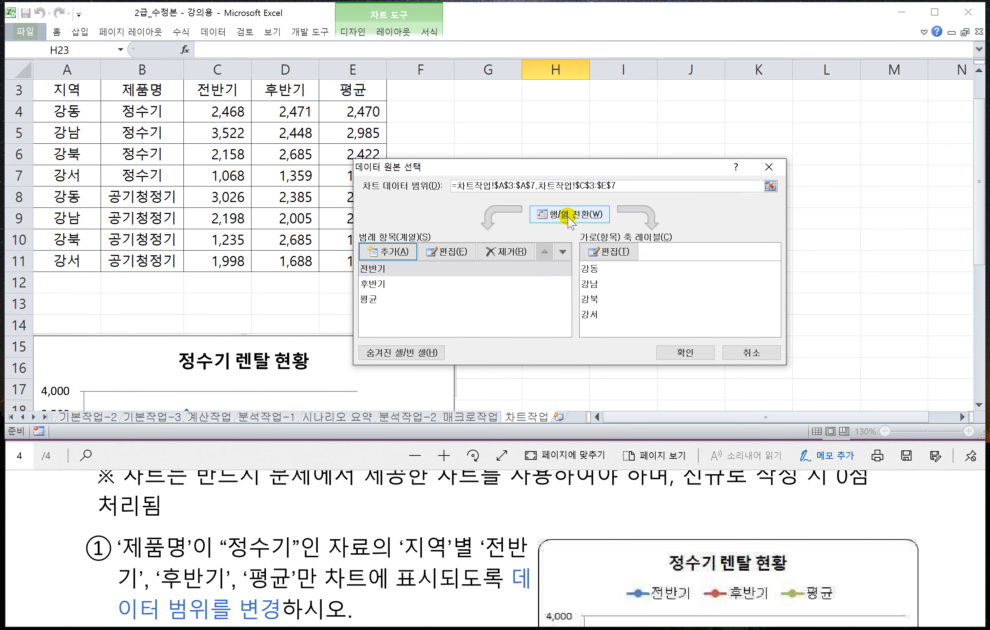
{"action": "left_click", "coordinate": [685, 351]}
{"action": "scroll", "coordinate": [562, 364], "scroll_direction": "down", "scroll_amount": 3}
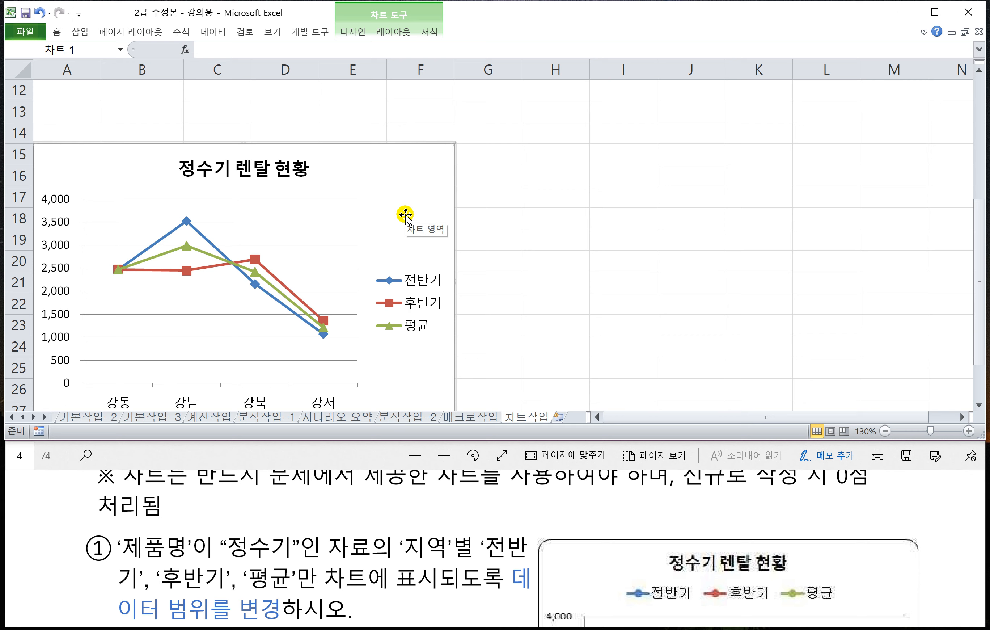
Undo the last row/column swap and reapply it directly to the chart without opening the data source settings
{"action": "key", "text": "ctrl+z"}
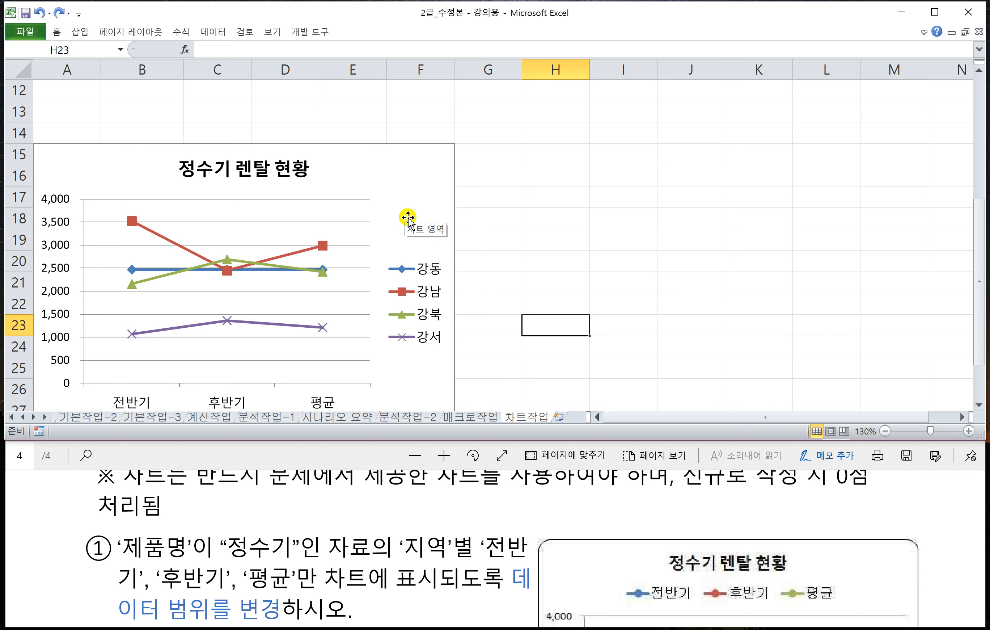
{"action": "left_click", "coordinate": [409, 202]}
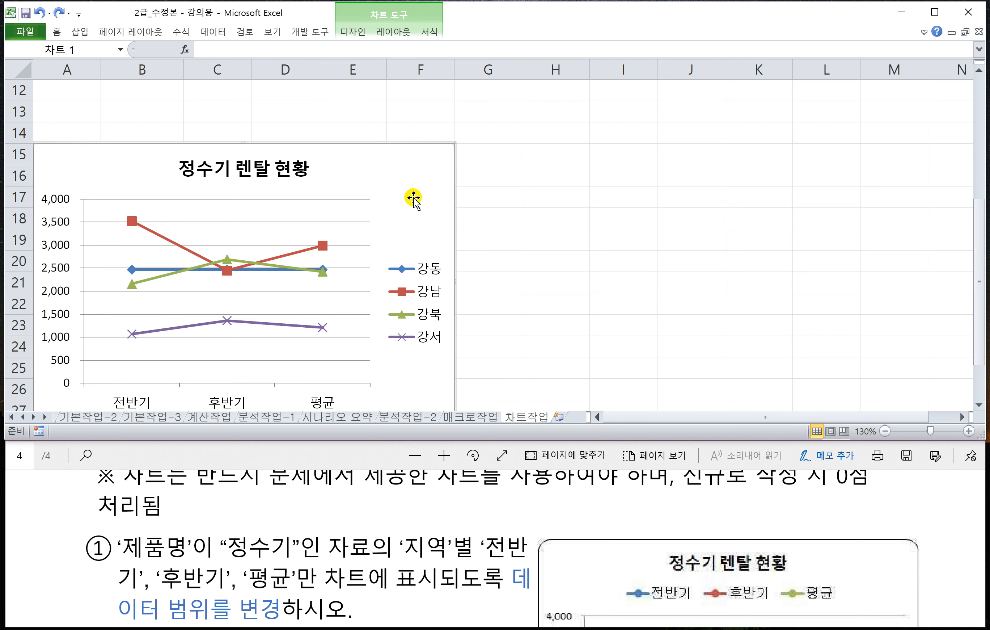
{"action": "left_click", "coordinate": [358, 32]}
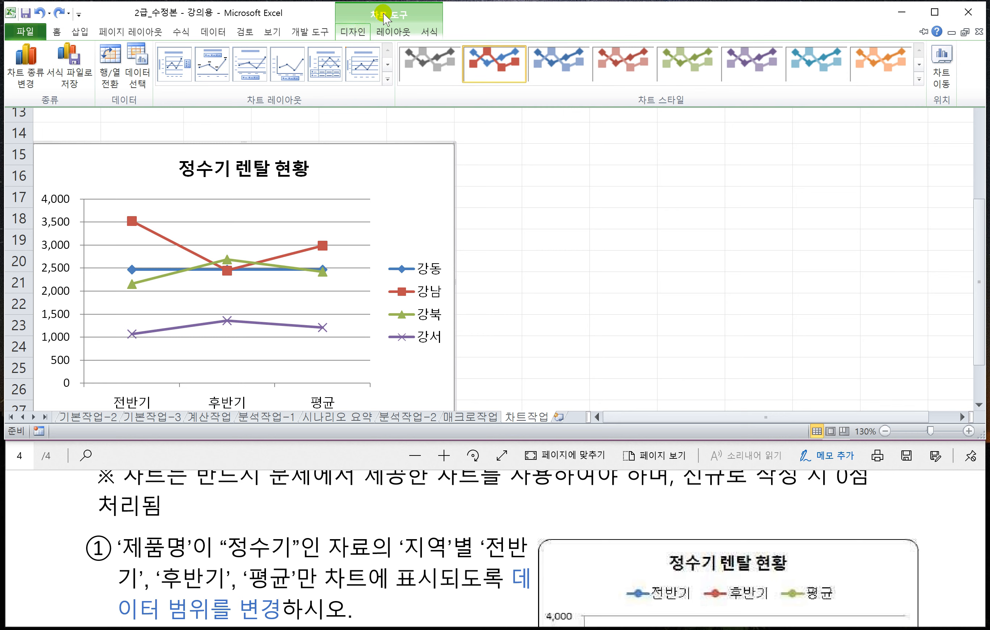
{"action": "left_click", "coordinate": [110, 85]}
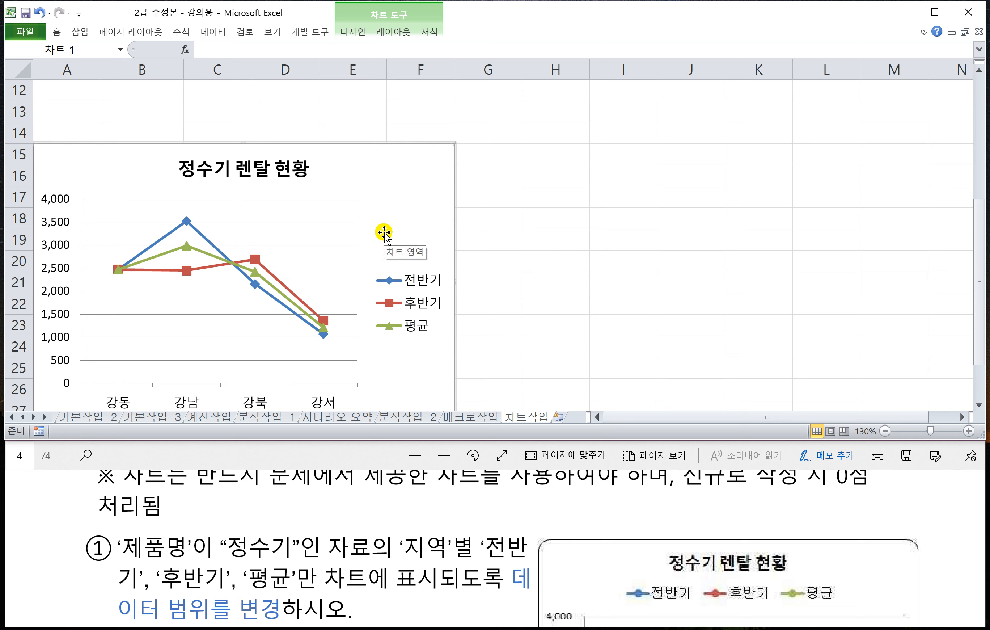
Undo the row/column swap and the removal of the four 공기청정기 series from the chart
{"action": "key", "text": "ctrl+z"}
{"action": "key", "text": "ctrl+z"}
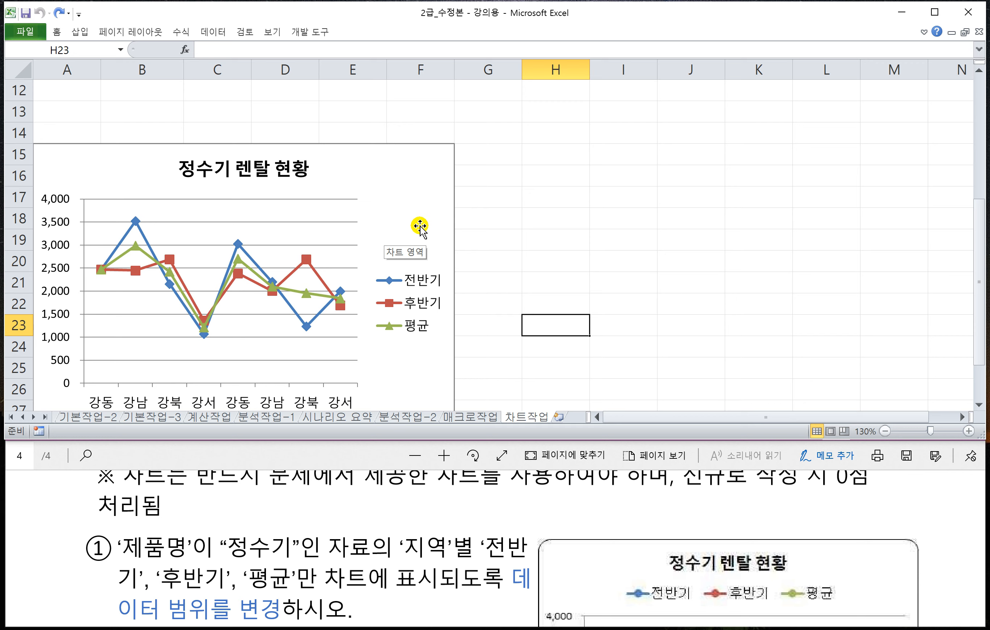
Swap the chart's rows and columns to make the regions in A4:A11 the series
{"action": "left_click", "coordinate": [415, 216]}
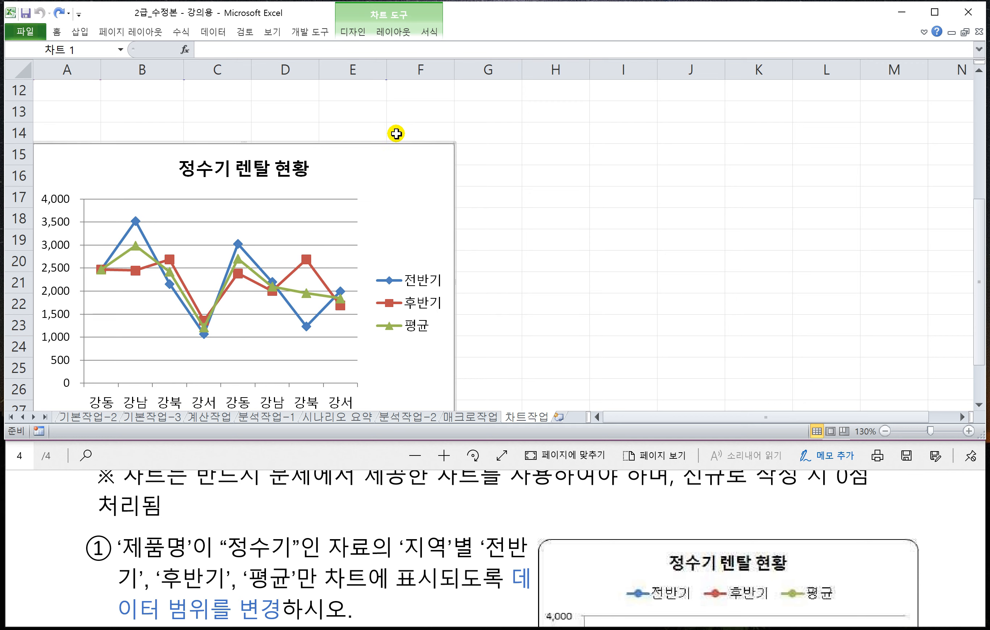
{"action": "left_click", "coordinate": [352, 32]}
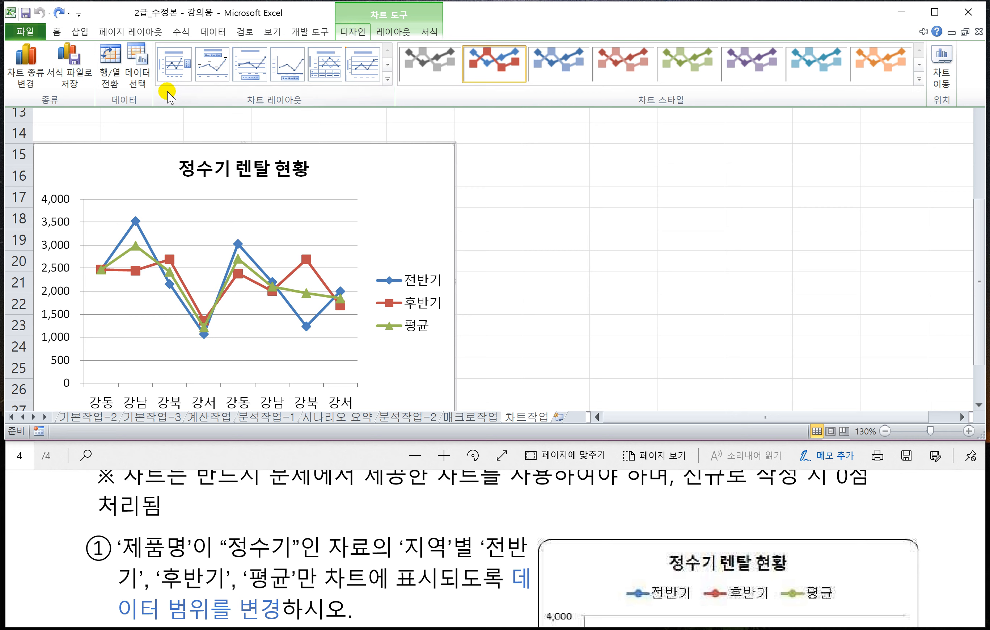
{"action": "left_click", "coordinate": [118, 86]}
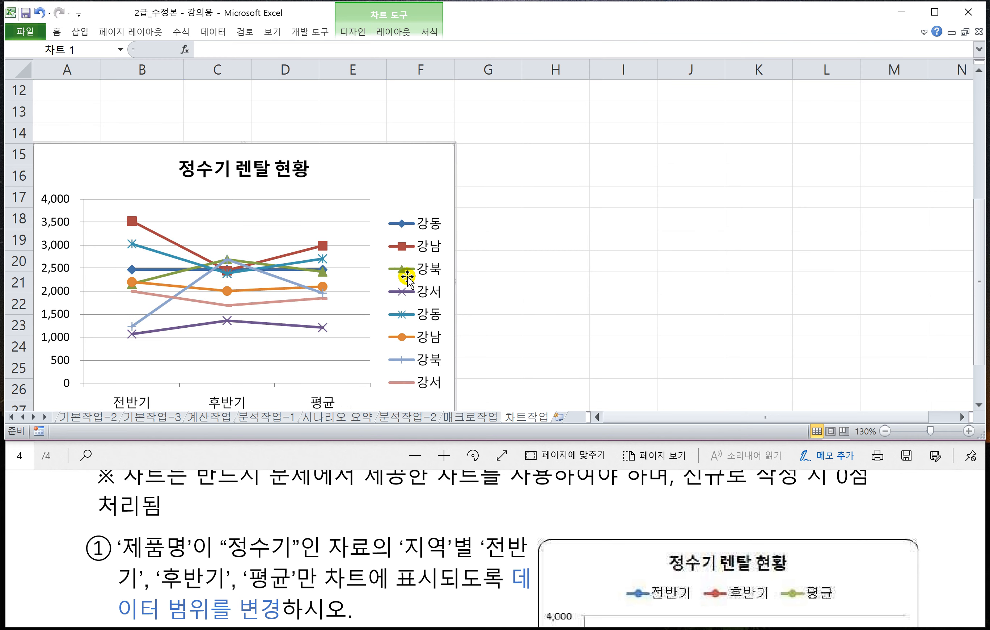
{"action": "scroll", "coordinate": [399, 293], "scroll_direction": "up", "scroll_amount": 1}
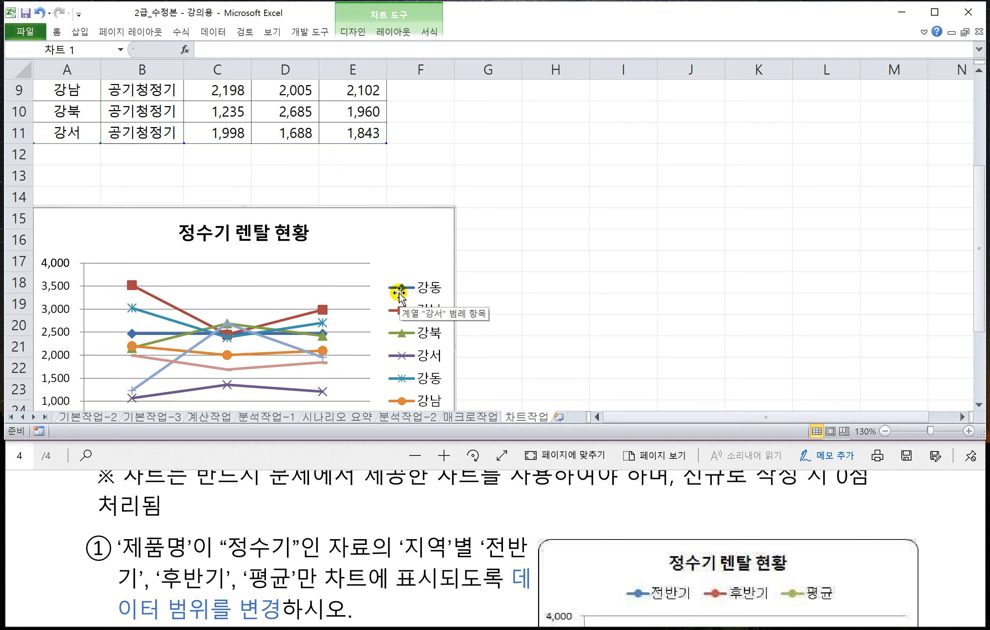
{"action": "scroll", "coordinate": [399, 293], "scroll_direction": "up", "scroll_amount": 1}
{"action": "scroll", "coordinate": [420, 309], "scroll_direction": "down", "scroll_amount": 2}
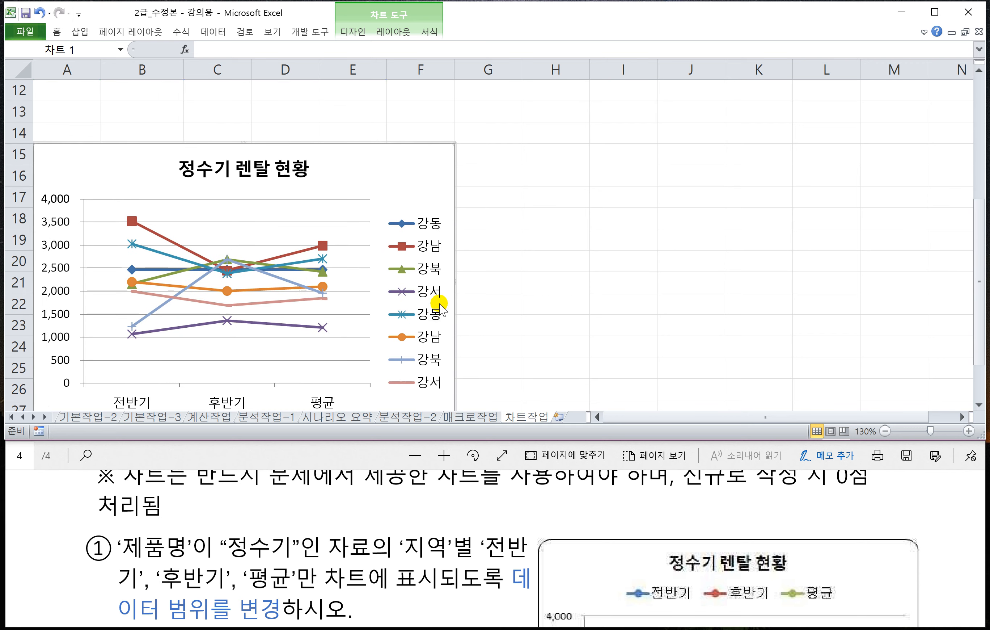
Delete the four 공기청정기 series 강서, 강북, 강남 and 강동 (rows 11 to 8) from the chart
{"action": "left_click", "coordinate": [250, 303]}
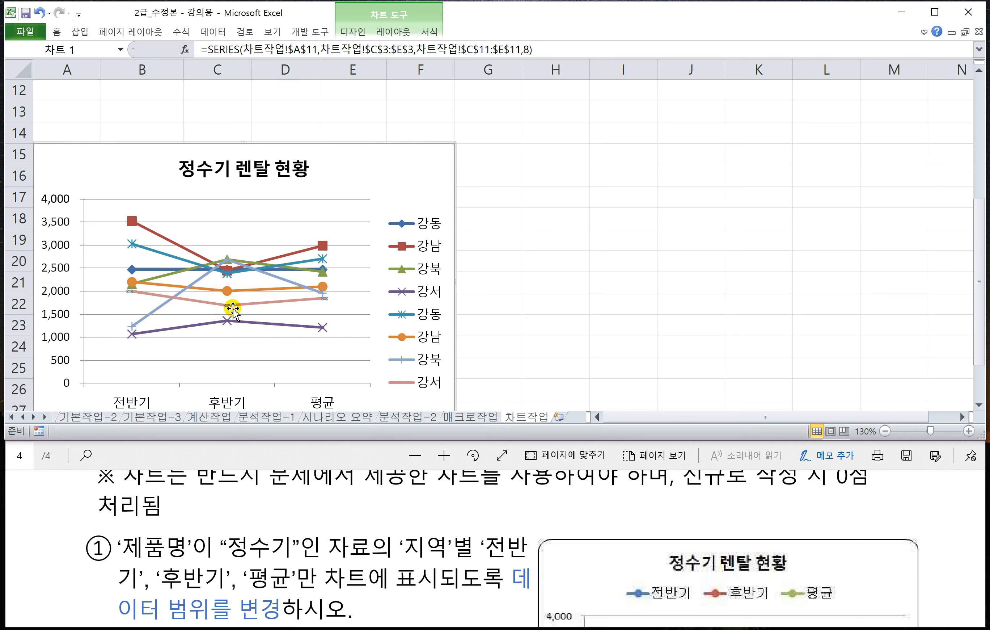
{"action": "key", "text": "Delete"}
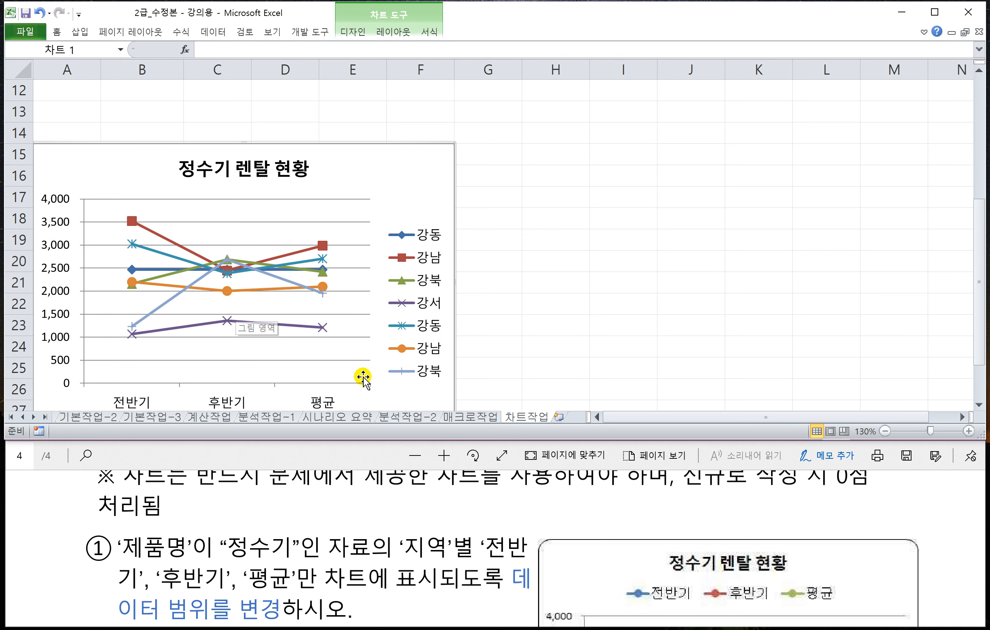
{"action": "left_click", "coordinate": [291, 282]}
{"action": "key", "text": "Delete"}
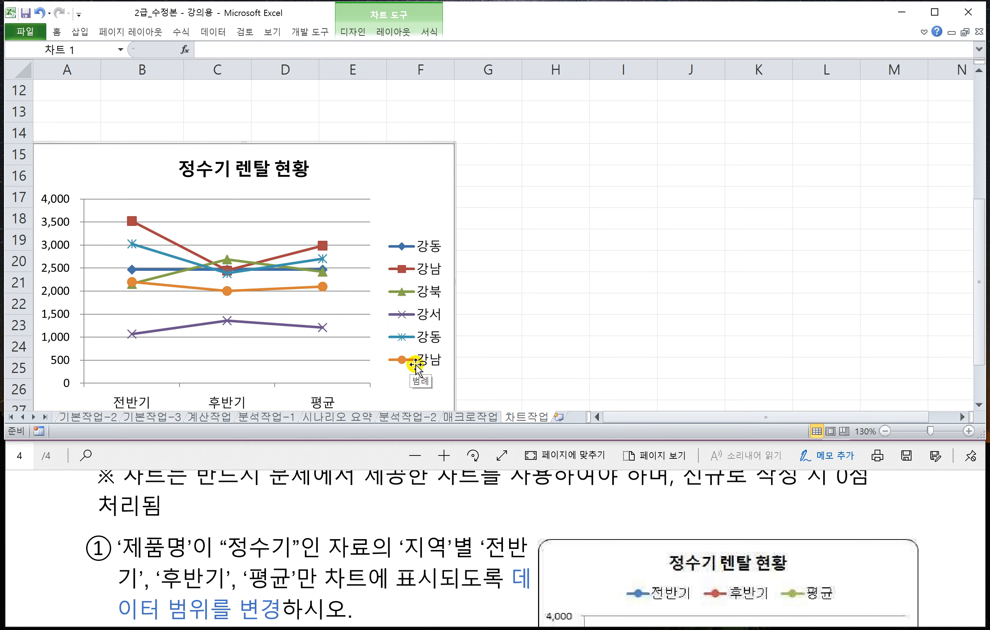
{"action": "left_click", "coordinate": [273, 290]}
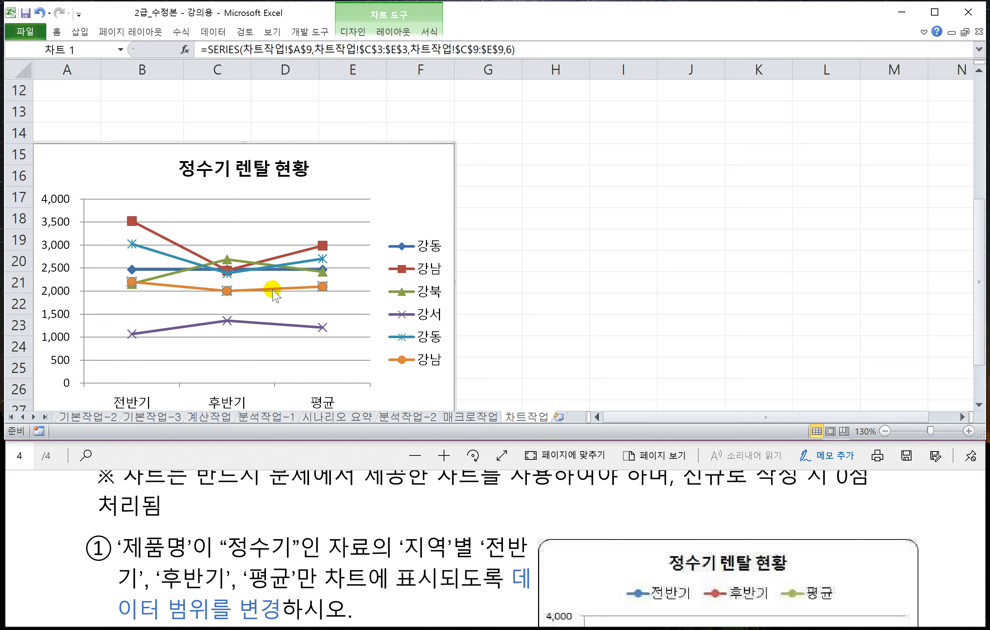
{"action": "key", "text": "Delete"}
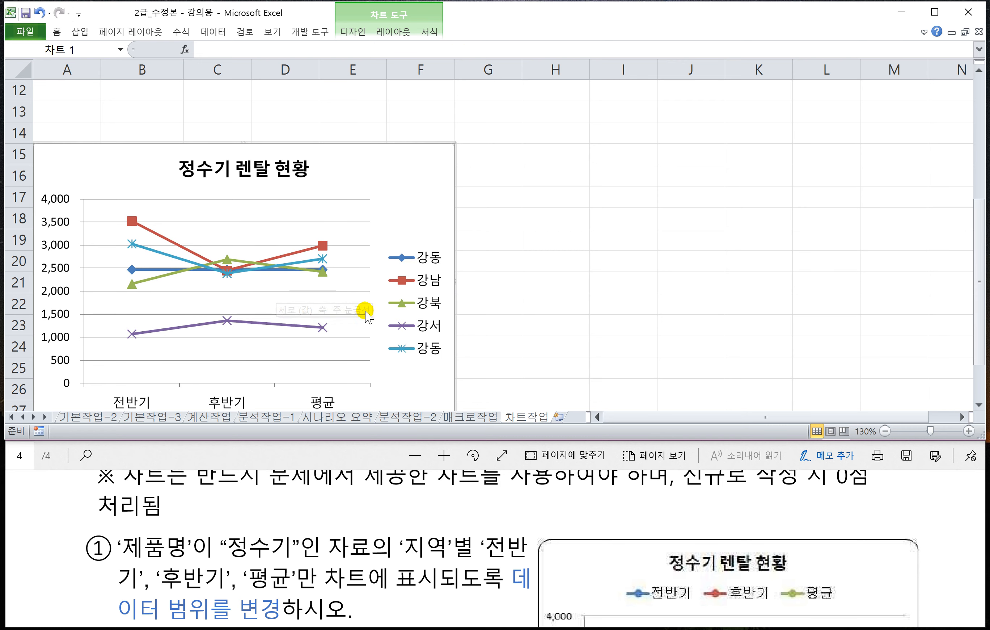
{"action": "left_click", "coordinate": [321, 259]}
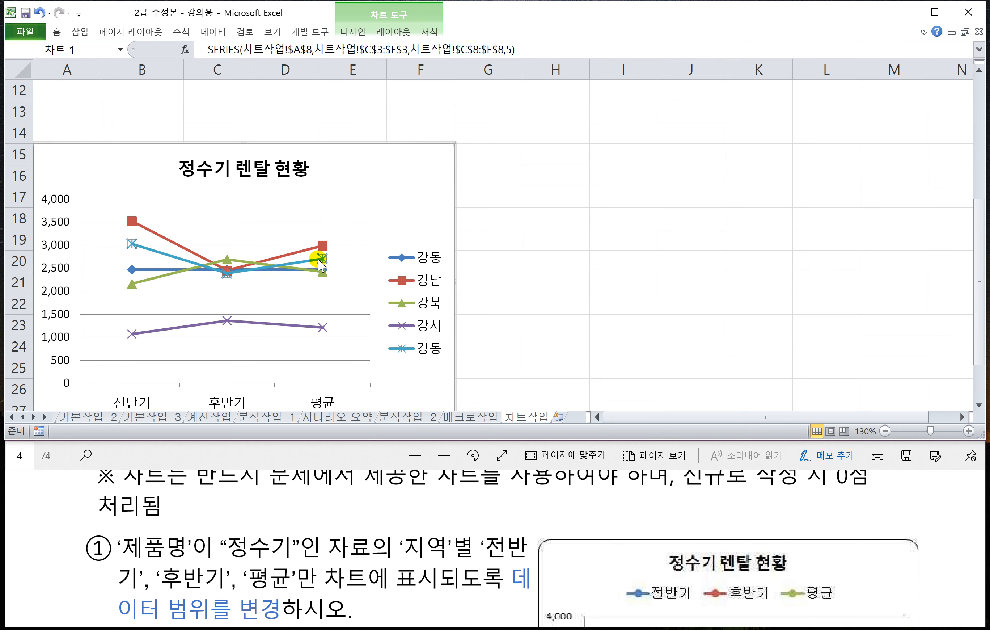
{"action": "key", "text": "Delete"}
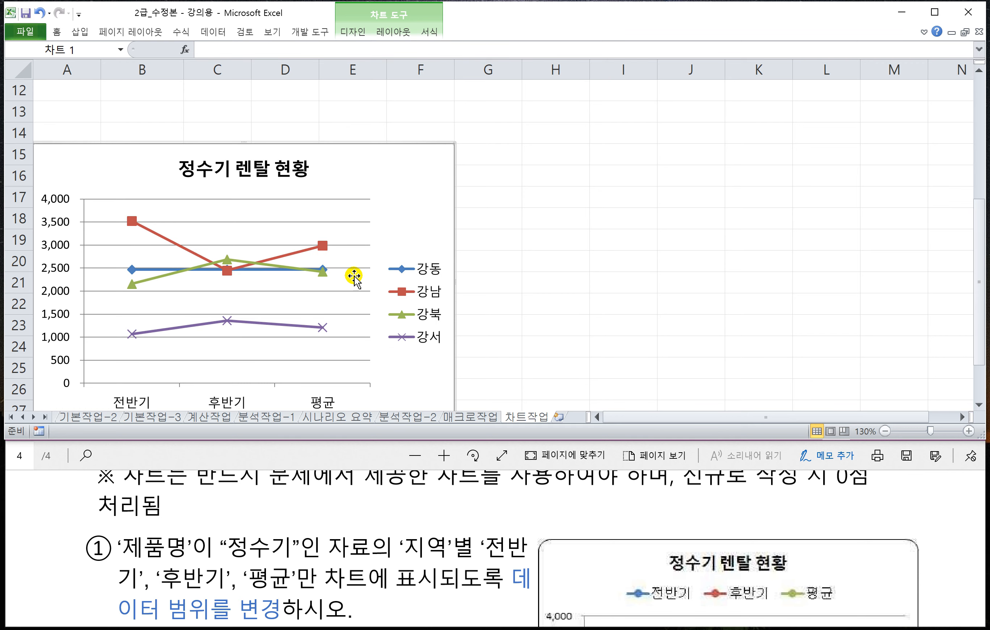
Swap the chart's rows and columns back to plot 전반기, 후반기 and 평균 as series by region
{"action": "scroll", "coordinate": [352, 277], "scroll_direction": "up", "scroll_amount": 2}
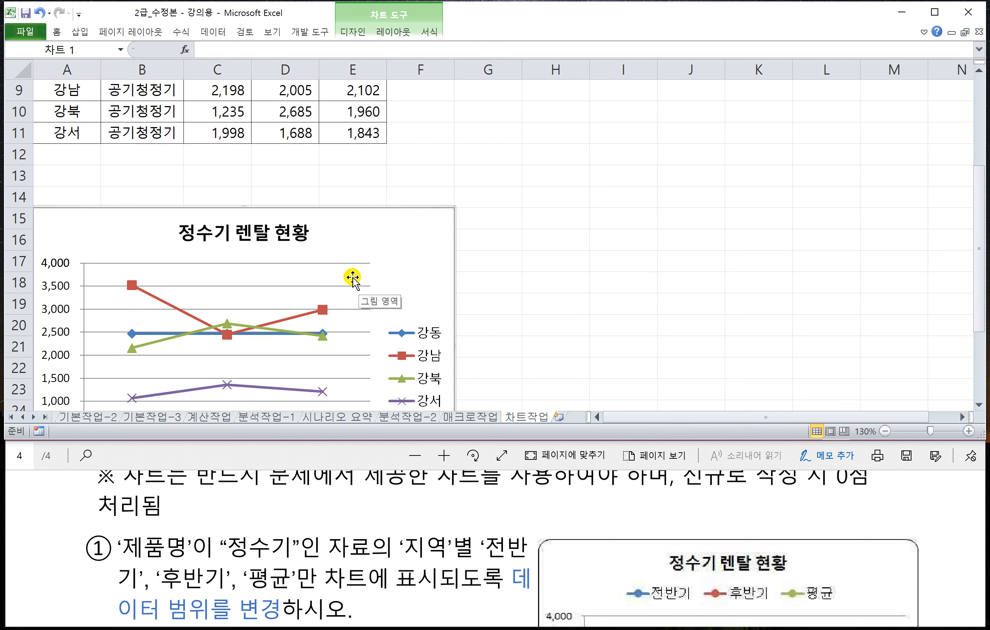
{"action": "left_click", "coordinate": [353, 31]}
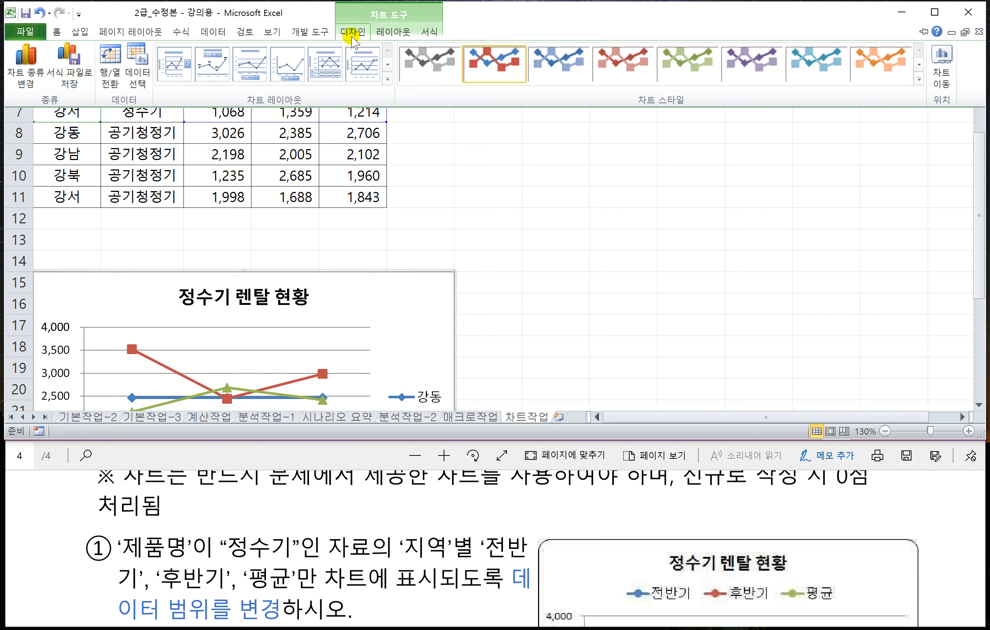
{"action": "left_click", "coordinate": [114, 79]}
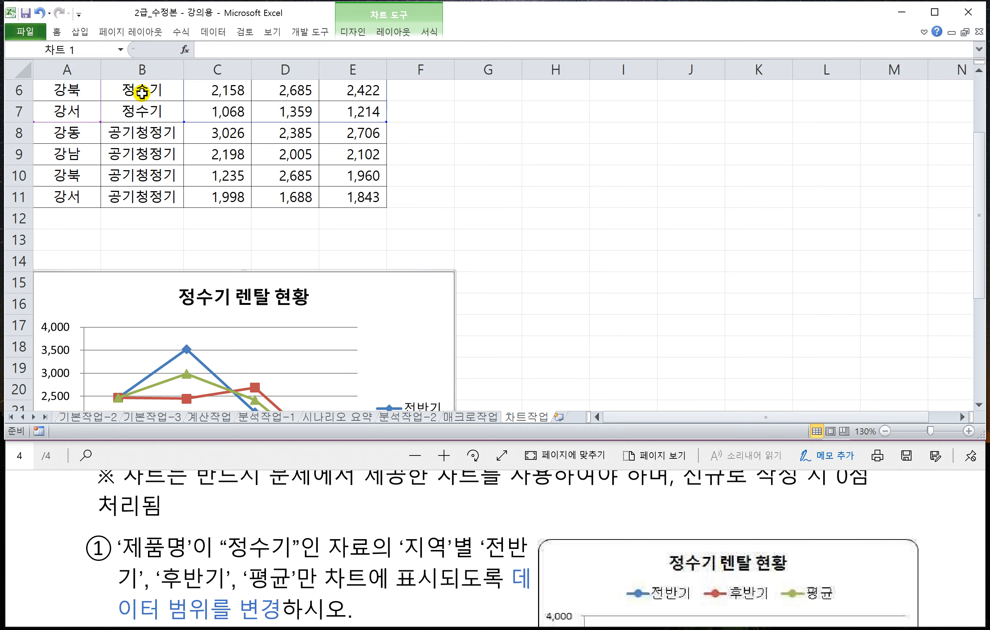
{"action": "scroll", "coordinate": [346, 258], "scroll_direction": "down", "scroll_amount": 2}
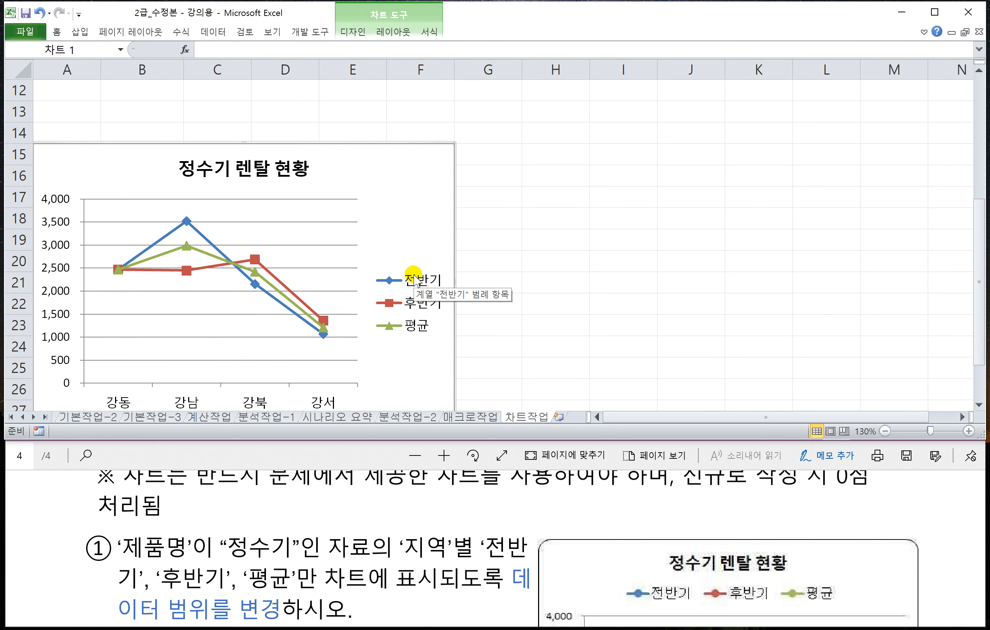
Check the chart's data range, series and category labels in its data source settings
{"action": "right_click", "coordinate": [419, 206]}
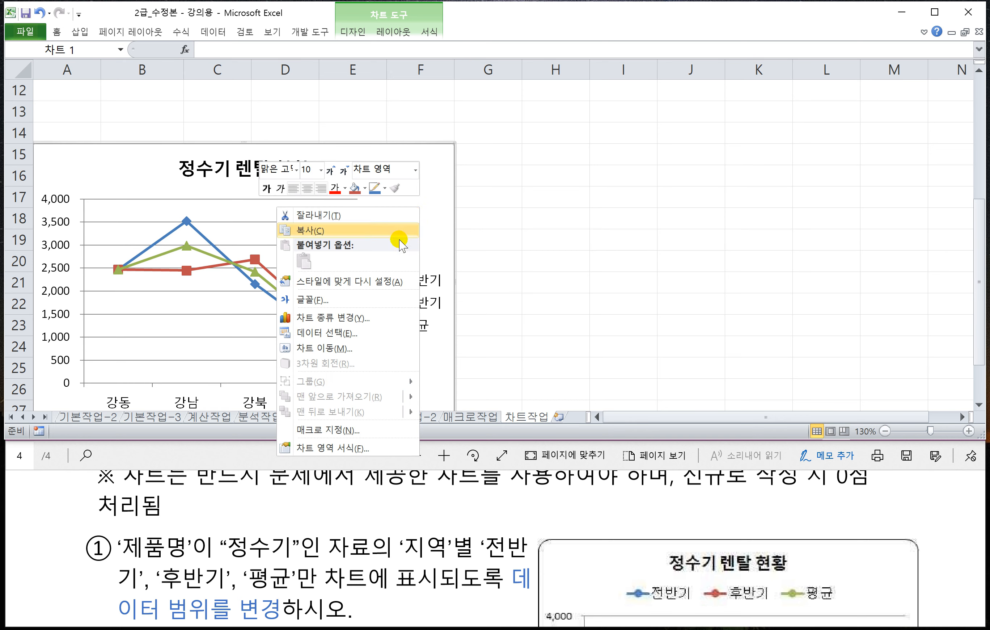
{"action": "left_click", "coordinate": [356, 336]}
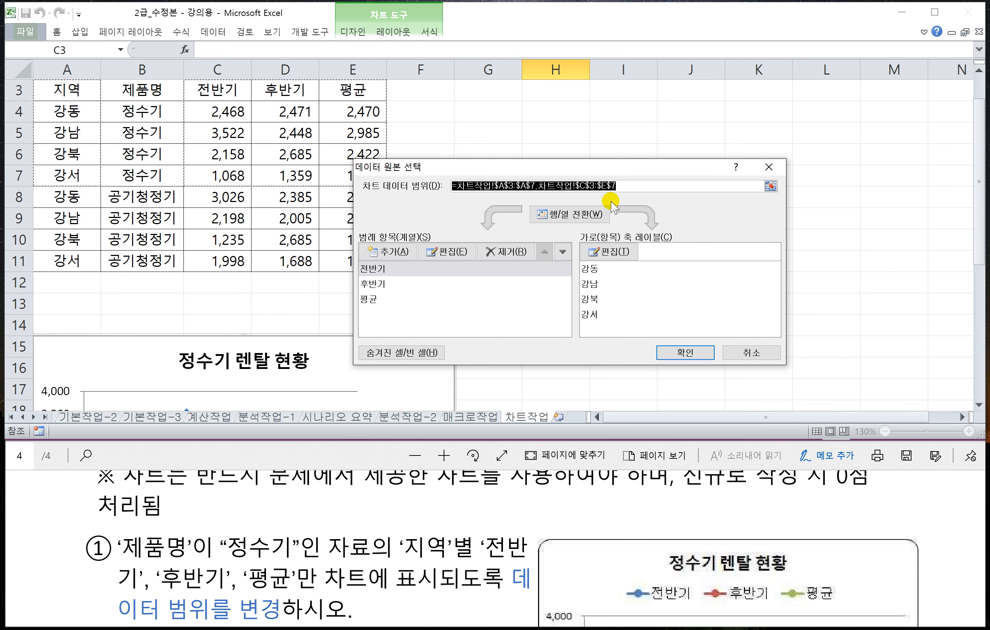
{"action": "left_click", "coordinate": [679, 354]}
{"action": "scroll", "coordinate": [516, 303], "scroll_direction": "down", "scroll_amount": 2}
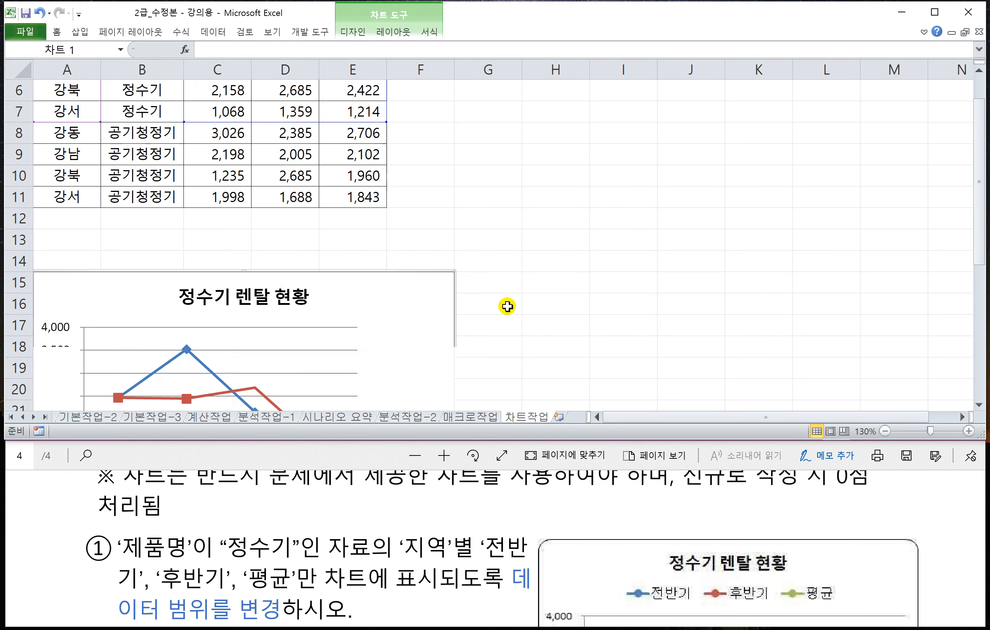
Read task ② in the exam PDF for the line style and marker required for each chart series
{"action": "scroll", "coordinate": [507, 306], "scroll_direction": "up", "scroll_amount": 1}
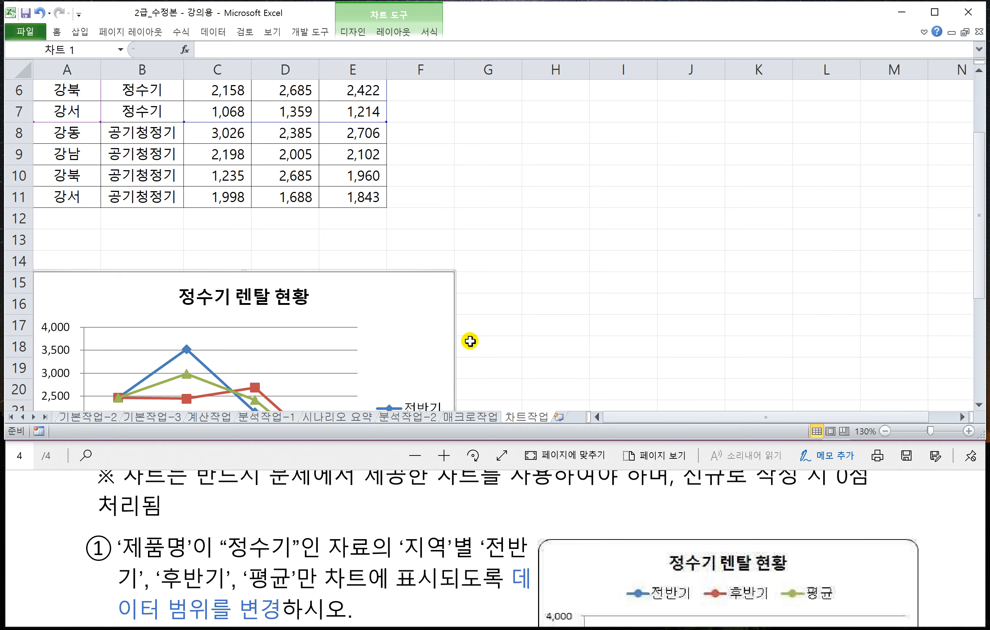
{"action": "scroll", "coordinate": [470, 340], "scroll_direction": "down", "scroll_amount": 2}
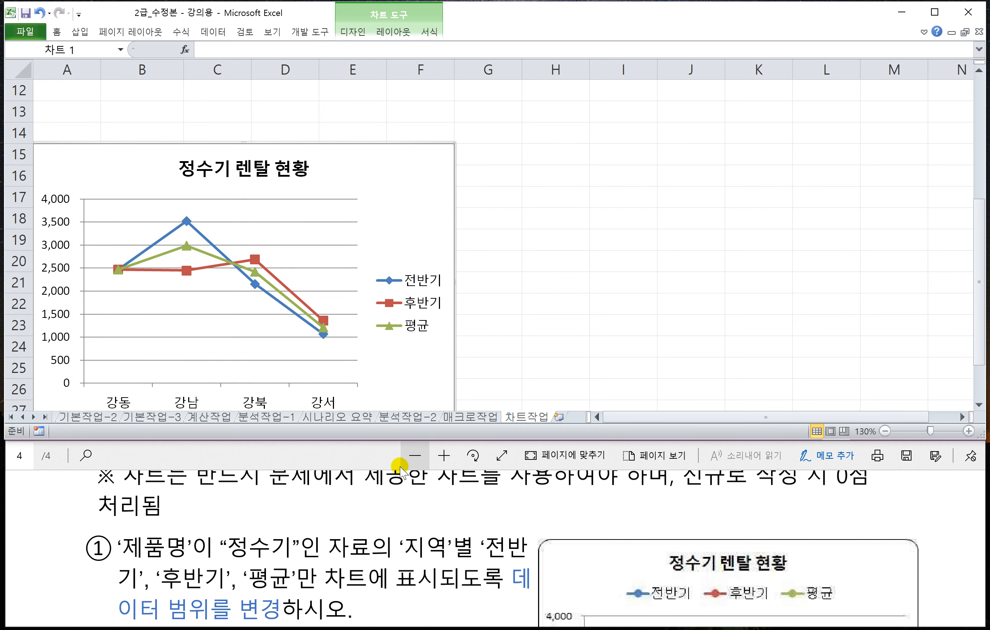
{"action": "left_click", "coordinate": [375, 457]}
{"action": "scroll", "coordinate": [379, 474], "scroll_direction": "down", "scroll_amount": 2}
{"action": "scroll", "coordinate": [379, 470], "scroll_direction": "down", "scroll_amount": 1}
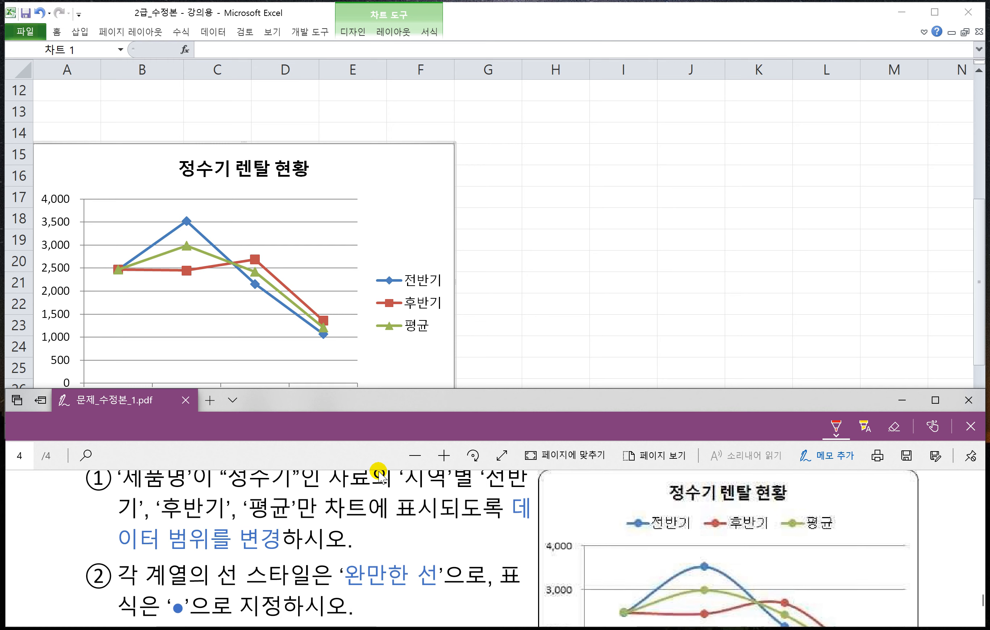
{"action": "scroll", "coordinate": [401, 477], "scroll_direction": "down", "scroll_amount": 1}
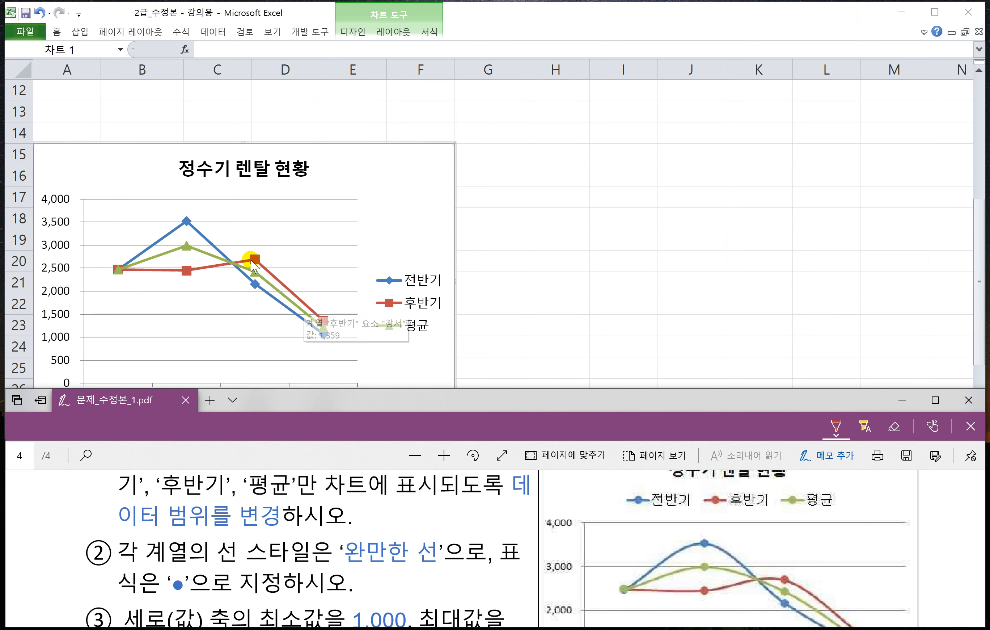
Set the 후반기 series' marker to the built-in circle (●) in the 정수기 렌탈 현황 chart
{"action": "left_click", "coordinate": [253, 262]}
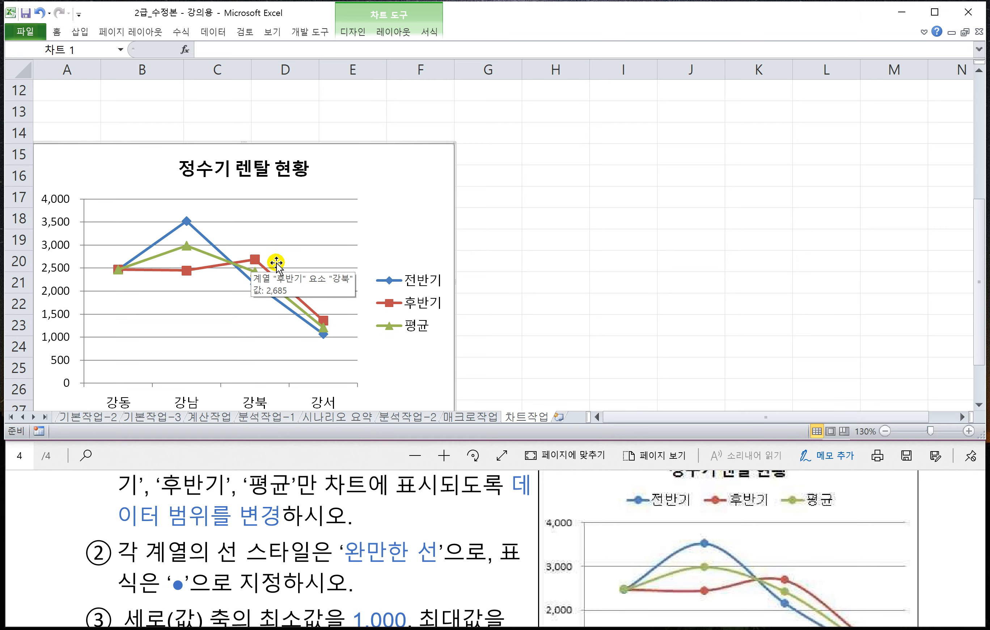
{"action": "left_click", "coordinate": [347, 262]}
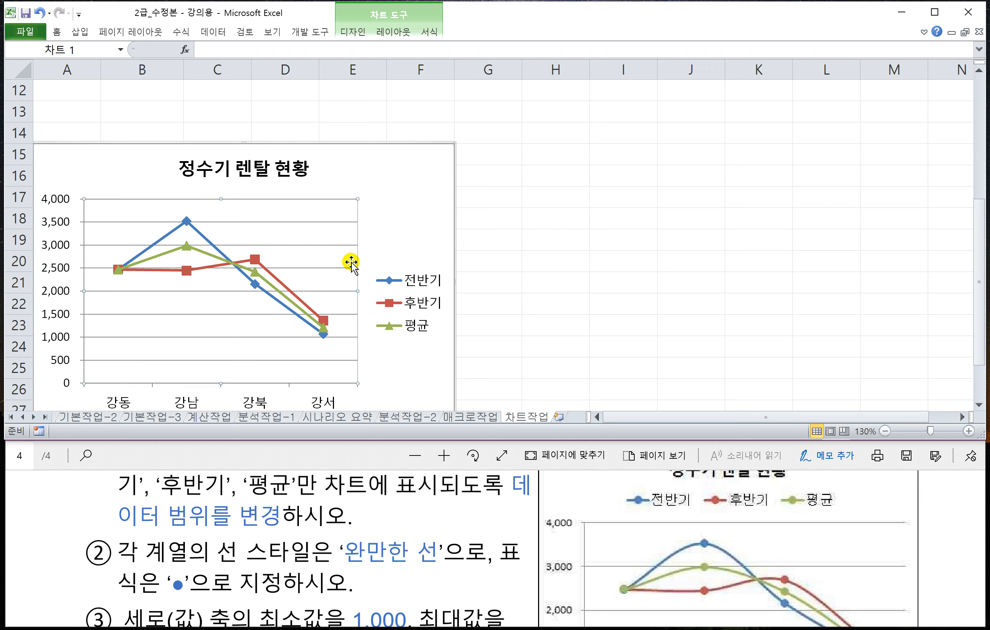
{"action": "left_click", "coordinate": [255, 261]}
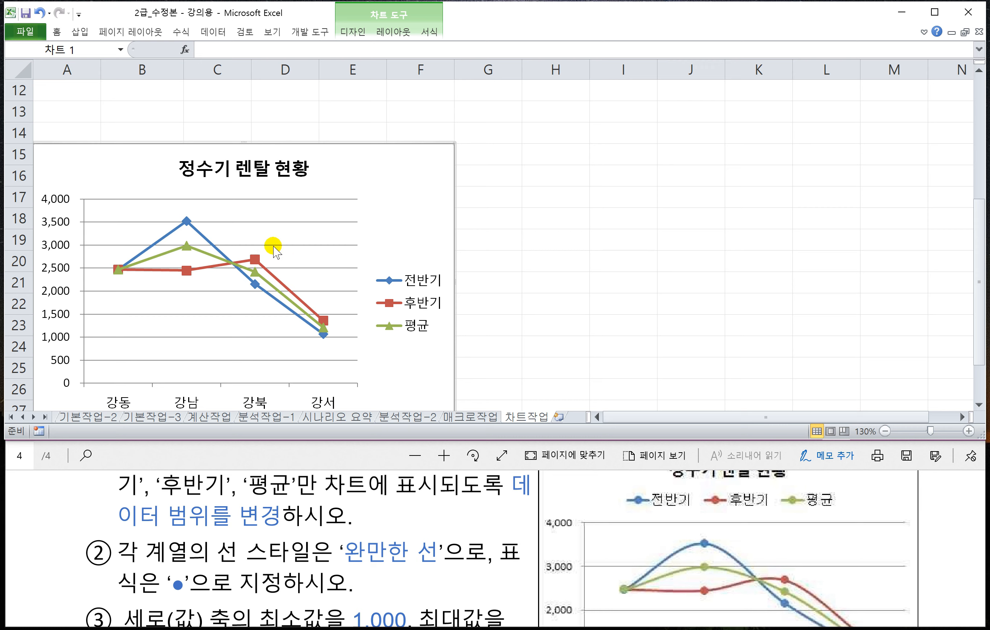
{"action": "right_click", "coordinate": [255, 259]}
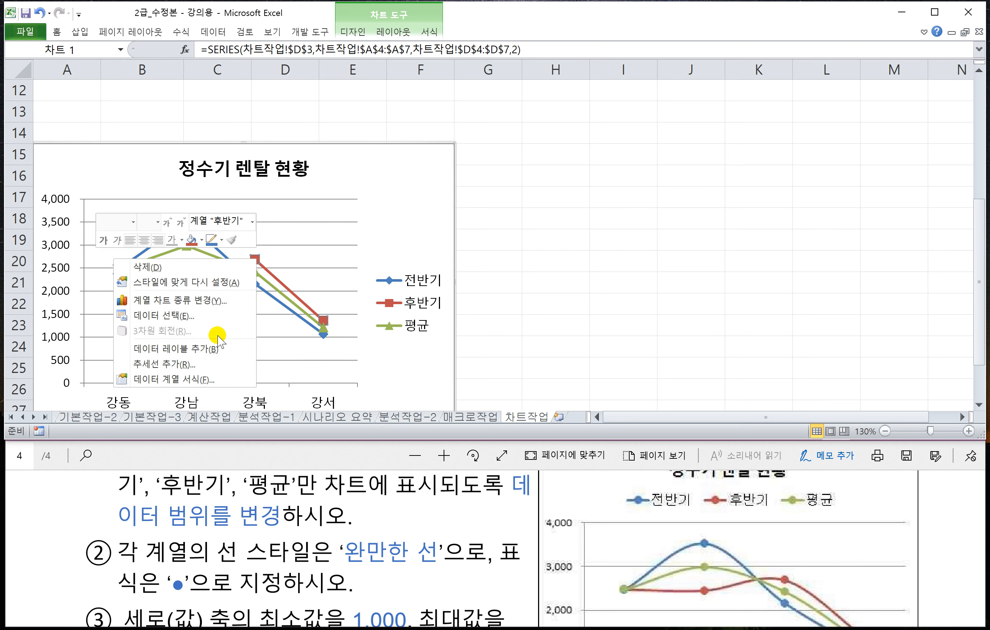
{"action": "left_click", "coordinate": [203, 379]}
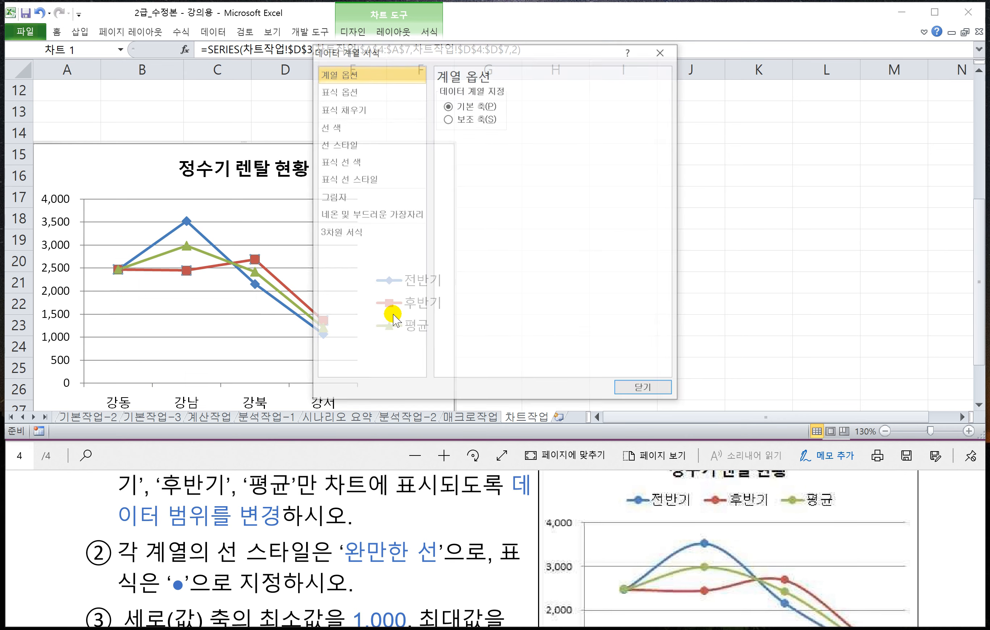
{"action": "left_click_drag", "start_coordinate": [493, 53], "coordinate": [585, 101]}
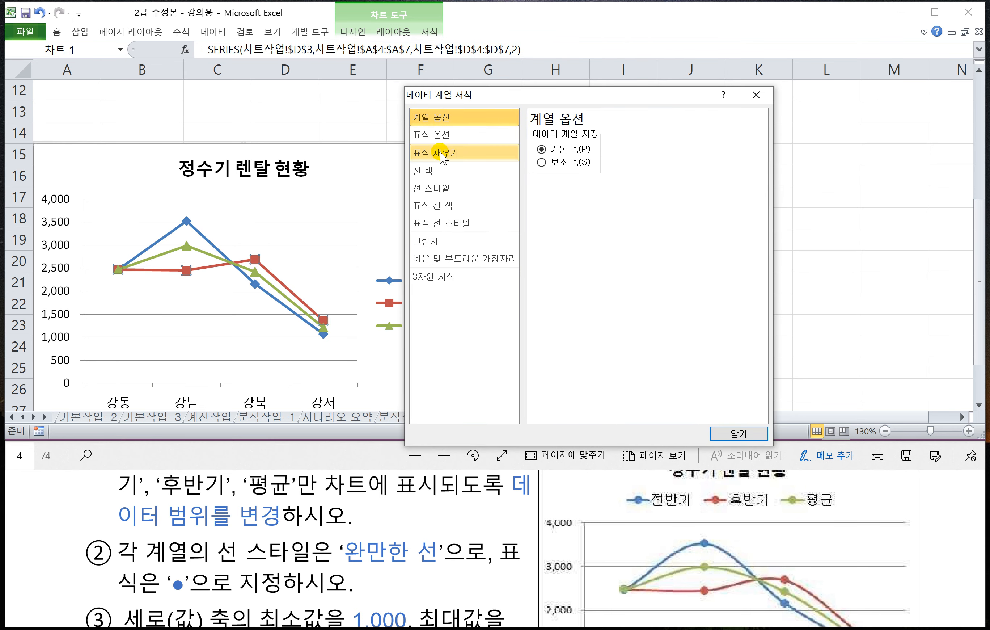
{"action": "left_click", "coordinate": [432, 134]}
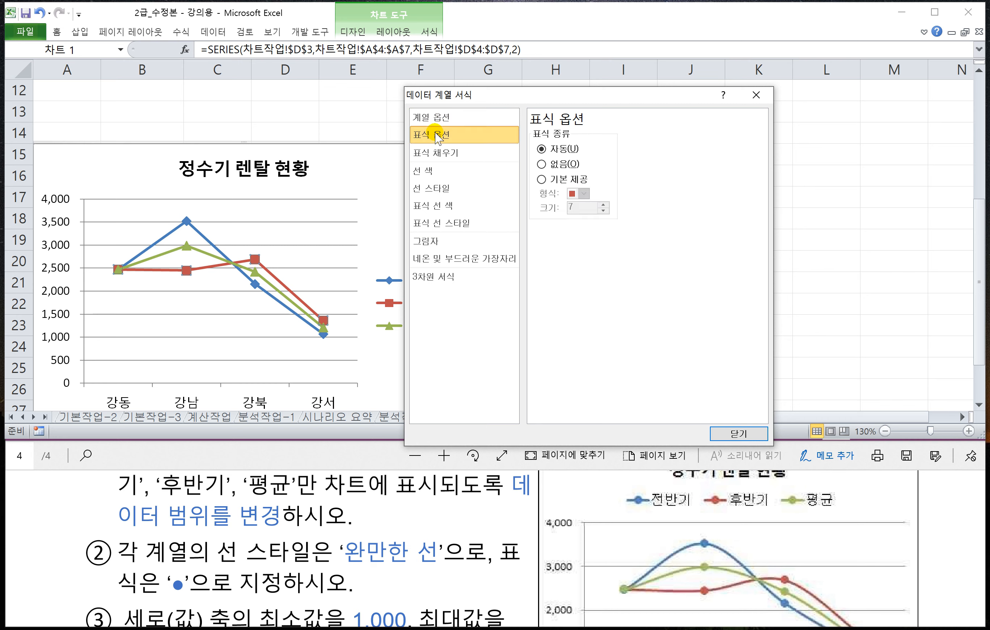
{"action": "left_click", "coordinate": [542, 179]}
{"action": "left_click", "coordinate": [584, 193]}
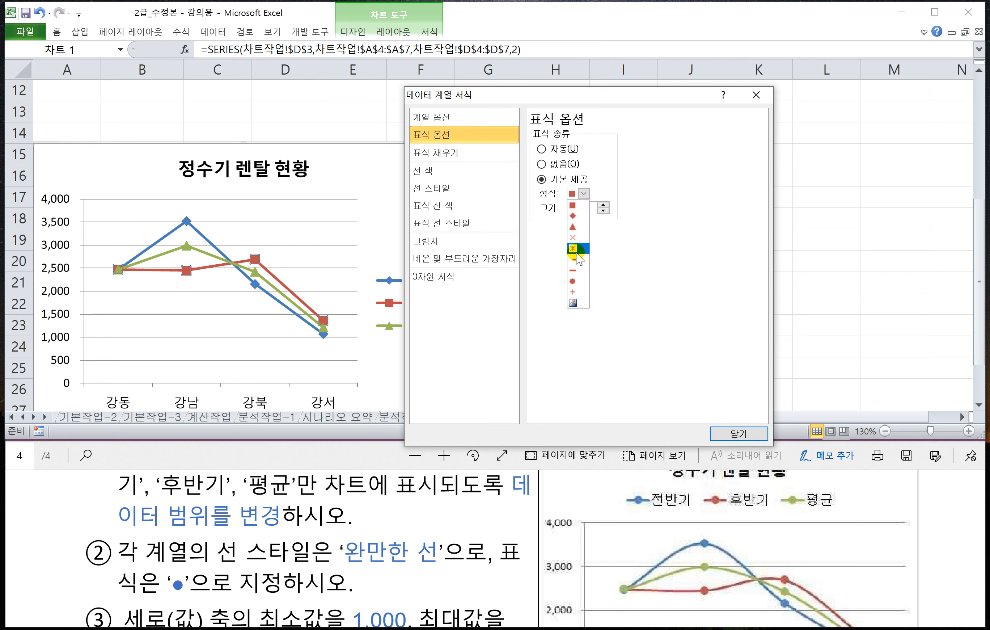
{"action": "left_click", "coordinate": [574, 282]}
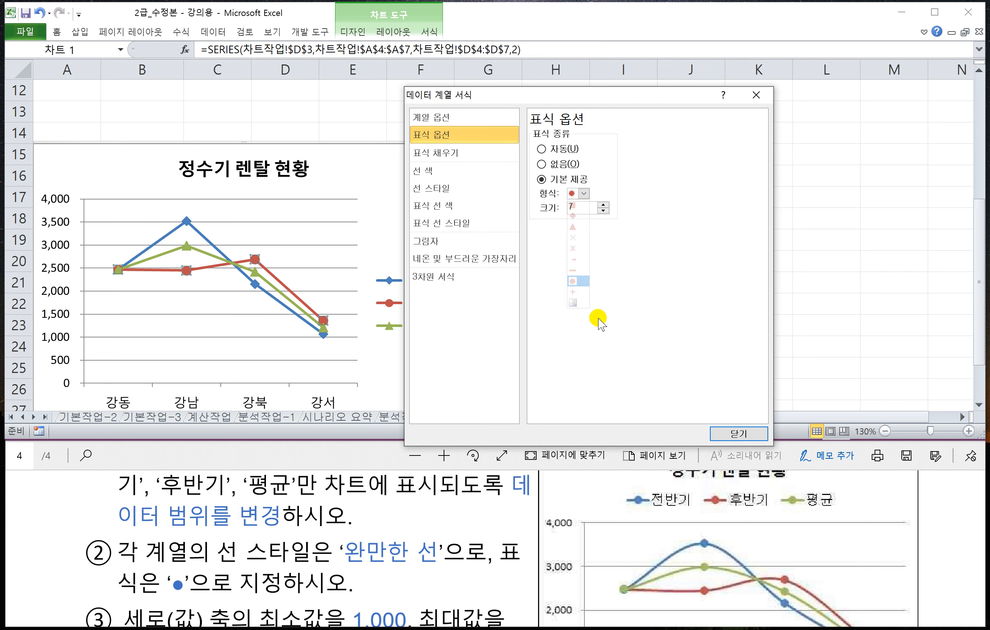
{"action": "left_click", "coordinate": [739, 433]}
Set the 평균 series' marker to the built-in circle (●)
{"action": "left_click", "coordinate": [255, 278]}
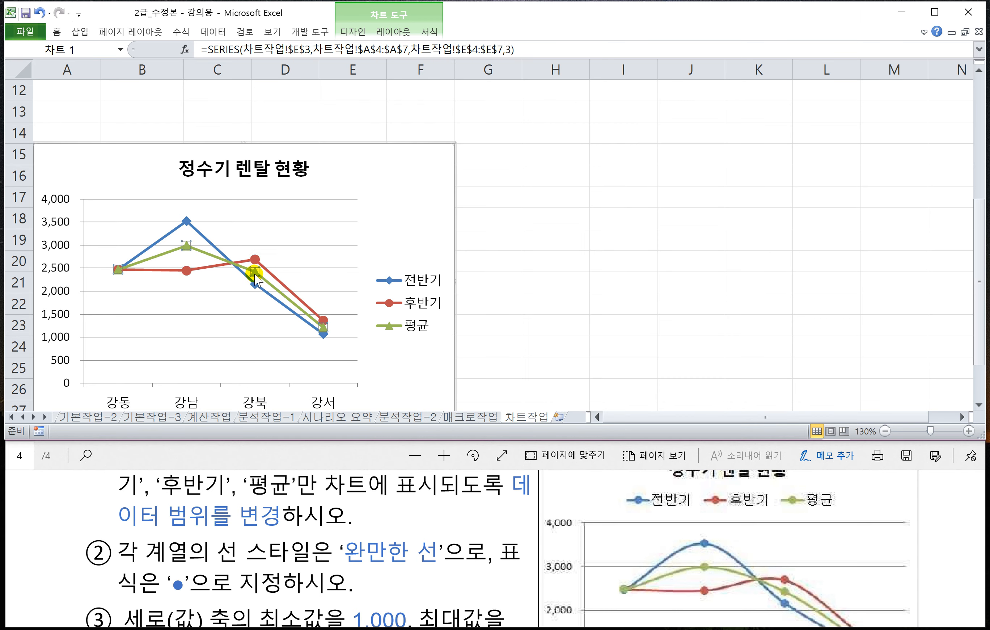
{"action": "right_click", "coordinate": [255, 279]}
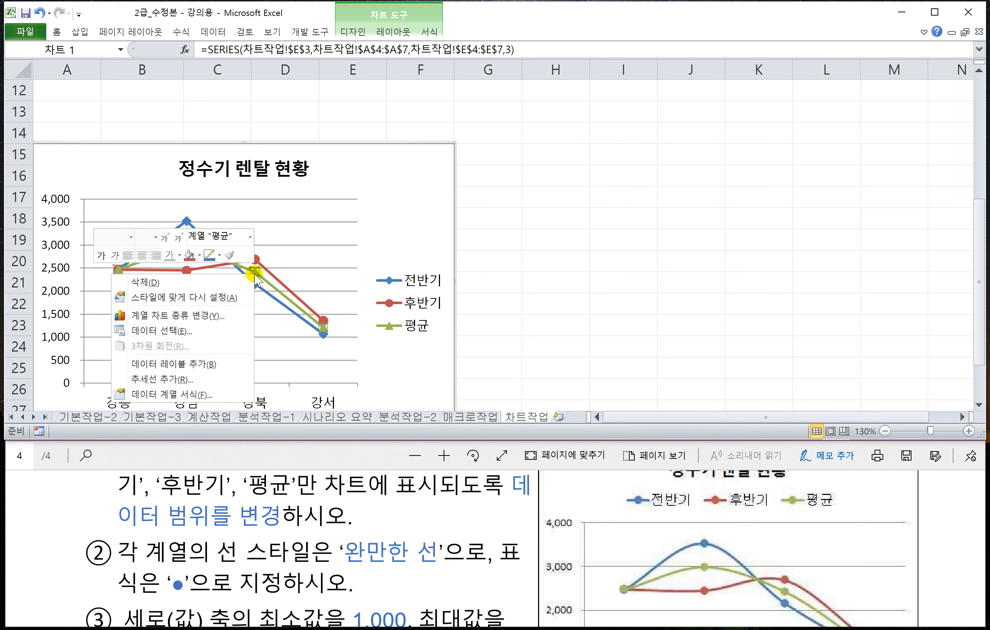
{"action": "left_click", "coordinate": [177, 393]}
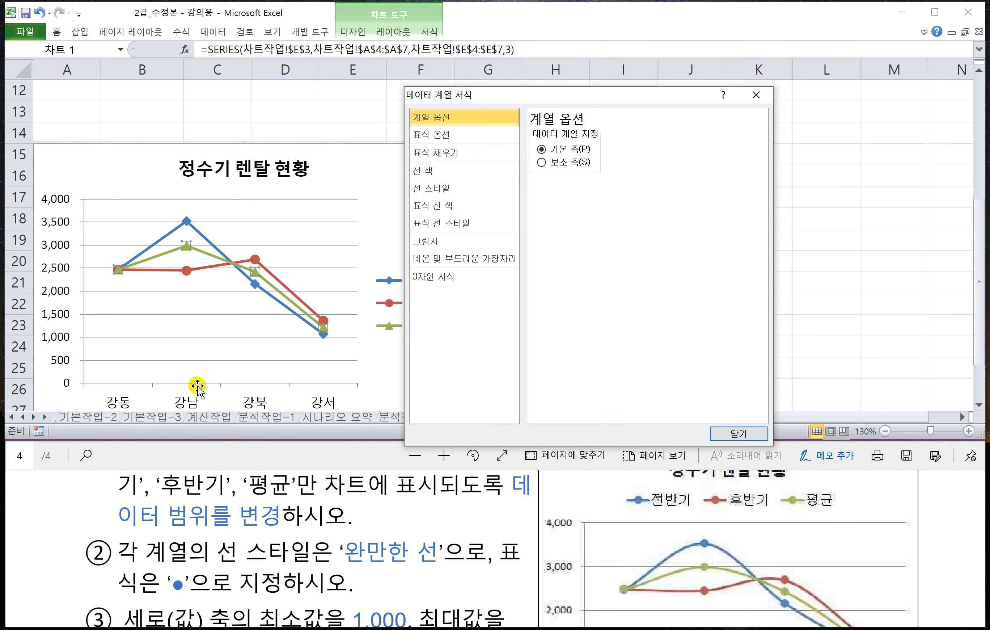
{"action": "left_click", "coordinate": [444, 139]}
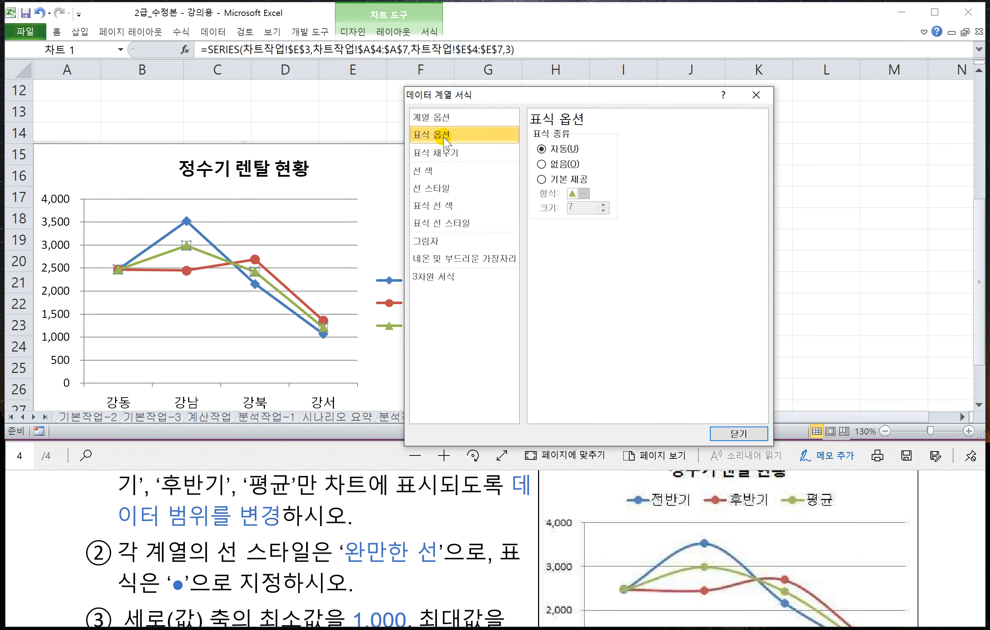
{"action": "left_click", "coordinate": [541, 179]}
{"action": "left_click", "coordinate": [582, 194]}
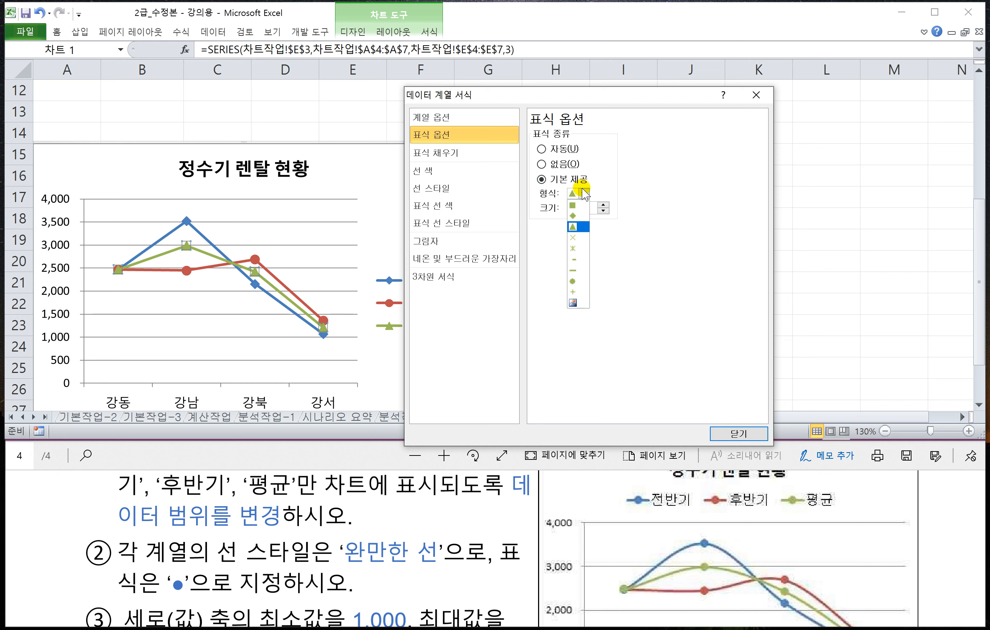
{"action": "left_click", "coordinate": [572, 281]}
{"action": "left_click", "coordinate": [724, 433]}
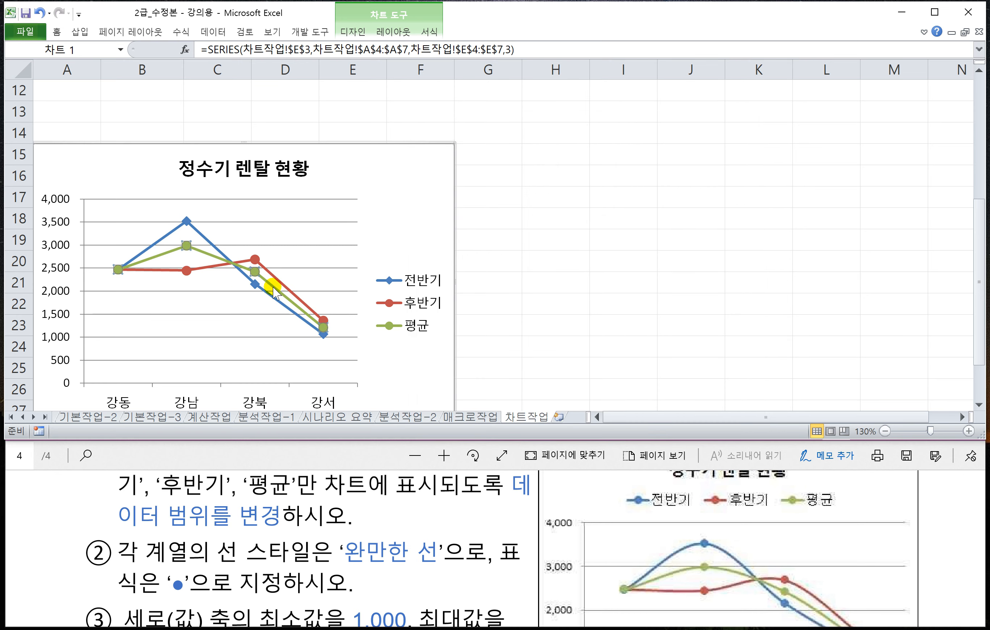
Check the marker options of the 후반기 series
{"action": "left_click", "coordinate": [187, 271]}
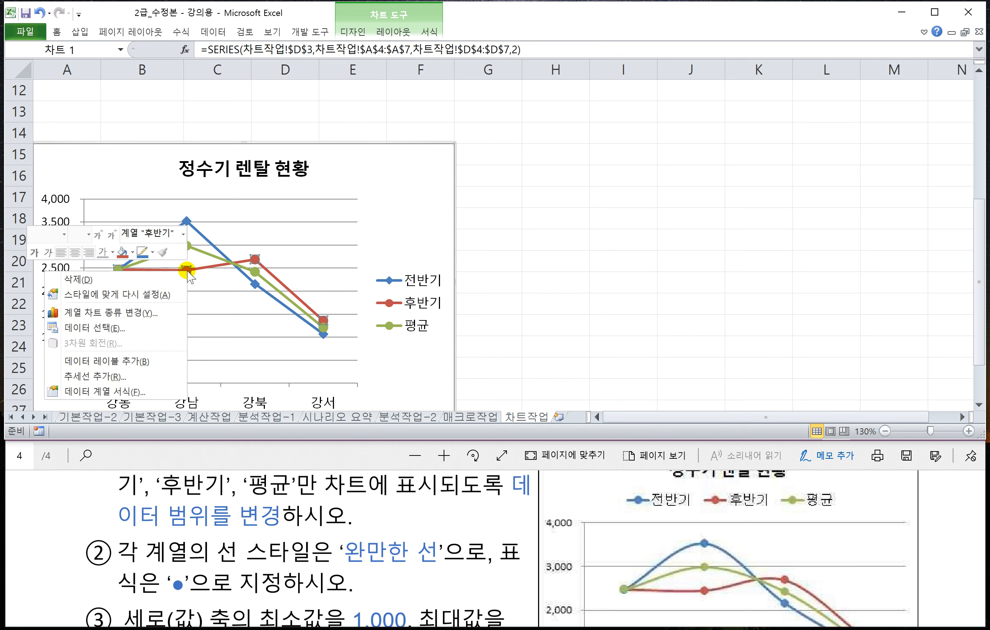
{"action": "right_click", "coordinate": [187, 271]}
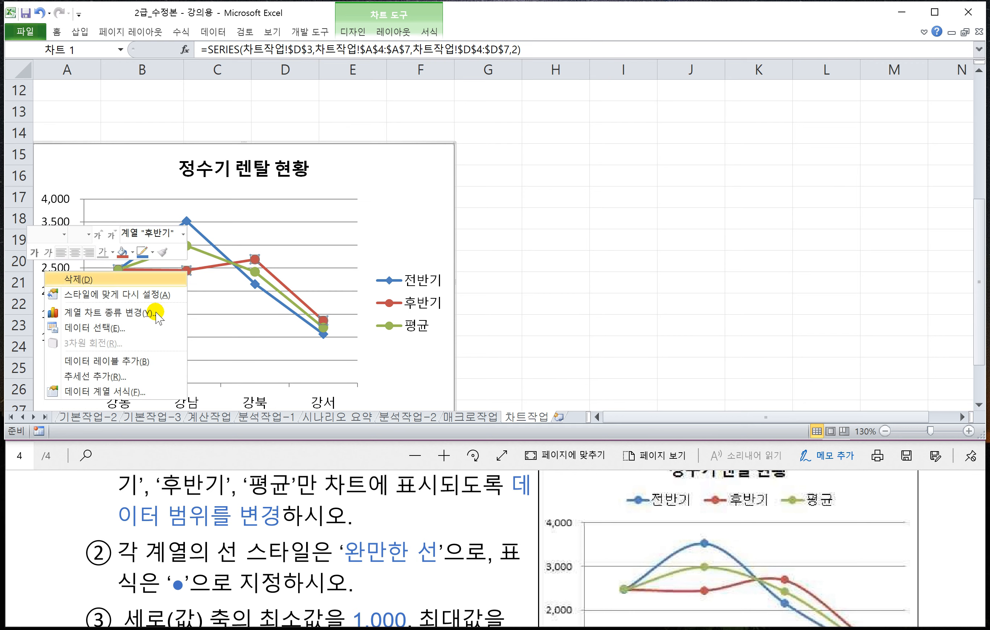
{"action": "left_click", "coordinate": [123, 390]}
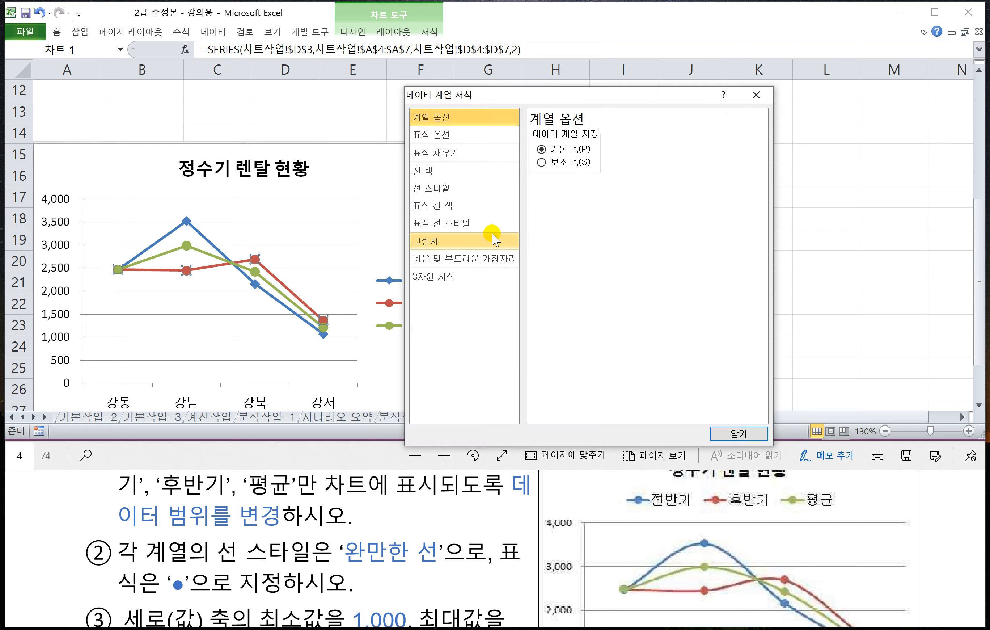
{"action": "left_click", "coordinate": [444, 140]}
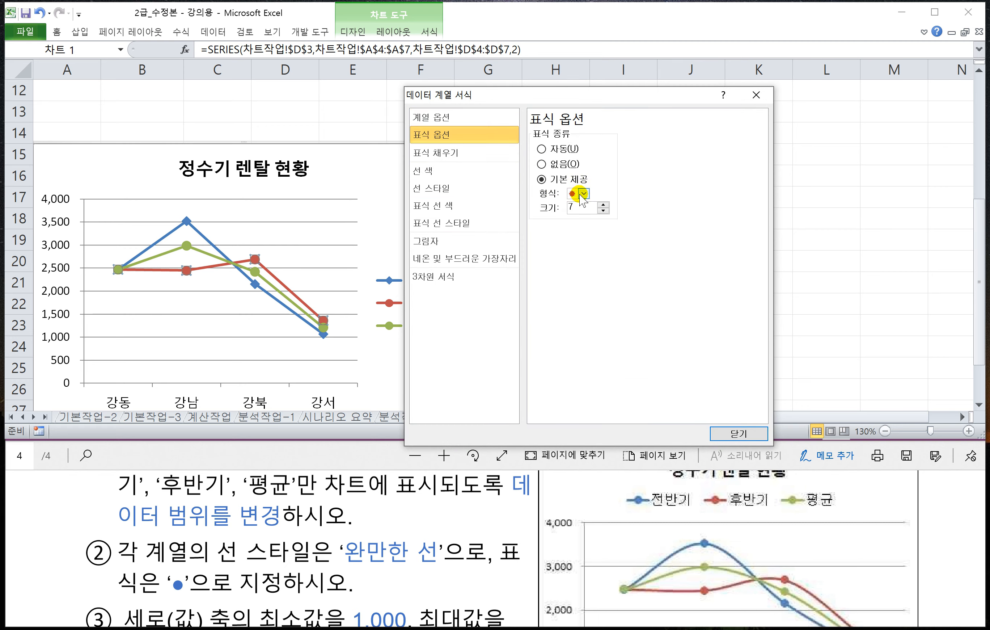
{"action": "left_click", "coordinate": [719, 432]}
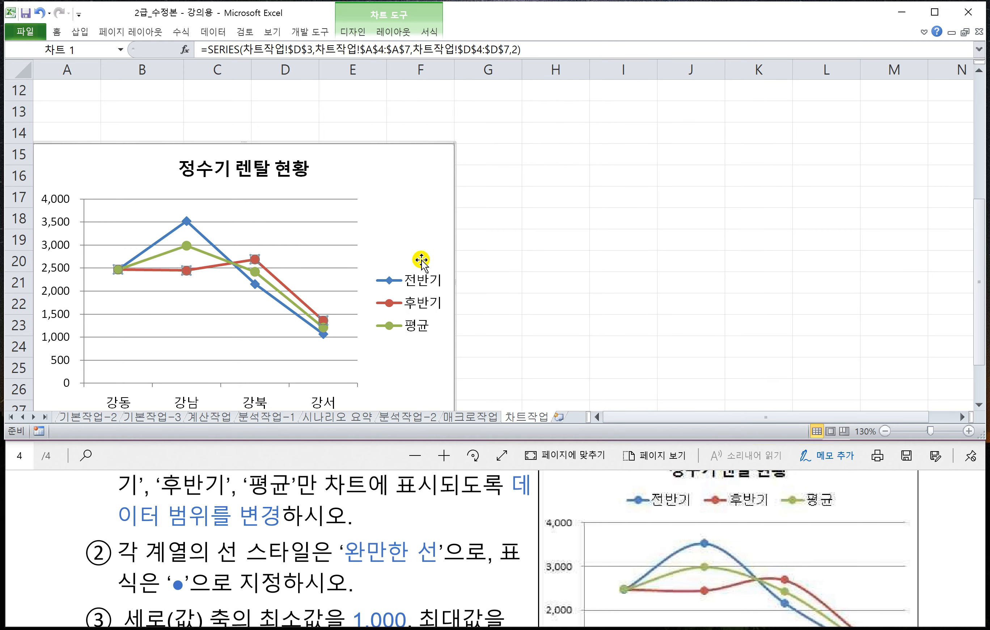
Set the 전반기 series' marker to the built-in circle (●)
{"action": "right_click", "coordinate": [255, 284]}
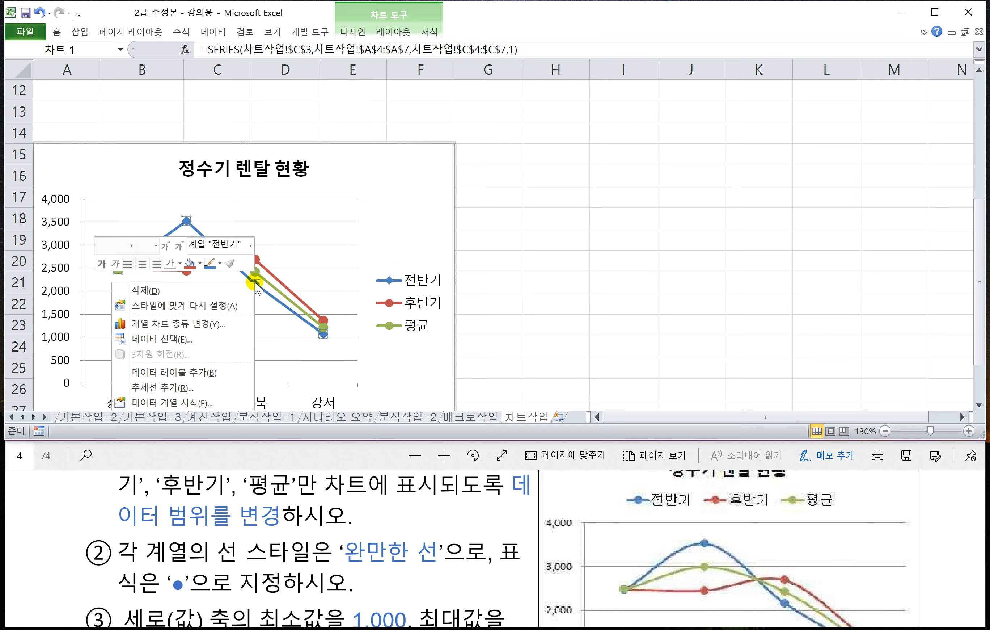
{"action": "left_click", "coordinate": [167, 402]}
{"action": "left_click", "coordinate": [437, 134]}
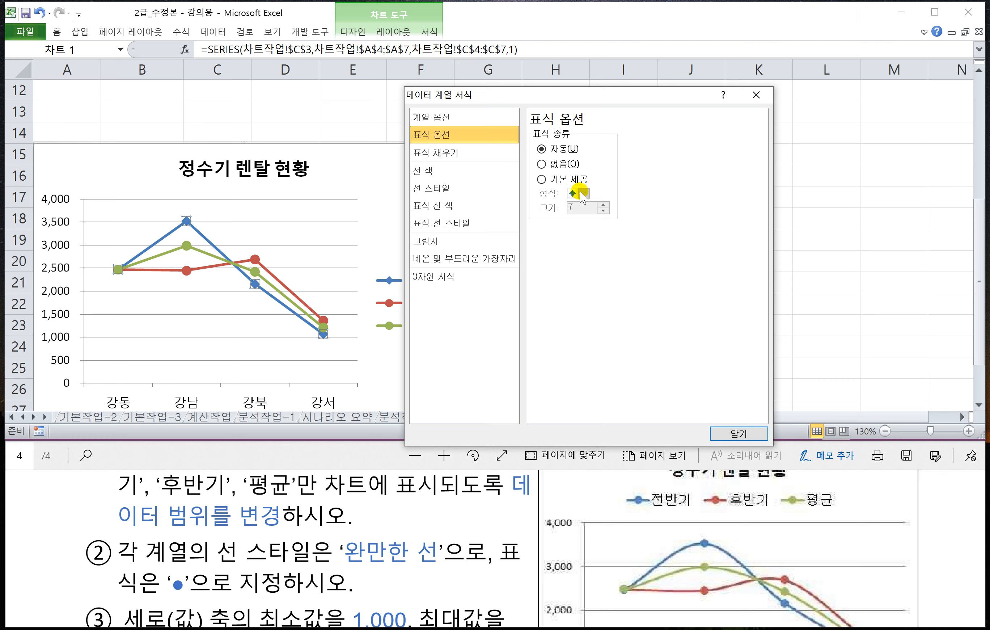
{"action": "left_click", "coordinate": [558, 181]}
{"action": "left_click", "coordinate": [584, 192]}
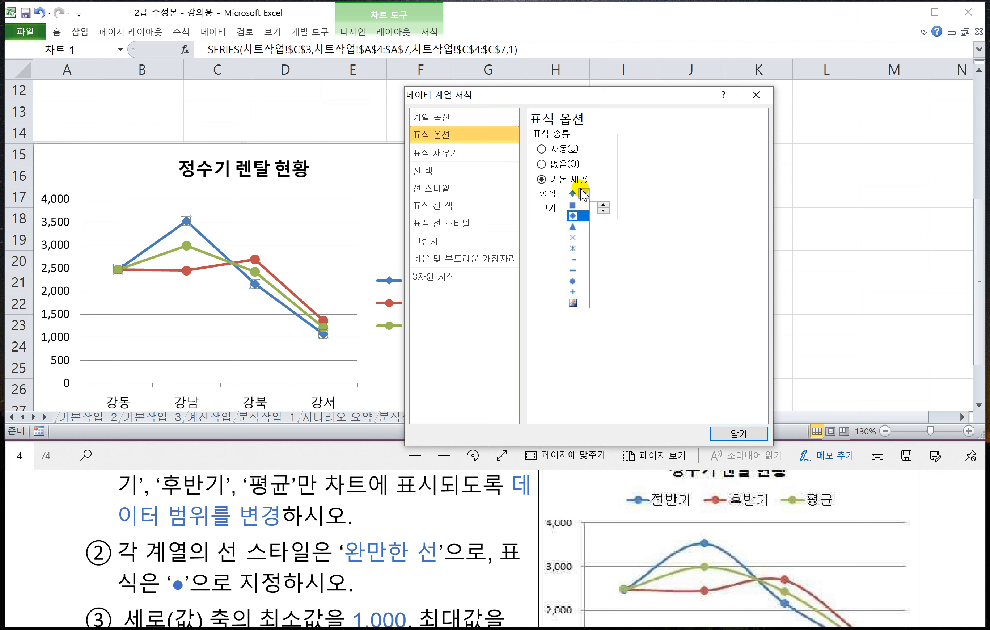
{"action": "left_click", "coordinate": [573, 281]}
{"action": "left_click", "coordinate": [733, 432]}
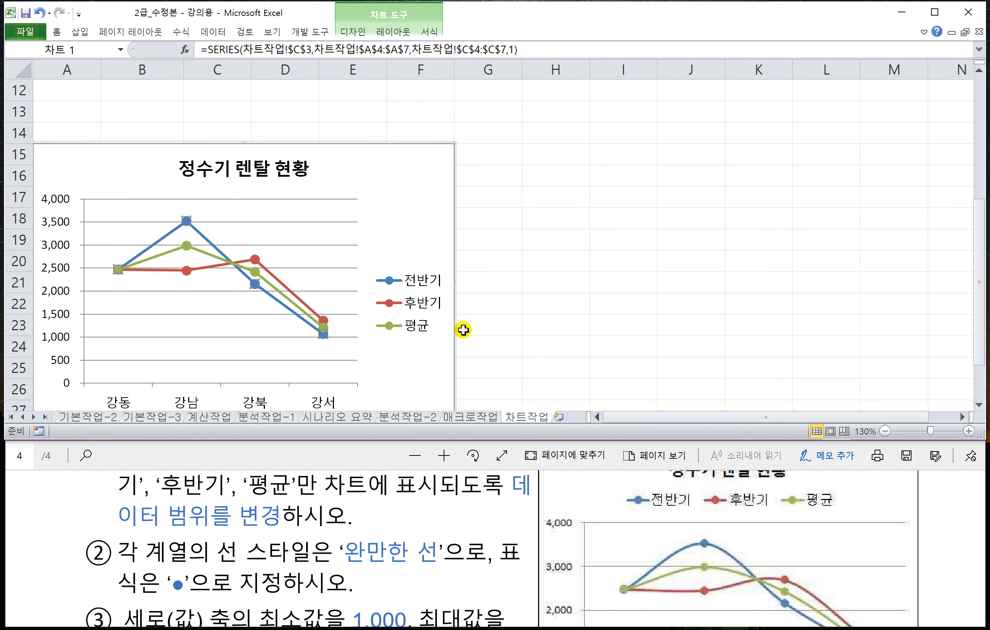
Examine the border style settings of the chart area, including the rounded corners option
{"action": "right_click", "coordinate": [372, 230]}
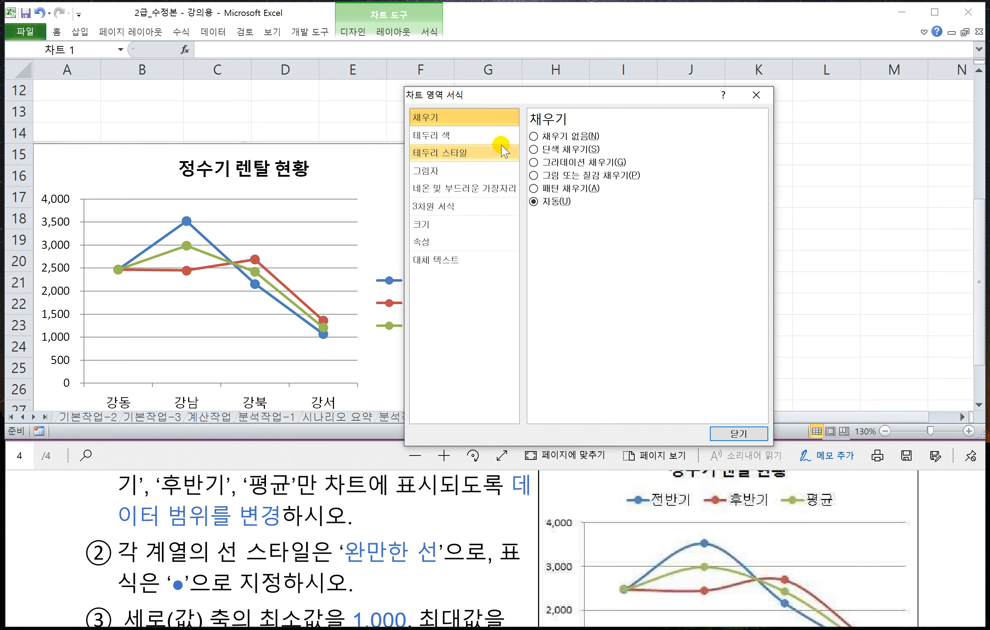
{"action": "left_click", "coordinate": [770, 100]}
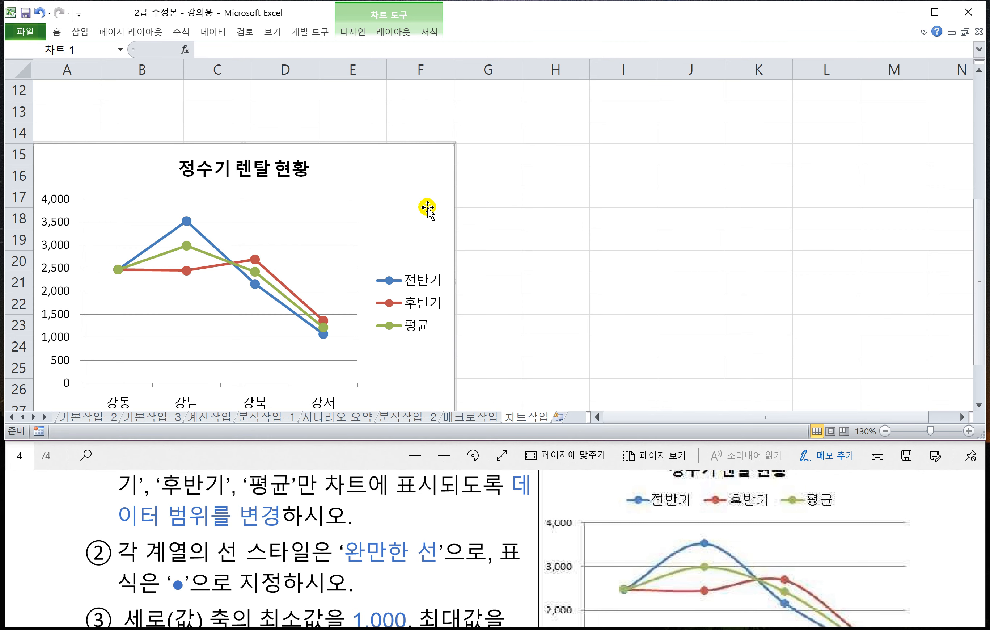
{"action": "right_click", "coordinate": [409, 206]}
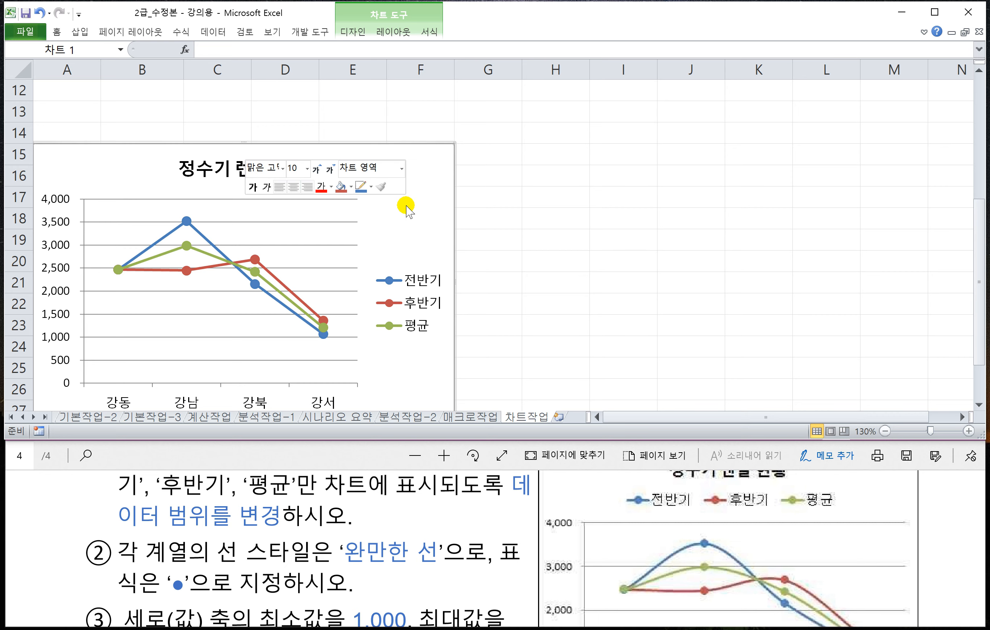
{"action": "left_click", "coordinate": [323, 451]}
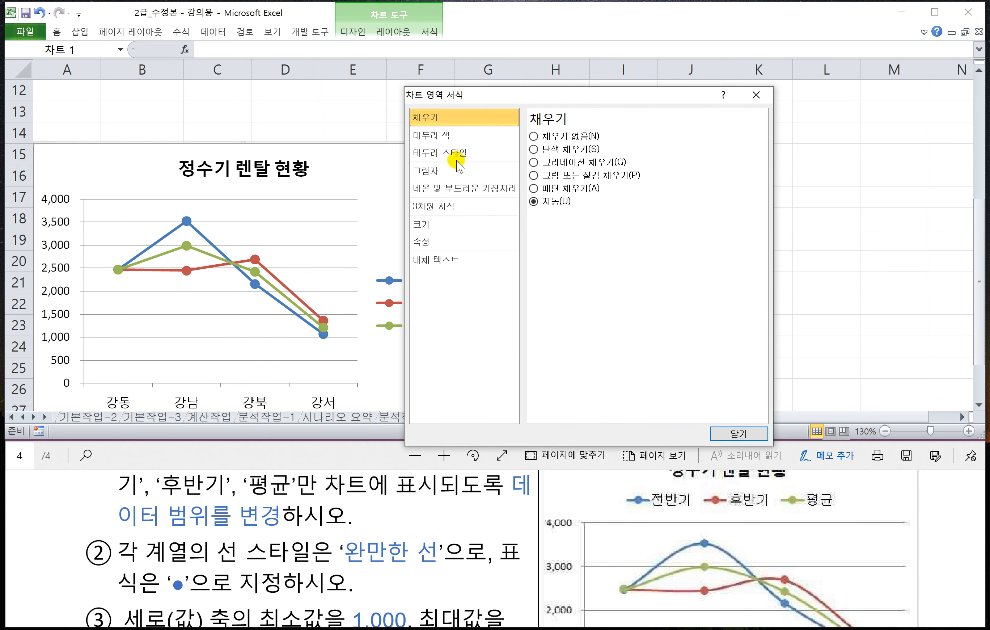
{"action": "left_click", "coordinate": [458, 160]}
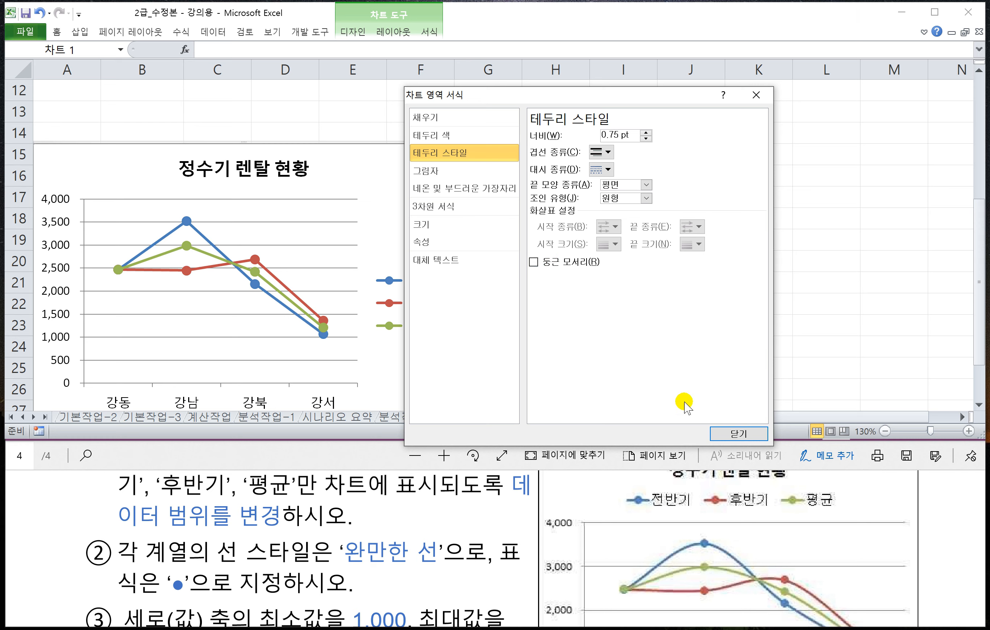
{"action": "left_click", "coordinate": [724, 433]}
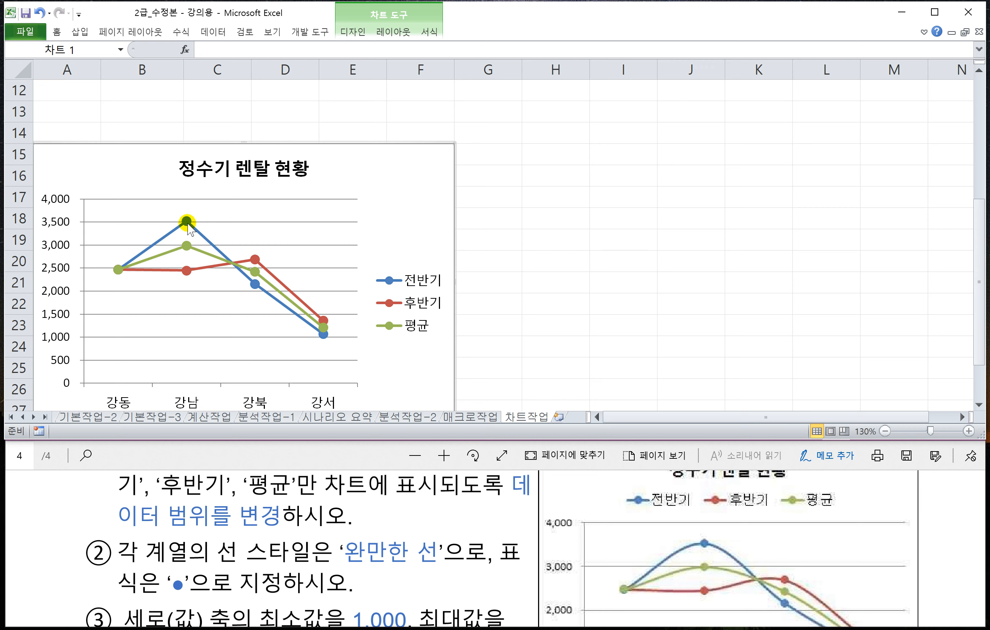
Turn on the smooth line (완만한 선) option for the 전반기 series of the chart
{"action": "mouse_move", "coordinate": [187, 224]}
{"action": "left_click", "coordinate": [187, 228]}
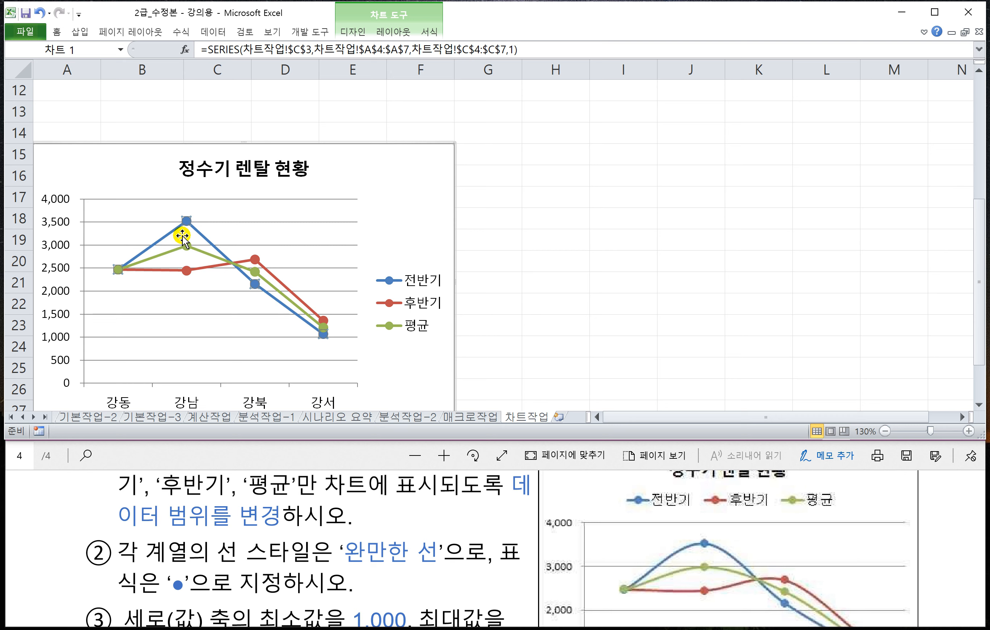
{"action": "right_click", "coordinate": [186, 229]}
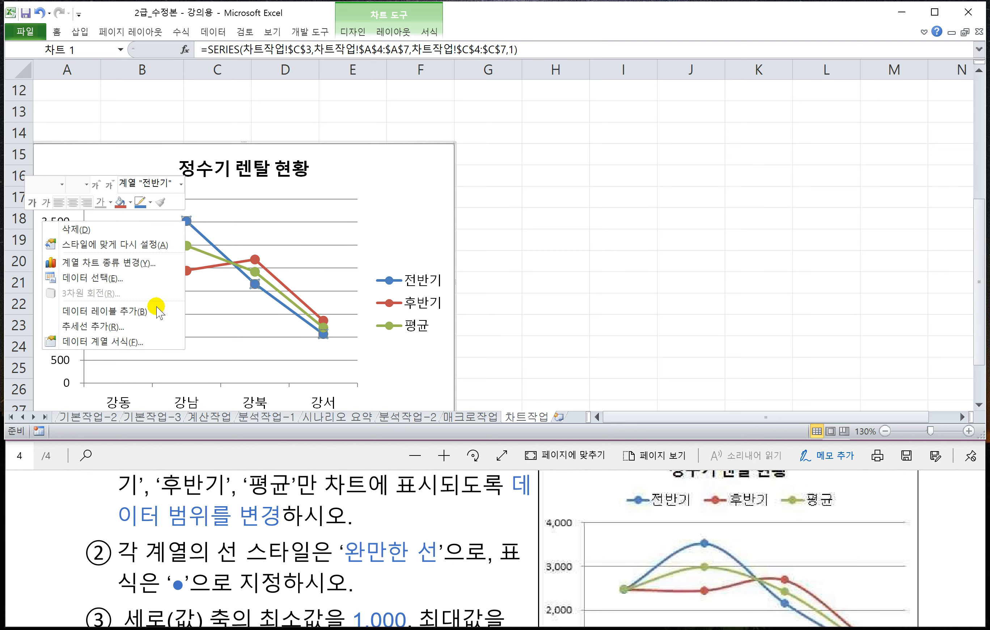
{"action": "left_click", "coordinate": [139, 342]}
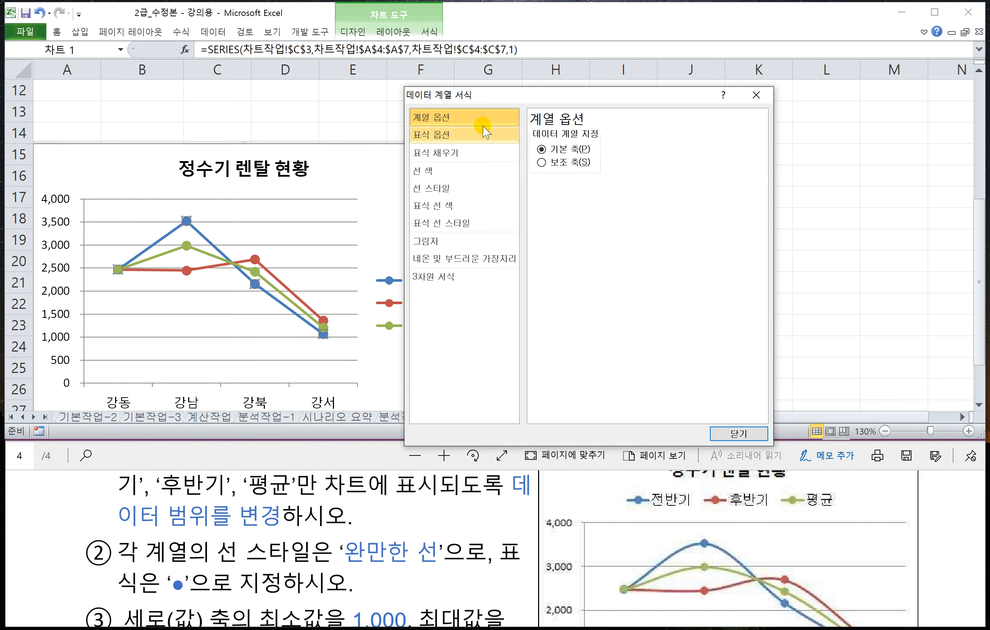
{"action": "left_click", "coordinate": [440, 135]}
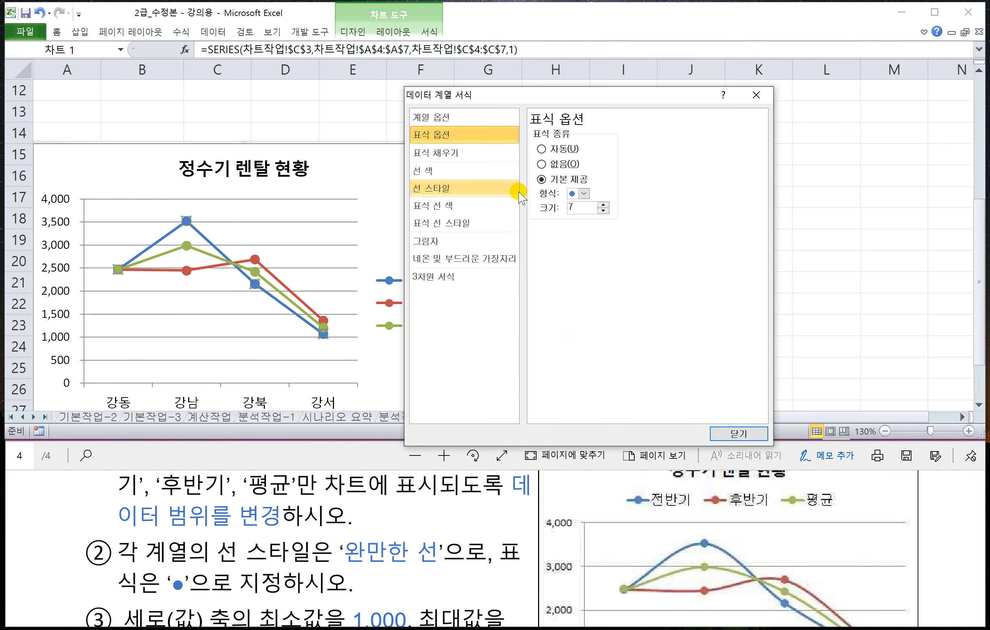
{"action": "left_click", "coordinate": [453, 192]}
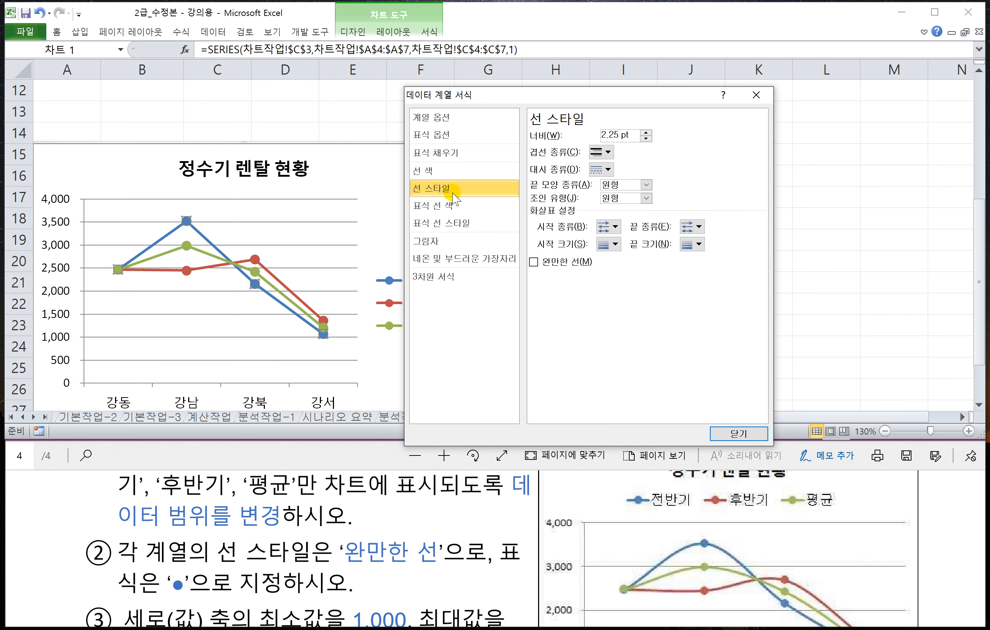
{"action": "left_click", "coordinate": [534, 262]}
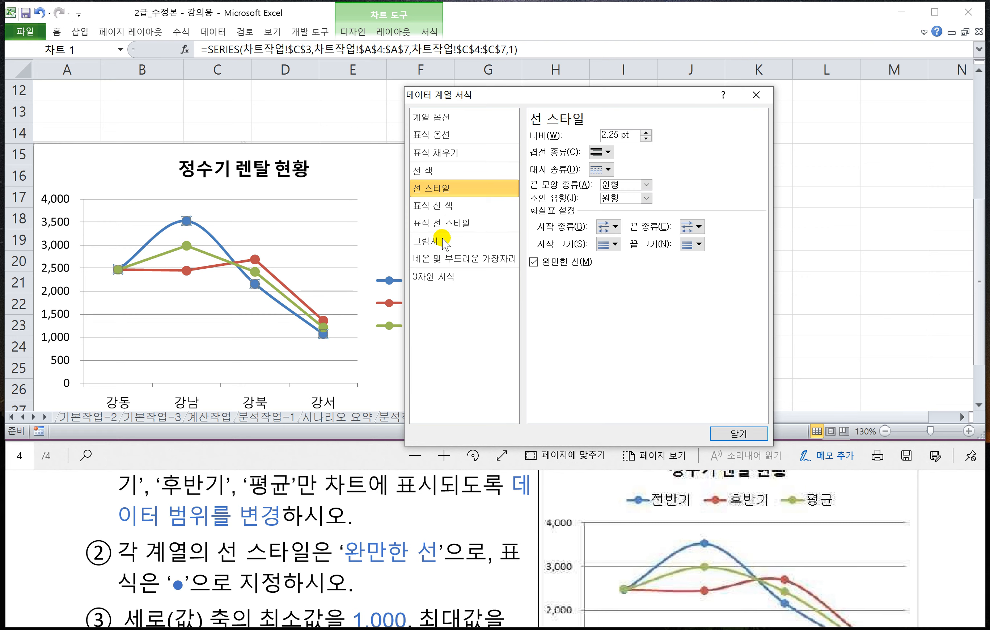
Apply the smooth line (완만한 선) style to the 평균 series, with the exam PDF brought back into view
{"action": "left_click_drag", "start_coordinate": [503, 90], "coordinate": [456, 84]}
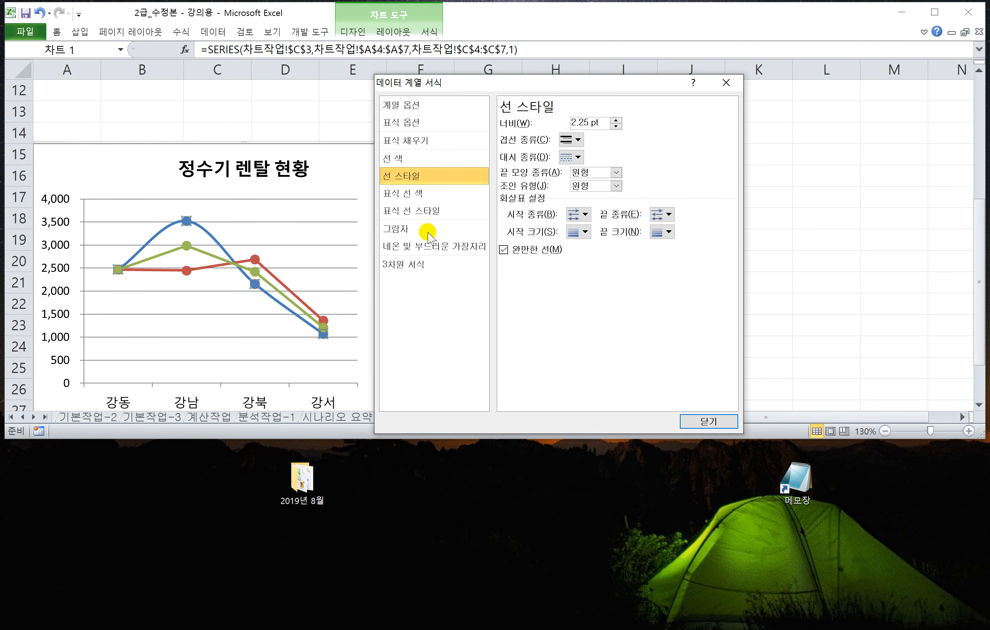
{"action": "key", "text": "alt+Tab"}
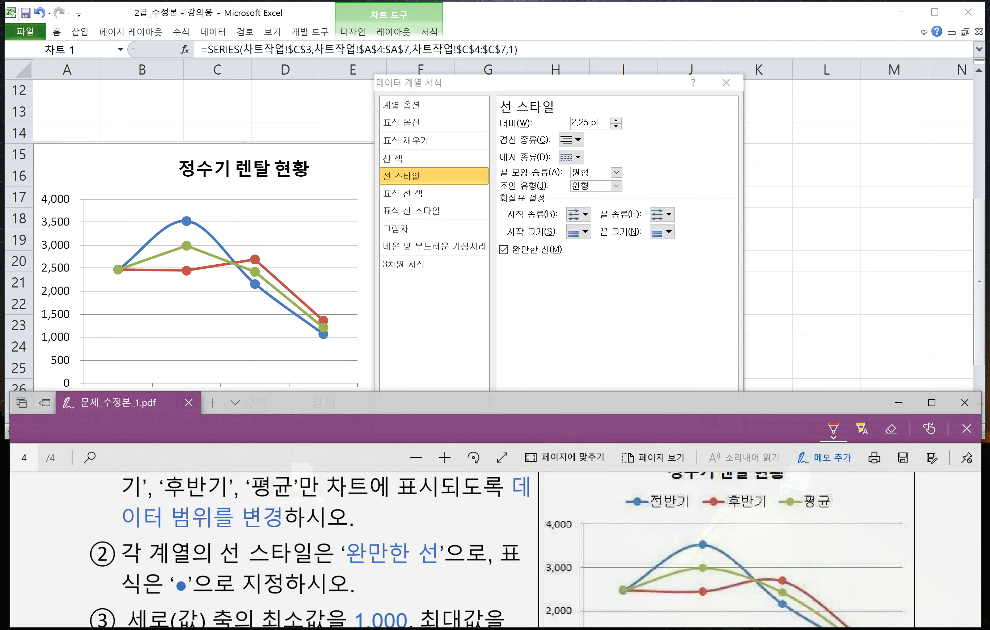
{"action": "left_click_drag", "start_coordinate": [501, 85], "coordinate": [519, 72]}
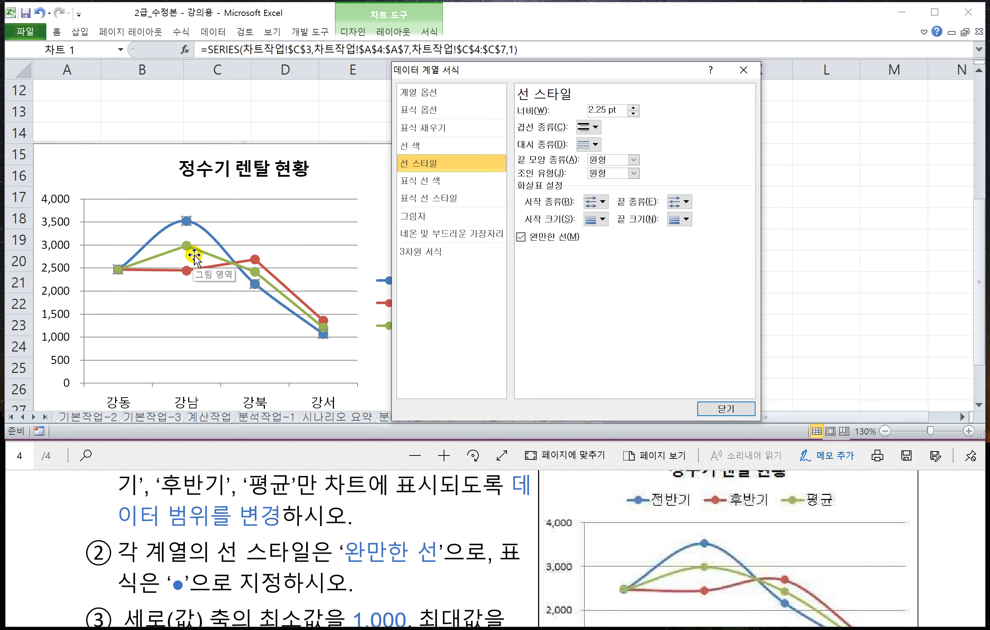
{"action": "left_click", "coordinate": [189, 246]}
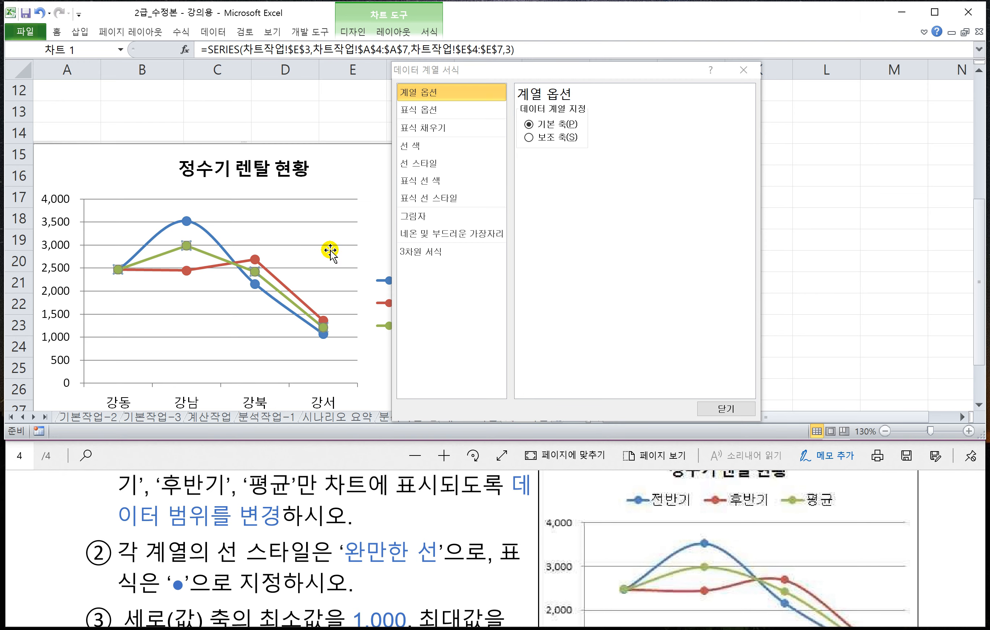
{"action": "left_click", "coordinate": [408, 163]}
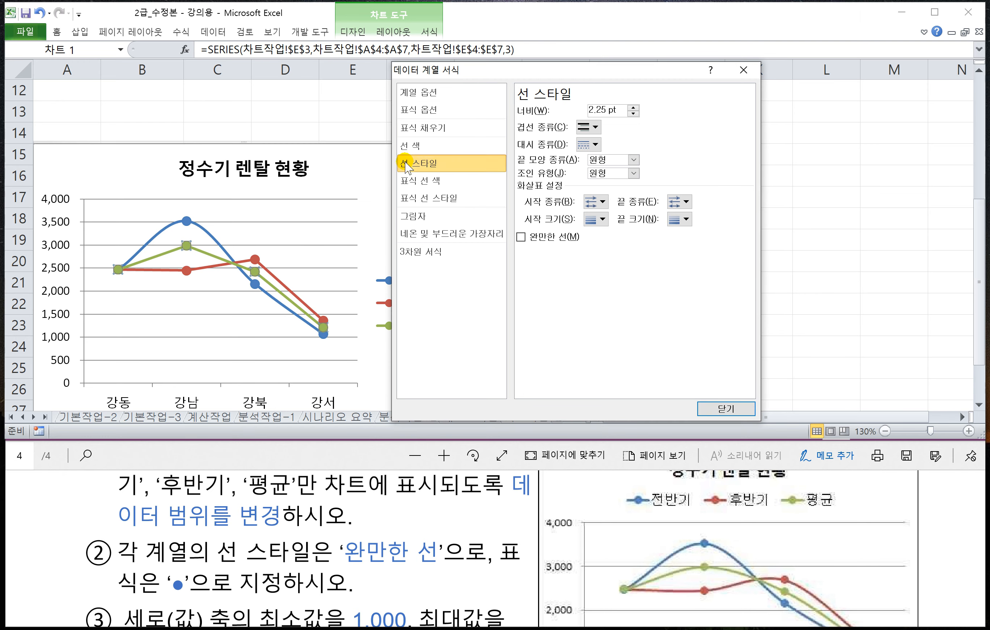
{"action": "left_click", "coordinate": [534, 238]}
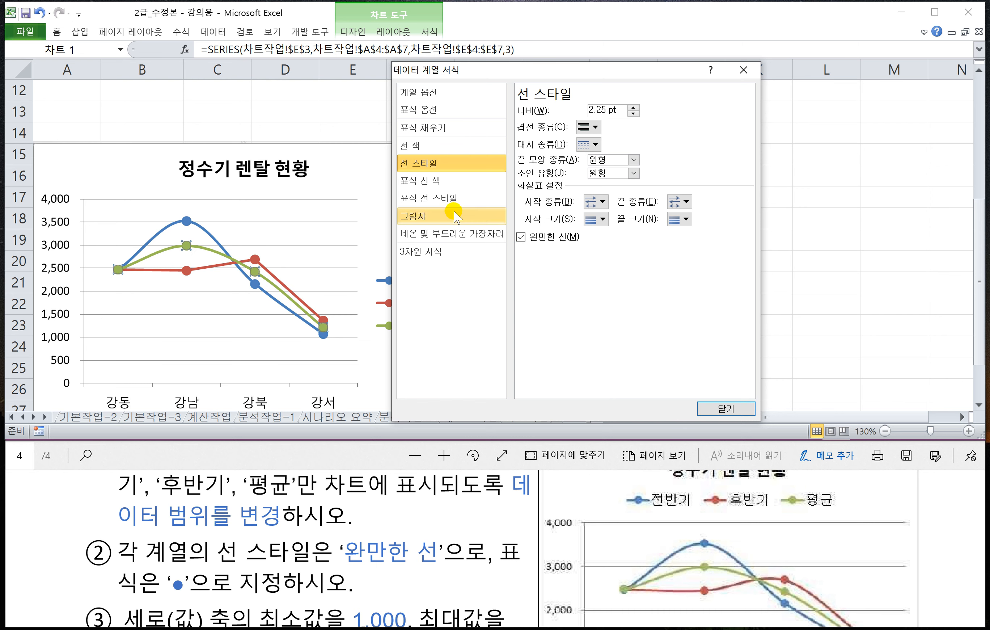
Make the 후반기 series a smooth line (완만한 선) and finish the series formatting
{"action": "left_click", "coordinate": [195, 271]}
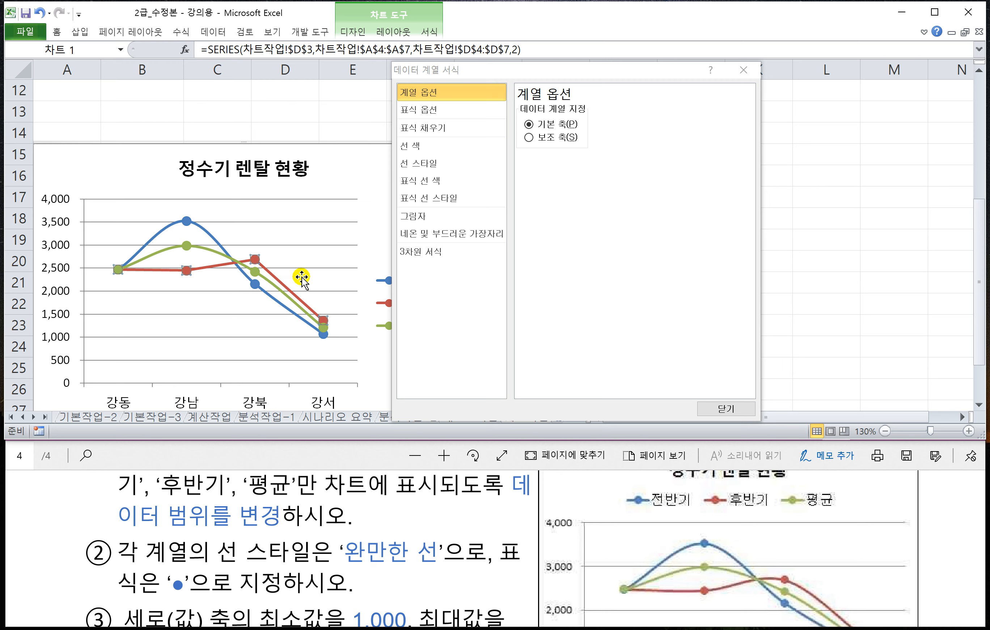
{"action": "left_click", "coordinate": [421, 166]}
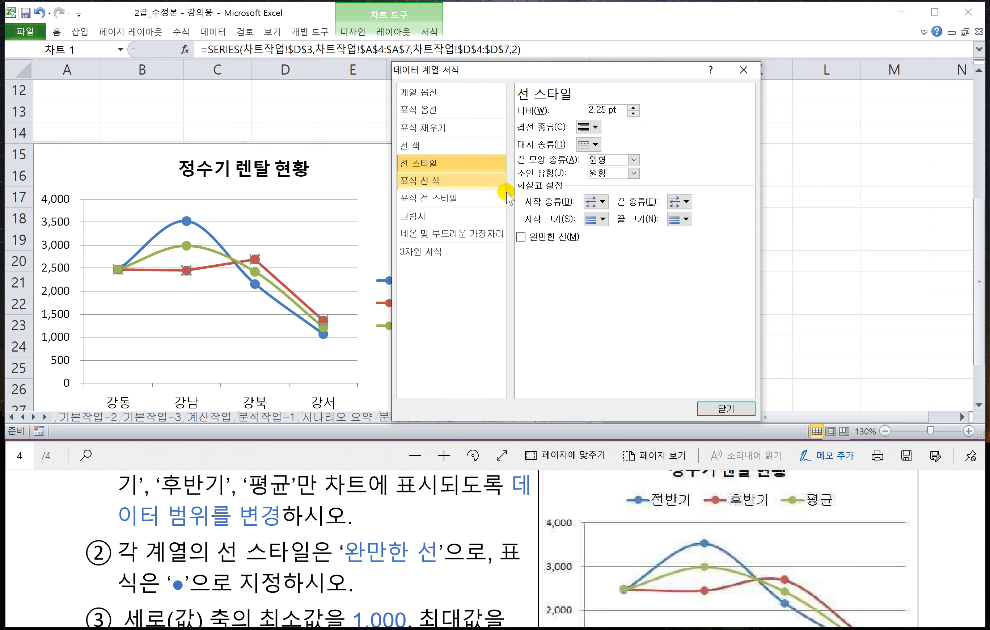
{"action": "left_click", "coordinate": [521, 237]}
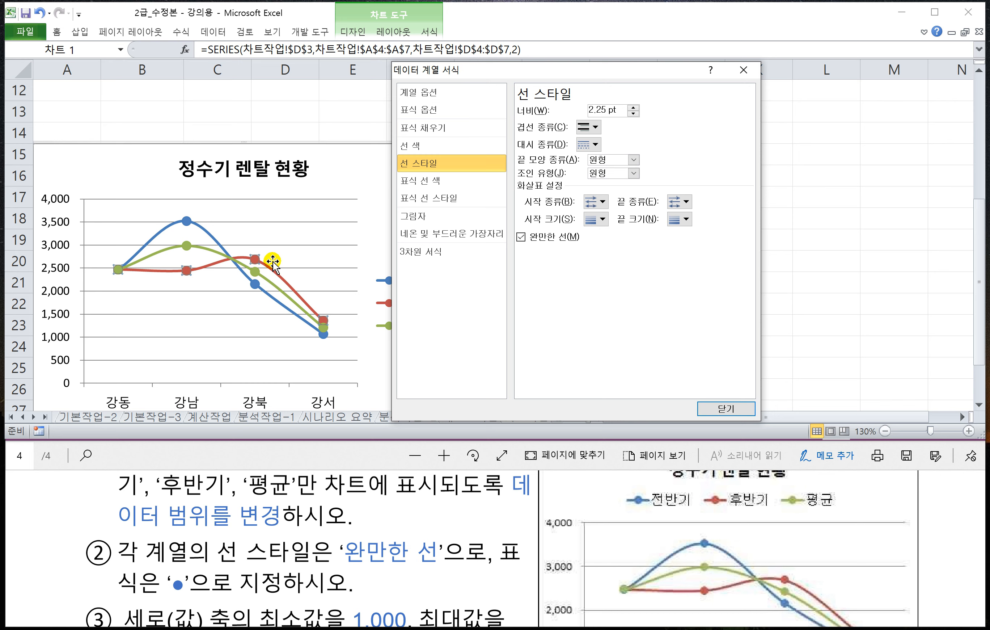
{"action": "left_click", "coordinate": [723, 408]}
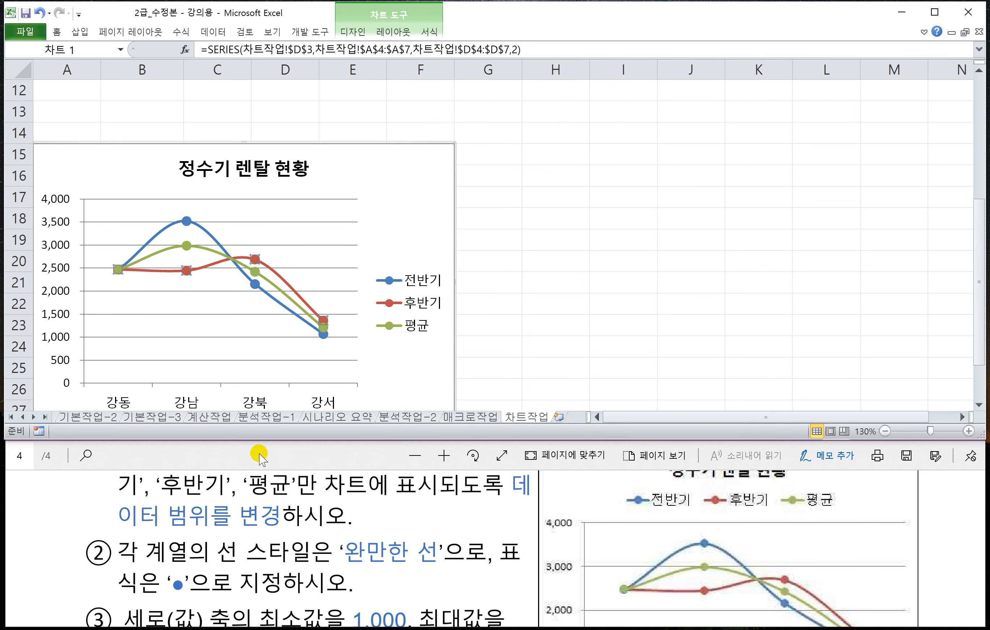
Fix the chart's vertical value axis to a minimum of 1000, a maximum of 4000 and a major unit of 1000
{"action": "left_click", "coordinate": [275, 537]}
{"action": "scroll", "coordinate": [275, 537], "scroll_direction": "down", "scroll_amount": 3}
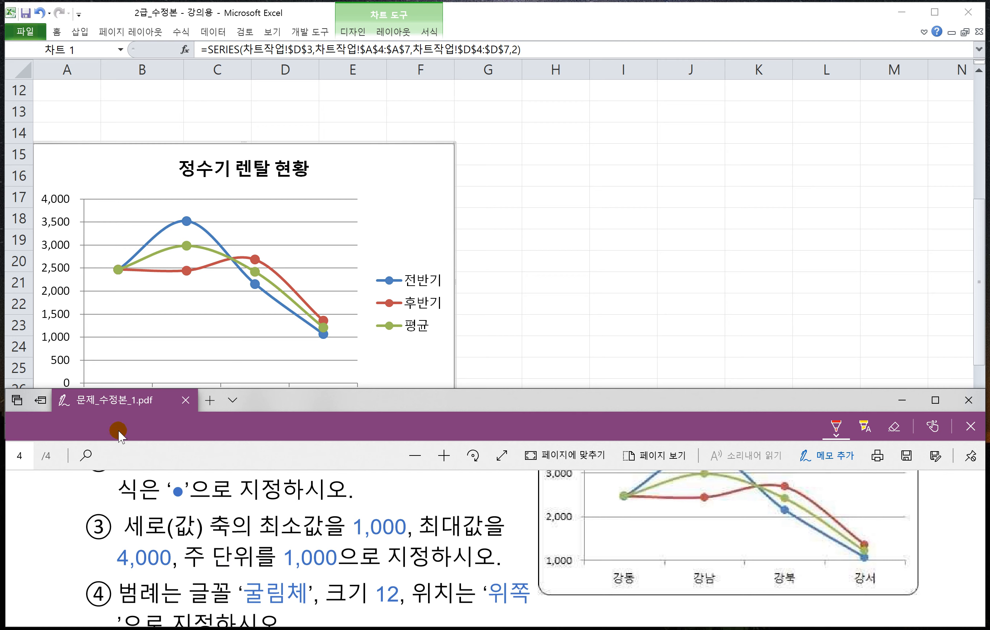
{"action": "left_click", "coordinate": [62, 336]}
{"action": "left_click", "coordinate": [64, 337]}
{"action": "double_click", "coordinate": [63, 336]}
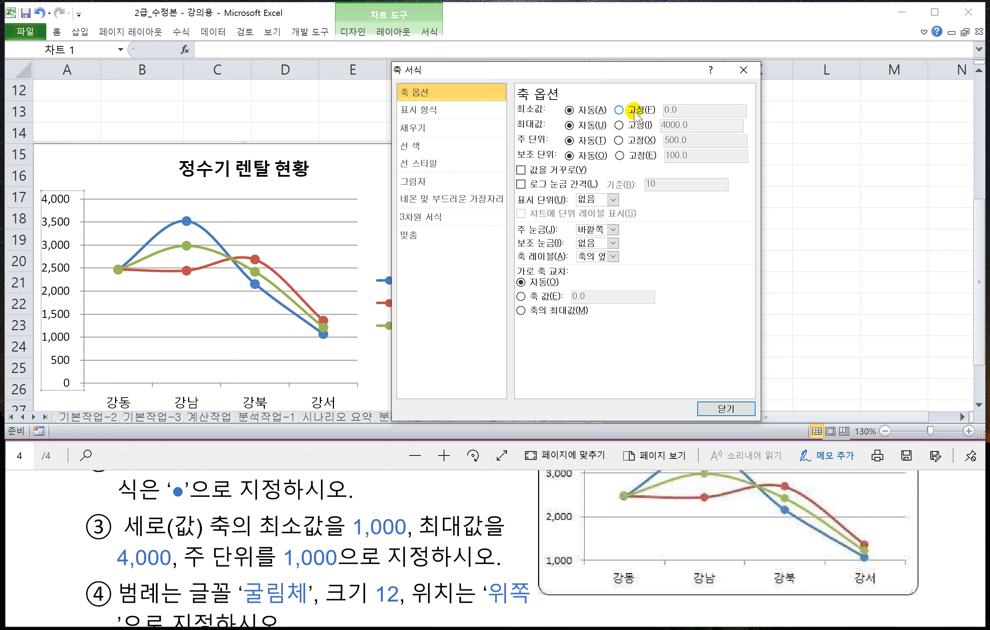
{"action": "left_click", "coordinate": [620, 110]}
{"action": "left_click", "coordinate": [619, 125]}
{"action": "left_click", "coordinate": [619, 140]}
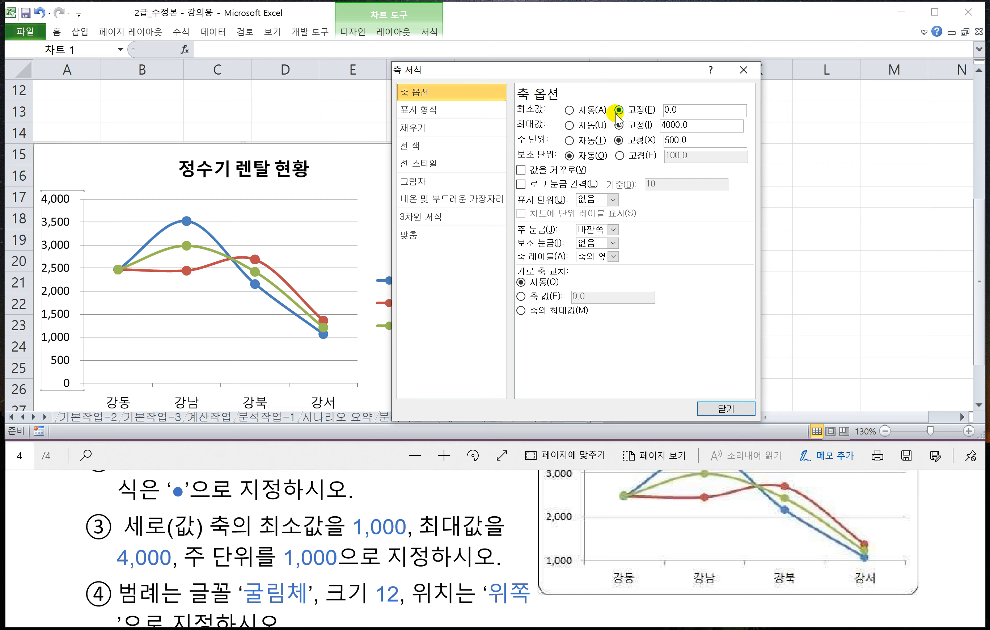
{"action": "left_click_drag", "start_coordinate": [689, 111], "coordinate": [595, 107]}
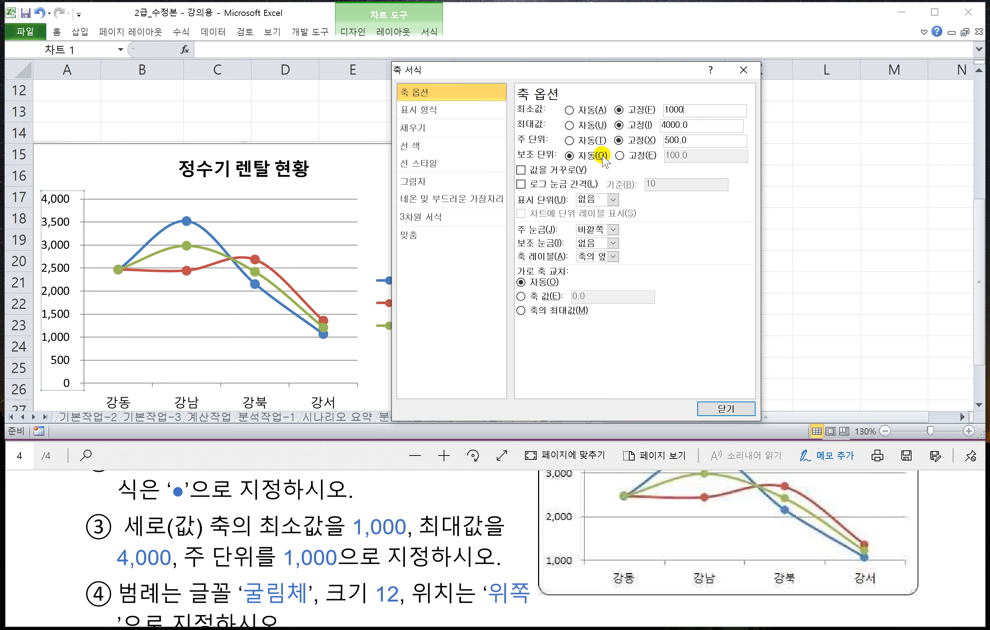
{"action": "left_click", "coordinate": [707, 124]}
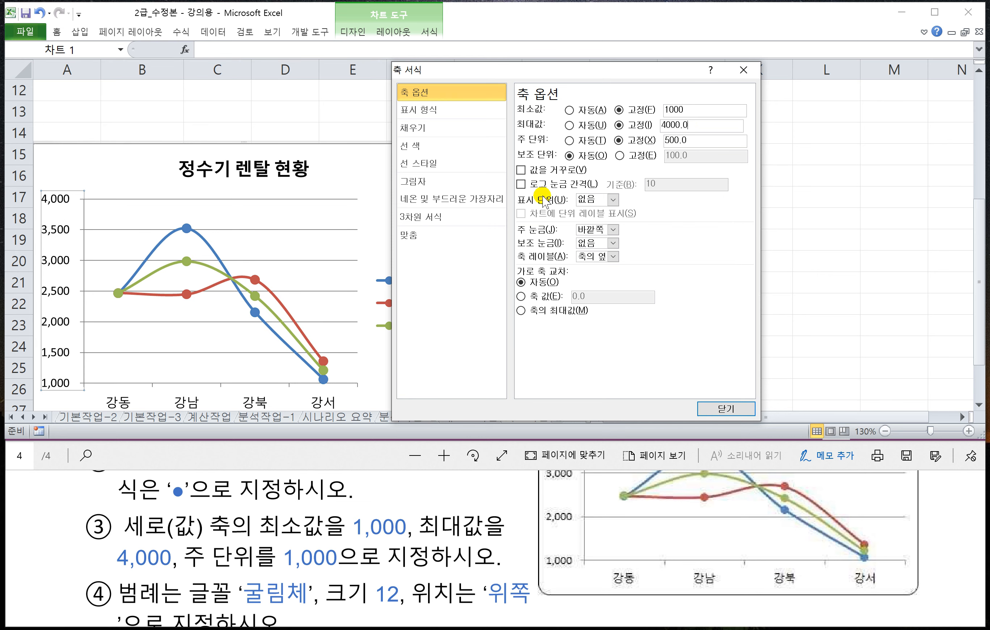
{"action": "double_click", "coordinate": [690, 140]}
{"action": "left_click", "coordinate": [736, 408]}
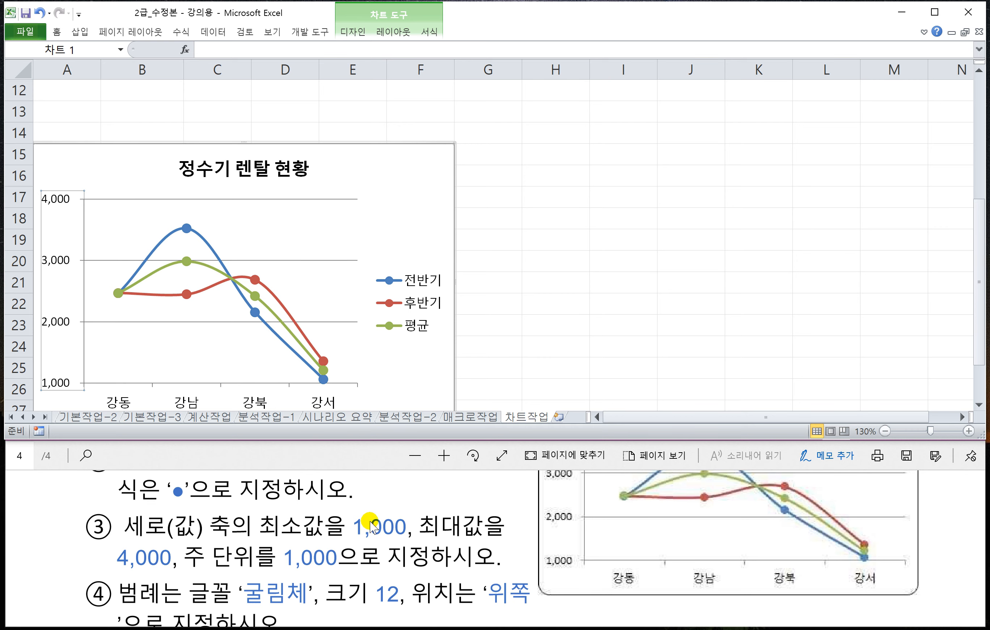
Set the chart legend's font to 굴림체 at size 12
{"action": "left_click", "coordinate": [356, 461]}
{"action": "scroll", "coordinate": [383, 577], "scroll_direction": "down", "scroll_amount": 2}
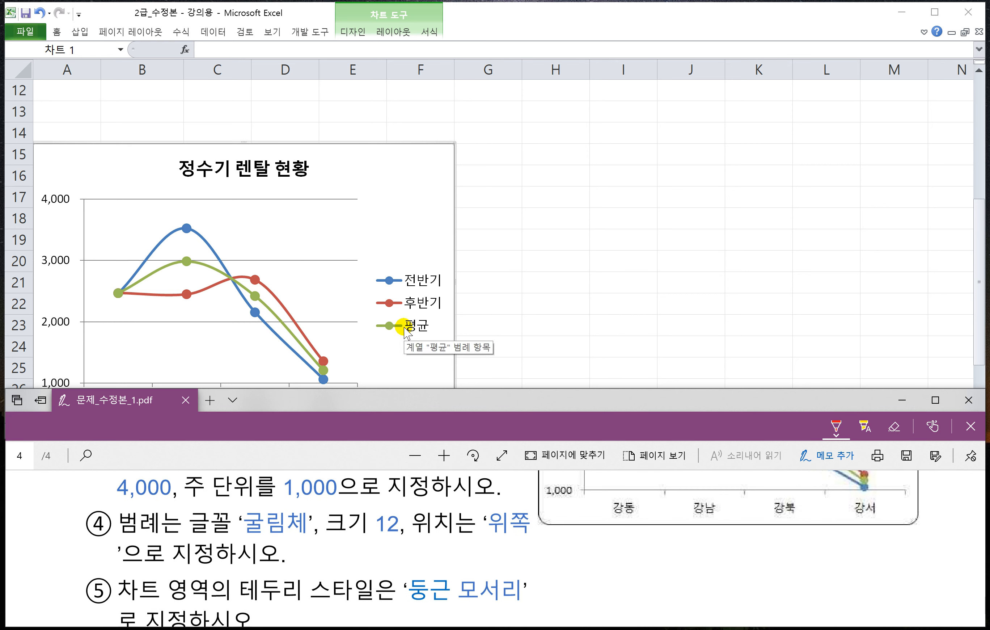
{"action": "left_click", "coordinate": [420, 284]}
{"action": "left_click", "coordinate": [421, 284]}
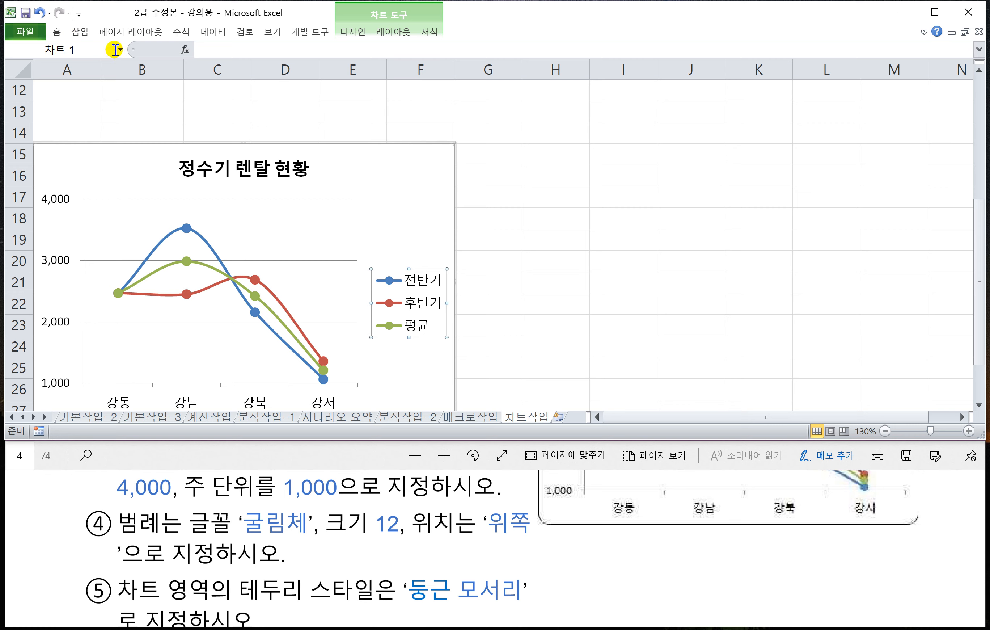
{"action": "key", "text": "ctrl+F1"}
{"action": "left_click", "coordinate": [58, 33]}
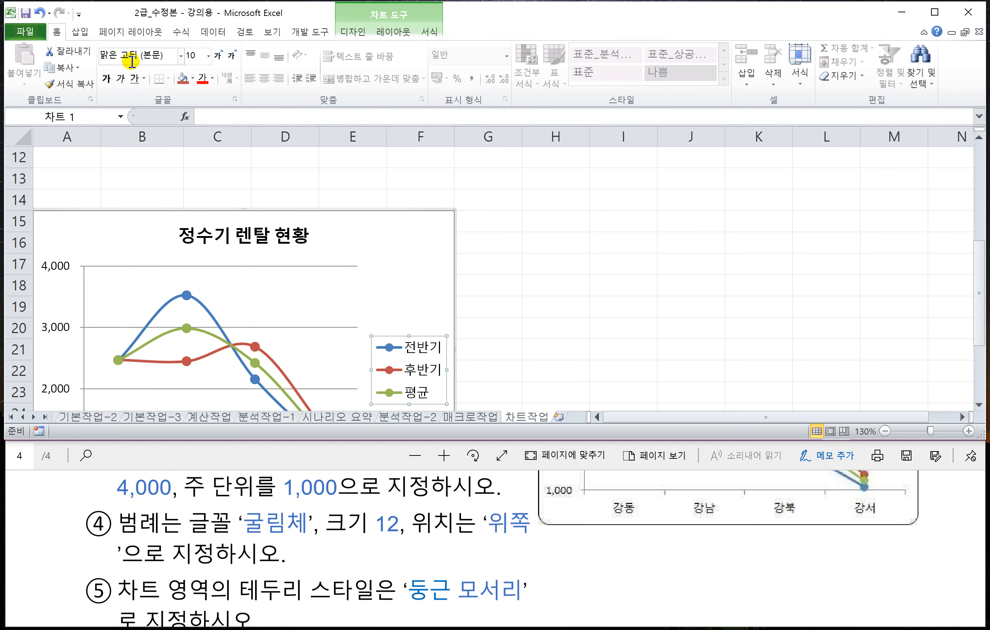
{"action": "left_click", "coordinate": [146, 61]}
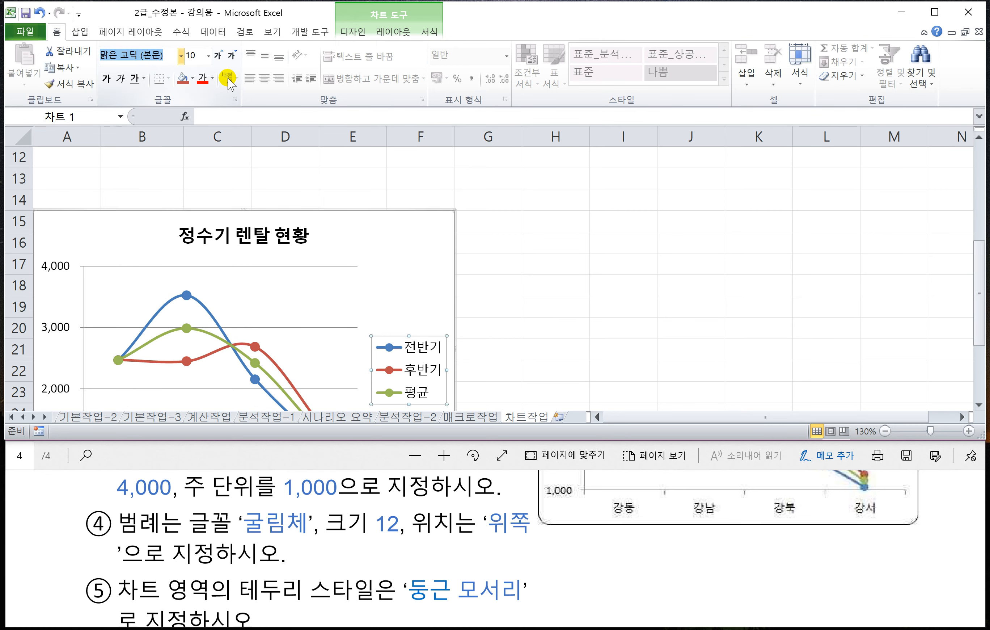
{"action": "type", "text": "굴"}
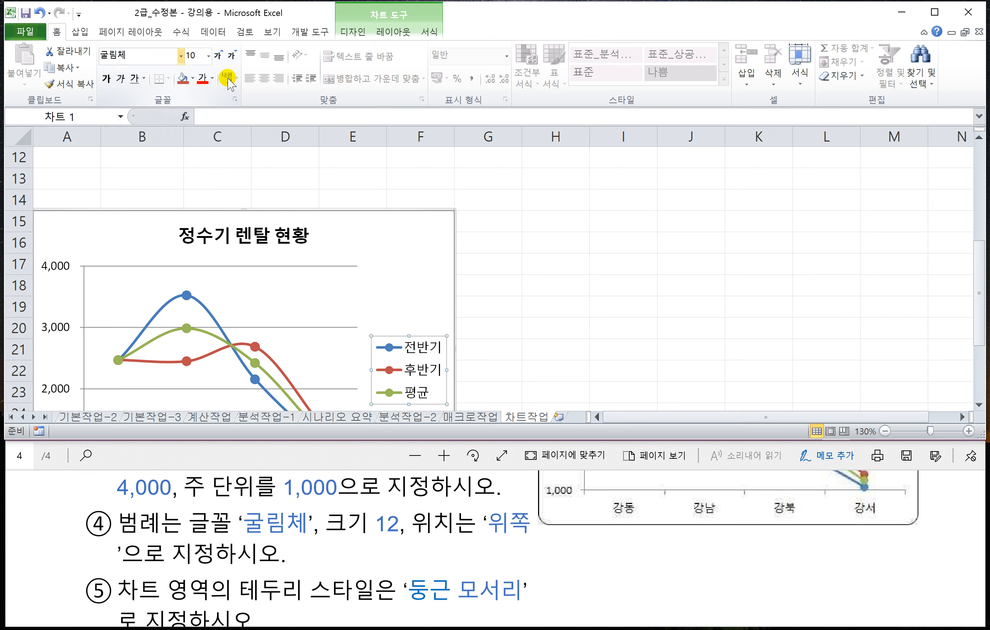
{"action": "type", "text": "림체"}
{"action": "key", "text": "Tab"}
{"action": "type", "text": "1"}
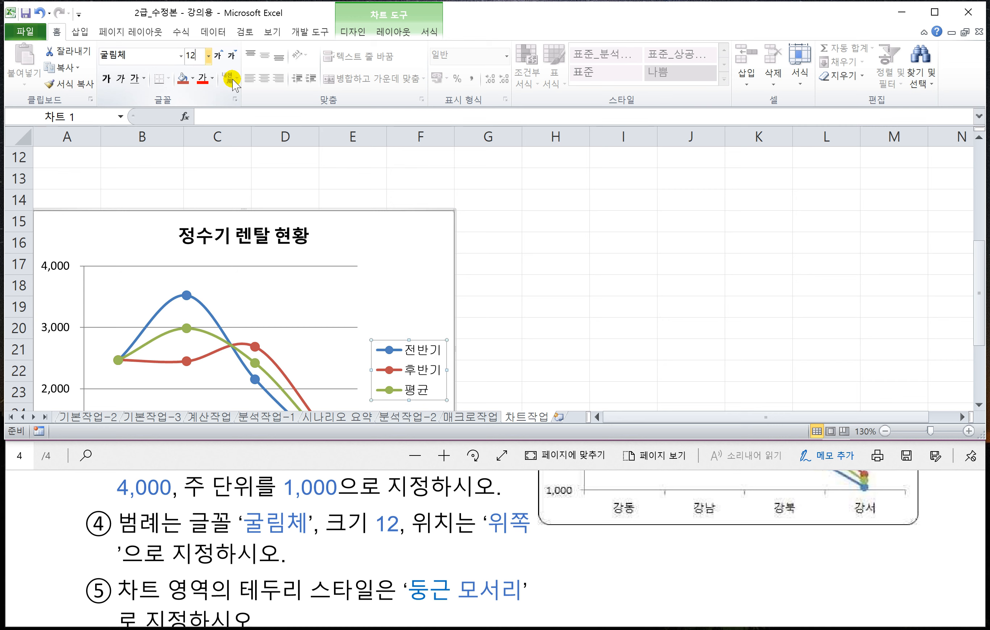
Place the chart legend above the plot area (위쪽에 범례 표시) and deselect the chart
{"action": "left_click", "coordinate": [375, 29]}
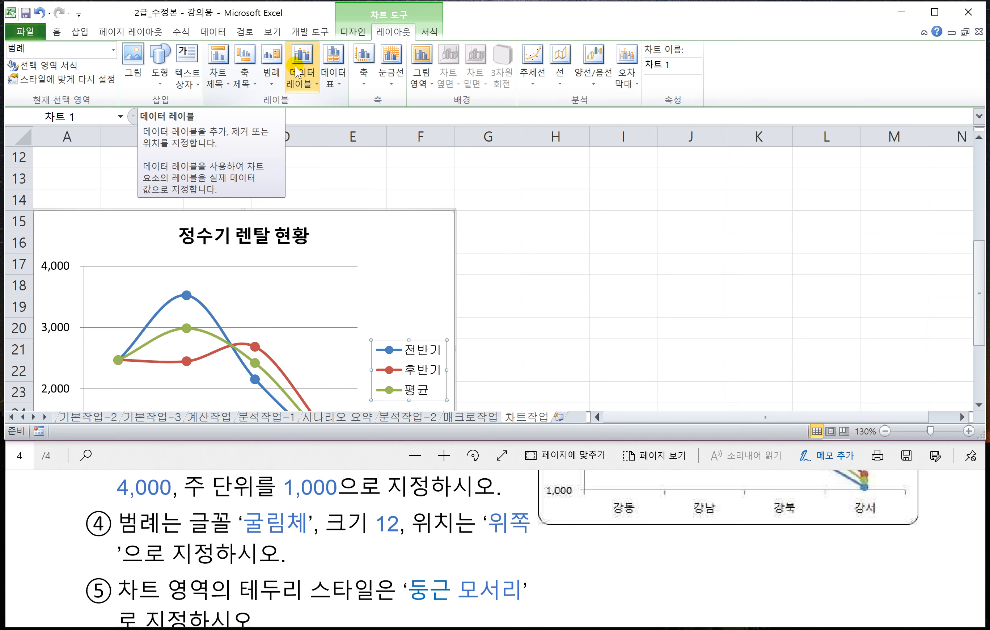
{"action": "left_click", "coordinate": [273, 85]}
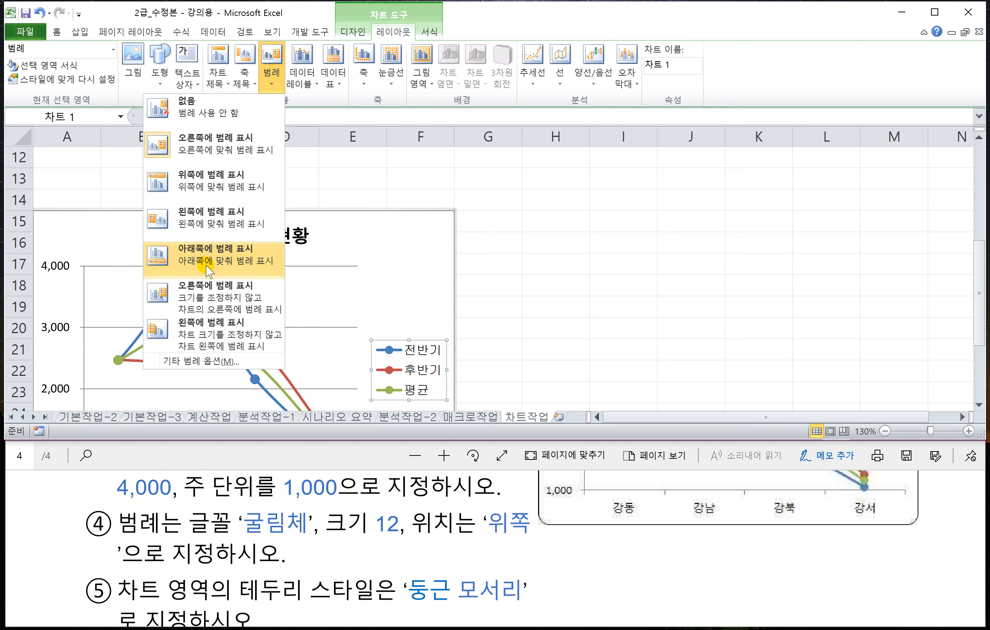
{"action": "left_click", "coordinate": [193, 191]}
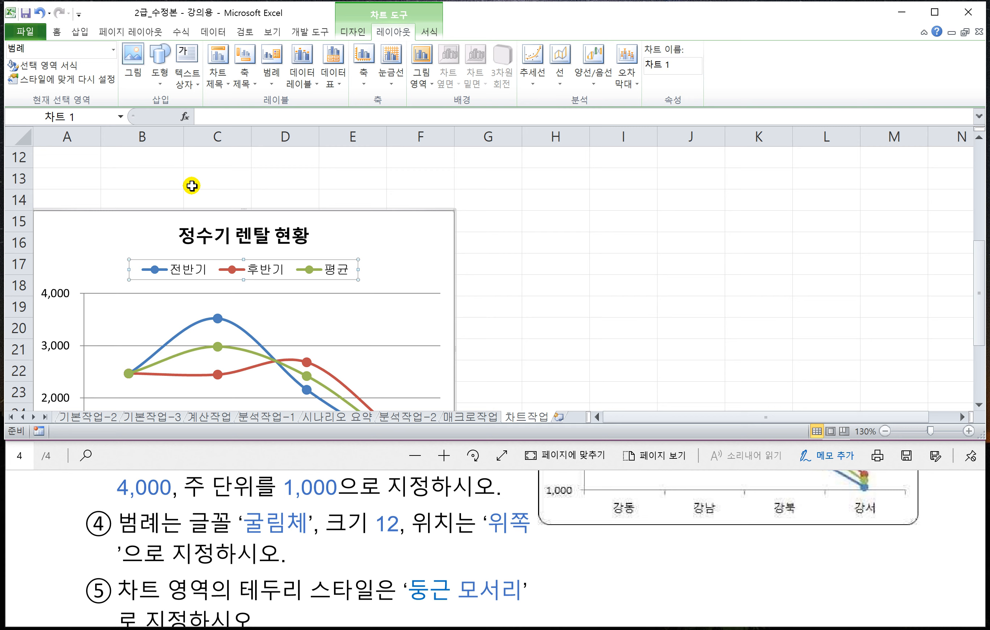
{"action": "left_click", "coordinate": [495, 261]}
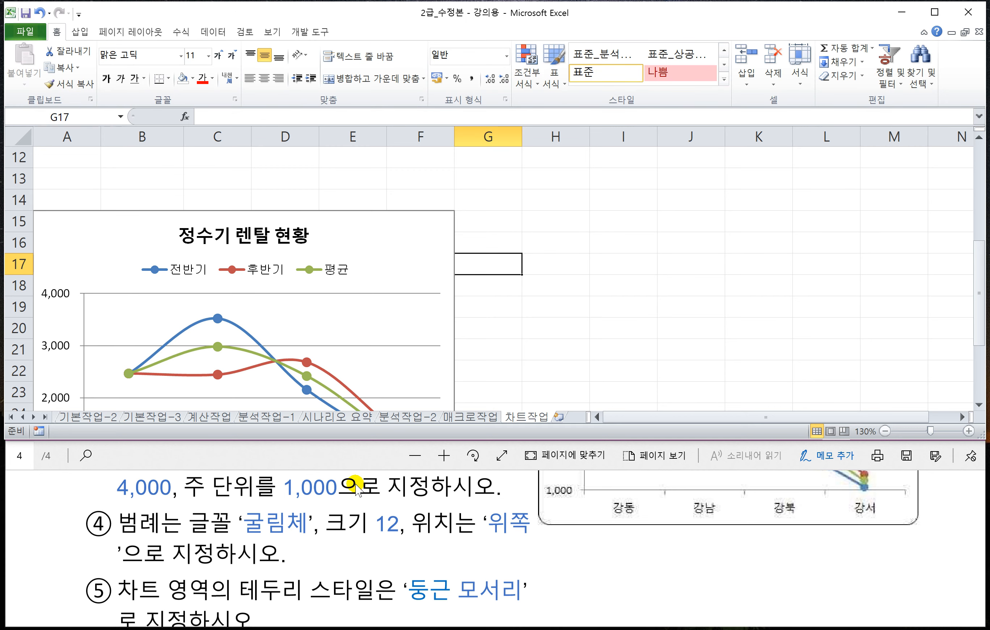
Give the chart area's border rounded corners (둥근 모서리) as task ⑤ in the exam PDF requires, and deselect the chart
{"action": "left_click", "coordinate": [347, 460]}
{"action": "scroll", "coordinate": [386, 524], "scroll_direction": "down", "scroll_amount": 2}
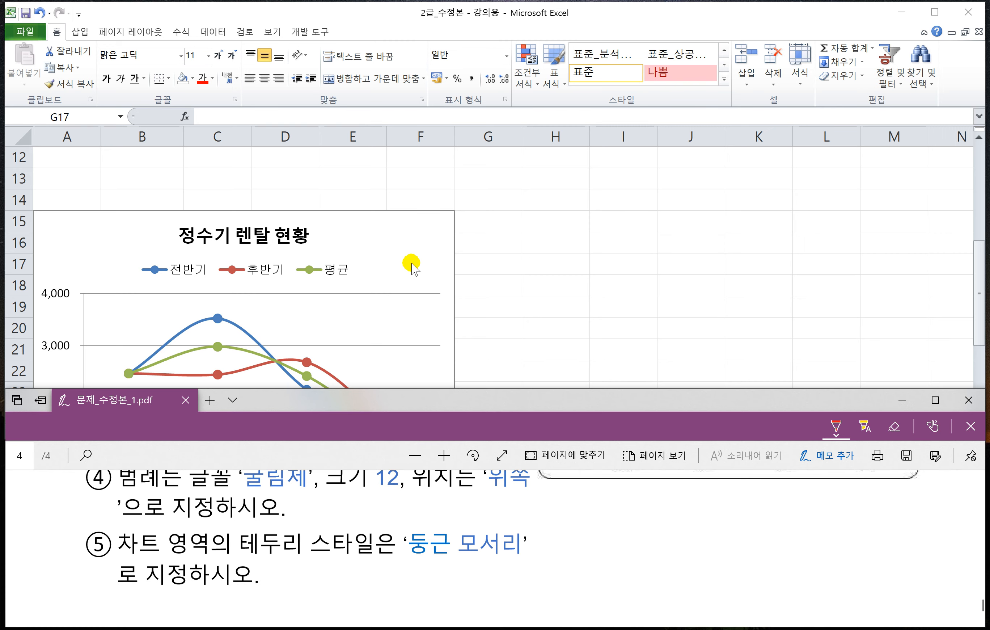
{"action": "left_click", "coordinate": [411, 251]}
{"action": "right_click", "coordinate": [411, 242]}
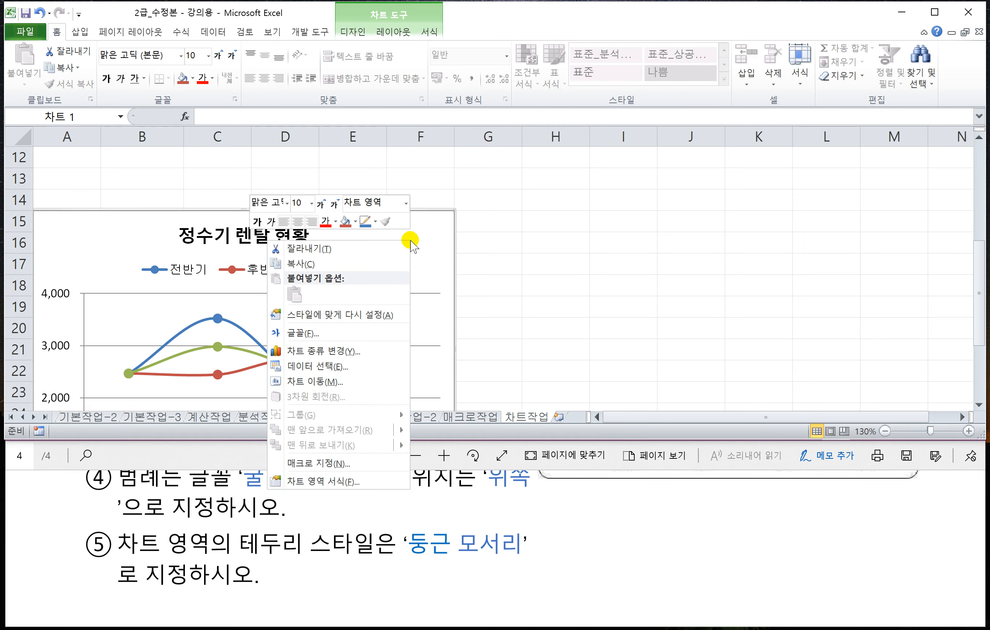
{"action": "left_click", "coordinate": [339, 482]}
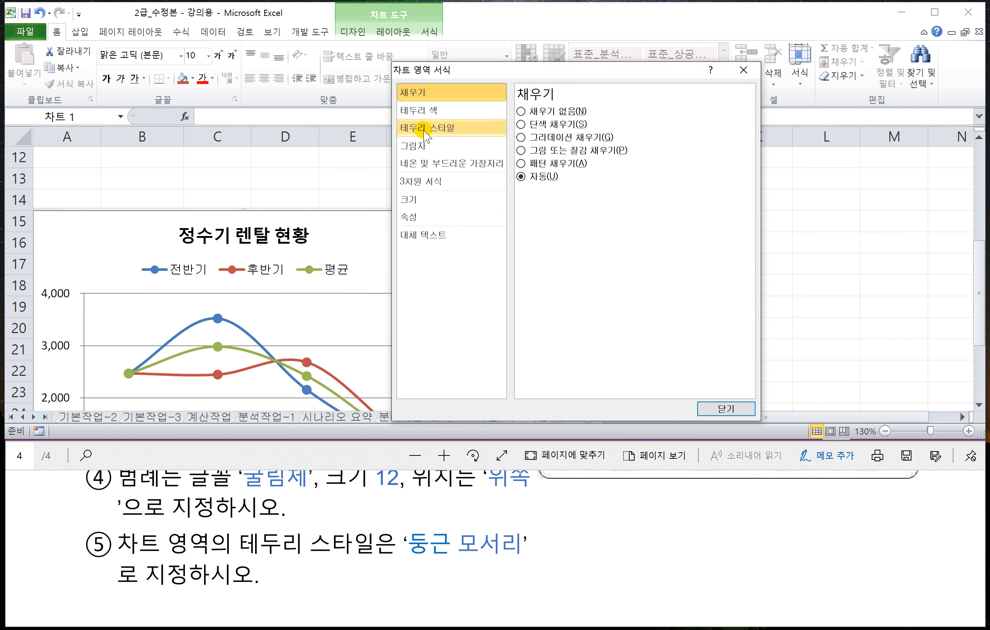
{"action": "left_click", "coordinate": [424, 129]}
{"action": "left_click", "coordinate": [521, 237]}
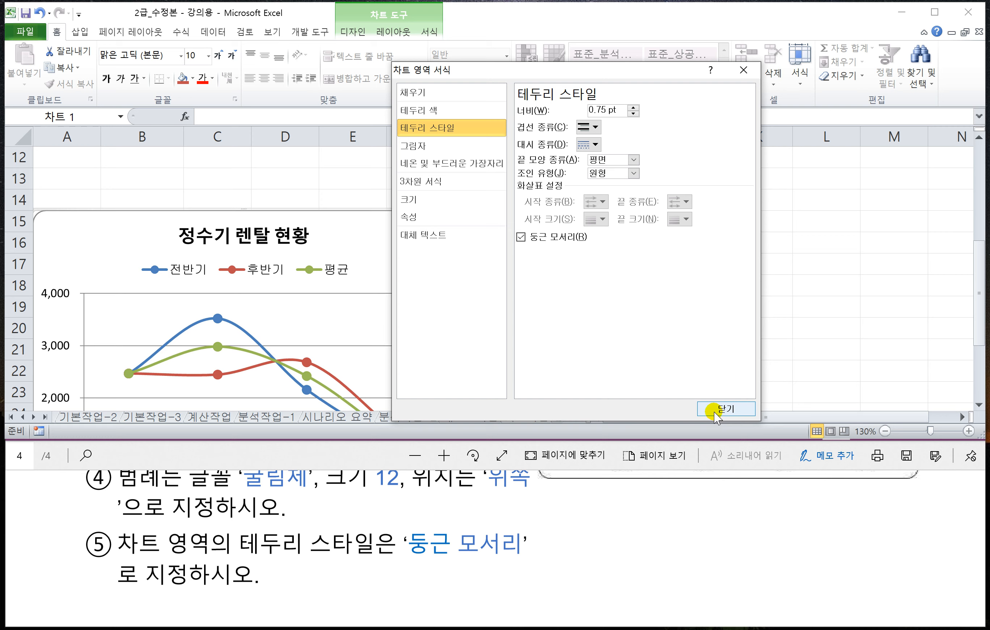
{"action": "left_click", "coordinate": [725, 406]}
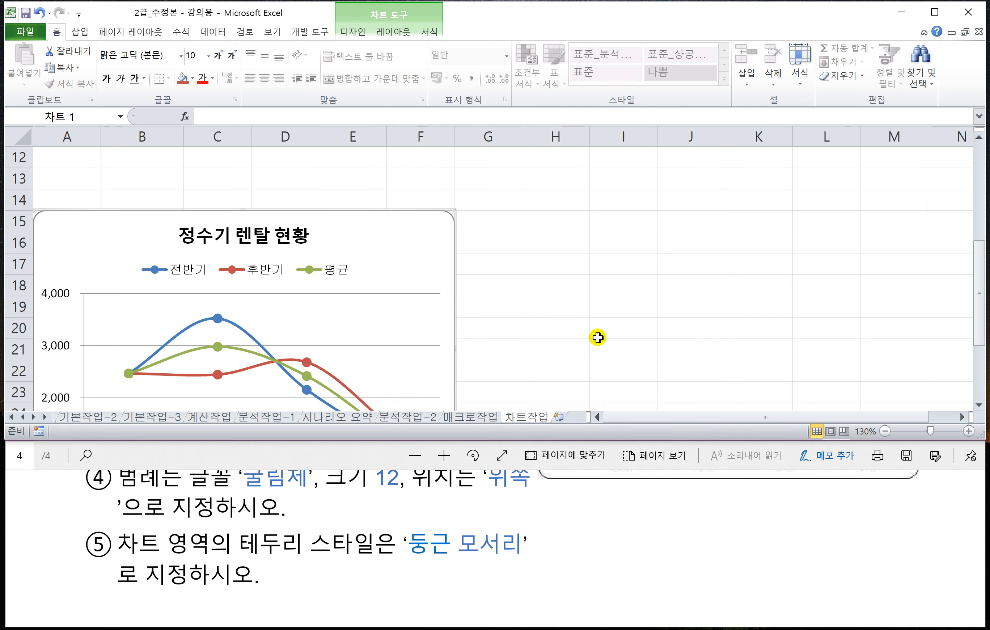
{"action": "left_click", "coordinate": [598, 337]}
Compare the finished 정수기 렌탈 현황 chart with the sample chart in the exam PDF
{"action": "scroll", "coordinate": [597, 337], "scroll_direction": "down", "scroll_amount": 2}
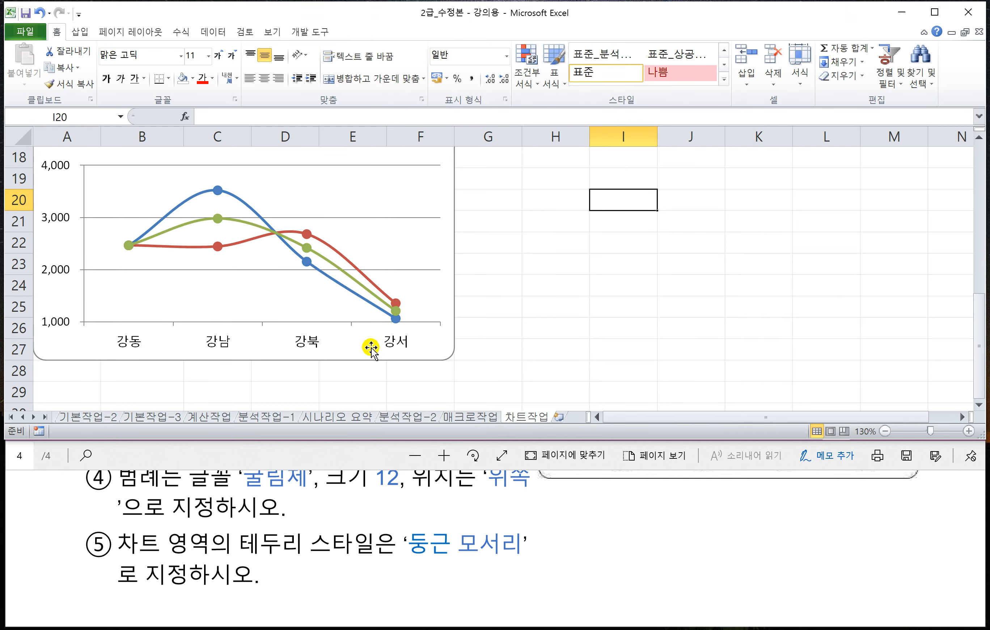
{"action": "scroll", "coordinate": [479, 356], "scroll_direction": "up", "scroll_amount": 1}
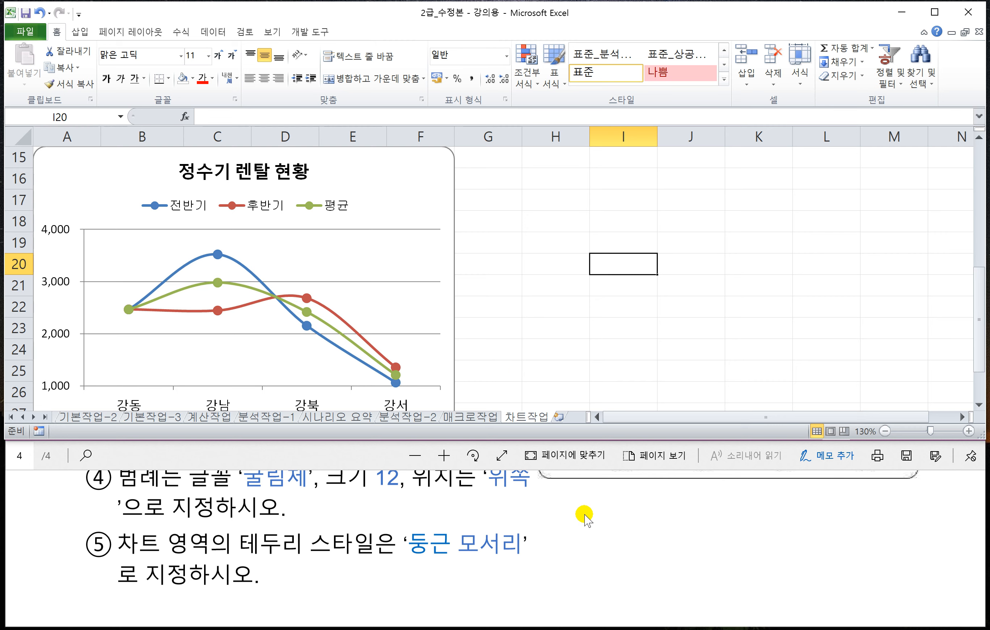
{"action": "left_click", "coordinate": [592, 530]}
{"action": "scroll", "coordinate": [624, 540], "scroll_direction": "up", "scroll_amount": 3}
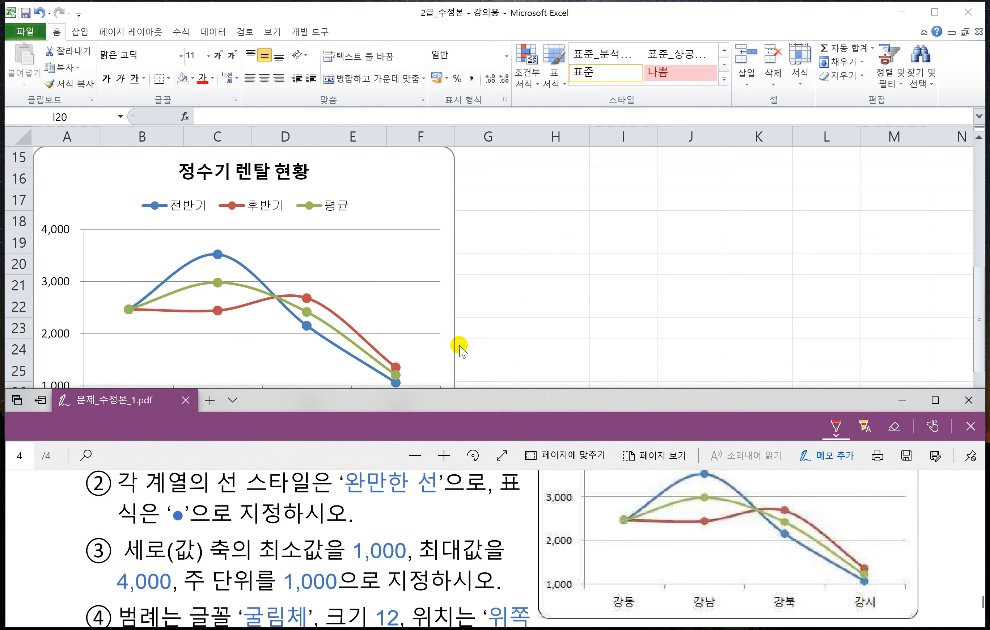
{"action": "left_click", "coordinate": [572, 269]}
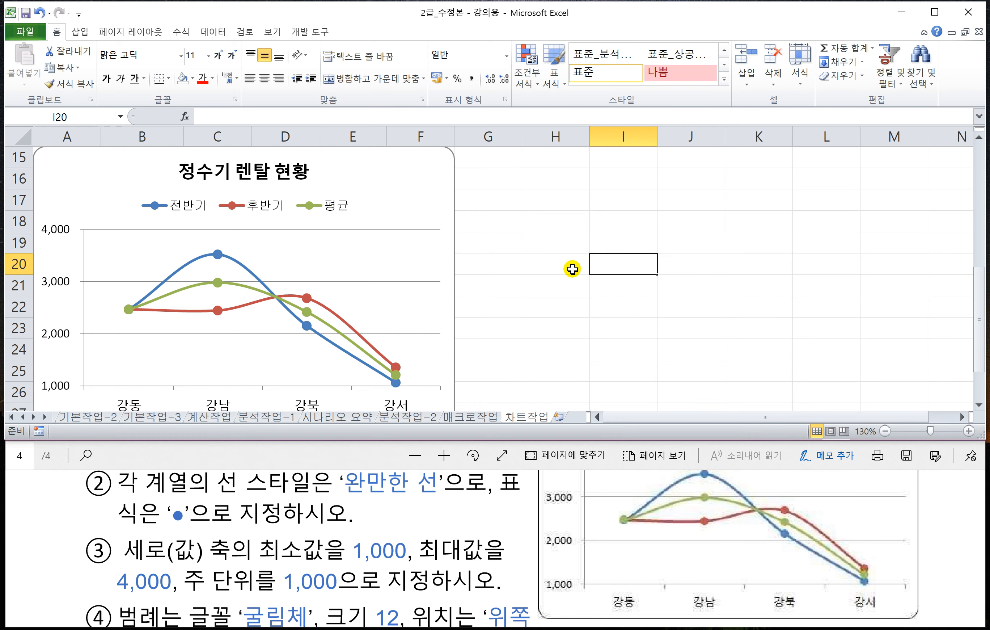